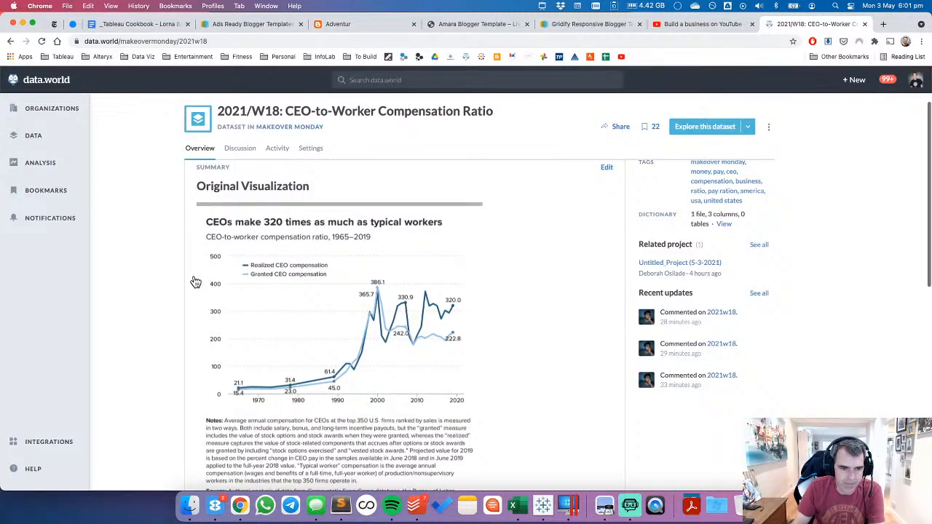
Step: Review the original visualization, notes, objectives and data file preview on the CEO-to-Worker Compensation Ratio dataset page
{"action": "scroll", "coordinate": [195, 282], "scroll_direction": "down", "scroll_amount": 3}
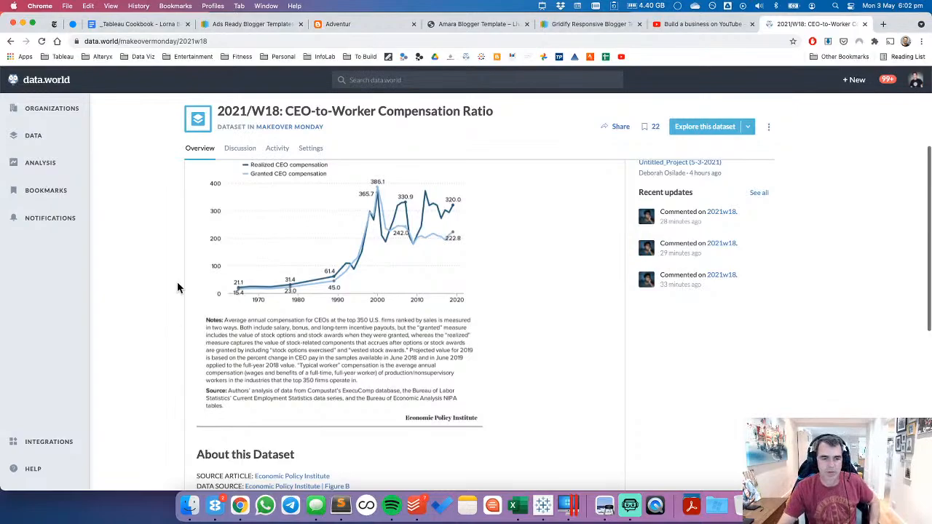
{"action": "scroll", "coordinate": [177, 282], "scroll_direction": "down", "scroll_amount": 5}
{"action": "scroll", "coordinate": [174, 280], "scroll_direction": "down", "scroll_amount": 3}
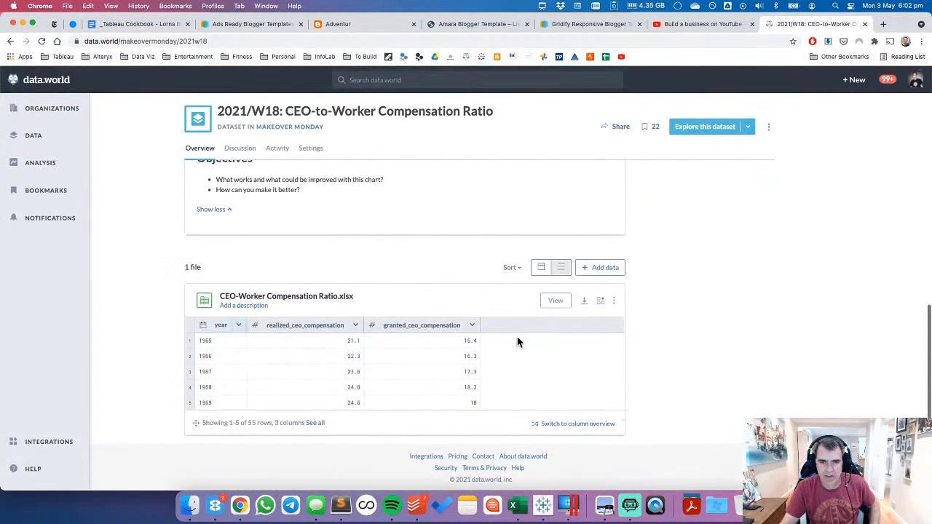
Step: Switch to Tableau and plot Granted and Realized CEO compensation by Year as two lines sharing one axis on Sheet 1
{"action": "key", "text": "super+Tab"}
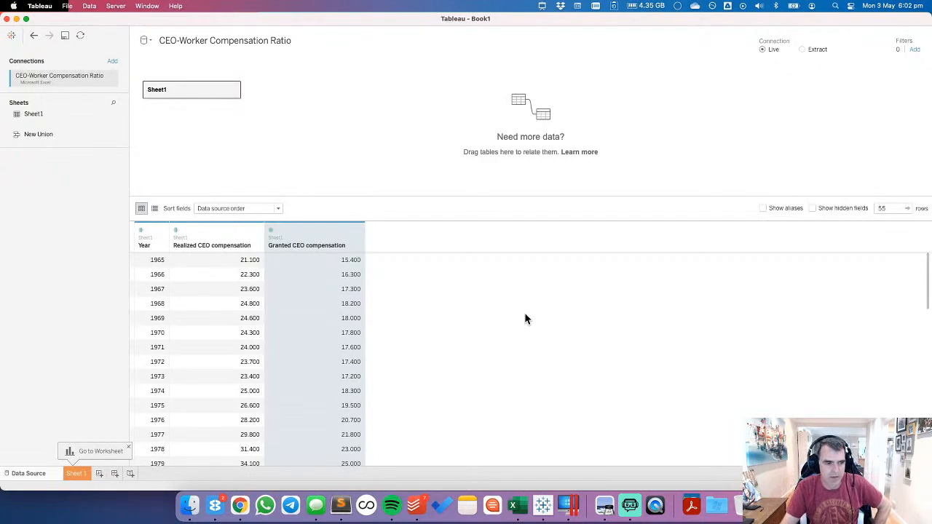
{"action": "left_click", "coordinate": [83, 473]}
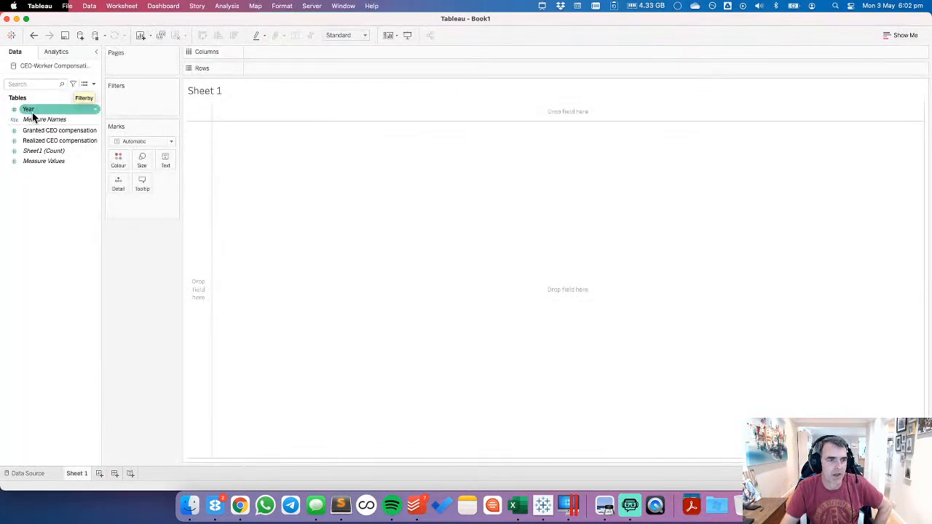
{"action": "left_click_drag", "start_coordinate": [33, 114], "coordinate": [283, 56]}
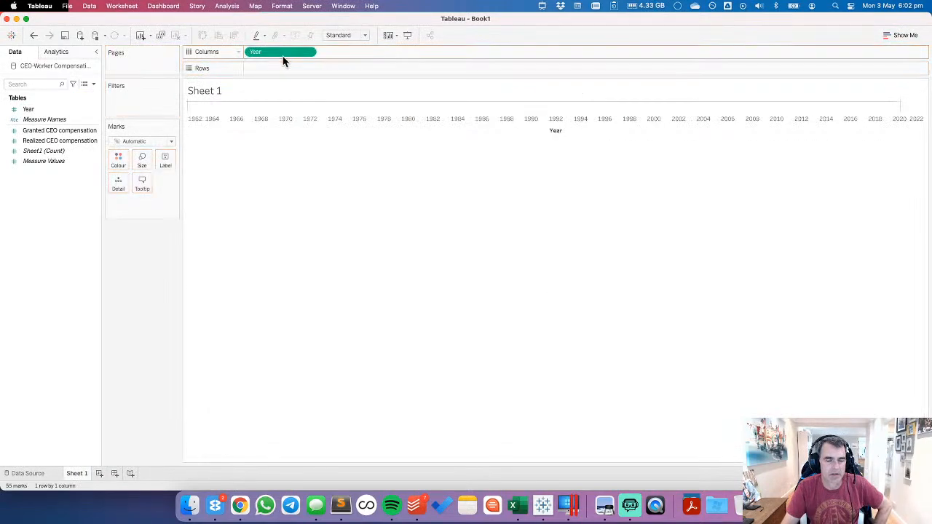
{"action": "mouse_move", "coordinate": [33, 132]}
{"action": "left_mouse_down"}
{"action": "mouse_move", "coordinate": [46, 137]}
{"action": "mouse_move", "coordinate": [302, 68]}
{"action": "mouse_move", "coordinate": [291, 68]}
{"action": "mouse_move", "coordinate": [408, 75]}
{"action": "mouse_move", "coordinate": [393, 207]}
{"action": "left_mouse_up"}
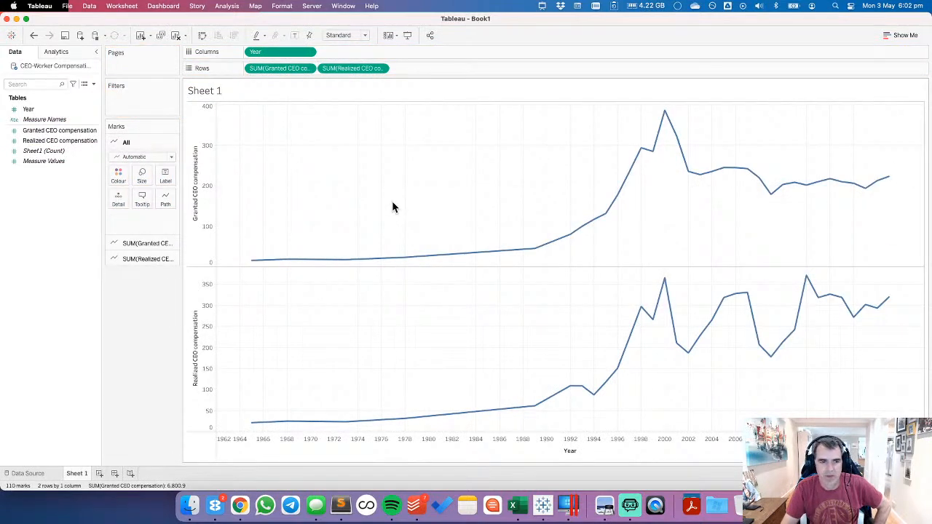
{"action": "left_click_drag", "start_coordinate": [342, 68], "coordinate": [201, 173]}
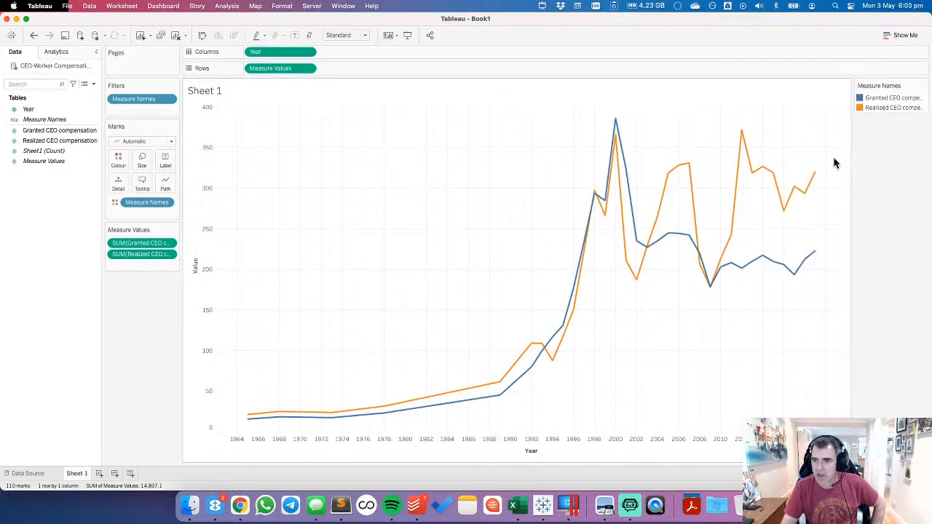
{"action": "mouse_move", "coordinate": [812, 177]}
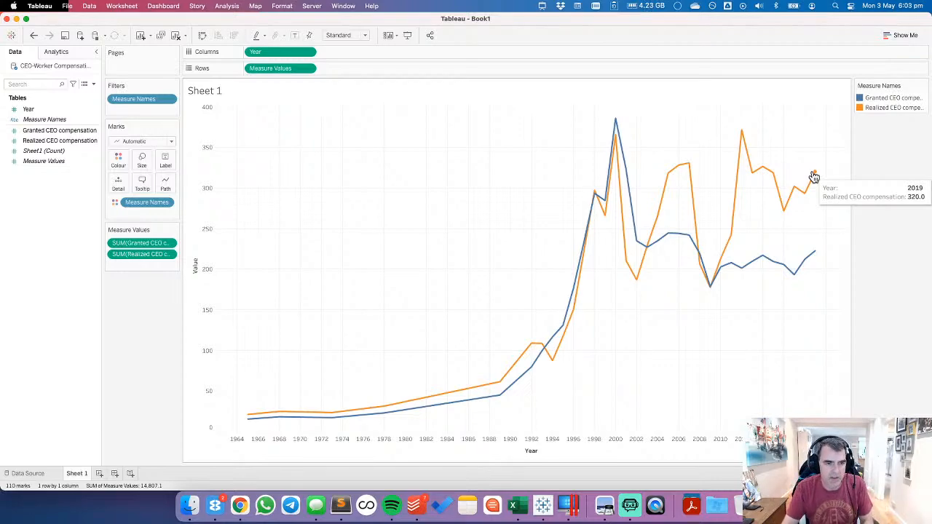
Step: Switch to Chrome, open the dataset's Economic Policy Institute source article and read its paragraph on the realized and granted compensation measures
{"action": "key", "text": "super+Tab"}
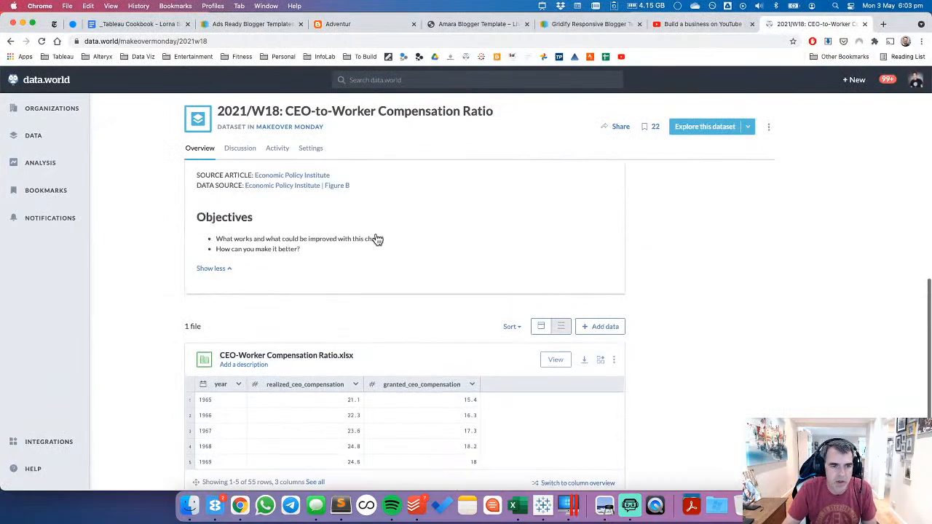
{"action": "scroll", "coordinate": [377, 239], "scroll_direction": "up", "scroll_amount": 5}
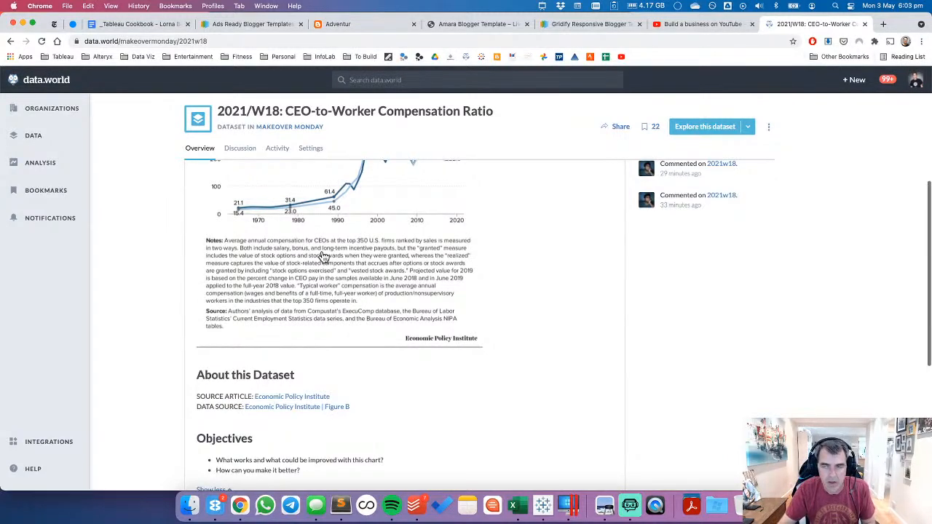
{"action": "left_click", "coordinate": [291, 400]}
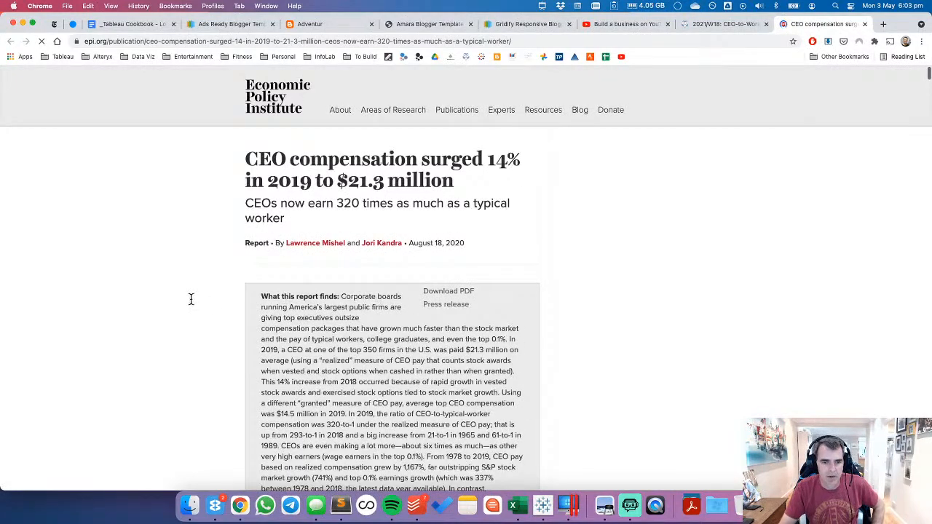
{"action": "scroll", "coordinate": [172, 298], "scroll_direction": "down", "scroll_amount": 5}
{"action": "scroll", "coordinate": [172, 299], "scroll_direction": "down", "scroll_amount": 5}
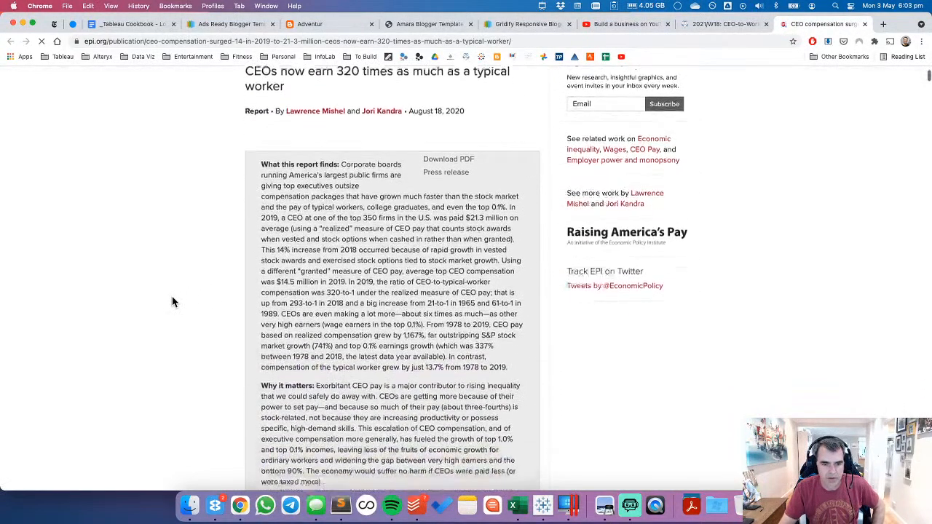
{"action": "scroll", "coordinate": [172, 301], "scroll_direction": "down", "scroll_amount": 5}
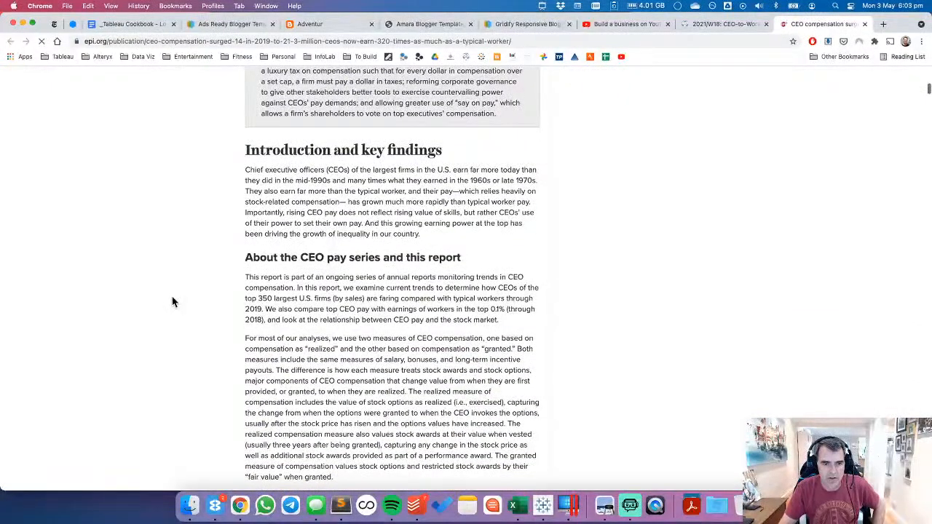
{"action": "scroll", "coordinate": [172, 301], "scroll_direction": "down", "scroll_amount": 3}
{"action": "scroll", "coordinate": [171, 300], "scroll_direction": "down", "scroll_amount": 2}
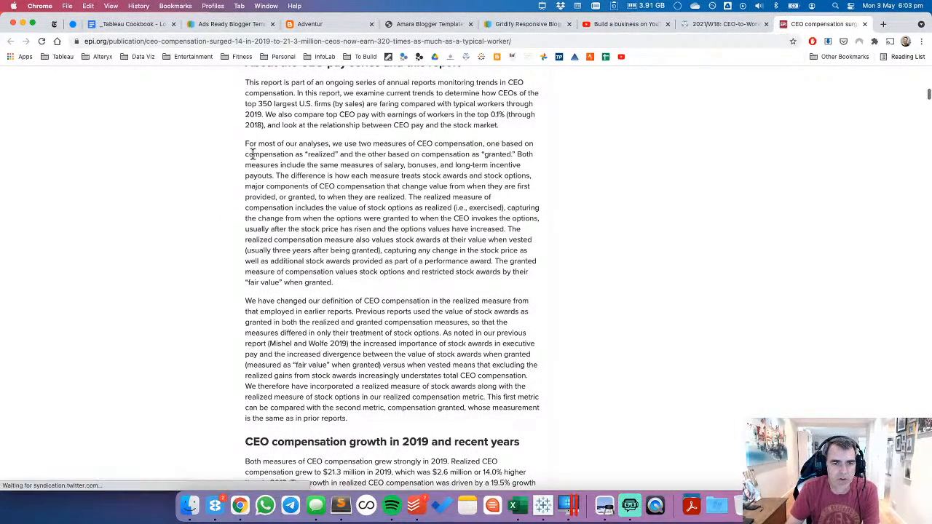
{"action": "left_click_drag", "start_coordinate": [246, 142], "coordinate": [333, 284]}
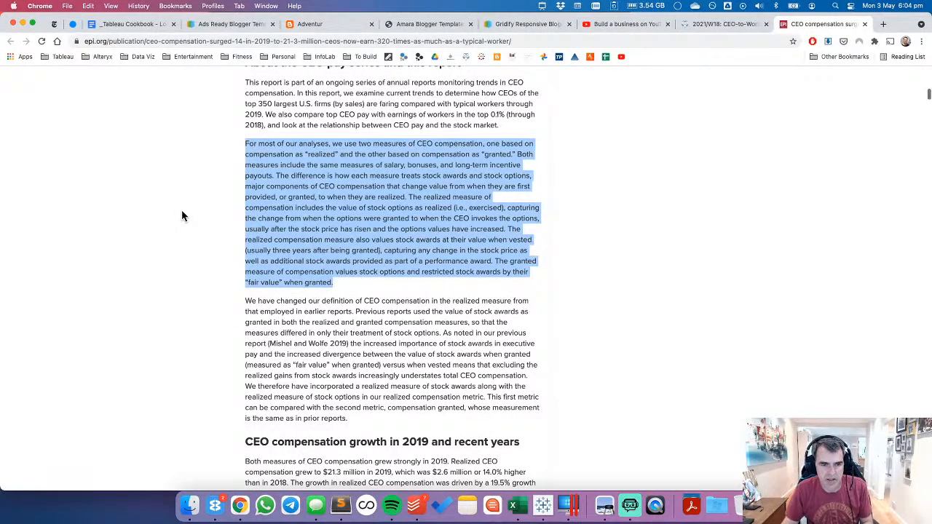
Step: Switch to Tableau and create a calculated field named "Realized vs. Granted" that subtracts summed Granted from summed Realized CEO compensation
{"action": "key", "text": "super+Tab"}
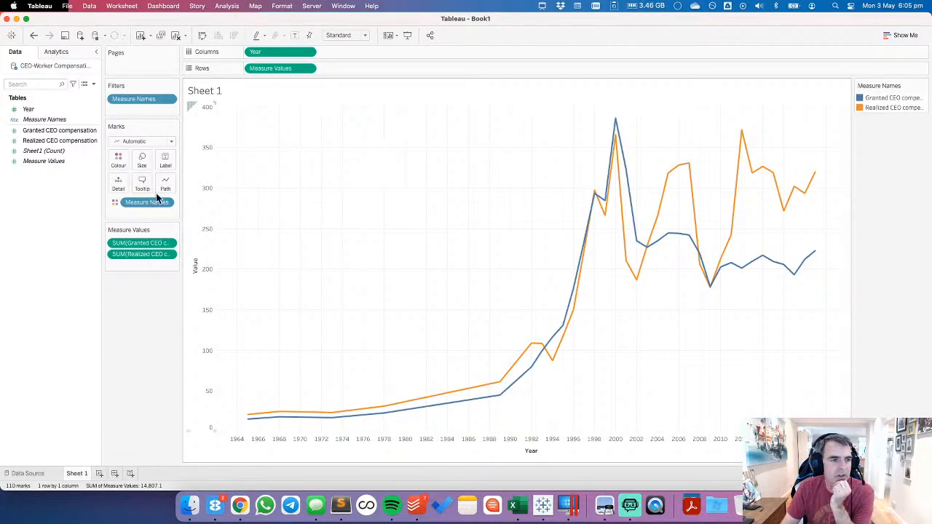
{"action": "right_click", "coordinate": [69, 206]}
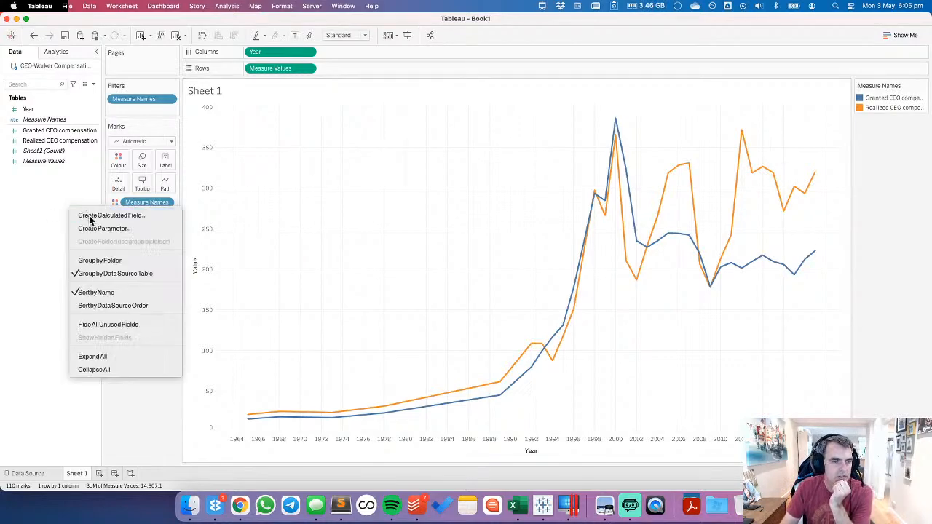
{"action": "left_click", "coordinate": [86, 216]}
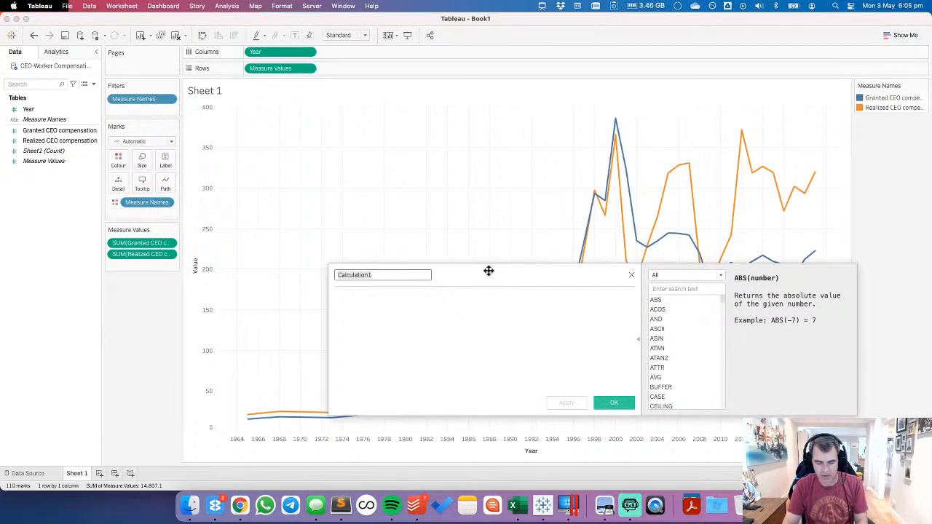
{"action": "type", "text": "Rea"}
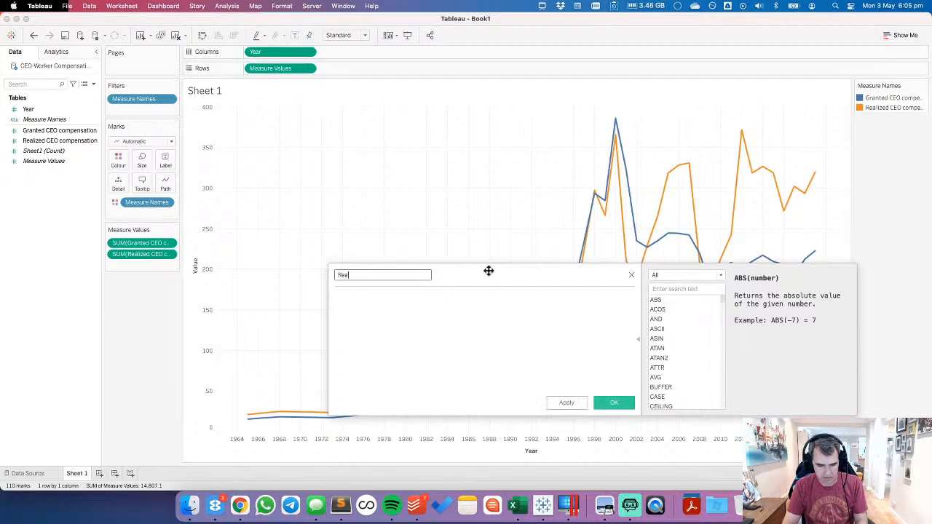
{"action": "type", "text": "lized "}
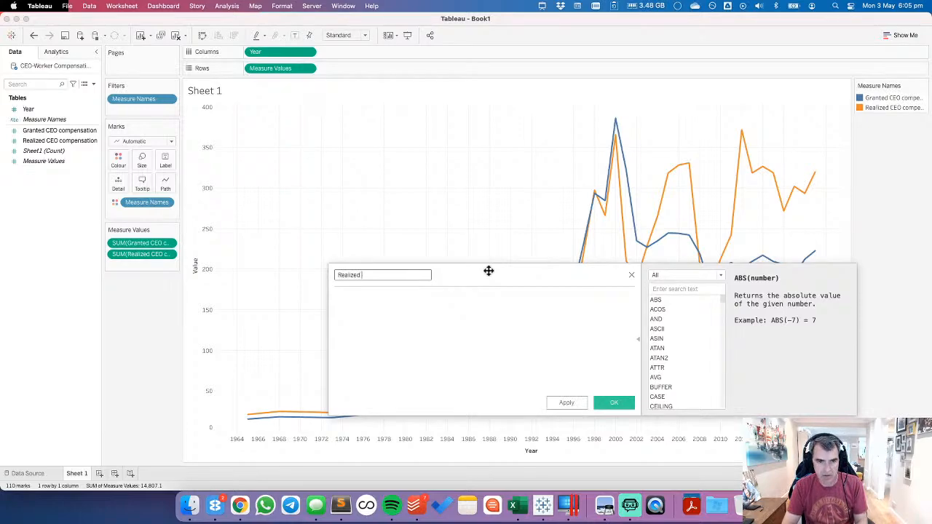
{"action": "type", "text": "vs. Granted"}
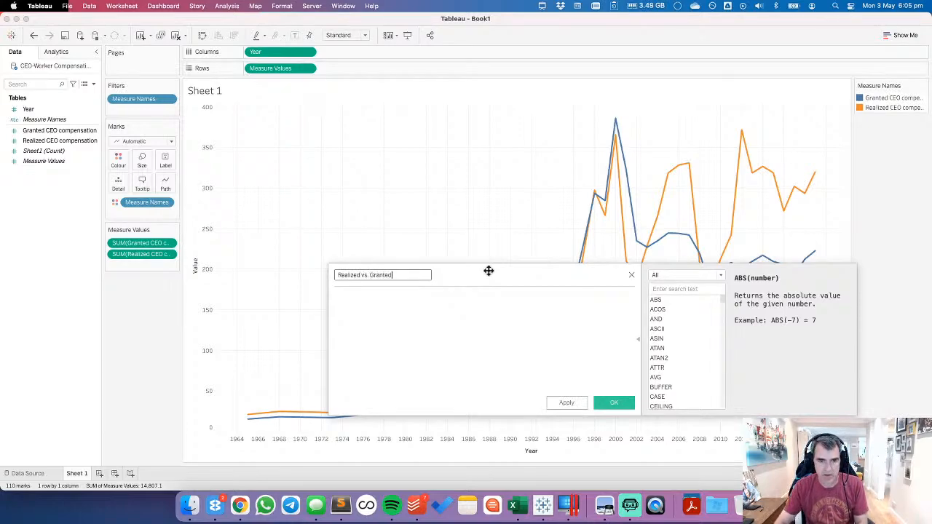
{"action": "left_click_drag", "start_coordinate": [142, 253], "coordinate": [374, 308]}
{"action": "left_click_drag", "start_coordinate": [132, 244], "coordinate": [517, 322]}
{"action": "key", "text": "Return"}
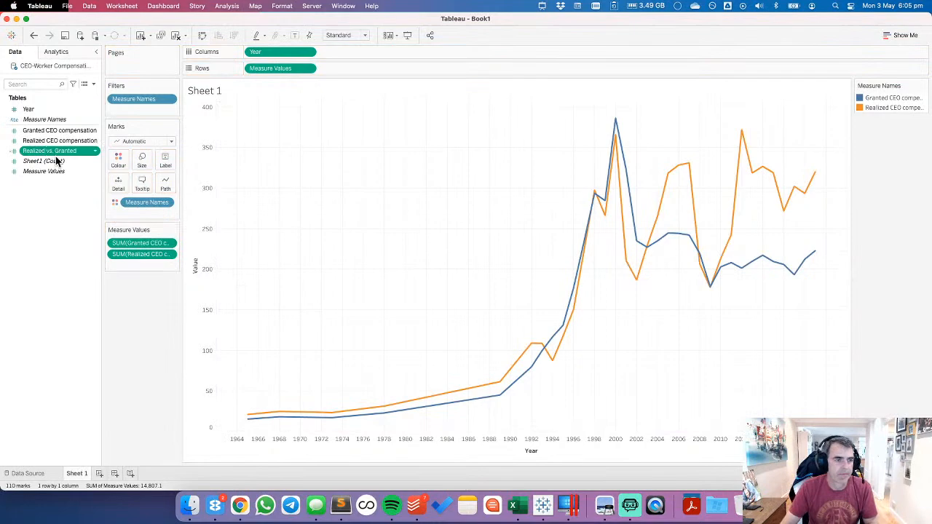
Step: Duplicate Sheet 1 and replace Measure Values on the copy's rows with the Realized vs. Granted field
{"action": "right_click", "coordinate": [77, 474]}
{"action": "left_click", "coordinate": [95, 352]}
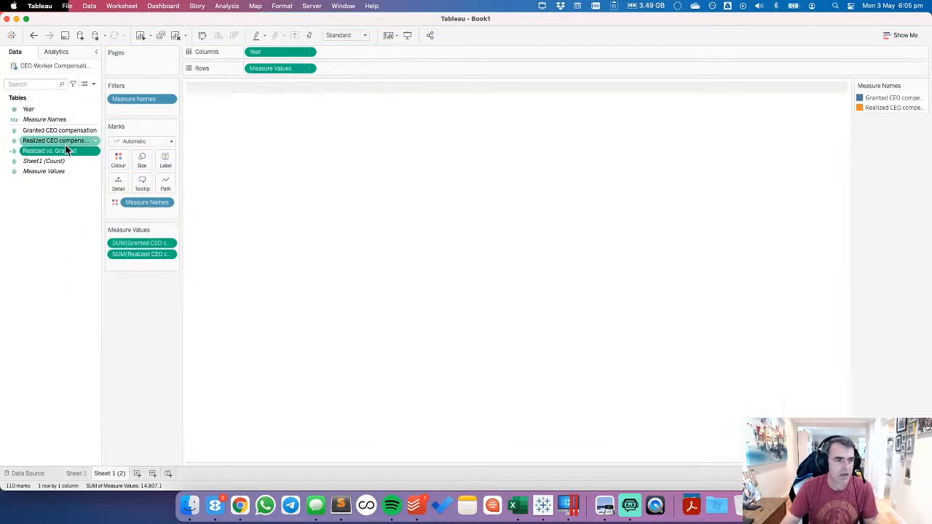
{"action": "left_click_drag", "start_coordinate": [69, 151], "coordinate": [290, 73]}
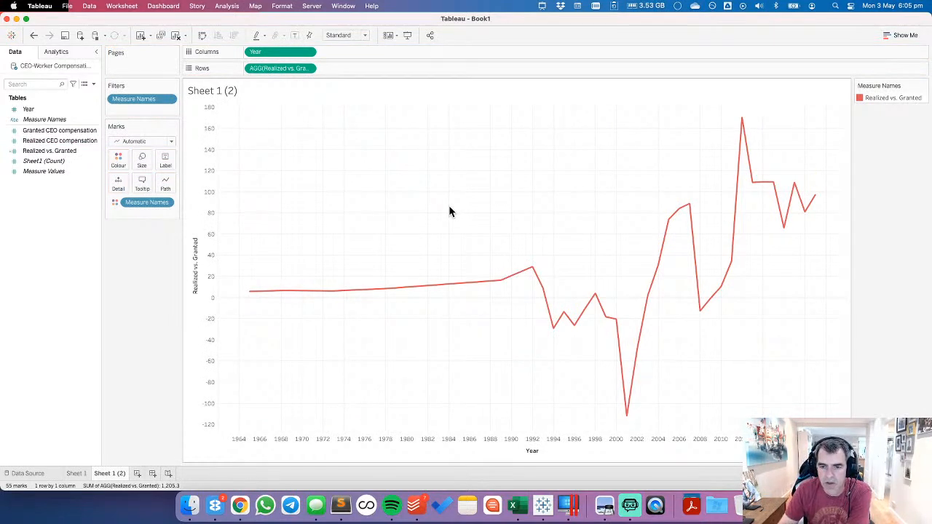
Step: Compare the 2002 realized and granted values on Sheet 1 with the difference line on Sheet 1 (2)
{"action": "left_click", "coordinate": [77, 474]}
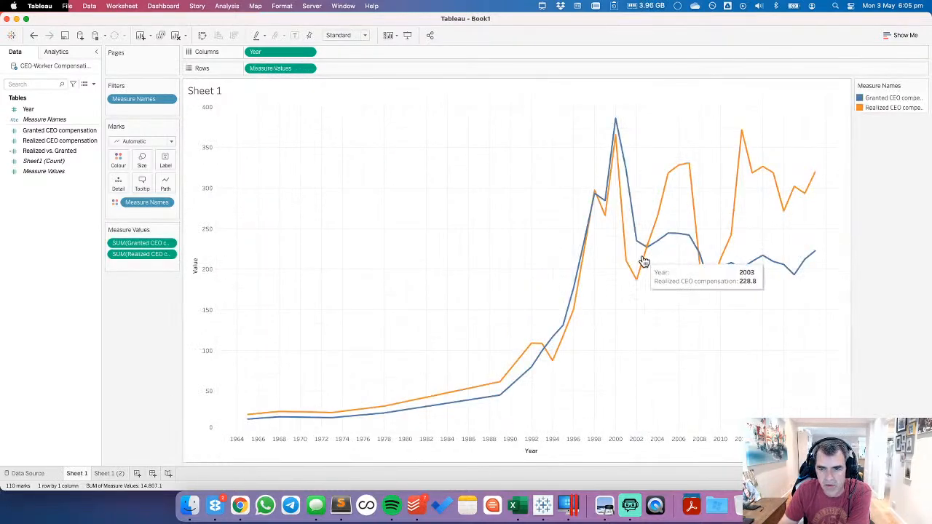
{"action": "mouse_move", "coordinate": [639, 287]}
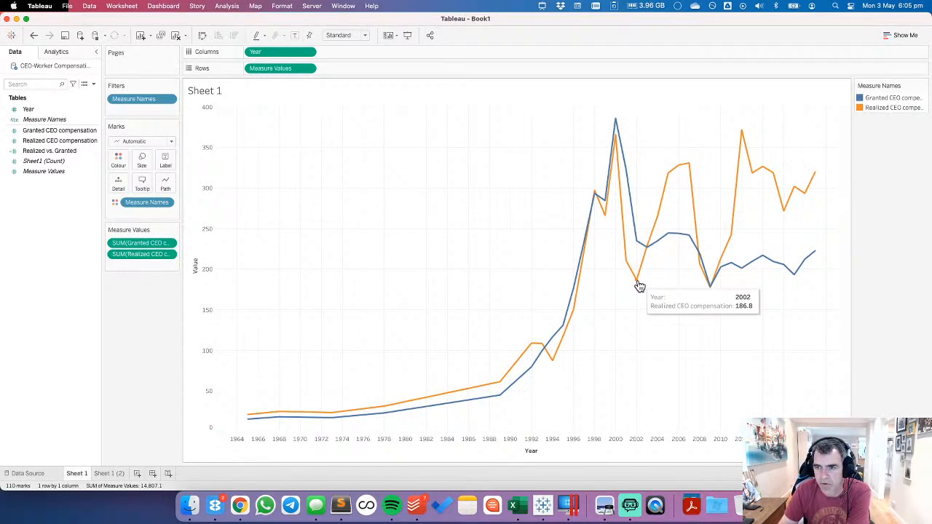
{"action": "mouse_move", "coordinate": [638, 249]}
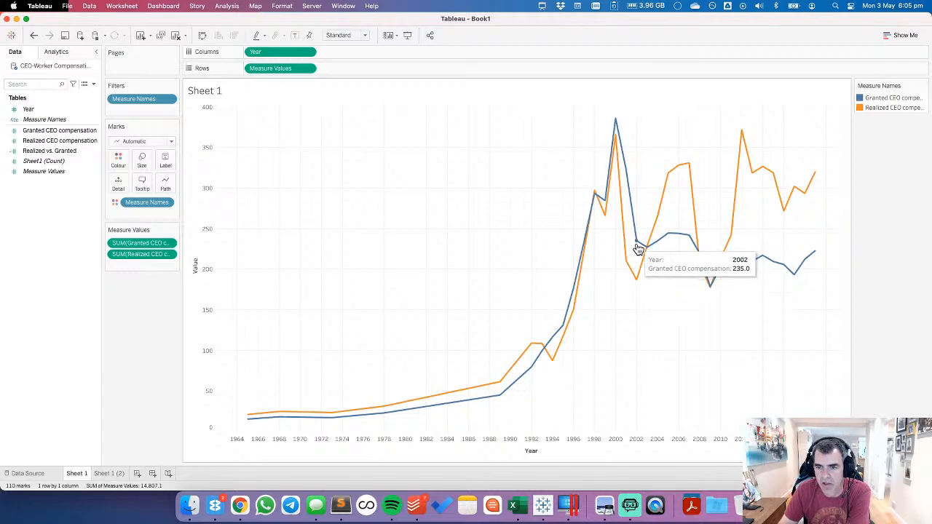
{"action": "left_click", "coordinate": [109, 473]}
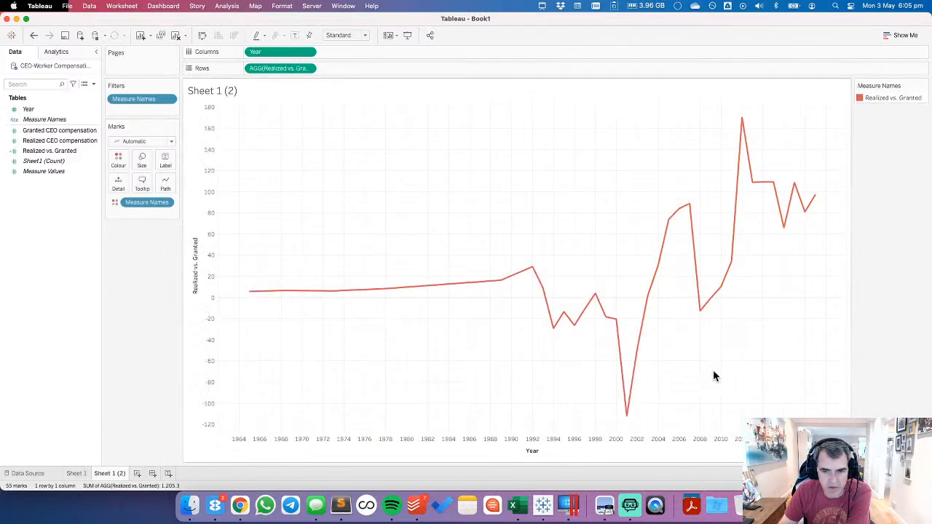
{"action": "mouse_move", "coordinate": [627, 420]}
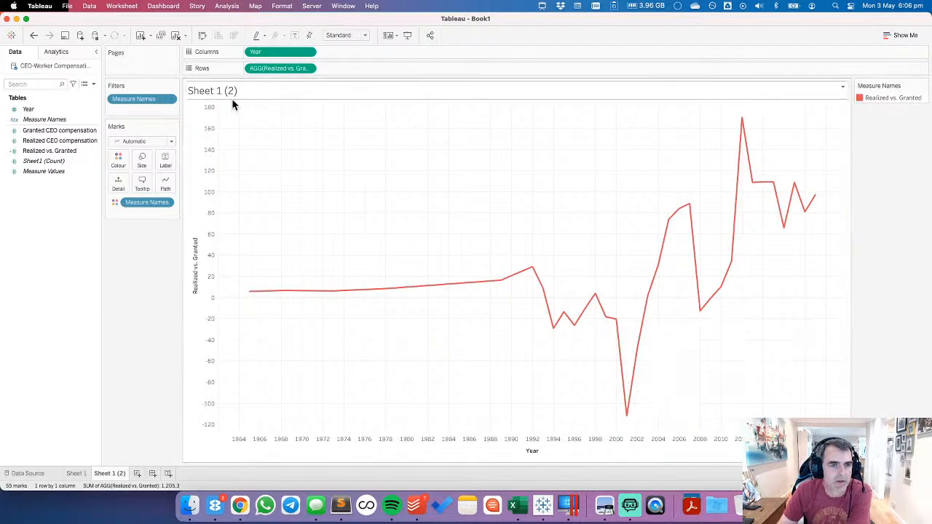
Step: Change the difference chart to bars and colour them by Realized vs. Granted instead of Measure Names
{"action": "left_click", "coordinate": [140, 141]}
{"action": "left_click", "coordinate": [126, 163]}
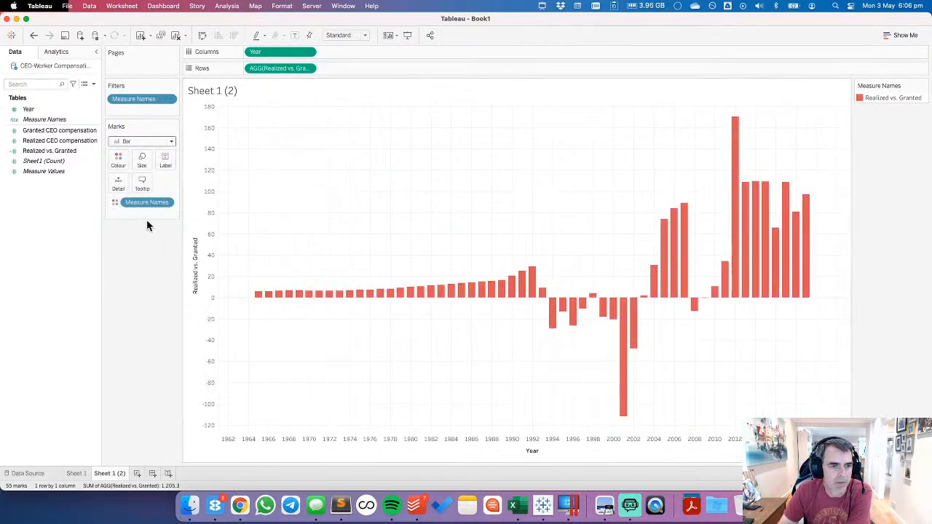
{"action": "left_click_drag", "start_coordinate": [146, 203], "coordinate": [81, 235]}
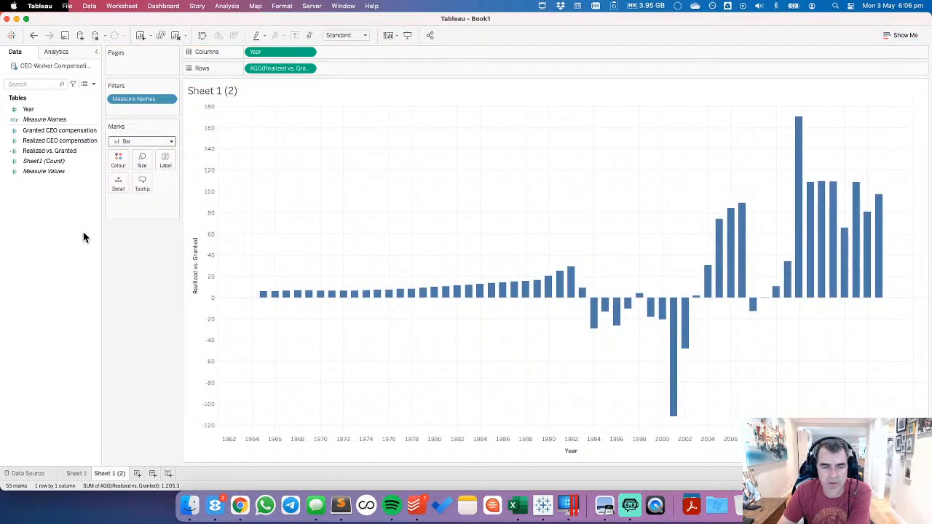
{"action": "left_click_drag", "start_coordinate": [45, 151], "coordinate": [118, 160]}
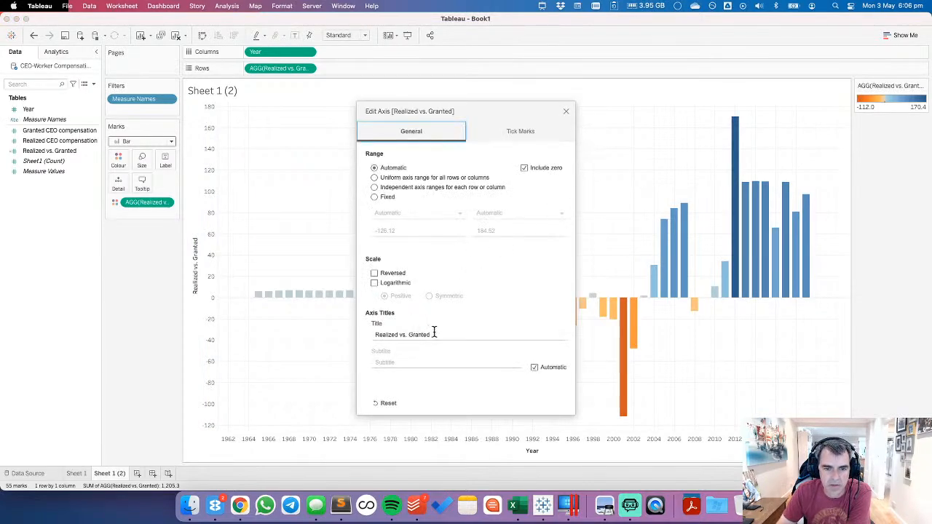
Step: Retitle the Realized vs. Granted axis as "<=== Granted More" and "Realized More ===>", separated by a wide gap of spaces
{"action": "left_click", "coordinate": [437, 335]}
{"action": "left_click", "coordinate": [442, 335]}
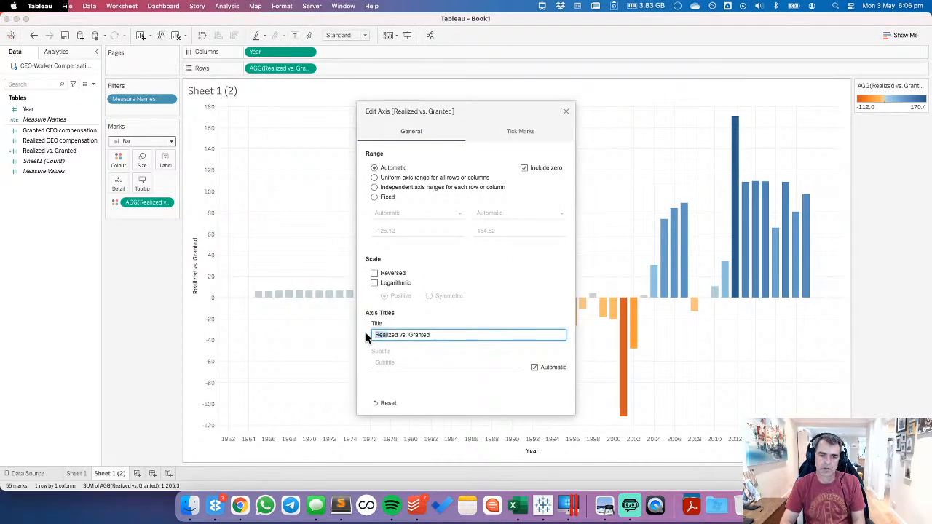
{"action": "key", "text": "shift+alt+Right"}
{"action": "key", "text": "shift+alt+Right"}
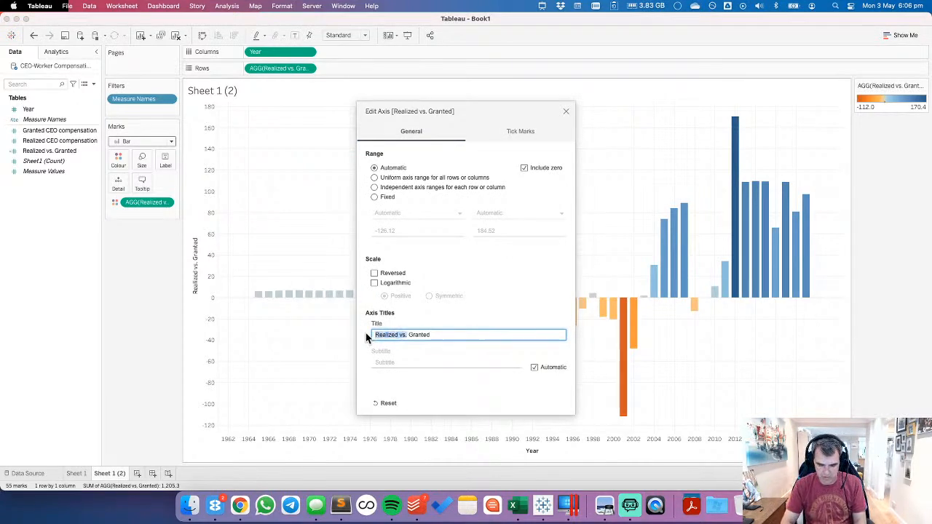
{"action": "key", "text": "BackSpace"}
{"action": "type", "text": "<==="}
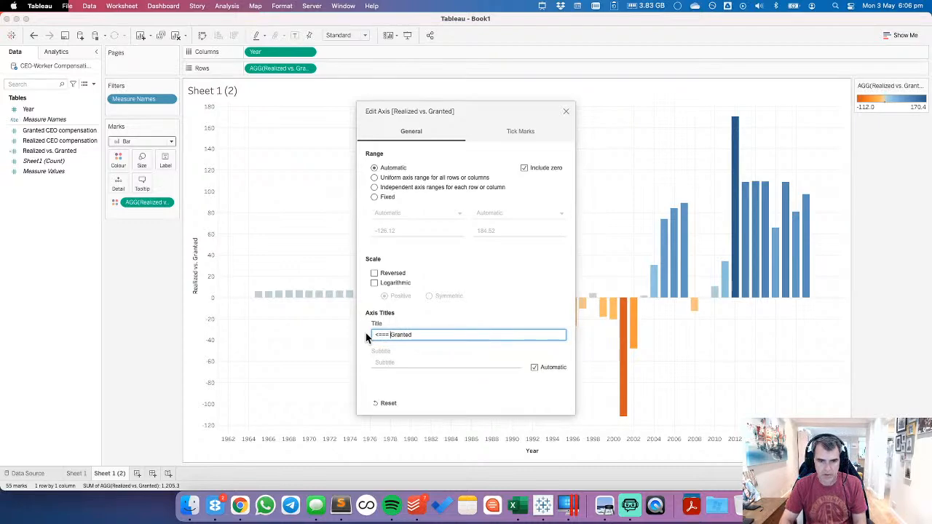
{"action": "key", "text": "alt+Right"}
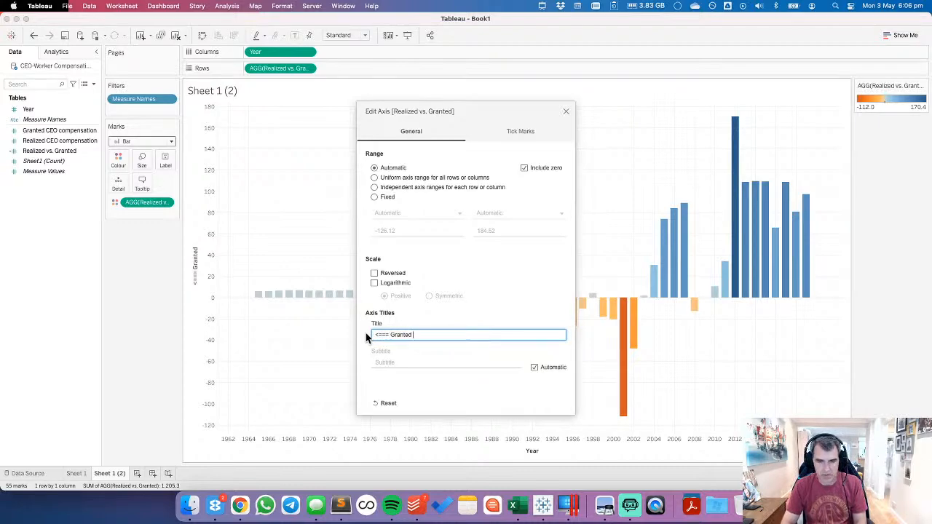
{"action": "type", "text": "More "}
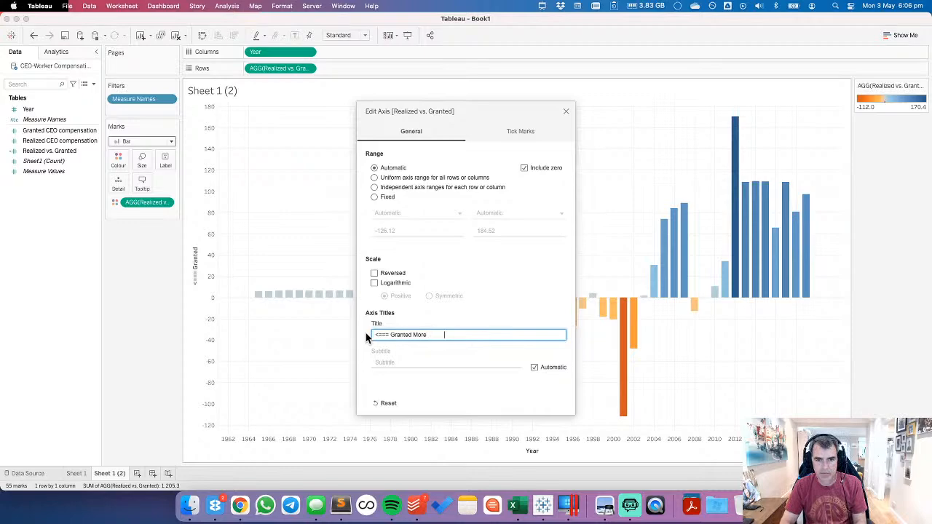
{"action": "type", "text": "Reliz"}
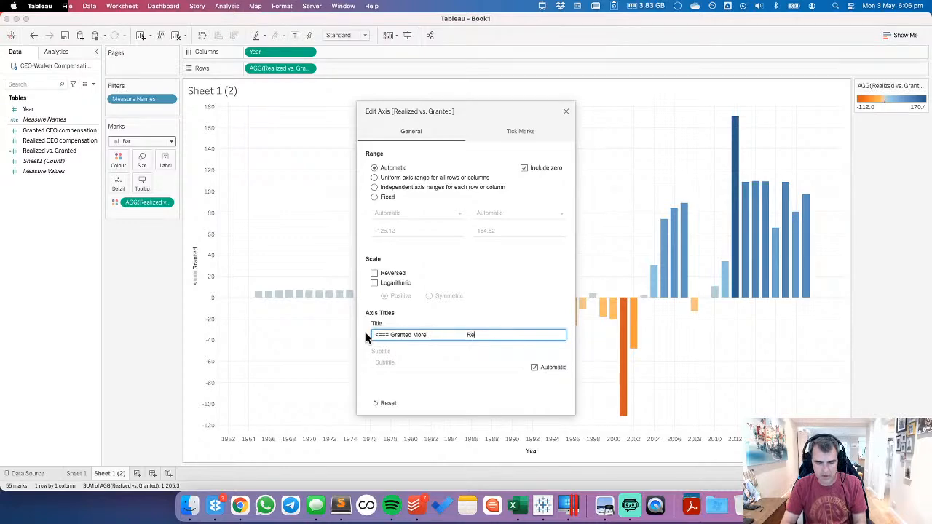
{"action": "key", "text": "BackSpace"}
{"action": "key", "text": "BackSpace"}
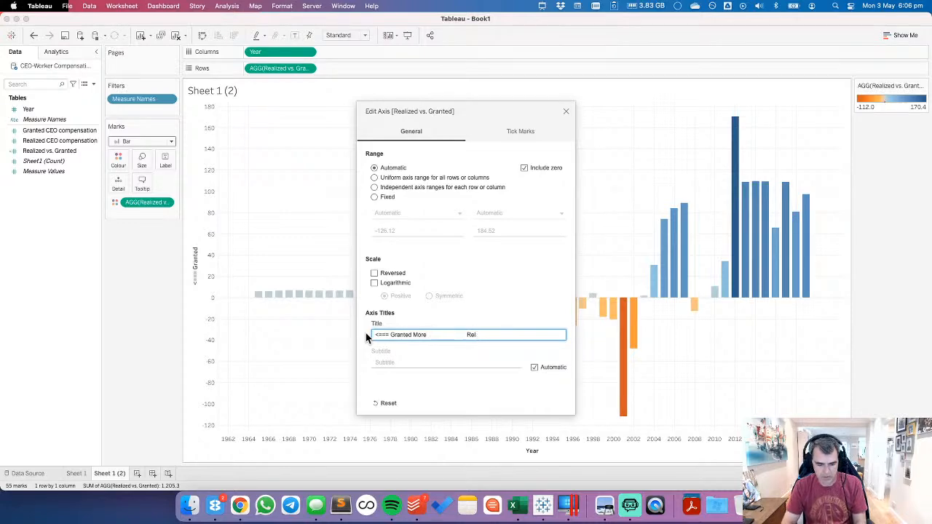
{"action": "key", "text": "BackSpace"}
{"action": "type", "text": "alize"}
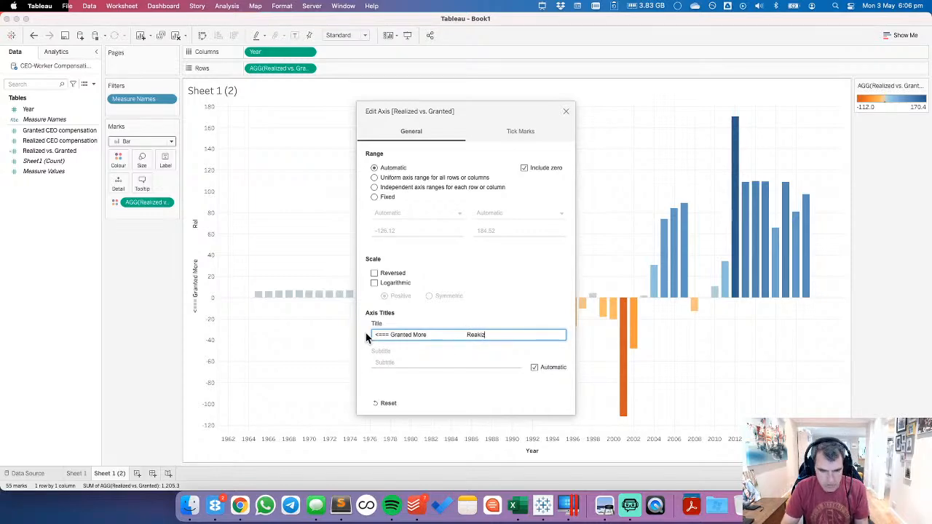
{"action": "key", "text": "BackSpace"}
{"action": "key", "text": "BackSpace"}
{"action": "key", "text": "BackSpace"}
{"action": "key", "text": "BackSpace"}
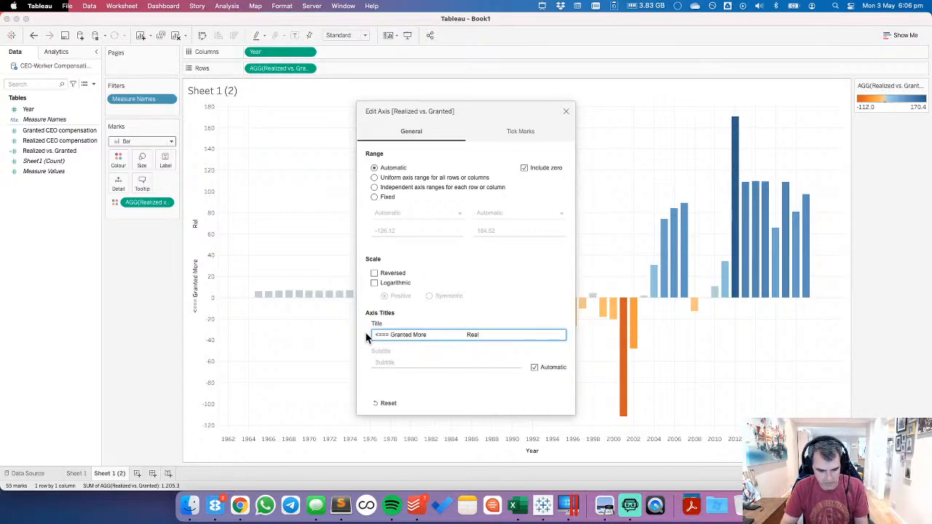
{"action": "type", "text": "ized More"}
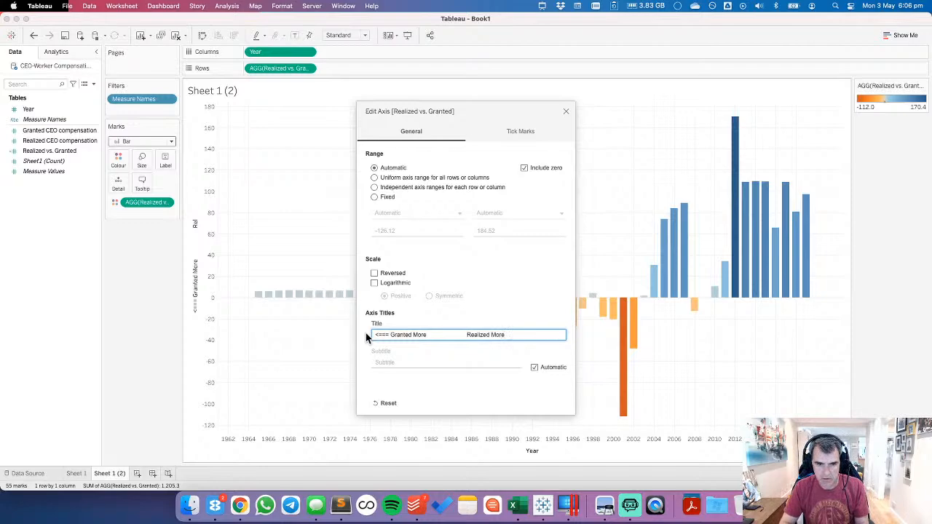
{"action": "type", "text": " ===>"}
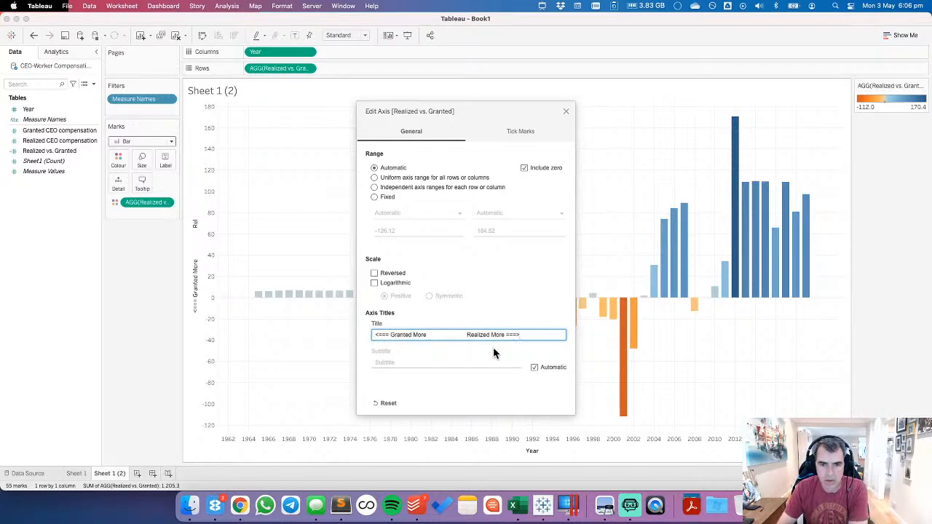
{"action": "left_click", "coordinate": [565, 111]}
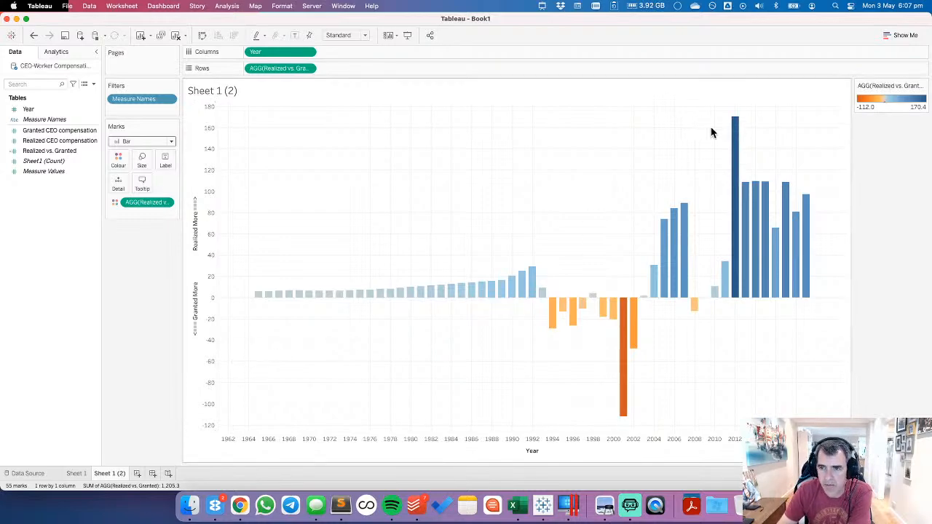
Step: Show mark labels on only the minimum and maximum bars of the difference chart
{"action": "left_click", "coordinate": [165, 161]}
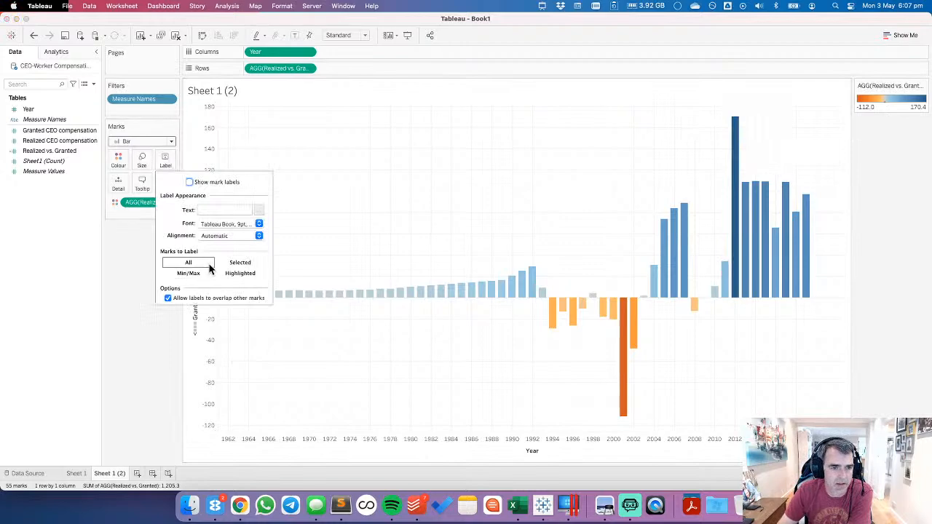
{"action": "left_click", "coordinate": [188, 273]}
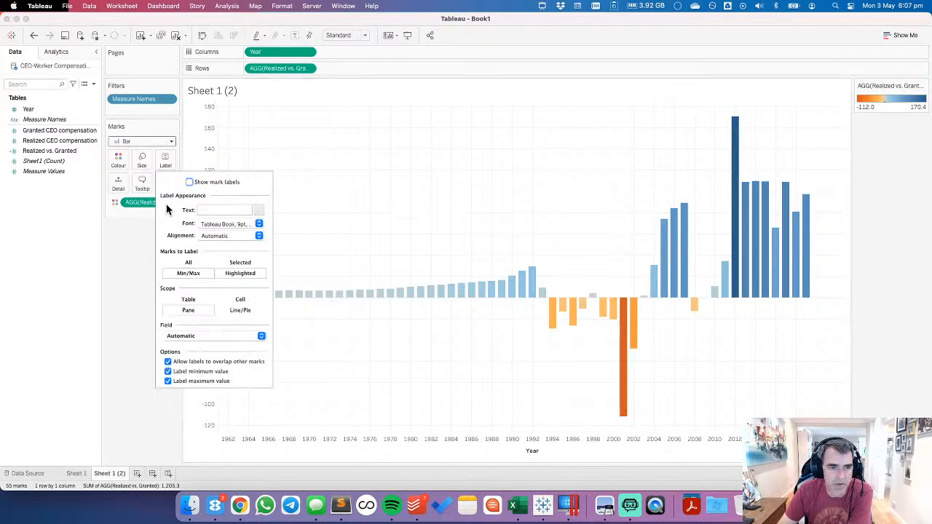
{"action": "left_click", "coordinate": [189, 182]}
{"action": "left_click", "coordinate": [441, 191]}
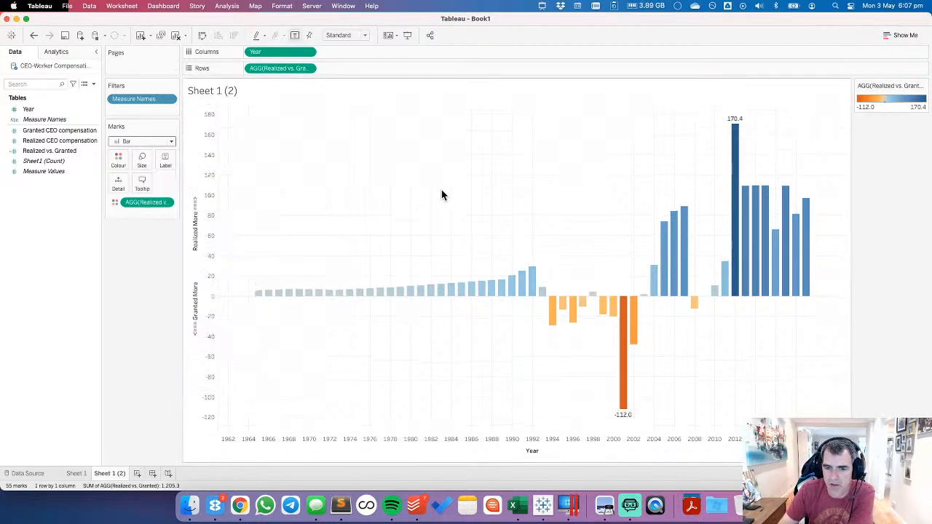
Step: Add Granted and Realized CEO compensation to the bars' detail and rename the sheet Difference
{"action": "left_click_drag", "start_coordinate": [54, 129], "coordinate": [121, 189]}
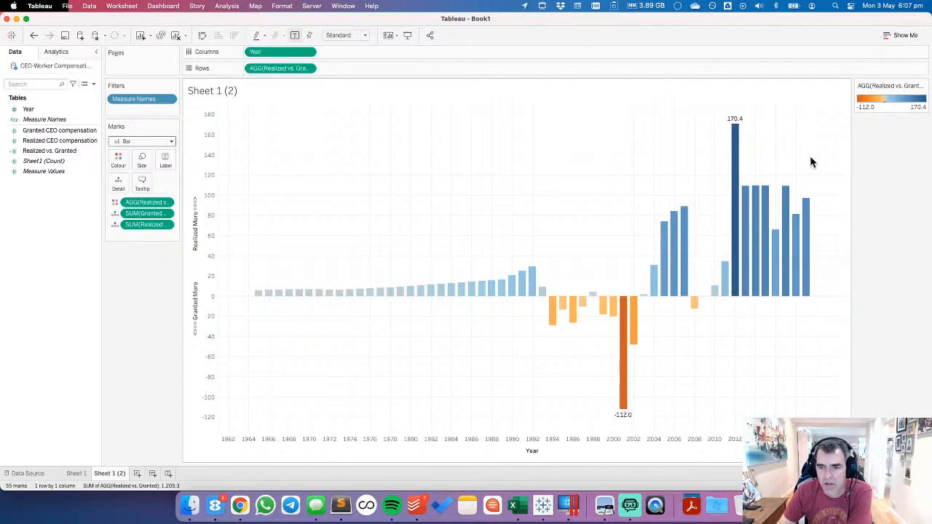
{"action": "double_click", "coordinate": [120, 473]}
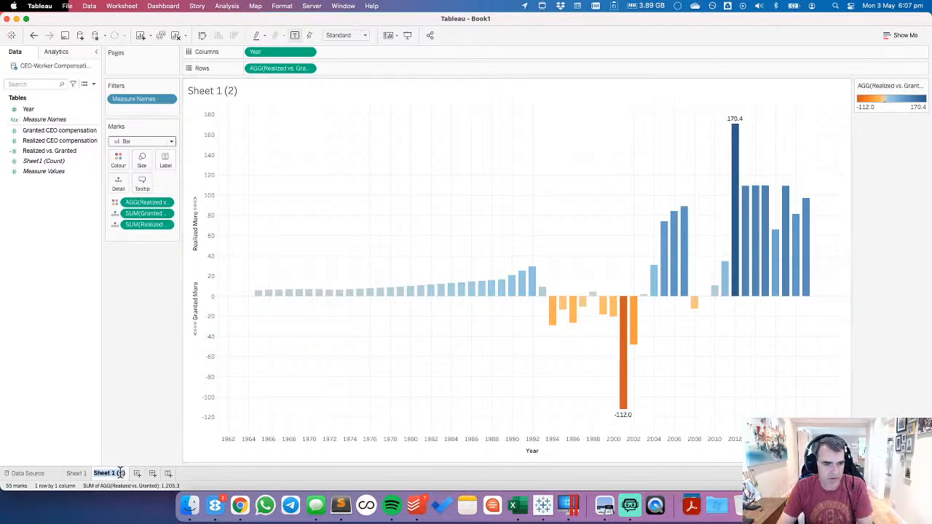
{"action": "type", "text": "Difference"}
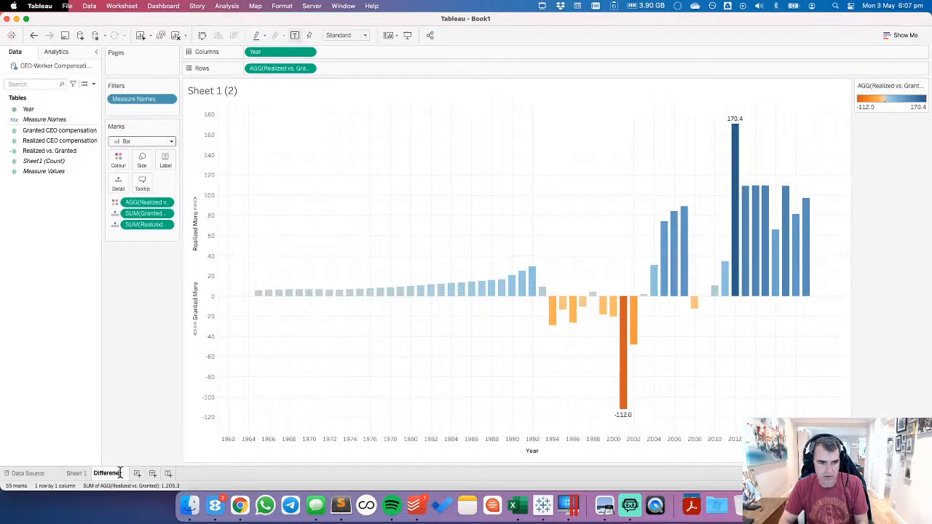
{"action": "key", "text": "Return"}
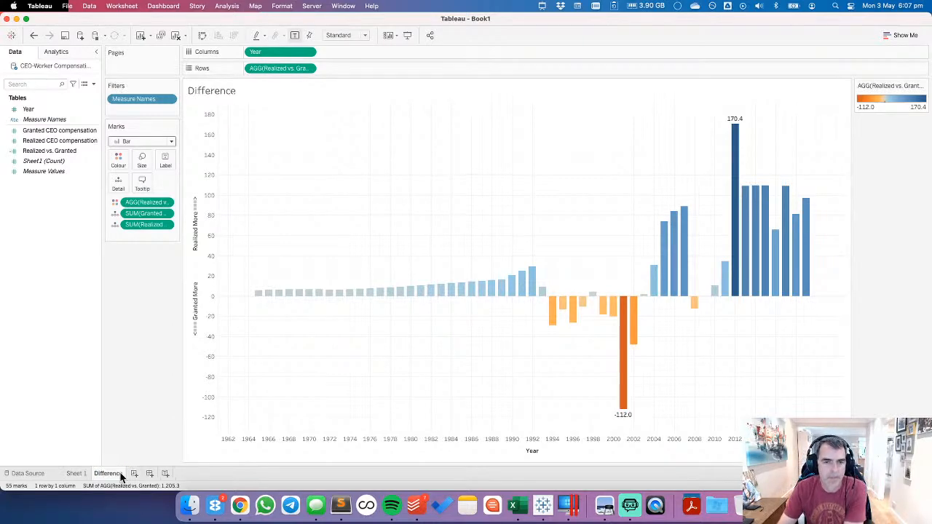
Step: Create a new worksheet plotting Realized and Granted CEO compensation against Year as lines on one shared axis
{"action": "left_click", "coordinate": [134, 475]}
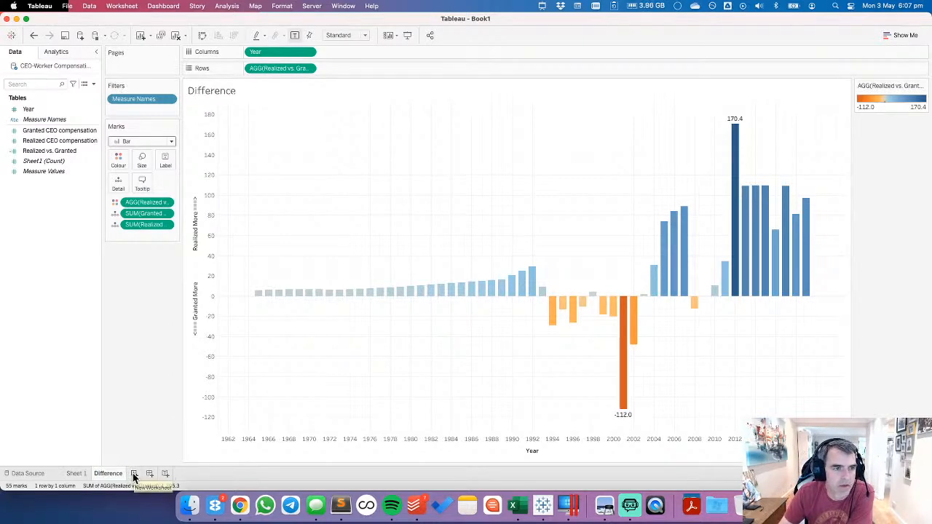
{"action": "left_click_drag", "start_coordinate": [28, 109], "coordinate": [290, 62]}
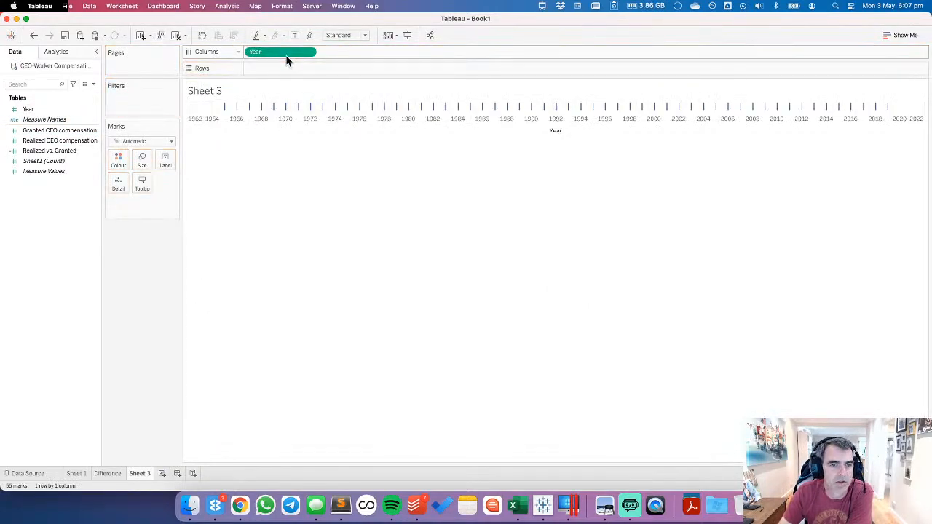
{"action": "left_click", "coordinate": [24, 131]}
{"action": "left_click_drag", "start_coordinate": [283, 80], "coordinate": [284, 74]}
{"action": "mouse_move", "coordinate": [37, 141]}
{"action": "left_mouse_down"}
{"action": "mouse_move", "coordinate": [271, 87]}
{"action": "mouse_move", "coordinate": [274, 68]}
{"action": "left_mouse_up"}
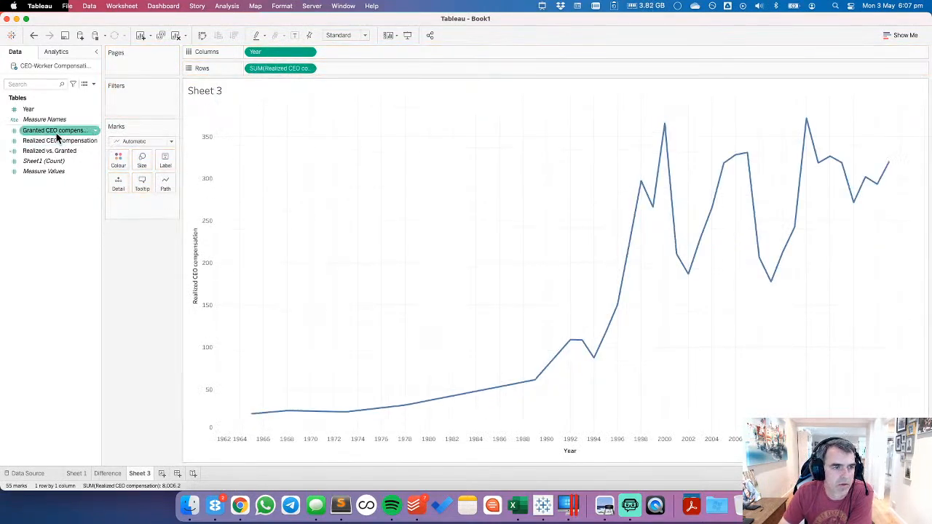
{"action": "left_click_drag", "start_coordinate": [60, 130], "coordinate": [211, 187]}
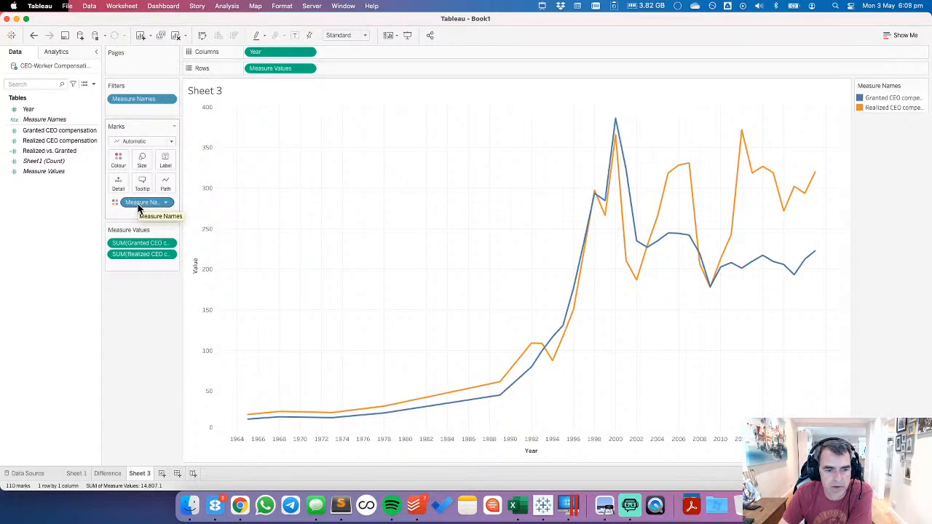
Step: Move Measure Names from colour to path on the new sheet's line marks
{"action": "left_click_drag", "start_coordinate": [139, 202], "coordinate": [166, 185]}
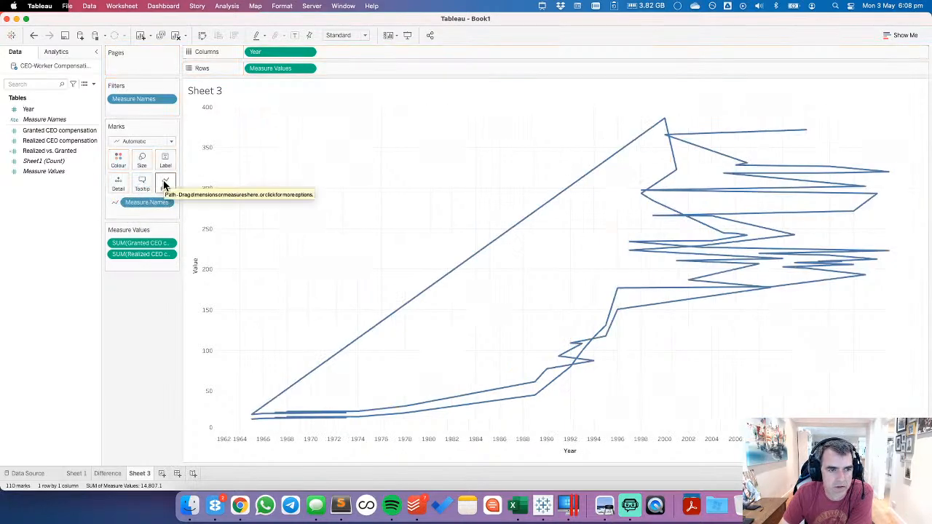
{"action": "left_click", "coordinate": [33, 35]}
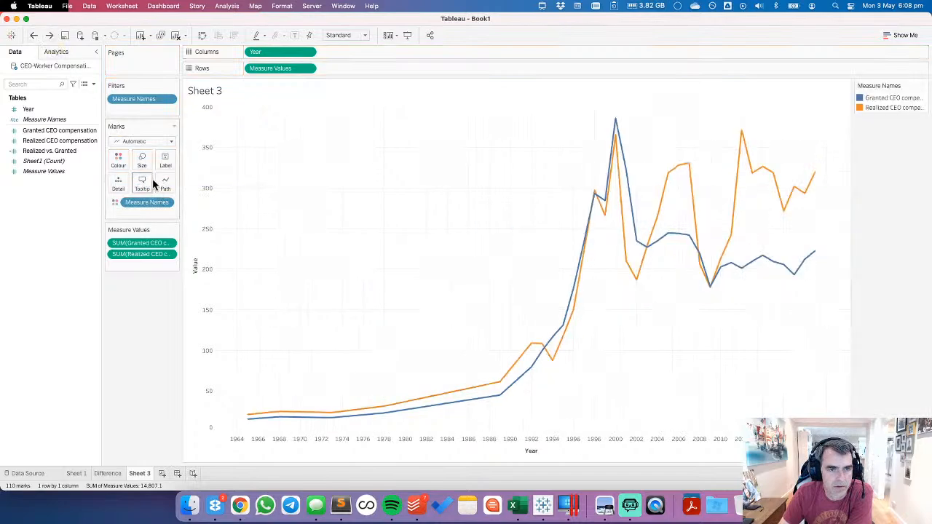
{"action": "left_click_drag", "start_coordinate": [145, 202], "coordinate": [164, 184]}
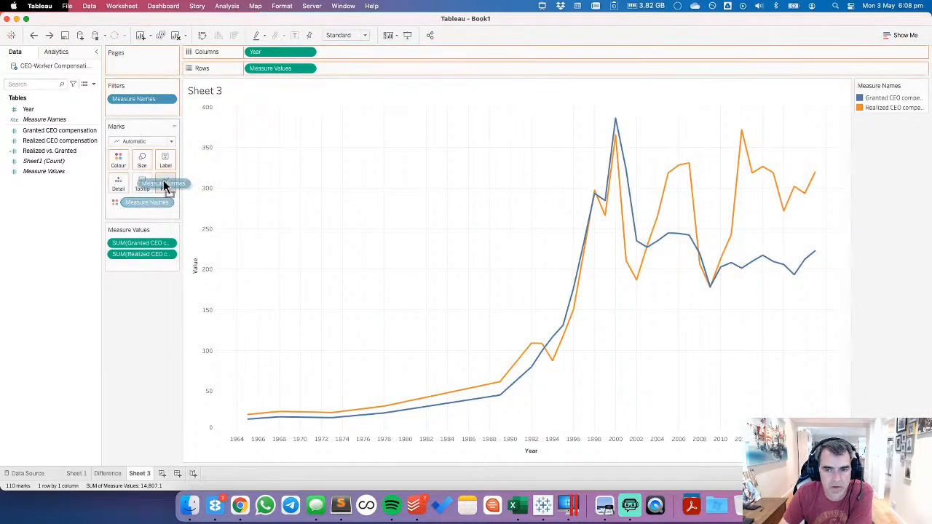
{"action": "left_click_drag", "start_coordinate": [163, 184], "coordinate": [164, 184]}
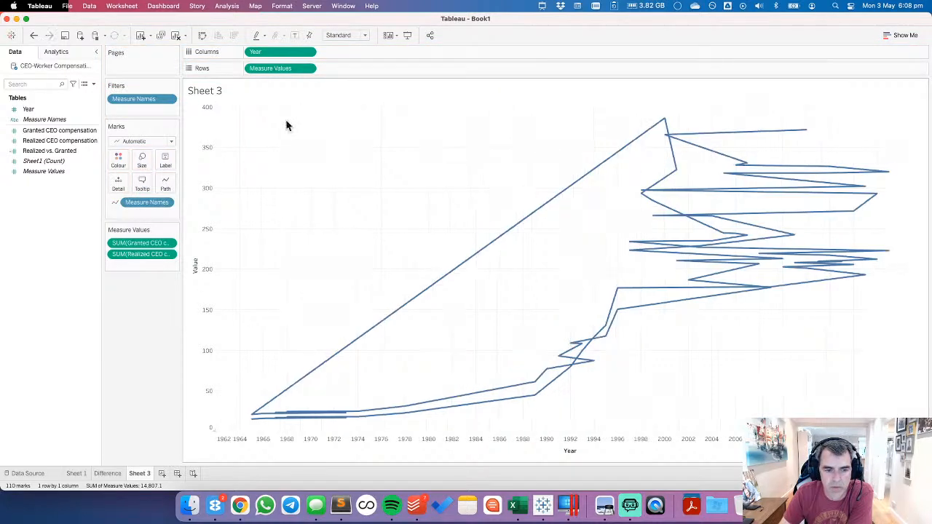
Step: Make Year discrete and set the mark type to Line with Measure Names on path, joining the two values within each year
{"action": "left_click", "coordinate": [309, 53]}
{"action": "left_click", "coordinate": [277, 194]}
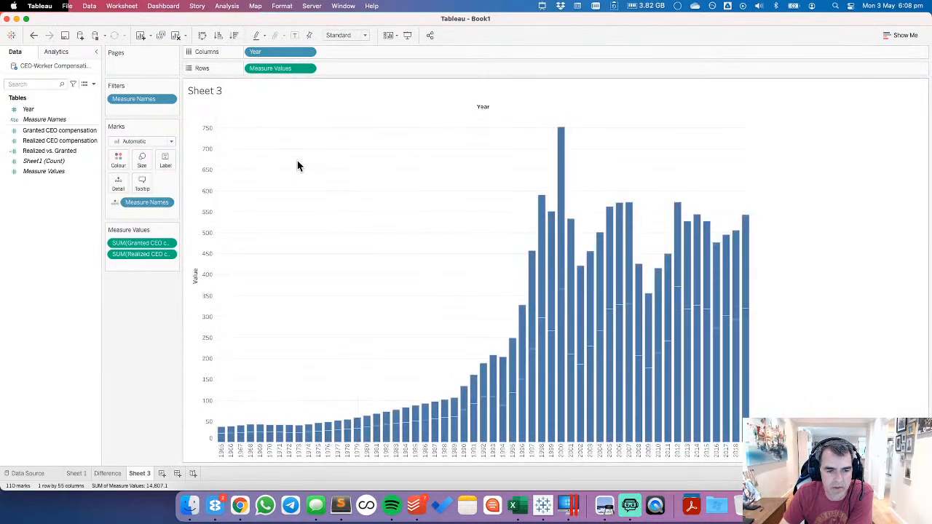
{"action": "left_click", "coordinate": [142, 142]}
{"action": "left_click", "coordinate": [135, 173]}
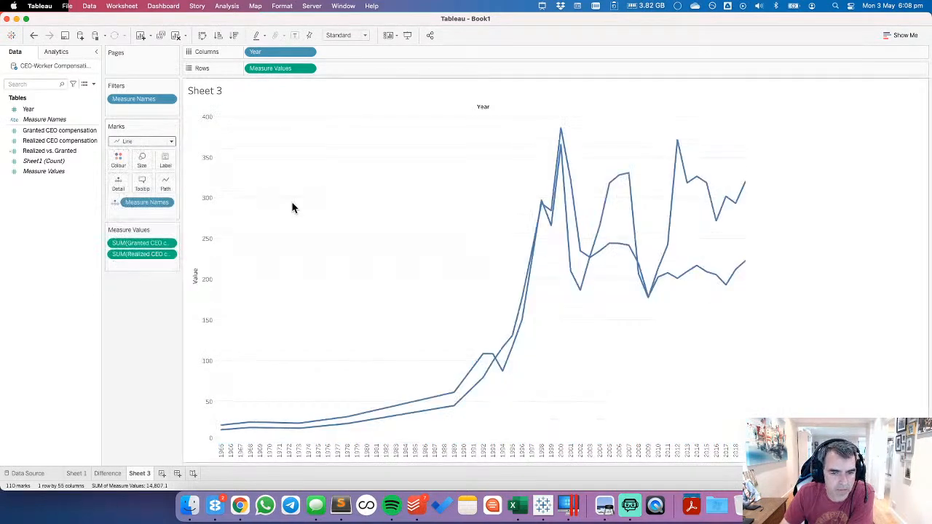
{"action": "mouse_move", "coordinate": [169, 202]}
{"action": "left_mouse_down"}
{"action": "mouse_move", "coordinate": [175, 189]}
{"action": "mouse_move", "coordinate": [165, 184]}
{"action": "left_mouse_up"}
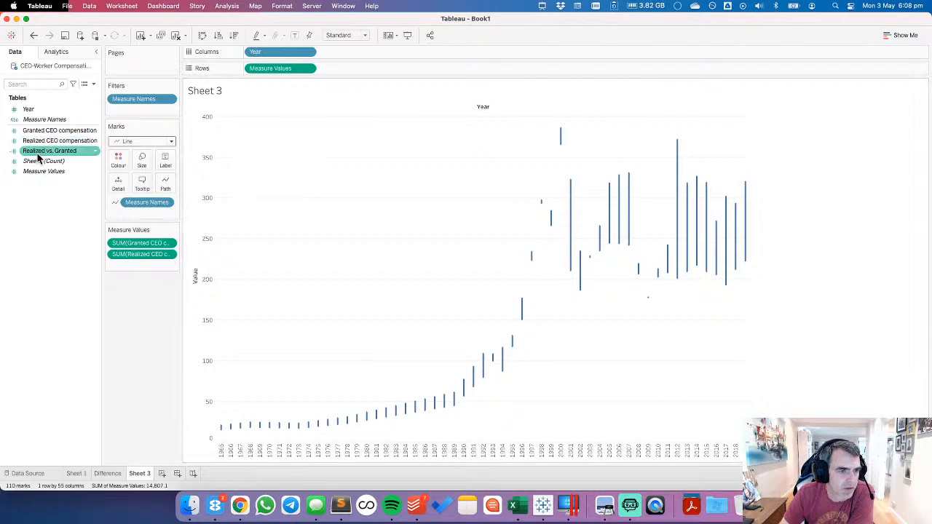
Step: Colour the yearly lines by Realized vs. Granted and size them by Measure Names so that they taper
{"action": "left_click_drag", "start_coordinate": [36, 153], "coordinate": [120, 161]}
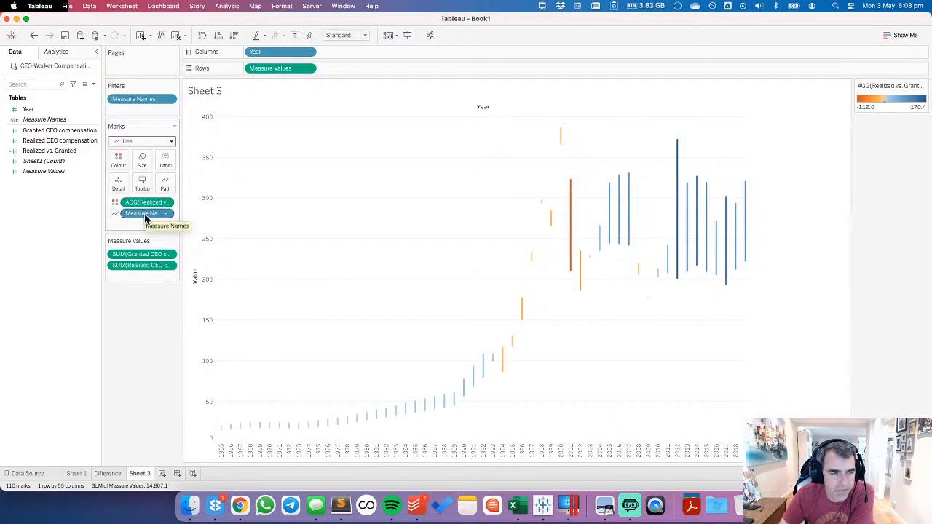
{"action": "left_click_drag", "start_coordinate": [46, 150], "coordinate": [150, 167]}
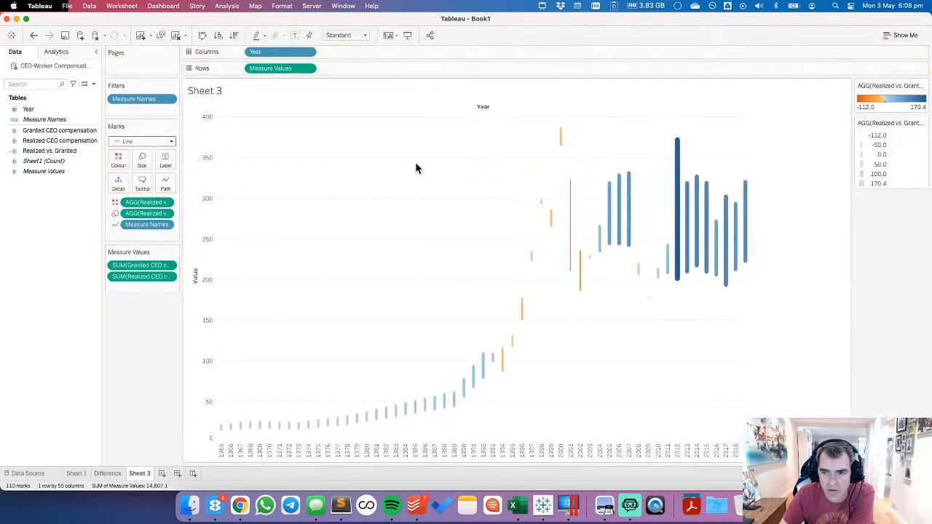
{"action": "left_click", "coordinate": [33, 35]}
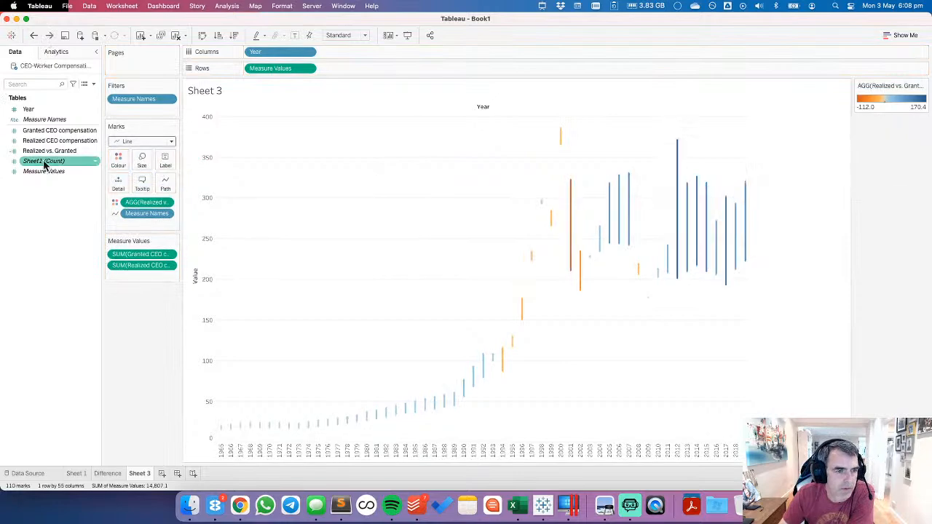
{"action": "left_click_drag", "start_coordinate": [43, 121], "coordinate": [142, 161]}
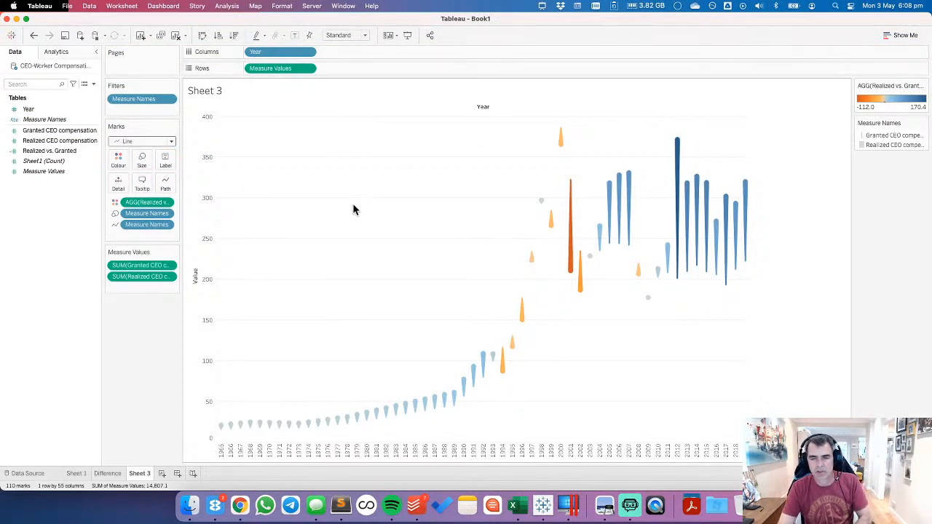
Step: Rename the worksheet as Comet Chart and fit the chart to Entire View
{"action": "double_click", "coordinate": [141, 475]}
{"action": "type", "text": "Comet Chart"}
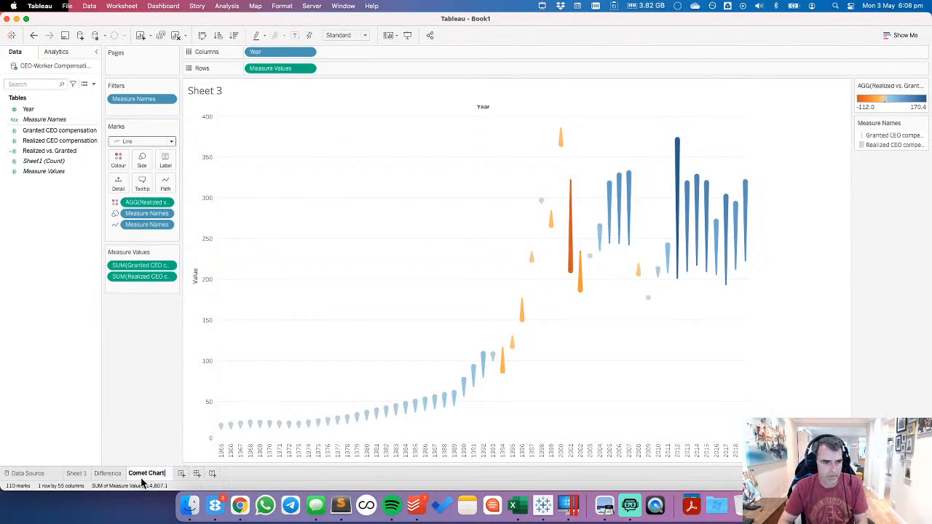
{"action": "key", "text": "Return"}
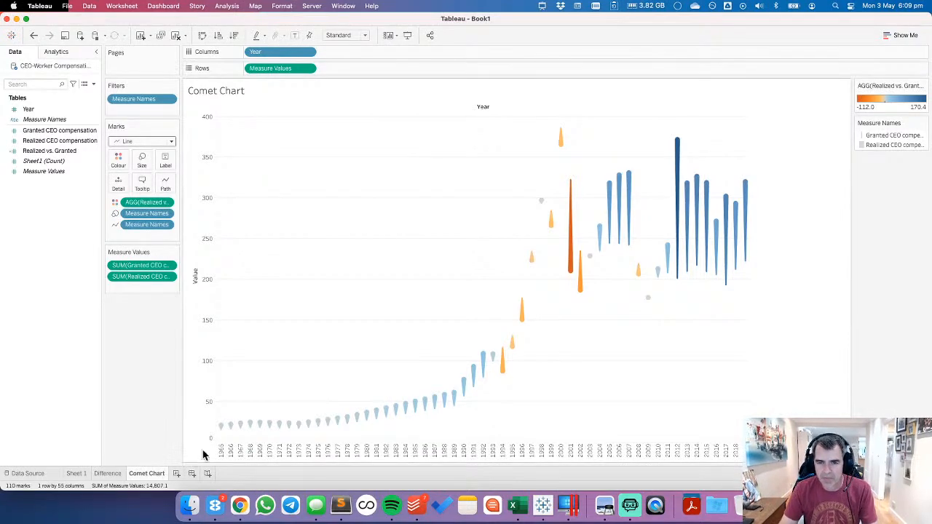
{"action": "left_click", "coordinate": [336, 35]}
{"action": "left_click", "coordinate": [338, 68]}
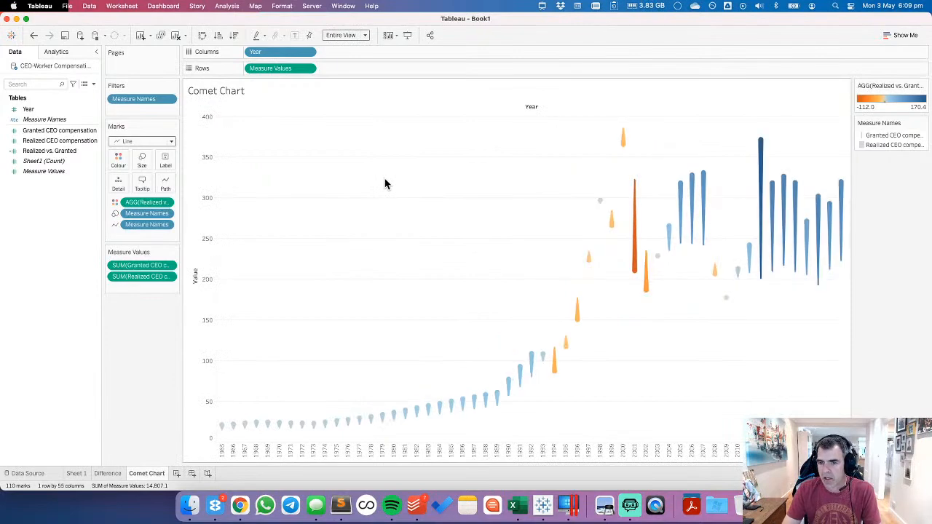
Step: Duplicate the Comet Chart worksheet and turn the copy's marks into Gantt bars without Measure Names on size
{"action": "right_click", "coordinate": [148, 475]}
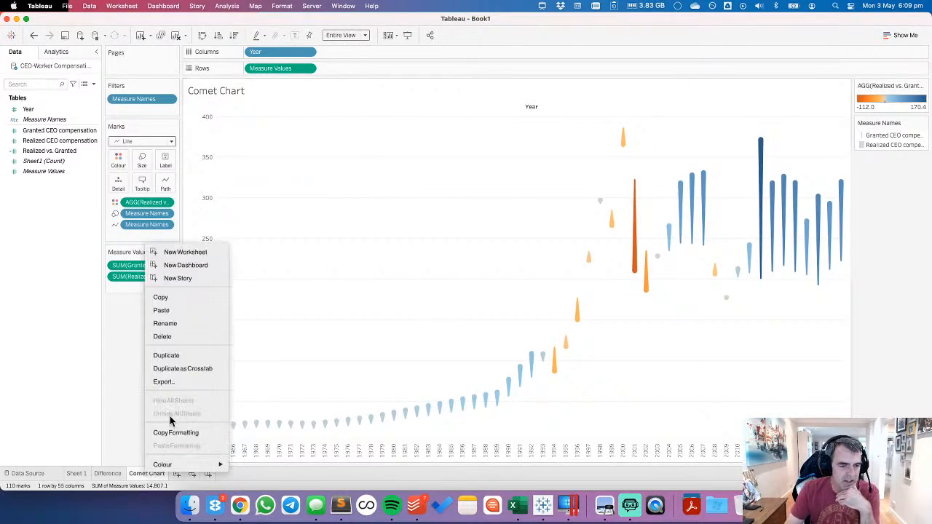
{"action": "left_click", "coordinate": [180, 356]}
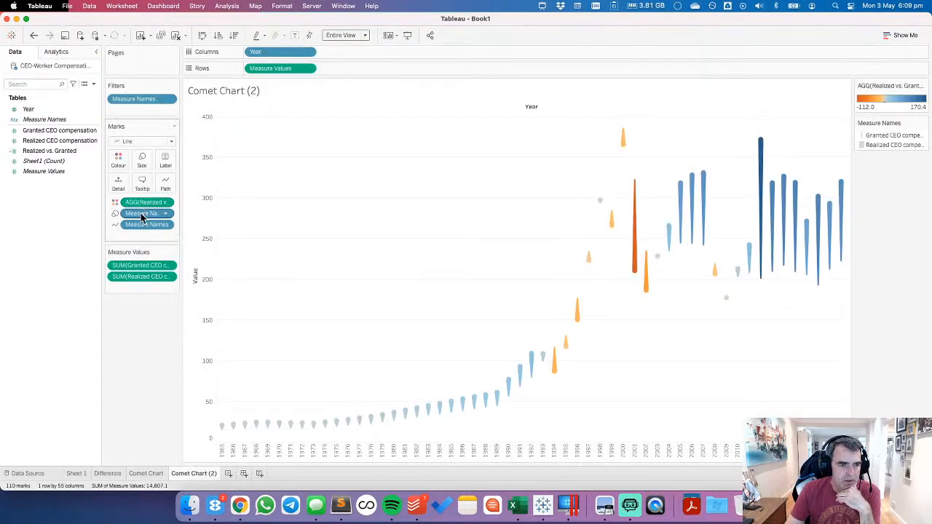
{"action": "left_click_drag", "start_coordinate": [143, 214], "coordinate": [66, 228]}
{"action": "left_click", "coordinate": [137, 142]}
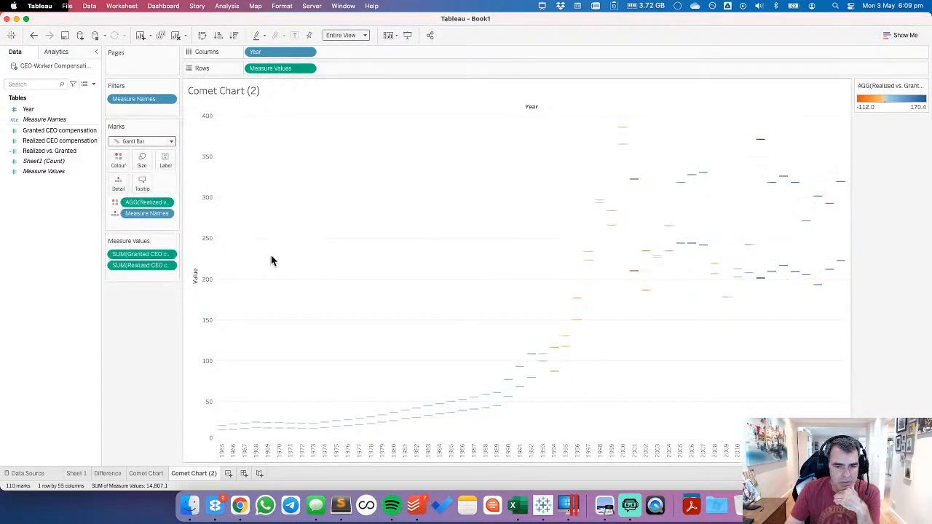
Step: Replace Measure Values on rows with Granted CEO compensation, sizing the Gantt bars by Realized vs. Granted with Realized CEO compensation on detail
{"action": "mouse_move", "coordinate": [222, 429]}
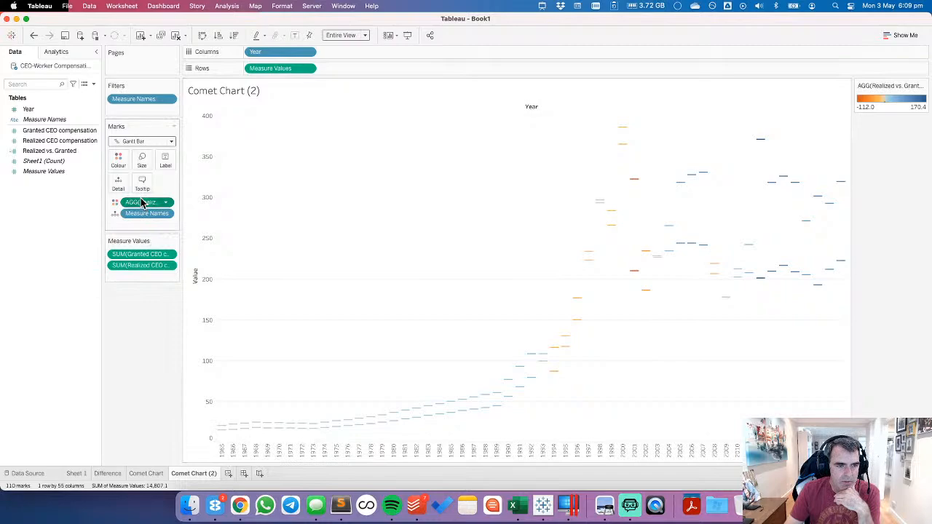
{"action": "mouse_move", "coordinate": [146, 202]}
{"action": "left_mouse_down"}
{"action": "mouse_move", "coordinate": [142, 161]}
{"action": "mouse_move", "coordinate": [143, 212]}
{"action": "mouse_move", "coordinate": [143, 168]}
{"action": "mouse_move", "coordinate": [135, 204]}
{"action": "mouse_move", "coordinate": [145, 207]}
{"action": "left_mouse_up"}
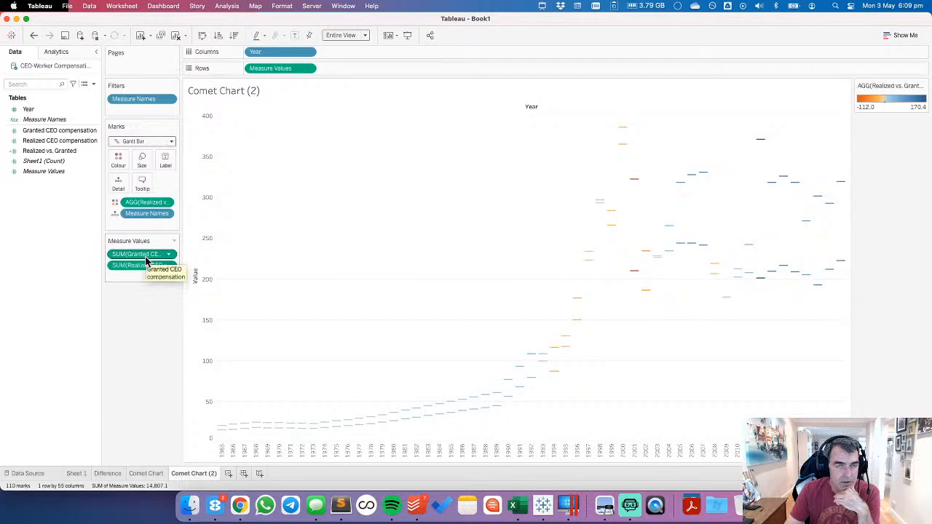
{"action": "left_click_drag", "start_coordinate": [143, 262], "coordinate": [277, 80]}
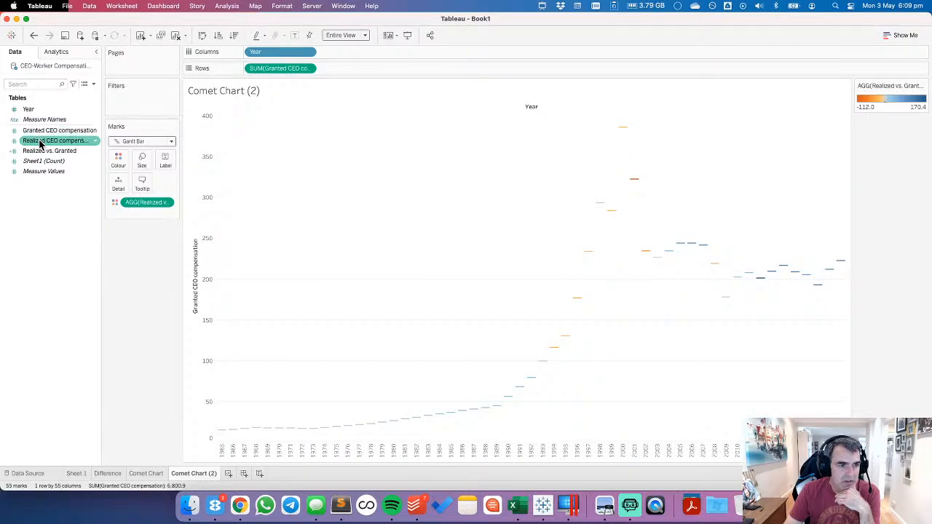
{"action": "left_click_drag", "start_coordinate": [39, 142], "coordinate": [143, 164]}
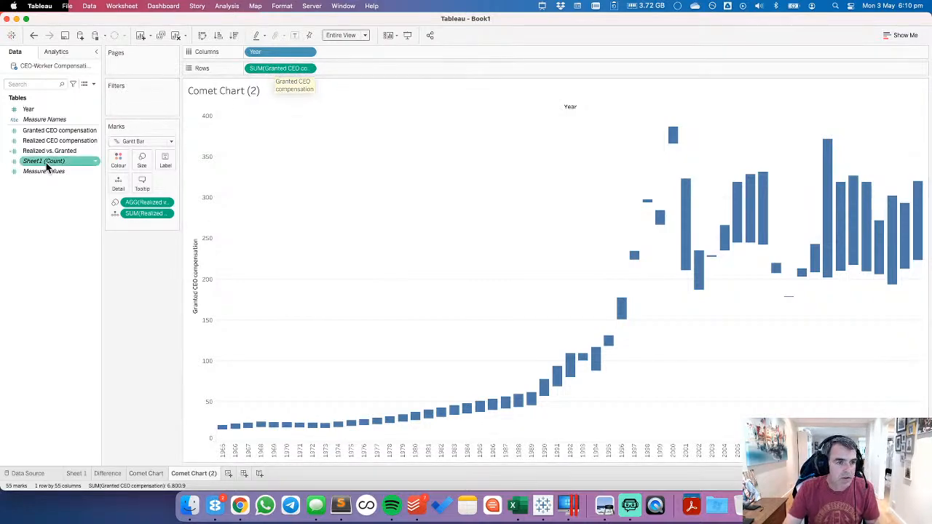
Step: Try overlaying a second Granted CEO compensation measure as a line on a synchronised dual axis, and remove it again
{"action": "left_click_drag", "start_coordinate": [54, 131], "coordinate": [372, 72]}
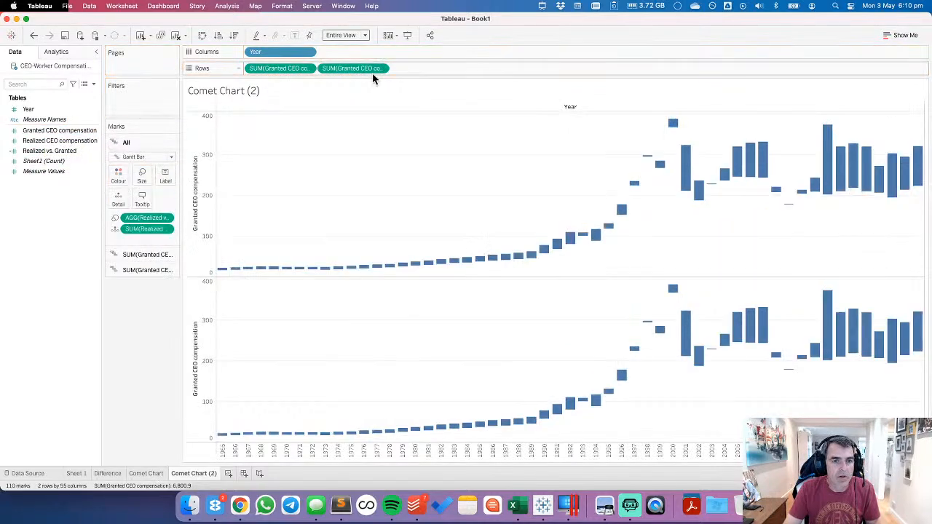
{"action": "left_click", "coordinate": [379, 67]}
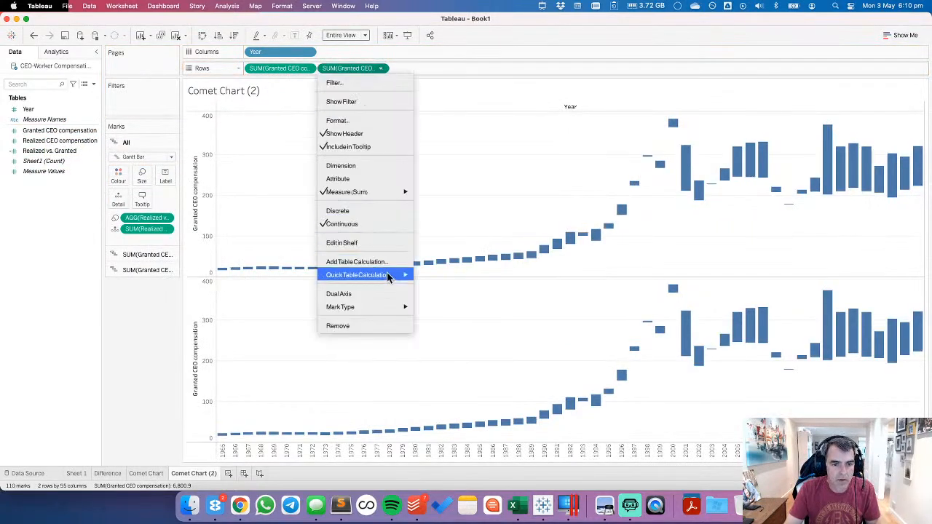
{"action": "mouse_move", "coordinate": [379, 306]}
{"action": "left_click", "coordinate": [428, 374]}
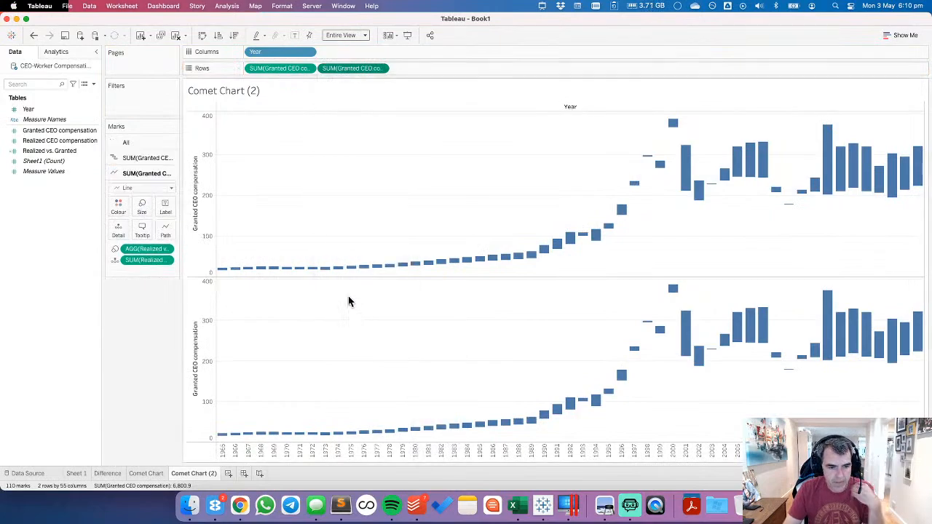
{"action": "left_click", "coordinate": [381, 70]}
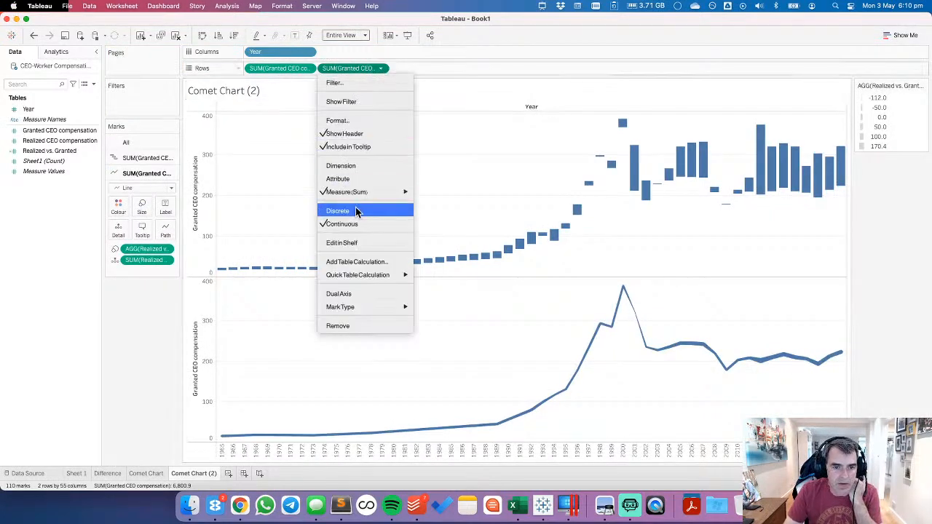
{"action": "left_click", "coordinate": [354, 293]}
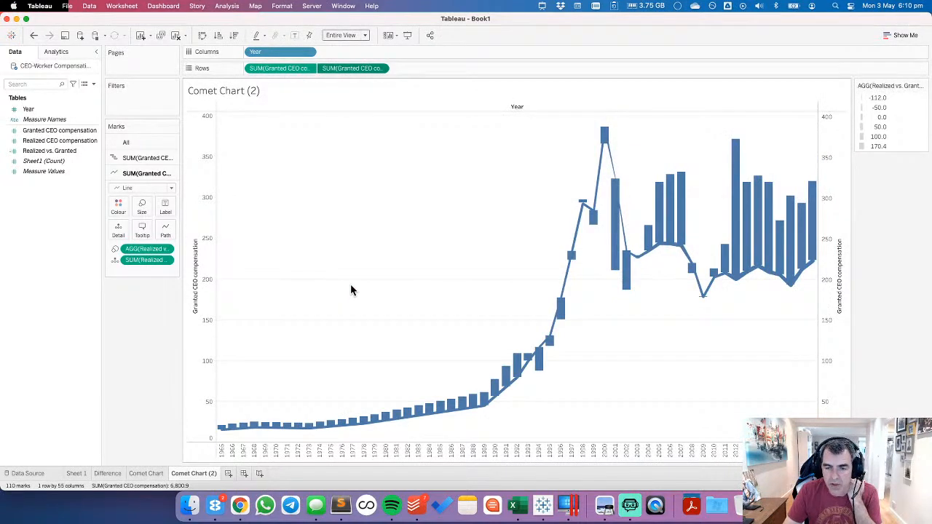
{"action": "right_click", "coordinate": [833, 363]}
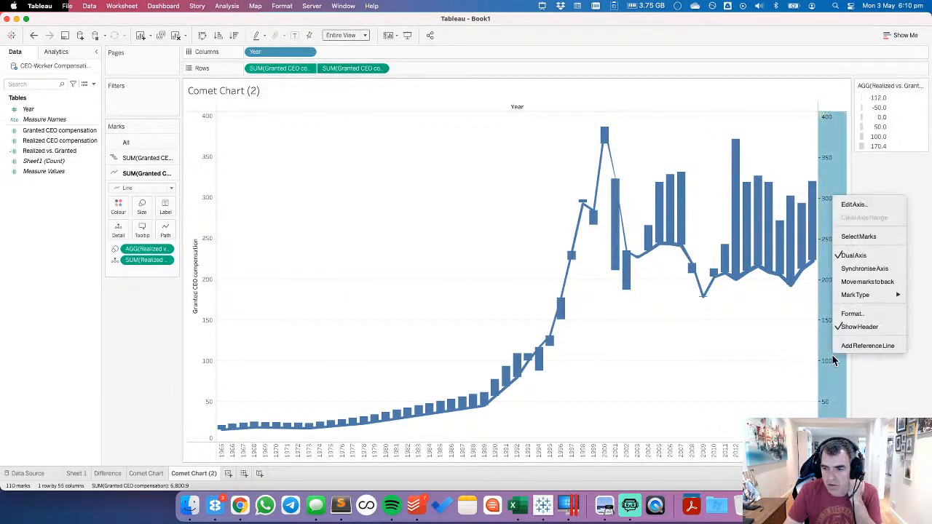
{"action": "left_click", "coordinate": [846, 270]}
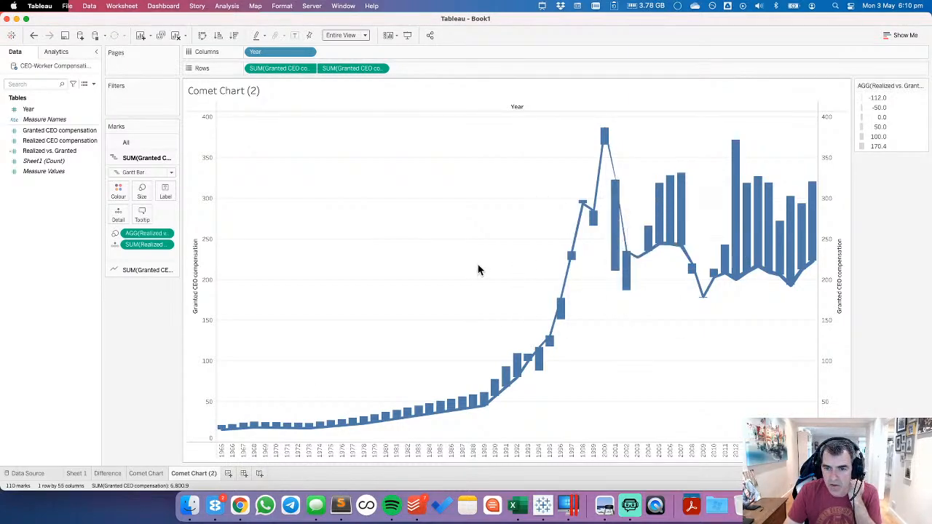
{"action": "left_click_drag", "start_coordinate": [340, 64], "coordinate": [335, 20]}
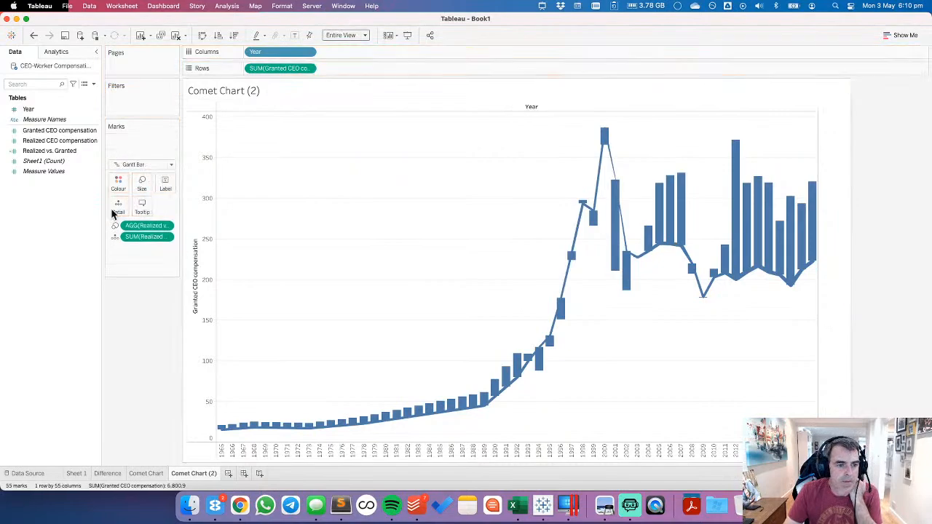
Step: Colour the Gantt bars by Realized vs. Granted and rename the worksheet as Gantt Chart
{"action": "left_click_drag", "start_coordinate": [43, 151], "coordinate": [118, 161]}
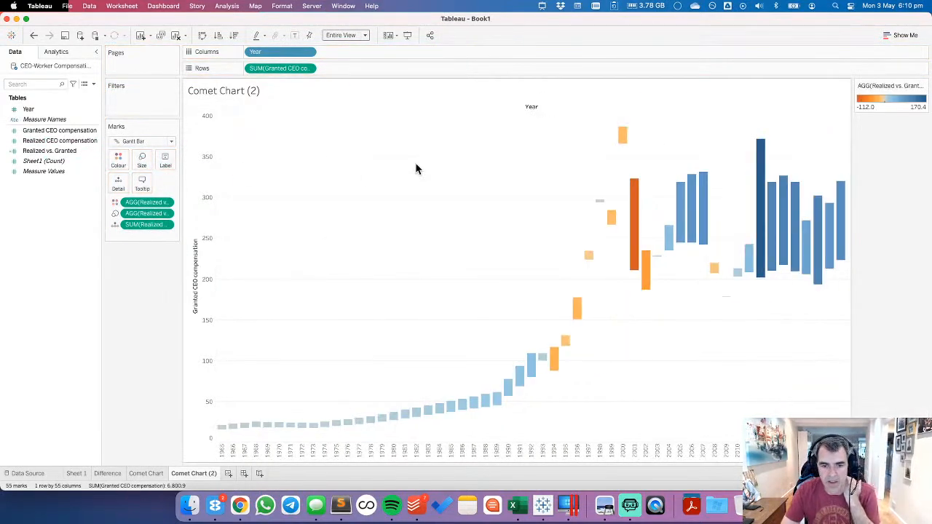
{"action": "left_click", "coordinate": [107, 475]}
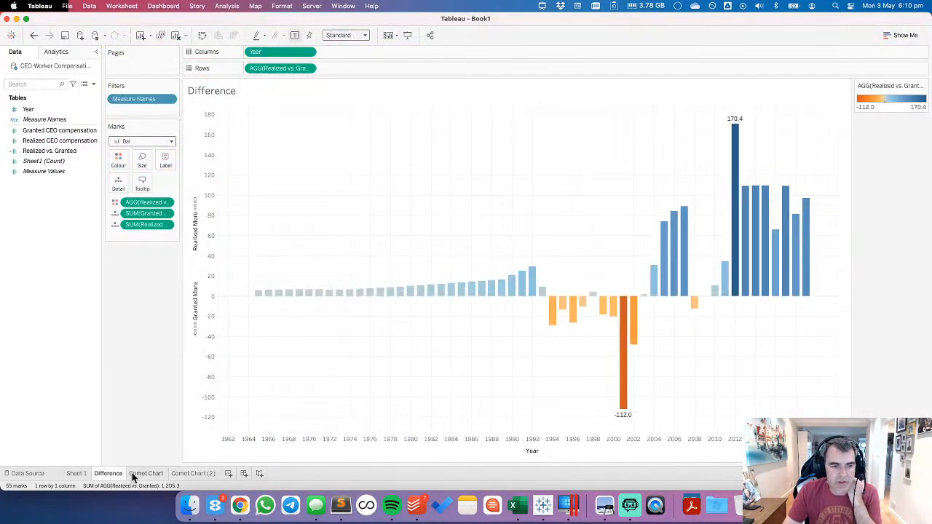
{"action": "left_click", "coordinate": [187, 474]}
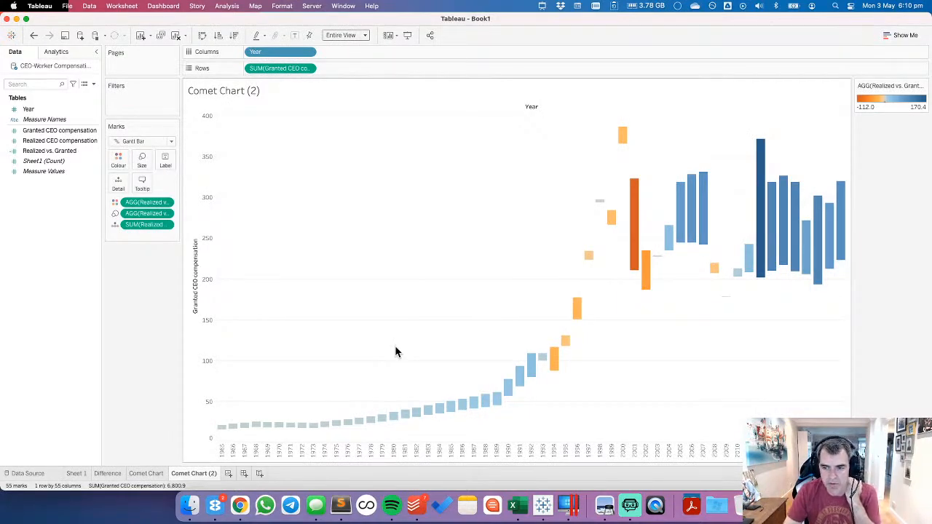
{"action": "double_click", "coordinate": [195, 472]}
{"action": "type", "text": "Gantt Chart"}
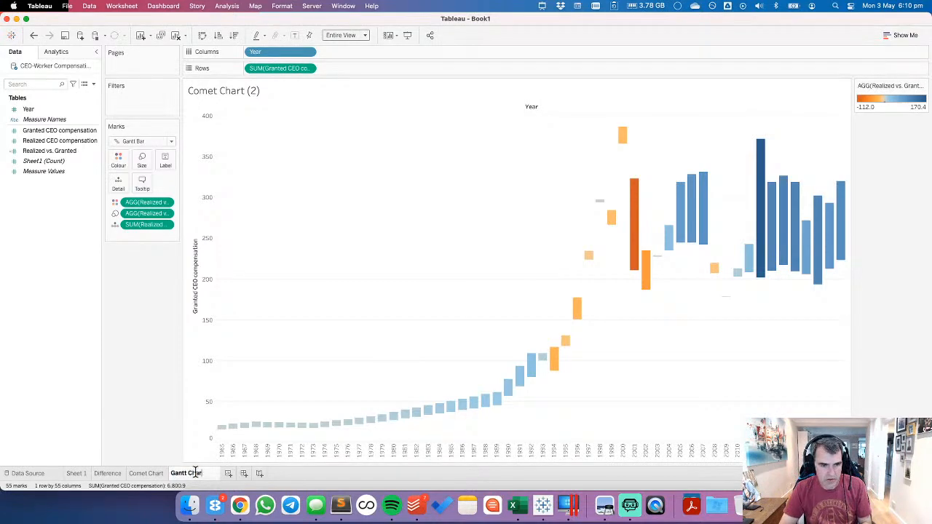
{"action": "key", "text": "Return"}
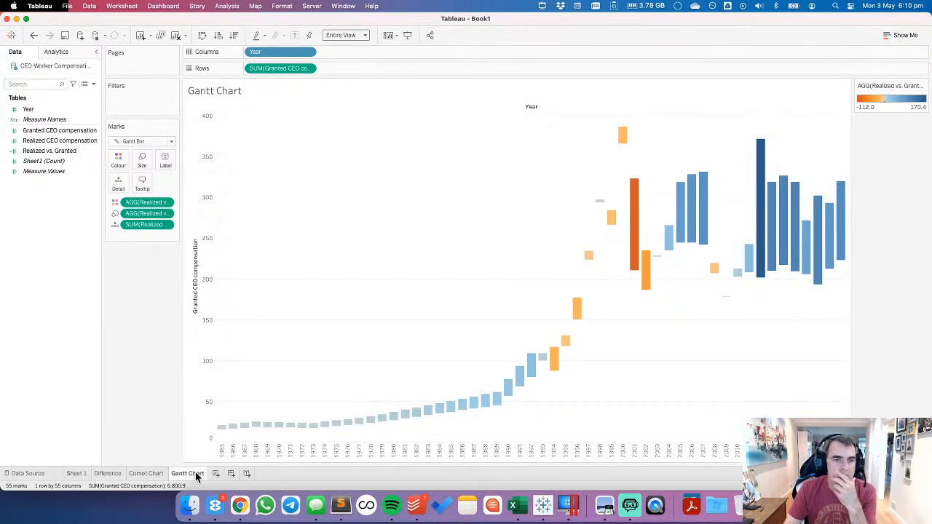
Step: Review the Difference sheet, switch to Chrome and browse the chart types on the Data Viz Project website for alternative ideas
{"action": "left_click", "coordinate": [113, 474]}
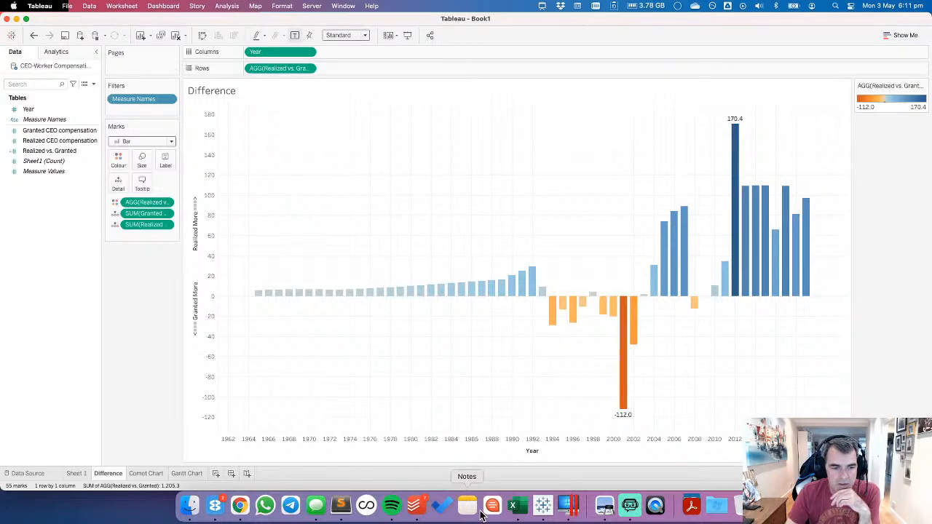
{"action": "left_click", "coordinate": [239, 505]}
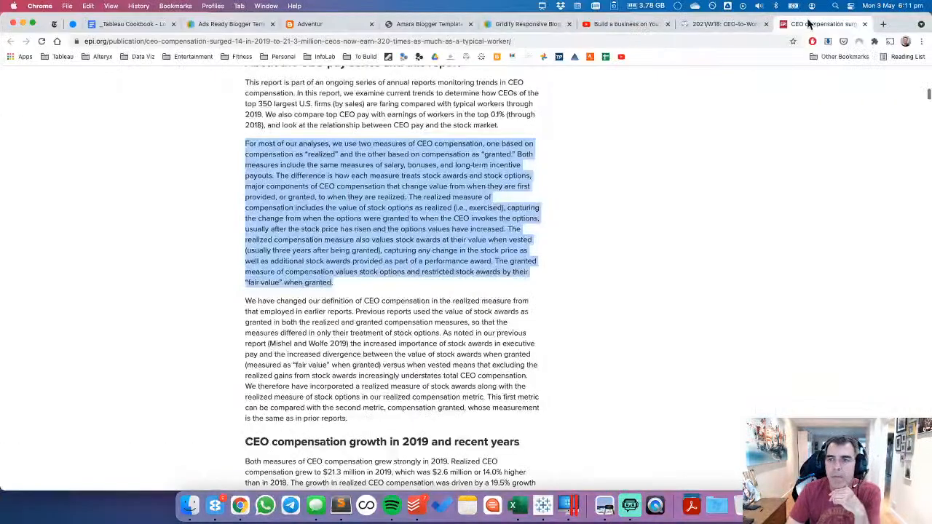
{"action": "left_click", "coordinate": [883, 26]}
{"action": "left_click", "coordinate": [235, 57]}
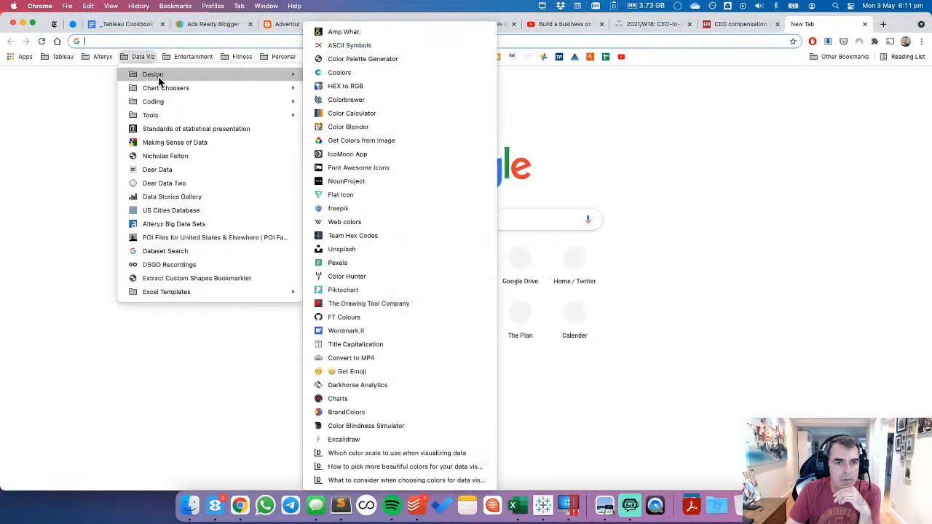
{"action": "mouse_move", "coordinate": [159, 89]}
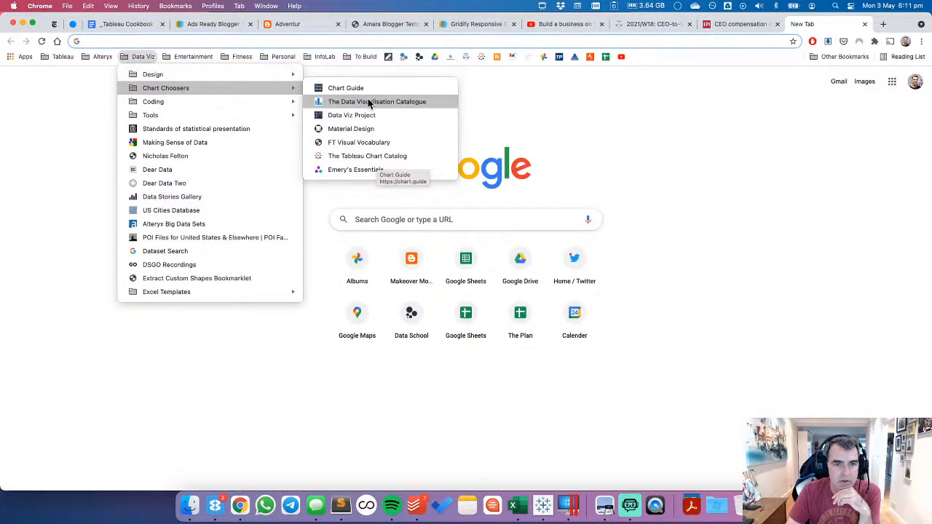
{"action": "left_click", "coordinate": [361, 115]}
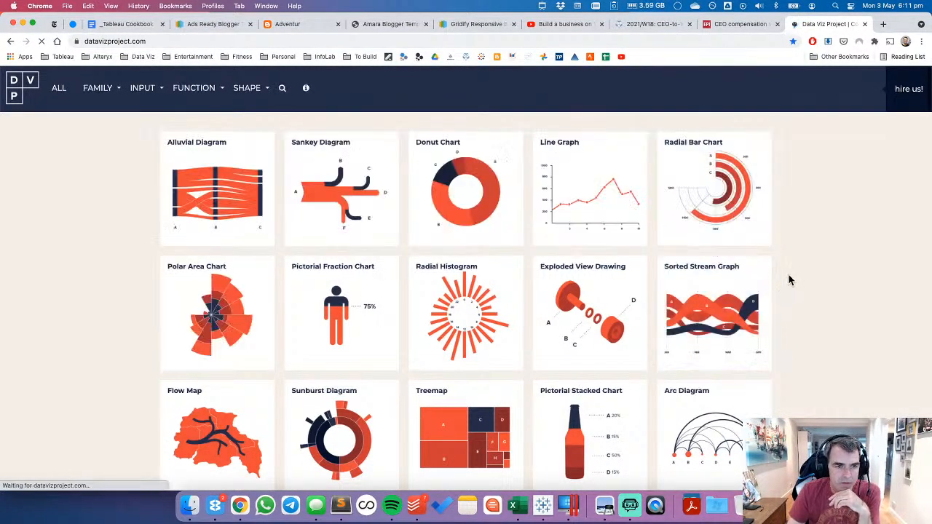
{"action": "scroll", "coordinate": [793, 279], "scroll_direction": "down", "scroll_amount": 3}
{"action": "scroll", "coordinate": [794, 277], "scroll_direction": "down", "scroll_amount": 2}
{"action": "scroll", "coordinate": [794, 277], "scroll_direction": "up", "scroll_amount": 3}
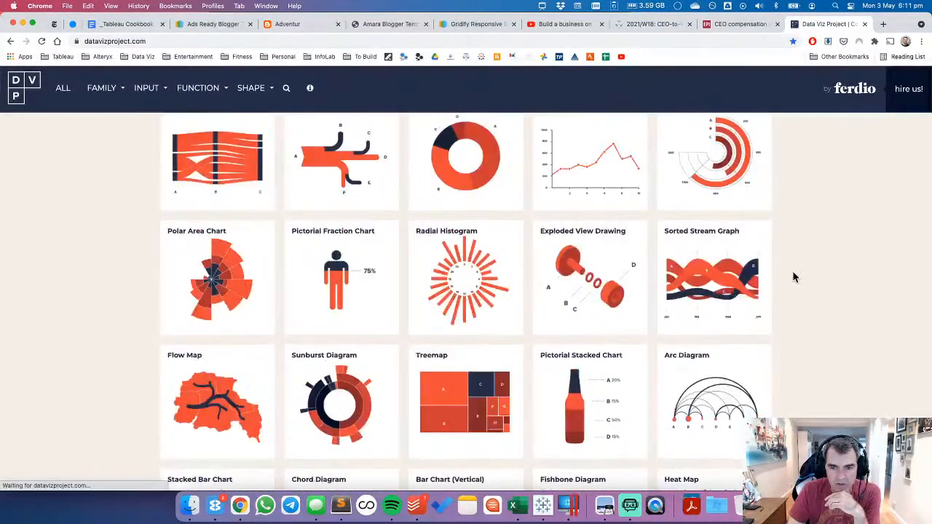
{"action": "scroll", "coordinate": [794, 277], "scroll_direction": "down", "scroll_amount": 10}
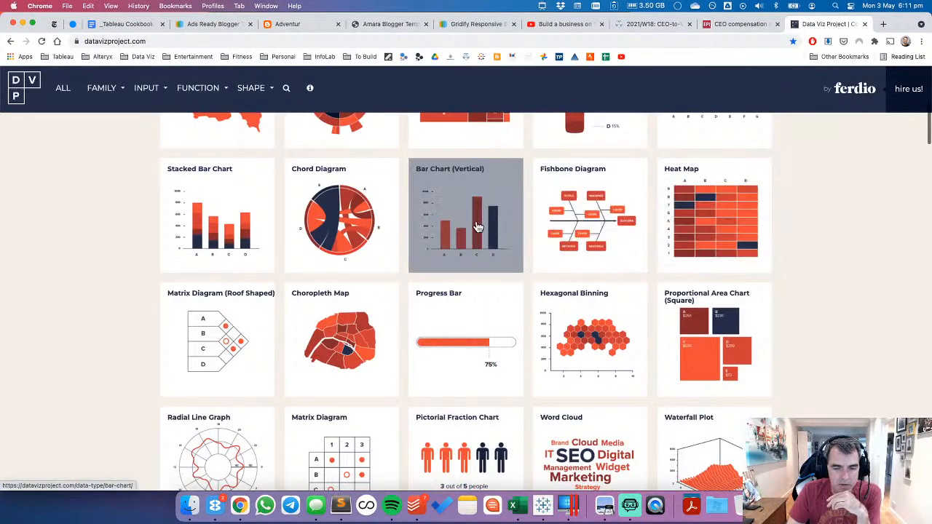
{"action": "scroll", "coordinate": [475, 228], "scroll_direction": "down", "scroll_amount": 3}
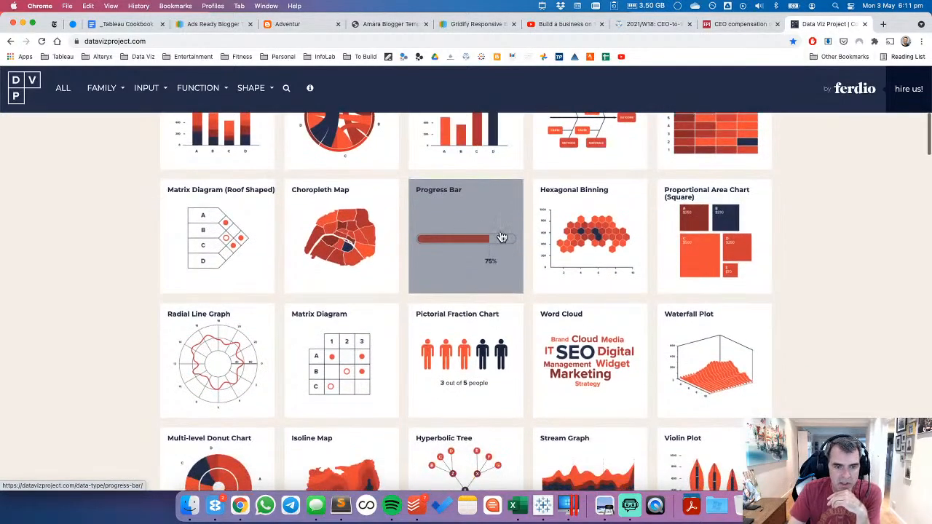
Step: Switch to Tableau, add a new worksheet and place Year on columns as a discrete field
{"action": "left_click", "coordinate": [545, 512]}
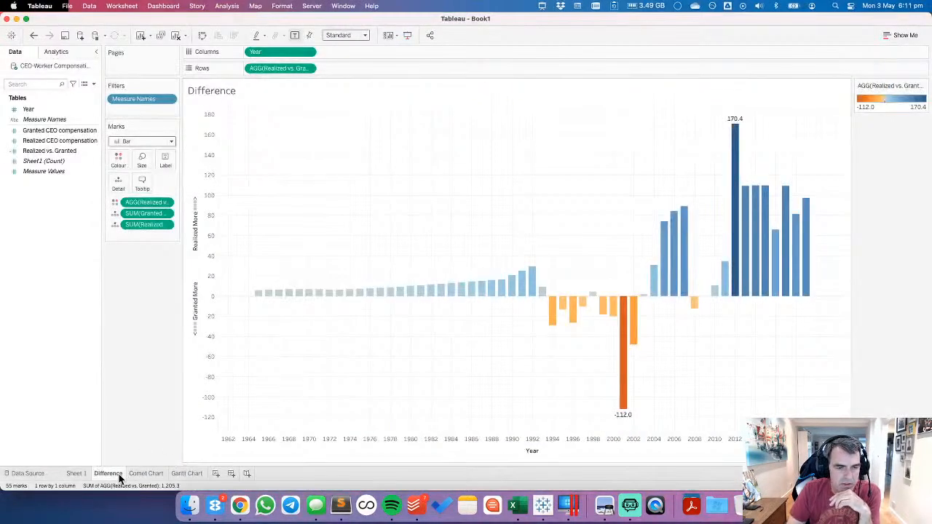
{"action": "left_click", "coordinate": [216, 473]}
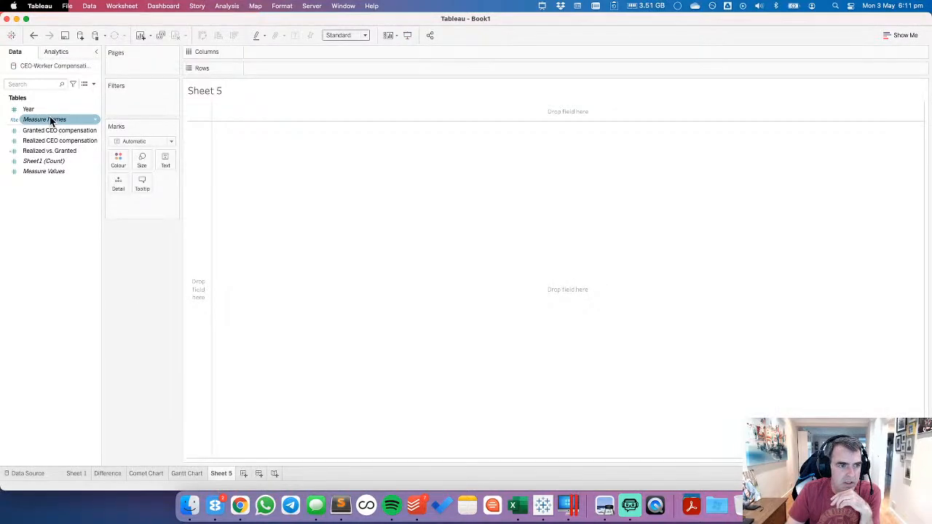
{"action": "left_click_drag", "start_coordinate": [32, 110], "coordinate": [260, 51]}
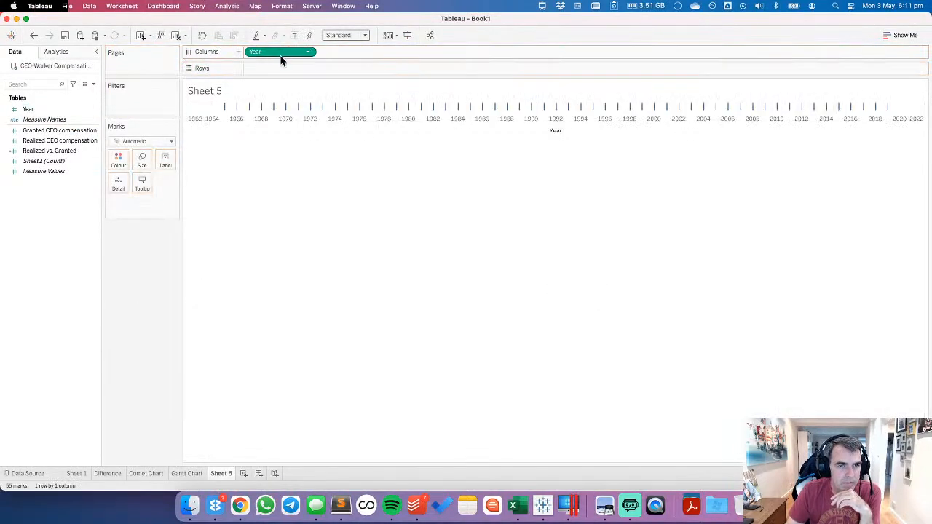
{"action": "left_click", "coordinate": [311, 53]}
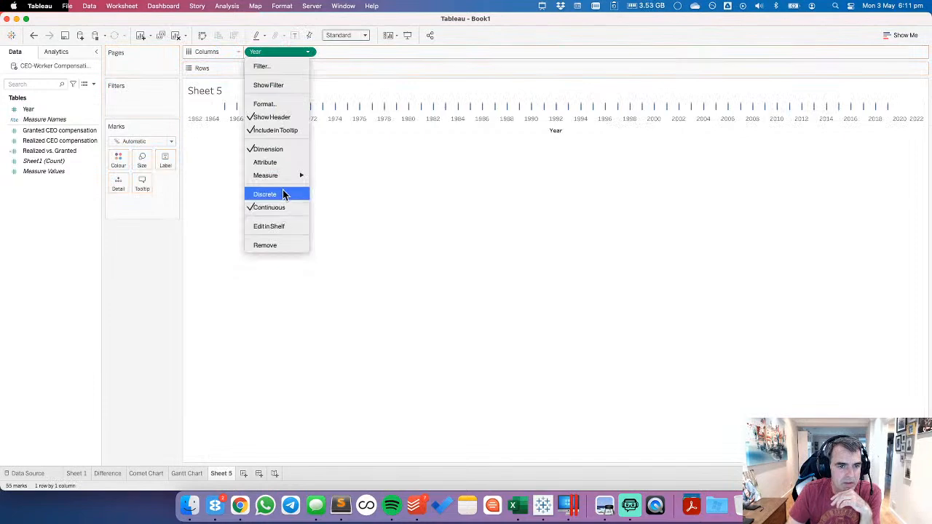
{"action": "left_click", "coordinate": [285, 191]}
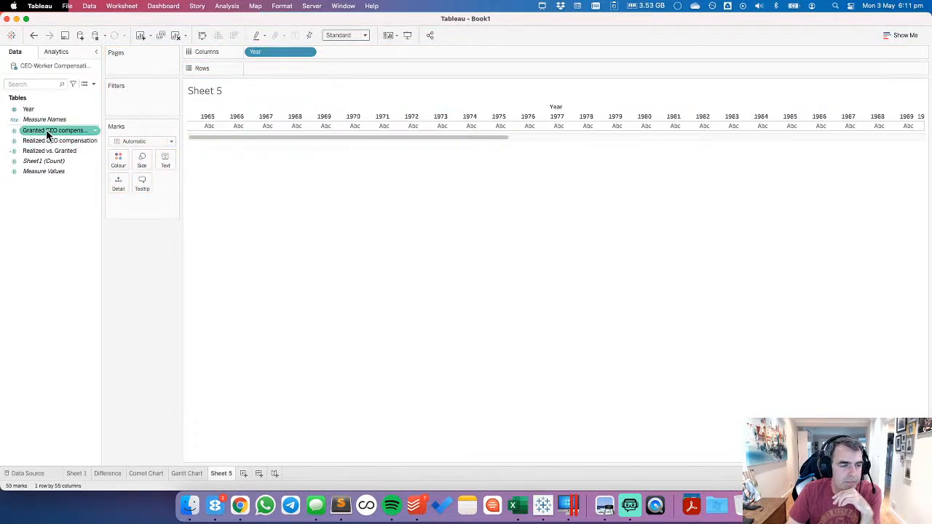
Step: Put Granted CEO compensation on rows and Realized CEO compensation on detail, and add a per-cell reference line for average SUM(Realized CEO compensation)
{"action": "mouse_move", "coordinate": [46, 130]}
{"action": "left_mouse_down"}
{"action": "mouse_move", "coordinate": [333, 75]}
{"action": "mouse_move", "coordinate": [46, 145]}
{"action": "mouse_move", "coordinate": [118, 184]}
{"action": "left_mouse_up"}
{"action": "left_click", "coordinate": [56, 52]}
{"action": "left_click_drag", "start_coordinate": [36, 229], "coordinate": [334, 125]}
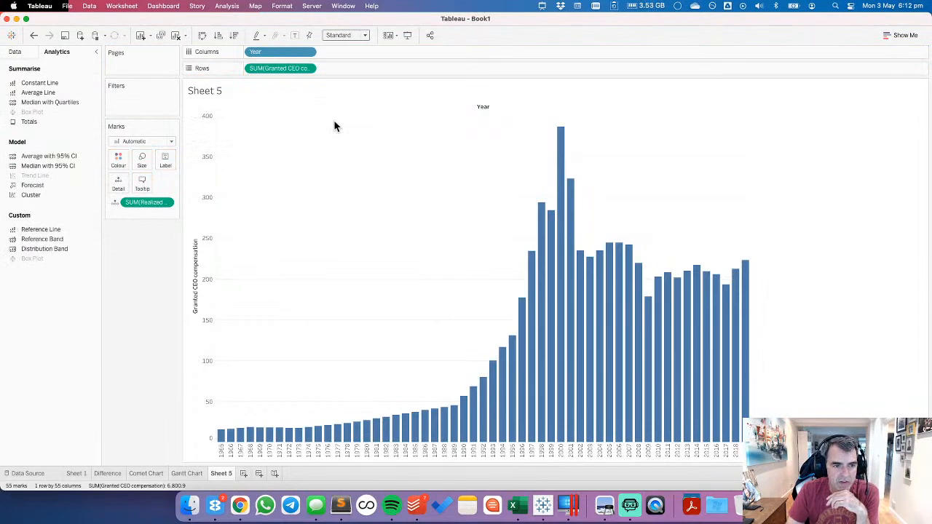
{"action": "left_click", "coordinate": [406, 197]}
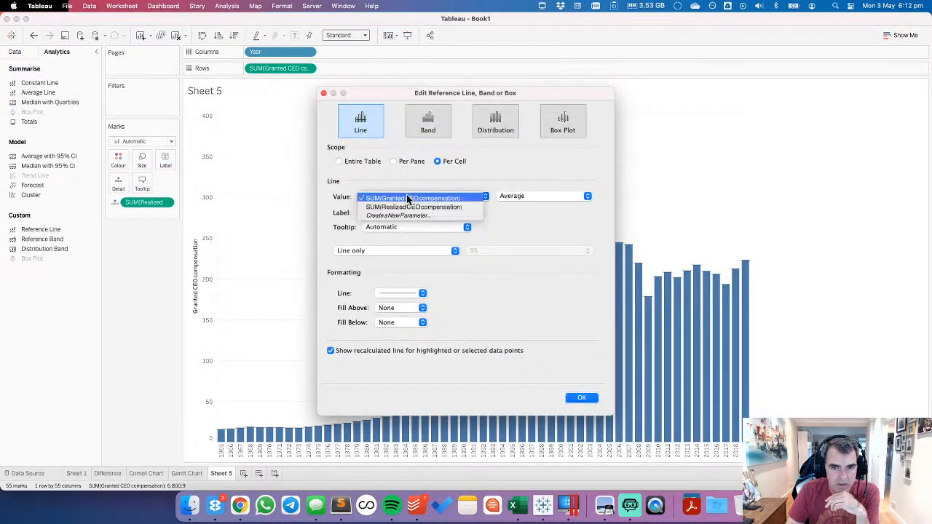
{"action": "left_click", "coordinate": [402, 204]}
Step: Format the reference line in solid black and apply its settings
{"action": "left_click", "coordinate": [397, 293]}
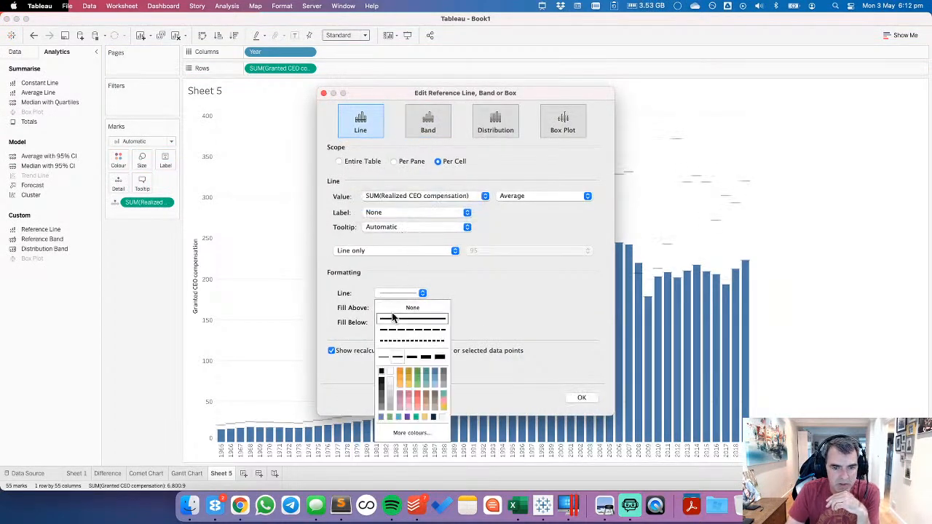
{"action": "left_click", "coordinate": [327, 348]}
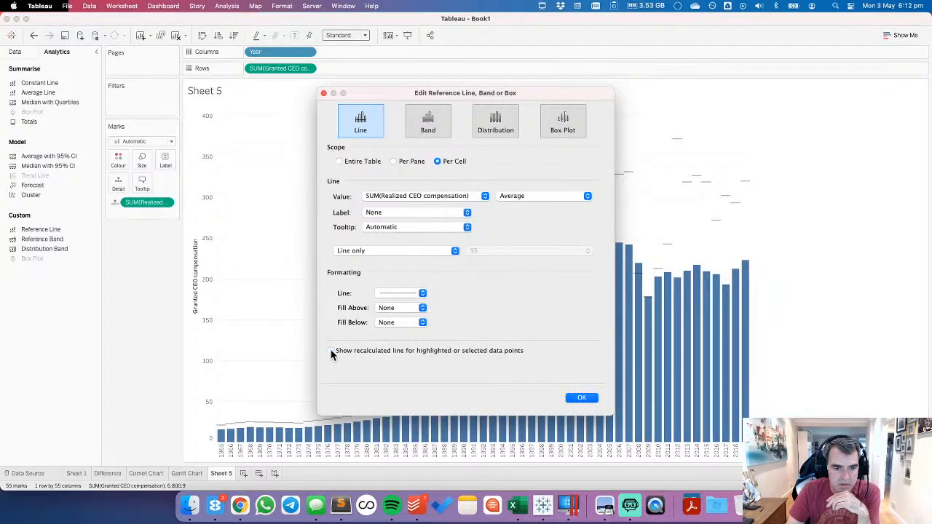
{"action": "left_click", "coordinate": [399, 295]}
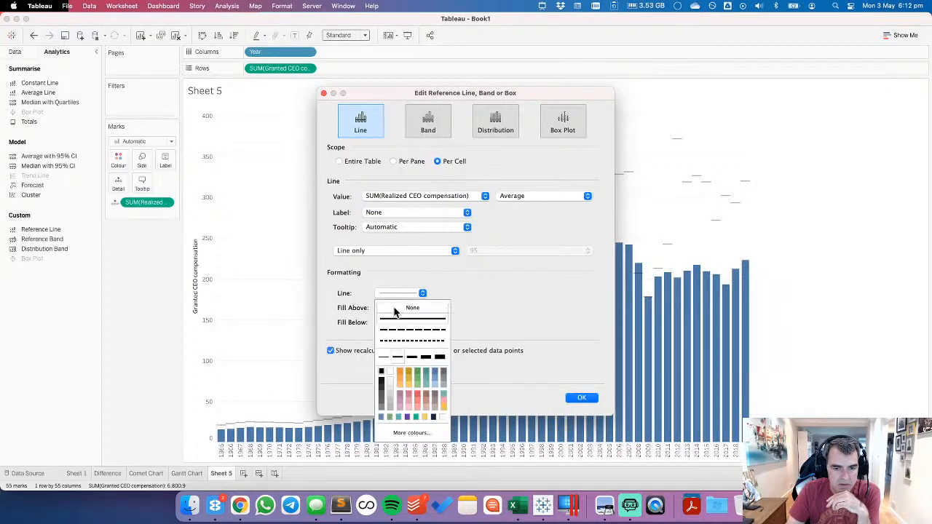
{"action": "left_click", "coordinate": [380, 371]}
{"action": "left_click", "coordinate": [571, 352]}
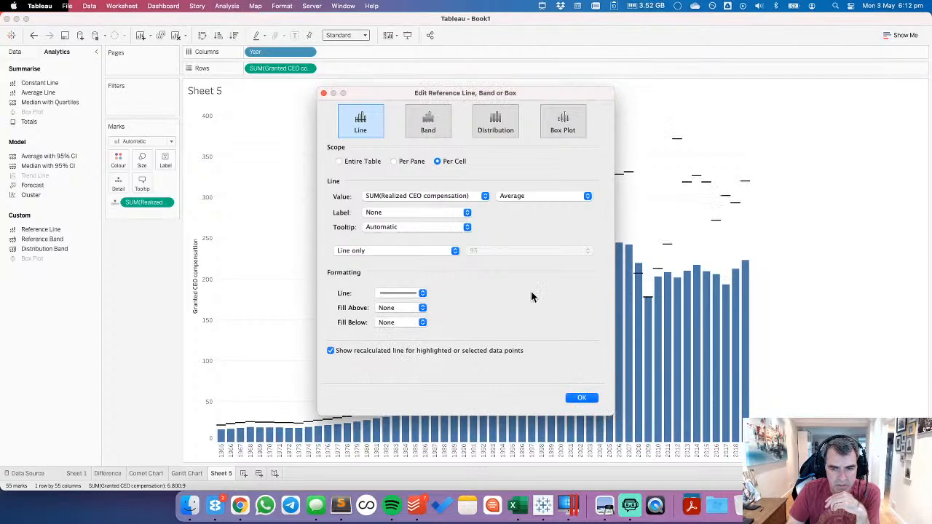
{"action": "left_click", "coordinate": [586, 399]}
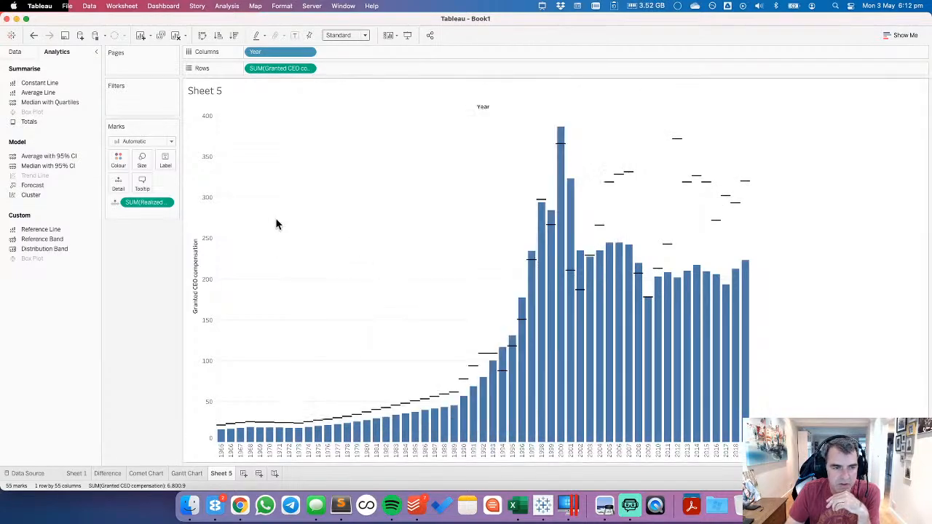
Step: Review the settings of the Realized CEO compensation reference line
{"action": "left_click", "coordinate": [313, 424]}
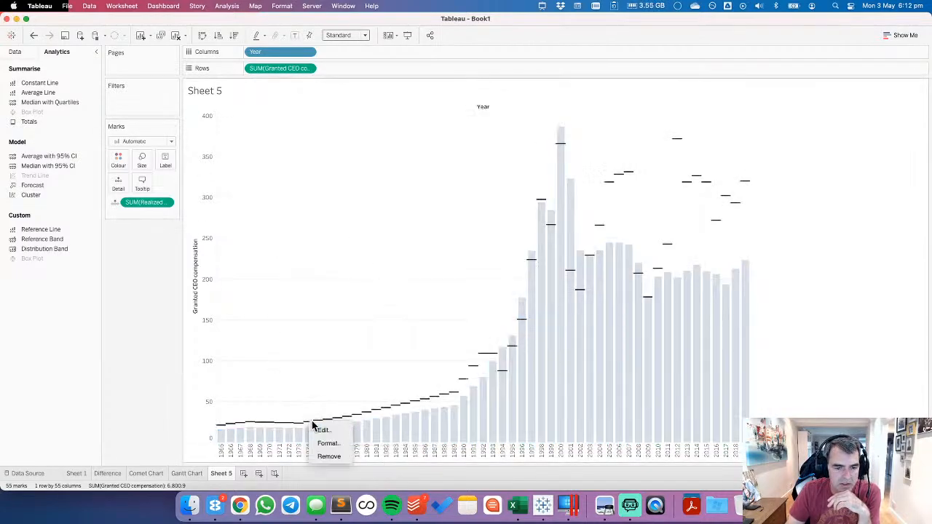
{"action": "left_click", "coordinate": [323, 430]}
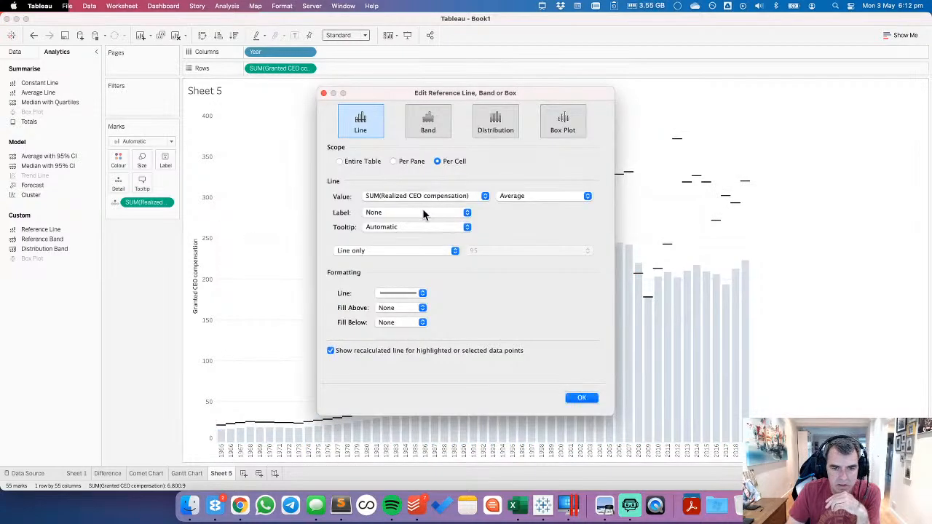
{"action": "left_click", "coordinate": [593, 399]}
{"action": "left_click", "coordinate": [331, 264]}
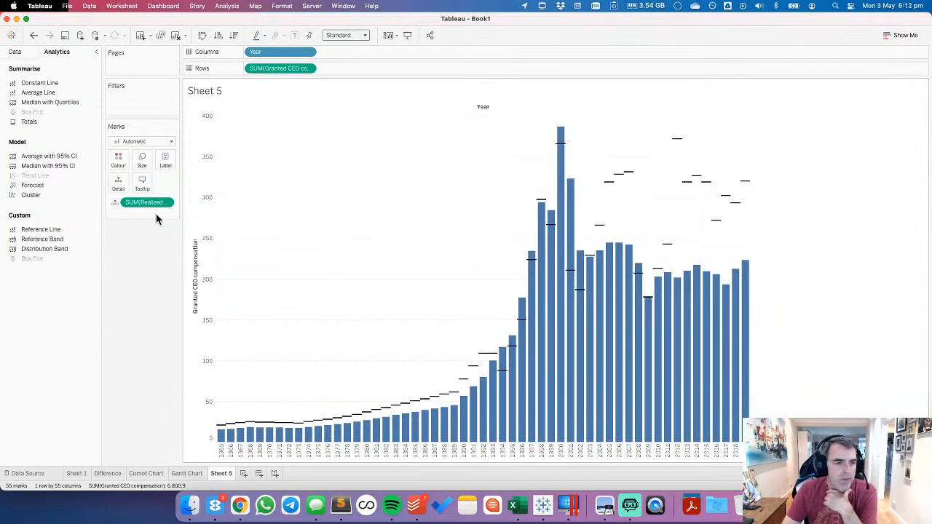
Step: Colour the bars by Realized vs. Granted and fit the chart to Entire View
{"action": "left_click", "coordinate": [15, 53]}
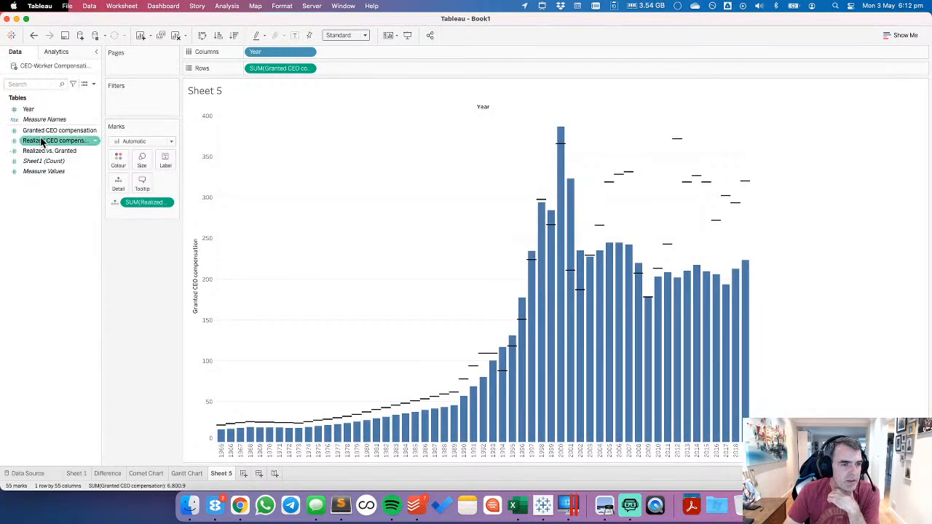
{"action": "left_click_drag", "start_coordinate": [41, 151], "coordinate": [119, 160]}
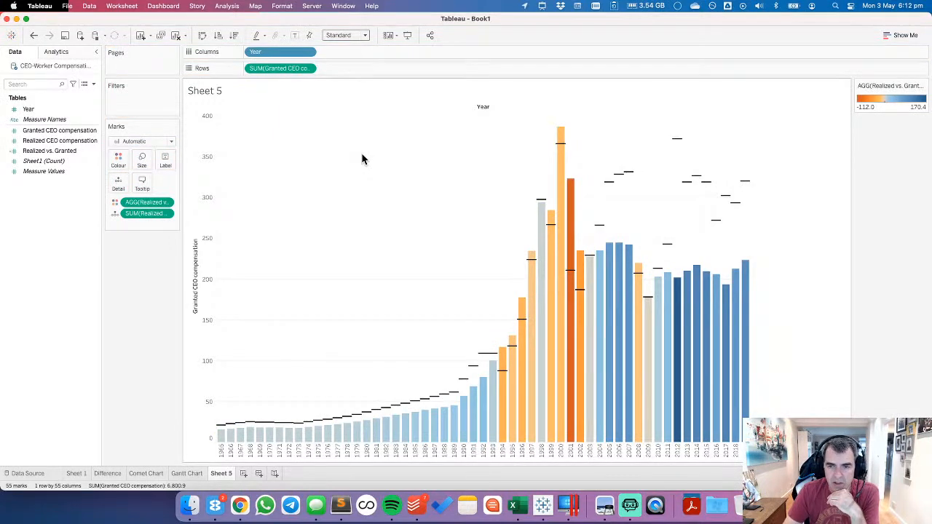
{"action": "left_click", "coordinate": [354, 35]}
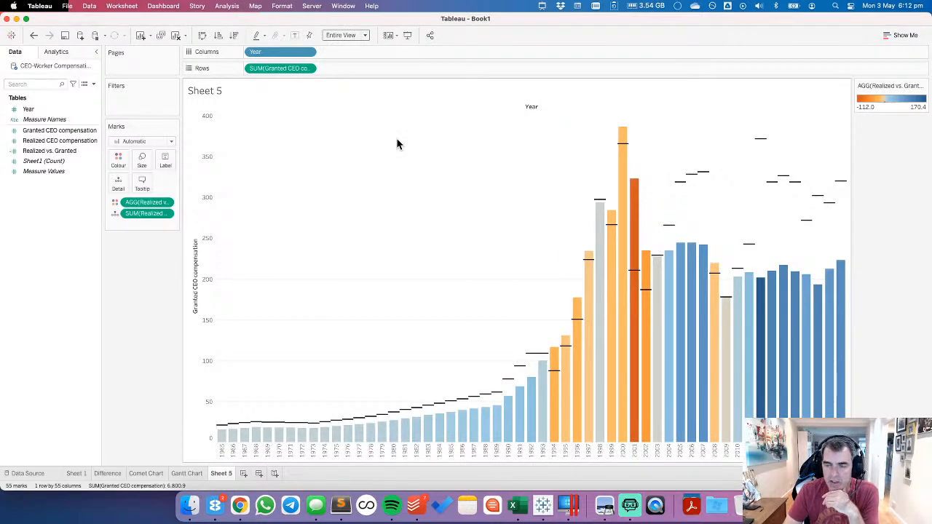
Step: Rename the worksheet as "Bar chart with ref line"
{"action": "mouse_move", "coordinate": [218, 474]}
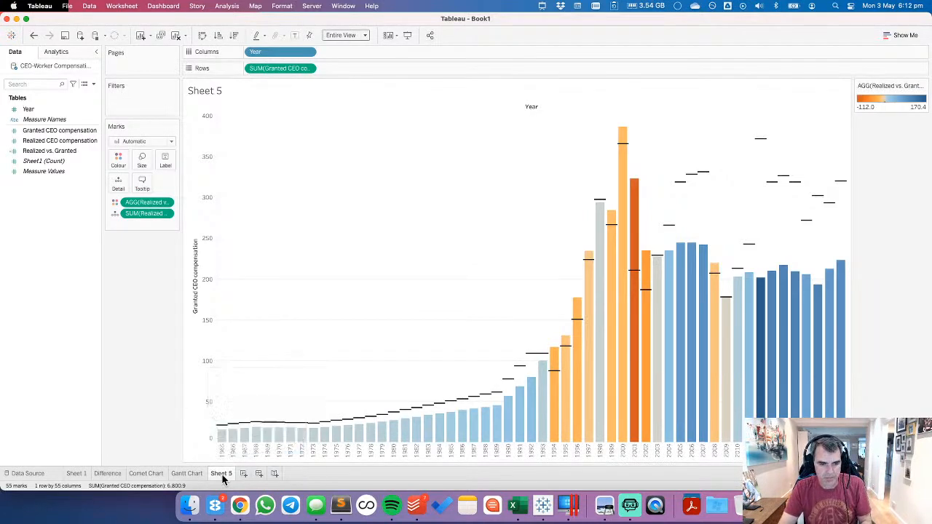
{"action": "double_click", "coordinate": [222, 474]}
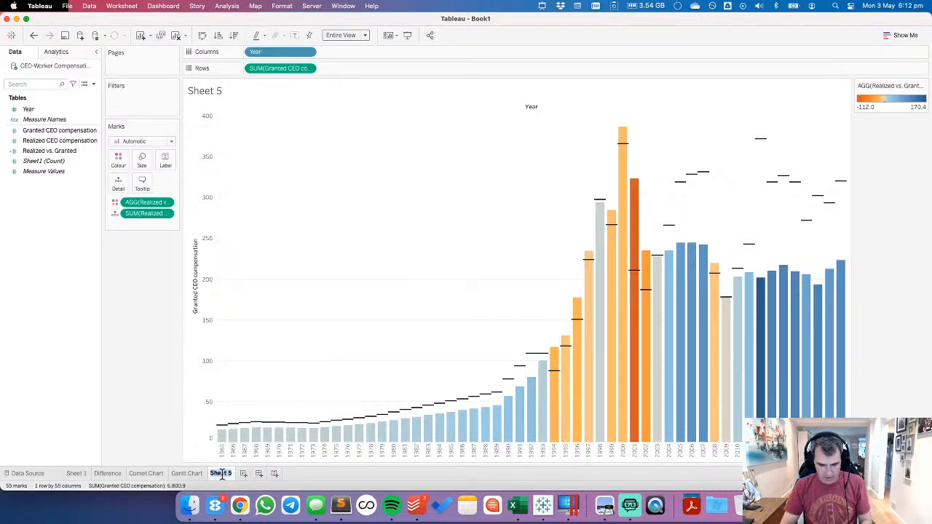
{"action": "type", "text": "Bar"}
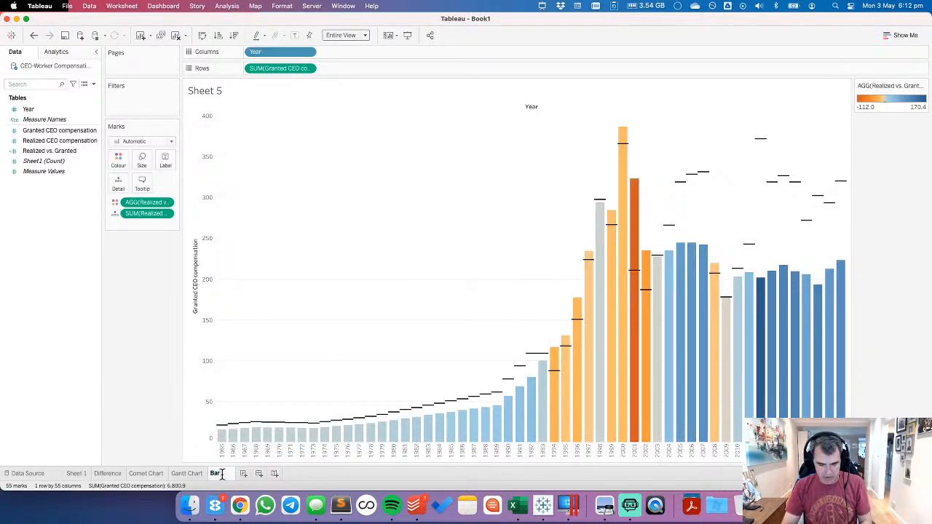
{"action": "type", "text": " Chart with ref"}
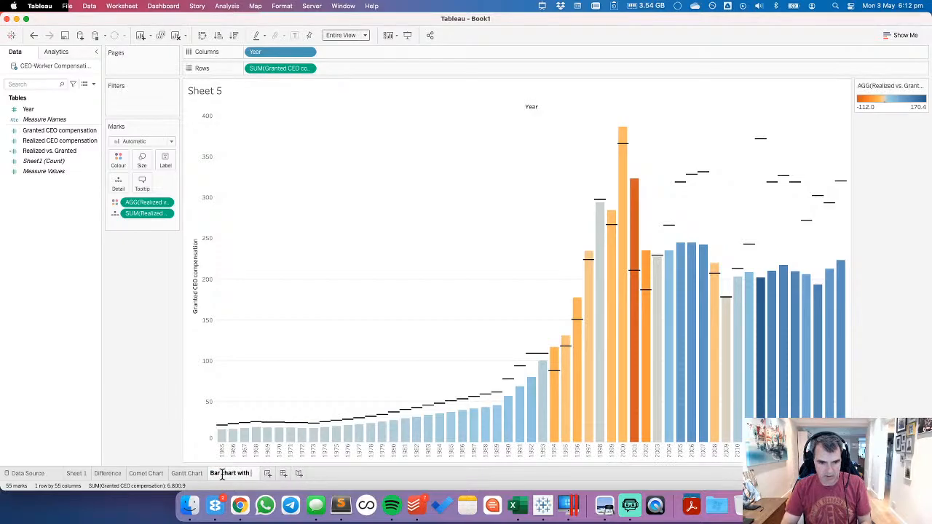
{"action": "type", "text": " line"}
{"action": "key", "text": "Return"}
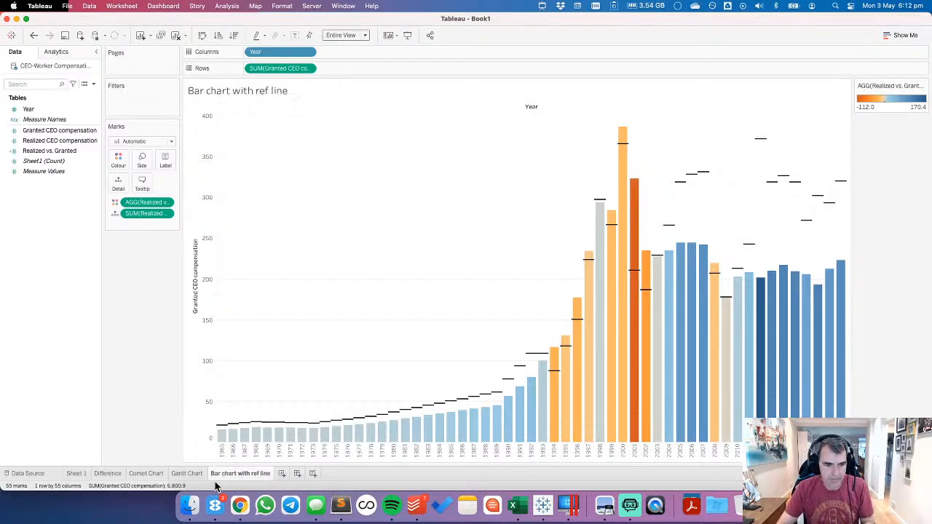
Step: Switch to Chrome and browse the Data Viz Project chart types for more ideas, including the Hanging Rootogram page
{"action": "left_click", "coordinate": [243, 510]}
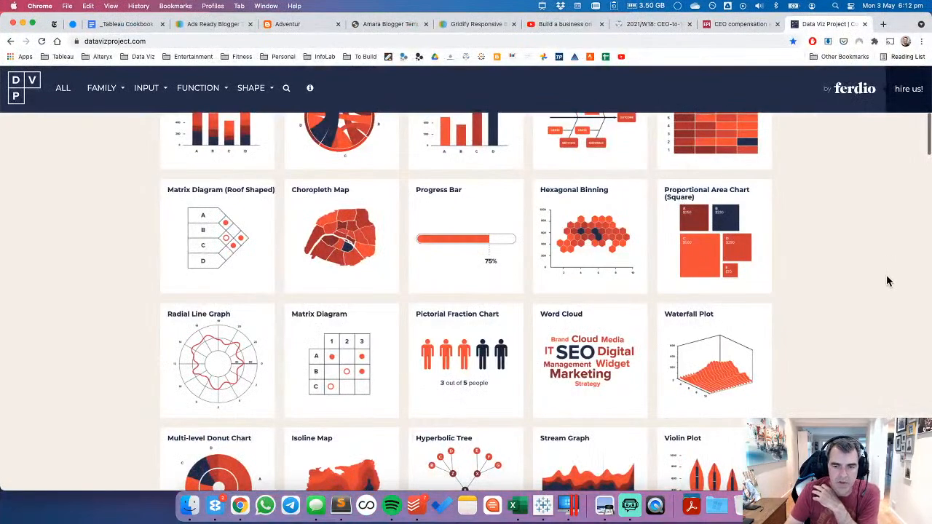
{"action": "scroll", "coordinate": [839, 280], "scroll_direction": "down", "scroll_amount": 5}
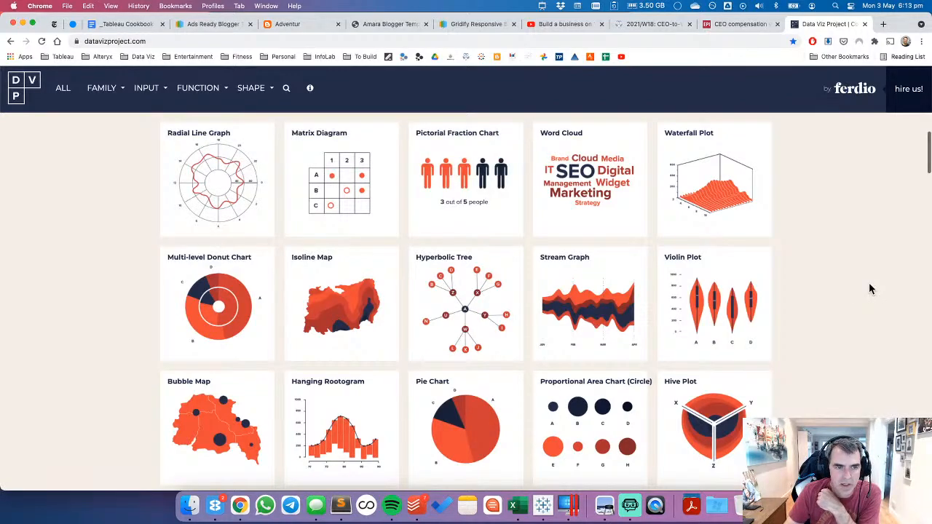
{"action": "scroll", "coordinate": [869, 282], "scroll_direction": "down", "scroll_amount": 2}
{"action": "scroll", "coordinate": [870, 286], "scroll_direction": "down", "scroll_amount": 4}
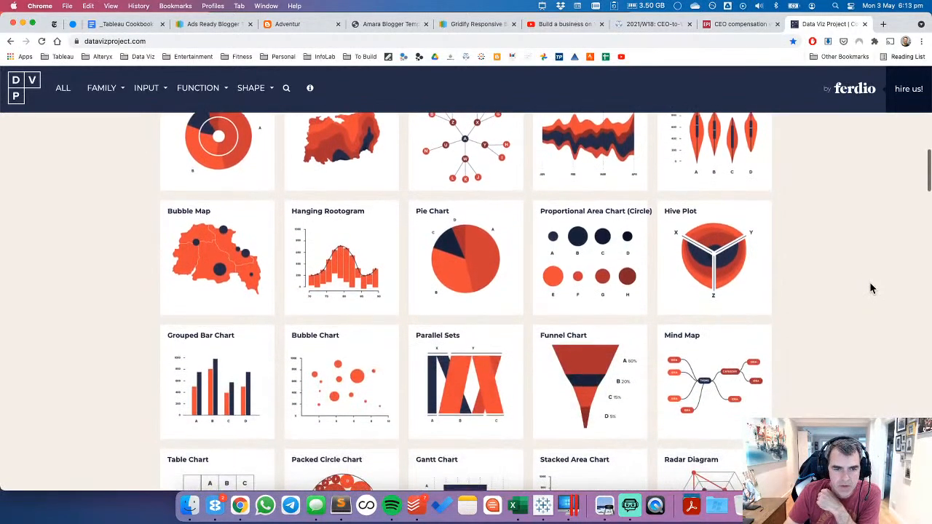
{"action": "left_click", "coordinate": [370, 243]}
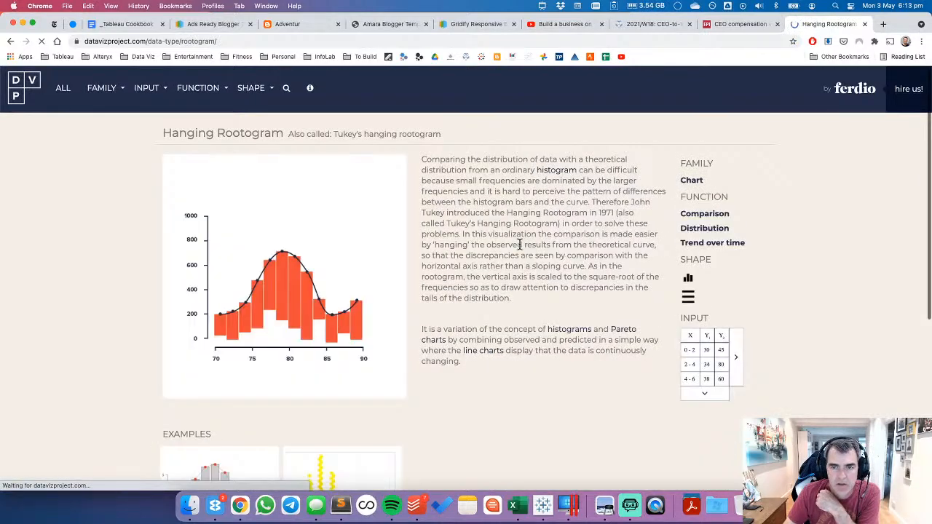
{"action": "left_click", "coordinate": [10, 41]}
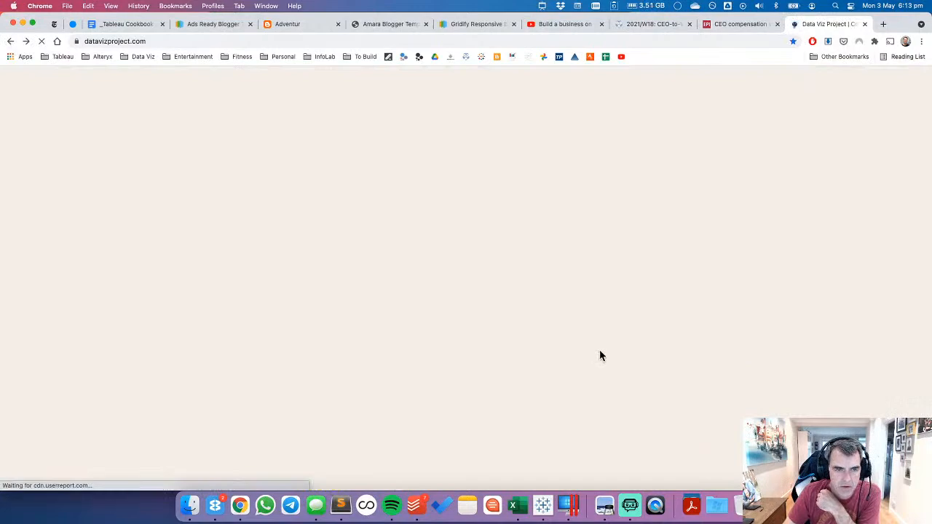
{"action": "scroll", "coordinate": [599, 355], "scroll_direction": "down", "scroll_amount": 3}
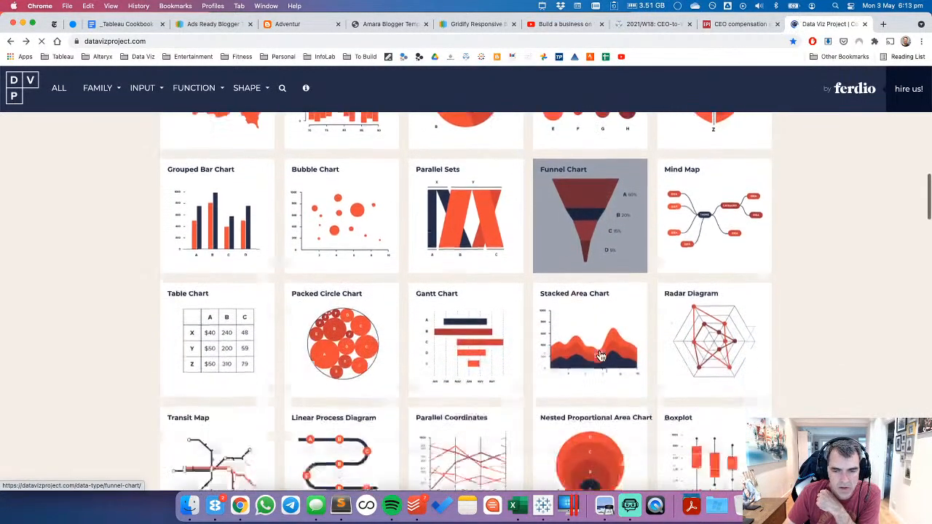
{"action": "scroll", "coordinate": [600, 356], "scroll_direction": "down", "scroll_amount": 3}
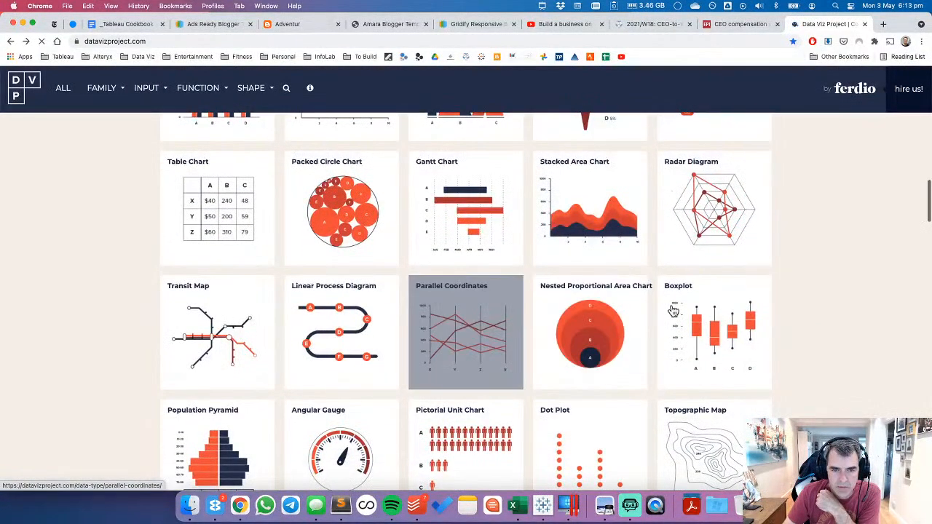
{"action": "scroll", "coordinate": [817, 321], "scroll_direction": "down", "scroll_amount": 5}
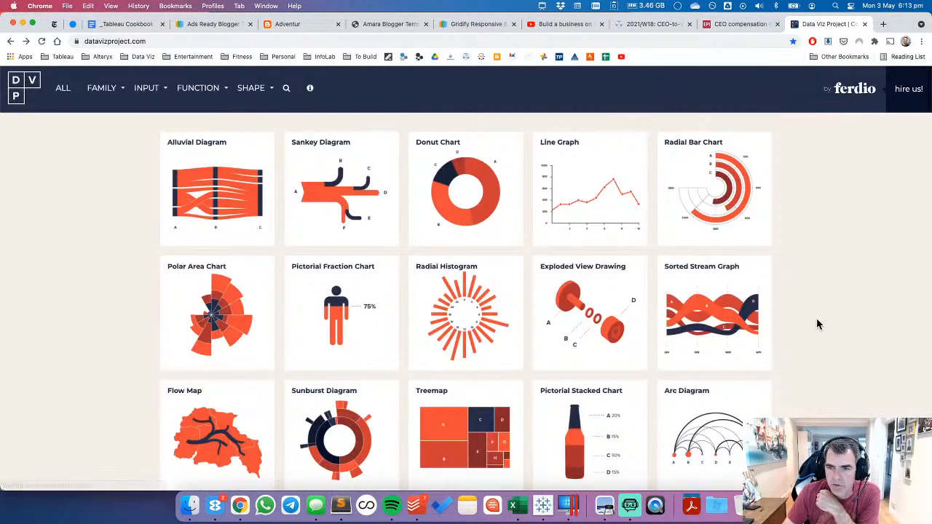
{"action": "scroll", "coordinate": [828, 326], "scroll_direction": "up", "scroll_amount": 3}
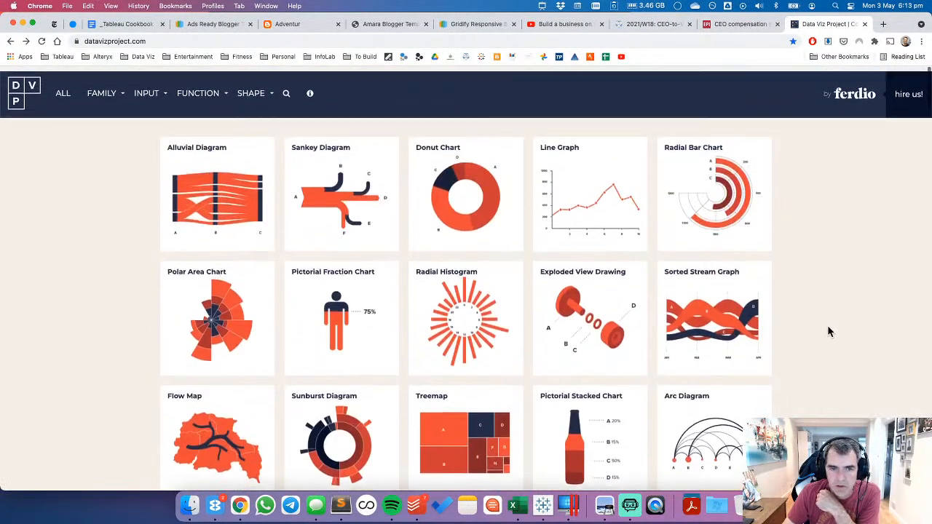
Step: Filter the chart types by the Trend over time function and look through the matching charts
{"action": "left_click", "coordinate": [208, 94]}
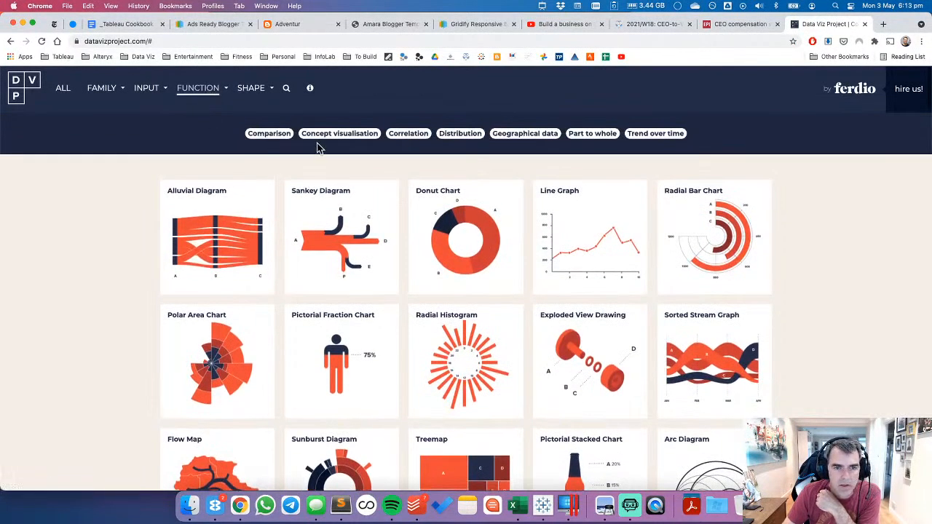
{"action": "left_click", "coordinate": [633, 134]}
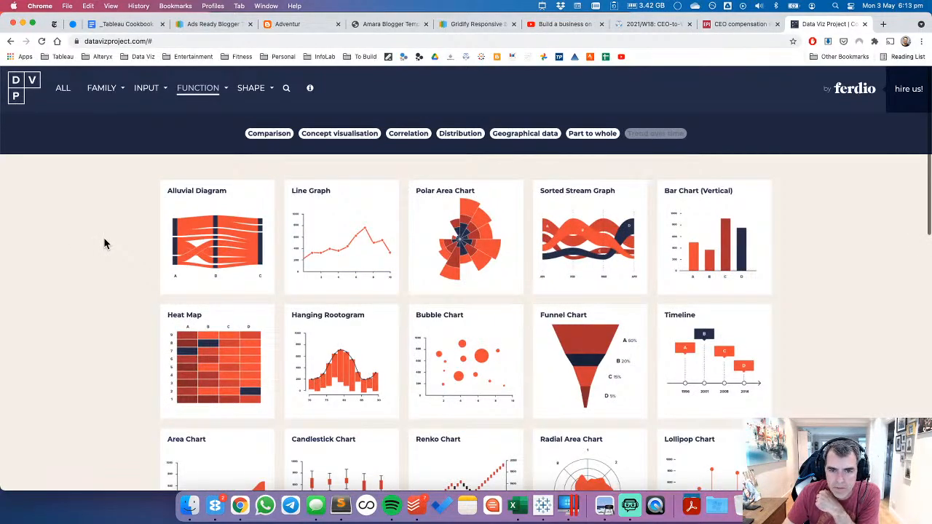
{"action": "scroll", "coordinate": [104, 242], "scroll_direction": "down", "scroll_amount": 2}
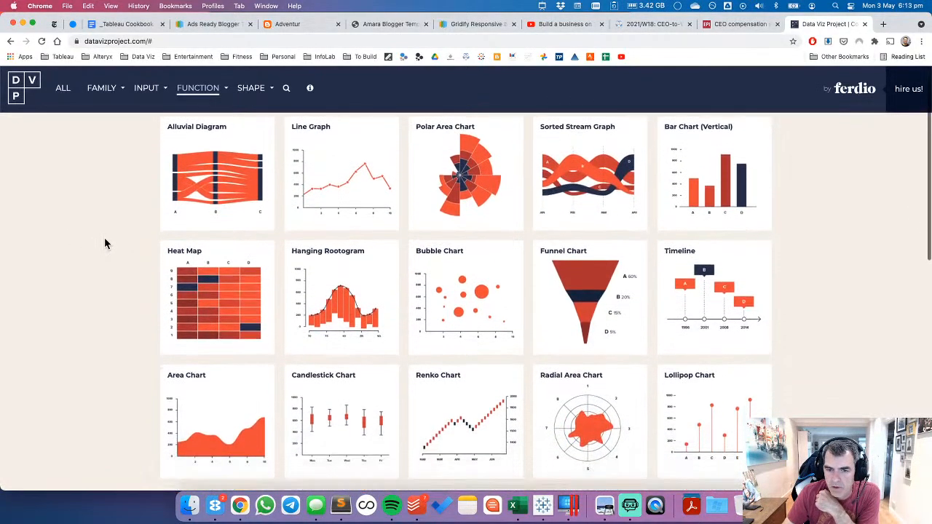
Step: Switch to Tableau and, on a new worksheet, plot Realized CEO compensation on Columns against Granted CEO compensation on Rows, with Year as detail
{"action": "scroll", "coordinate": [104, 241], "scroll_direction": "down", "scroll_amount": 2}
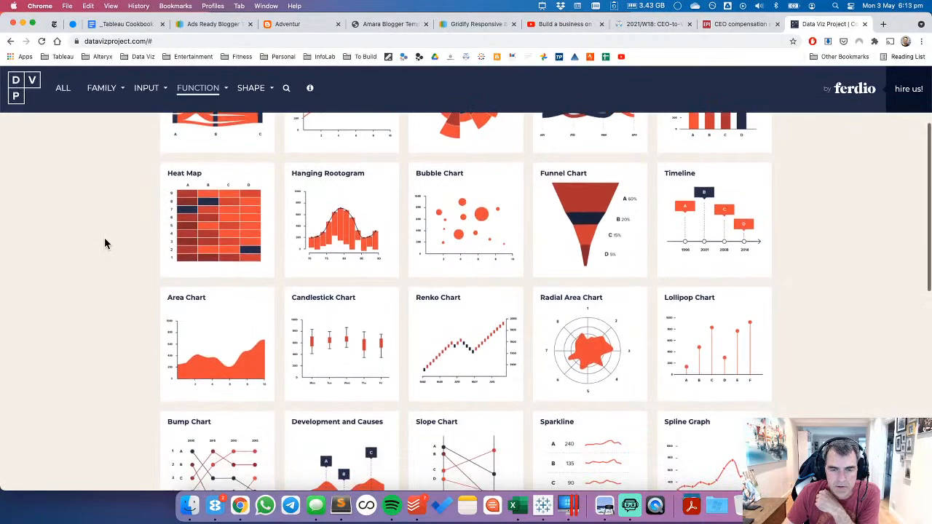
{"action": "left_click", "coordinate": [542, 505]}
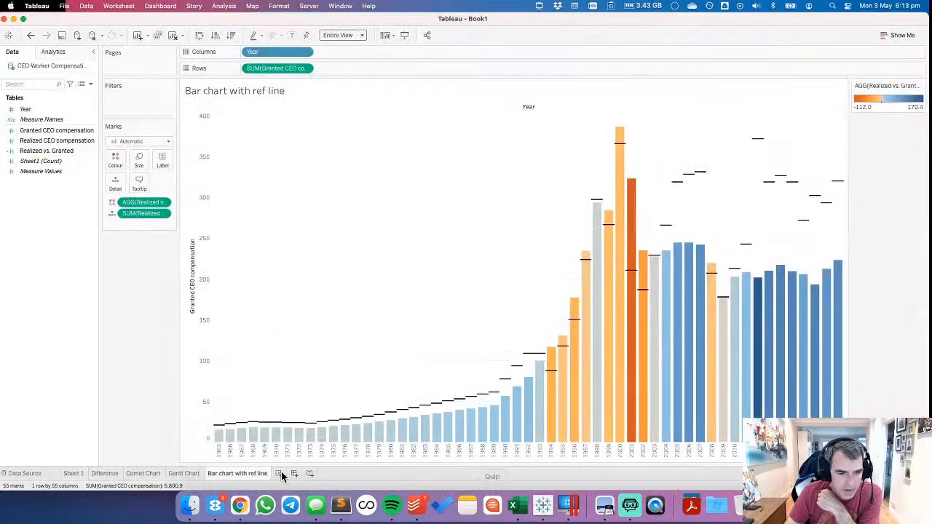
{"action": "left_click", "coordinate": [282, 474]}
{"action": "left_click_drag", "start_coordinate": [62, 132], "coordinate": [285, 52]}
{"action": "left_click_drag", "start_coordinate": [11, 119], "coordinate": [107, 186]}
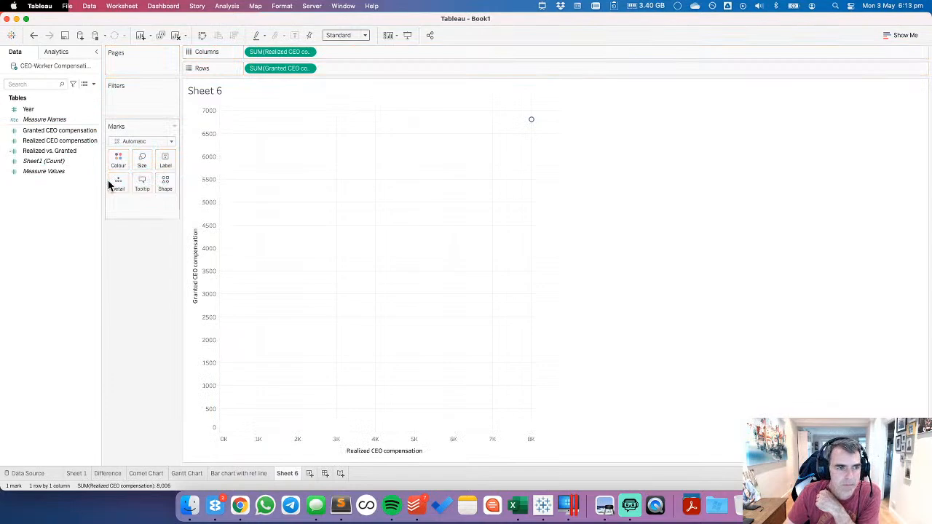
{"action": "left_click_drag", "start_coordinate": [29, 109], "coordinate": [153, 201]}
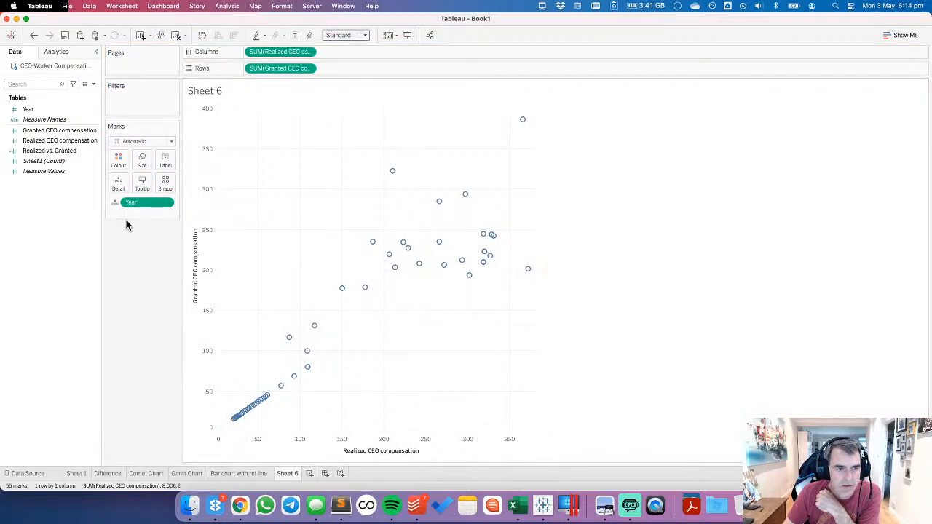
Step: Change the scatterplot's mark type to Line and use Year as the path that connects the points
{"action": "left_click", "coordinate": [125, 143]}
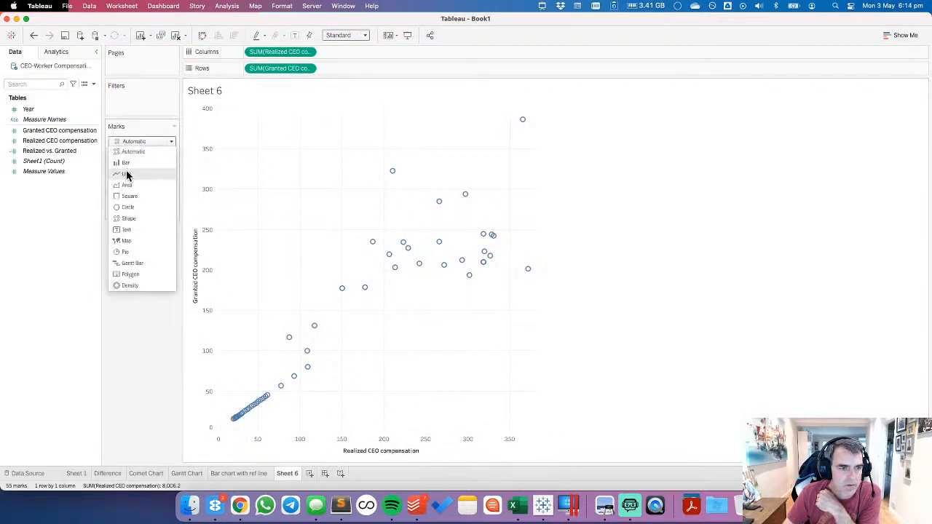
{"action": "left_click", "coordinate": [127, 172]}
{"action": "left_click", "coordinate": [113, 203]}
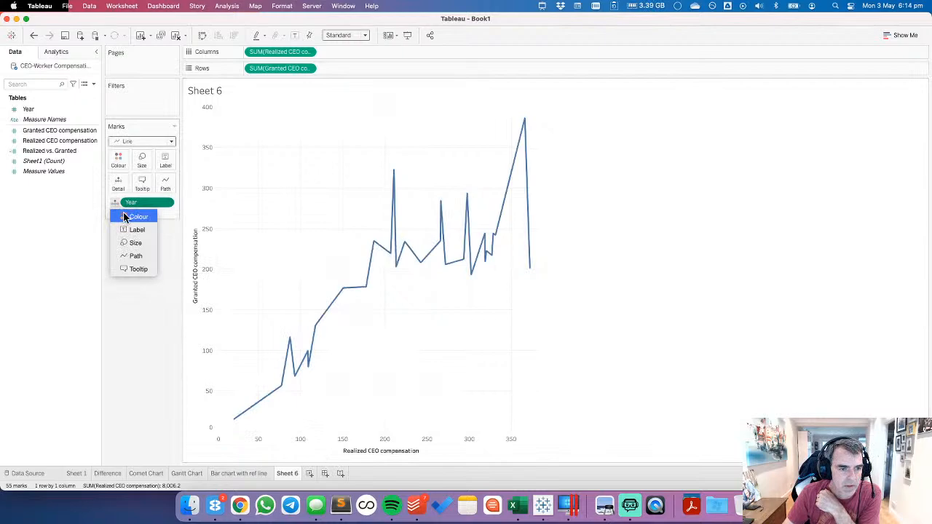
{"action": "left_click", "coordinate": [137, 254]}
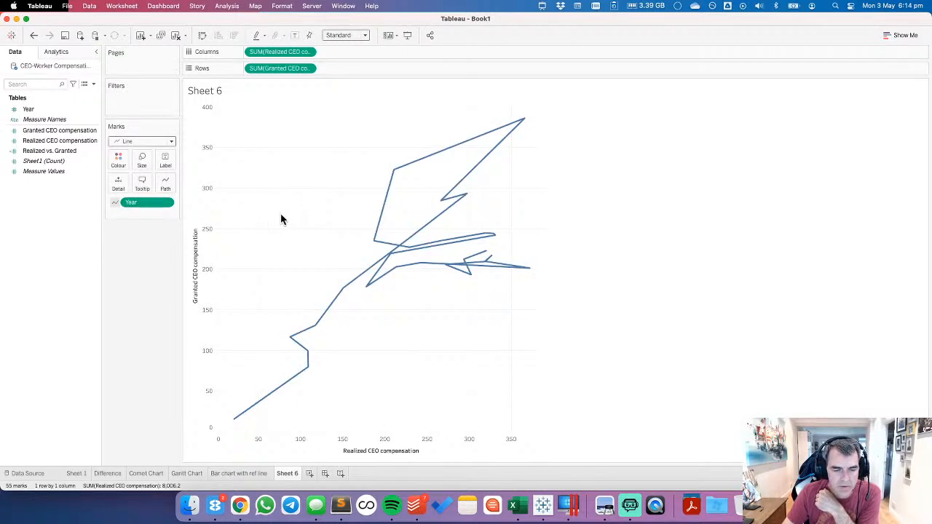
Step: Rename the worksheet as "Connected Scatterplot"
{"action": "double_click", "coordinate": [291, 475]}
{"action": "type", "text": "Con"}
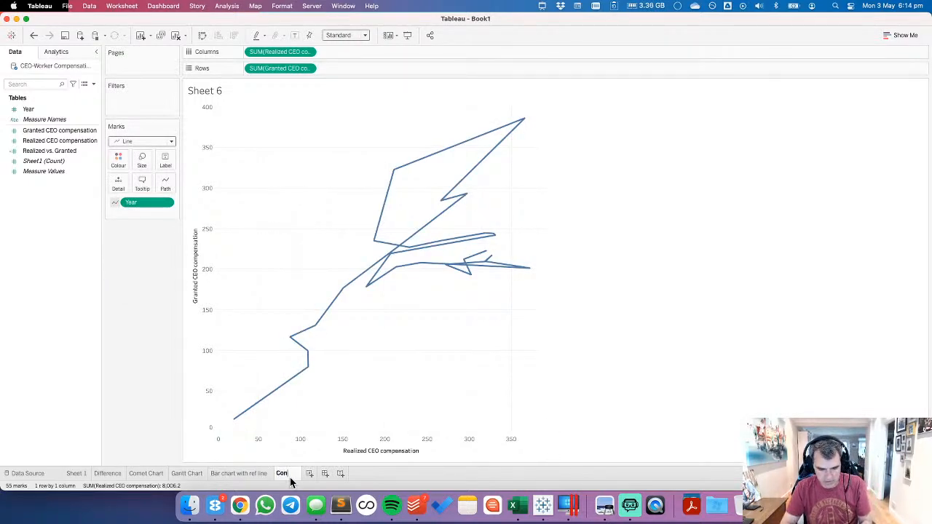
{"action": "type", "text": "nected Scatterplot"}
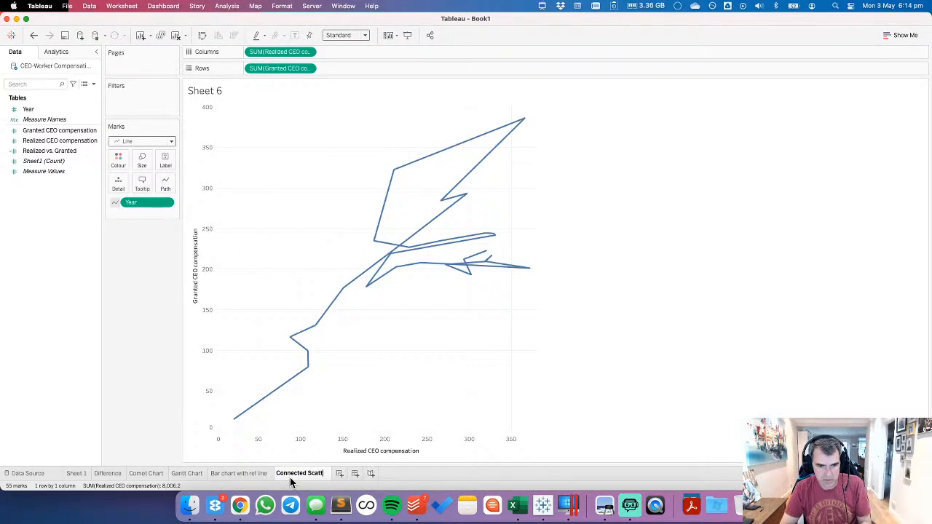
{"action": "key", "text": "Return"}
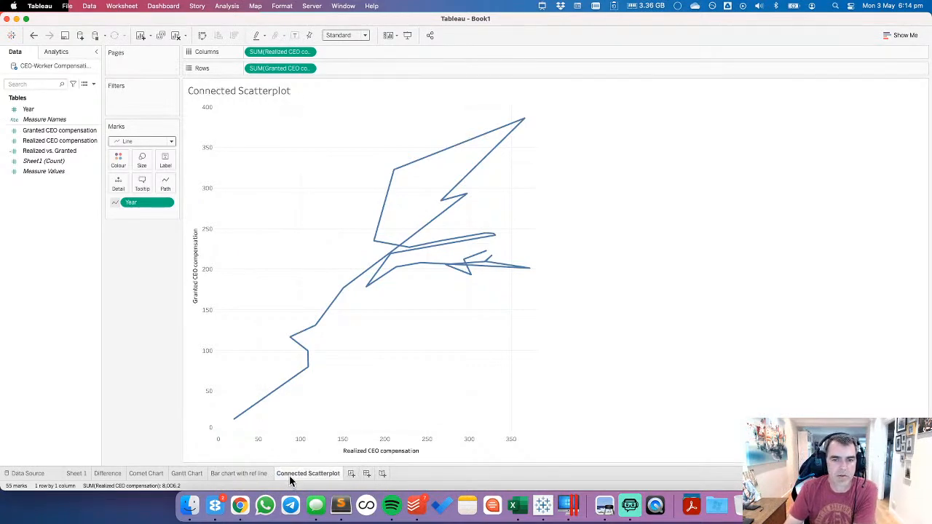
Step: Show mark labels on the connected line only for the minimum and maximum Year
{"action": "left_click", "coordinate": [166, 165]}
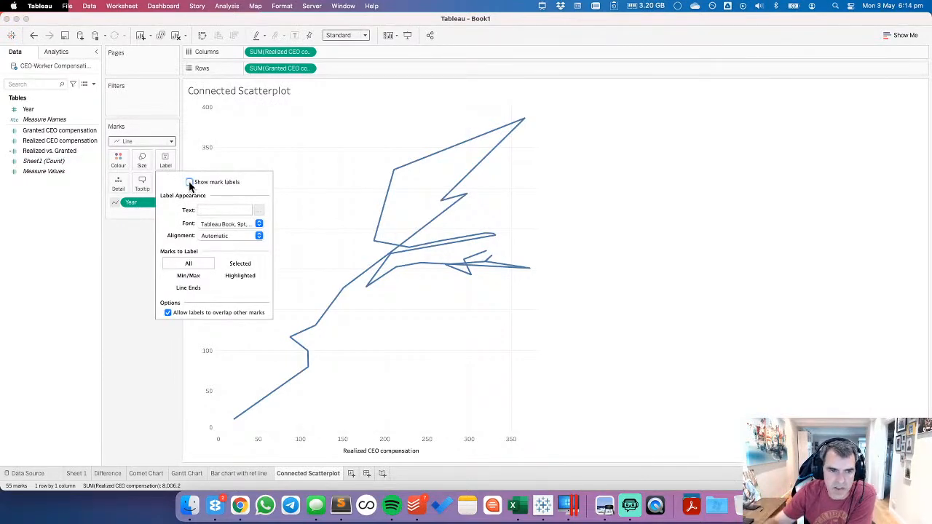
{"action": "left_click", "coordinate": [188, 276]}
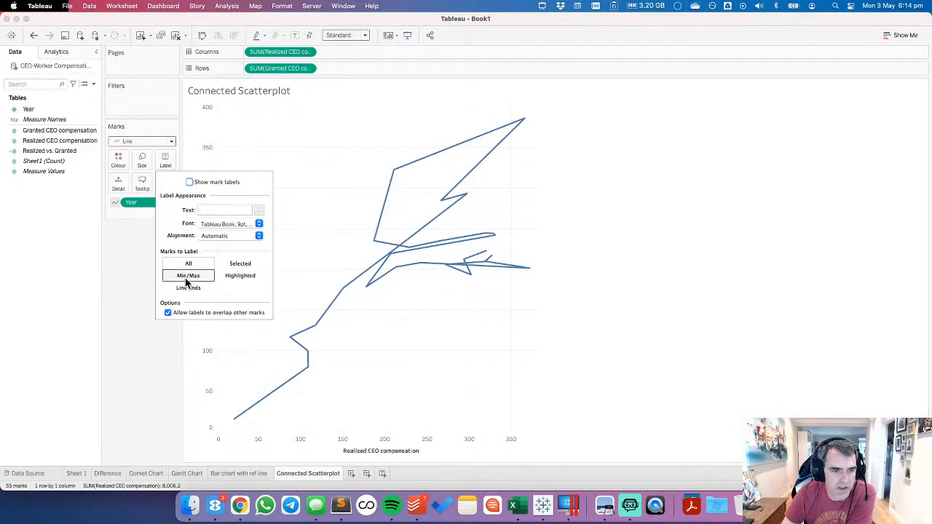
{"action": "left_click", "coordinate": [187, 288]}
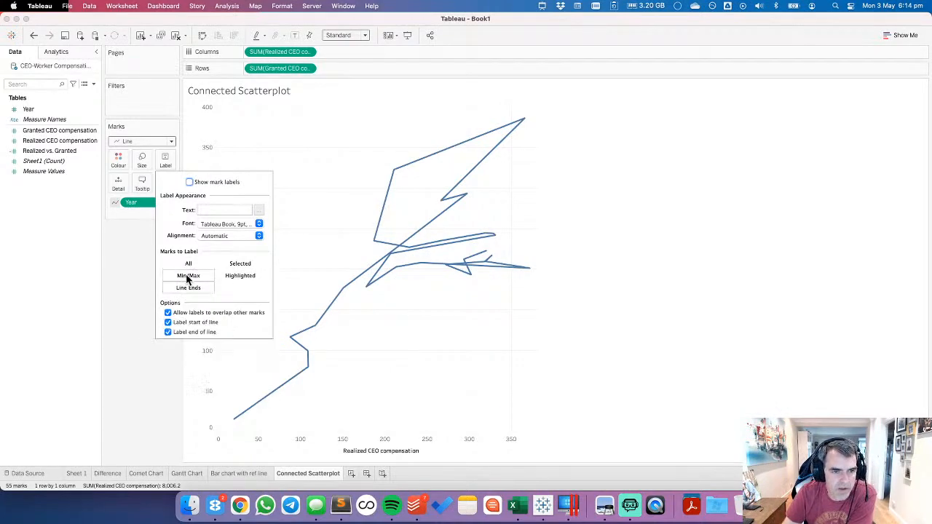
{"action": "left_click", "coordinate": [189, 275]}
{"action": "left_click", "coordinate": [209, 350]}
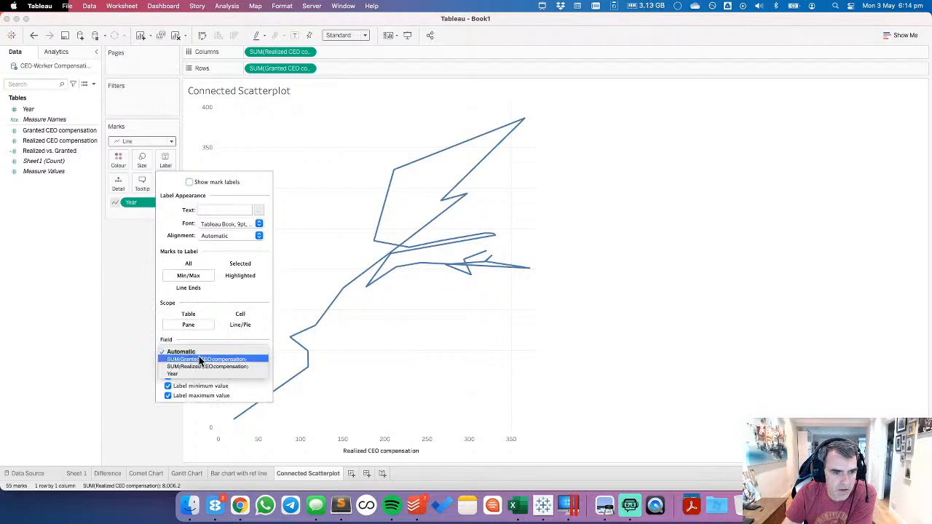
{"action": "left_click", "coordinate": [175, 371]}
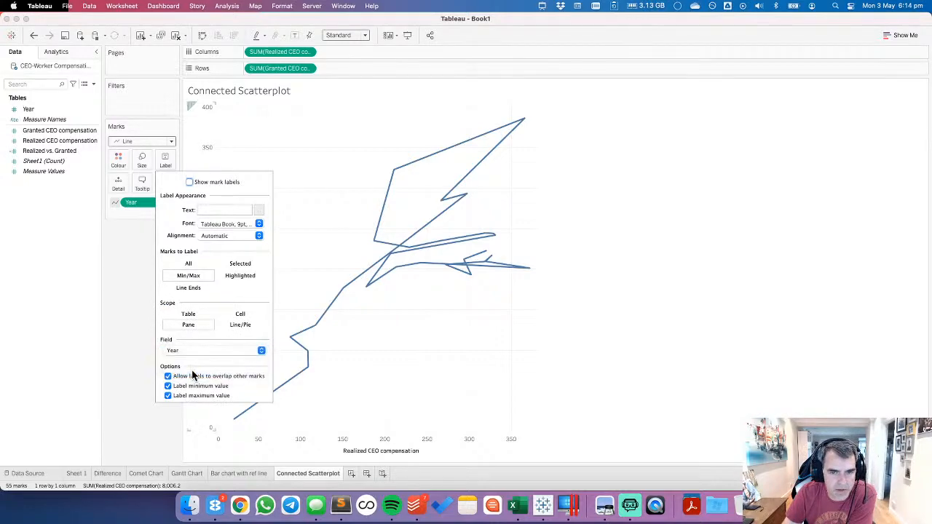
{"action": "left_click", "coordinate": [190, 183]}
{"action": "left_click", "coordinate": [308, 188]}
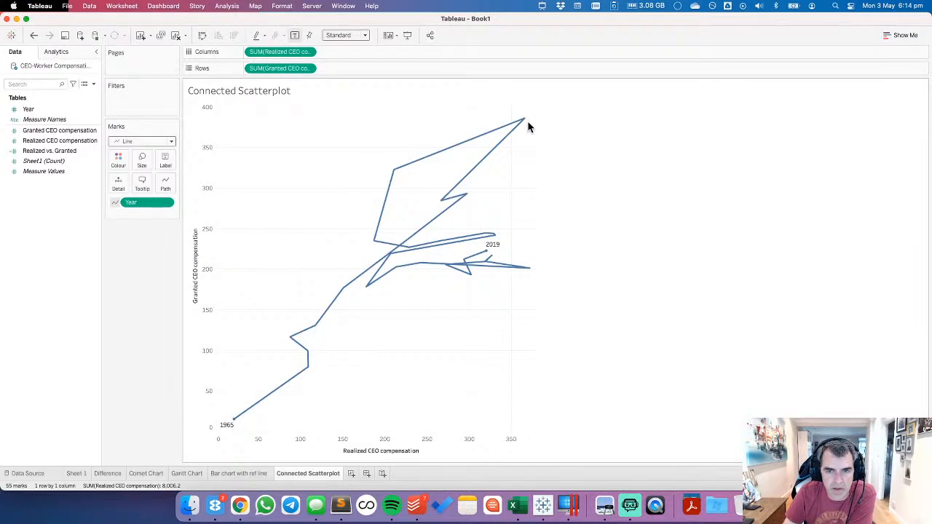
{"action": "mouse_move", "coordinate": [528, 122]}
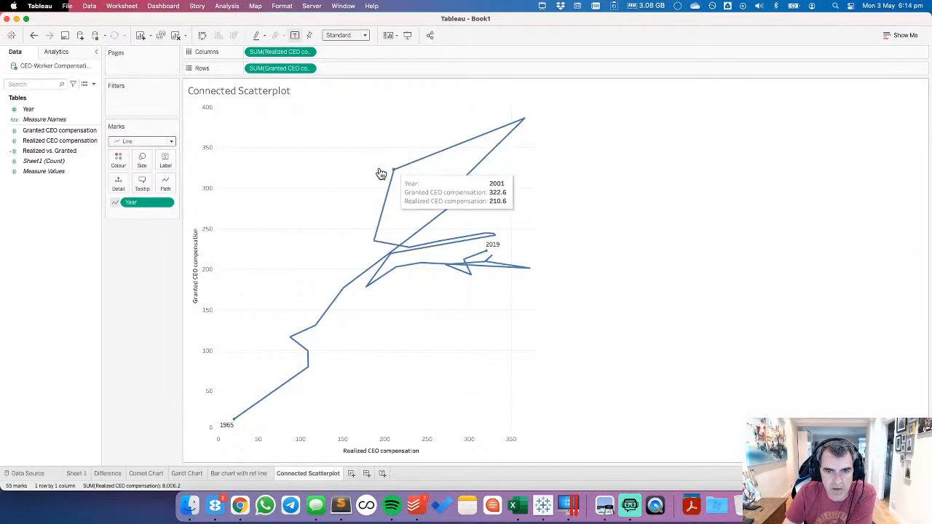
Step: Switch to Chrome and look through the Trend over time charts on Data Viz Project for another chart idea
{"action": "left_click", "coordinate": [239, 504]}
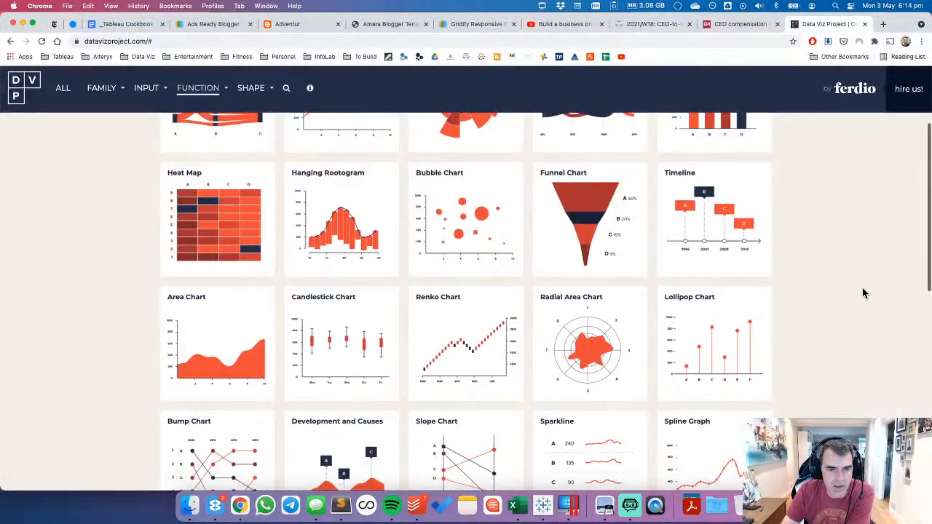
{"action": "scroll", "coordinate": [864, 291], "scroll_direction": "down", "scroll_amount": 1}
{"action": "scroll", "coordinate": [862, 287], "scroll_direction": "up", "scroll_amount": 5}
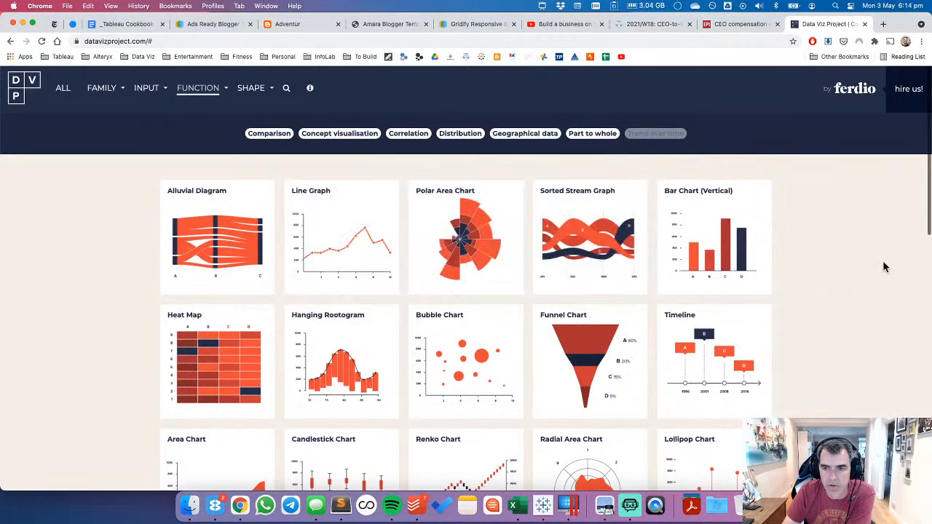
{"action": "scroll", "coordinate": [885, 267], "scroll_direction": "down", "scroll_amount": 5}
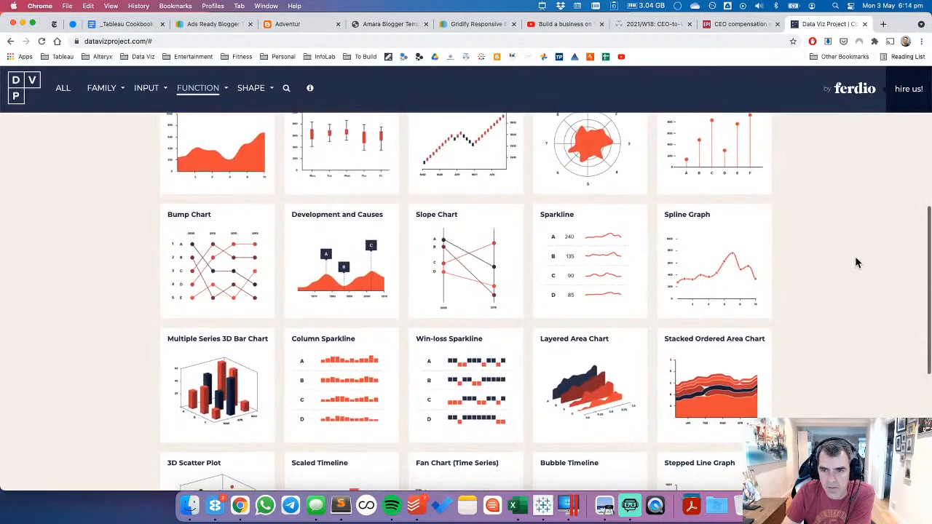
{"action": "scroll", "coordinate": [852, 259], "scroll_direction": "up", "scroll_amount": 1}
{"action": "scroll", "coordinate": [852, 260], "scroll_direction": "down", "scroll_amount": 1}
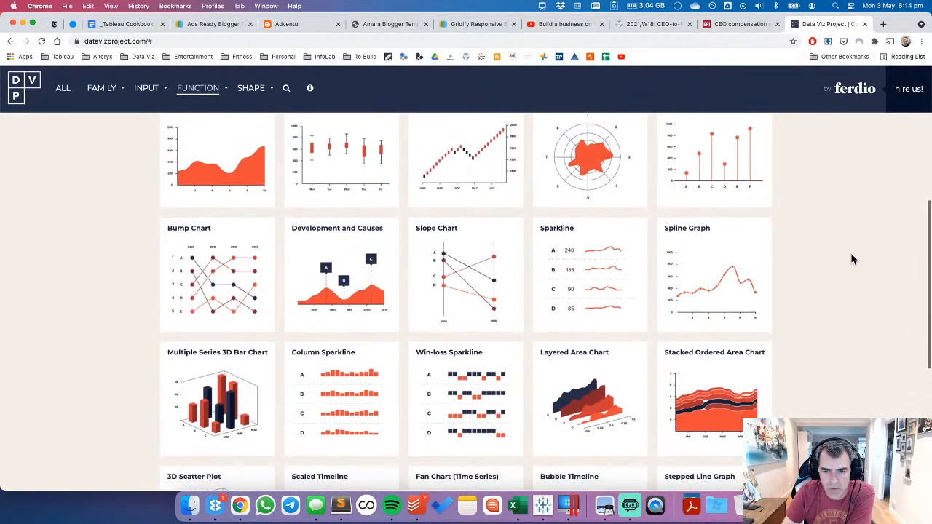
{"action": "scroll", "coordinate": [852, 259], "scroll_direction": "down", "scroll_amount": 1}
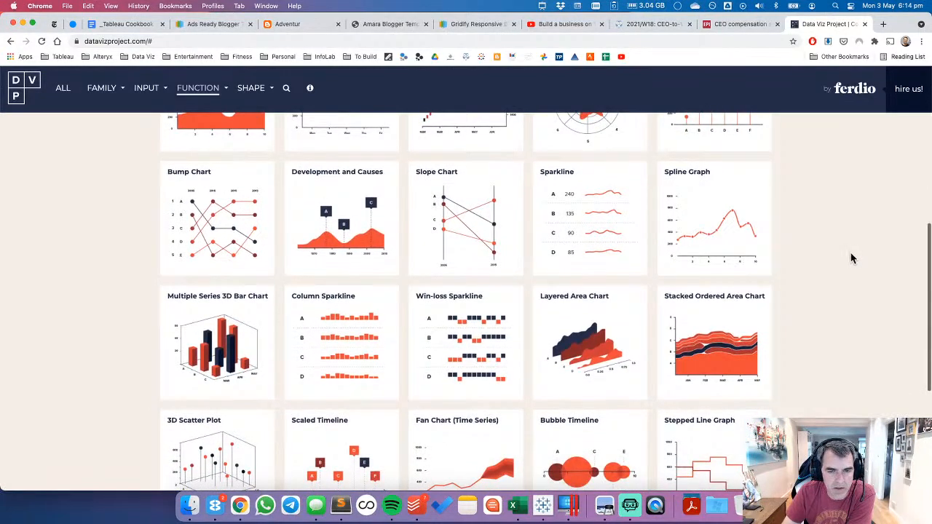
{"action": "scroll", "coordinate": [854, 258], "scroll_direction": "down", "scroll_amount": 1}
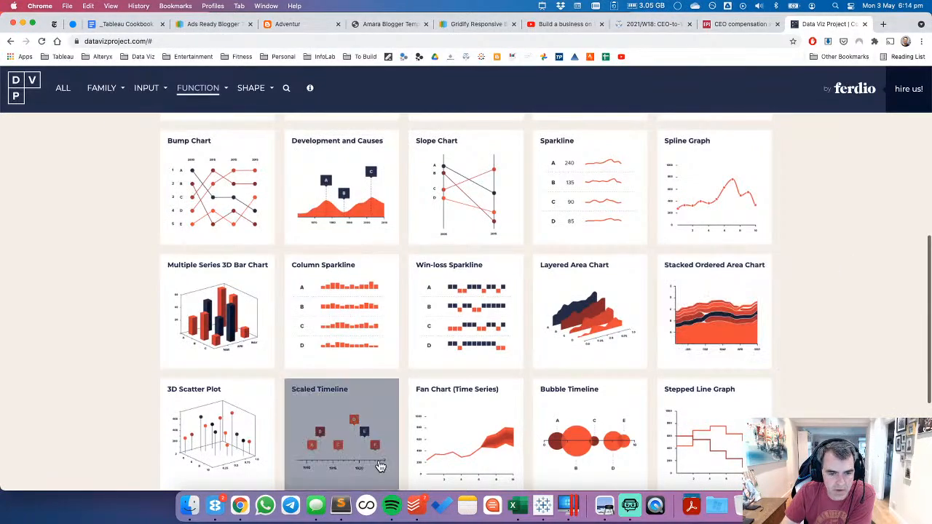
Step: Switch to Tableau and, on a new worksheet, compare Granted and Realized CEO compensation with Measure Names on Columns and Measure Values on Rows
{"action": "left_click", "coordinate": [545, 507]}
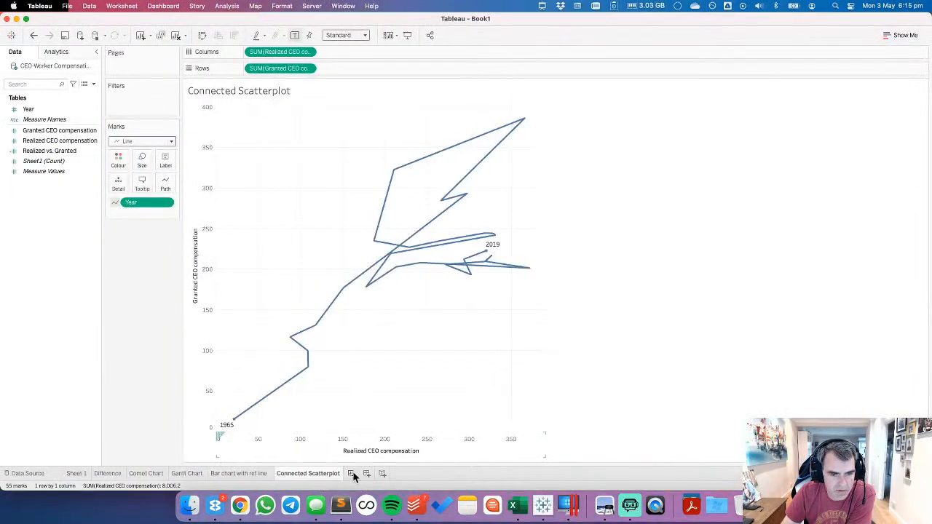
{"action": "left_click", "coordinate": [351, 475]}
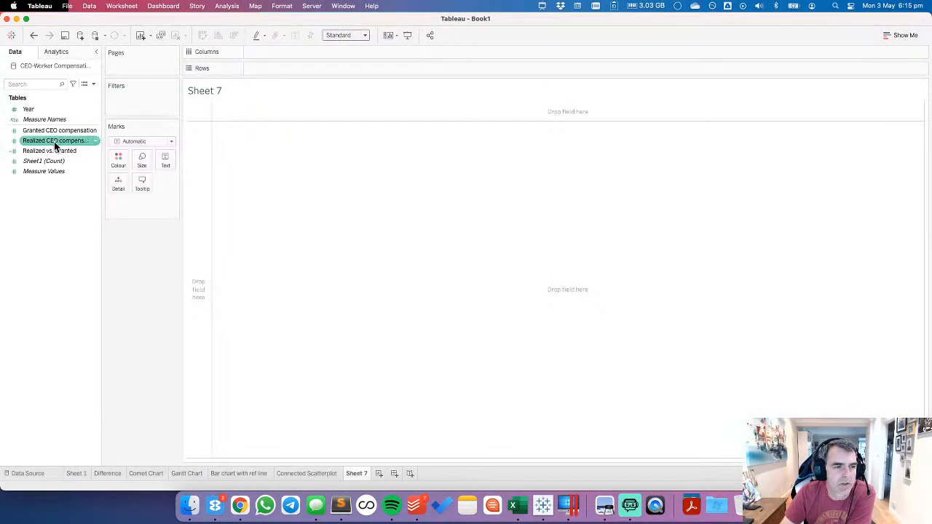
{"action": "left_click_drag", "start_coordinate": [52, 134], "coordinate": [264, 54]}
{"action": "left_click_drag", "start_coordinate": [51, 130], "coordinate": [205, 172]}
Step: Change the mark type to Line and add Year as detail to draw one sloped line per year
{"action": "left_click", "coordinate": [135, 141]}
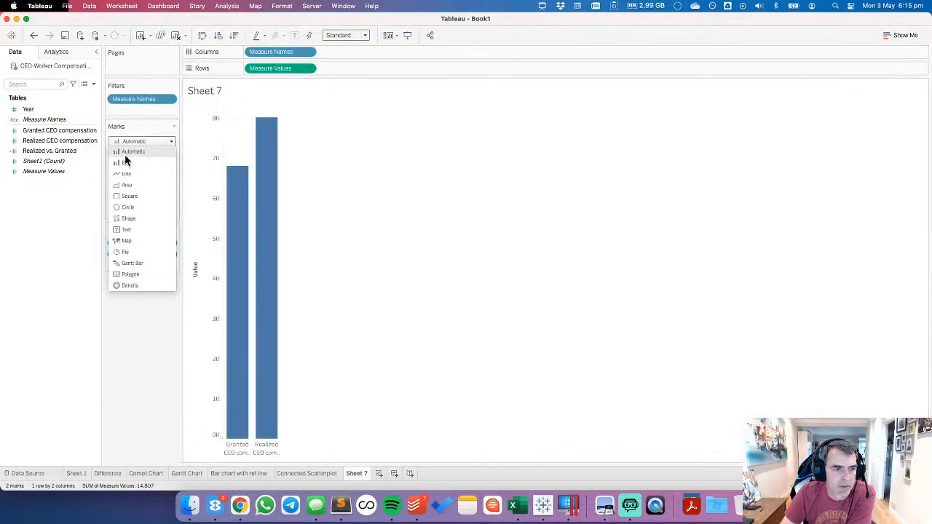
{"action": "left_click", "coordinate": [128, 170]}
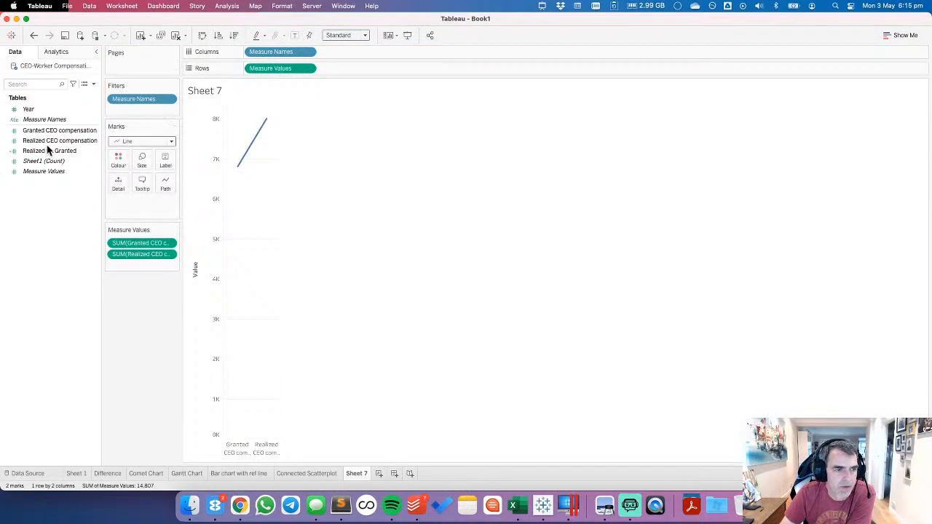
{"action": "left_click_drag", "start_coordinate": [29, 109], "coordinate": [116, 192]}
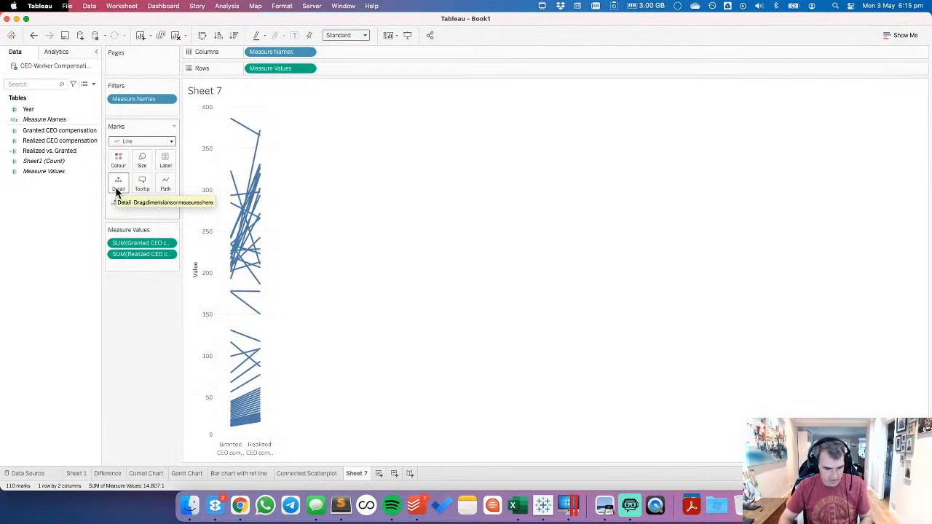
Step: Widen the slope chart's columns and colour its lines by Realized vs. Granted
{"action": "key", "text": "super+Right"}
{"action": "key", "text": "super+Right"}
{"action": "key", "text": "super+Right"}
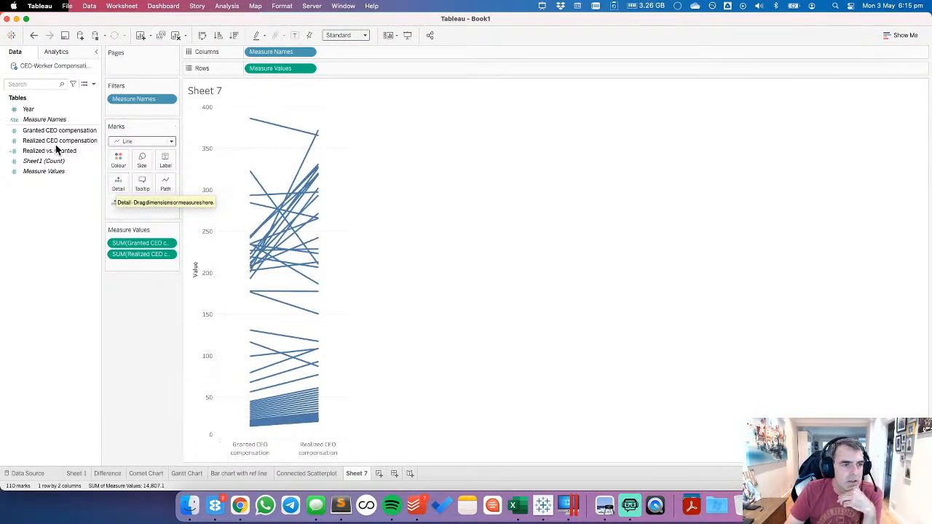
{"action": "left_click_drag", "start_coordinate": [47, 151], "coordinate": [117, 165]}
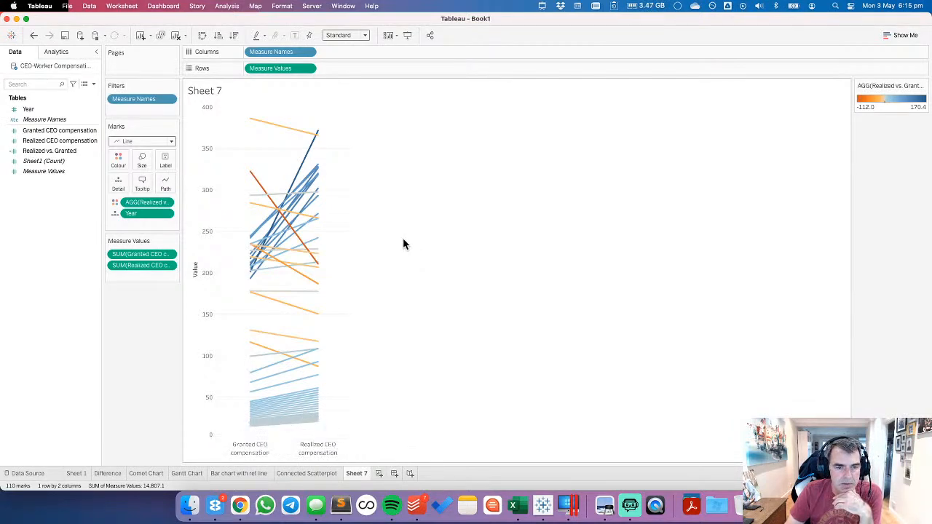
Step: Rename the worksheet as "Slope Graph"
{"action": "double_click", "coordinate": [358, 475]}
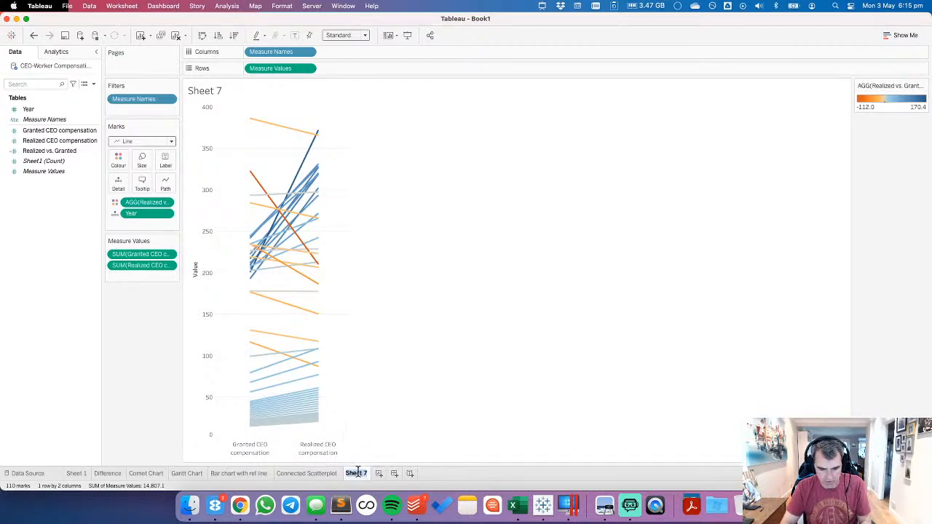
{"action": "type", "text": "Slope"}
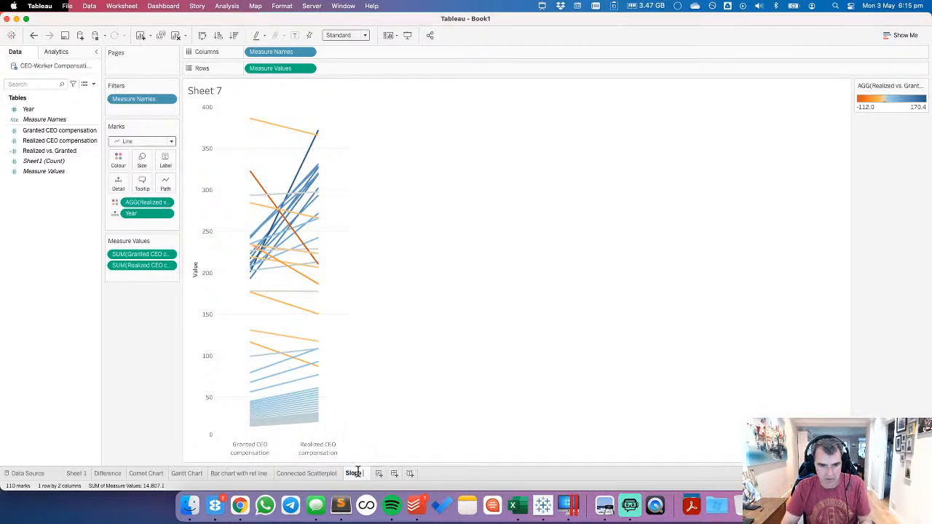
{"action": "type", "text": " Graph"}
{"action": "key", "text": "Return"}
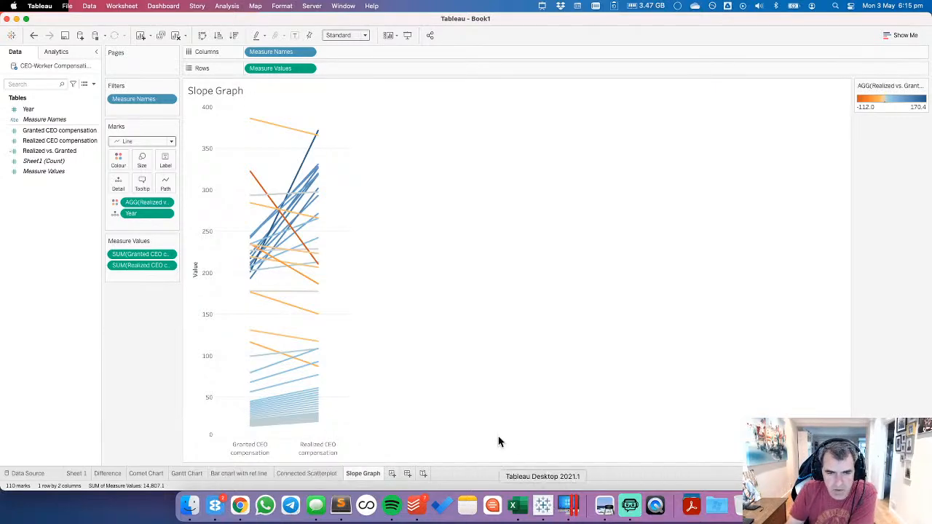
Step: Switch to Chrome and check the remaining Trend over time charts at the end of the Data Viz Project page
{"action": "left_click", "coordinate": [240, 504]}
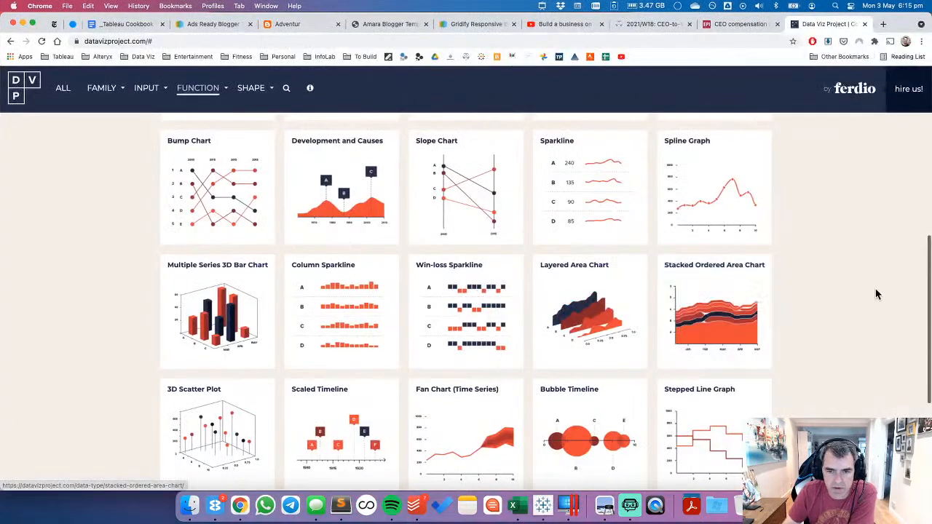
{"action": "scroll", "coordinate": [834, 275], "scroll_direction": "down", "scroll_amount": 2}
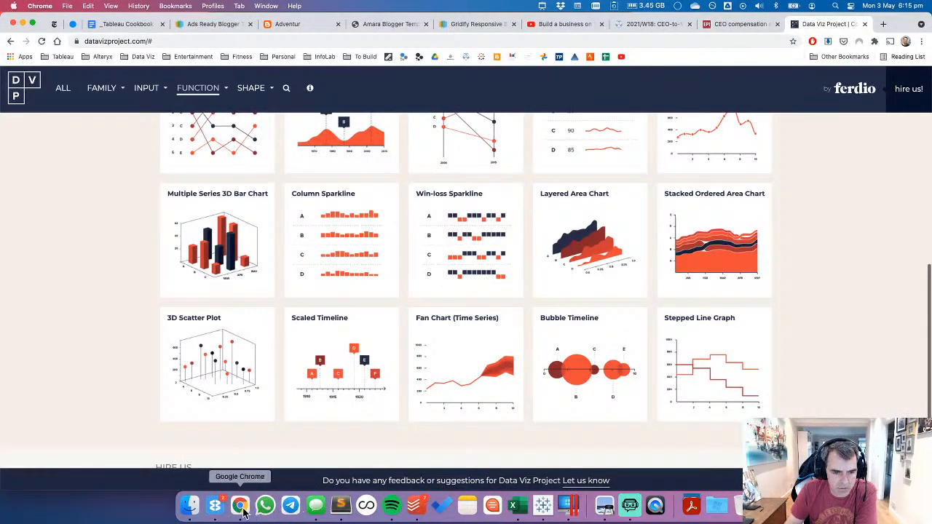
Step: Switch back to Tableau and duplicate the Difference worksheet
{"action": "left_click", "coordinate": [543, 504]}
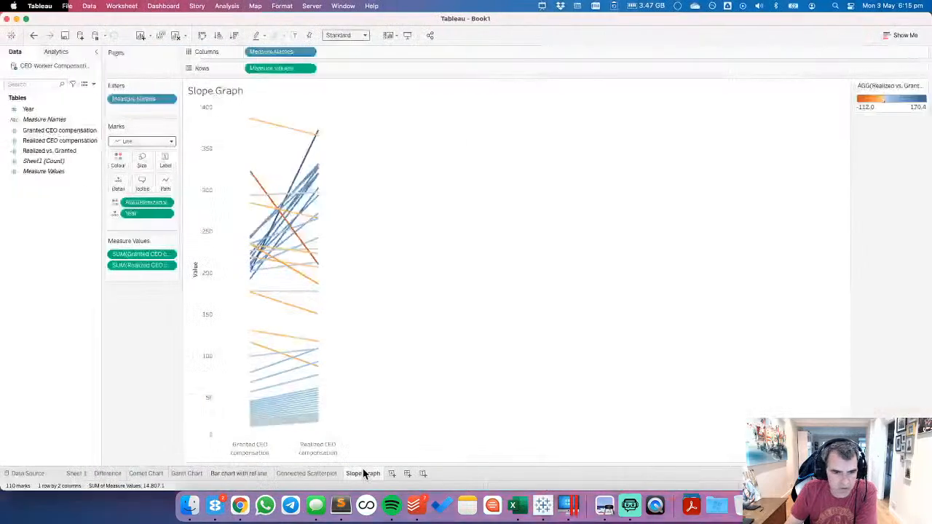
{"action": "left_click", "coordinate": [111, 474]}
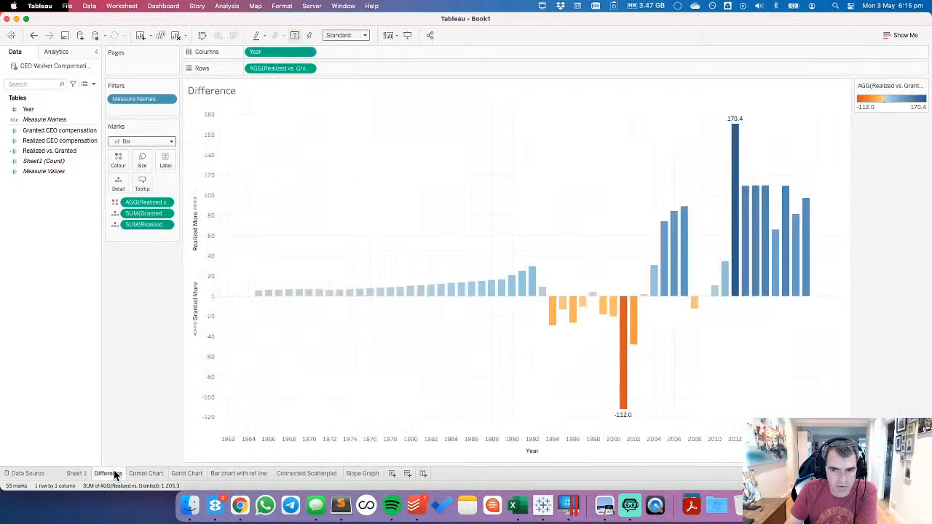
{"action": "right_click", "coordinate": [114, 475]}
{"action": "key", "text": "Escape"}
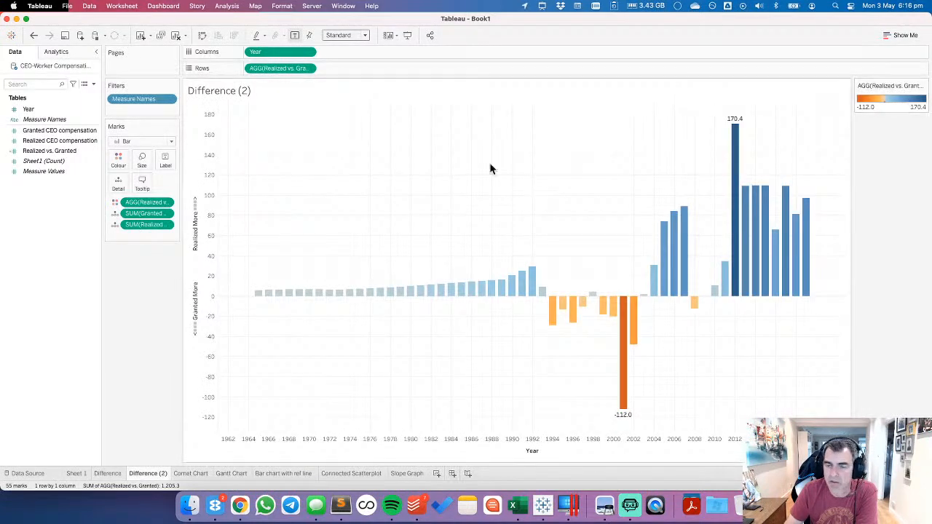
Step: Create a calculated field named "Realized Higher?" with the formula [Realized vs. Granted]>0
{"action": "right_click", "coordinate": [68, 215]}
{"action": "left_click", "coordinate": [92, 222]}
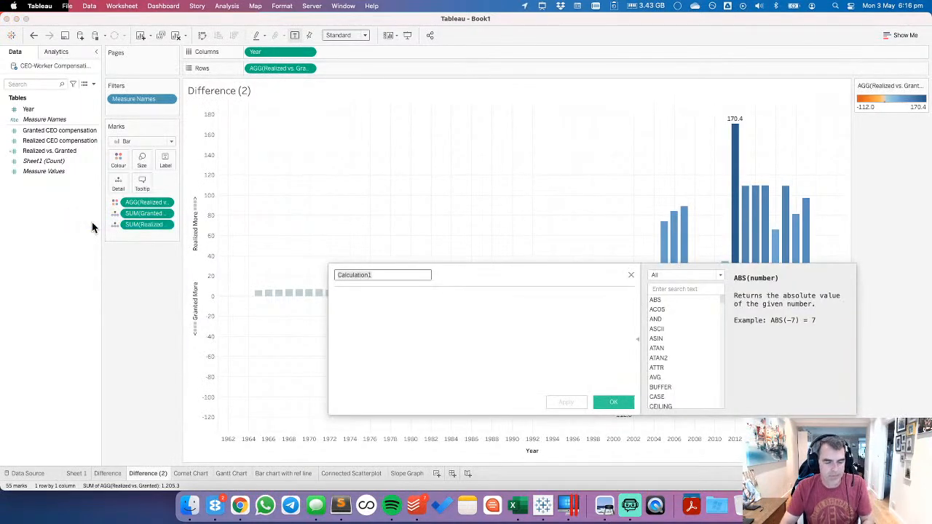
{"action": "type", "text": "Inc"}
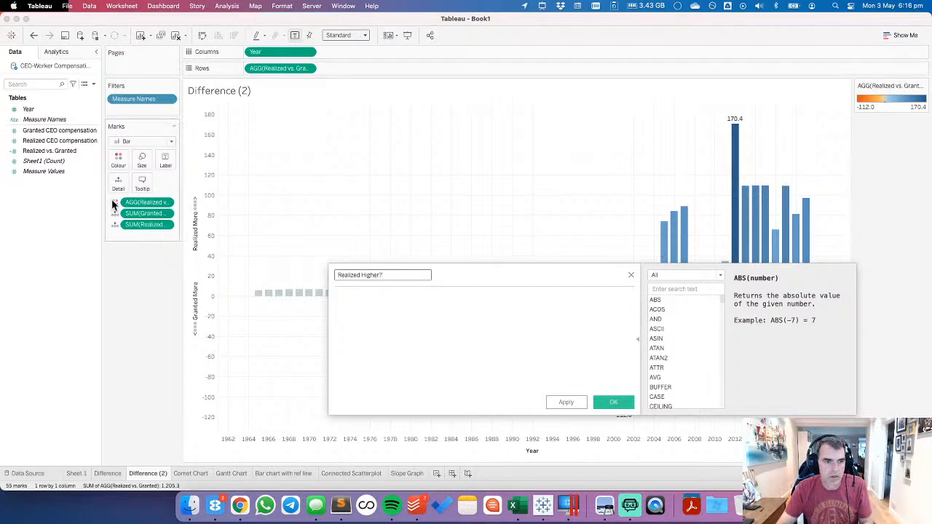
{"action": "left_click_drag", "start_coordinate": [115, 202], "coordinate": [481, 370]}
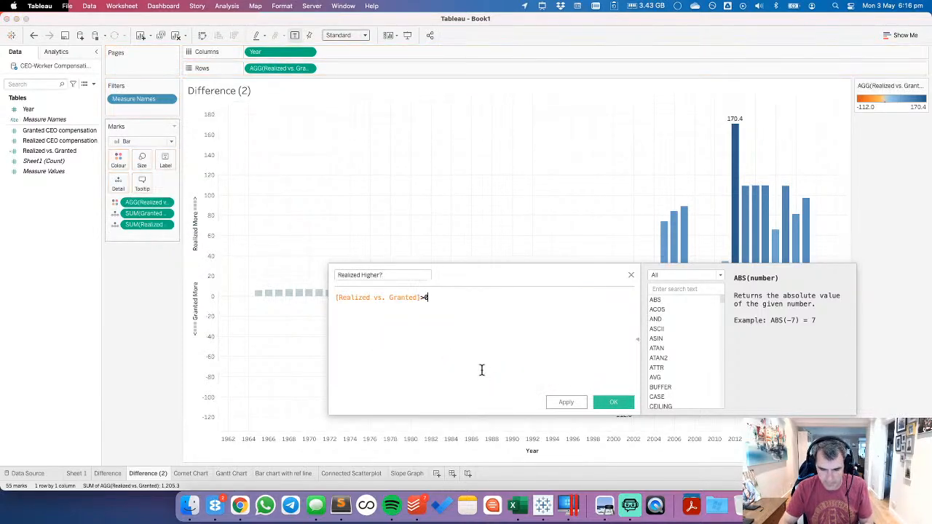
{"action": "left_click", "coordinate": [609, 403]}
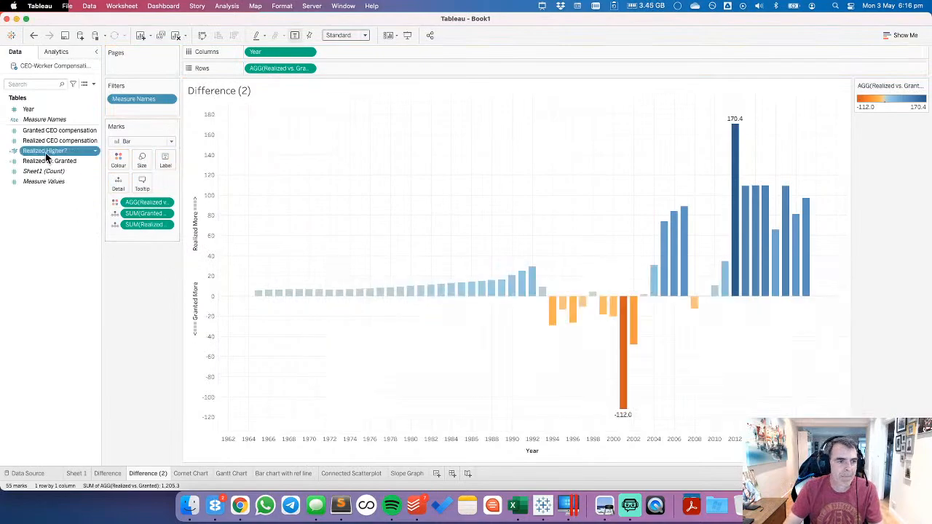
Step: Colour the bars by Realized Higher?, using the Watch Me Viz palette with light blue for False and red for True
{"action": "left_click_drag", "start_coordinate": [44, 151], "coordinate": [118, 161]}
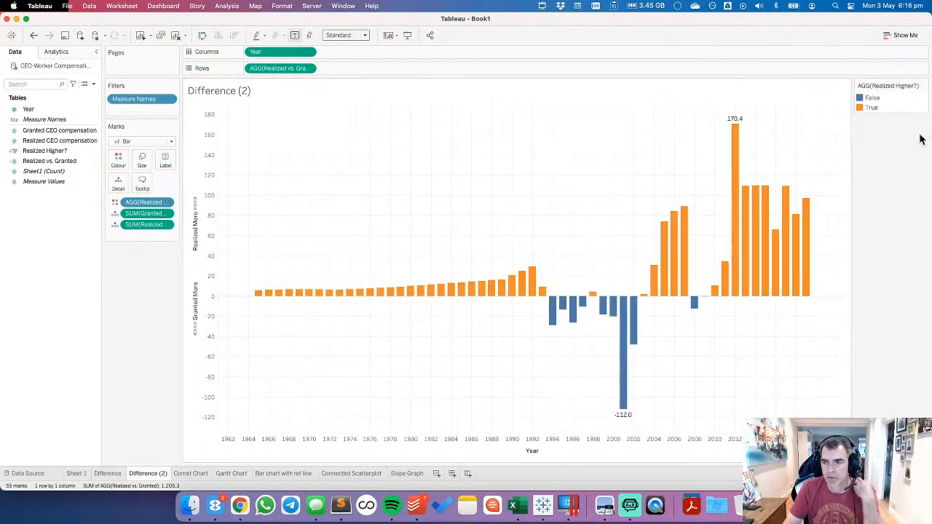
{"action": "double_click", "coordinate": [907, 109]}
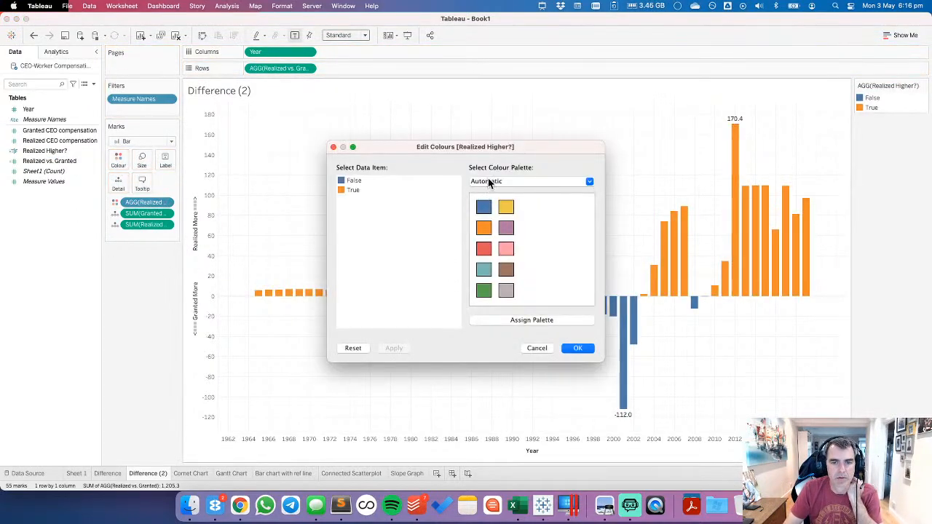
{"action": "left_click", "coordinate": [488, 179]}
{"action": "left_click", "coordinate": [502, 307]}
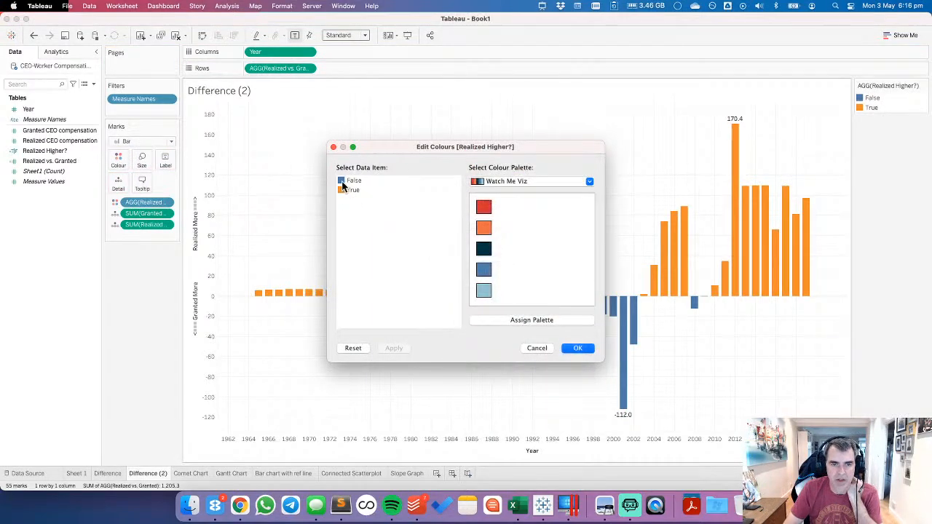
{"action": "left_click", "coordinate": [352, 182]}
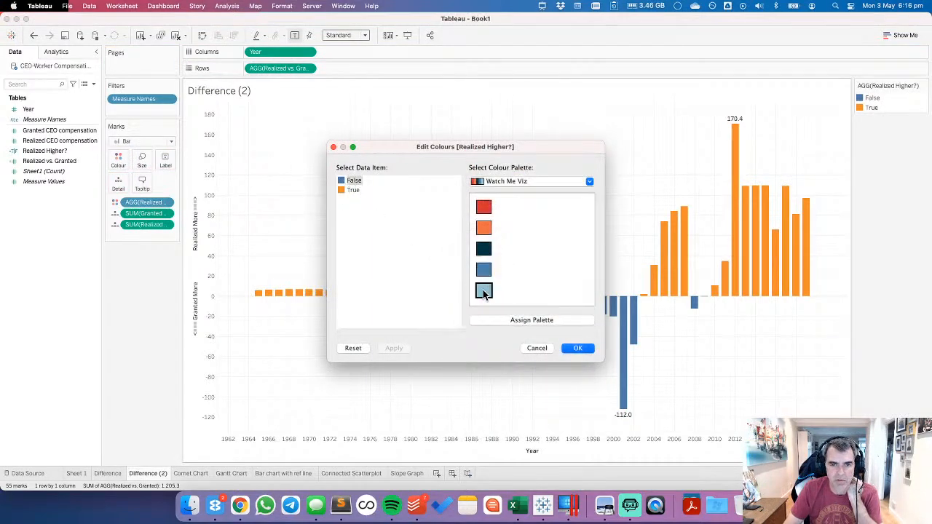
{"action": "left_click", "coordinate": [484, 290]}
{"action": "left_click", "coordinate": [354, 191]}
{"action": "left_click", "coordinate": [484, 208]}
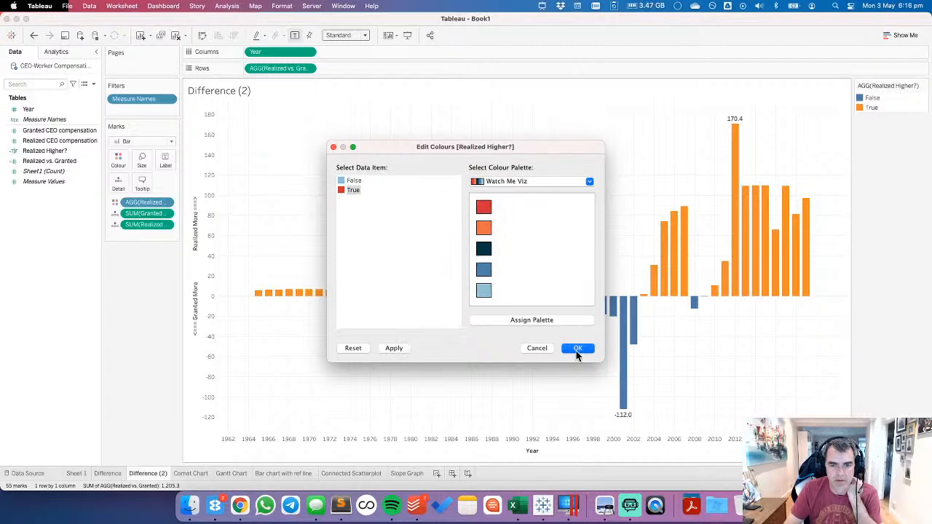
{"action": "left_click", "coordinate": [576, 348]}
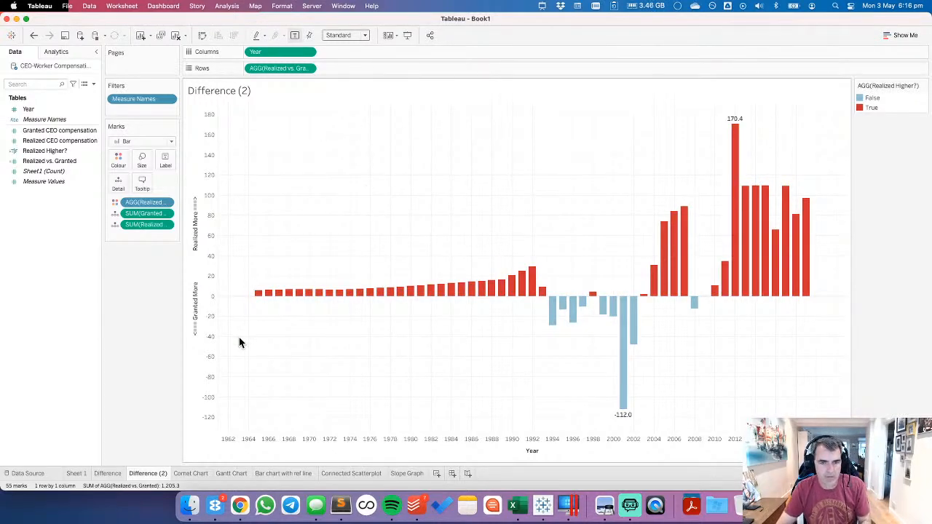
Step: Check the Win-loss Sparkline example in Chrome and duplicate the Difference (2) worksheet in Tableau
{"action": "key", "text": "ctrl+Right"}
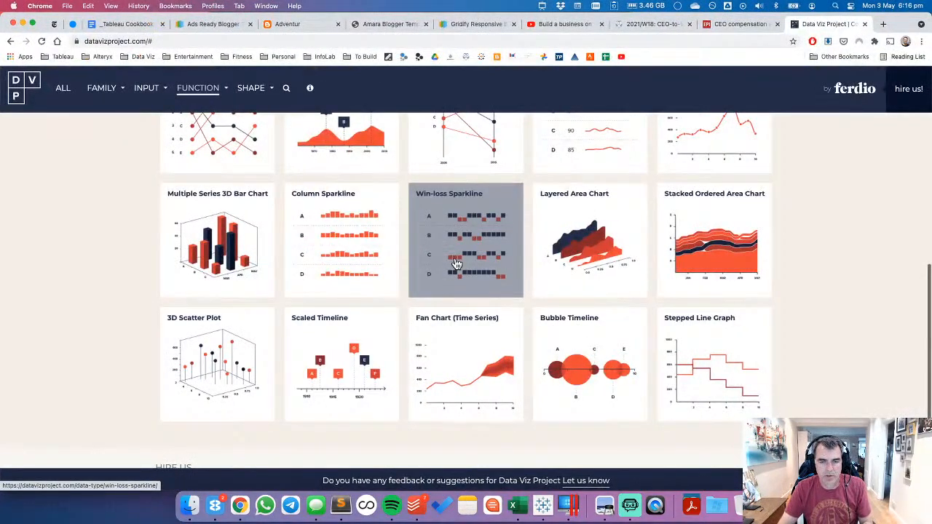
{"action": "key", "text": "ctrl+Left"}
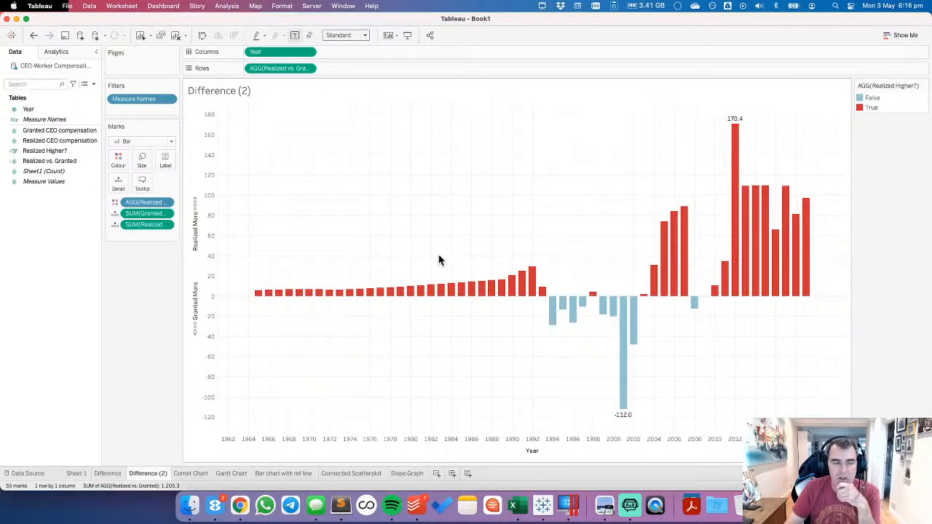
{"action": "right_click", "coordinate": [154, 474]}
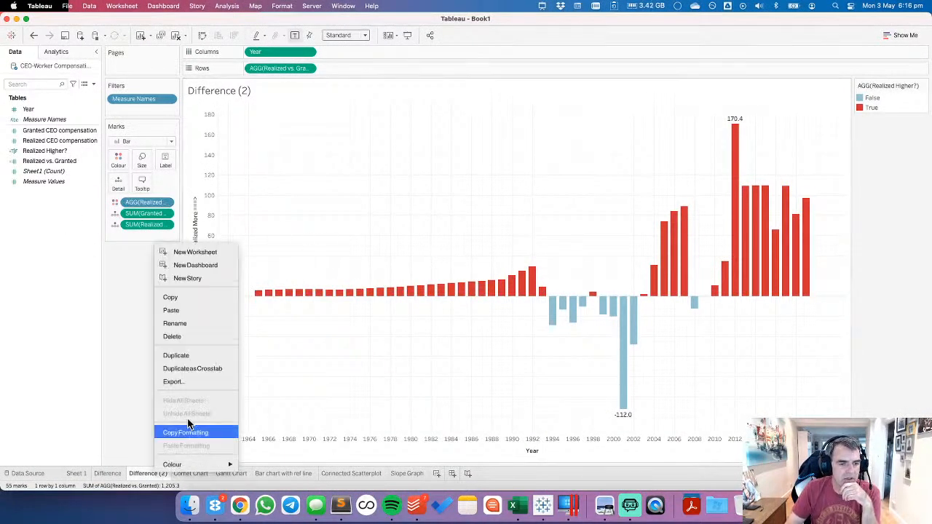
{"action": "left_click", "coordinate": [193, 359]}
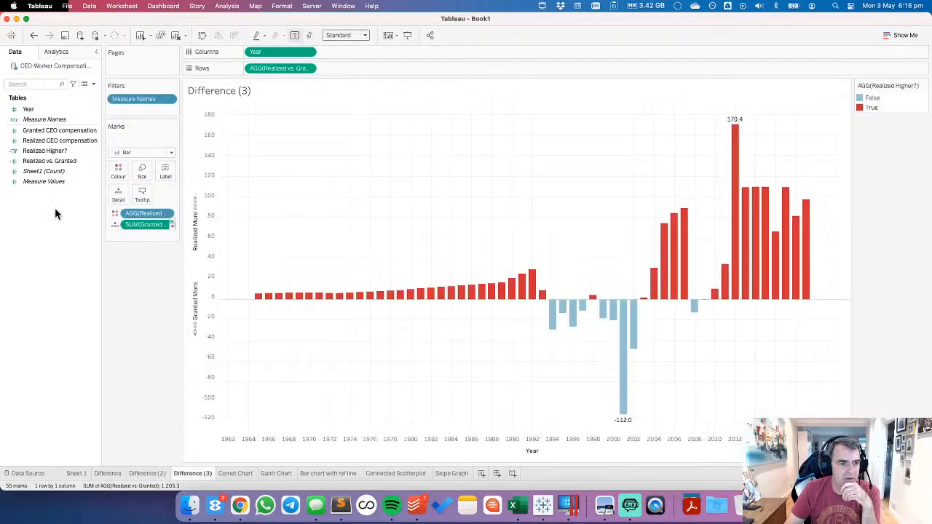
Step: Create a calculated field named "Win/Loss" with the formula SIGN([Realized vs. Granted])
{"action": "right_click", "coordinate": [68, 217]}
{"action": "left_click", "coordinate": [86, 225]}
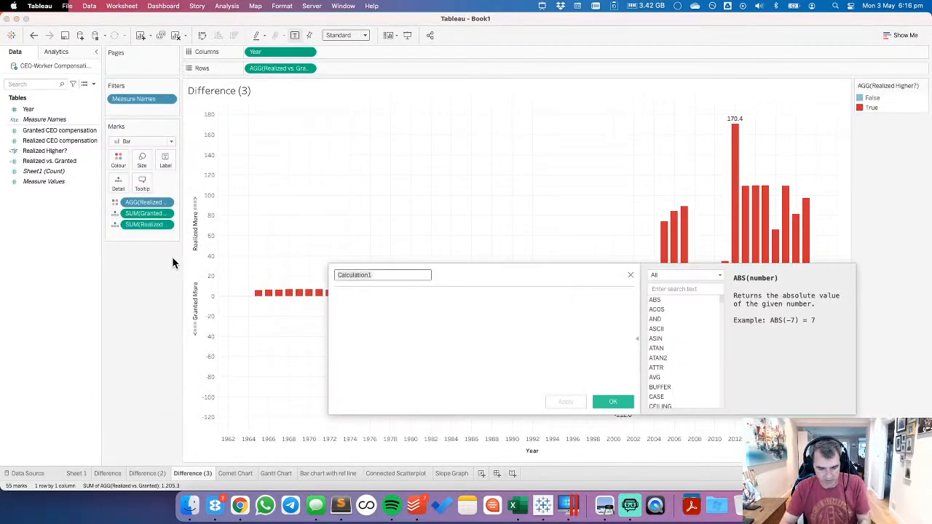
{"action": "type", "text": "Y"}
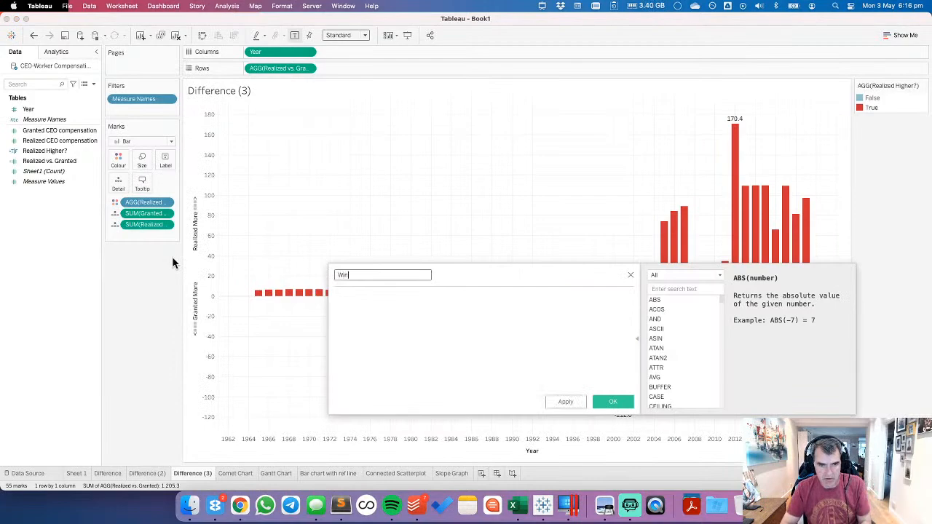
{"action": "key", "text": "Tab"}
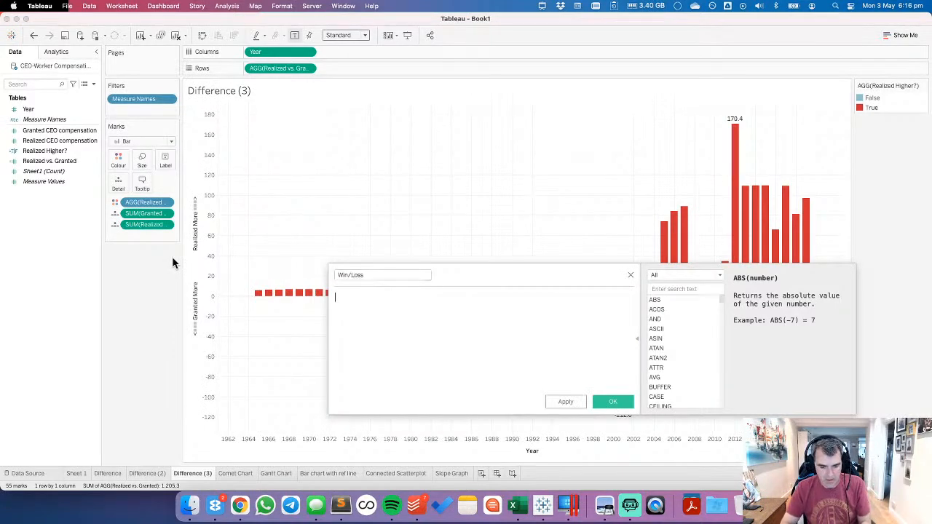
{"action": "type", "text": "sign"}
{"action": "key", "text": "Return"}
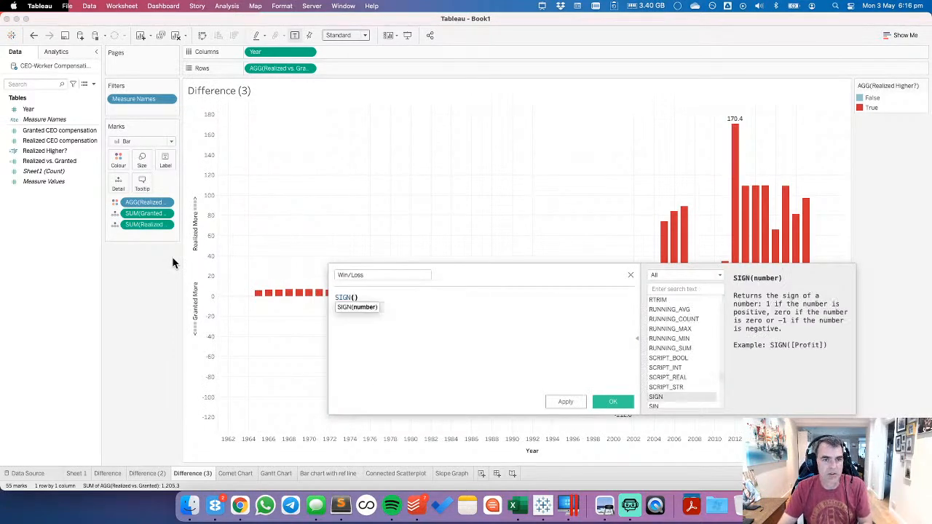
{"action": "left_click_drag", "start_coordinate": [282, 70], "coordinate": [356, 306]}
{"action": "left_click", "coordinate": [616, 402]}
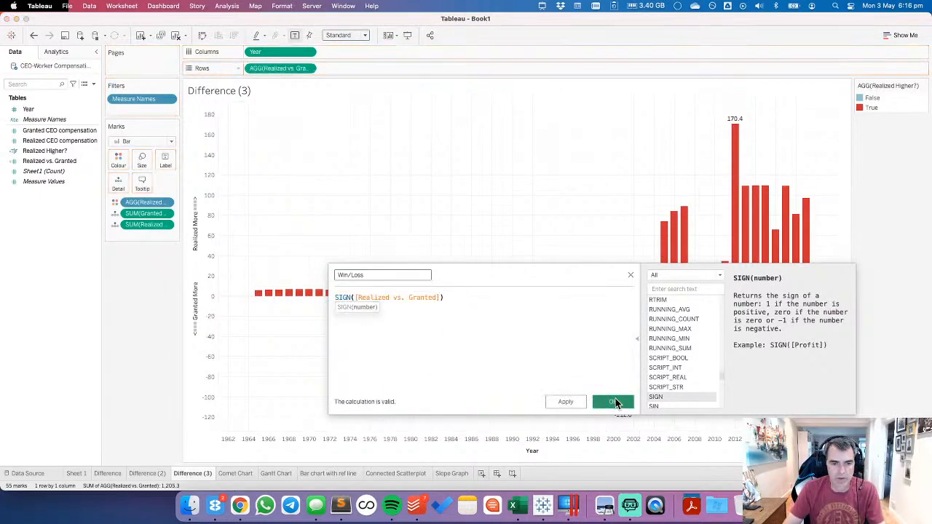
Step: Replace Realized vs. Granted on the rows with Win/Loss and turn off the mark labels
{"action": "left_click_drag", "start_coordinate": [46, 171], "coordinate": [276, 68]}
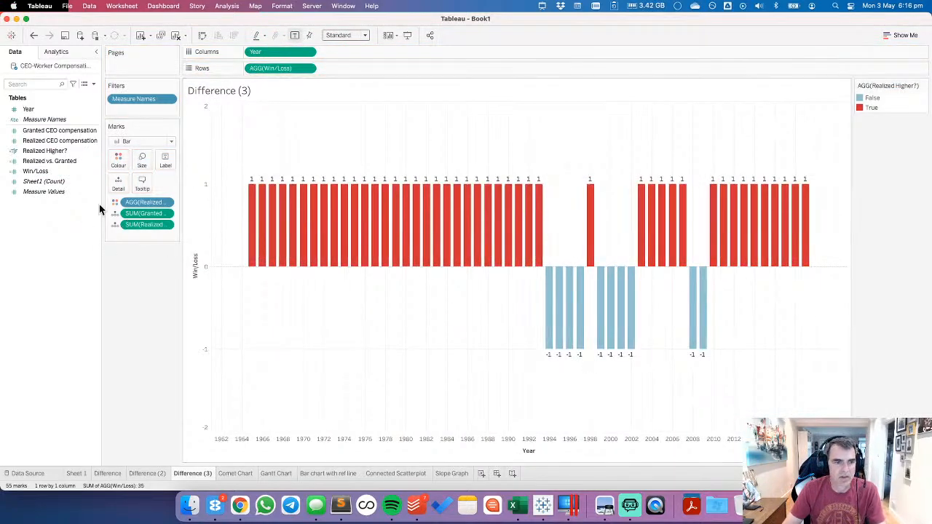
{"action": "left_click", "coordinate": [126, 140]}
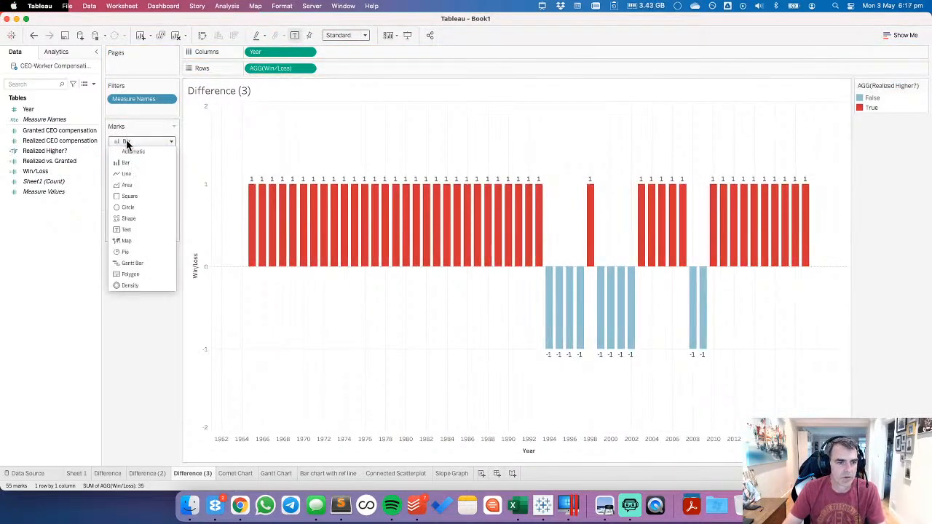
{"action": "left_click", "coordinate": [262, 150]}
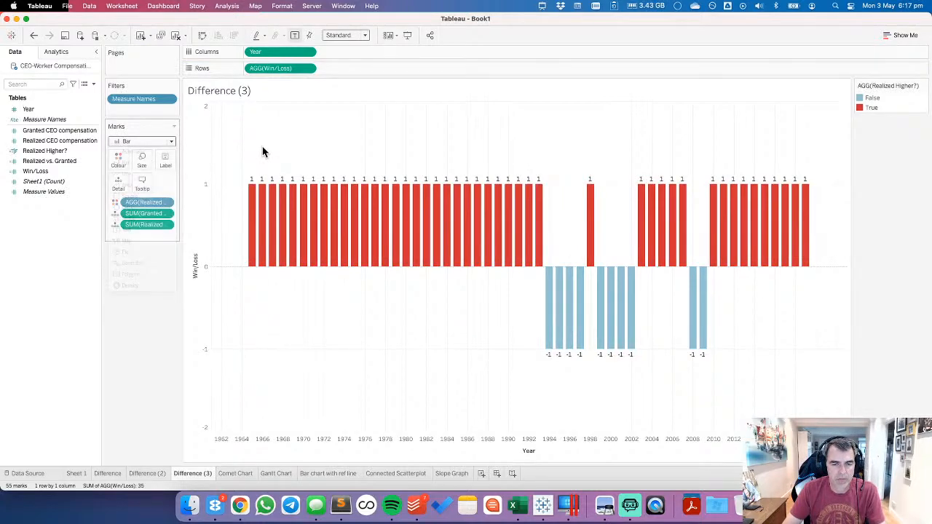
{"action": "left_click", "coordinate": [166, 160]}
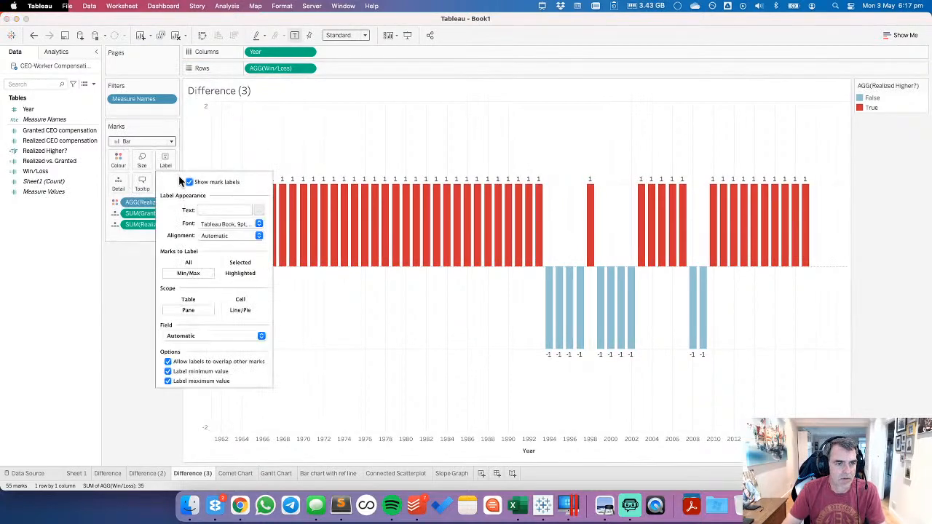
{"action": "left_click", "coordinate": [185, 181]}
{"action": "left_click", "coordinate": [257, 163]}
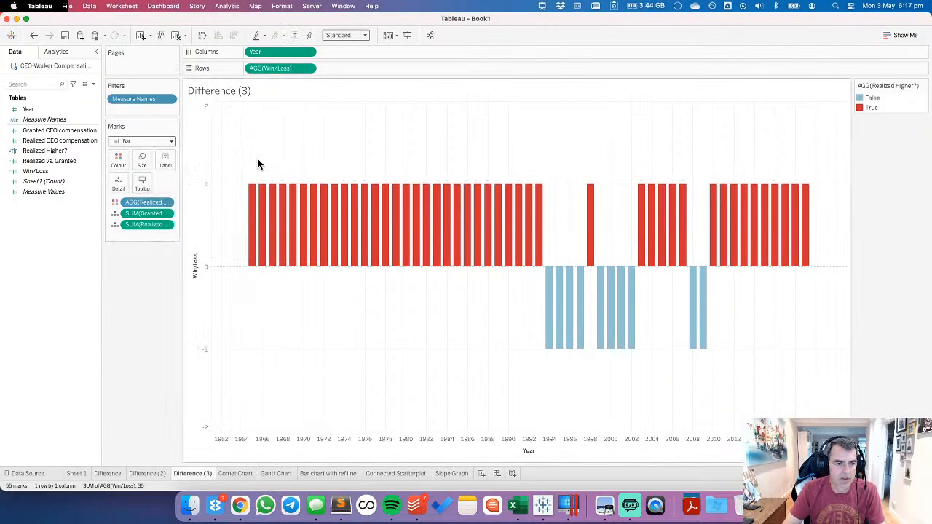
Step: Set the Win/Loss axis to a fixed range from -2 to 2
{"action": "double_click", "coordinate": [203, 180]}
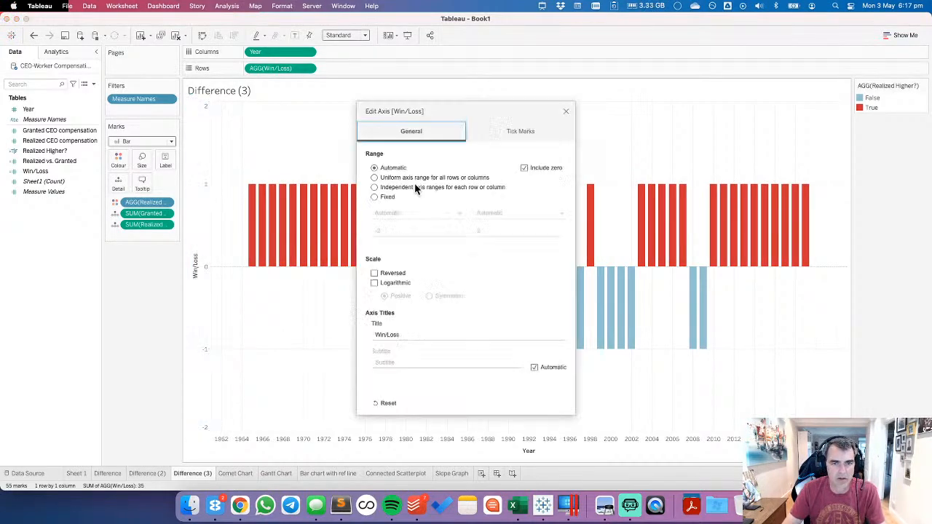
{"action": "left_click", "coordinate": [386, 198]}
{"action": "double_click", "coordinate": [394, 231]}
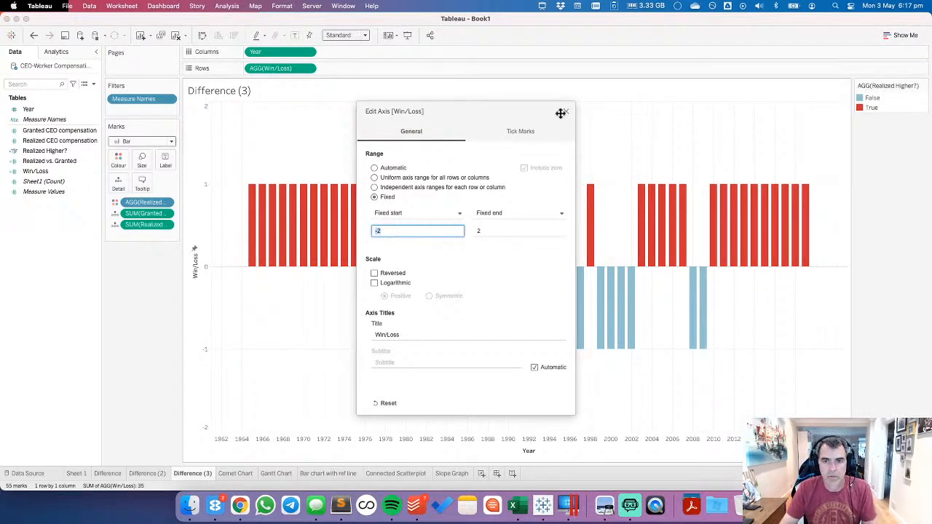
{"action": "left_click", "coordinate": [566, 110]}
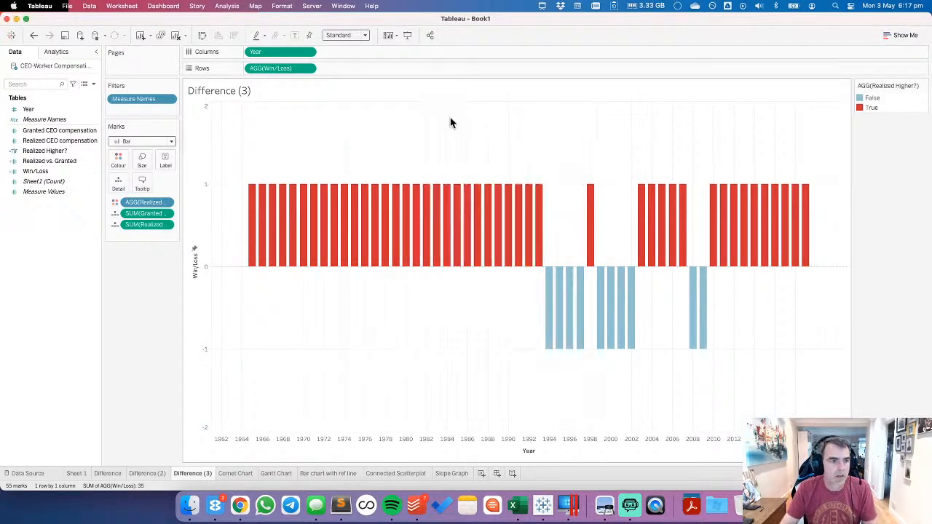
Step: Change the Win/Loss field's data type to Number (decimal) and return its axis to the automatic range
{"action": "left_click", "coordinate": [14, 172]}
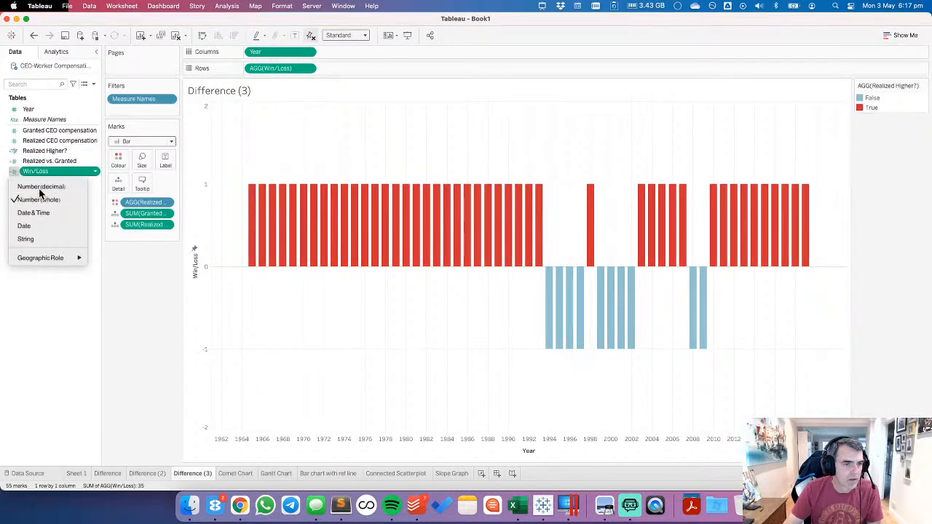
{"action": "left_click", "coordinate": [38, 186]}
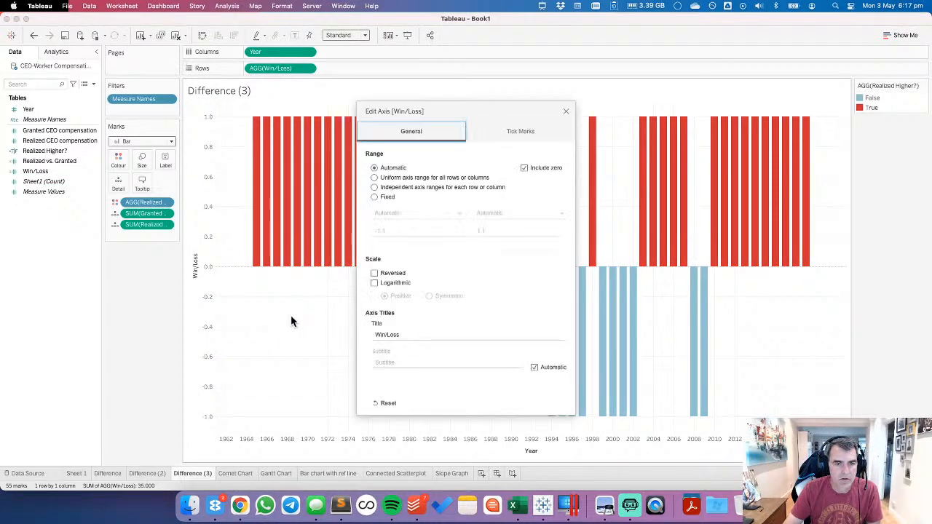
{"action": "left_click", "coordinate": [565, 112]}
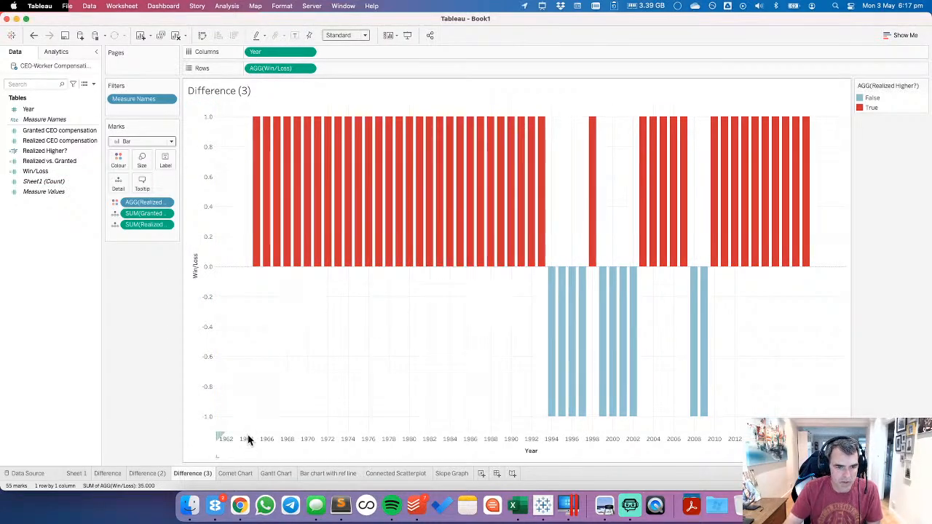
Step: Shrink the Win/Loss chart's height to a thin strip and change its mark type to Square
{"action": "left_click_drag", "start_coordinate": [242, 456], "coordinate": [237, 129]}
{"action": "left_click", "coordinate": [123, 142]}
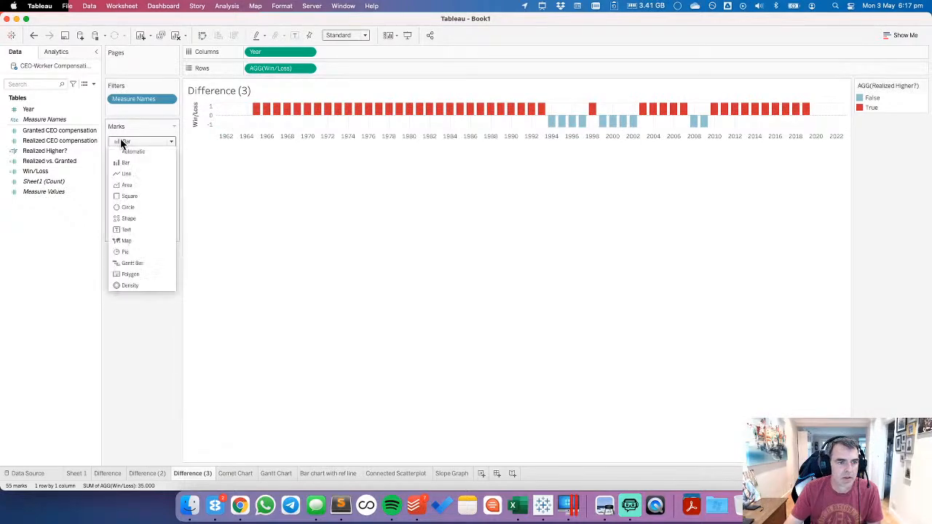
{"action": "left_click", "coordinate": [136, 197]}
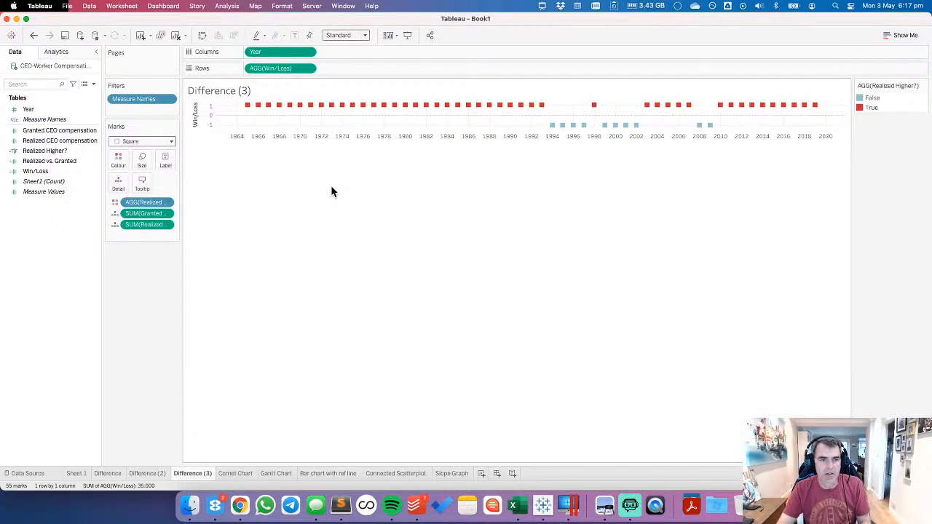
Step: Undo the mark type change to Square and consult the chart gallery in Chrome before returning to Tableau
{"action": "left_click", "coordinate": [34, 35]}
{"action": "key", "text": "super+Tab"}
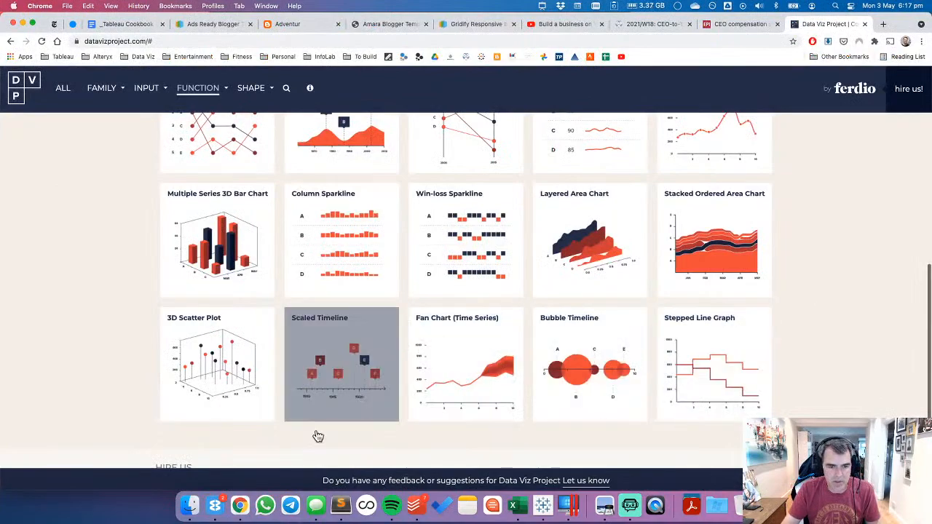
{"action": "left_click", "coordinate": [542, 505]}
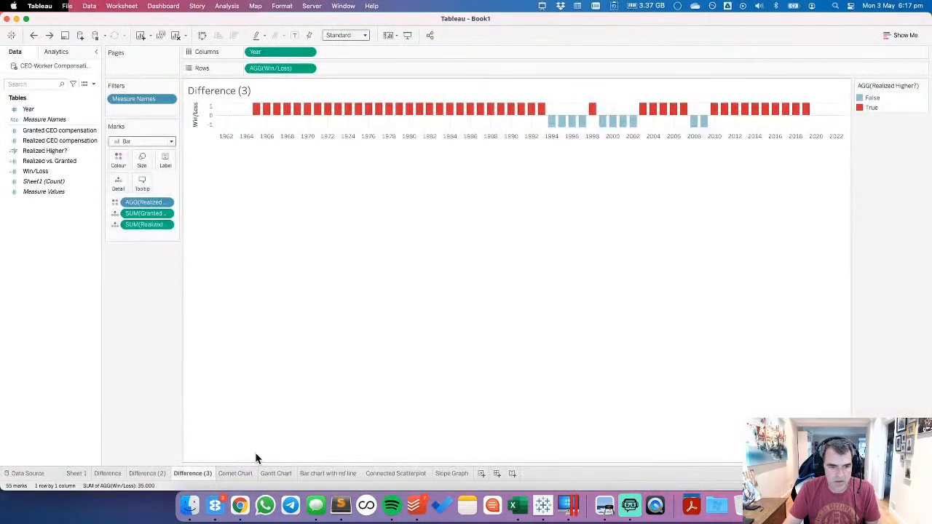
Step: Duplicate Sheet 1 and change the copy's line type to stepped lines
{"action": "left_click", "coordinate": [82, 474]}
{"action": "right_click", "coordinate": [86, 473]}
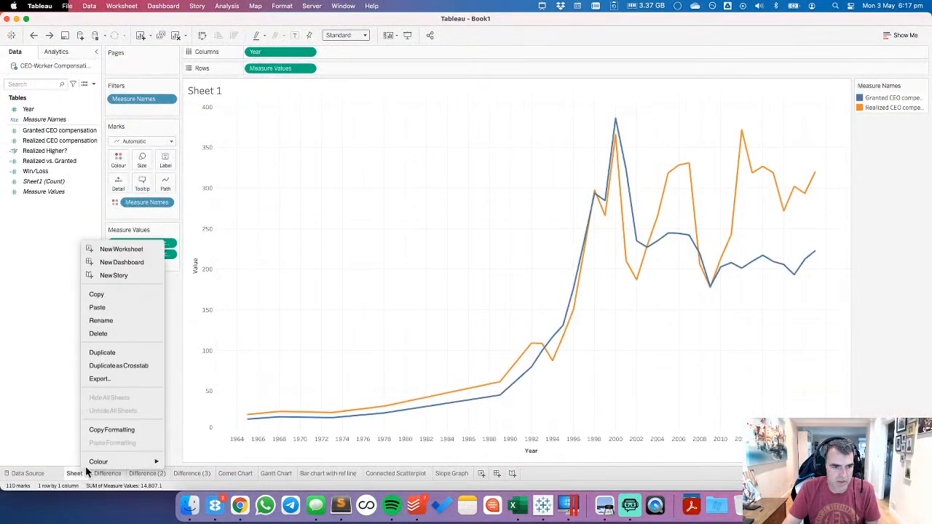
{"action": "left_click", "coordinate": [109, 353]}
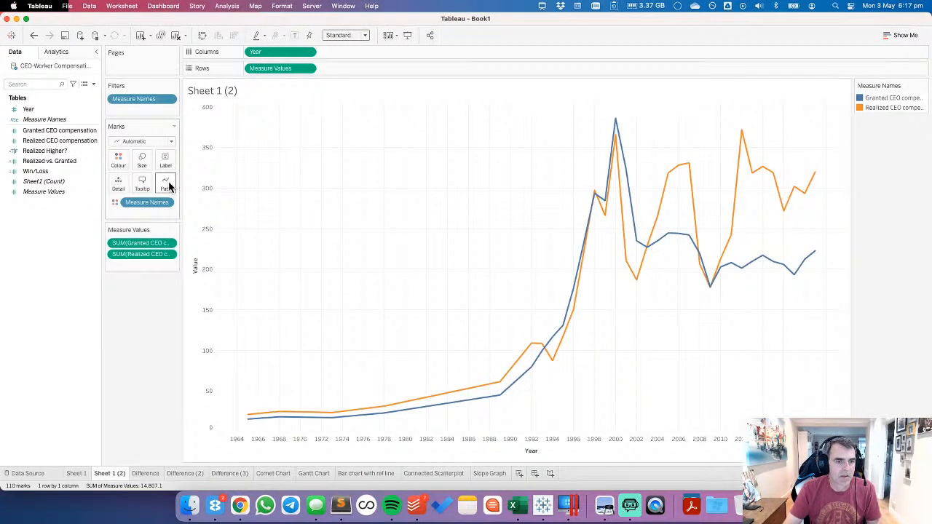
{"action": "left_click", "coordinate": [165, 185]}
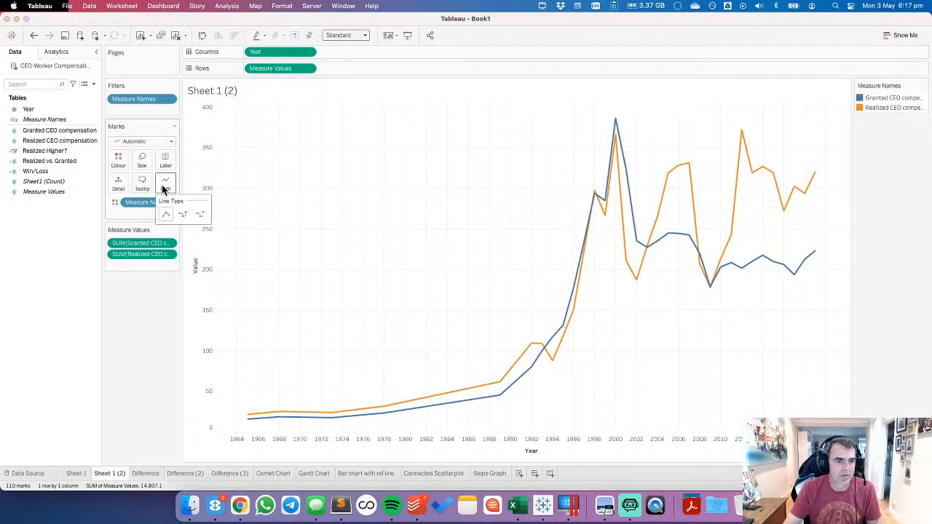
{"action": "left_click", "coordinate": [183, 215]}
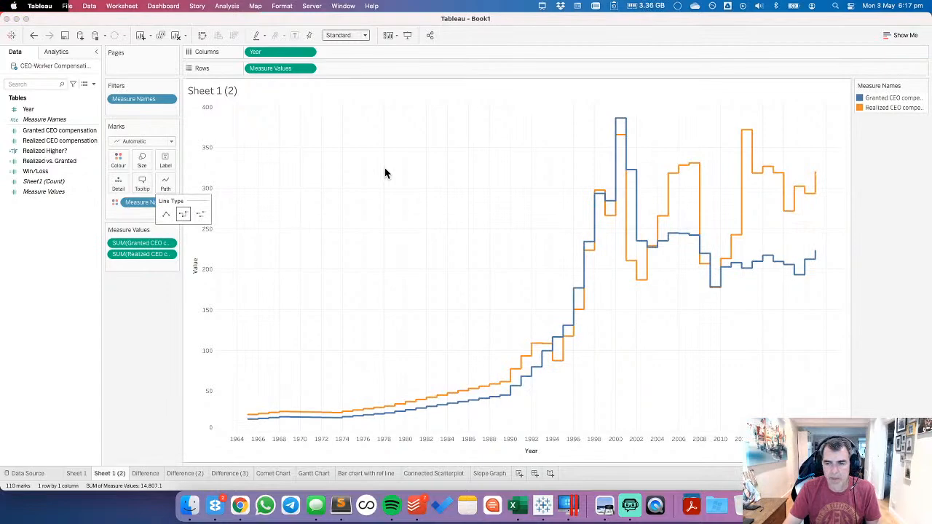
Step: Compare the original line chart on Sheet 1 with the stepped version on Sheet 1 (2)
{"action": "left_click", "coordinate": [82, 474]}
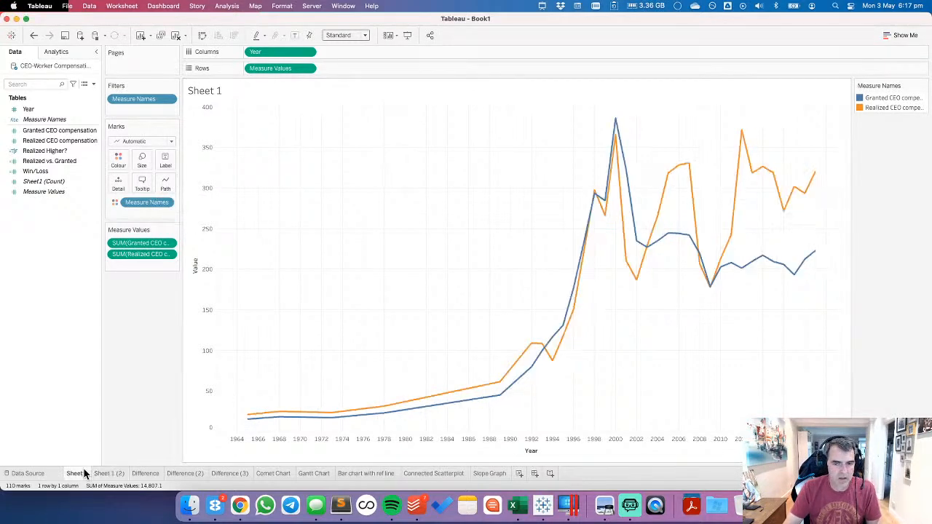
{"action": "left_click", "coordinate": [109, 473]}
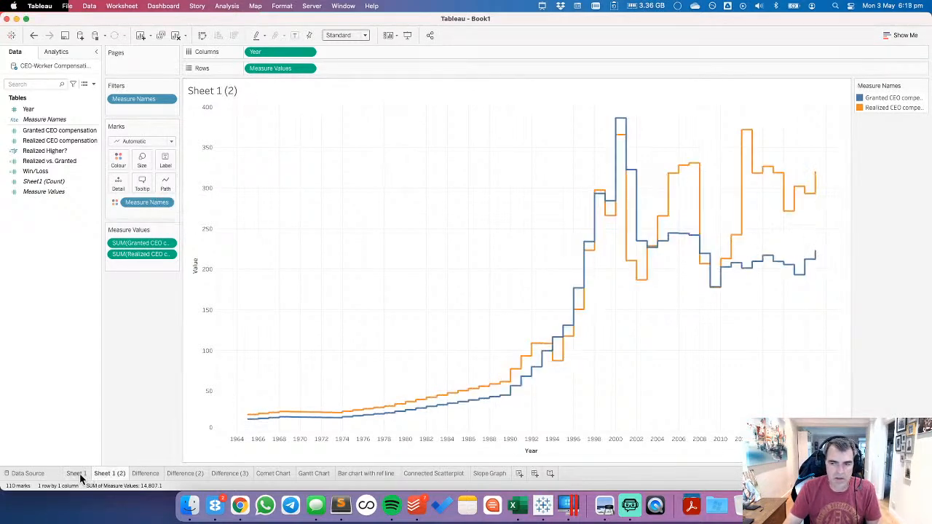
{"action": "left_click", "coordinate": [79, 473]}
{"action": "left_click", "coordinate": [102, 474]}
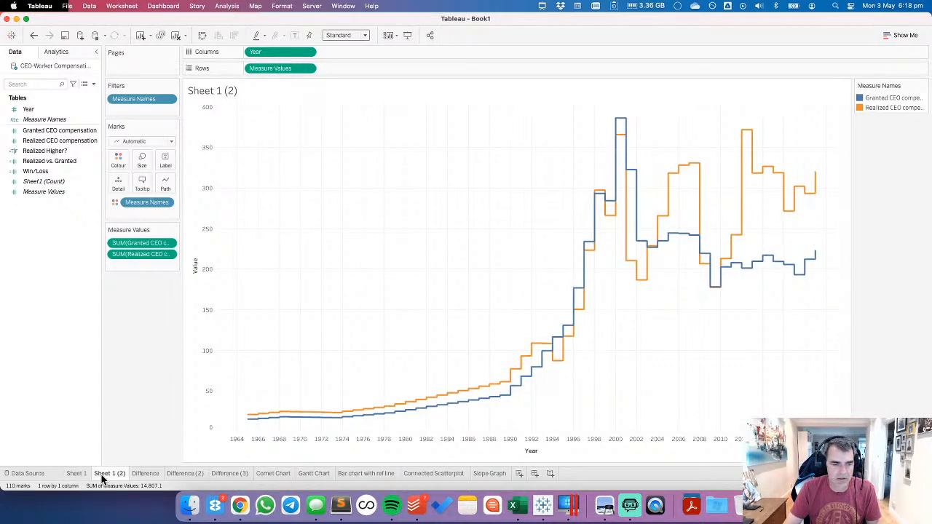
{"action": "left_click", "coordinate": [78, 475]}
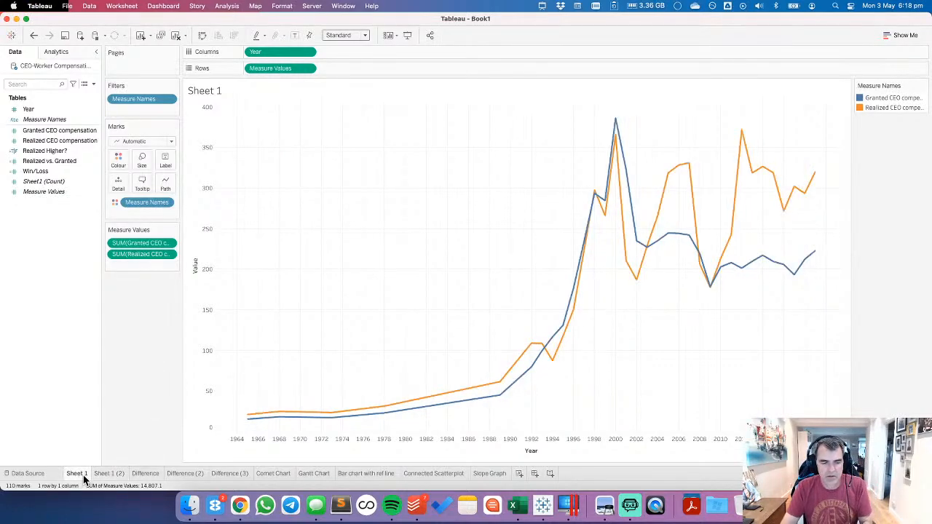
{"action": "left_click", "coordinate": [108, 473]}
Step: Review the difference and comet chart sheets and examine the remaining chart types in the Data Viz Project gallery in Chrome
{"action": "left_click", "coordinate": [142, 475]}
{"action": "left_click", "coordinate": [185, 473]}
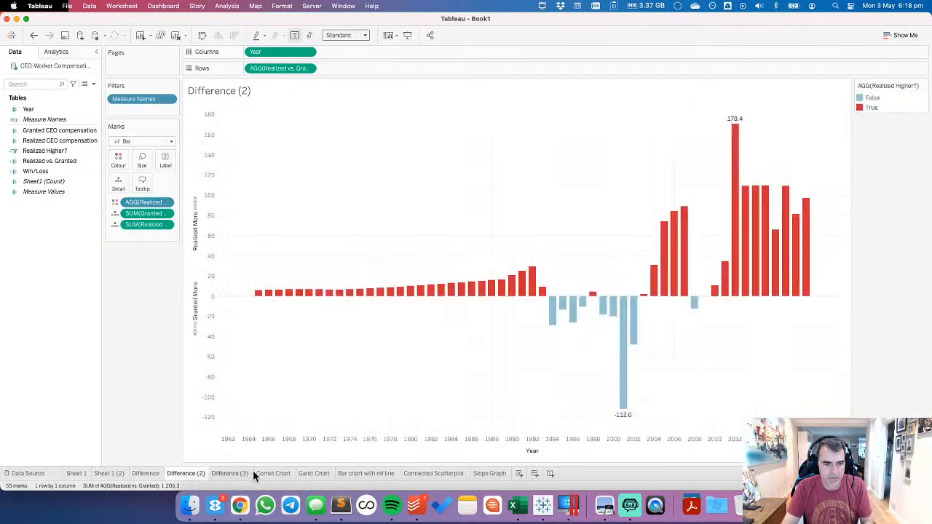
{"action": "left_click", "coordinate": [253, 472]}
{"action": "left_click", "coordinate": [271, 473]}
{"action": "key", "text": "ctrl+Right"}
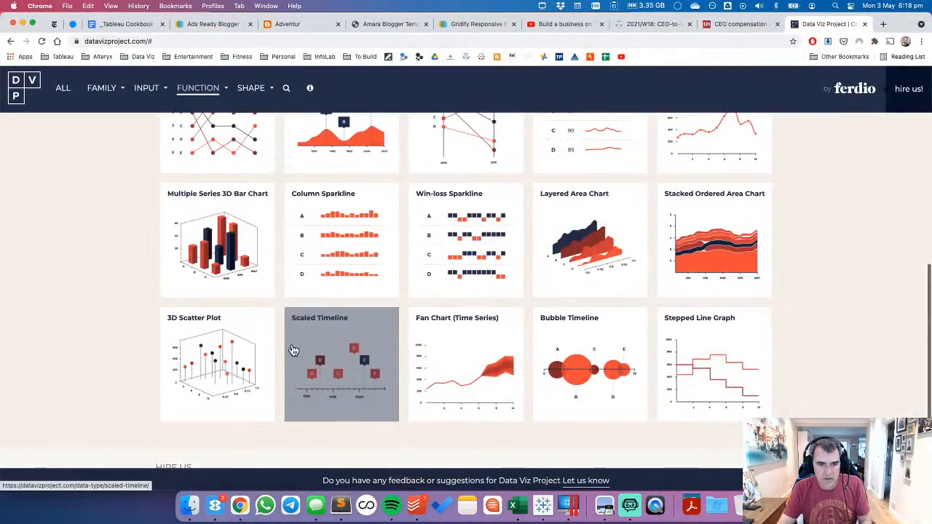
{"action": "scroll", "coordinate": [839, 350], "scroll_direction": "down", "scroll_amount": 2}
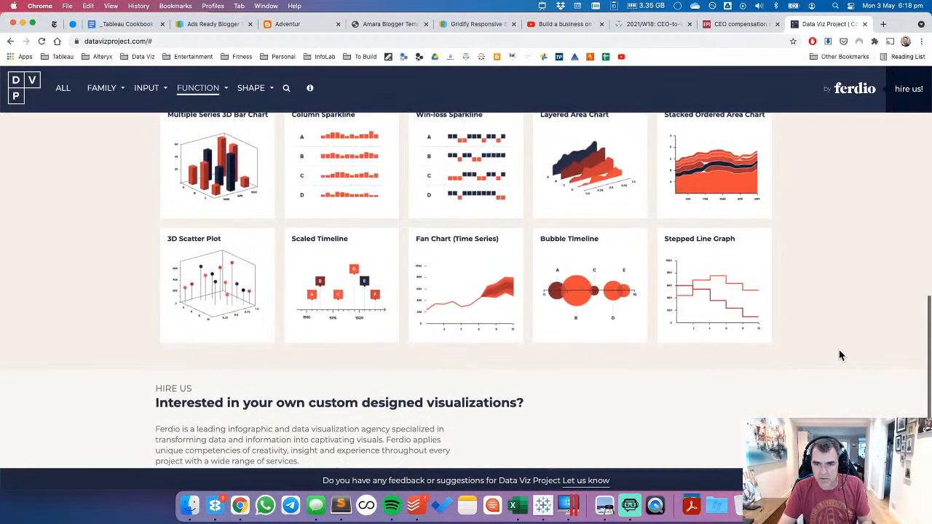
{"action": "key", "text": "ctrl+Left"}
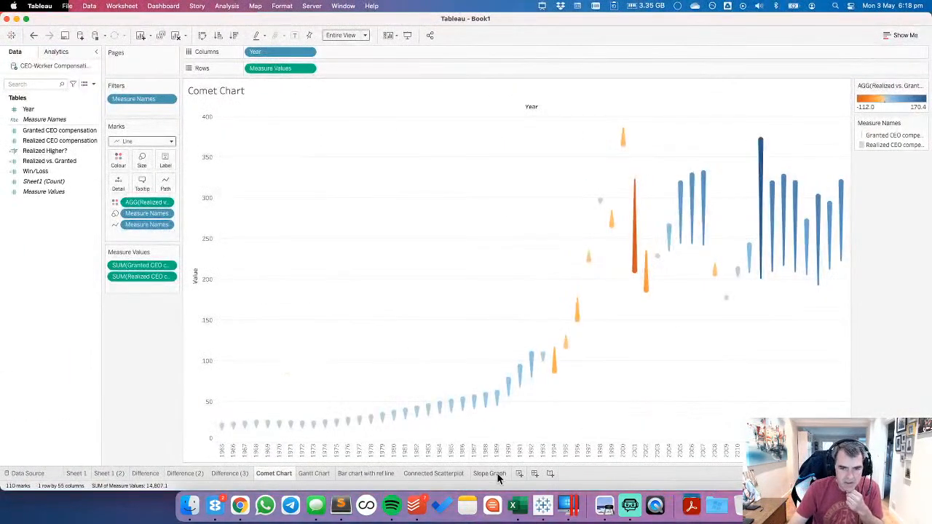
Step: Create a new worksheet with Year on the columns and an ad hoc AVG(0) calculation on the rows
{"action": "left_click", "coordinate": [520, 474]}
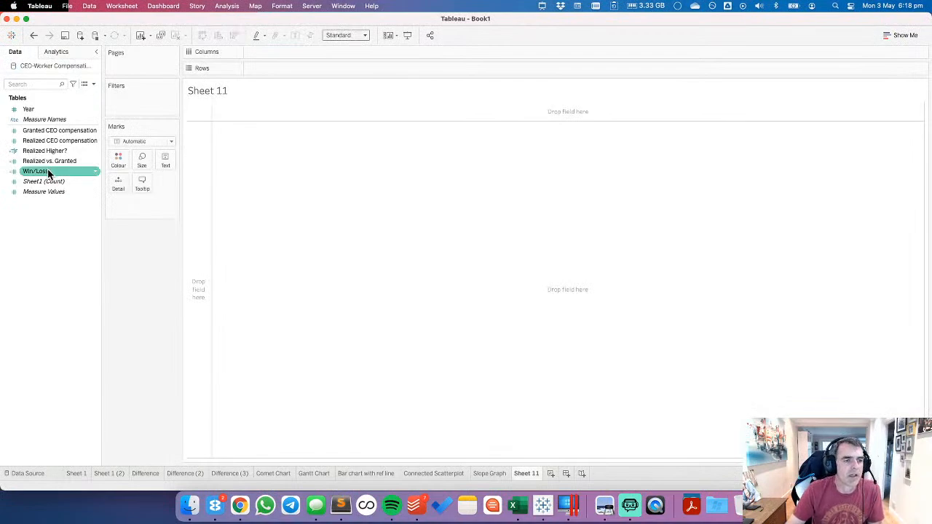
{"action": "left_click_drag", "start_coordinate": [40, 108], "coordinate": [281, 58]}
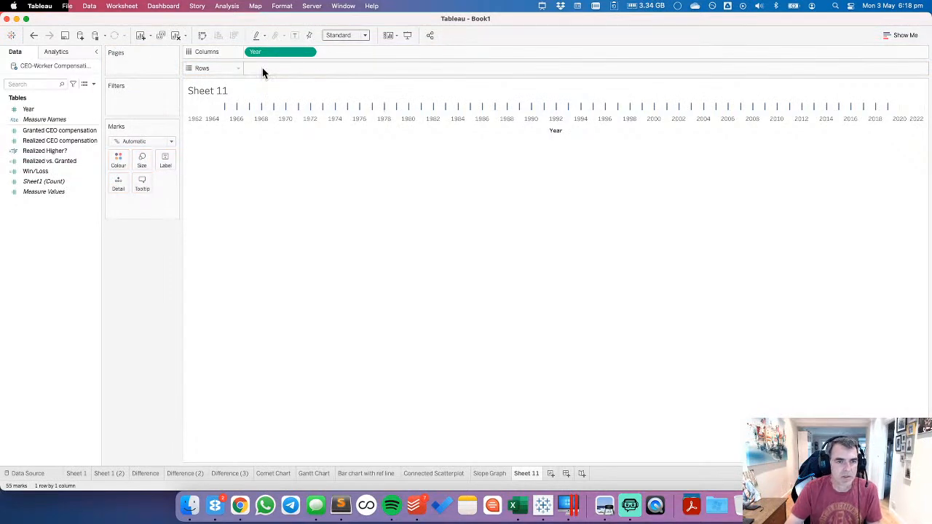
{"action": "double_click", "coordinate": [264, 69]}
{"action": "type", "text": "AVG(0"}
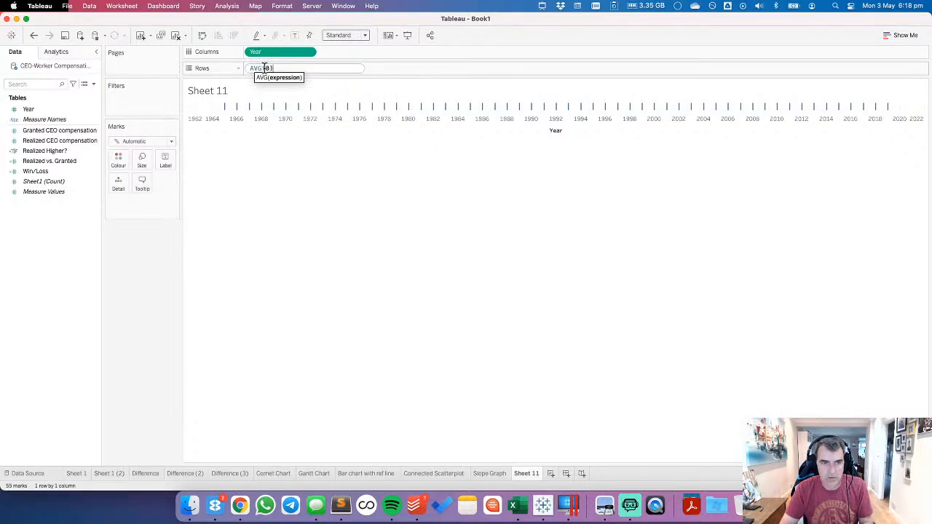
{"action": "key", "text": "Return"}
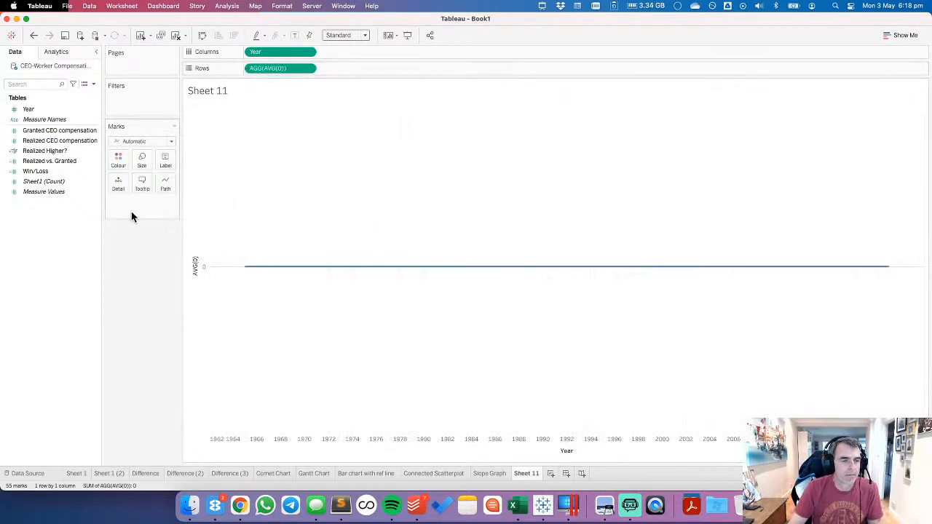
Step: Set the mark type to Circle and size the circles by Realized CEO compensation
{"action": "left_click", "coordinate": [137, 141]}
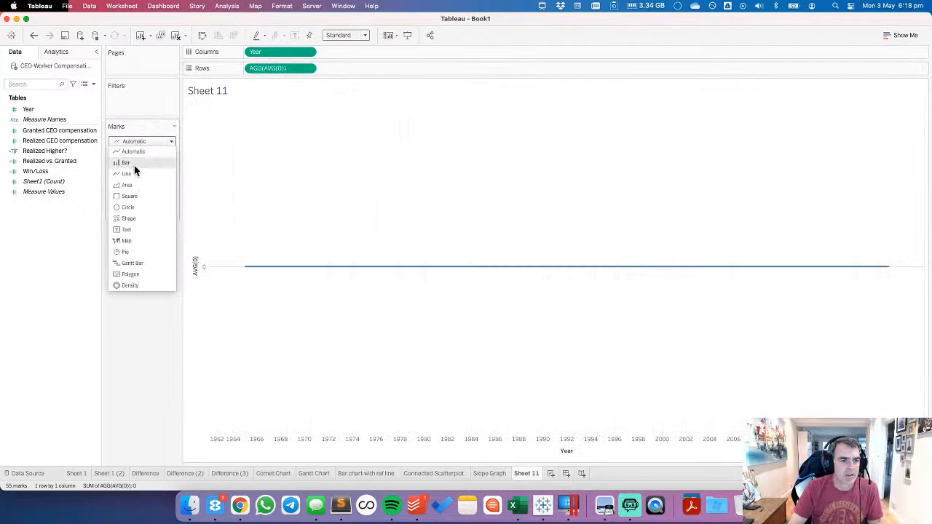
{"action": "left_click", "coordinate": [135, 207]}
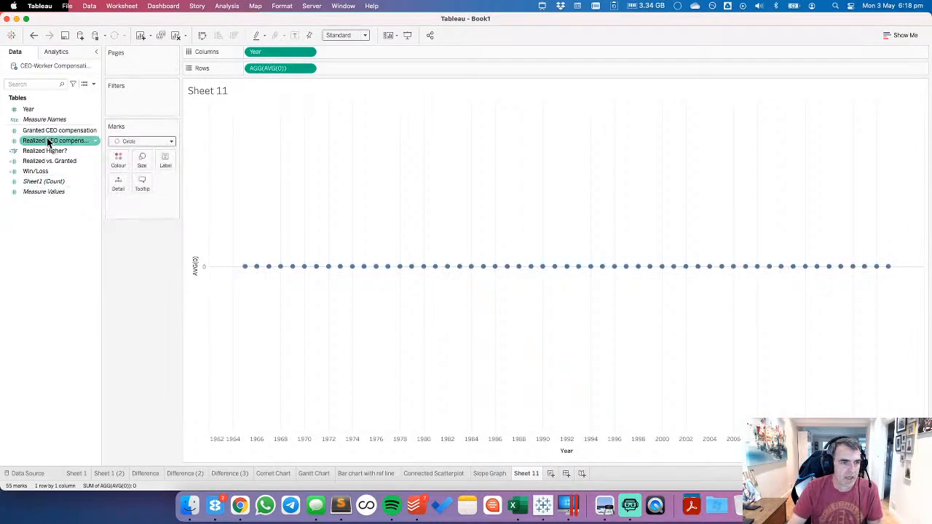
{"action": "left_click_drag", "start_coordinate": [48, 142], "coordinate": [142, 162]}
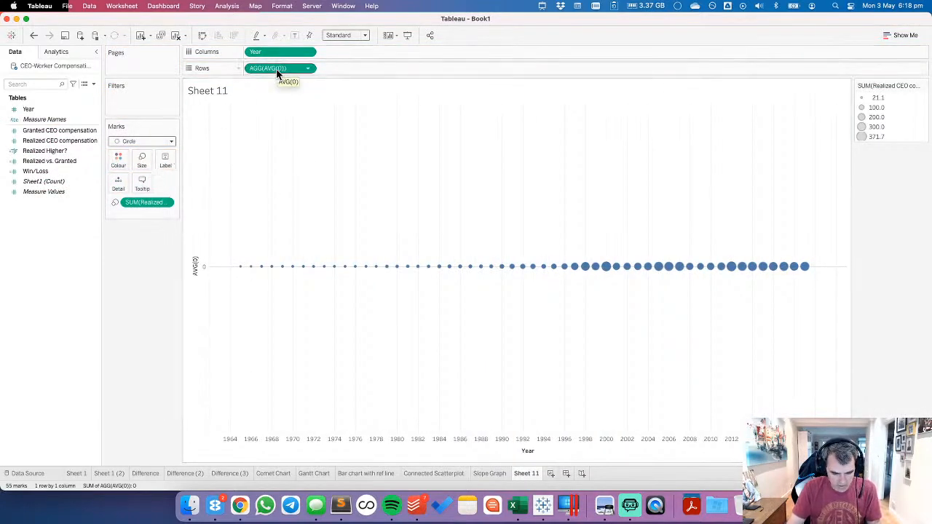
Step: Duplicate AVG(0) on the rows and size the second row's circles by Granted CEO compensation
{"action": "left_click_drag", "start_coordinate": [277, 74], "coordinate": [346, 68]}
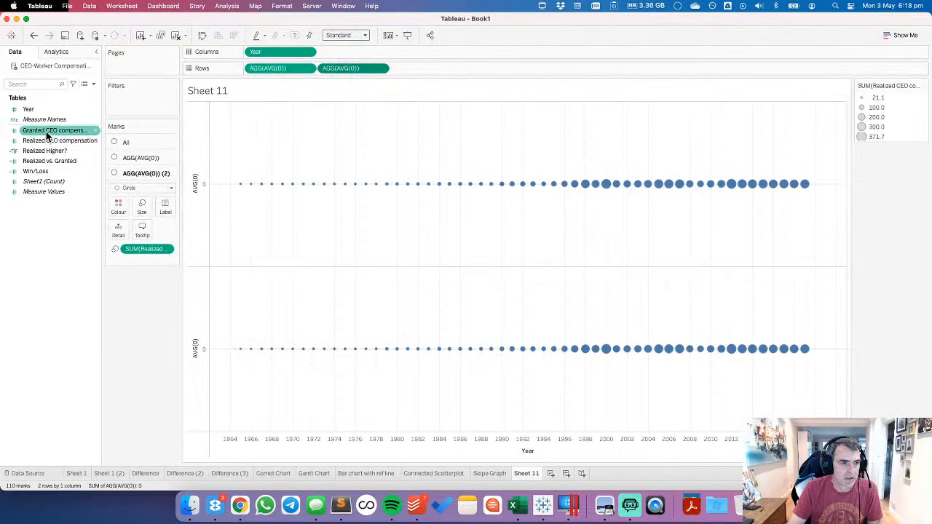
{"action": "left_click_drag", "start_coordinate": [47, 134], "coordinate": [342, 265]}
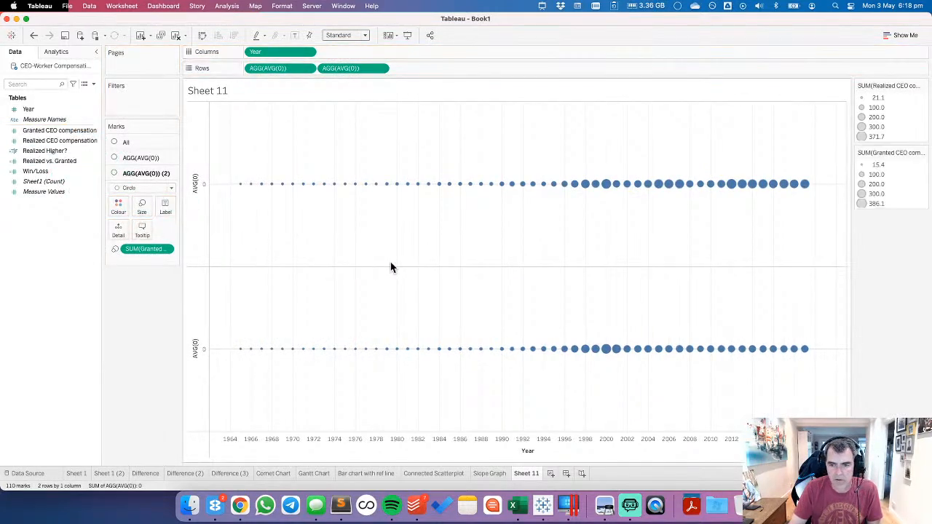
{"action": "left_click", "coordinate": [382, 69]}
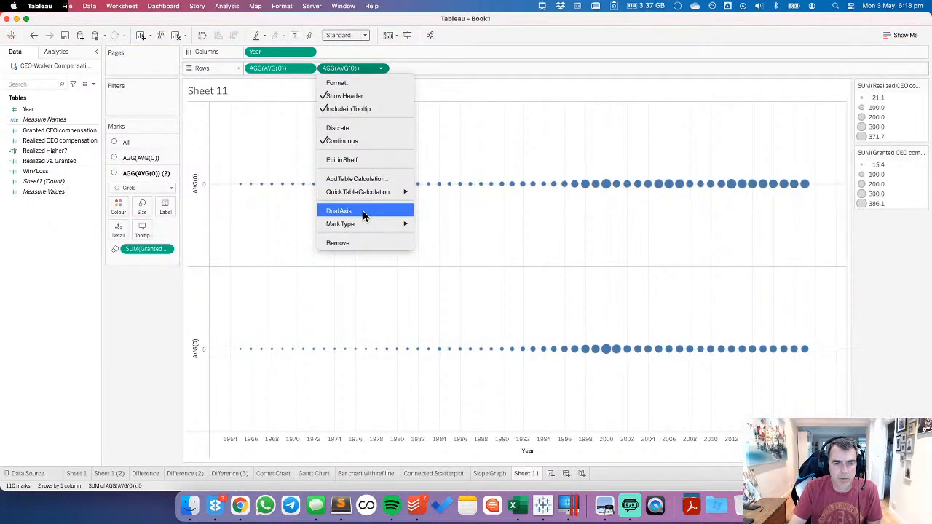
{"action": "left_click", "coordinate": [239, 153]}
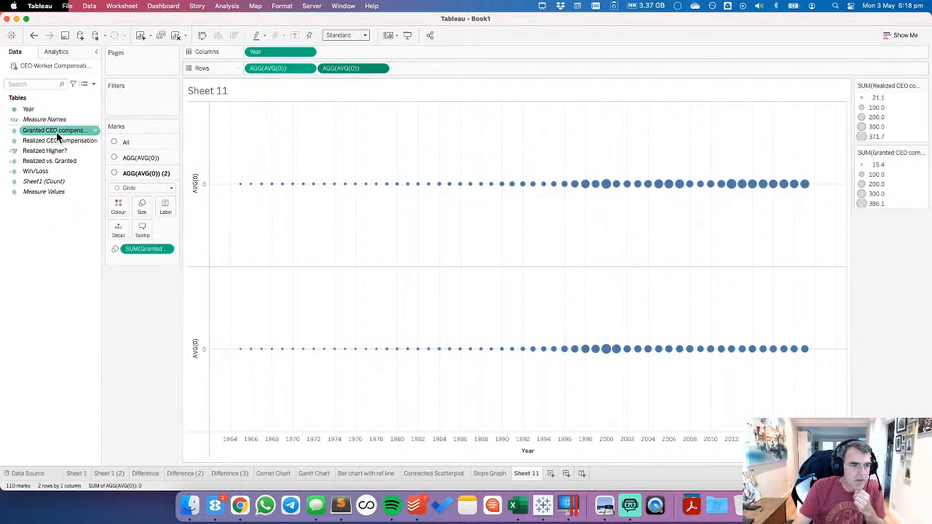
{"action": "left_click", "coordinate": [138, 158]}
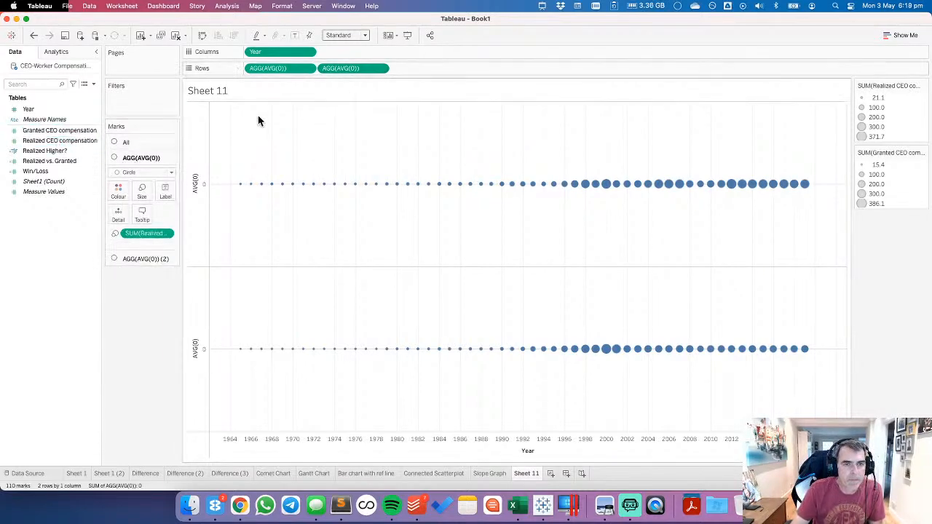
Step: Combine Granted and Realized CEO compensation on a shared Measure Values axis and remove the second AVG(0) from the rows
{"action": "left_click", "coordinate": [56, 131]}
{"action": "left_click_drag", "start_coordinate": [56, 131], "coordinate": [414, 71]}
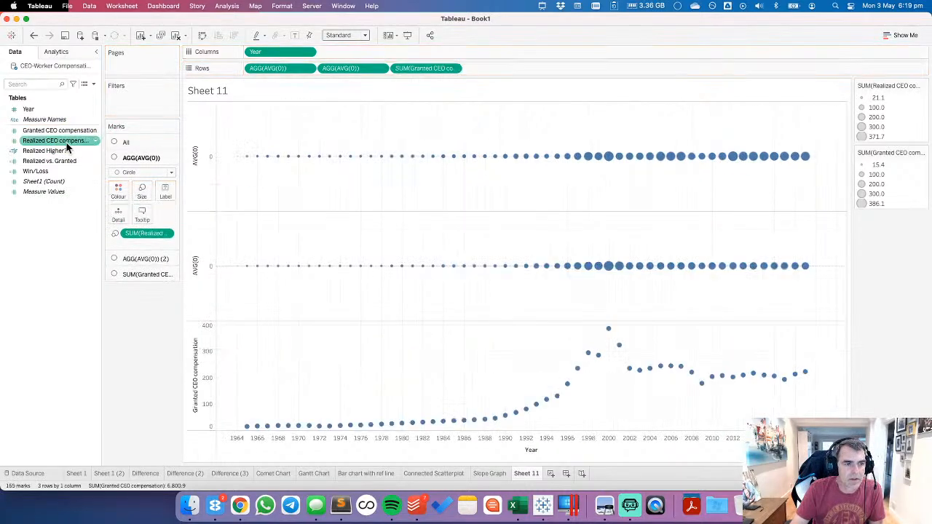
{"action": "left_click_drag", "start_coordinate": [62, 140], "coordinate": [203, 349]}
{"action": "left_click_drag", "start_coordinate": [347, 68], "coordinate": [337, 42]}
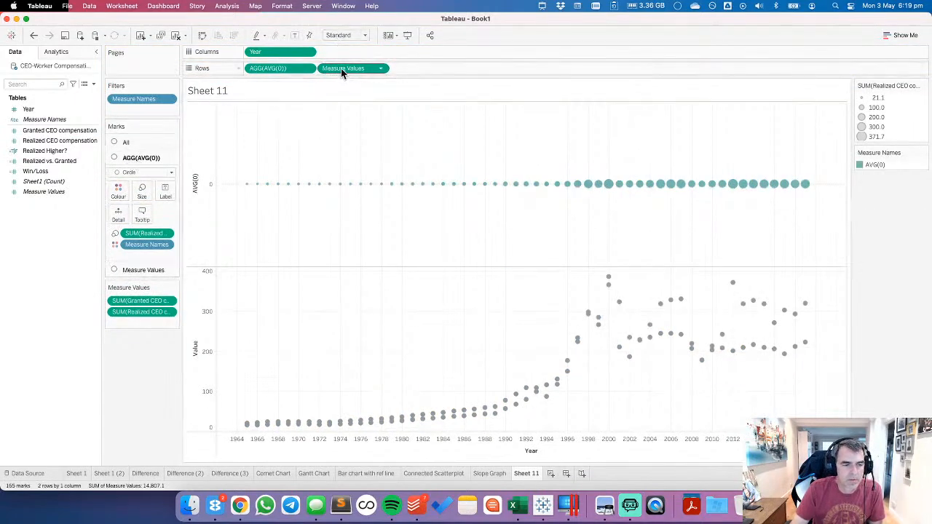
Step: Move Measure Values from the rows to the circle size and enlarge the circles
{"action": "left_click_drag", "start_coordinate": [342, 68], "coordinate": [137, 234]}
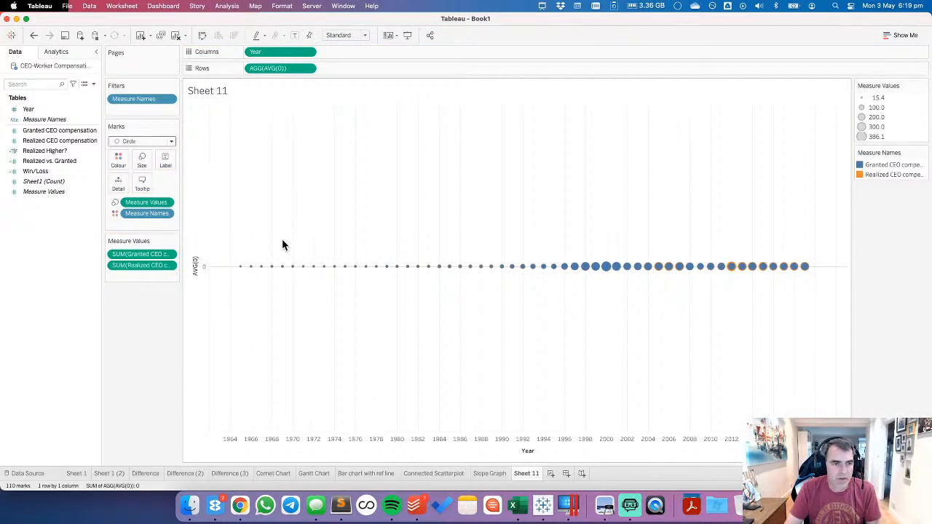
{"action": "left_click", "coordinate": [142, 166]}
{"action": "left_click_drag", "start_coordinate": [159, 187], "coordinate": [187, 187]}
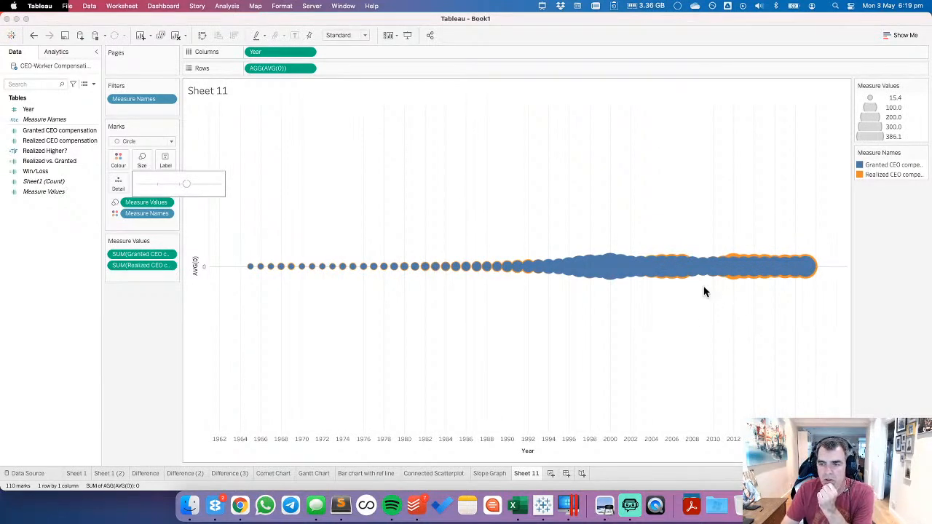
{"action": "left_click", "coordinate": [467, 209]}
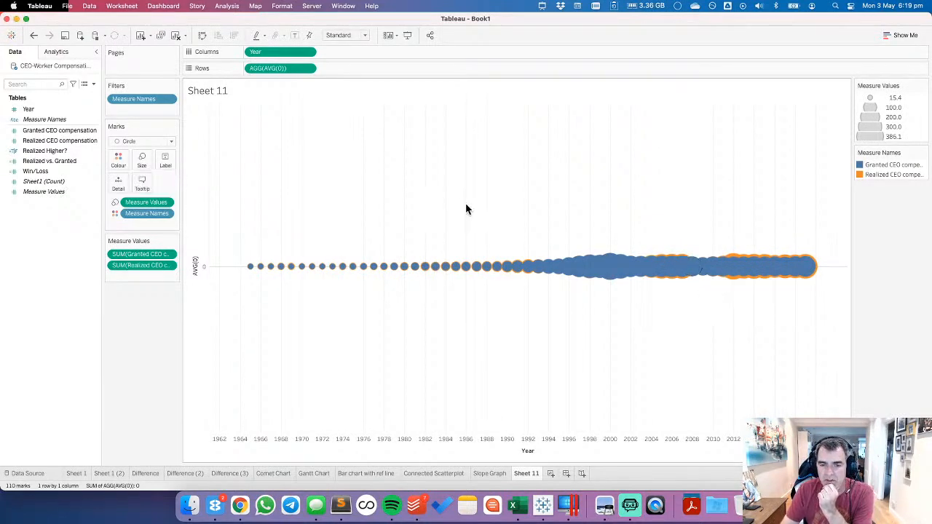
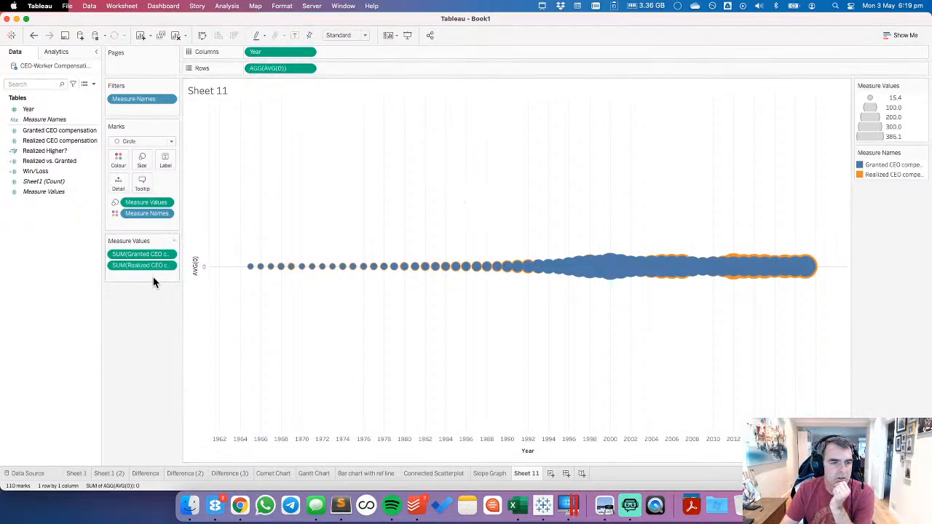
{"action": "left_click", "coordinate": [166, 215]}
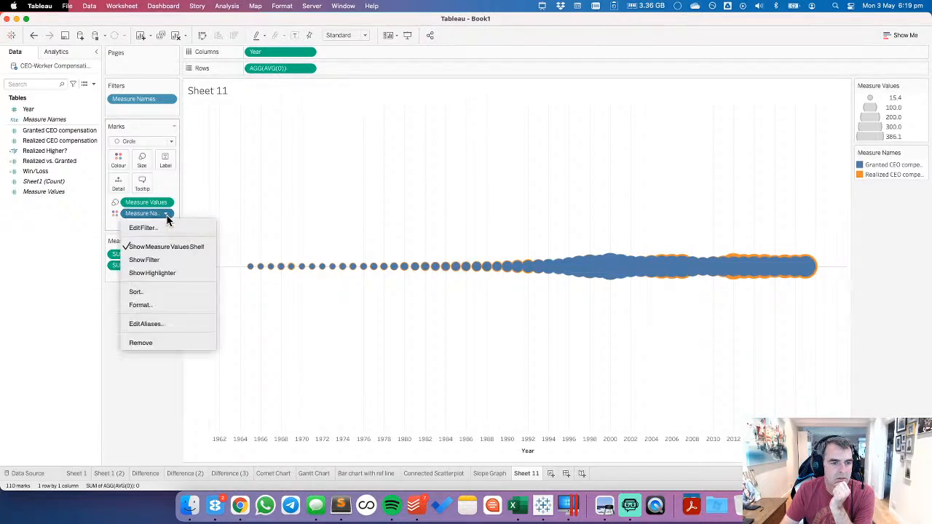
{"action": "left_click", "coordinate": [158, 292]}
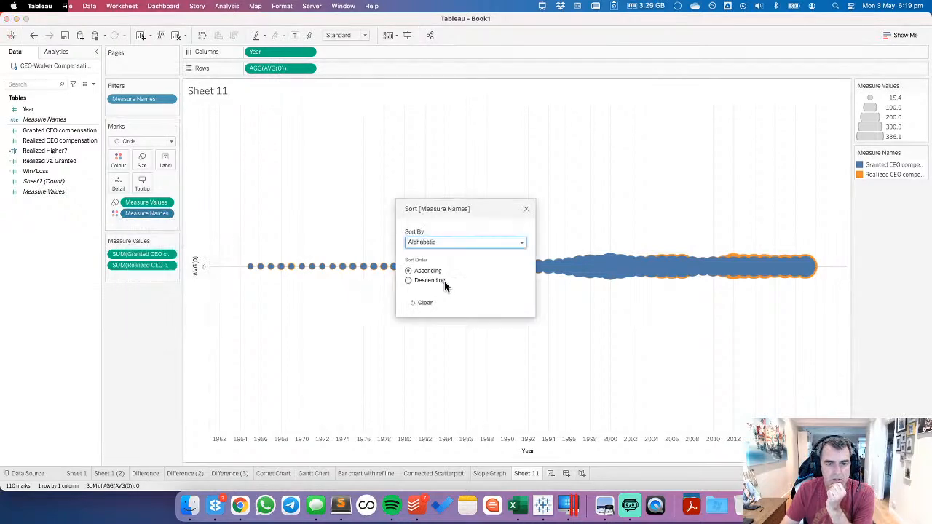
{"action": "left_click", "coordinate": [526, 209]}
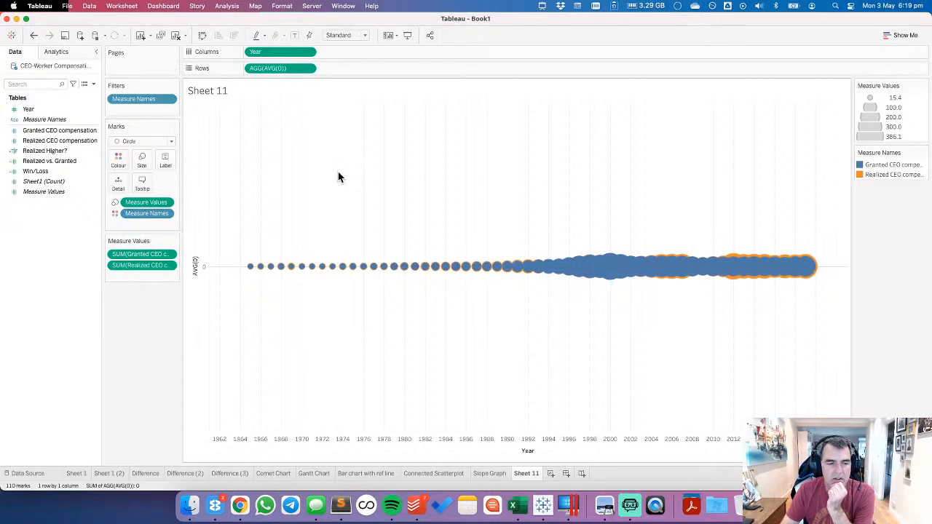
Step: Try the timeline without AVG(0) on the rows and undo the removal
{"action": "left_click", "coordinate": [166, 204]}
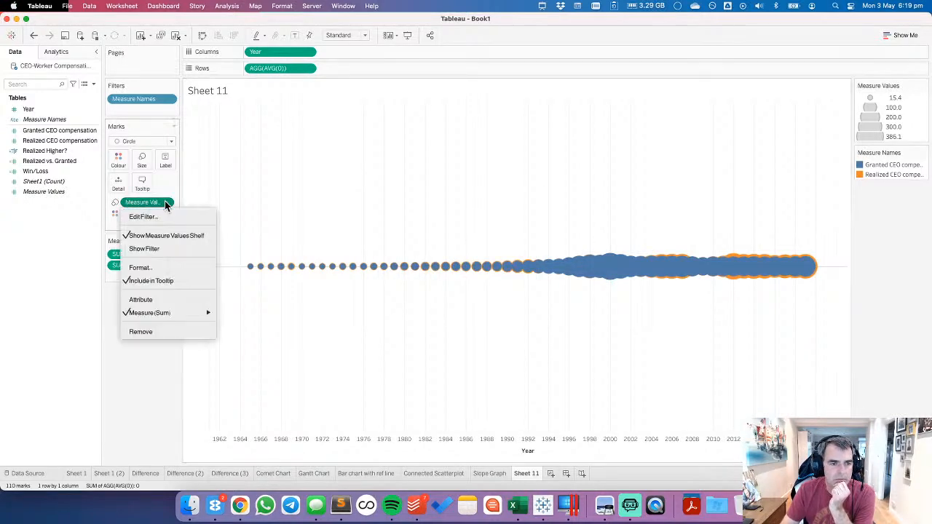
{"action": "left_click", "coordinate": [358, 194]}
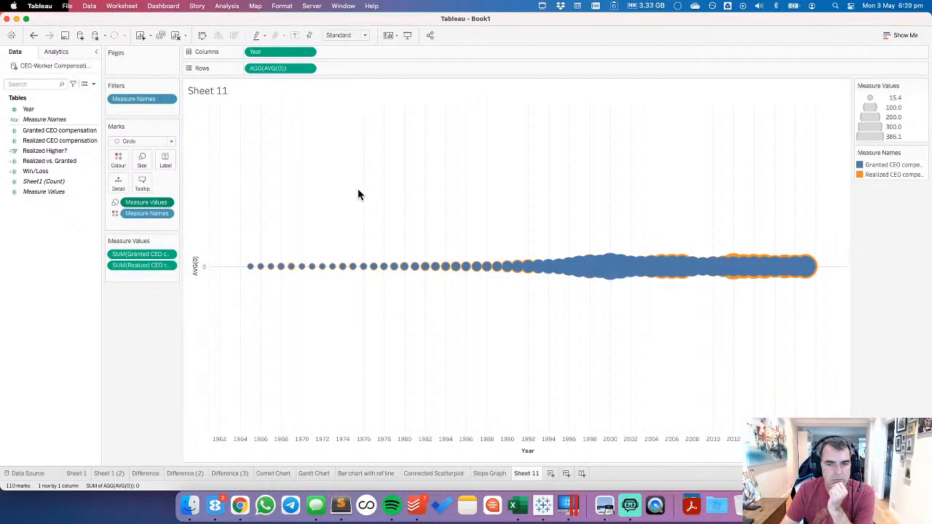
{"action": "left_click_drag", "start_coordinate": [266, 66], "coordinate": [256, 33]}
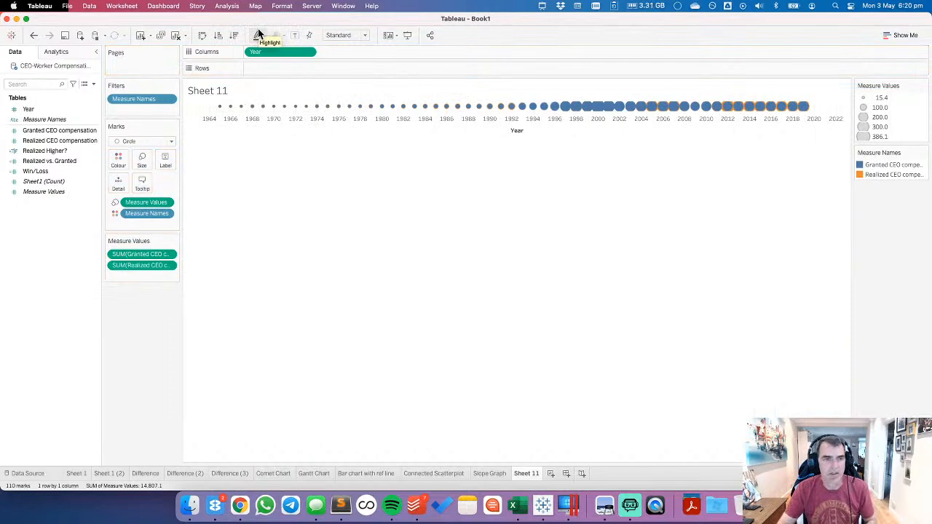
{"action": "left_click", "coordinate": [33, 35]}
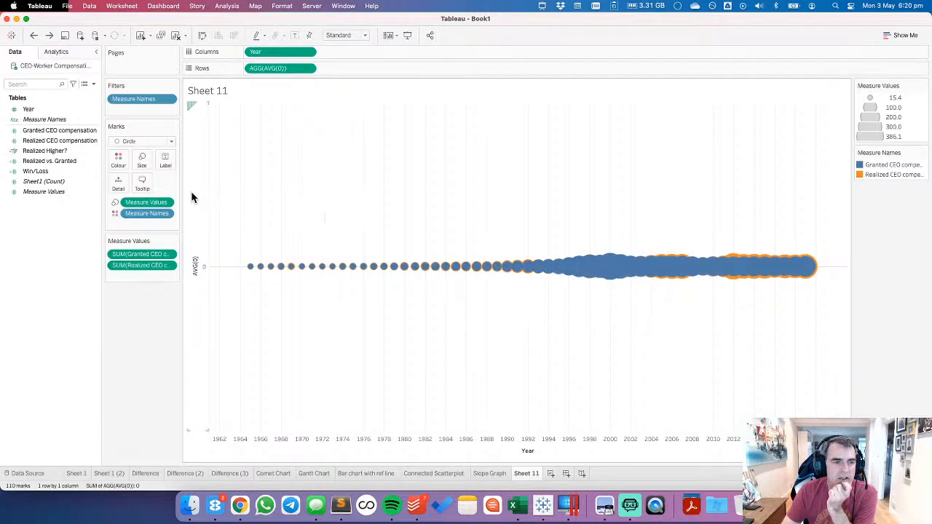
Step: Reduce the colour opacity of the circles so the overlapping granted and realized circles show through each other
{"action": "left_click", "coordinate": [118, 160]}
{"action": "left_click_drag", "start_coordinate": [158, 217], "coordinate": [139, 219]}
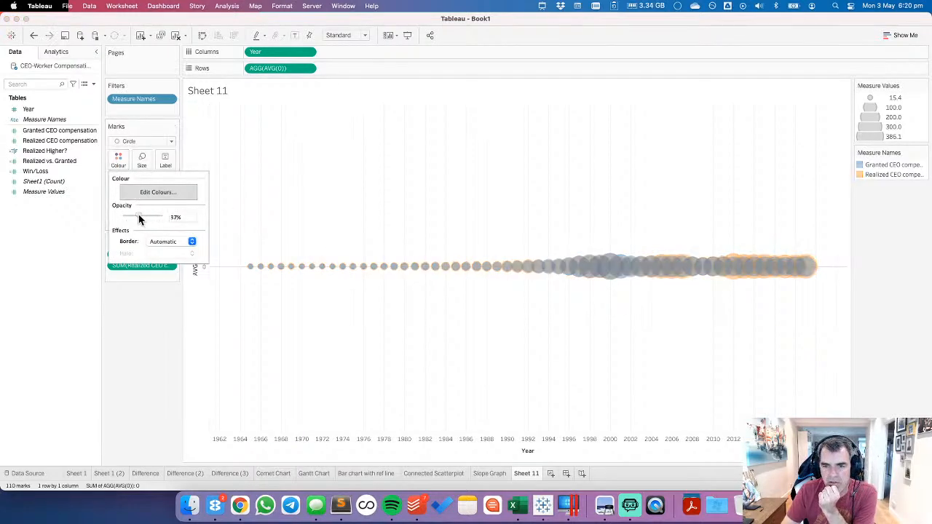
{"action": "left_click", "coordinate": [456, 226]}
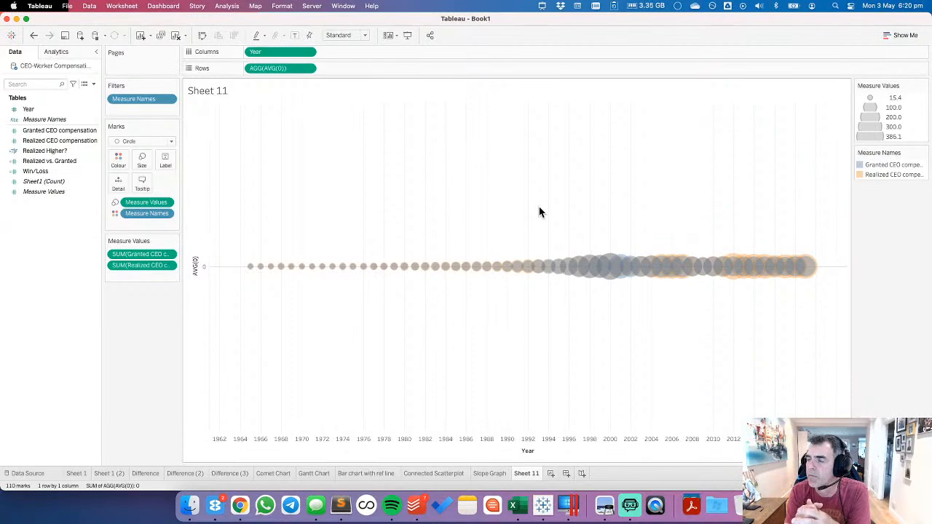
Step: Create a calculated field named Front that begins with IF [Realized CEO compensation]>[Granted CEO compensation]
{"action": "right_click", "coordinate": [68, 251]}
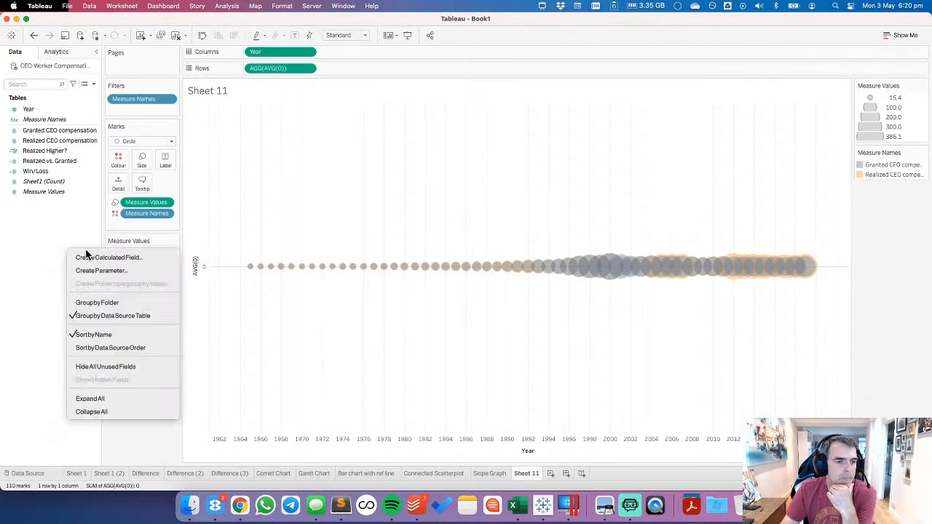
{"action": "left_click", "coordinate": [91, 259]}
{"action": "type", "text": "Front"}
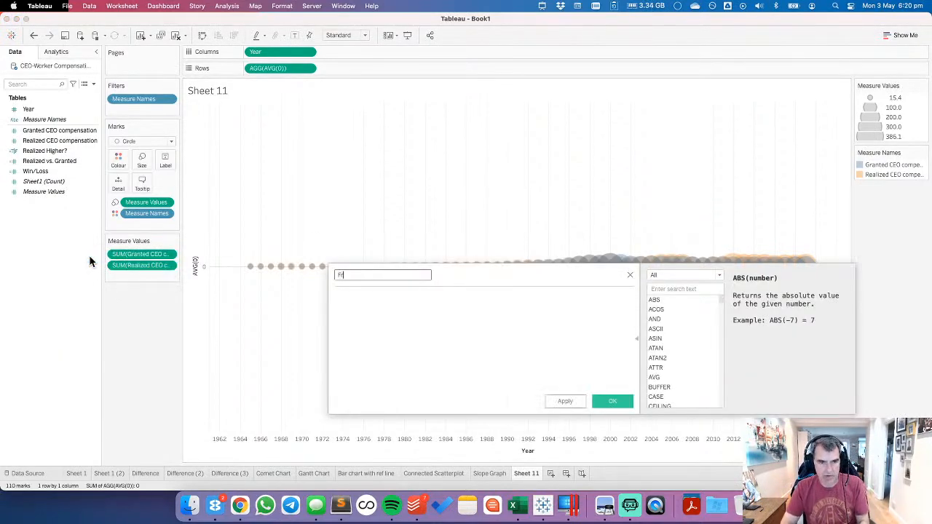
{"action": "key", "text": "Tab"}
{"action": "type", "text": "I"}
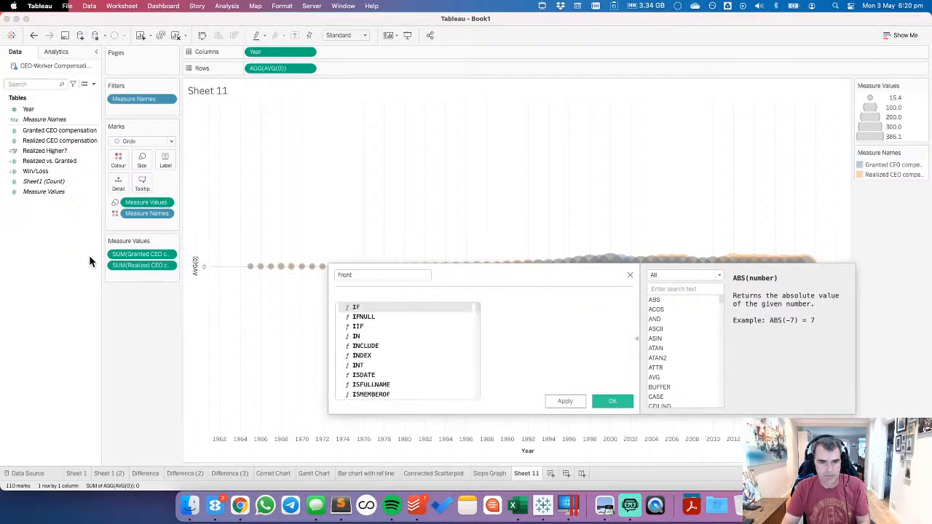
{"action": "type", "text": "F real"}
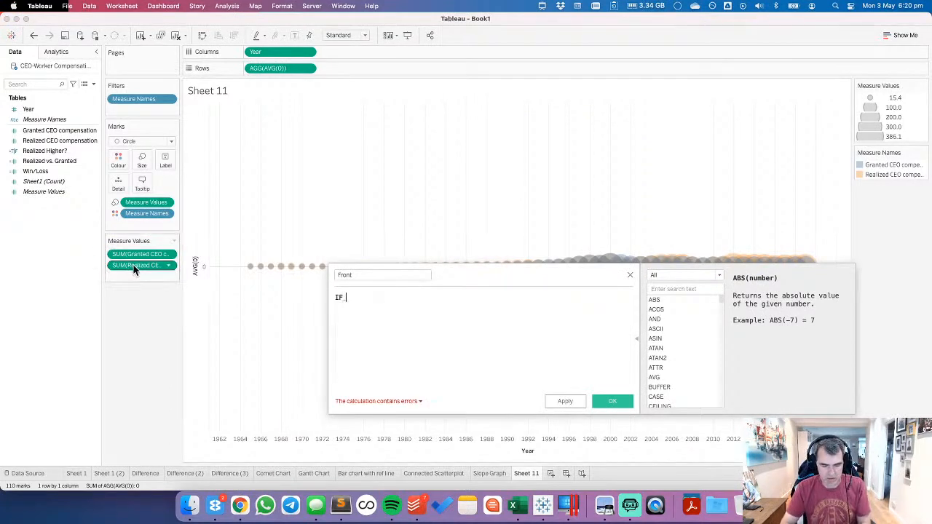
{"action": "key", "text": "Return"}
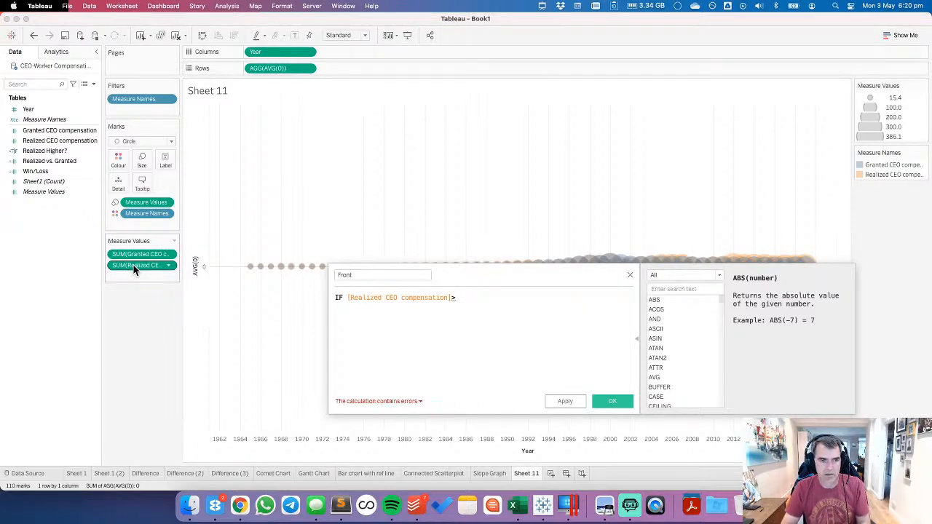
{"action": "type", "text": ">gra"}
{"action": "key", "text": "Return"}
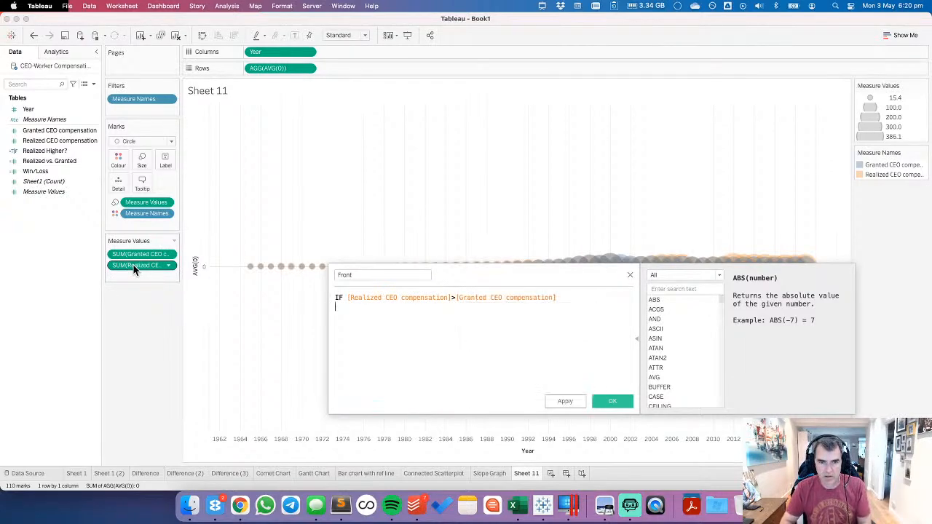
Step: Complete the Front formula with THEN [Granted CEO compensation] ELSE [Realized CEO compensation] END and save the field
{"action": "key", "text": "Return"}
{"action": "type", "text": "THEN gr"}
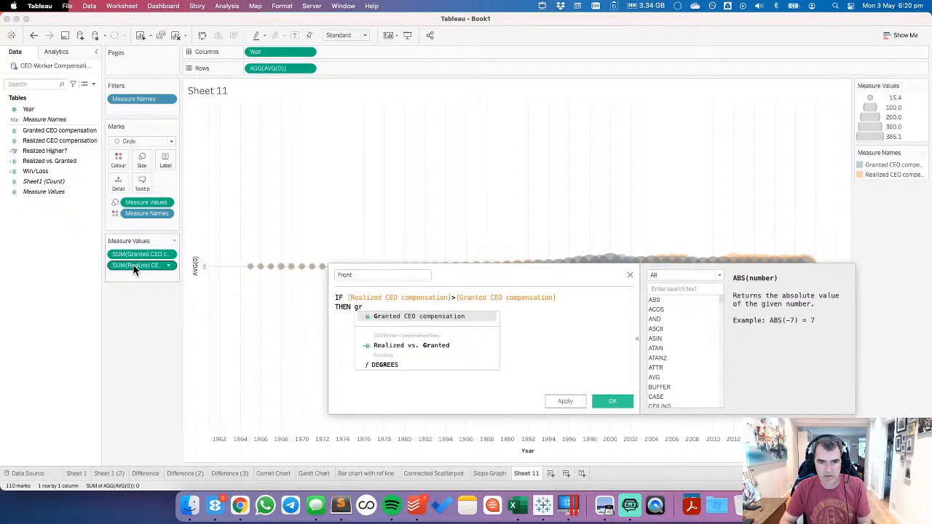
{"action": "key", "text": "Return"}
{"action": "key", "text": "Return"}
{"action": "type", "text": "ELSE re"}
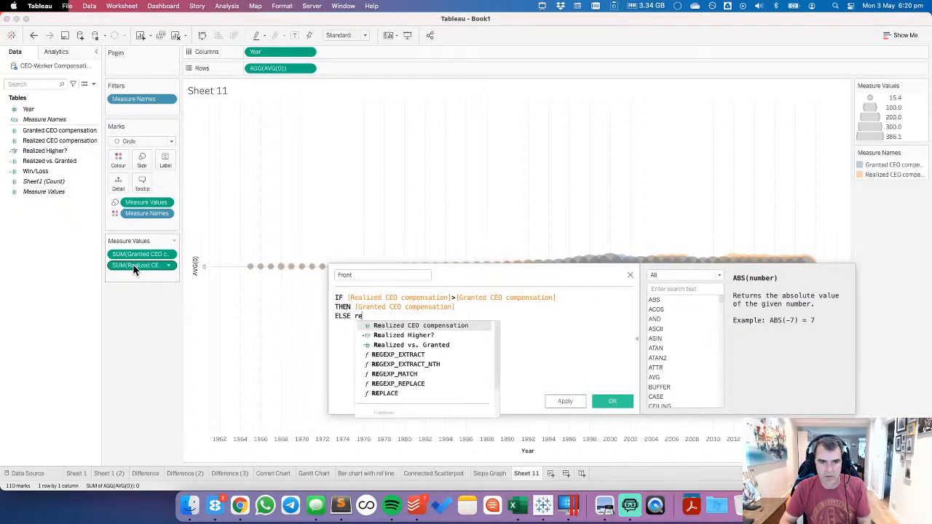
{"action": "key", "text": "Return"}
{"action": "key", "text": "Return"}
{"action": "type", "text": "END"}
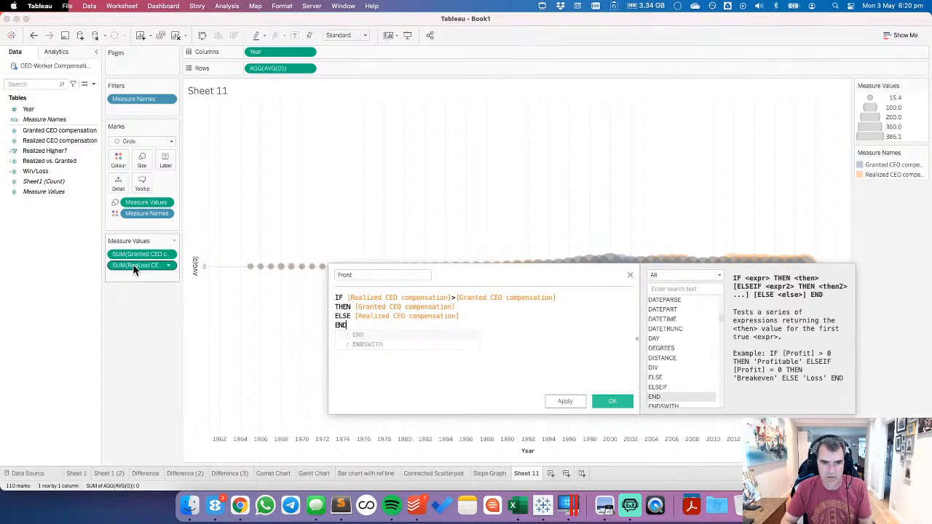
{"action": "left_click", "coordinate": [612, 401]}
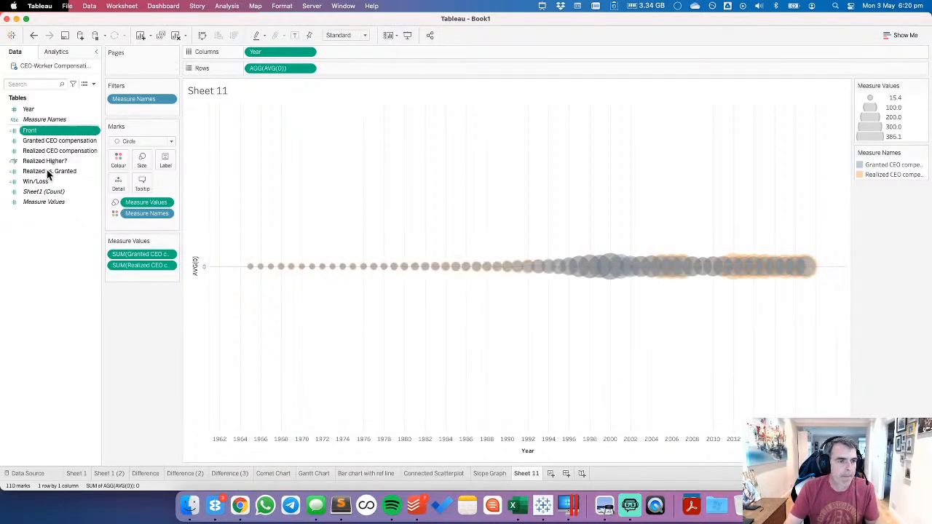
Step: Replace Granted CEO compensation with Front in the Measure Values and duplicate the Front field
{"action": "left_click_drag", "start_coordinate": [47, 131], "coordinate": [141, 262]}
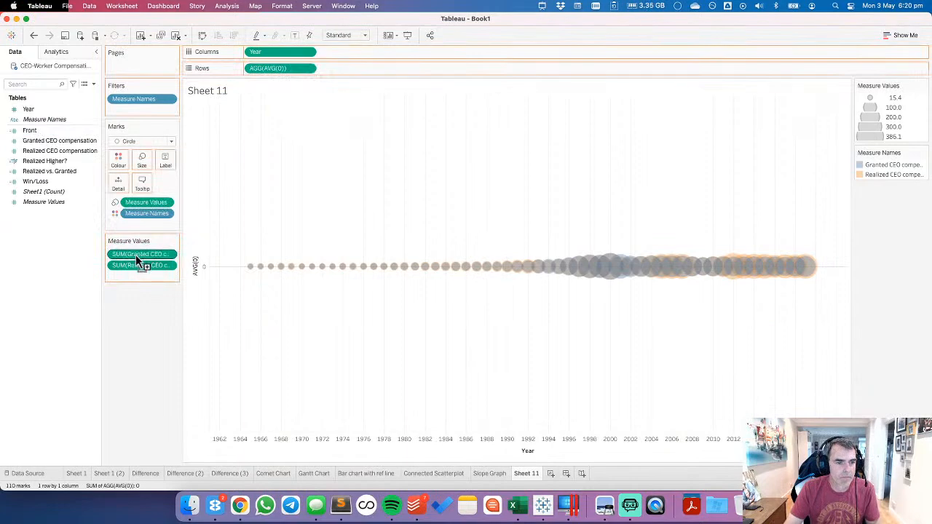
{"action": "right_click", "coordinate": [32, 253]}
{"action": "right_click", "coordinate": [45, 132]}
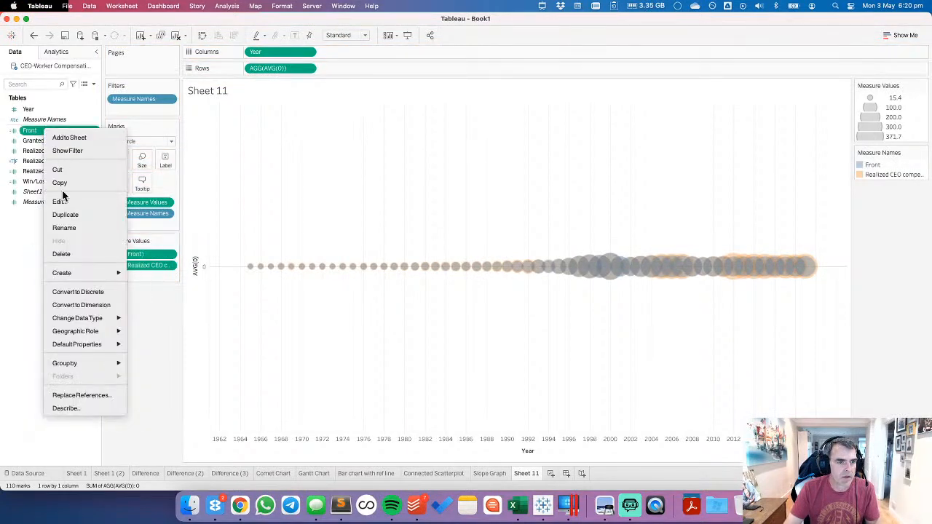
{"action": "left_click", "coordinate": [64, 215]}
Step: Rename the duplicated Front field Back and change its condition to [Realized CEO compensation]<[Granted CEO compensation]
{"action": "right_click", "coordinate": [49, 142]}
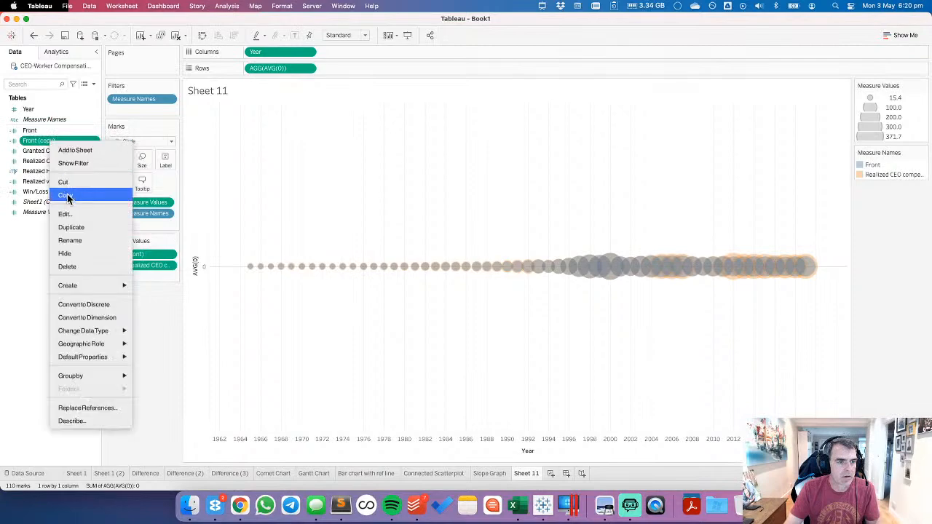
{"action": "left_click", "coordinate": [65, 214]}
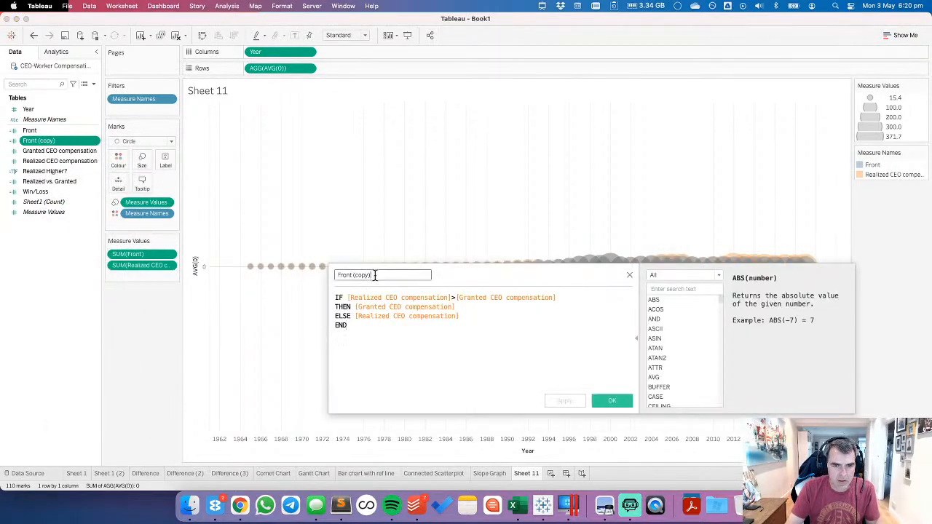
{"action": "type", "text": "Back"}
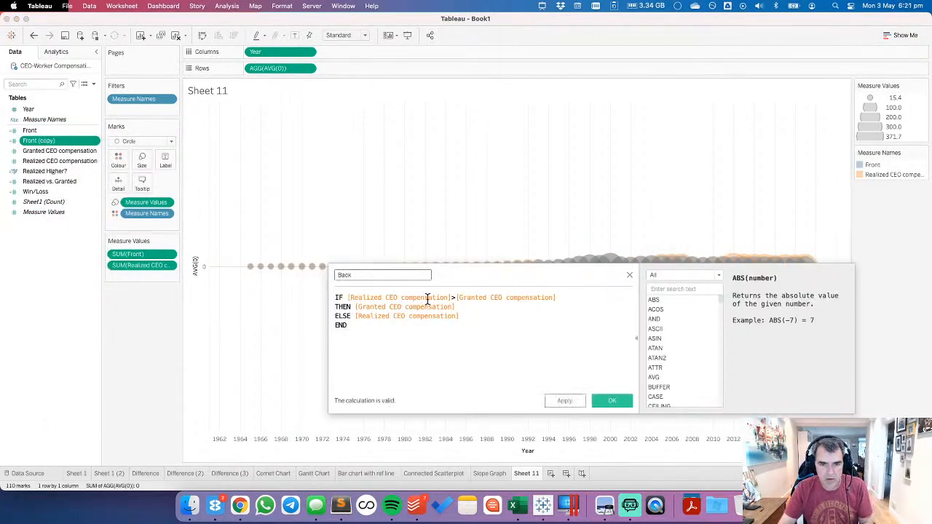
{"action": "left_click", "coordinate": [455, 299]}
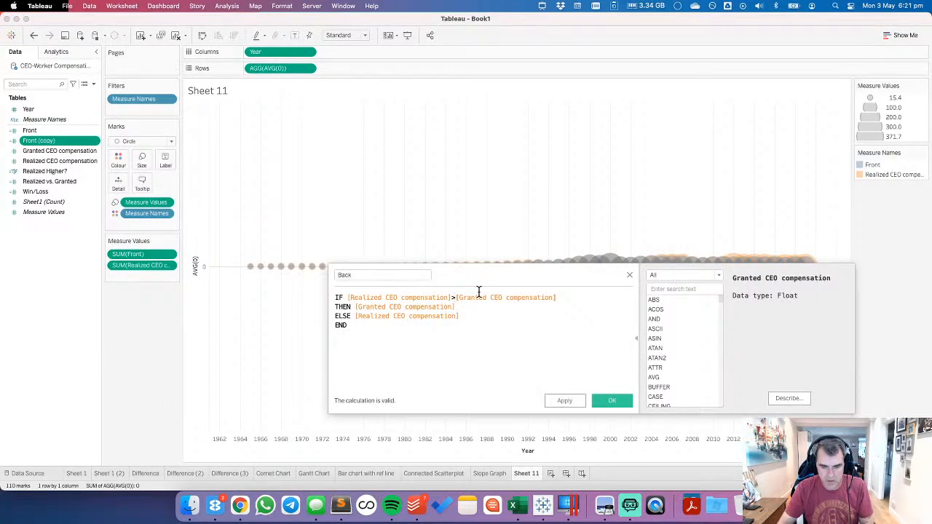
{"action": "left_click", "coordinate": [612, 400]}
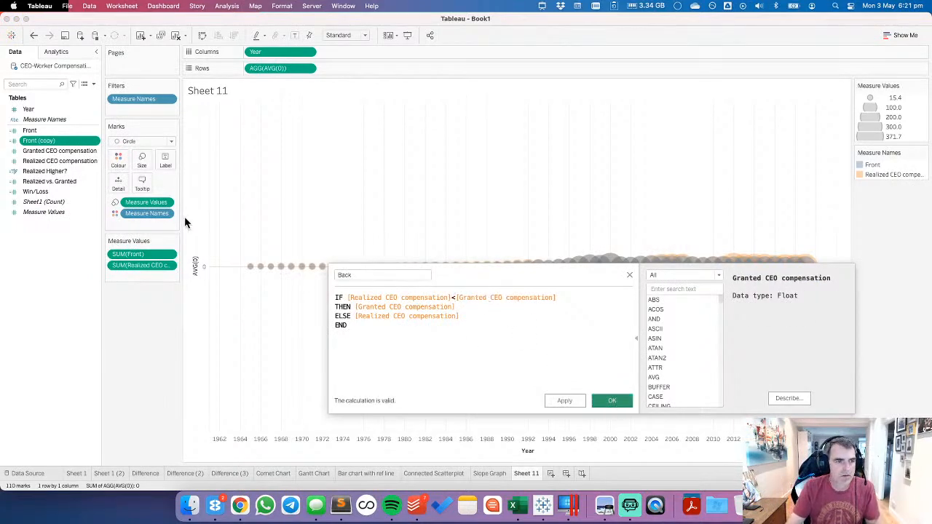
Step: Replace Realized CEO compensation with Back in the Measure Values and set the circles' opacity to 100%
{"action": "left_click_drag", "start_coordinate": [109, 220], "coordinate": [127, 266]}
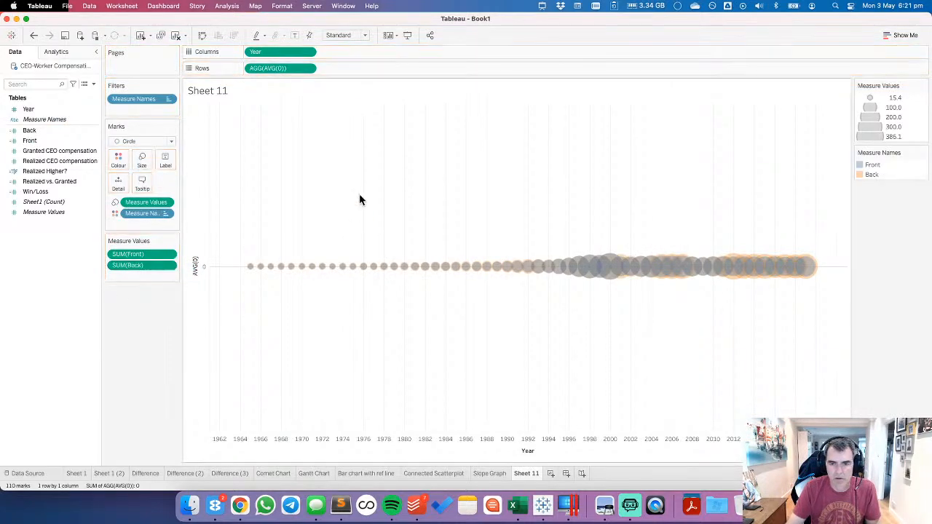
{"action": "left_click", "coordinate": [118, 162]}
{"action": "left_click_drag", "start_coordinate": [148, 219], "coordinate": [209, 218]}
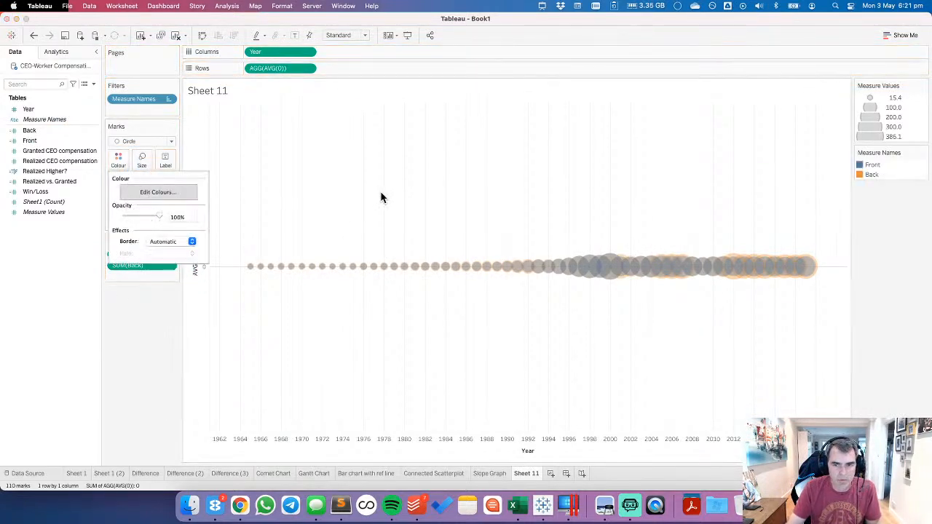
{"action": "left_click", "coordinate": [381, 196]}
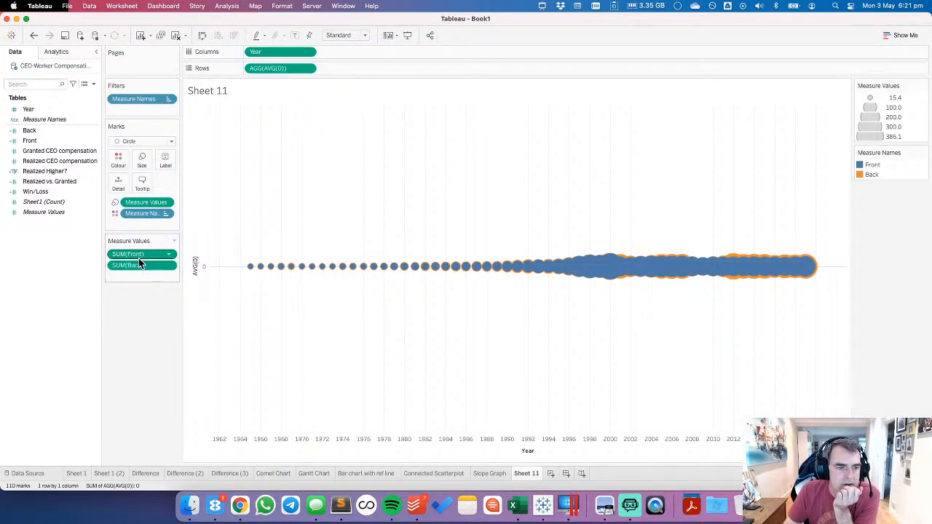
Step: Try to reorder Front and Back within the Measure Values and check the circles around 2000
{"action": "mouse_move", "coordinate": [137, 260]}
{"action": "left_mouse_down"}
{"action": "mouse_move", "coordinate": [137, 275]}
{"action": "mouse_move", "coordinate": [136, 251]}
{"action": "left_mouse_up"}
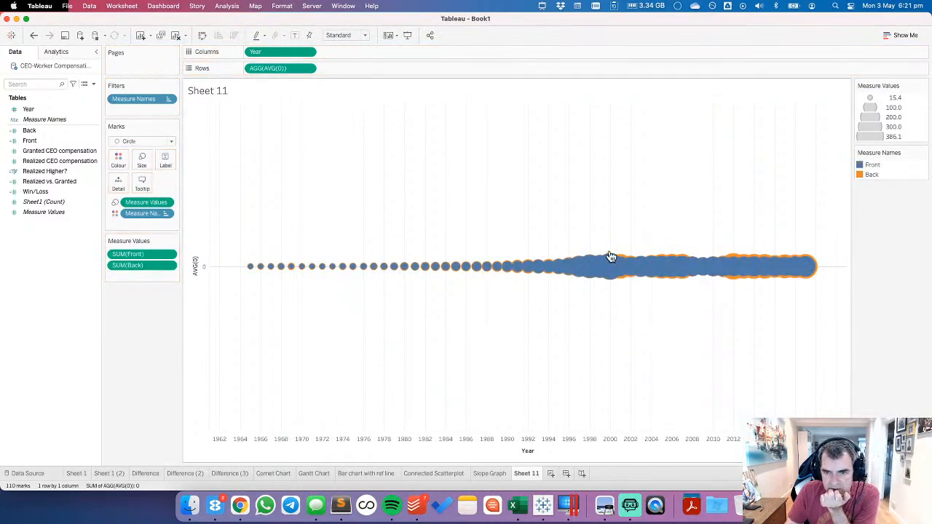
{"action": "mouse_move", "coordinate": [611, 264]}
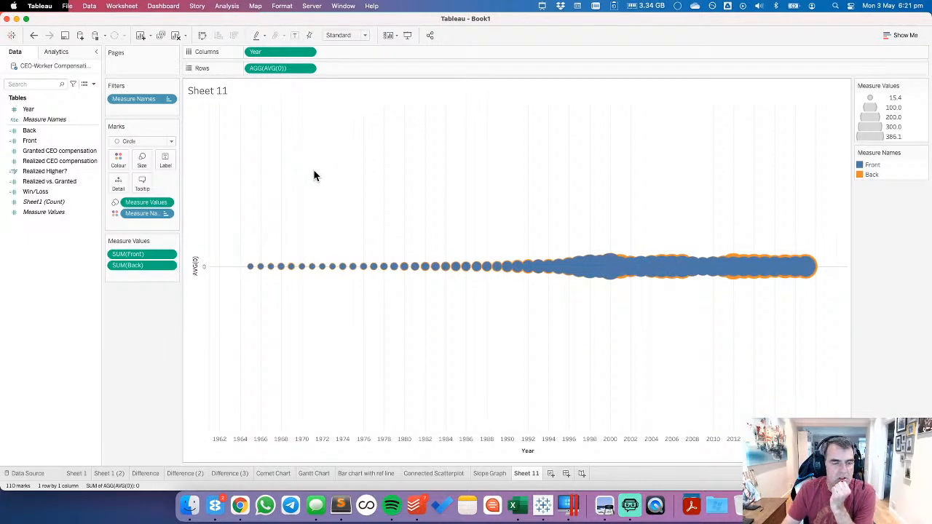
Step: Rename Sheet 11 as Circle Timeline
{"action": "double_click", "coordinate": [532, 475]}
{"action": "type", "text": "Cir"}
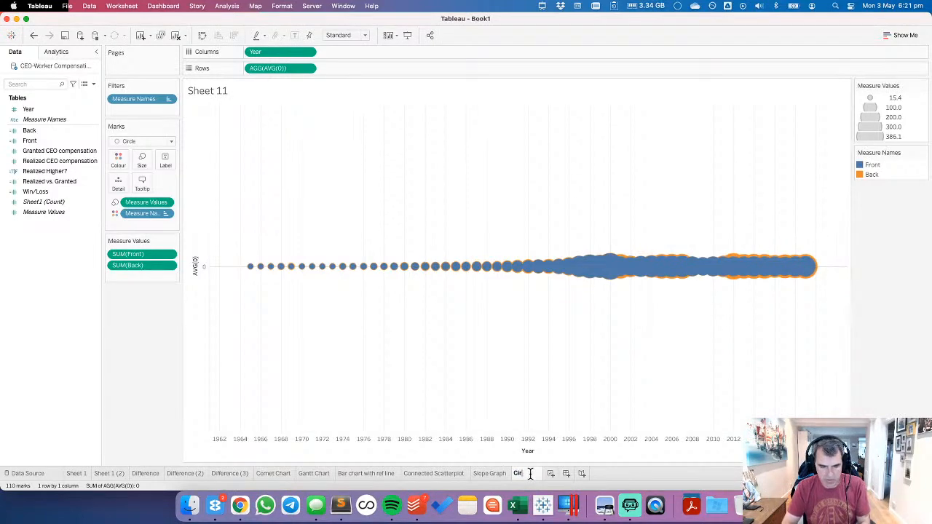
{"action": "type", "text": "cle Timeline"}
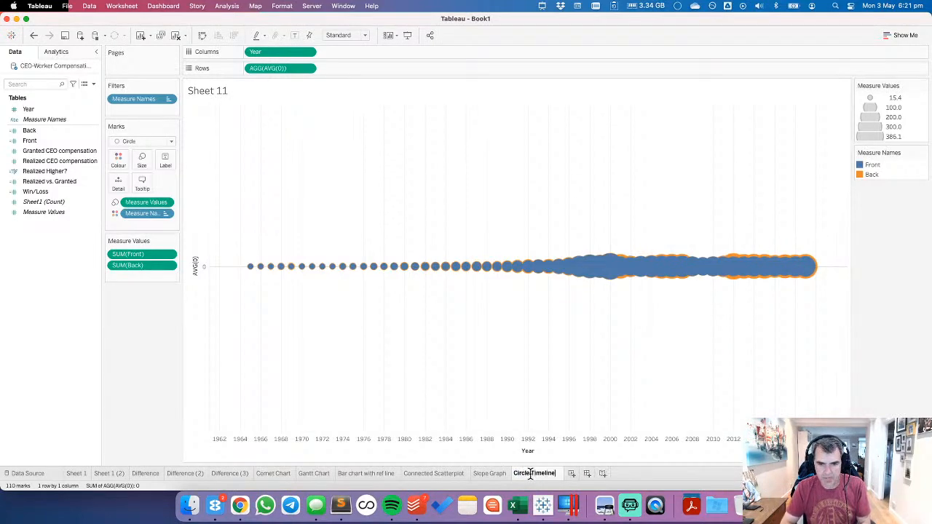
{"action": "key", "text": "Return"}
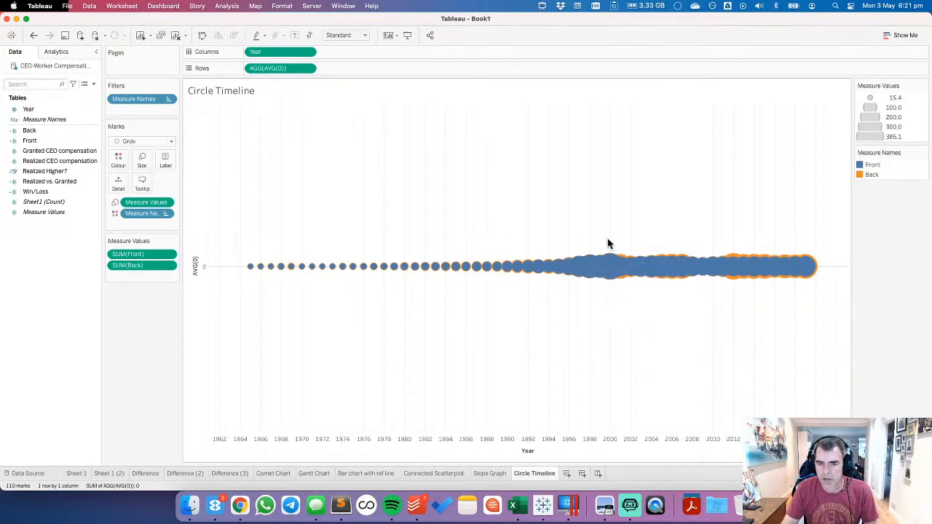
{"action": "left_click", "coordinate": [612, 270]}
{"action": "left_click", "coordinate": [537, 215]}
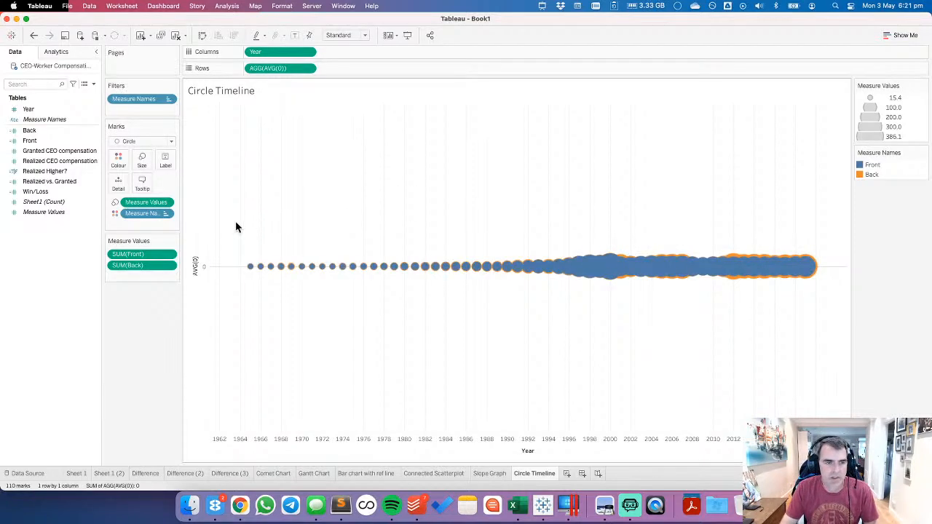
Step: Make the circle sizes vary by range, with a slightly larger smallest size and a slightly smaller largest size
{"action": "double_click", "coordinate": [916, 139]}
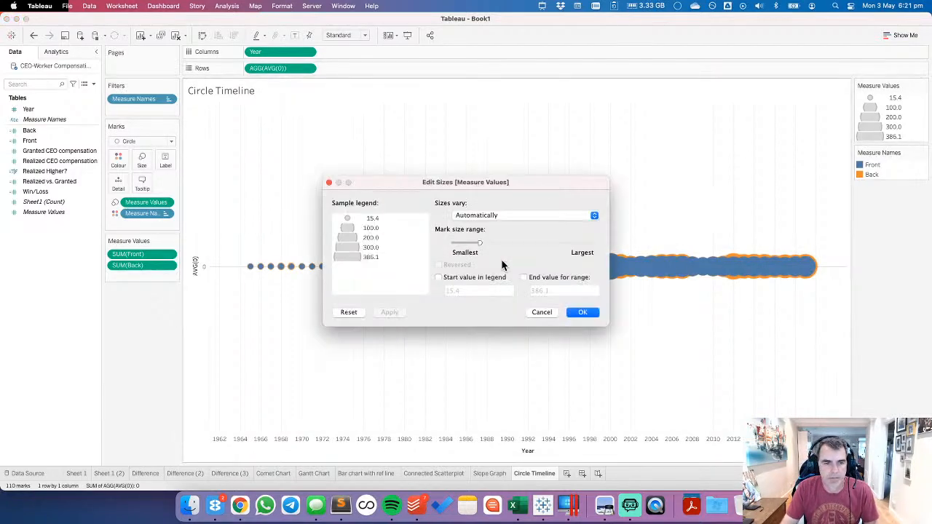
{"action": "left_click", "coordinate": [479, 217]}
{"action": "left_click", "coordinate": [478, 228]}
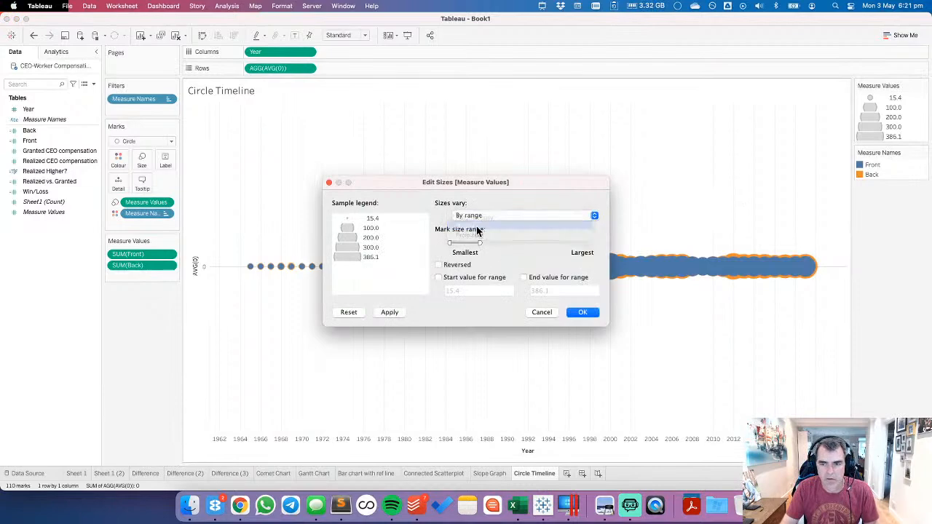
{"action": "left_click_drag", "start_coordinate": [450, 242], "coordinate": [457, 243]}
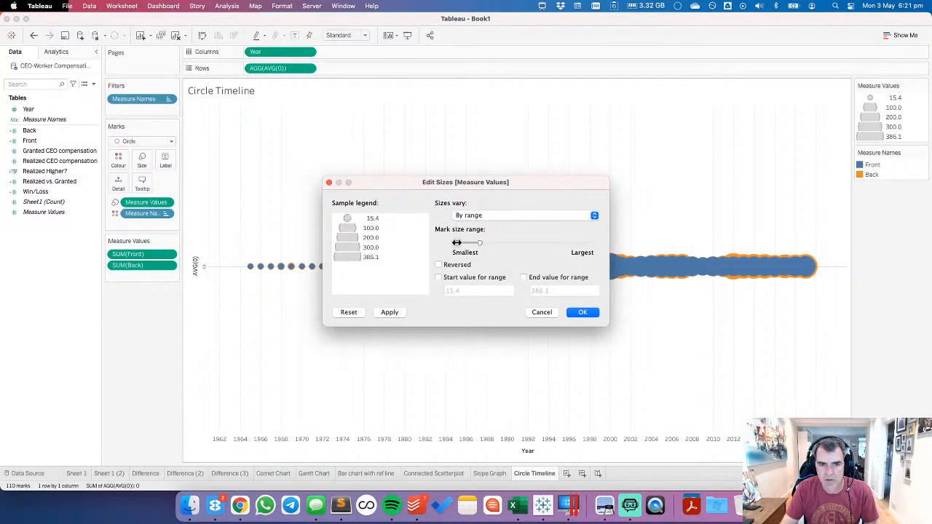
{"action": "left_click", "coordinate": [390, 312]}
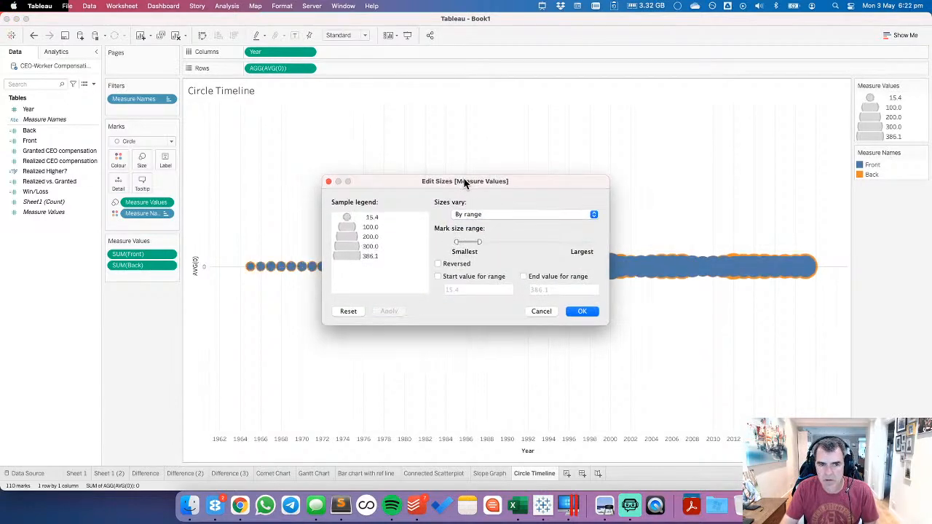
{"action": "left_click_drag", "start_coordinate": [464, 178], "coordinate": [410, 86]}
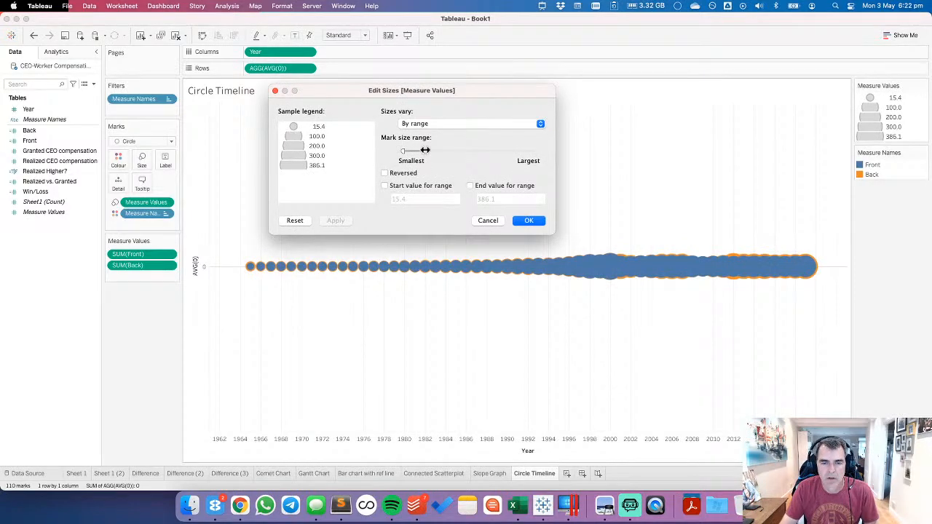
{"action": "left_click_drag", "start_coordinate": [425, 150], "coordinate": [421, 150]}
{"action": "left_click", "coordinate": [334, 221]}
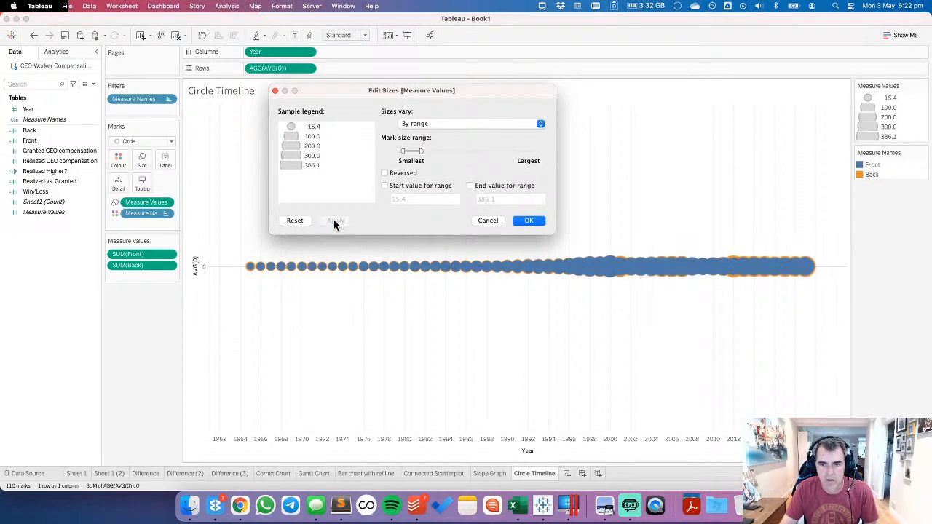
Step: Try reversing the circle size range, then restore the normal order and accept the size settings
{"action": "left_click", "coordinate": [386, 174]}
{"action": "left_click", "coordinate": [337, 221]}
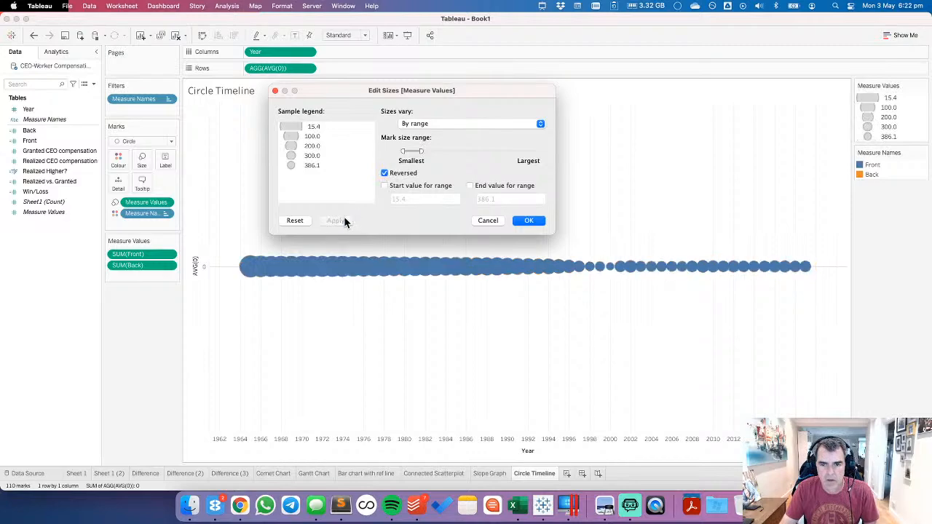
{"action": "left_click", "coordinate": [386, 174]}
{"action": "left_click", "coordinate": [338, 221]}
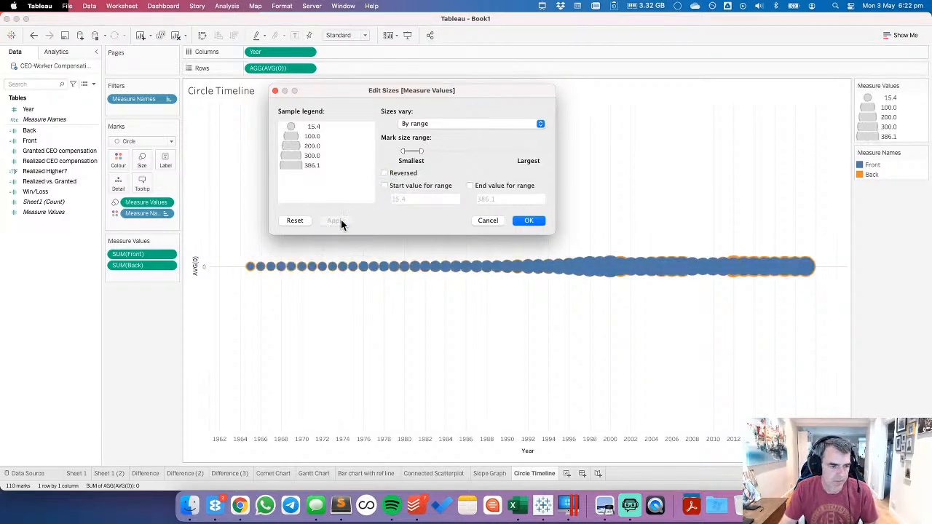
{"action": "left_click", "coordinate": [536, 223]}
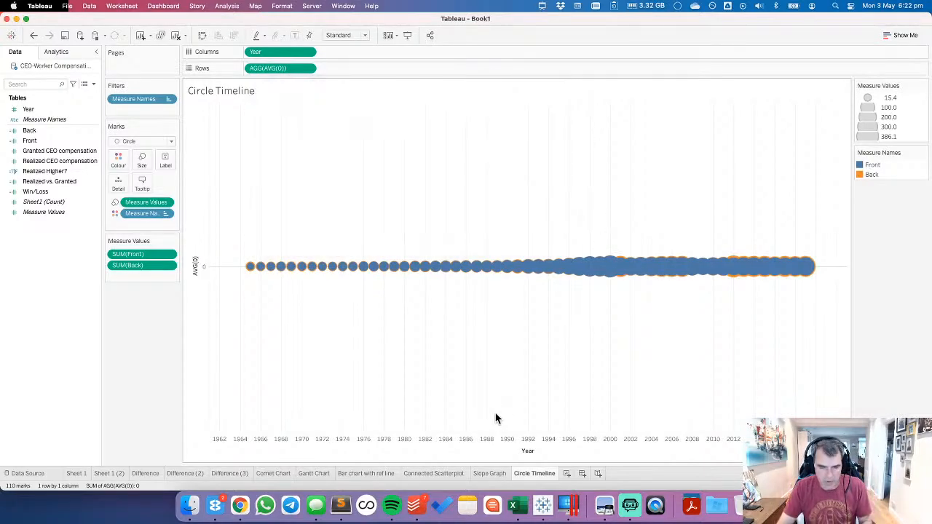
Step: Switch to Chrome and look through the Data Viz Project's Trend over time charts for another chart idea
{"action": "key", "text": "super+Tab"}
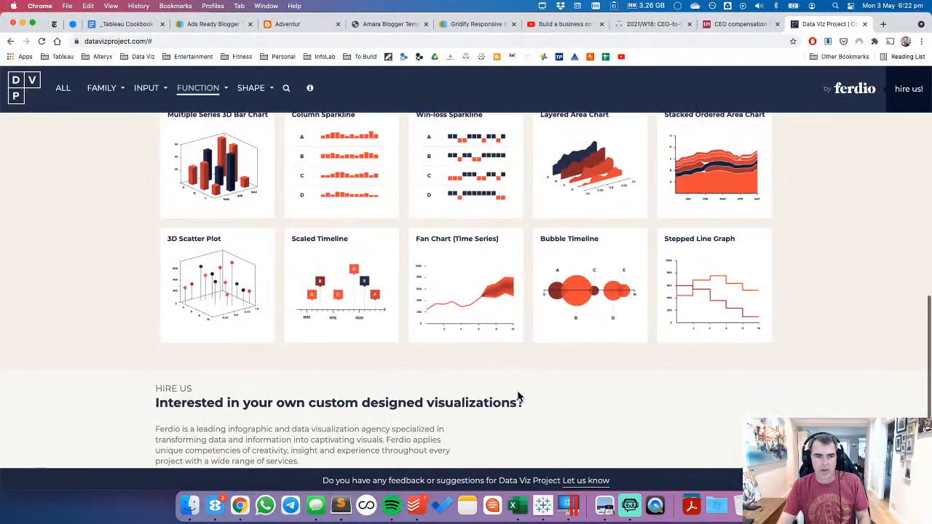
{"action": "scroll", "coordinate": [522, 374], "scroll_direction": "up", "scroll_amount": 15}
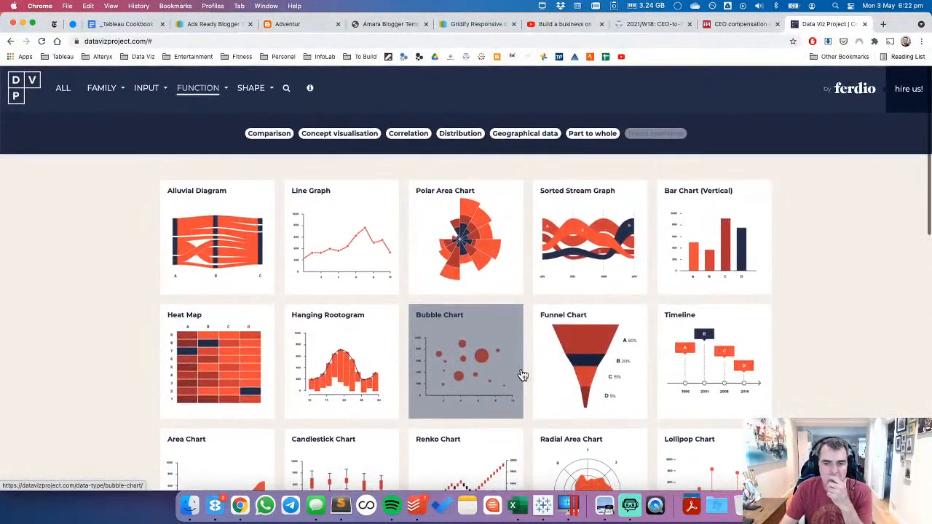
{"action": "scroll", "coordinate": [521, 375], "scroll_direction": "down", "scroll_amount": 2}
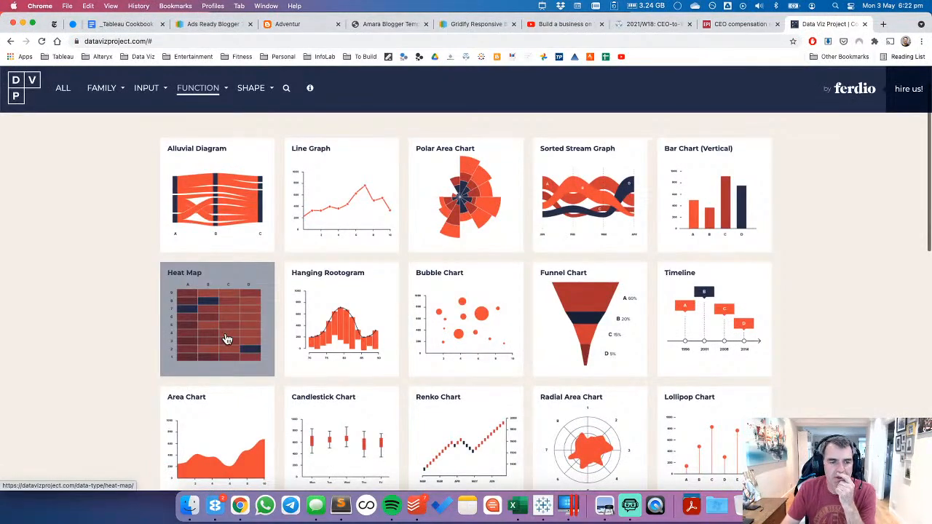
{"action": "scroll", "coordinate": [227, 340], "scroll_direction": "down", "scroll_amount": 4}
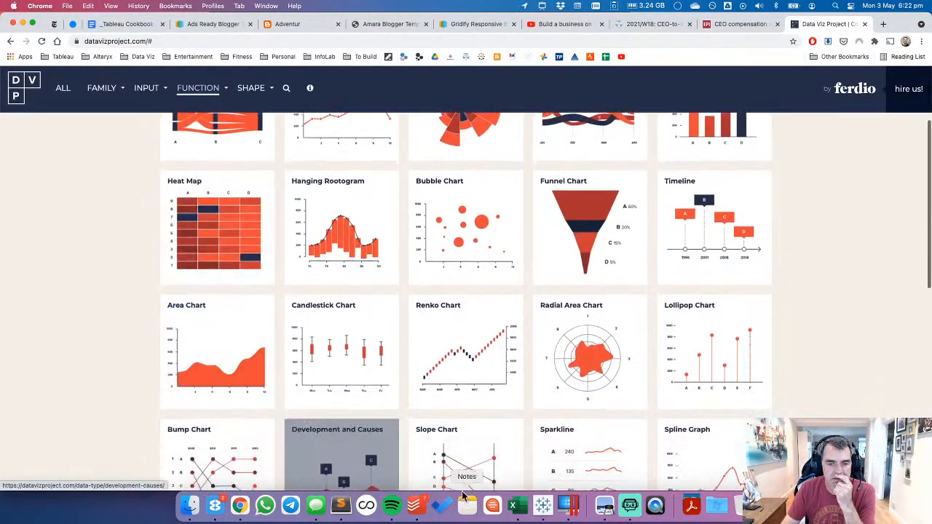
Step: Return to Tableau and create a new worksheet with Year as a discrete field on Columns
{"action": "left_click", "coordinate": [542, 504]}
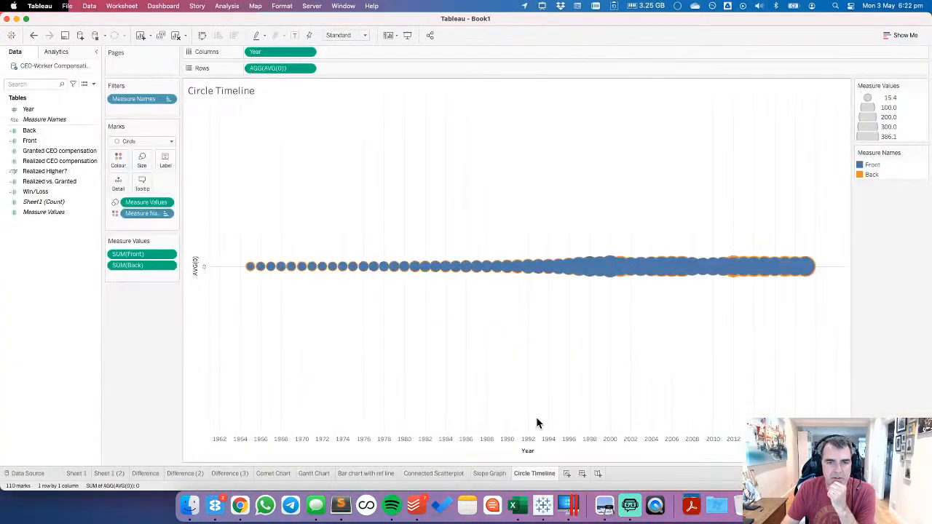
{"action": "left_click", "coordinate": [567, 473]}
{"action": "left_click_drag", "start_coordinate": [29, 109], "coordinate": [308, 56]}
{"action": "left_click", "coordinate": [307, 52]}
{"action": "left_click", "coordinate": [288, 198]}
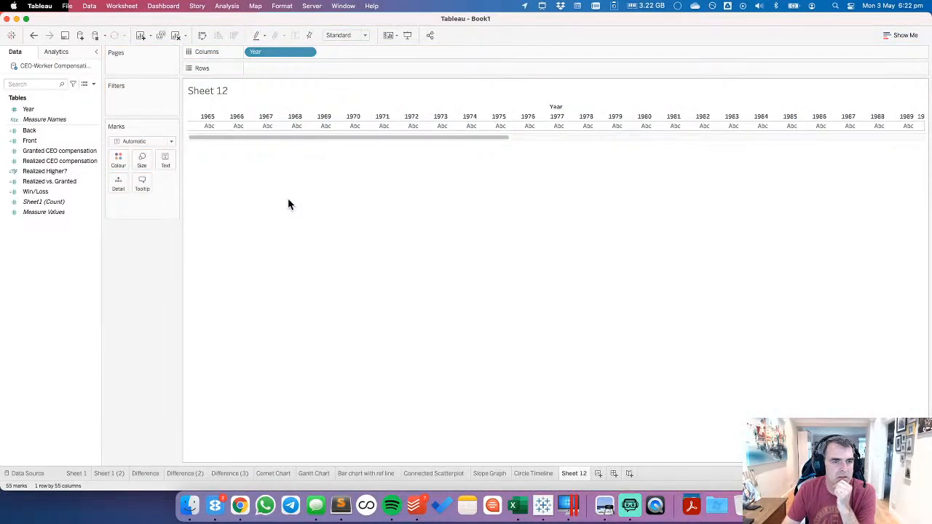
Step: Build a heatmap fitted to width, coloured by Granted and Realized CEO compensation with one row per measure
{"action": "left_click_drag", "start_coordinate": [29, 151], "coordinate": [114, 165]}
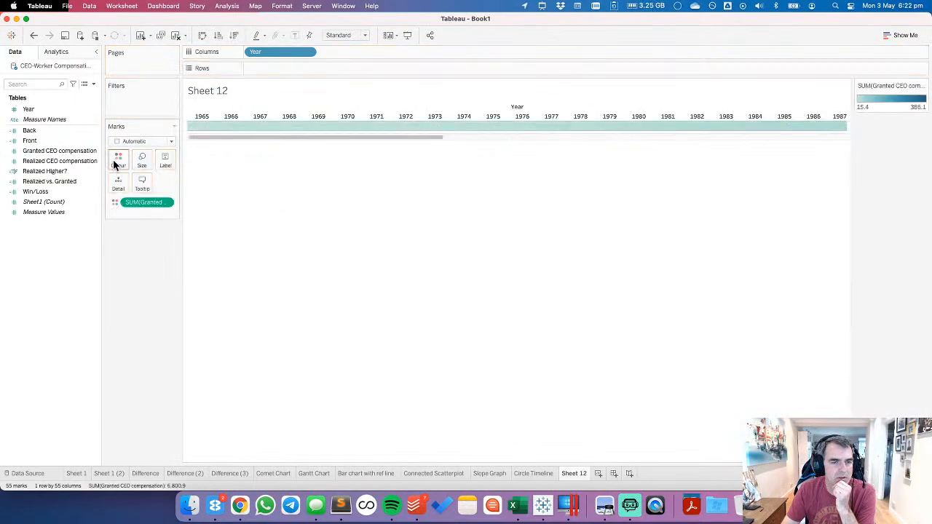
{"action": "left_click", "coordinate": [346, 35]}
{"action": "key", "text": "Return"}
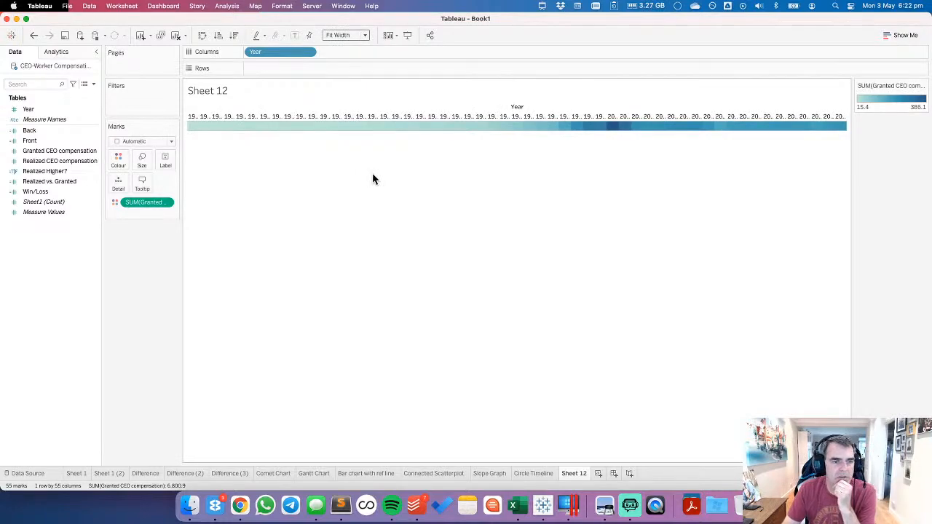
{"action": "left_click", "coordinate": [53, 161]}
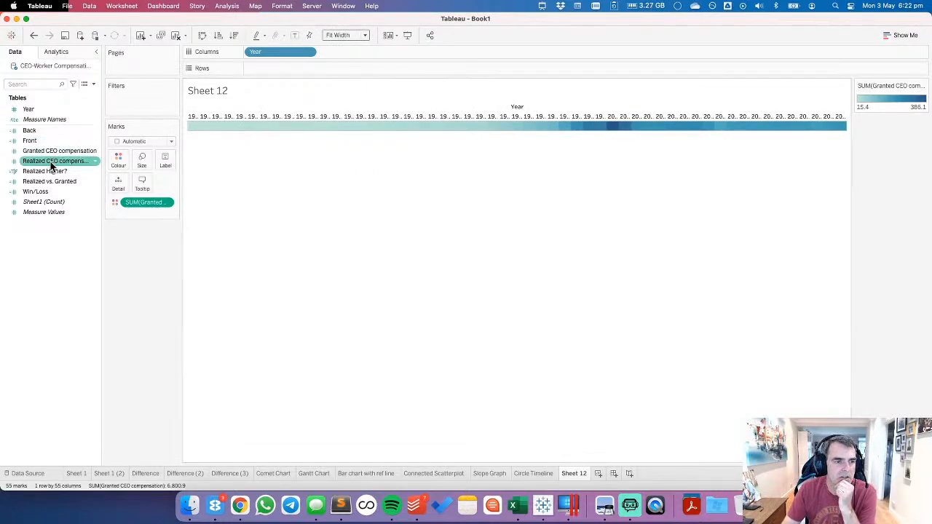
{"action": "left_click_drag", "start_coordinate": [51, 163], "coordinate": [222, 124]}
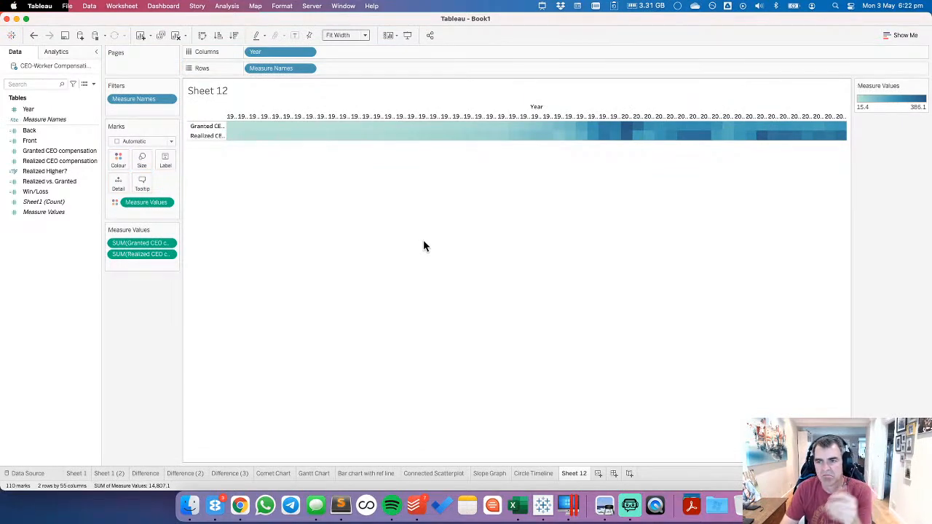
Step: Remove the Measure Names rows and replace the Measure Values colouring with Realized vs. Granted
{"action": "left_click", "coordinate": [72, 152]}
{"action": "left_click_drag", "start_coordinate": [282, 68], "coordinate": [231, 20]}
{"action": "left_click_drag", "start_coordinate": [145, 201], "coordinate": [83, 260]}
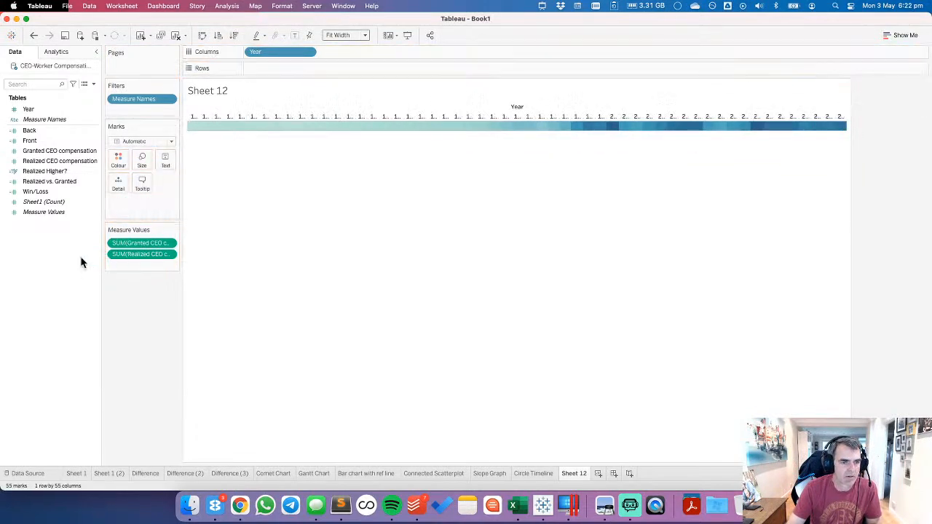
{"action": "left_click", "coordinate": [60, 191]}
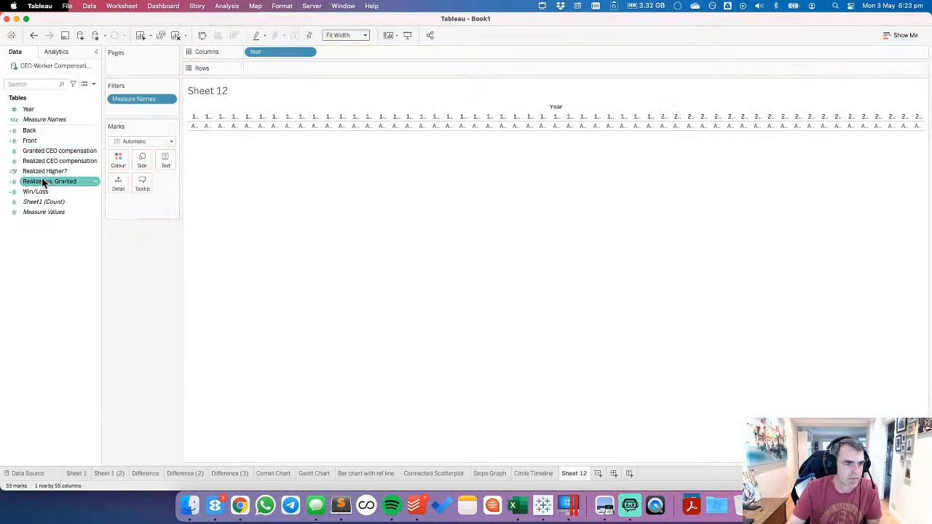
{"action": "left_click_drag", "start_coordinate": [42, 184], "coordinate": [123, 163]}
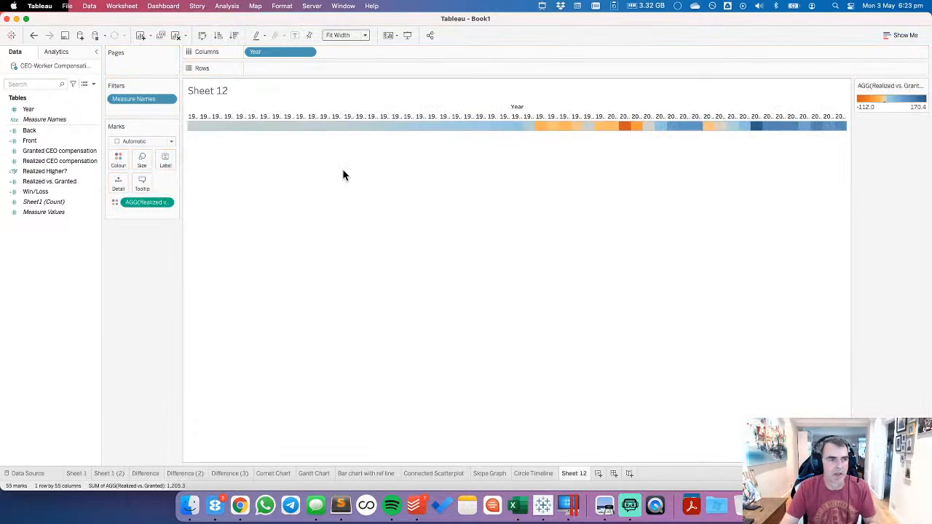
Step: Rename Sheet 12 as Heatmap
{"action": "double_click", "coordinate": [574, 474]}
{"action": "type", "text": "Heatmap"}
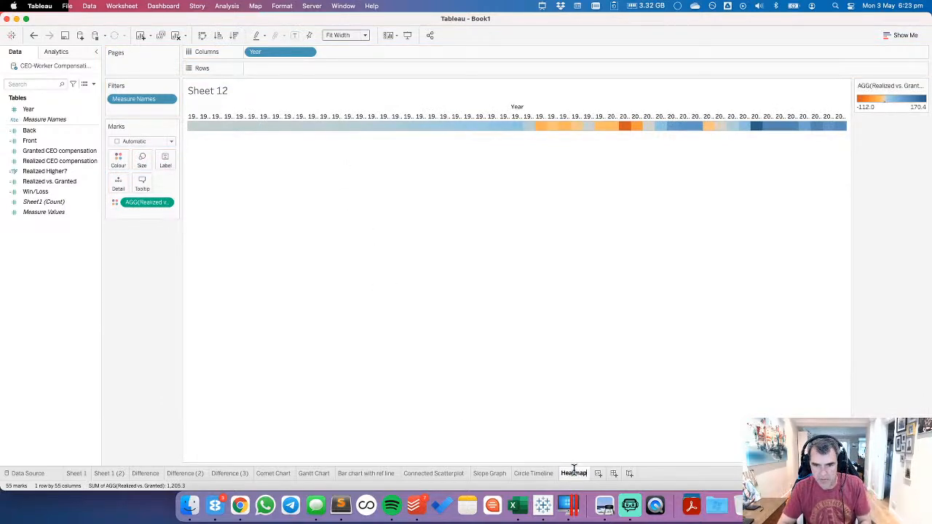
{"action": "key", "text": "Return"}
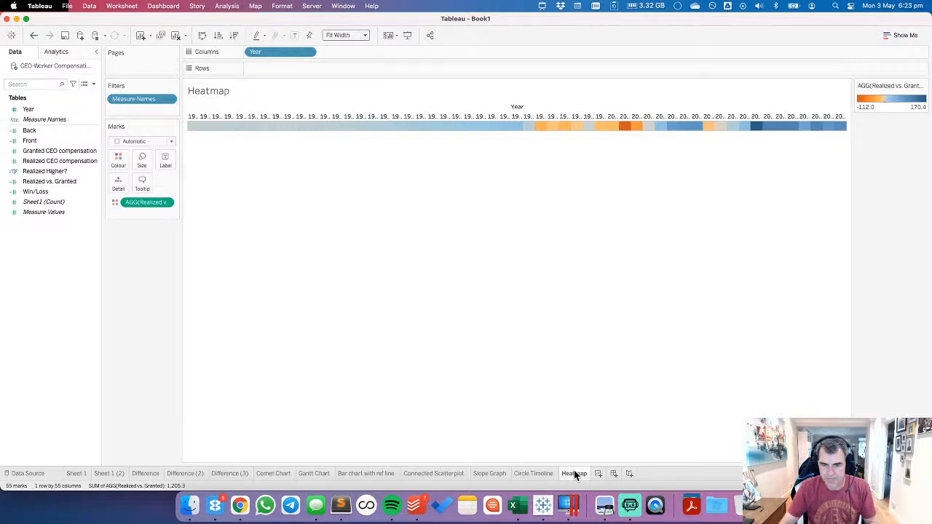
Step: Switch to Chrome and review the full list of Trend over time charts for further chart types to try
{"action": "left_click", "coordinate": [240, 506]}
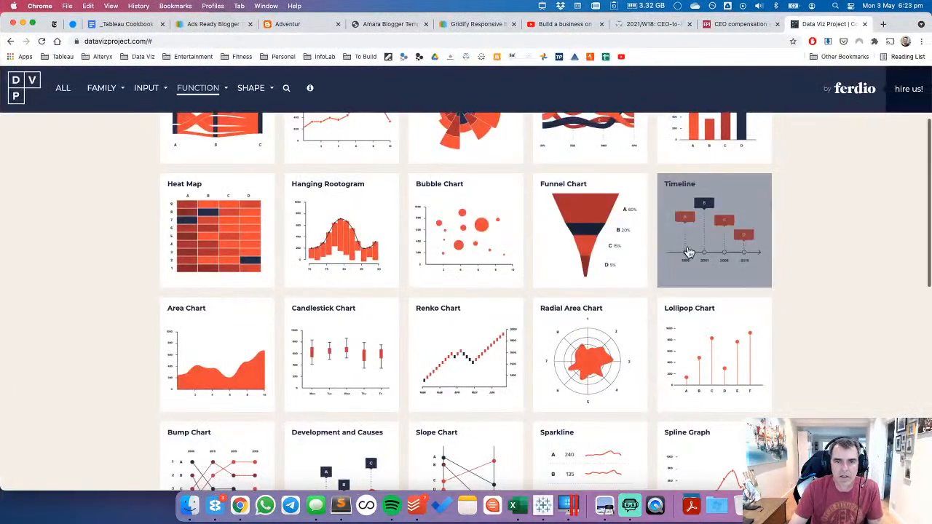
{"action": "scroll", "coordinate": [794, 267], "scroll_direction": "up", "scroll_amount": 1}
{"action": "scroll", "coordinate": [795, 268], "scroll_direction": "up", "scroll_amount": 3}
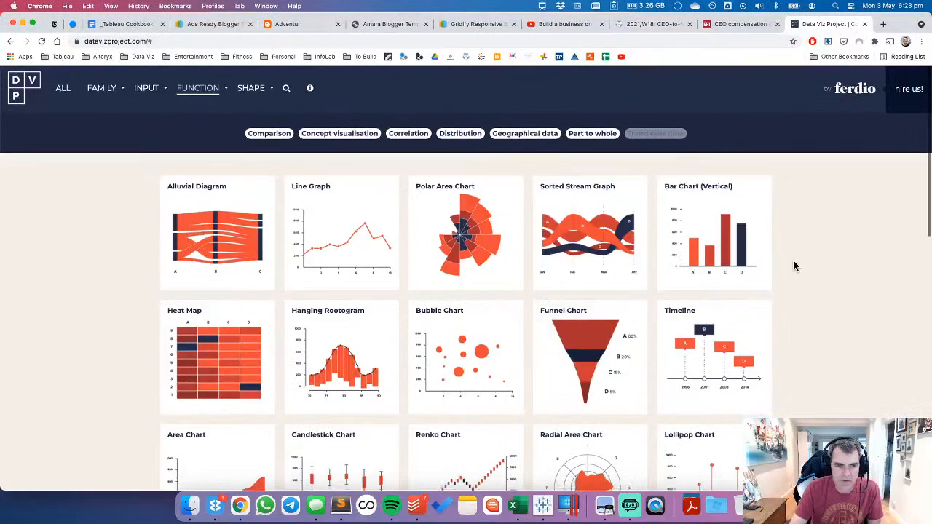
{"action": "scroll", "coordinate": [794, 267], "scroll_direction": "down", "scroll_amount": 2}
{"action": "scroll", "coordinate": [795, 267], "scroll_direction": "down", "scroll_amount": 8}
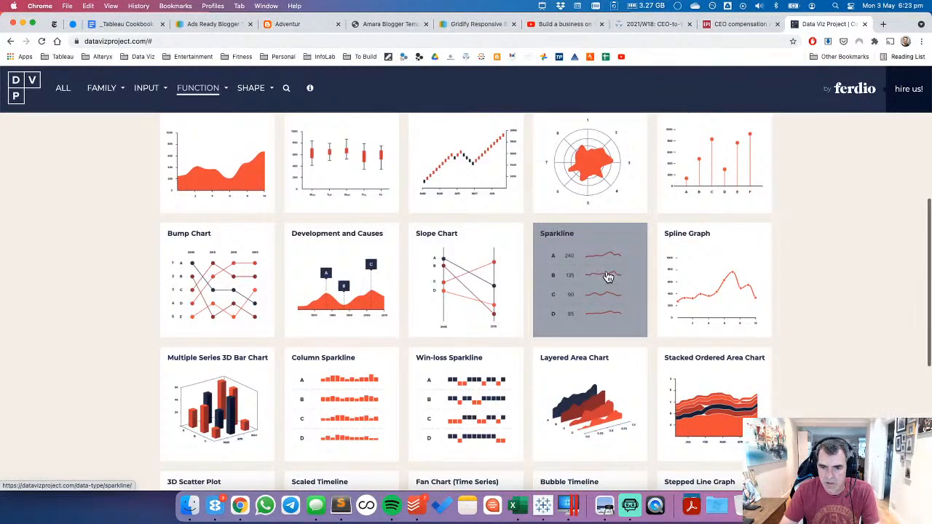
{"action": "scroll", "coordinate": [608, 277], "scroll_direction": "down", "scroll_amount": 5}
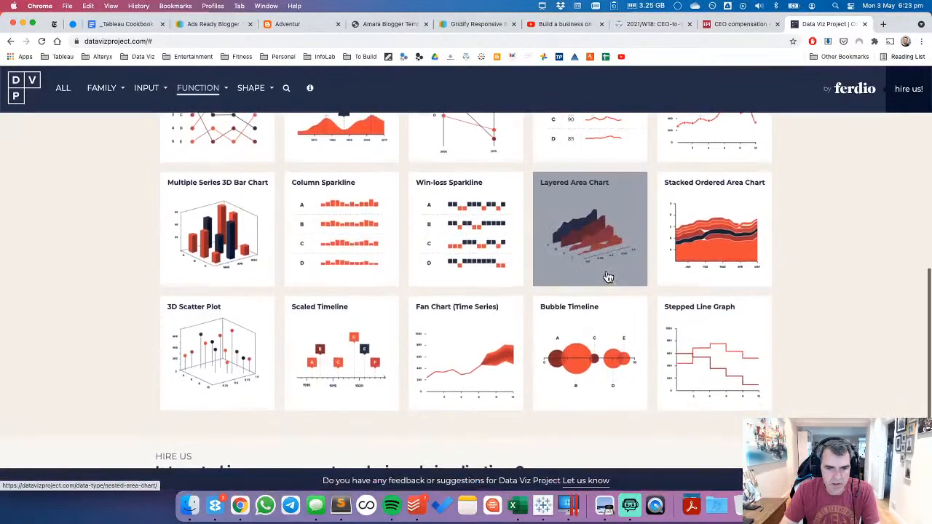
{"action": "scroll", "coordinate": [608, 277], "scroll_direction": "up", "scroll_amount": 15}
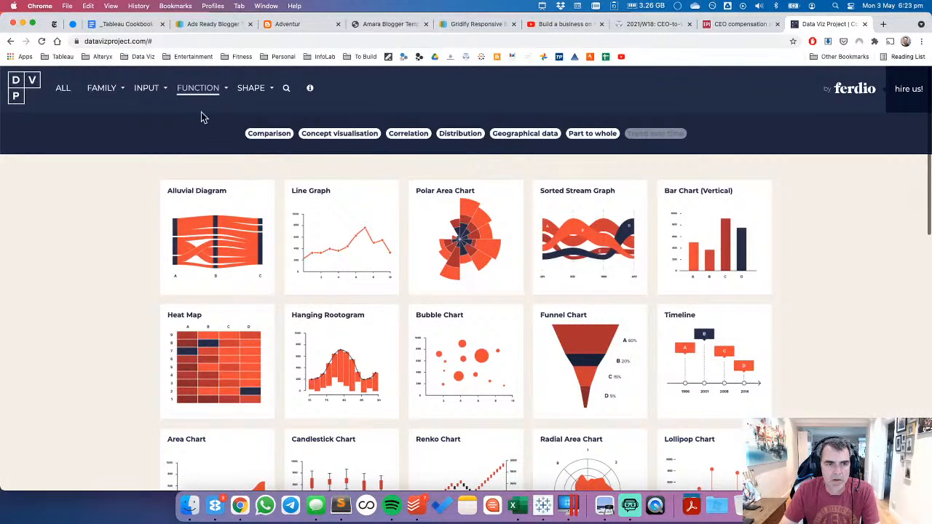
Step: Browse the complete chart catalogue for further ideas and examine the Radial Line Graph page with its examples
{"action": "left_click", "coordinate": [194, 91]}
{"action": "left_click", "coordinate": [194, 90]}
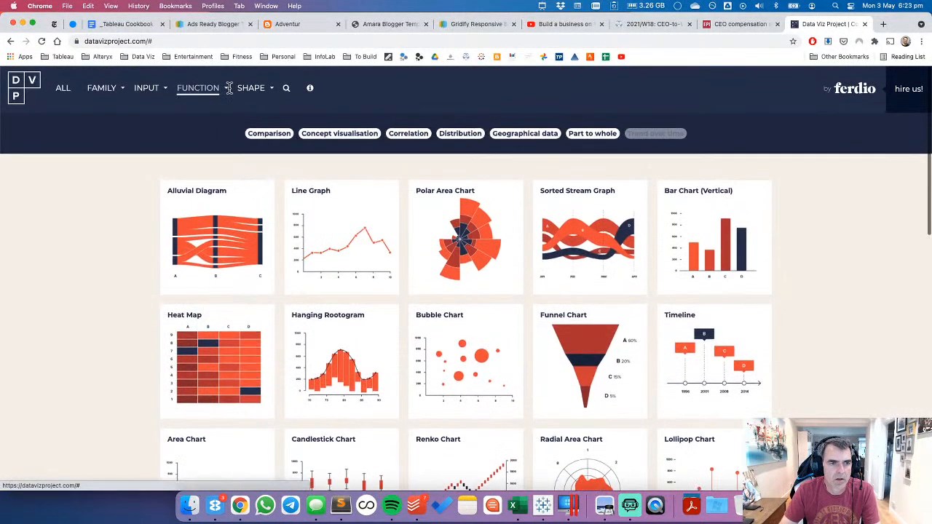
{"action": "left_click", "coordinate": [63, 88]}
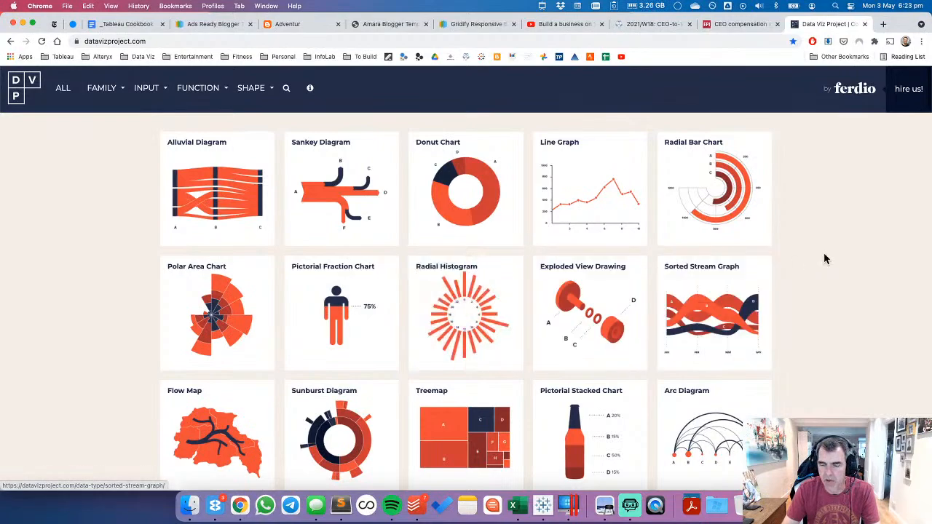
{"action": "scroll", "coordinate": [824, 254], "scroll_direction": "down", "scroll_amount": 1}
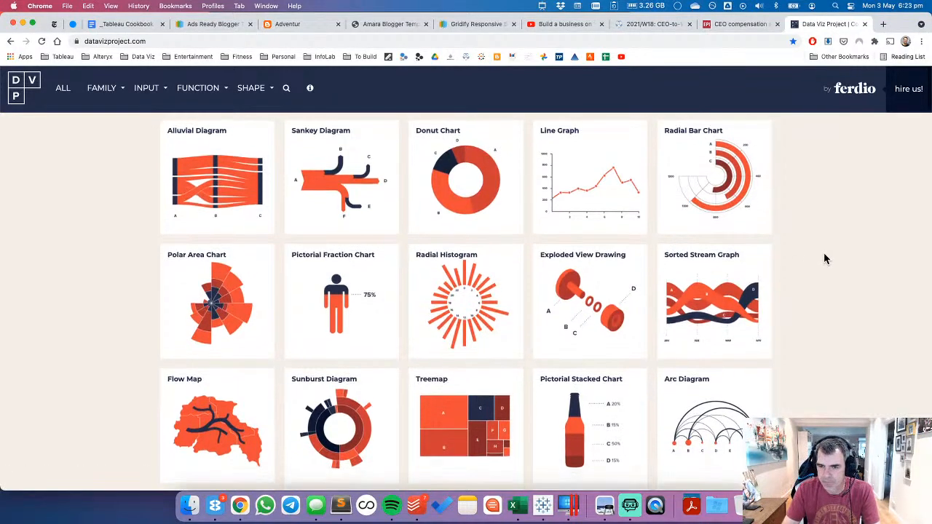
{"action": "scroll", "coordinate": [824, 257], "scroll_direction": "down", "scroll_amount": 5}
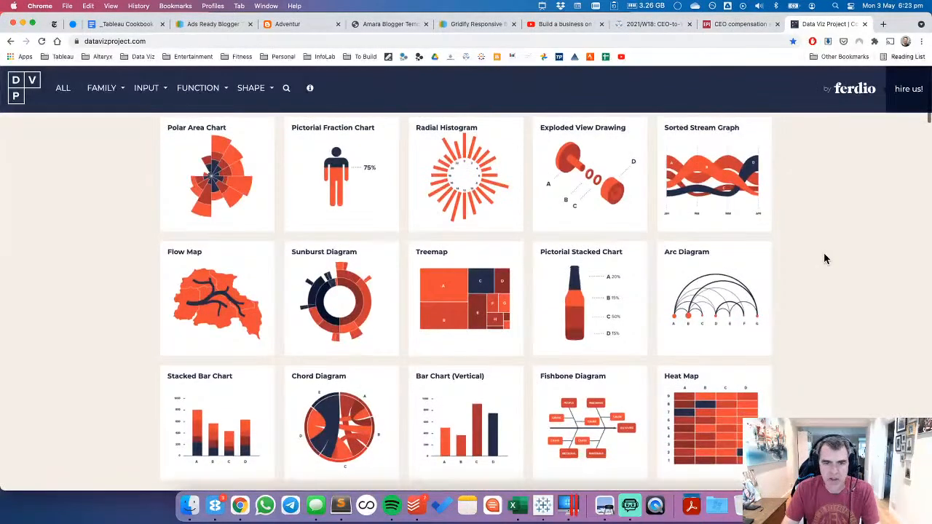
{"action": "scroll", "coordinate": [825, 259], "scroll_direction": "down", "scroll_amount": 5}
{"action": "scroll", "coordinate": [825, 259], "scroll_direction": "down", "scroll_amount": 5}
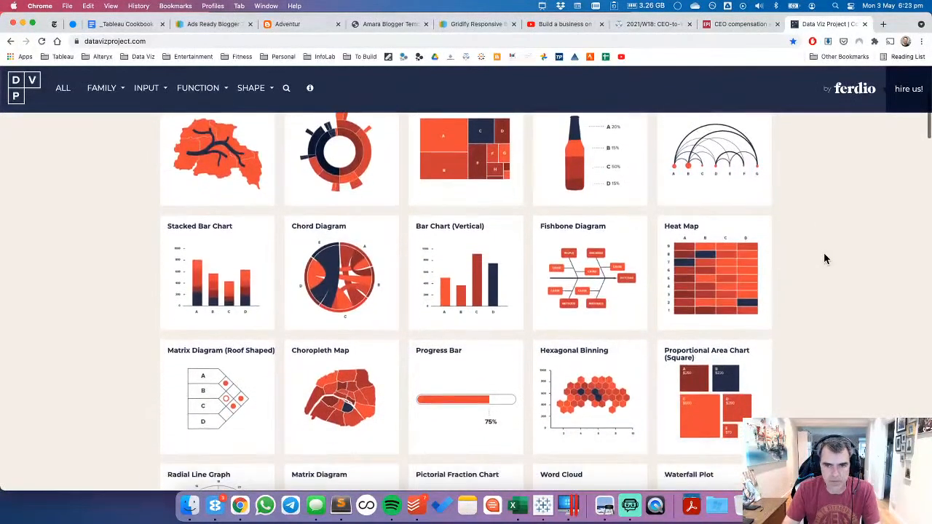
{"action": "scroll", "coordinate": [825, 258], "scroll_direction": "down", "scroll_amount": 3}
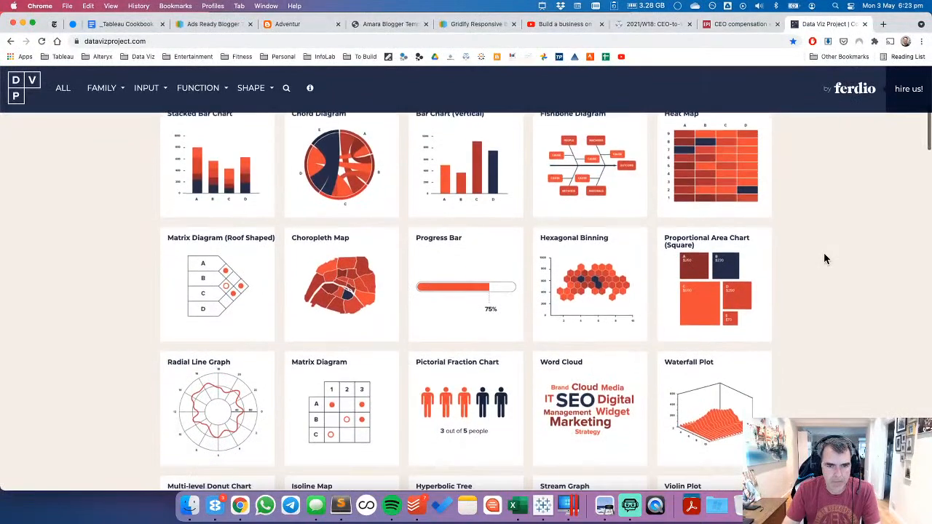
{"action": "scroll", "coordinate": [825, 259], "scroll_direction": "down", "scroll_amount": 2}
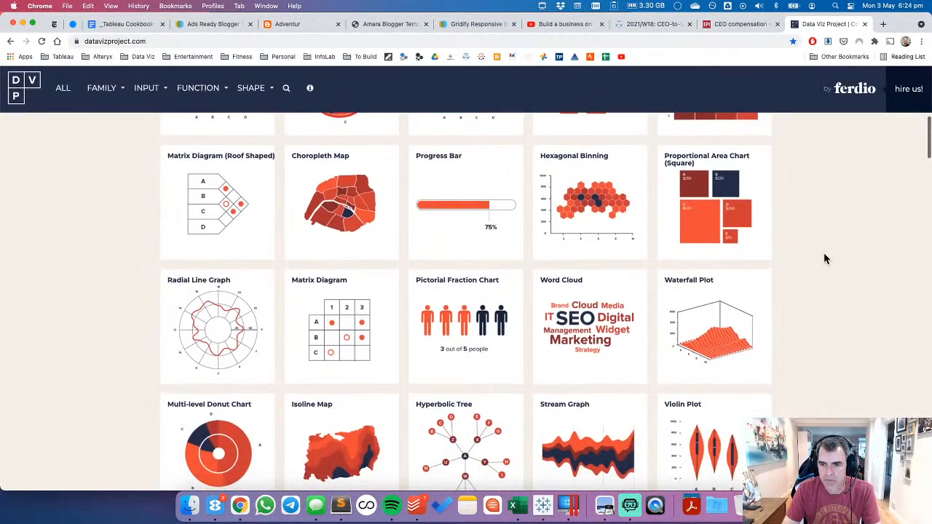
{"action": "scroll", "coordinate": [826, 259], "scroll_direction": "down", "scroll_amount": 5}
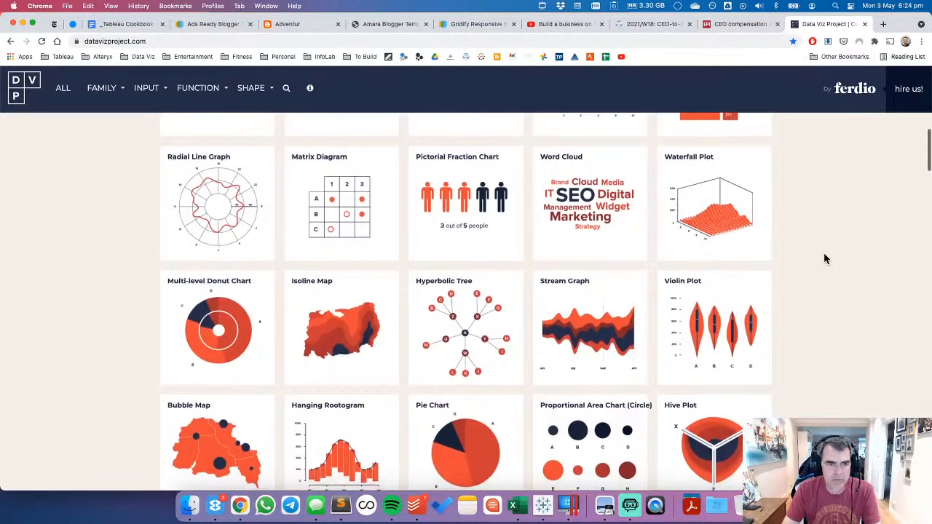
{"action": "left_click", "coordinate": [225, 218]}
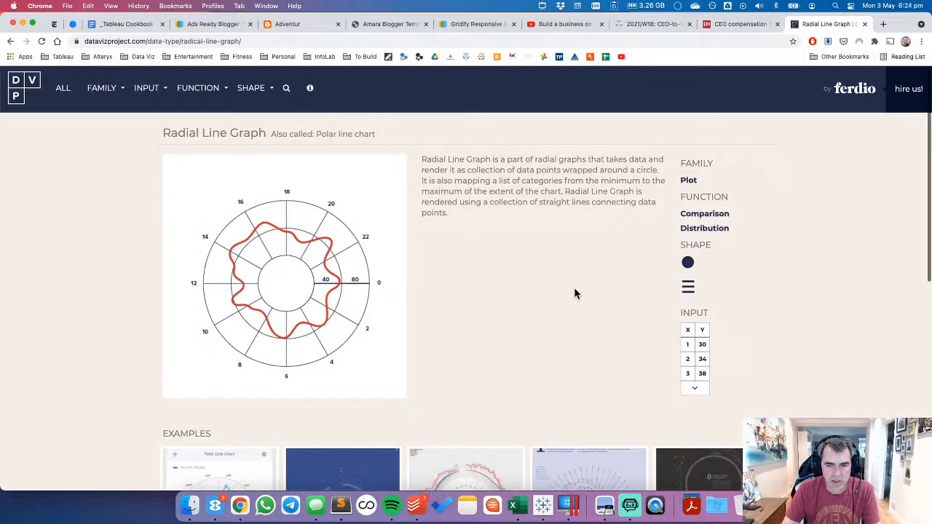
{"action": "scroll", "coordinate": [575, 292], "scroll_direction": "down", "scroll_amount": 3}
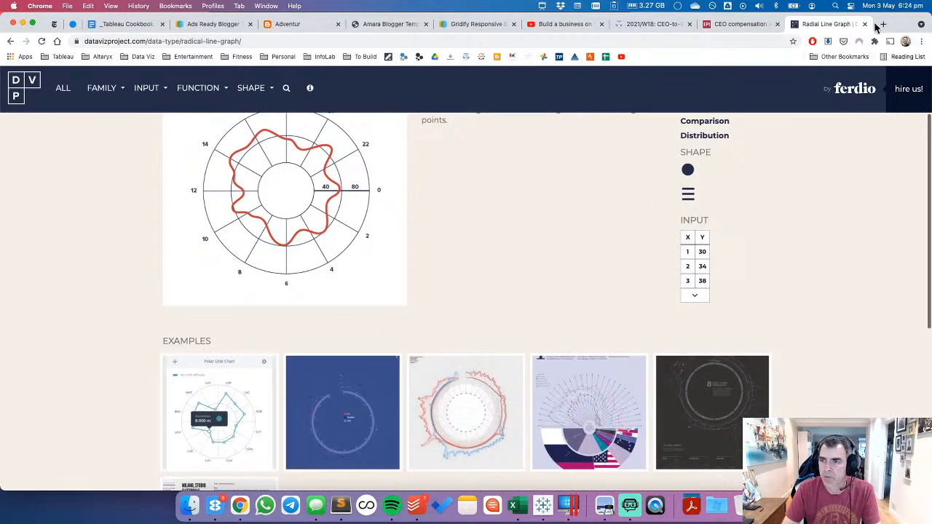
Step: Switch to Notes to look for the radar chart formulas
{"action": "left_click", "coordinate": [466, 505]}
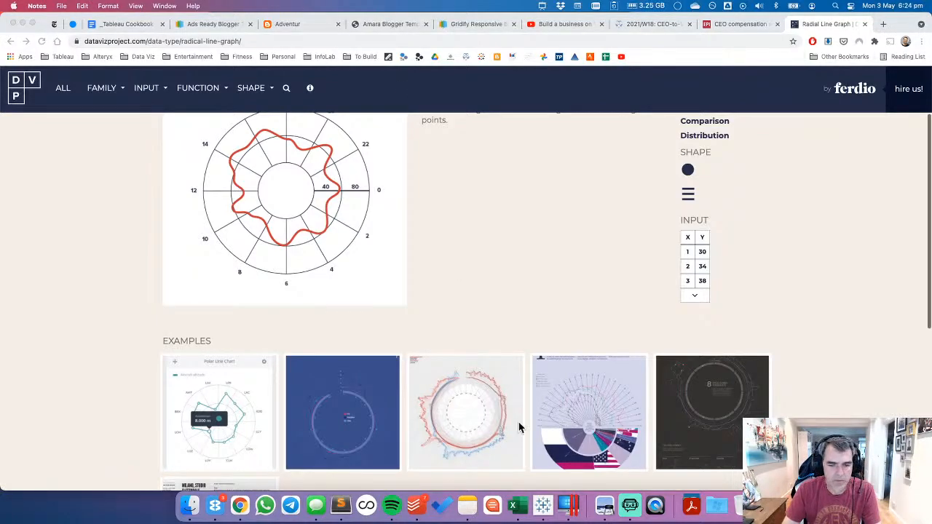
{"action": "key", "text": "super+w"}
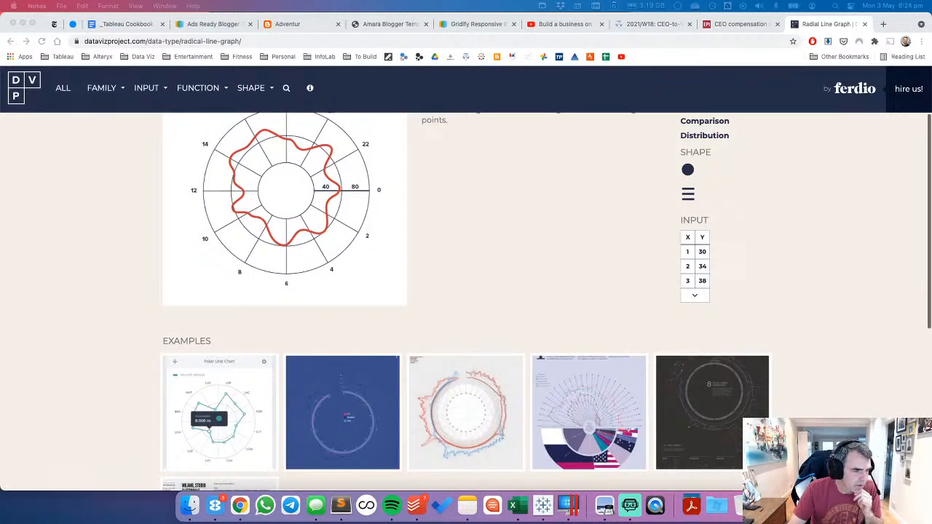
Step: Switch to Tableau and add a new worksheet named Radar
{"action": "left_click", "coordinate": [547, 513]}
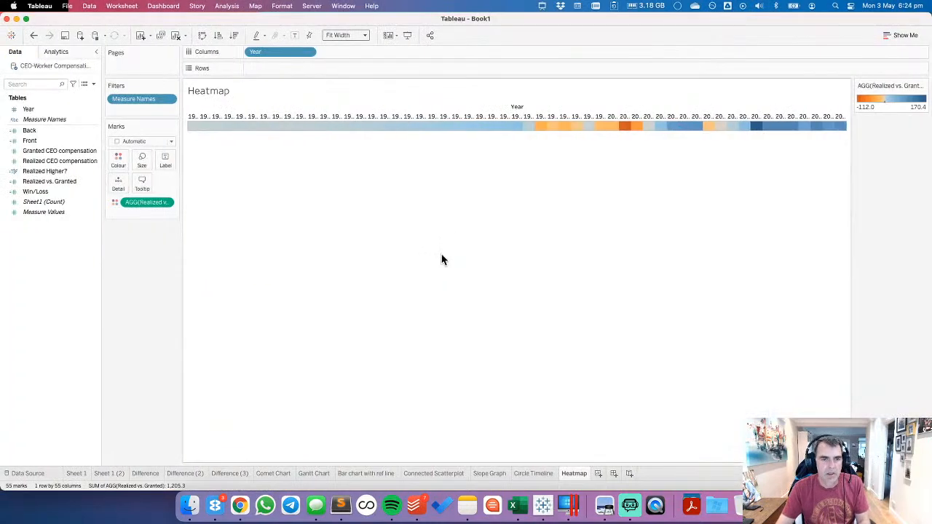
{"action": "left_click", "coordinate": [599, 474]}
{"action": "double_click", "coordinate": [599, 475]}
{"action": "type", "text": "Radar"}
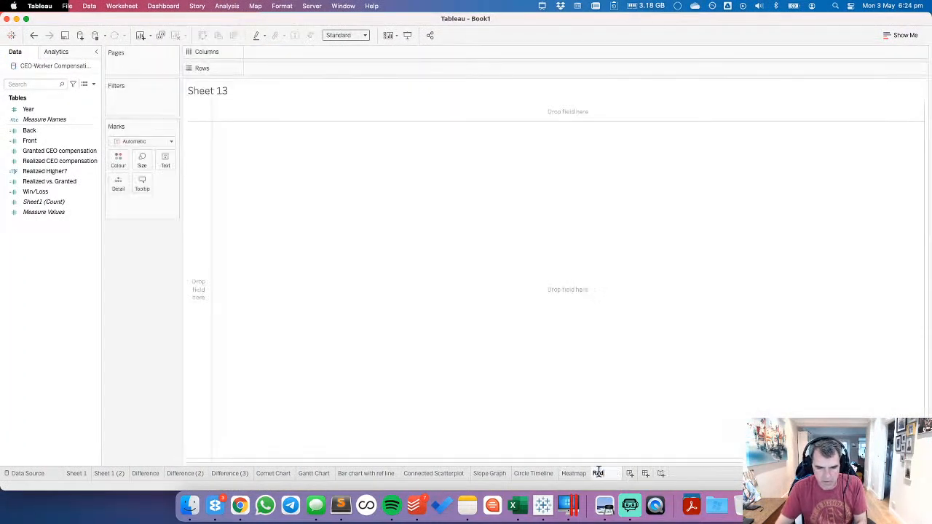
{"action": "key", "text": "Return"}
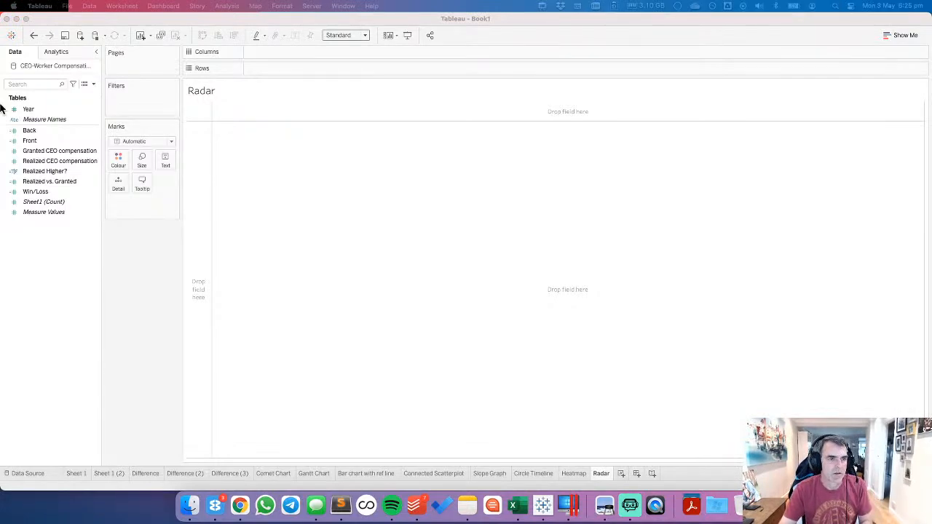
Step: Start a new calculated field and paste in the Angle, Distance from Center, X and Y formulas
{"action": "left_click", "coordinate": [94, 84]}
{"action": "left_click", "coordinate": [51, 94]}
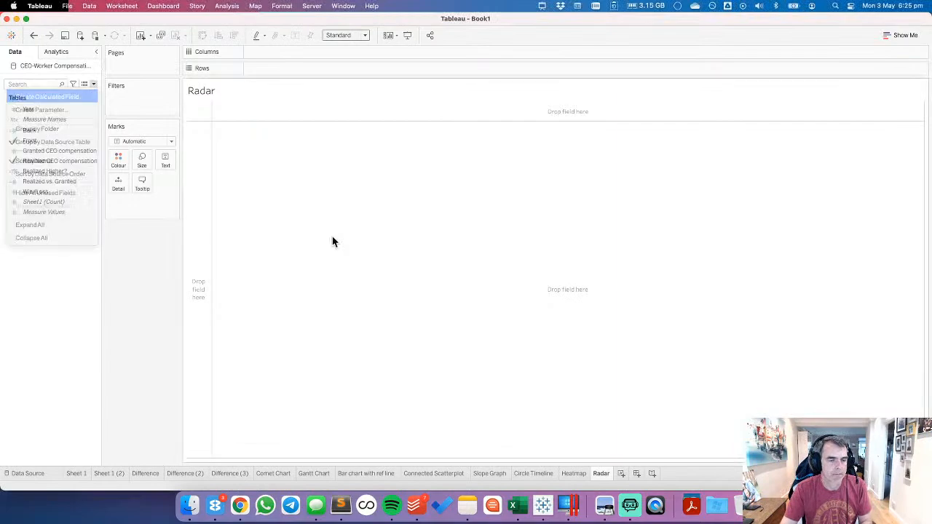
{"action": "left_click", "coordinate": [446, 330]}
{"action": "key", "text": "super+v"}
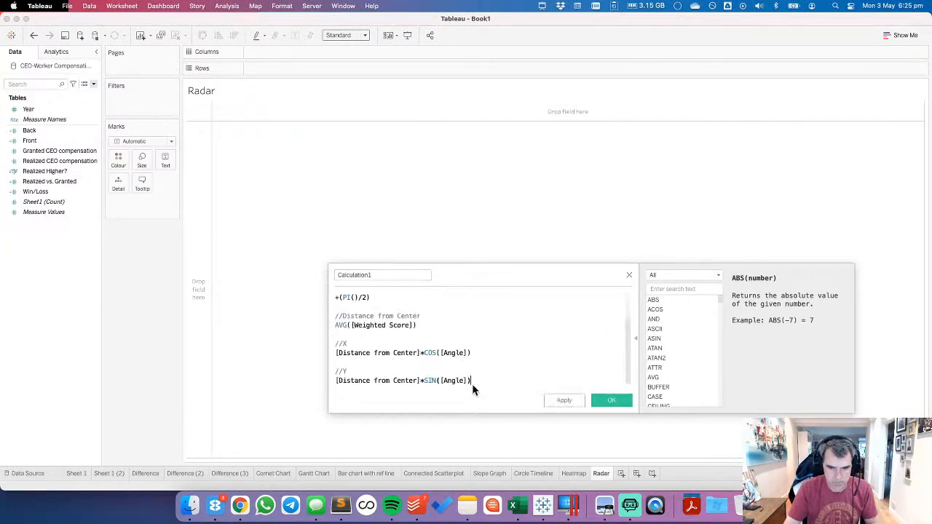
Step: Replace [Indicator] with [Year] in the COUNTD part of the Angle formula, keeping +(PI()/2) at its end
{"action": "scroll", "coordinate": [423, 337], "scroll_direction": "up", "scroll_amount": 2}
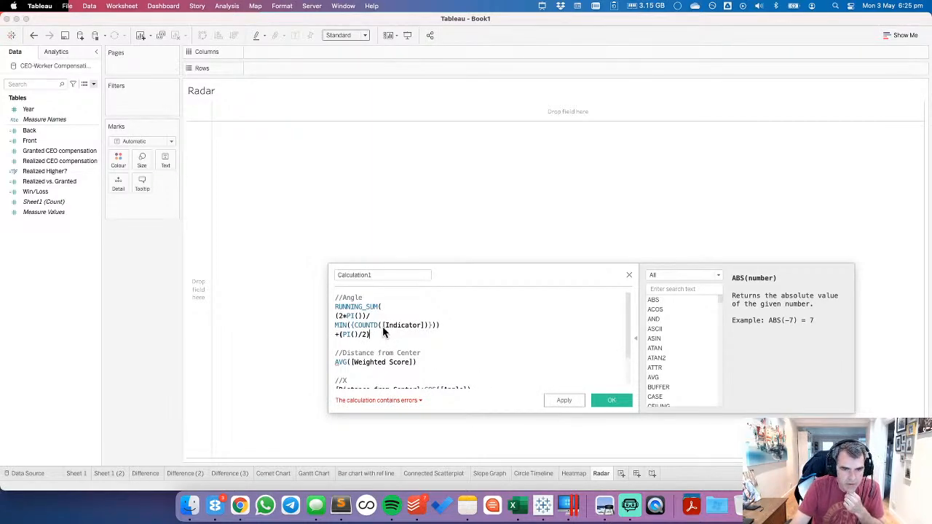
{"action": "left_click_drag", "start_coordinate": [383, 326], "coordinate": [425, 331]}
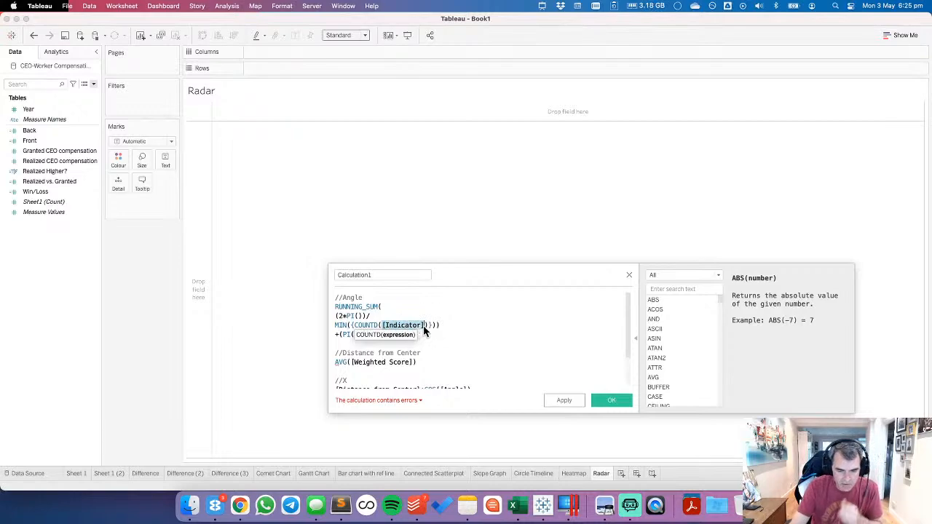
{"action": "type", "text": "[Year]"}
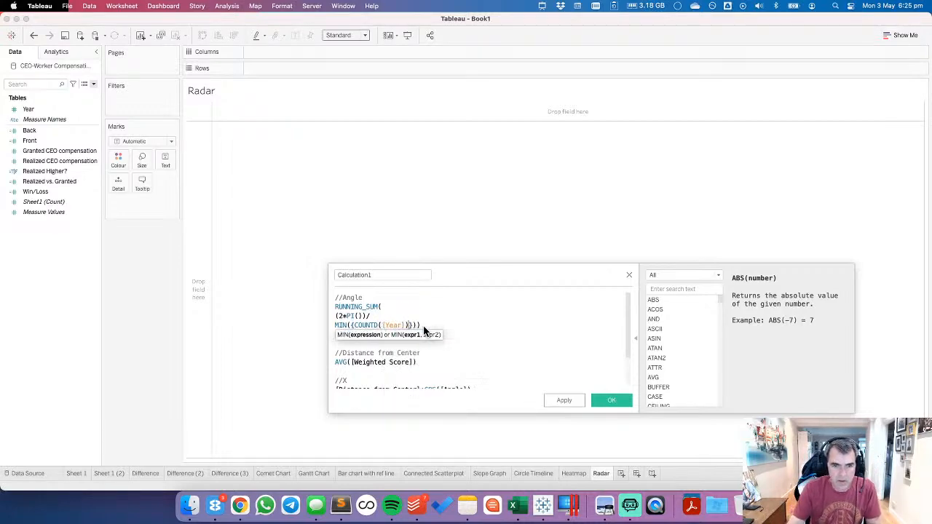
{"action": "left_click", "coordinate": [505, 333]}
{"action": "type", "text": "+(PI()/2)"}
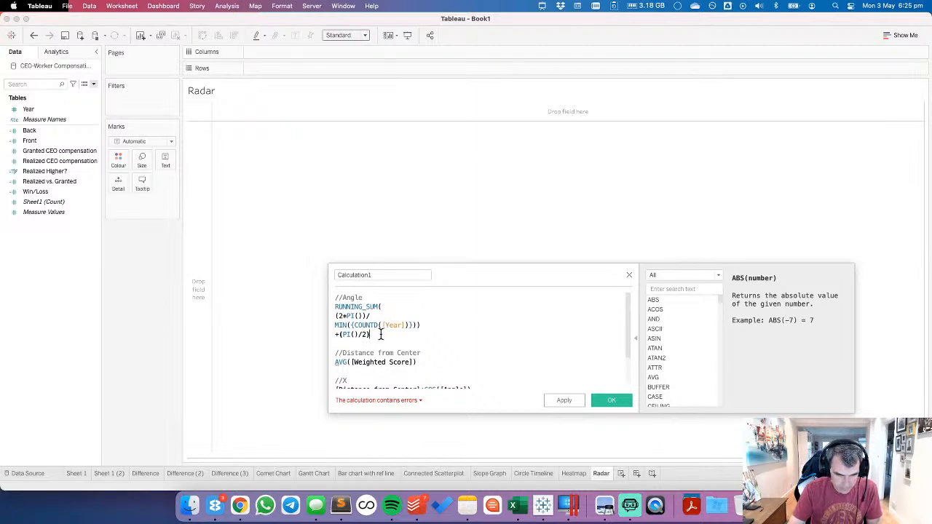
{"action": "left_click_drag", "start_coordinate": [379, 334], "coordinate": [55, 257]}
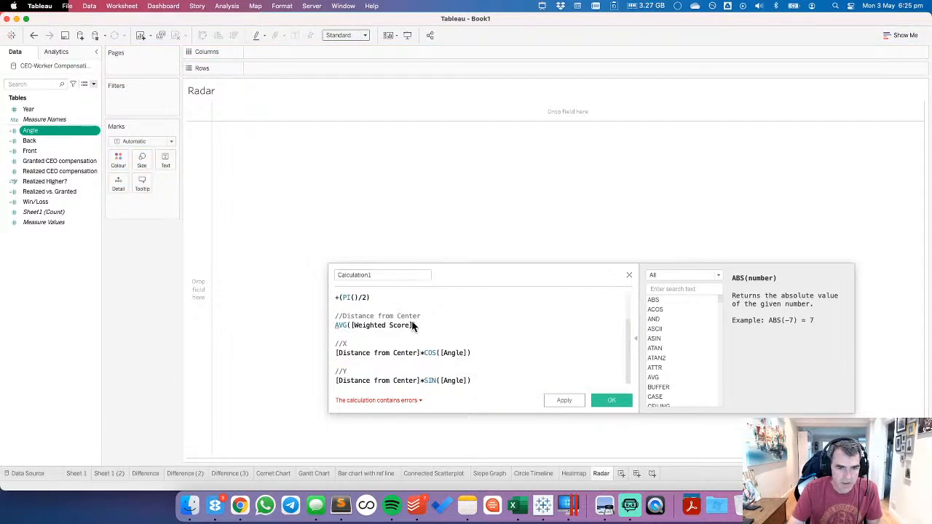
{"action": "left_click", "coordinate": [34, 35]}
{"action": "scroll", "coordinate": [397, 335], "scroll_direction": "up", "scroll_amount": 3}
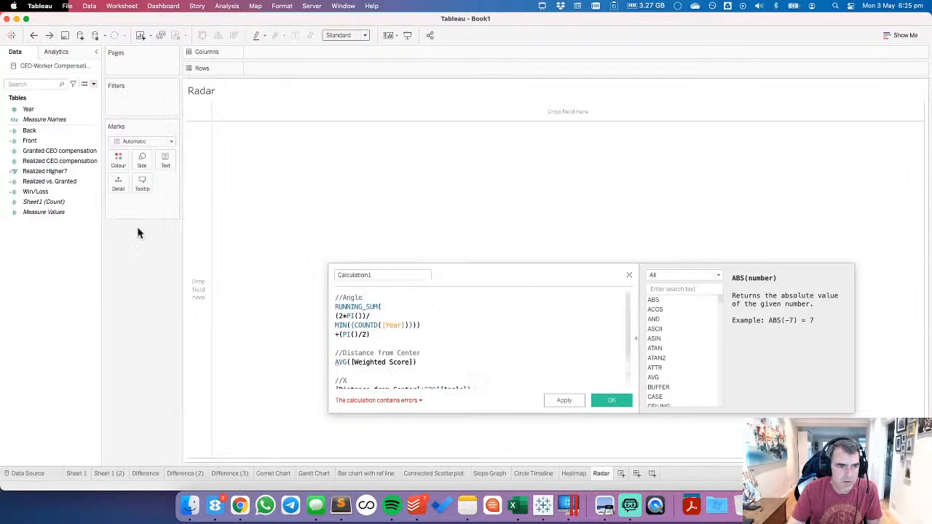
Step: Create the Angle field in the data source from the Angle formula block and remove that block from the calculation editor
{"action": "left_click_drag", "start_coordinate": [370, 335], "coordinate": [59, 268]}
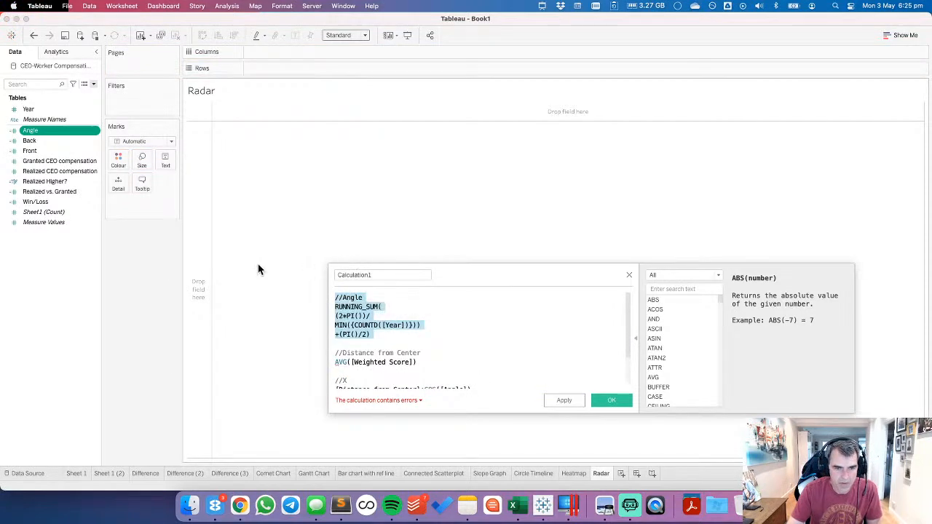
{"action": "key", "text": "BackSpace"}
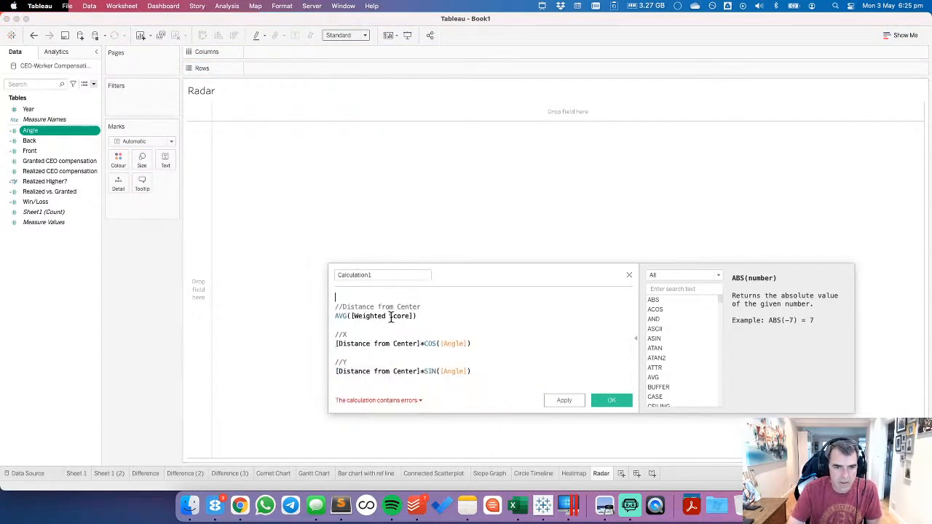
Step: Replace [Weighted Score] with [Granted CEO compensation] in the Distance from Center formula and try to create a field from it
{"action": "left_click", "coordinate": [418, 317]}
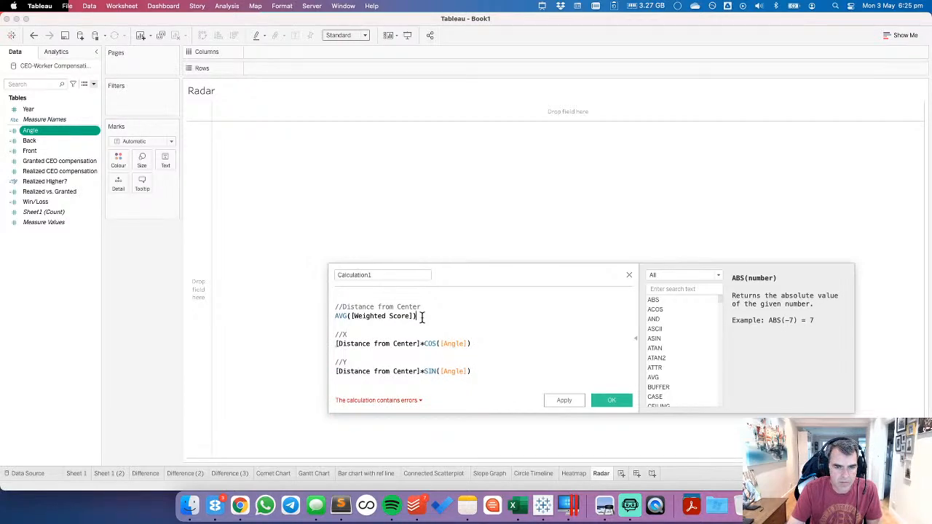
{"action": "left_click_drag", "start_coordinate": [352, 316], "coordinate": [411, 321]}
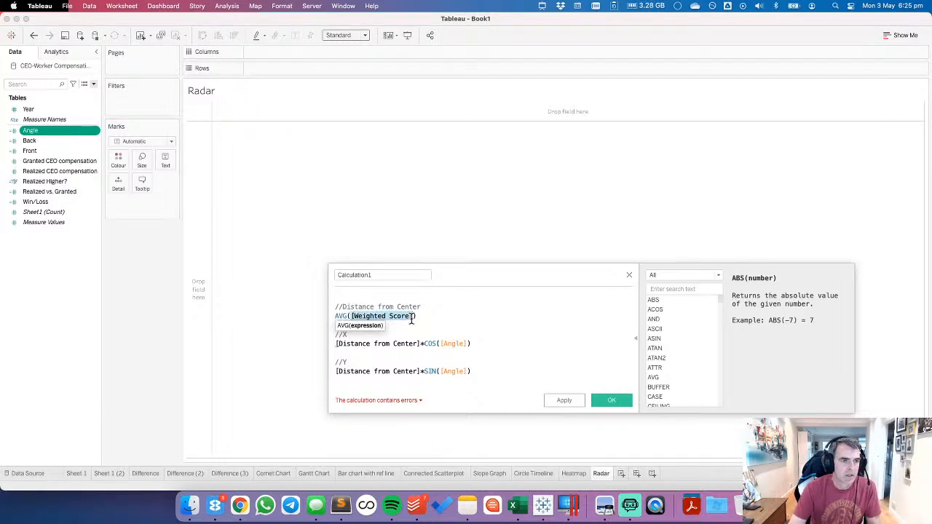
{"action": "type", "text": "gr"}
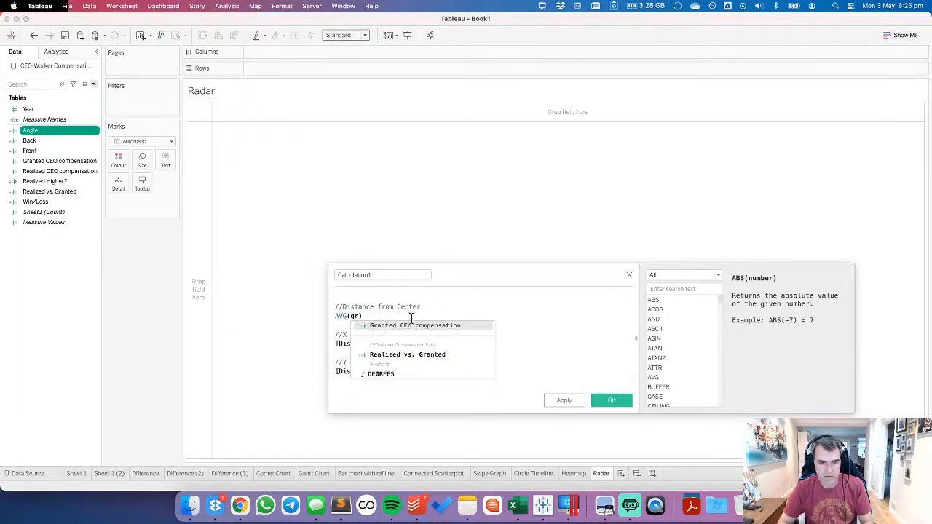
{"action": "key", "text": "Return"}
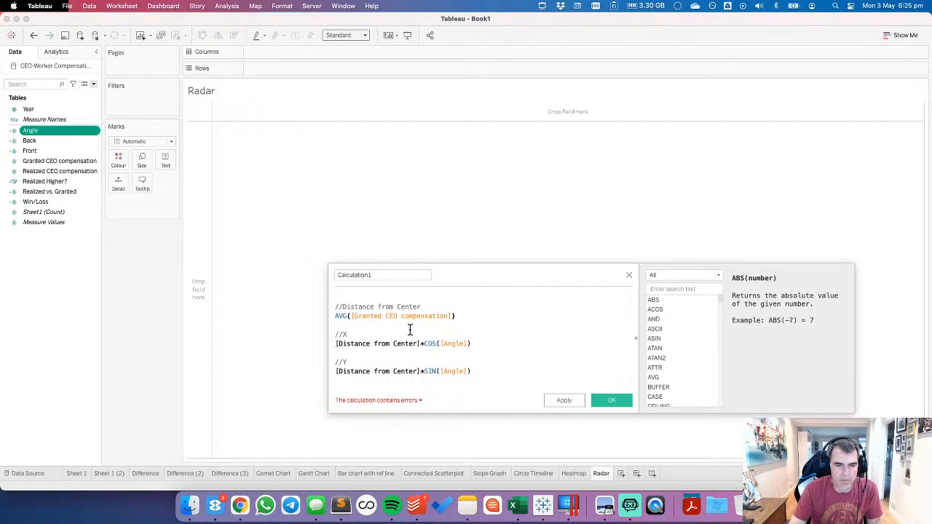
{"action": "left_click_drag", "start_coordinate": [458, 318], "coordinate": [64, 264]}
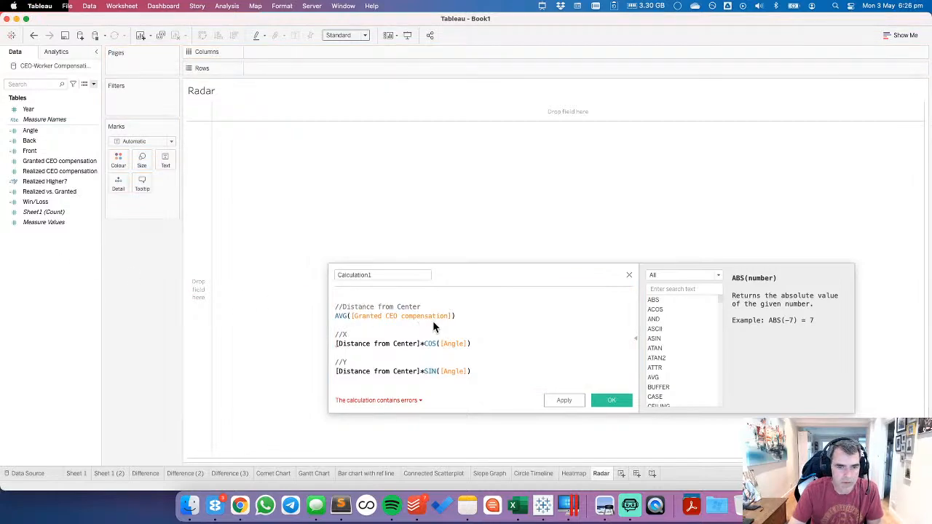
Step: Copy the whole calculation text, close the editor without saving, and paste the text into a new calculated field
{"action": "left_click_drag", "start_coordinate": [456, 316], "coordinate": [42, 171]}
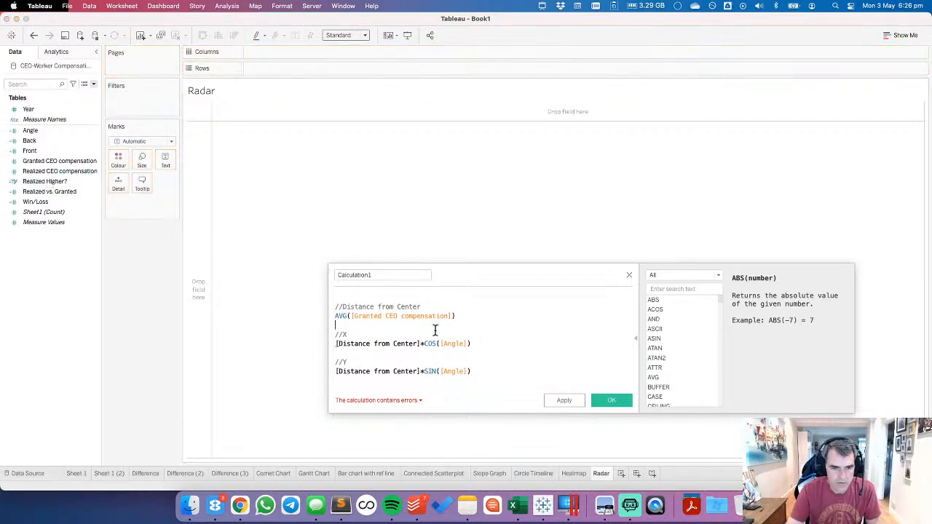
{"action": "key", "text": "super+a"}
{"action": "key", "text": "super+c"}
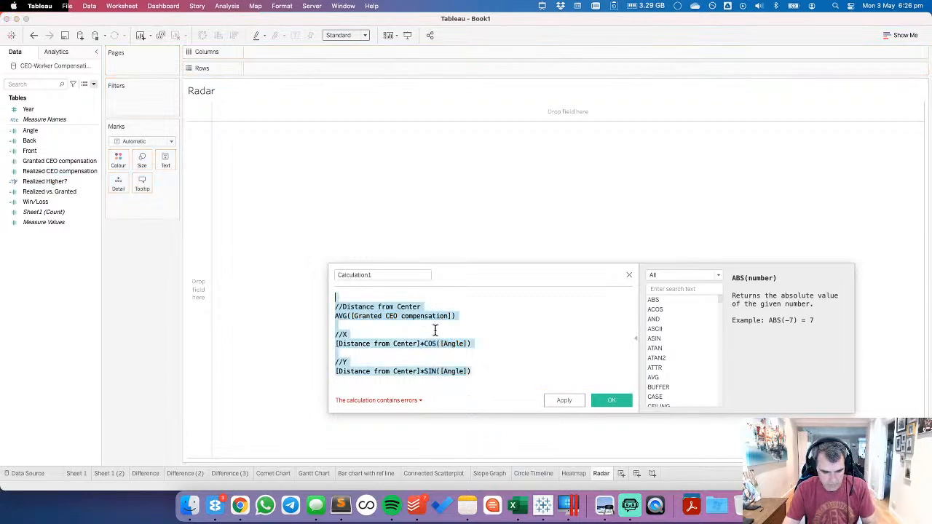
{"action": "left_click", "coordinate": [629, 274]}
{"action": "right_click", "coordinate": [41, 261]}
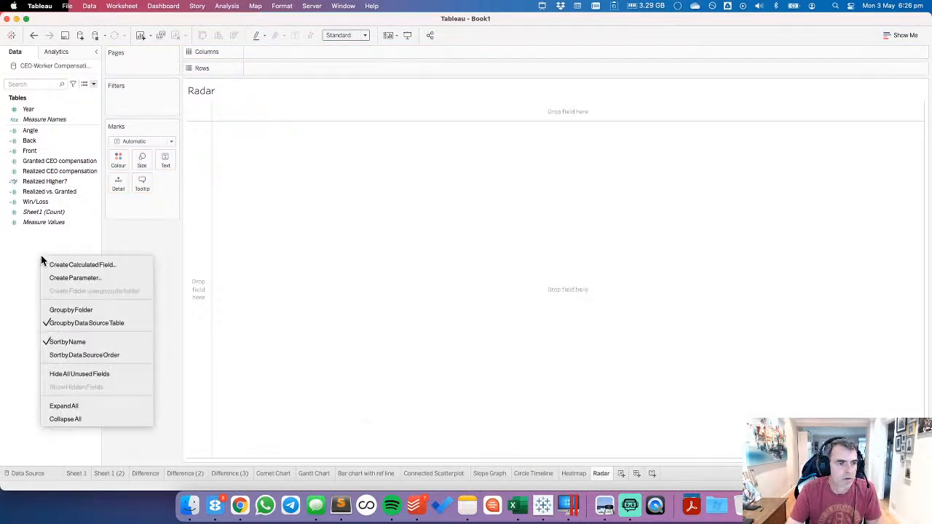
{"action": "left_click", "coordinate": [59, 265]}
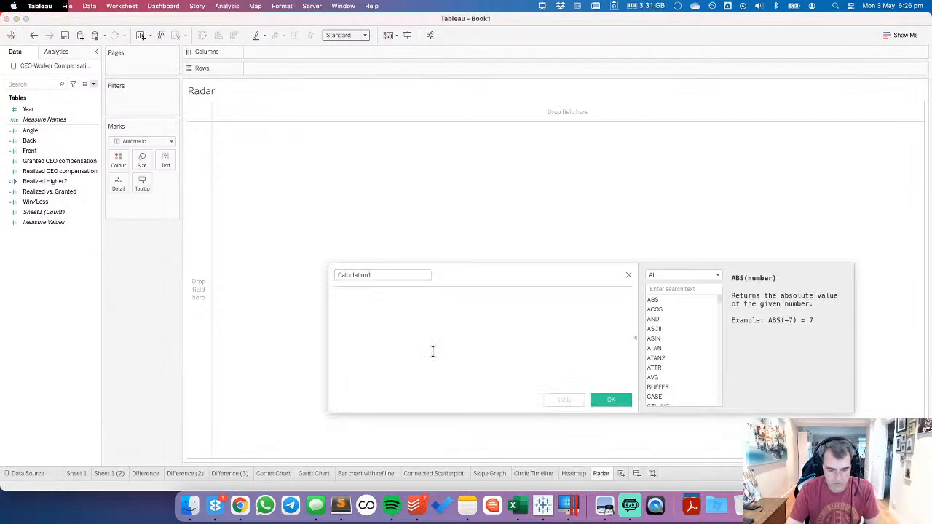
{"action": "key", "text": "super+v"}
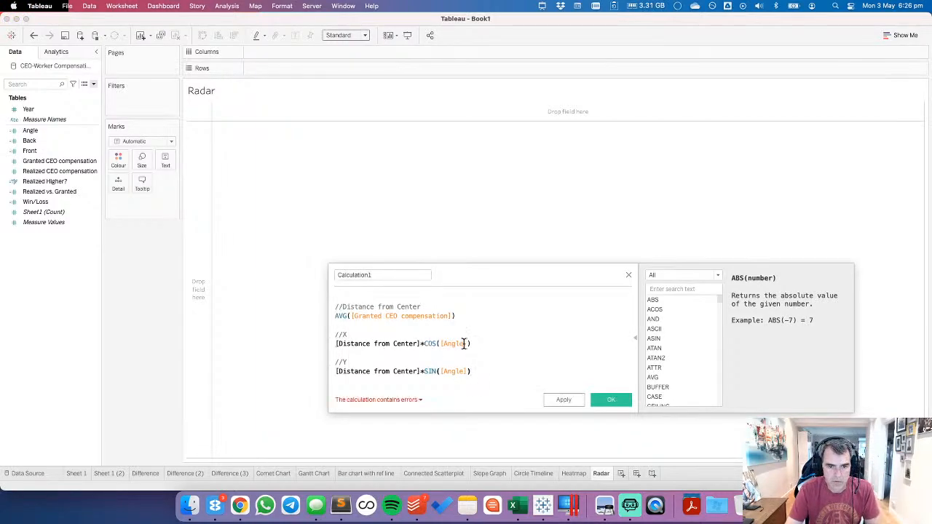
{"action": "left_click_drag", "start_coordinate": [461, 320], "coordinate": [281, 311]}
{"action": "left_click_drag", "start_coordinate": [378, 313], "coordinate": [198, 217]}
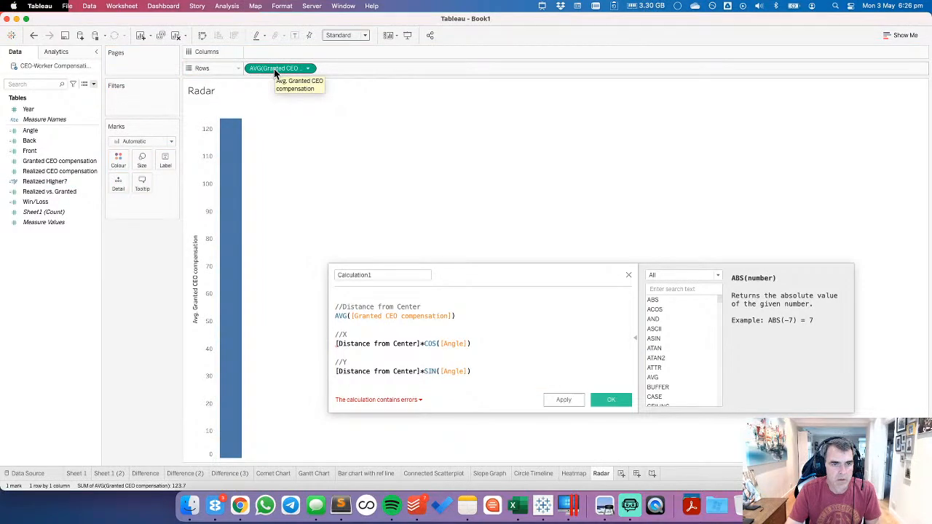
{"action": "left_click_drag", "start_coordinate": [275, 71], "coordinate": [44, 244]}
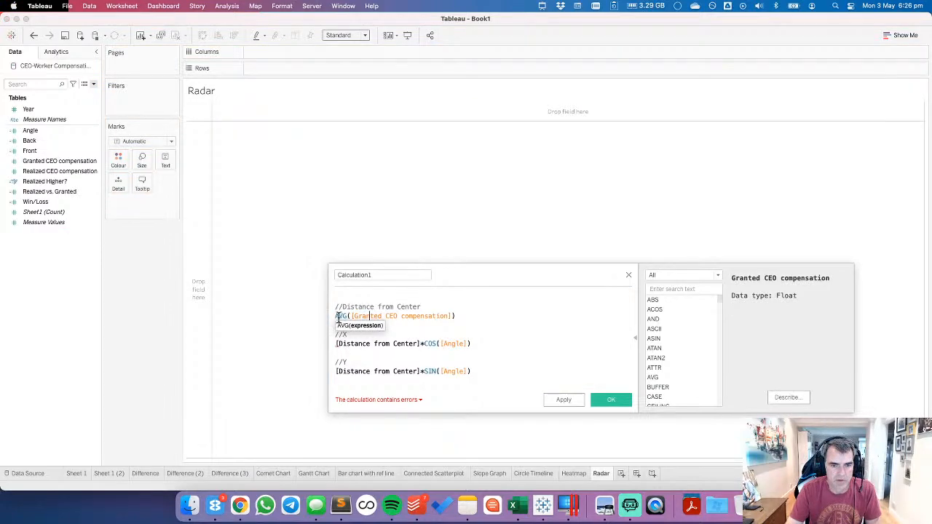
Step: Replace [Distance from Center] in the X formula with AVG([Granted CEO compensation]) and save the formula as a field named X
{"action": "left_click_drag", "start_coordinate": [335, 316], "coordinate": [458, 314]}
{"action": "key", "text": "super+c"}
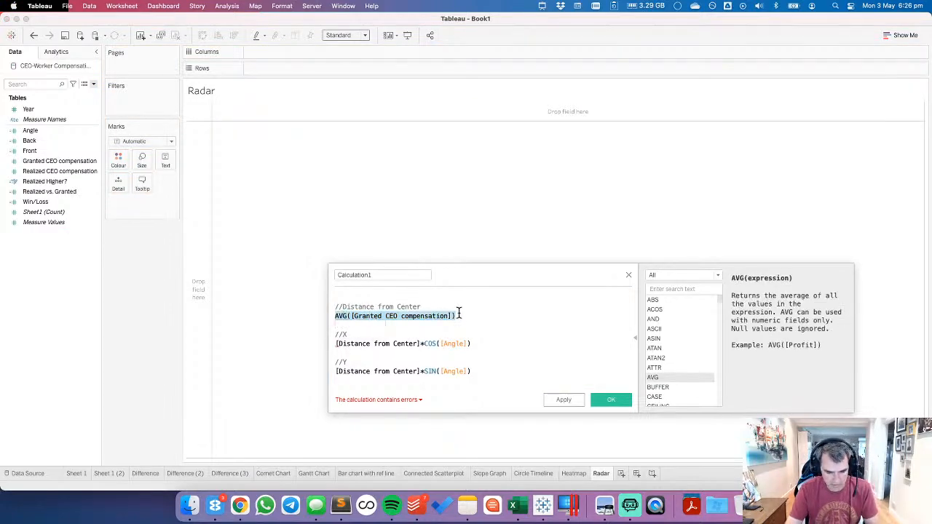
{"action": "left_click_drag", "start_coordinate": [421, 344], "coordinate": [334, 345]}
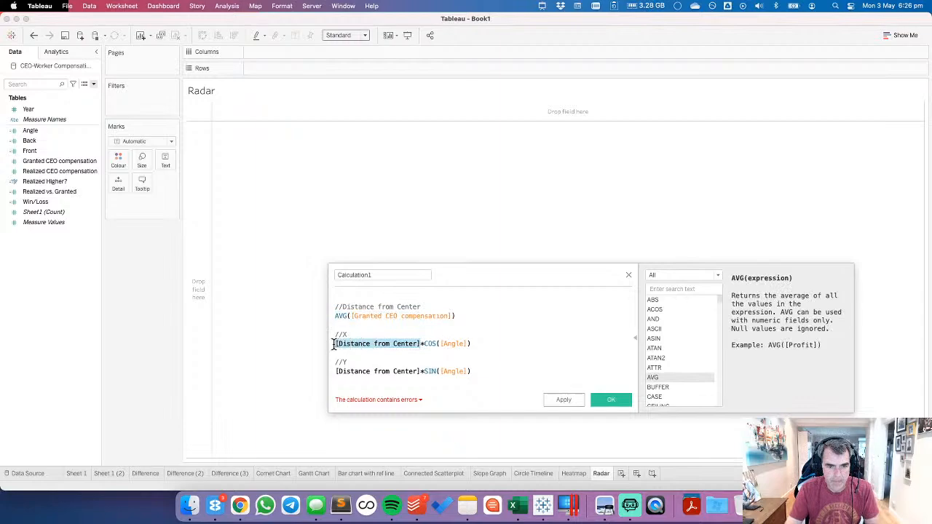
{"action": "key", "text": "super+v"}
{"action": "left_click_drag", "start_coordinate": [507, 344], "coordinate": [45, 163]}
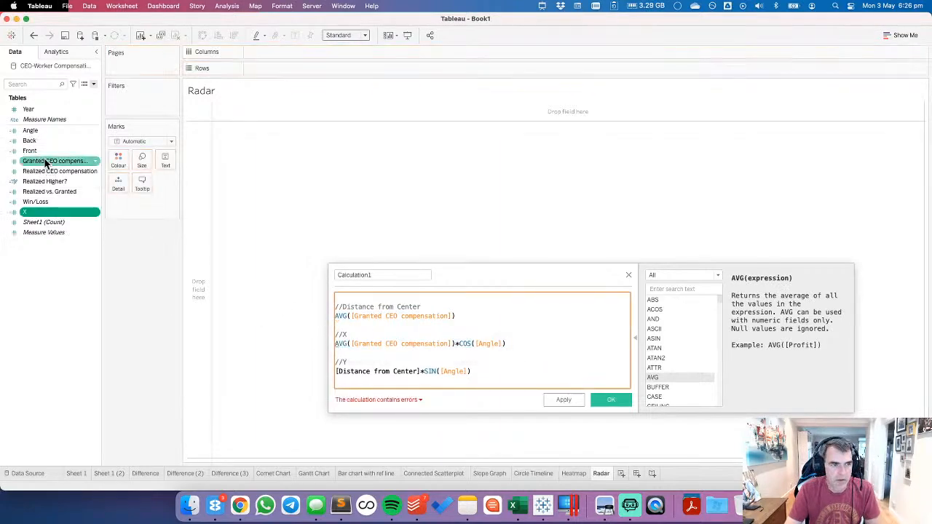
Step: Replace [Distance from Center] in the Y formula with AVG([Granted CEO compensation]) and save the formula as a field named Y
{"action": "left_click_drag", "start_coordinate": [421, 372], "coordinate": [291, 375]}
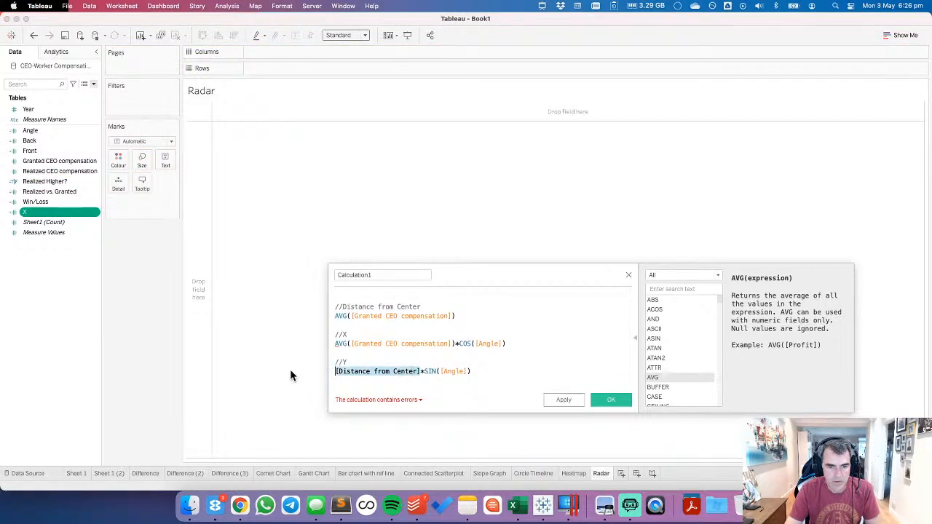
{"action": "key", "text": "super+v"}
{"action": "left_click_drag", "start_coordinate": [539, 373], "coordinate": [51, 216]}
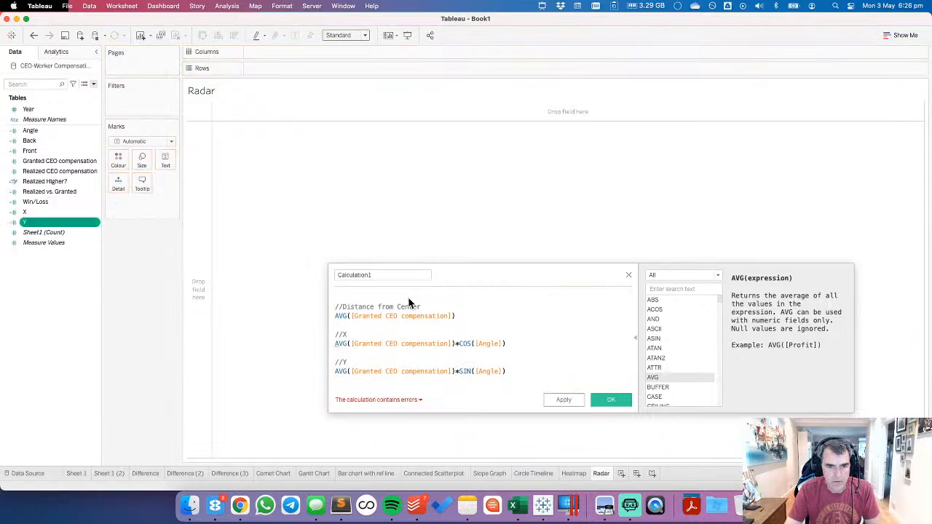
Step: Delete the X and Y formulas and their comments from the open calculation, keeping only the distance formula
{"action": "left_click_drag", "start_coordinate": [469, 316], "coordinate": [109, 187]}
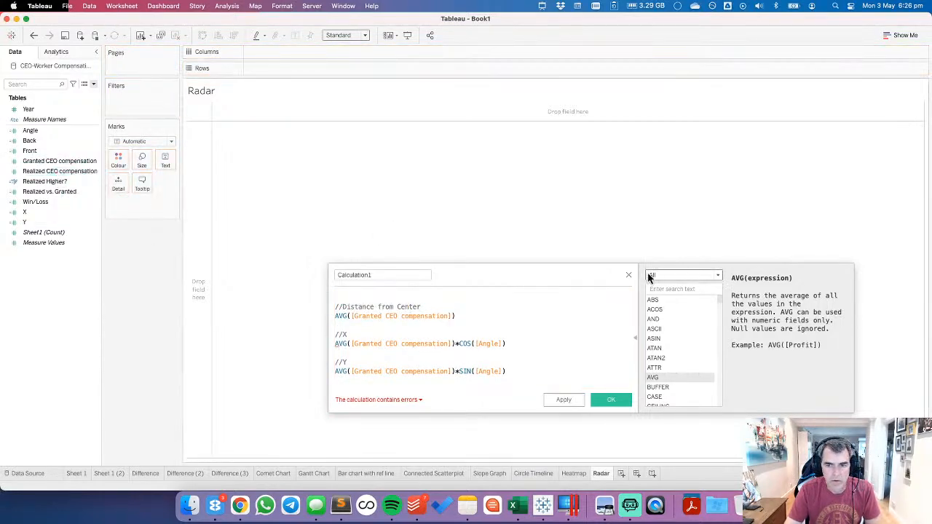
{"action": "left_click_drag", "start_coordinate": [338, 333], "coordinate": [386, 435]}
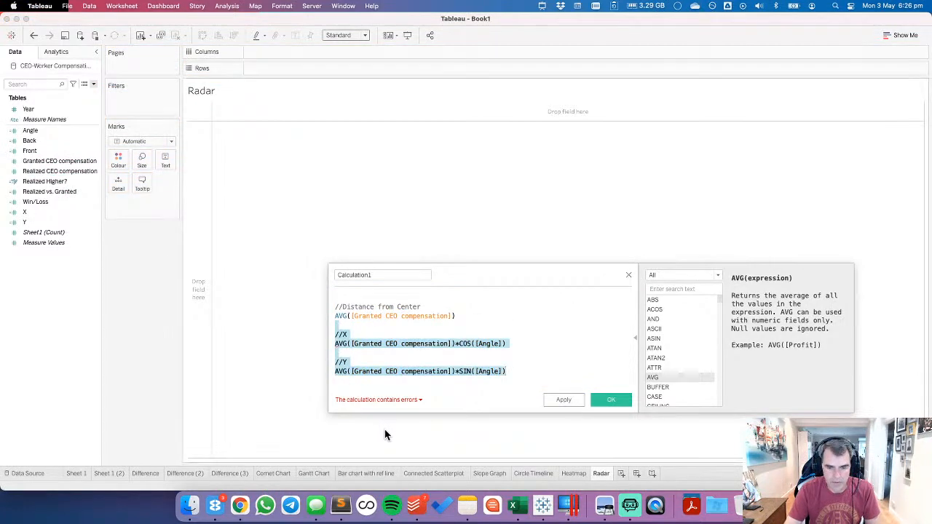
{"action": "key", "text": "BackSpace"}
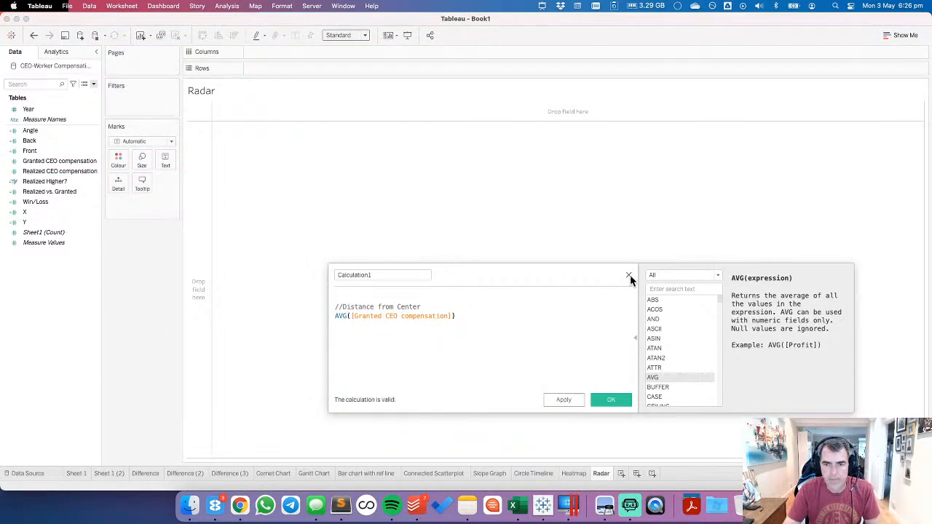
Step: Move the comment text into the calculation's name and strip its slashes so the name is Distance from Center
{"action": "left_click_drag", "start_coordinate": [426, 306], "coordinate": [235, 310]}
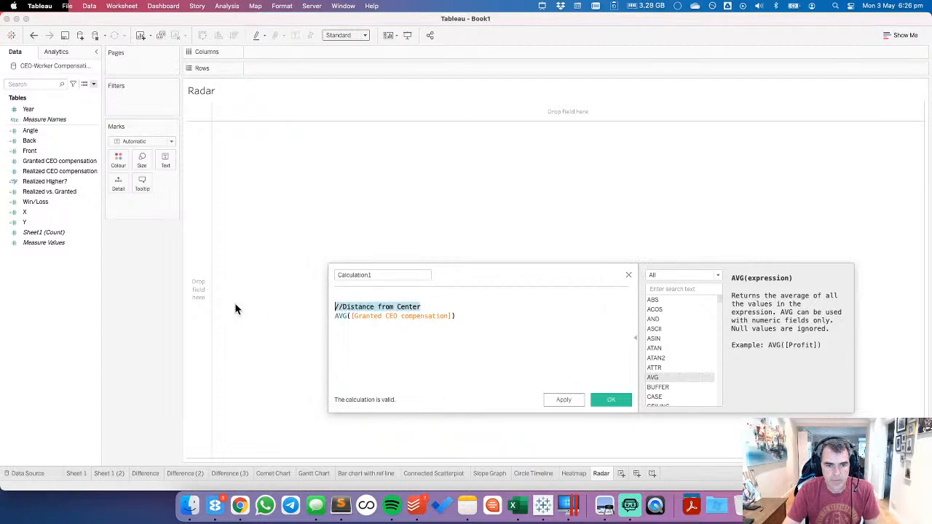
{"action": "key", "text": "super+x"}
{"action": "double_click", "coordinate": [379, 275]}
{"action": "key", "text": "super+v"}
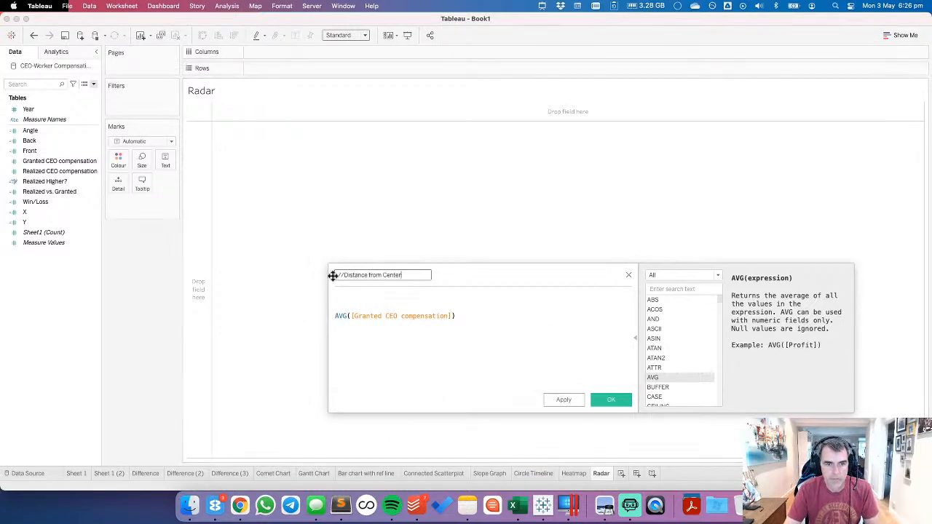
{"action": "left_click", "coordinate": [344, 275]}
{"action": "key", "text": "BackSpace"}
{"action": "key", "text": "BackSpace"}
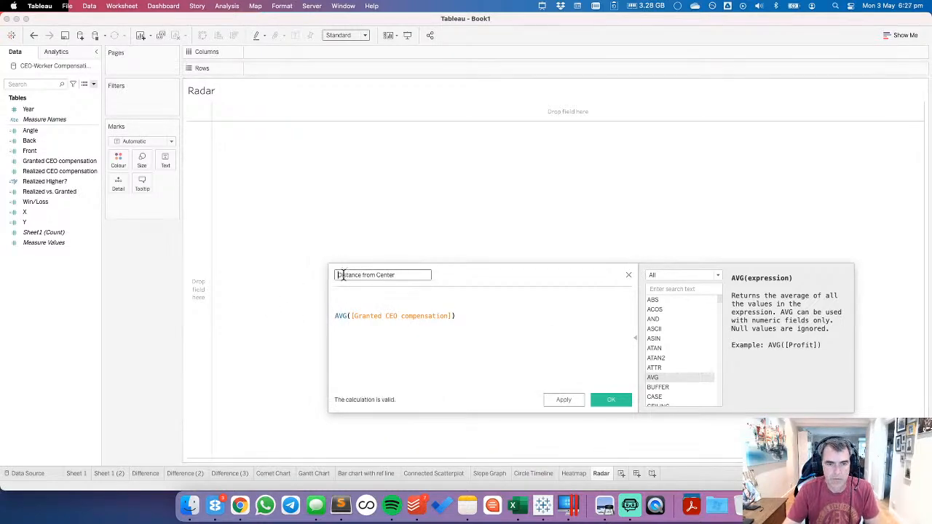
Step: Remove the blank lines above AVG([Granted CEO compensation]) and save the Distance from Center calculation
{"action": "left_click", "coordinate": [336, 316]}
{"action": "key", "text": "BackSpace"}
{"action": "key", "text": "BackSpace"}
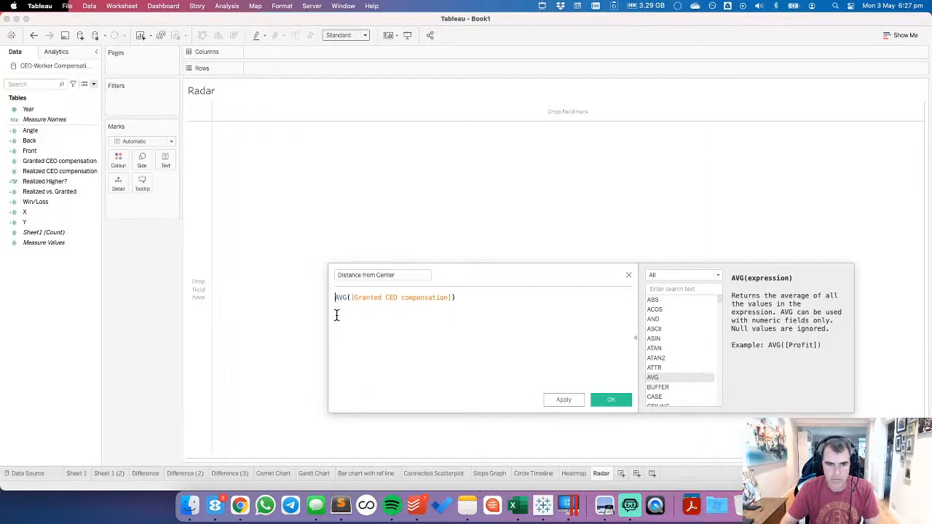
{"action": "left_click", "coordinate": [618, 401]}
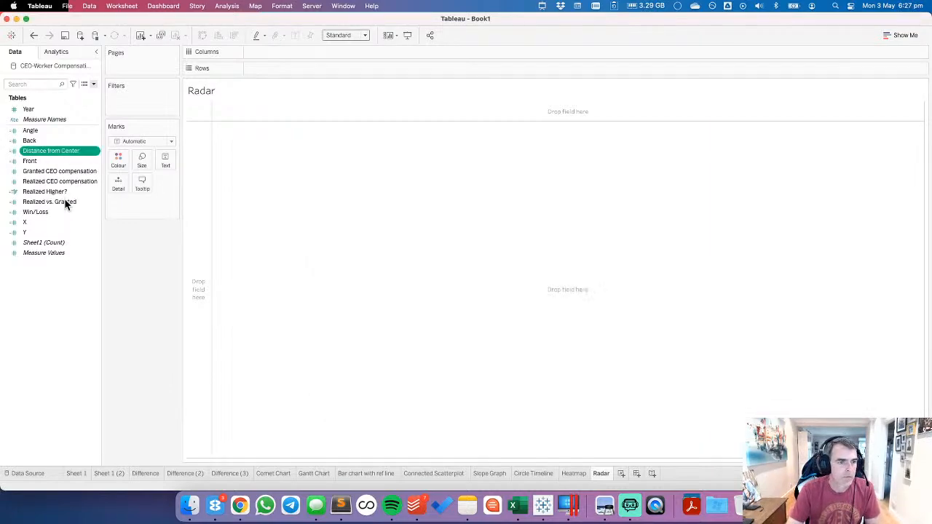
Step: Edit the X field to read [Distance from Center]*COS([Angle]) in place of the averaged compensation, and save it
{"action": "right_click", "coordinate": [49, 223]}
{"action": "left_click", "coordinate": [75, 277]}
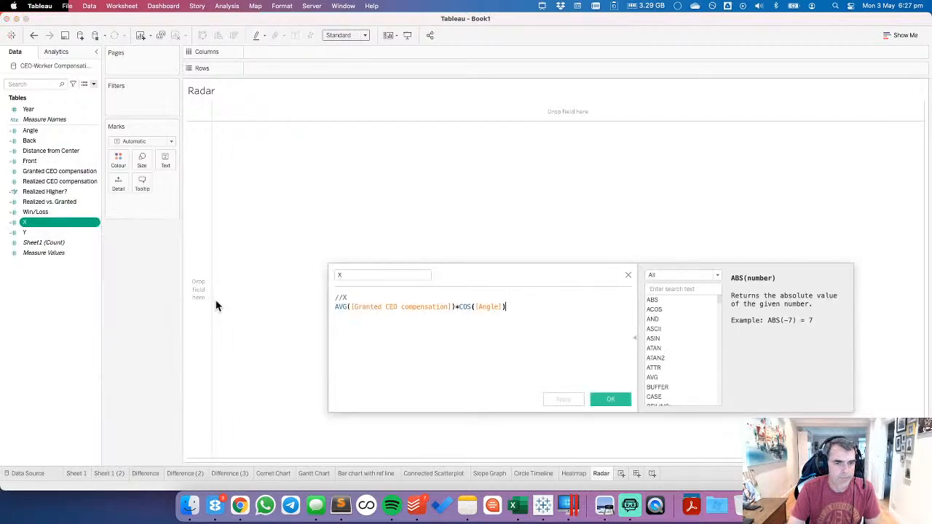
{"action": "left_click_drag", "start_coordinate": [455, 307], "coordinate": [319, 307]}
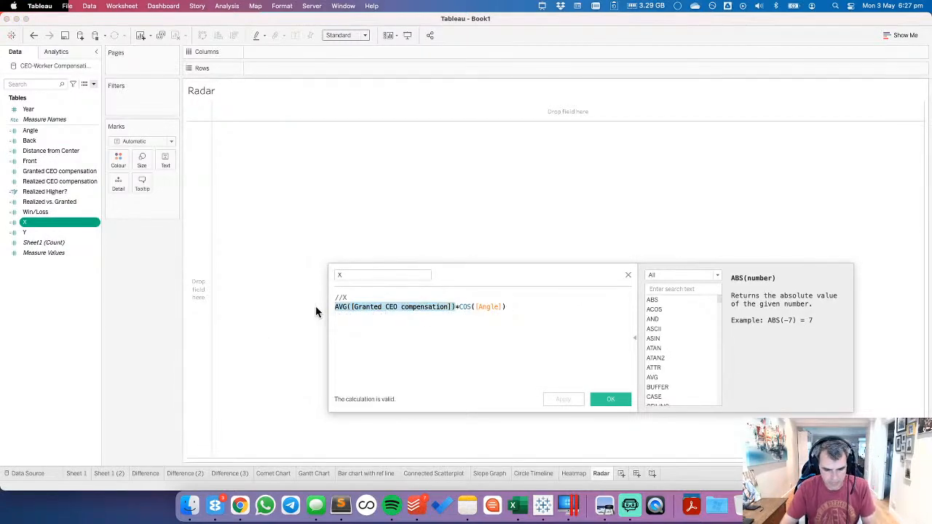
{"action": "type", "text": "ds"}
{"action": "key", "text": "BackSpace"}
{"action": "type", "text": "is"}
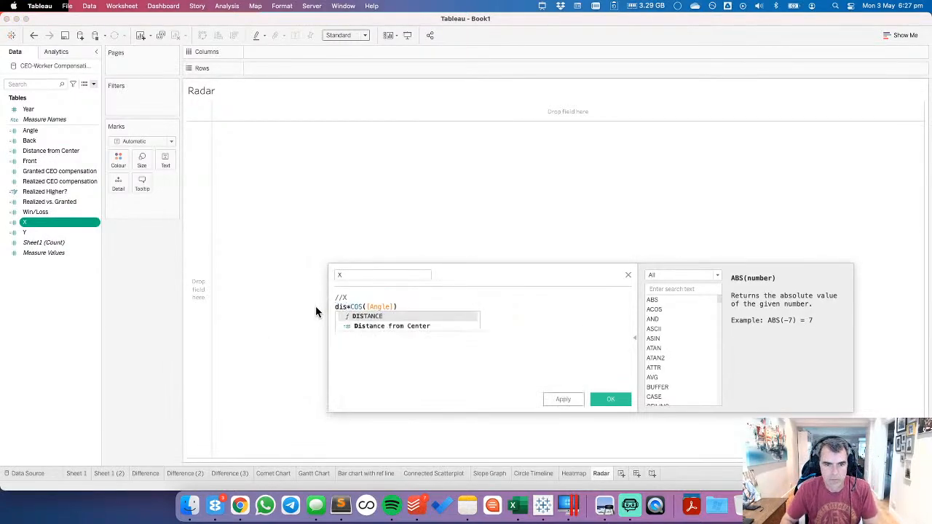
{"action": "key", "text": "Return"}
{"action": "left_click", "coordinate": [563, 400]}
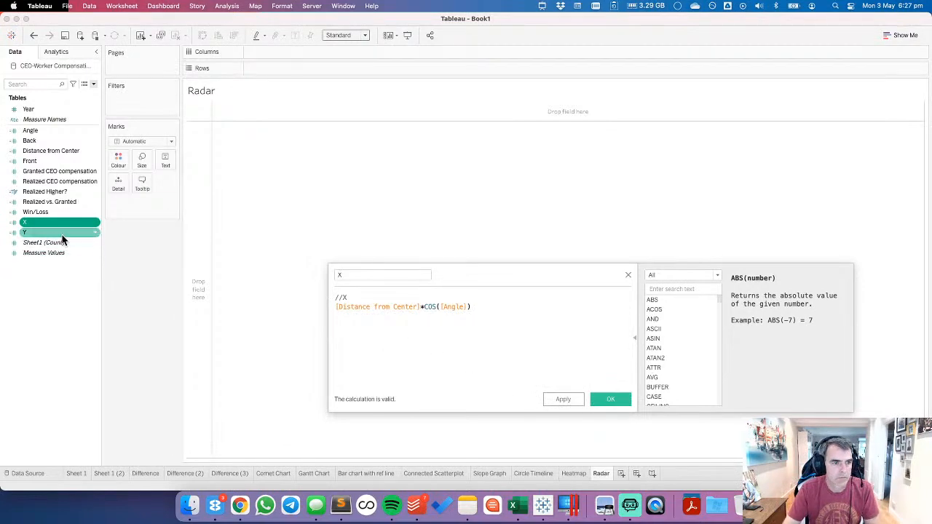
{"action": "left_click", "coordinate": [612, 399]}
Step: Edit the Y field to read [Distance from Center]*SIN([Angle]) in place of the averaged compensation, and save it
{"action": "left_click", "coordinate": [67, 231]}
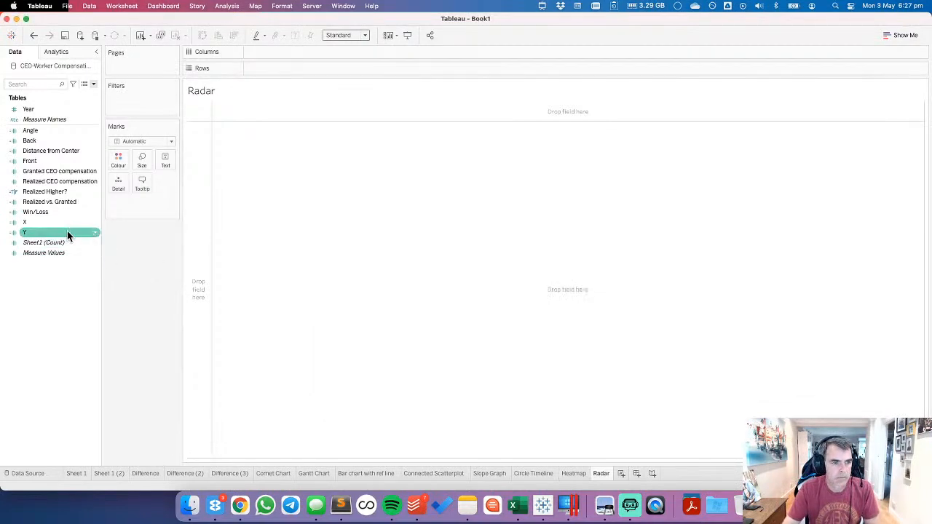
{"action": "right_click", "coordinate": [67, 231]}
{"action": "left_click", "coordinate": [77, 76]}
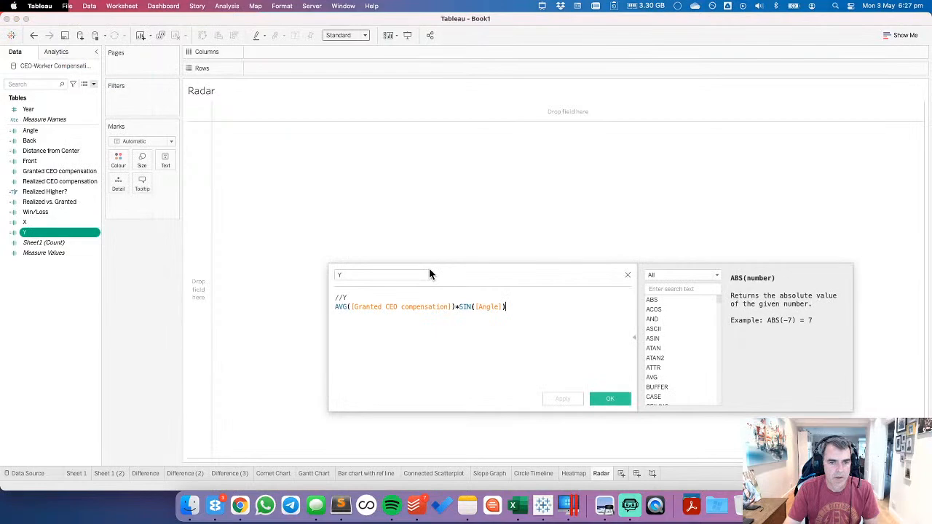
{"action": "left_click", "coordinate": [452, 306]}
{"action": "left_click_drag", "start_coordinate": [452, 307], "coordinate": [306, 307]}
{"action": "key", "text": "BackSpace"}
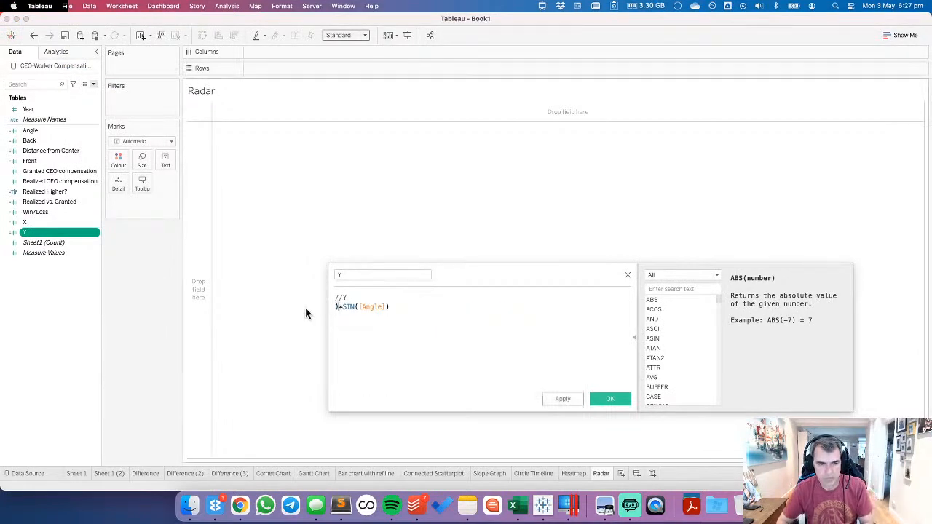
{"action": "type", "text": "dist"}
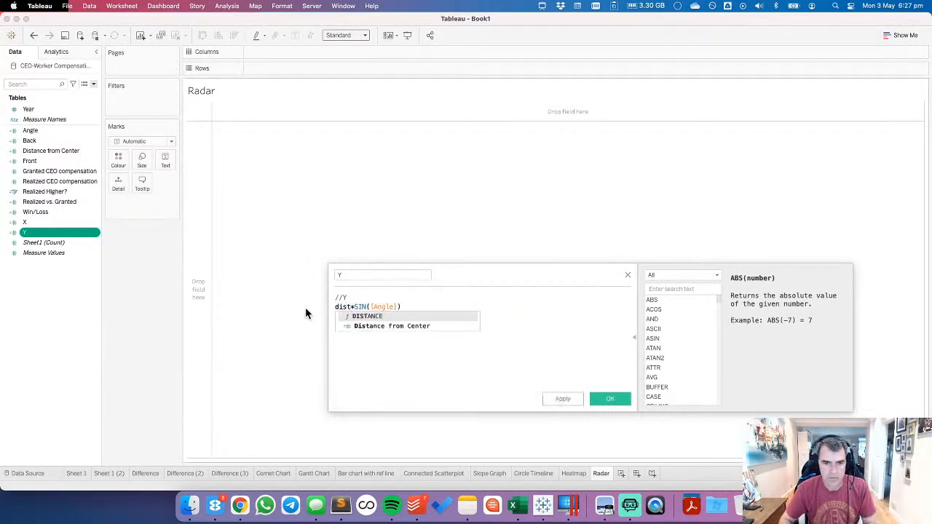
{"action": "key", "text": "Down"}
{"action": "key", "text": "Return"}
{"action": "left_click", "coordinate": [611, 399]}
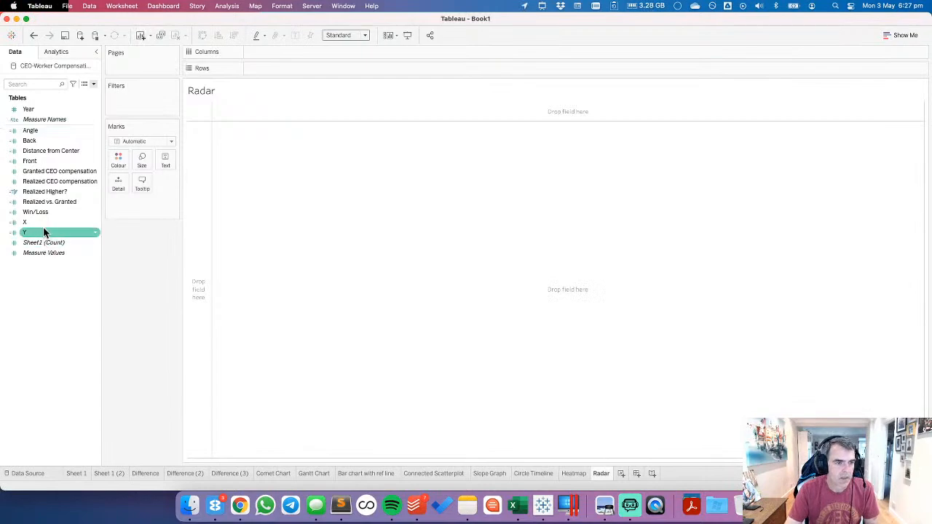
Step: Place X on Columns and Y on Rows, and add Angle to the marks as Detail
{"action": "left_click_drag", "start_coordinate": [36, 219], "coordinate": [270, 52]}
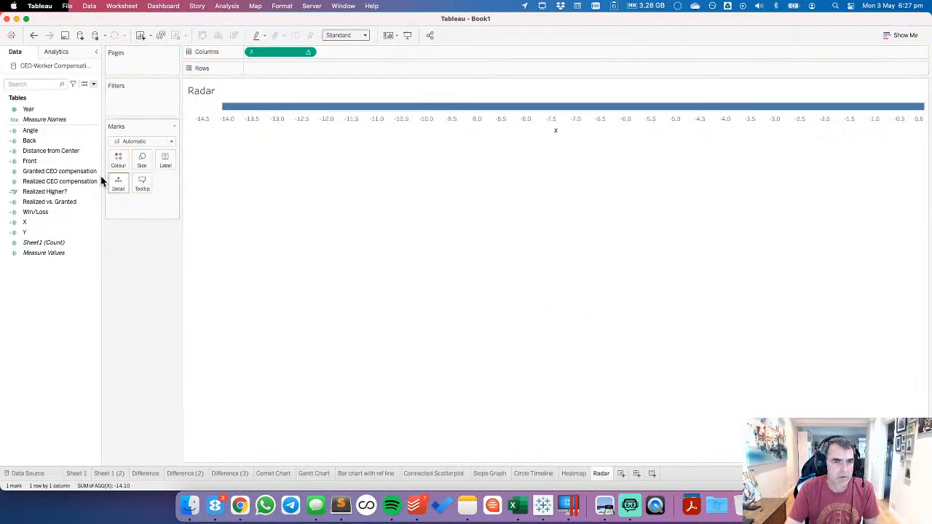
{"action": "left_click_drag", "start_coordinate": [33, 234], "coordinate": [273, 73]}
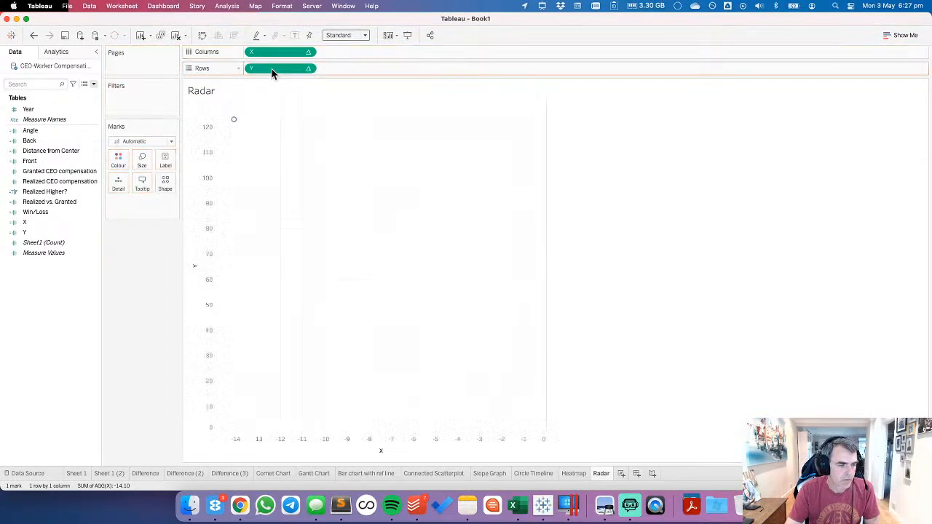
{"action": "left_click_drag", "start_coordinate": [30, 131], "coordinate": [117, 186]}
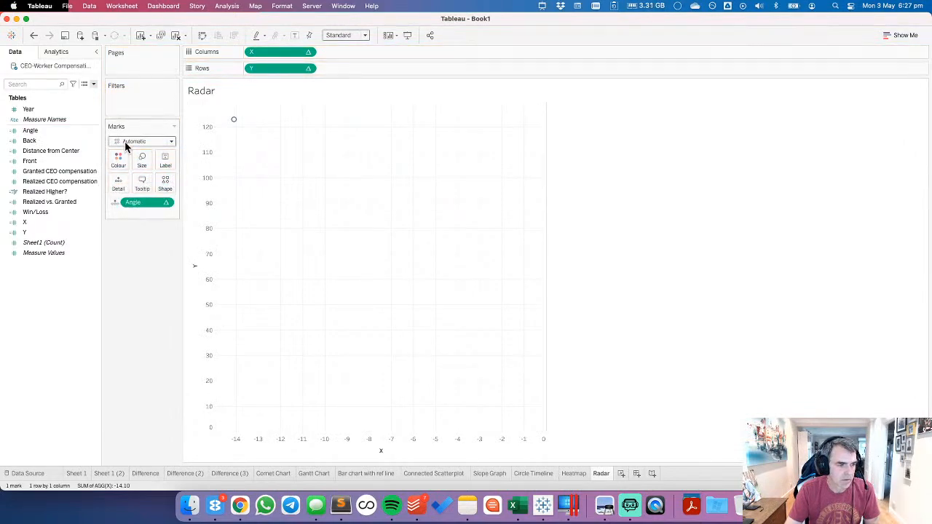
Step: Set Angle as the mark path and change the mark type to Polygon after trying Line
{"action": "left_click", "coordinate": [125, 141]}
{"action": "left_click", "coordinate": [166, 174]}
{"action": "left_click_drag", "start_coordinate": [120, 205], "coordinate": [165, 184]}
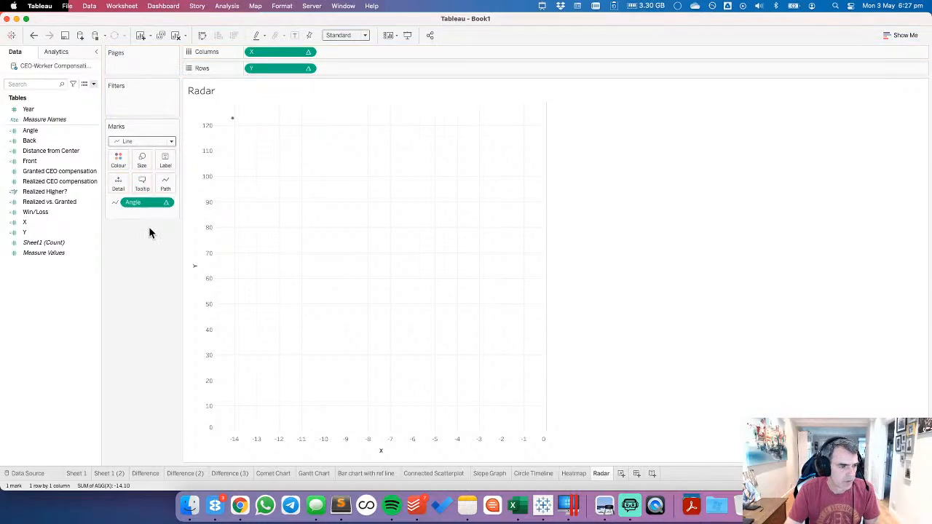
{"action": "left_click", "coordinate": [118, 142]}
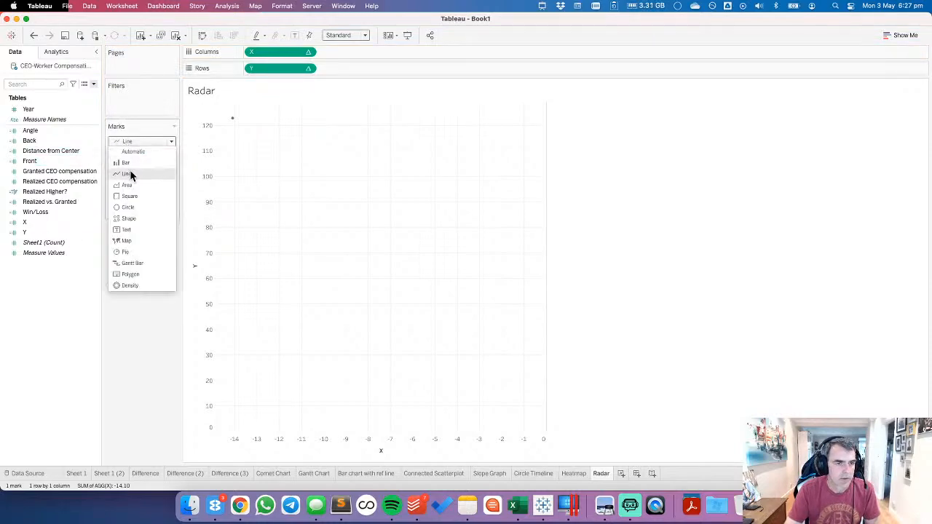
{"action": "left_click", "coordinate": [136, 275]}
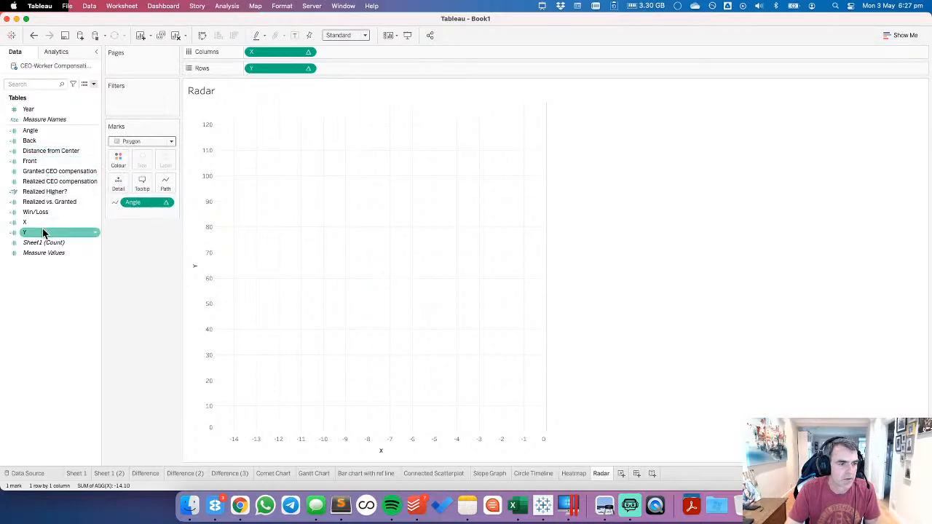
Step: Add Year to the marks as Detail and change Angle from path to Detail
{"action": "left_click_drag", "start_coordinate": [29, 109], "coordinate": [113, 186]}
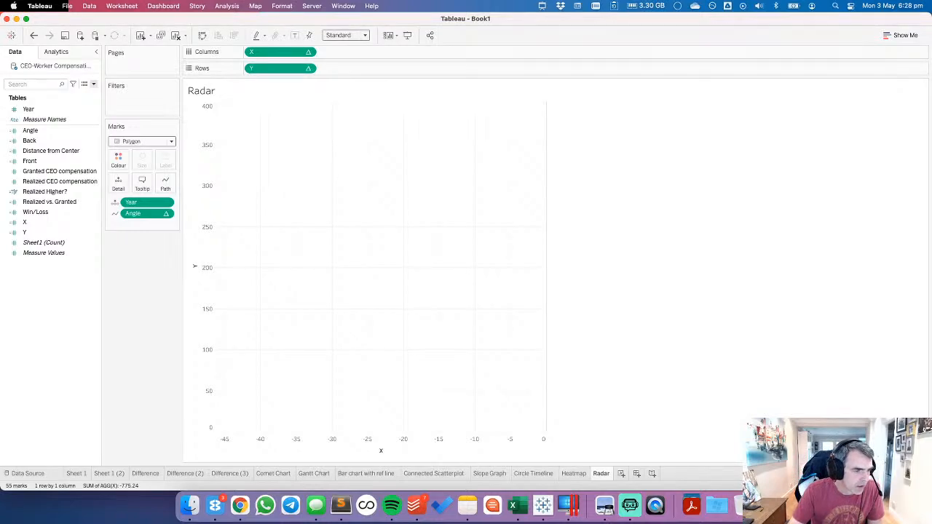
{"action": "left_click", "coordinate": [41, 191]}
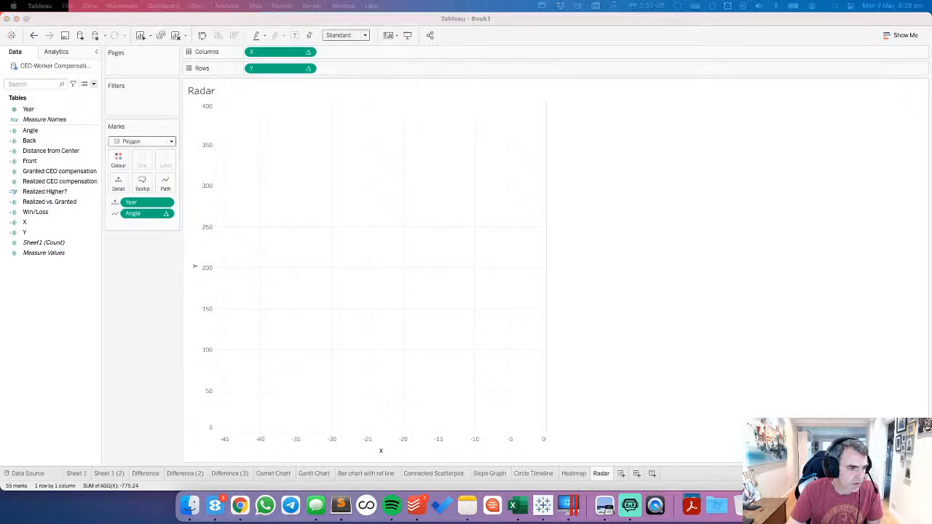
{"action": "left_click", "coordinate": [245, 193]}
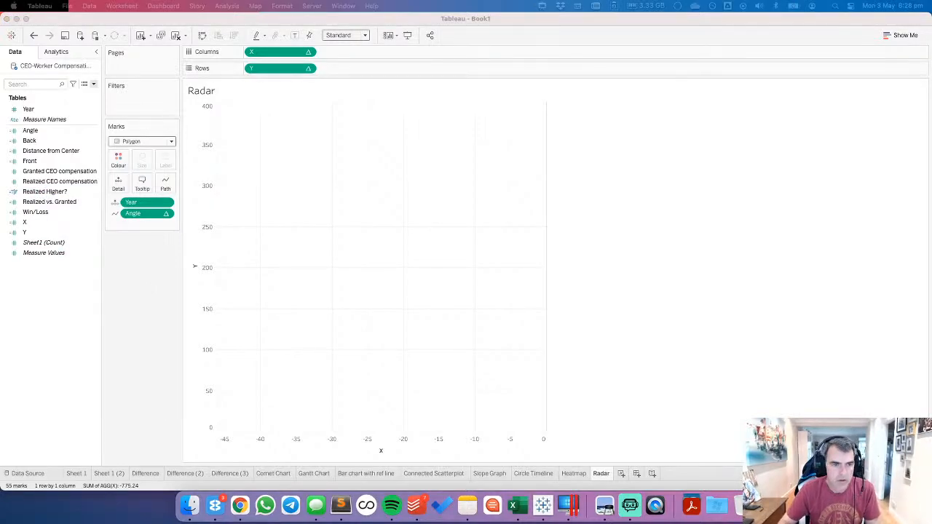
{"action": "left_click", "coordinate": [116, 213]}
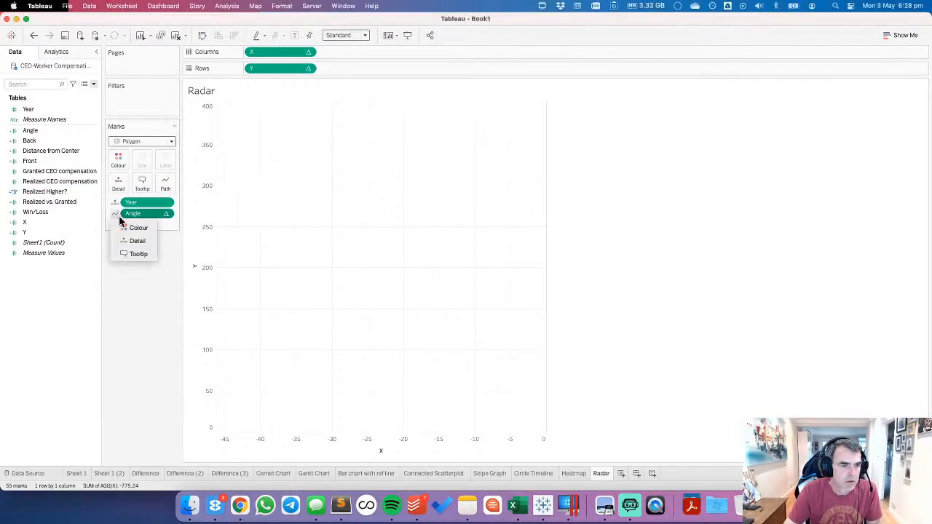
{"action": "left_click", "coordinate": [135, 241]}
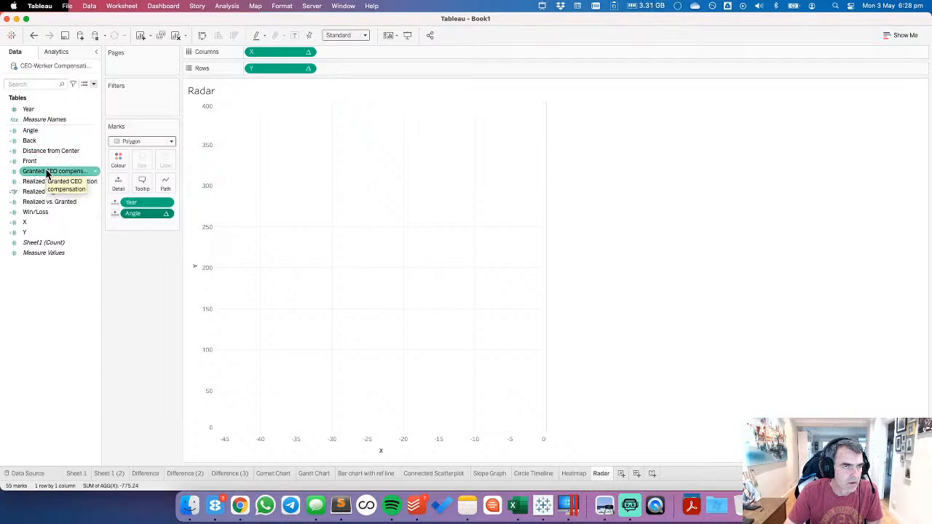
Step: Replace Year on the marks with Granted CEO compensation and aggregate it as an average
{"action": "left_click_drag", "start_coordinate": [47, 173], "coordinate": [142, 213]}
{"action": "left_click", "coordinate": [165, 202]}
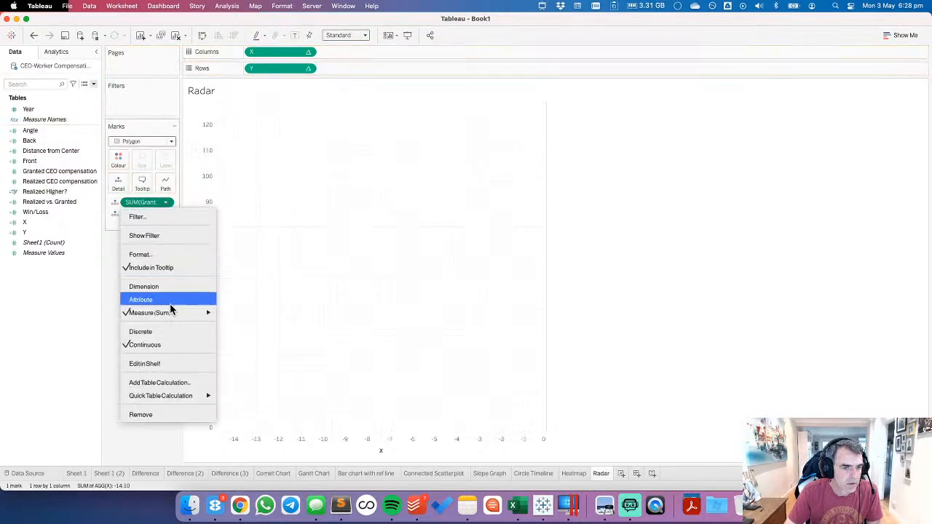
{"action": "mouse_move", "coordinate": [175, 312]}
{"action": "left_click", "coordinate": [244, 328]}
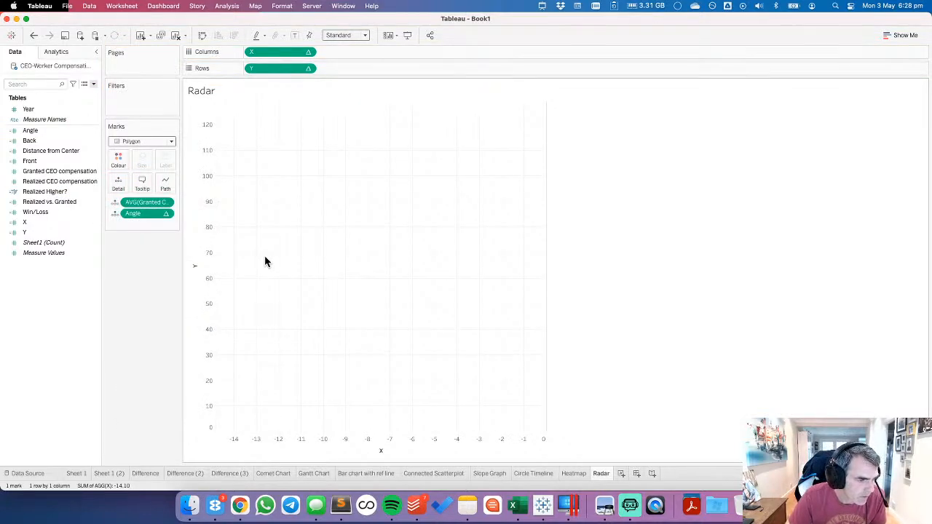
Step: Add Year to the marks as Detail again and compute the Angle table calculation using Year
{"action": "left_click", "coordinate": [166, 215]}
{"action": "mouse_move", "coordinate": [190, 349]}
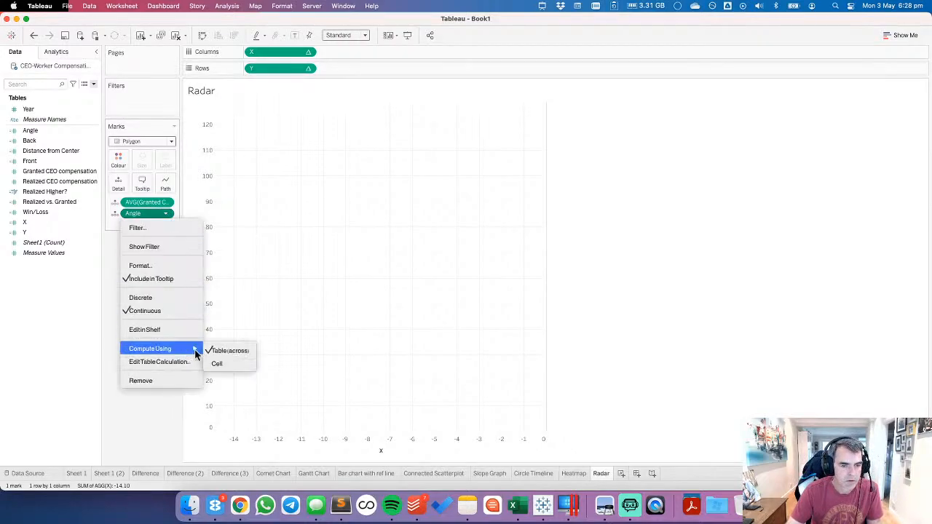
{"action": "left_click", "coordinate": [253, 281]}
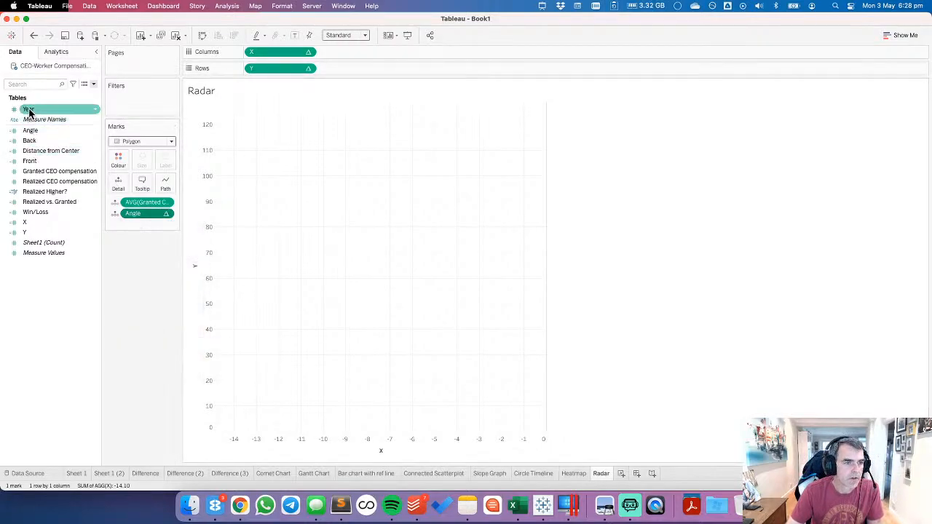
{"action": "left_click_drag", "start_coordinate": [28, 109], "coordinate": [115, 188]}
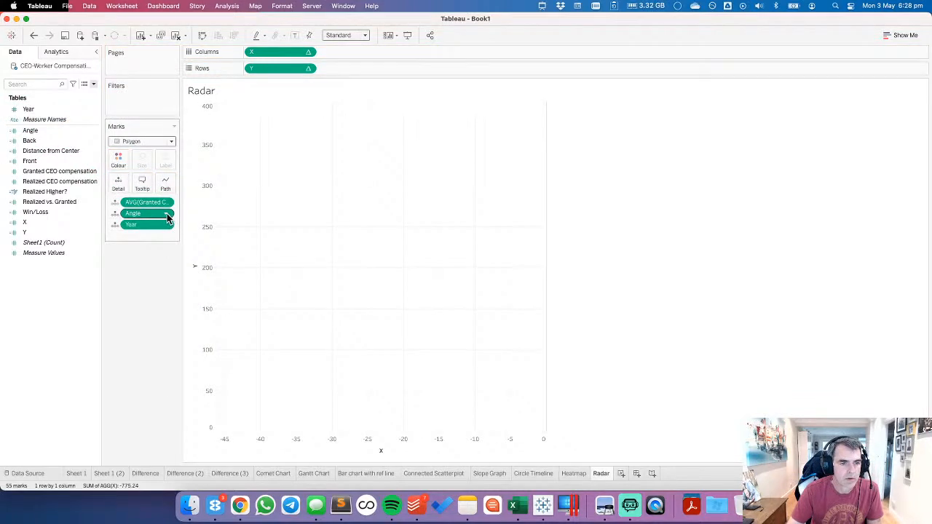
{"action": "left_click", "coordinate": [166, 214]}
{"action": "mouse_move", "coordinate": [186, 348]}
{"action": "left_click", "coordinate": [235, 382]}
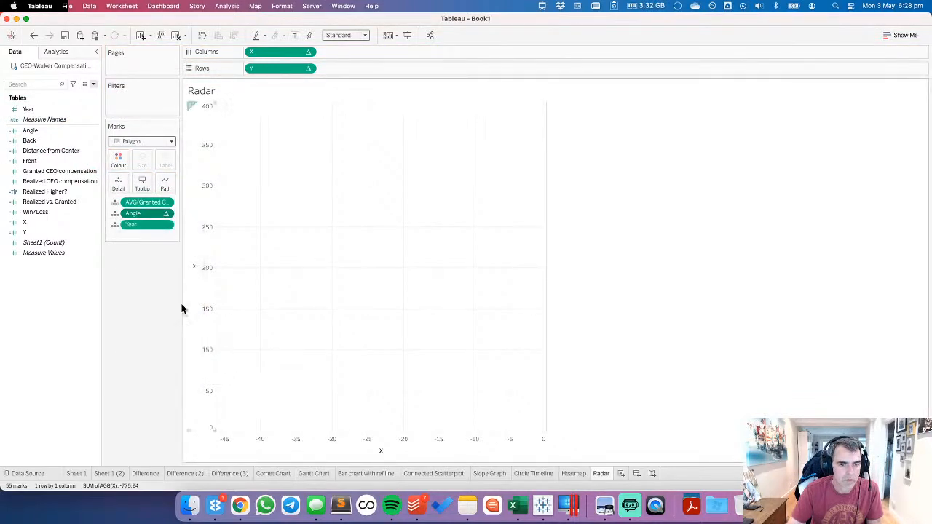
{"action": "left_click", "coordinate": [166, 214]}
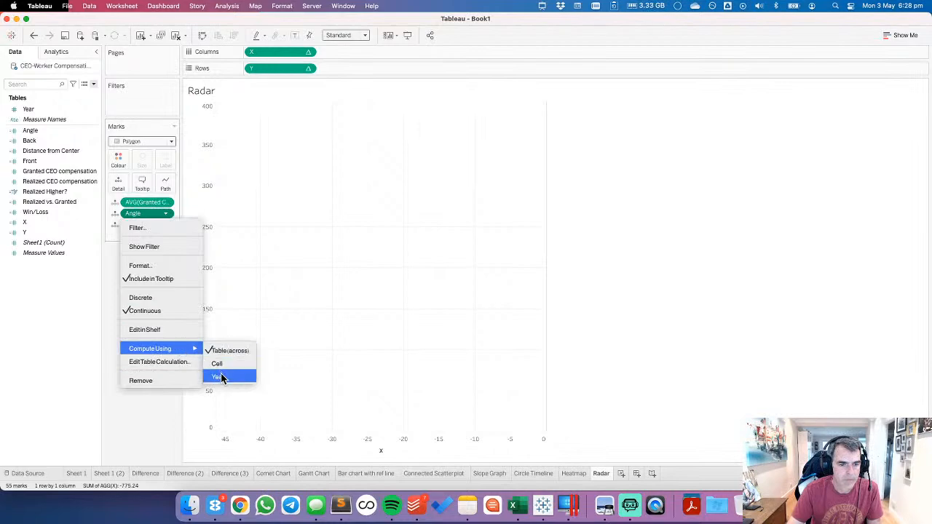
{"action": "left_click", "coordinate": [222, 376]}
Step: Set the X and Y table calculations to compute using Year
{"action": "left_click", "coordinate": [307, 51]}
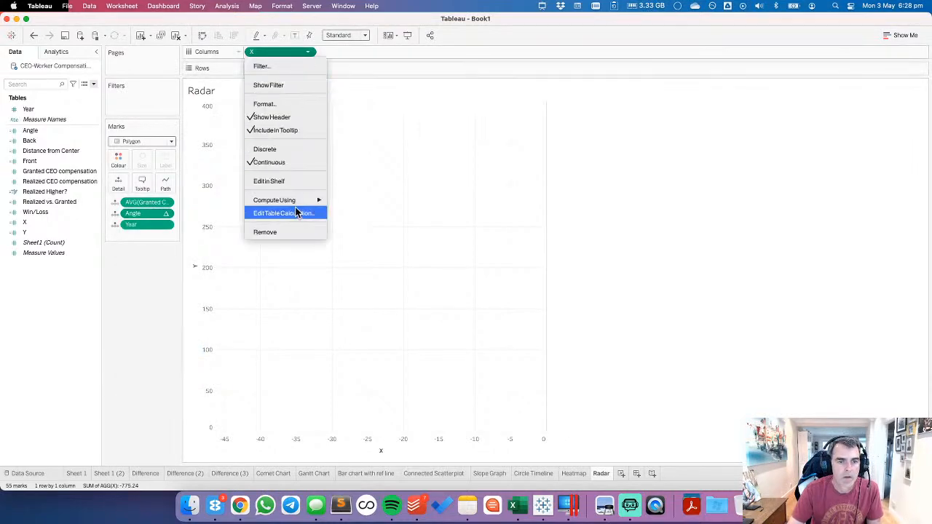
{"action": "mouse_move", "coordinate": [302, 201]}
{"action": "left_click", "coordinate": [348, 230]}
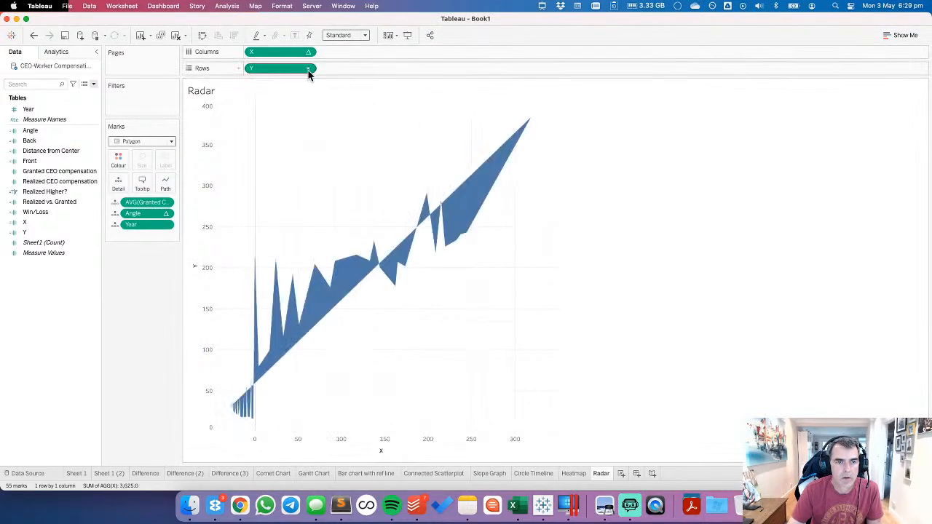
{"action": "left_click", "coordinate": [307, 68]}
{"action": "mouse_move", "coordinate": [312, 216]}
{"action": "left_click", "coordinate": [345, 244]}
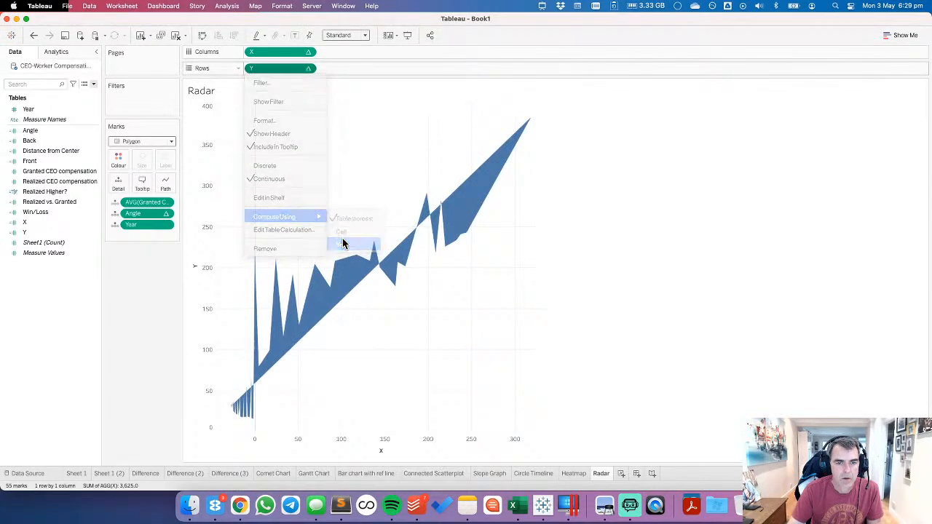
Step: Set Angle as the mark path and reorder it ahead of the averaged Granted CEO compensation
{"action": "left_click", "coordinate": [115, 224]}
{"action": "left_click", "coordinate": [136, 244]}
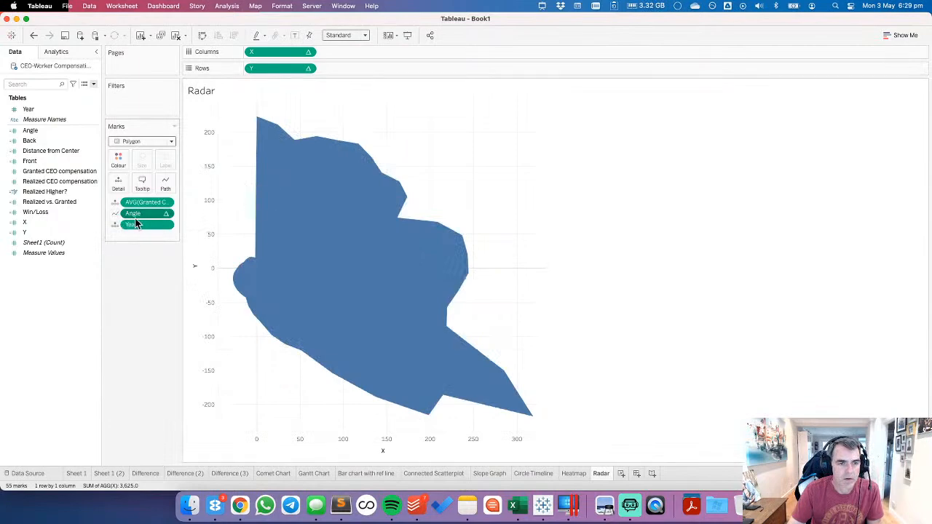
{"action": "left_click_drag", "start_coordinate": [146, 213], "coordinate": [141, 256]}
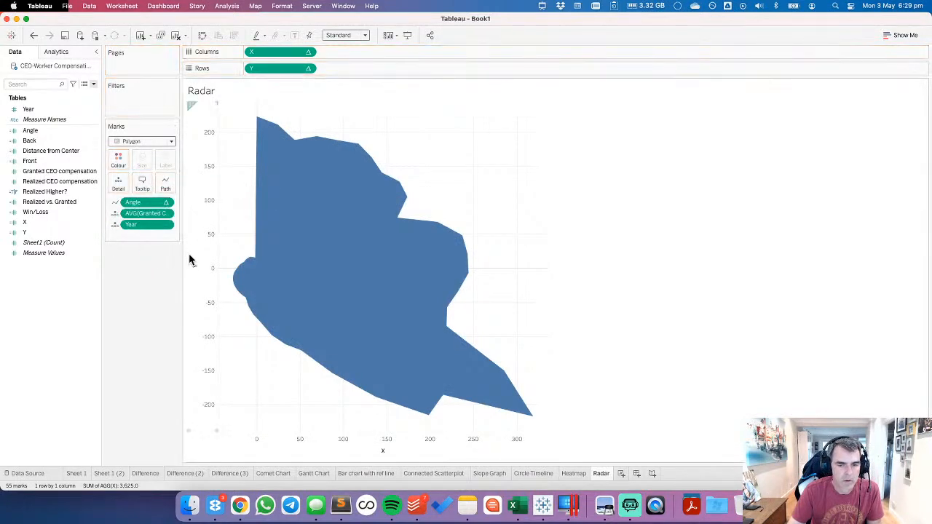
Step: Examine the year, compensation and angle details at several points around the radar polygon
{"action": "mouse_move", "coordinate": [249, 282]}
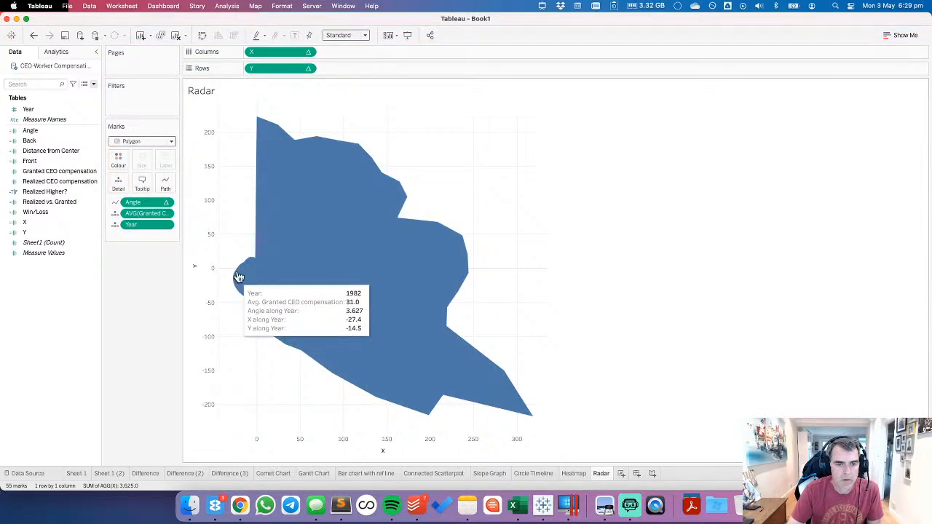
{"action": "mouse_move", "coordinate": [259, 124]}
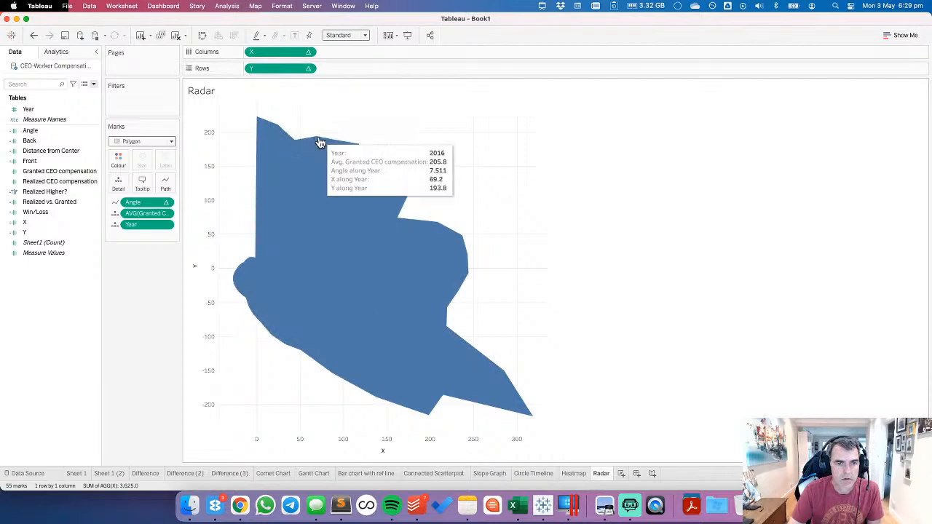
{"action": "mouse_move", "coordinate": [334, 147]}
{"action": "left_click", "coordinate": [404, 300]}
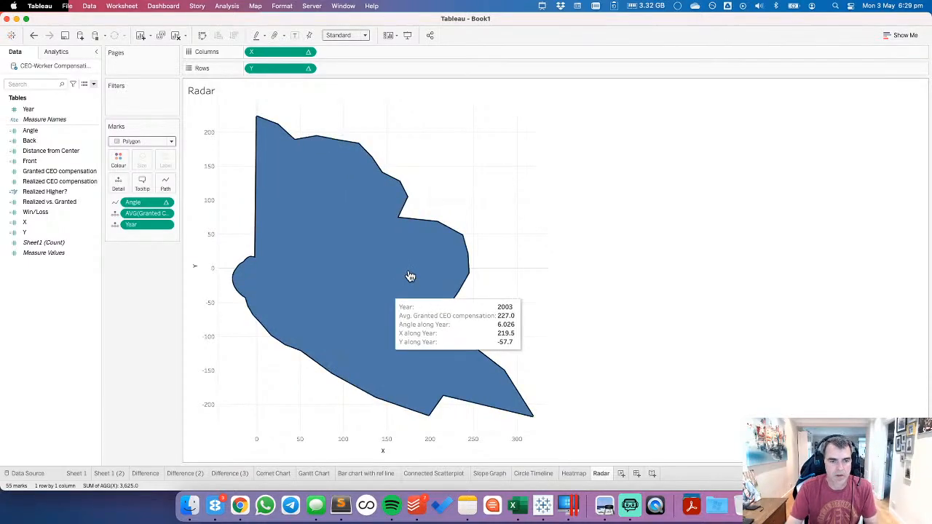
{"action": "left_click", "coordinate": [447, 216]}
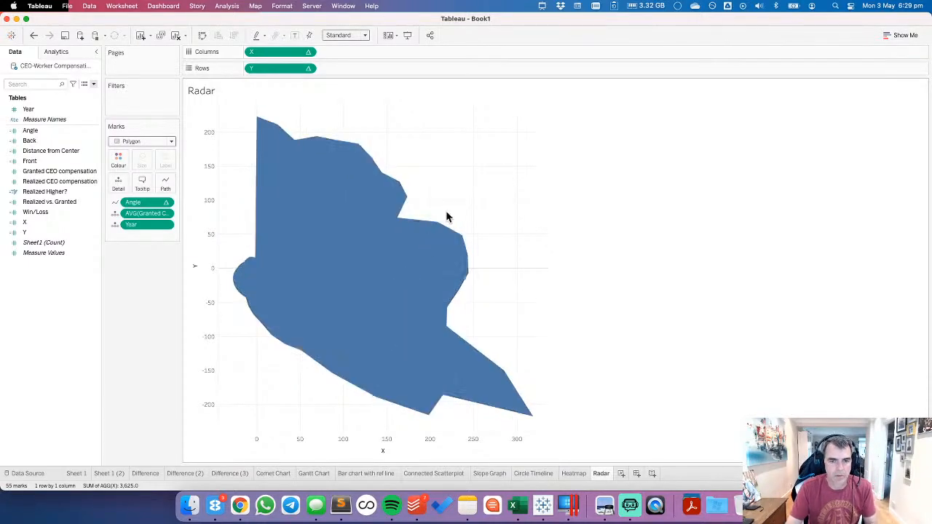
Step: Delete the Radar sheet along with the calculated fields Angle, Distance from Center, X and Y
{"action": "right_click", "coordinate": [600, 471]}
{"action": "left_click", "coordinate": [620, 332]}
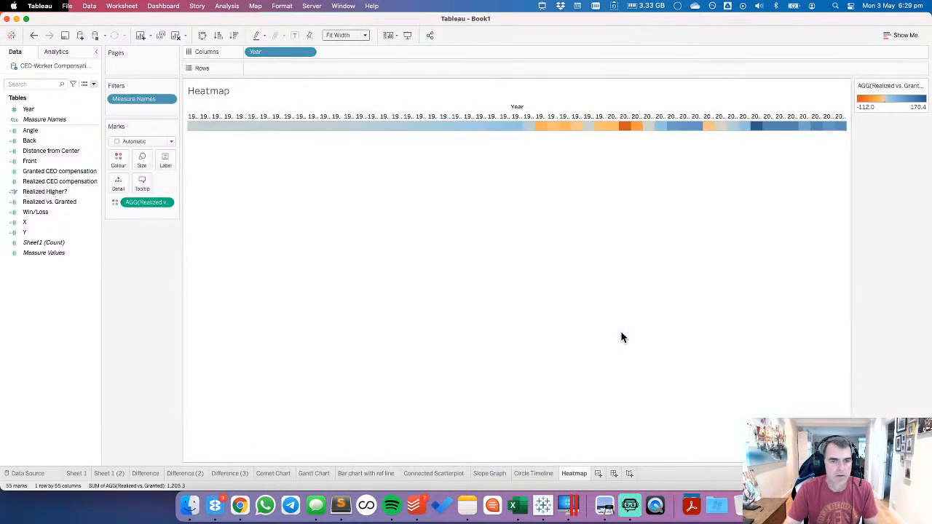
{"action": "left_click", "coordinate": [32, 131]}
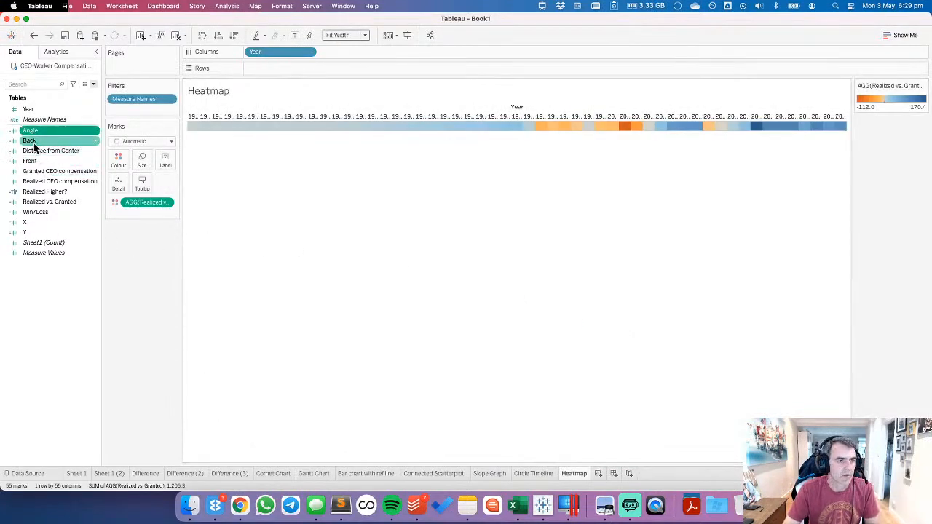
{"action": "left_click", "coordinate": [38, 151], "text": "super"}
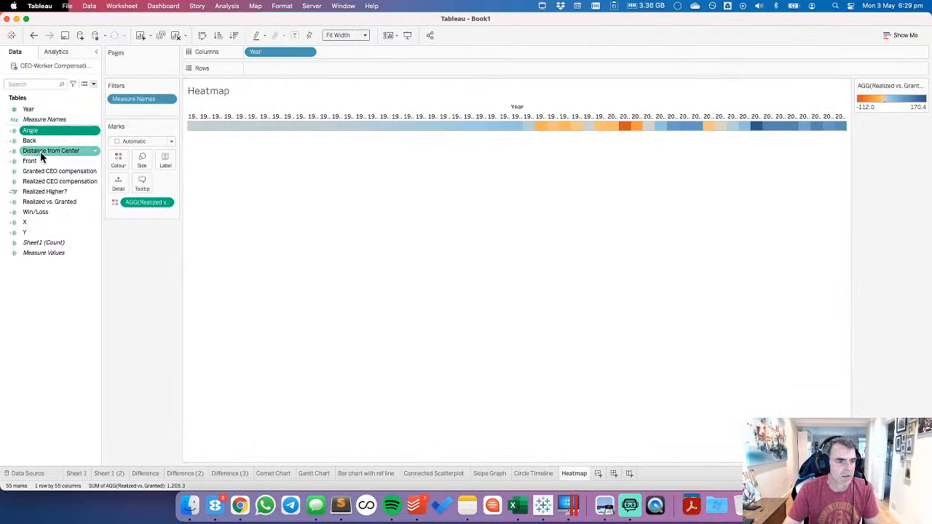
{"action": "left_click", "coordinate": [45, 193], "text": "super"}
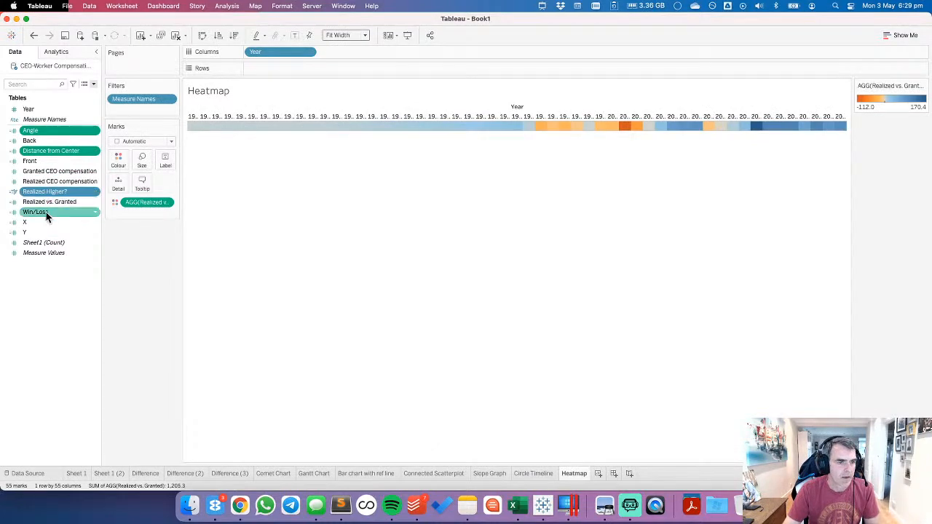
{"action": "left_click", "coordinate": [40, 222], "text": "super"}
{"action": "left_click", "coordinate": [37, 232], "text": "super"}
{"action": "right_click", "coordinate": [37, 232]}
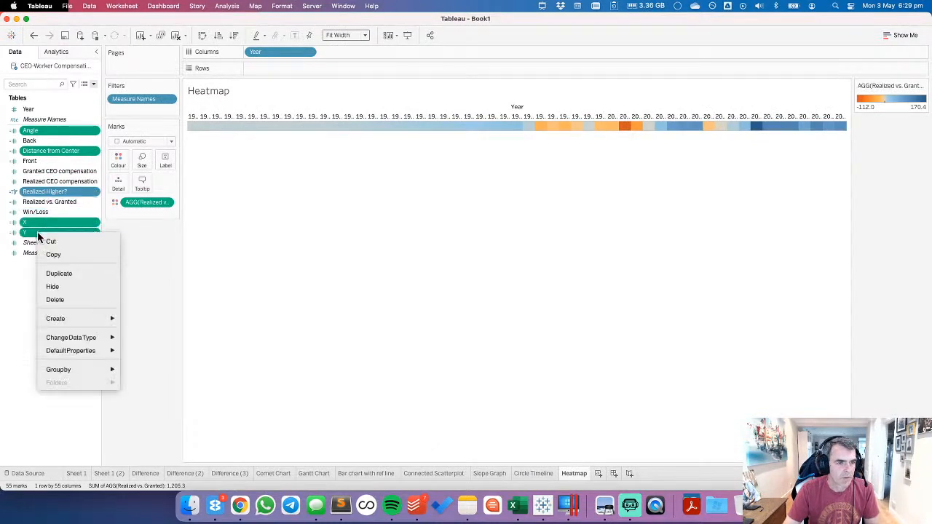
{"action": "left_click", "coordinate": [59, 300]}
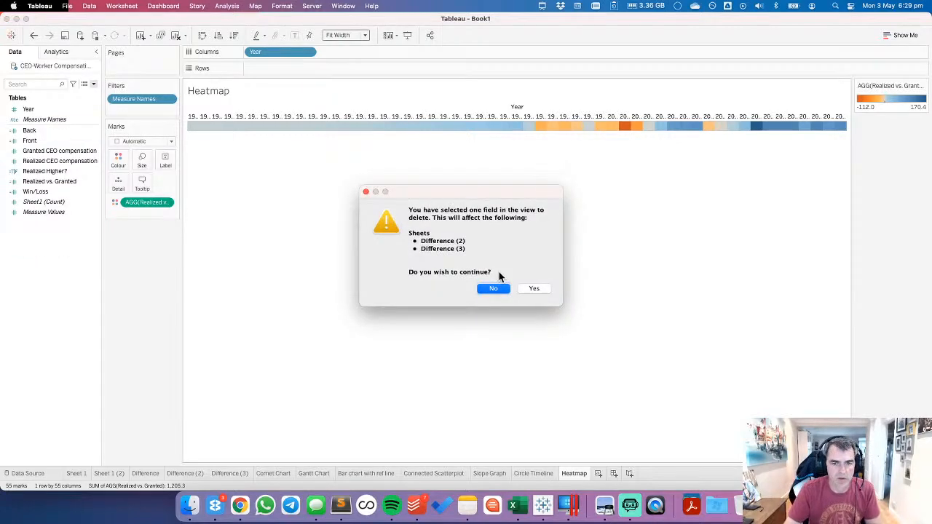
{"action": "left_click", "coordinate": [532, 289]}
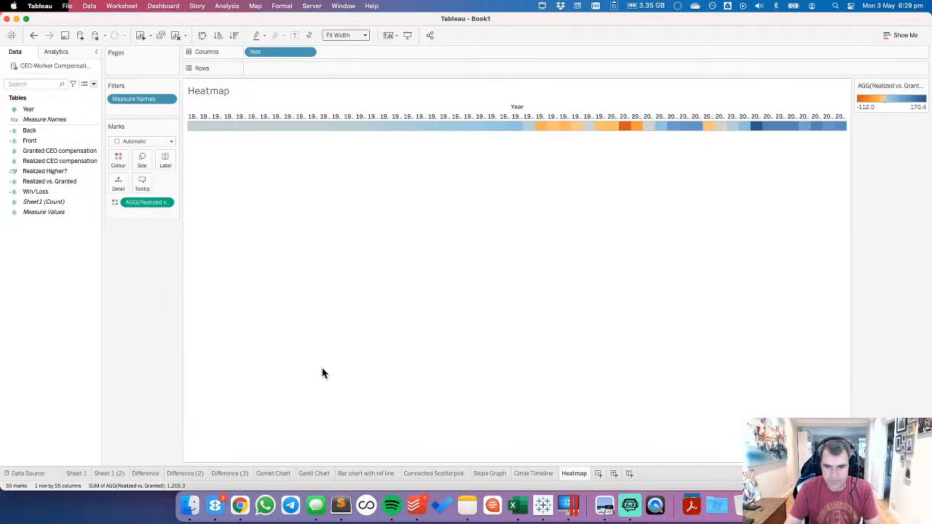
Step: Switch to Chrome, go back to the Data Viz Project gallery to browse chart types, and return to Tableau
{"action": "left_click", "coordinate": [241, 508]}
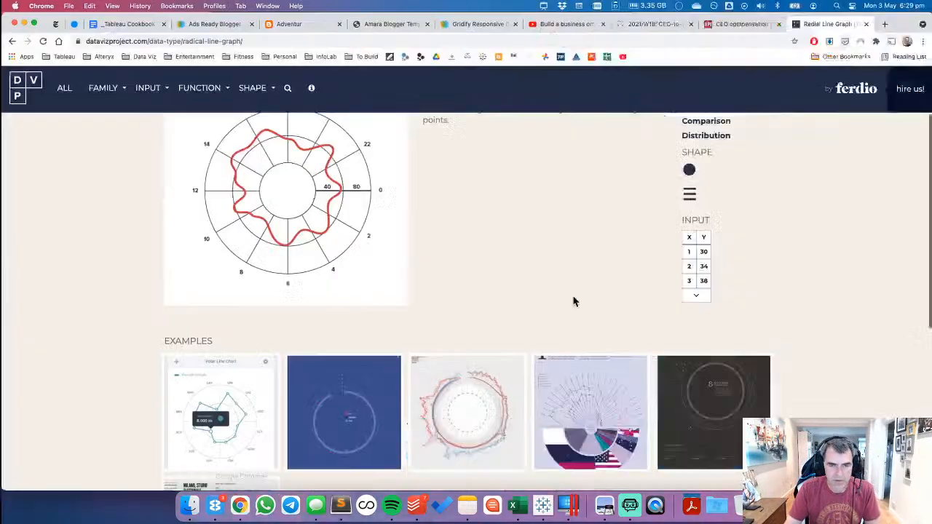
{"action": "left_click", "coordinate": [11, 42]}
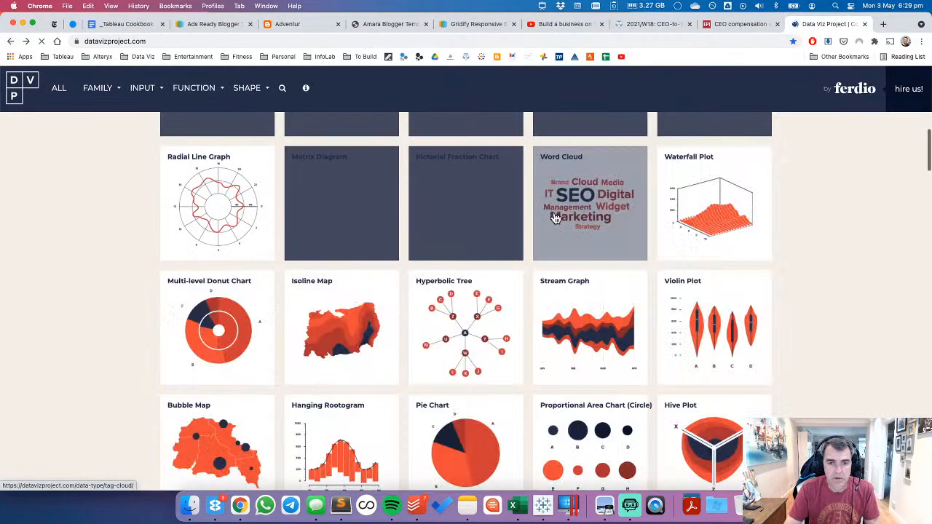
{"action": "left_click", "coordinate": [552, 509]}
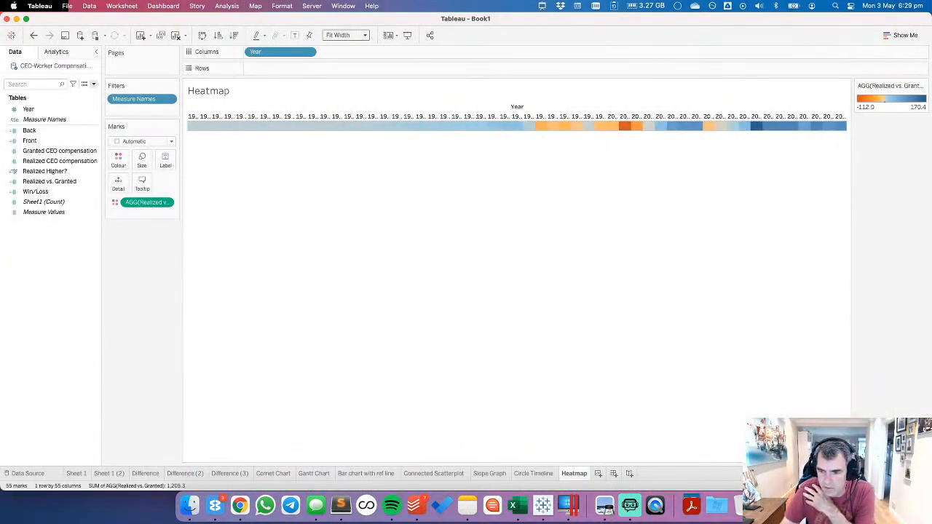
Step: Review the workbook's charts as thumbnails, and view the Comet Chart and Difference sheets
{"action": "left_click", "coordinate": [906, 485]}
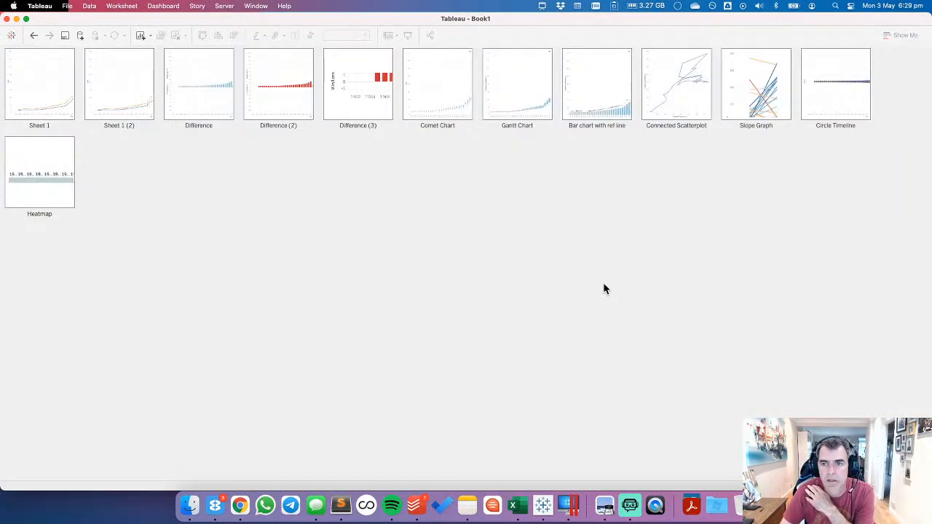
{"action": "left_click", "coordinate": [412, 89]}
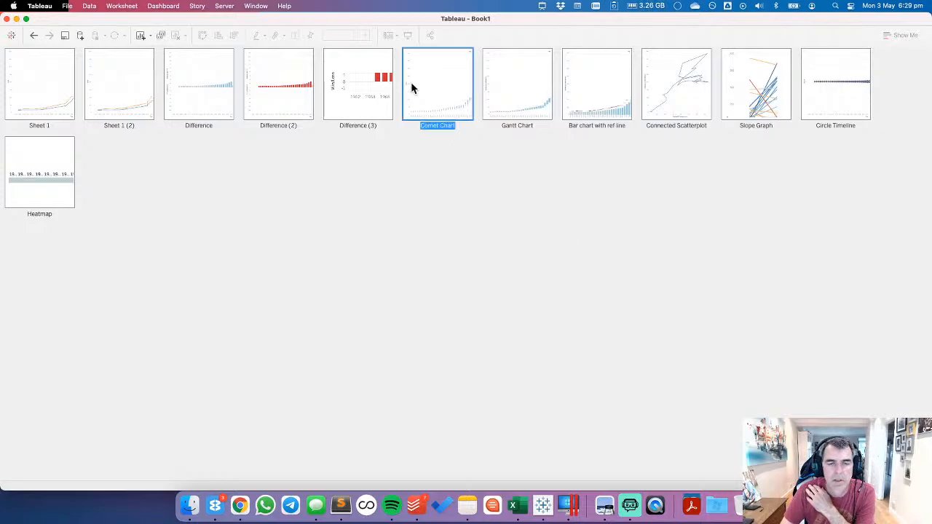
{"action": "double_click", "coordinate": [432, 92]}
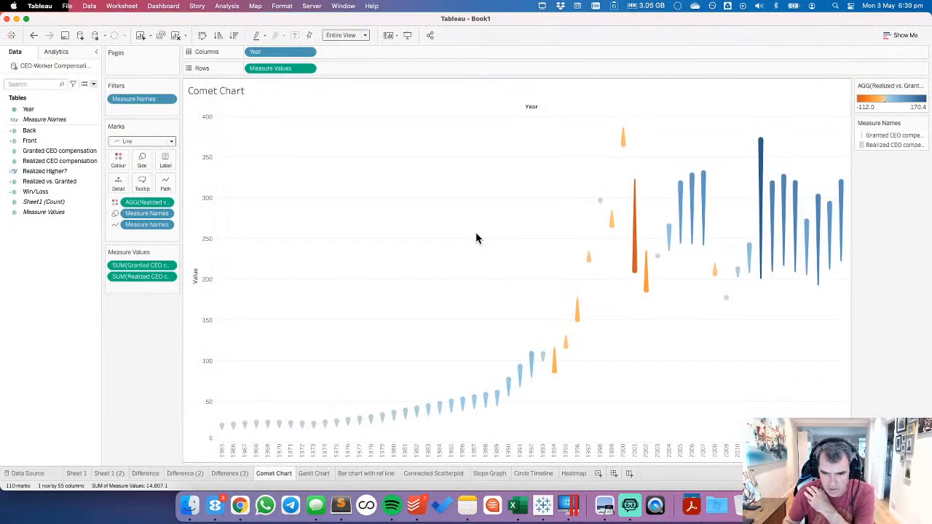
{"action": "left_click", "coordinate": [116, 474]}
{"action": "left_click", "coordinate": [146, 474]}
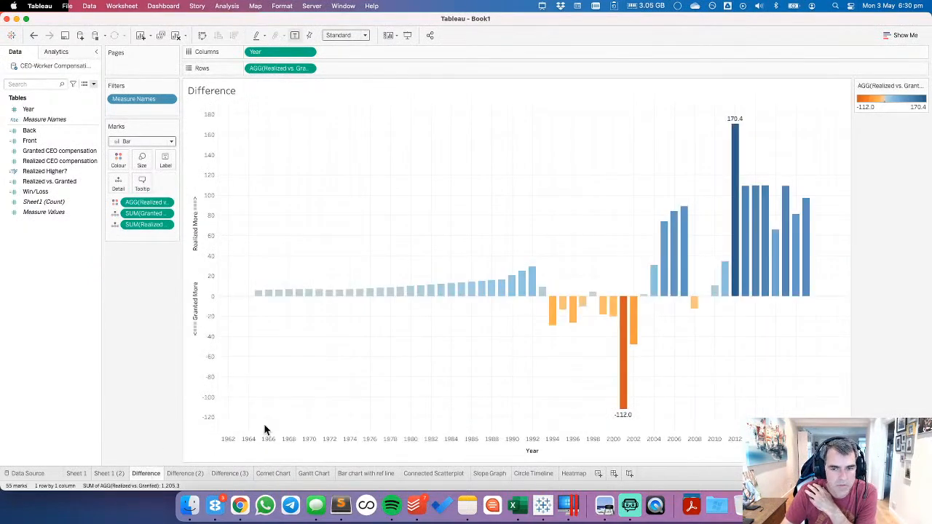
Step: Compare the bar colouring of the Difference and Difference (2) sheets, ending on Difference
{"action": "left_click", "coordinate": [186, 474]}
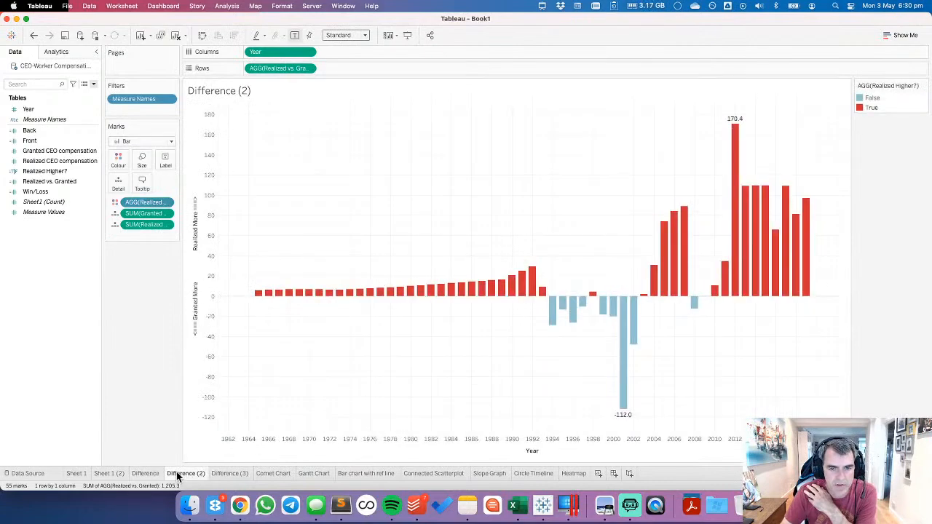
{"action": "left_click", "coordinate": [157, 474]}
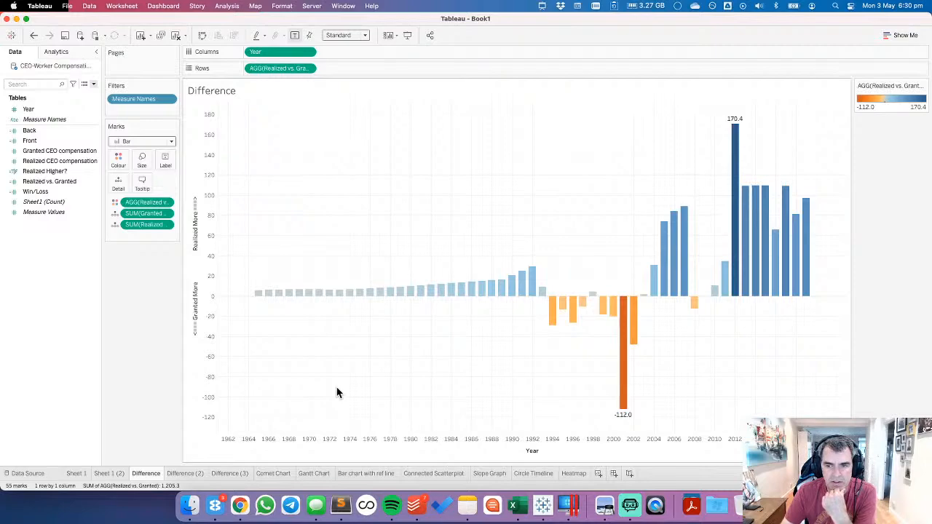
{"action": "left_click", "coordinate": [183, 473]}
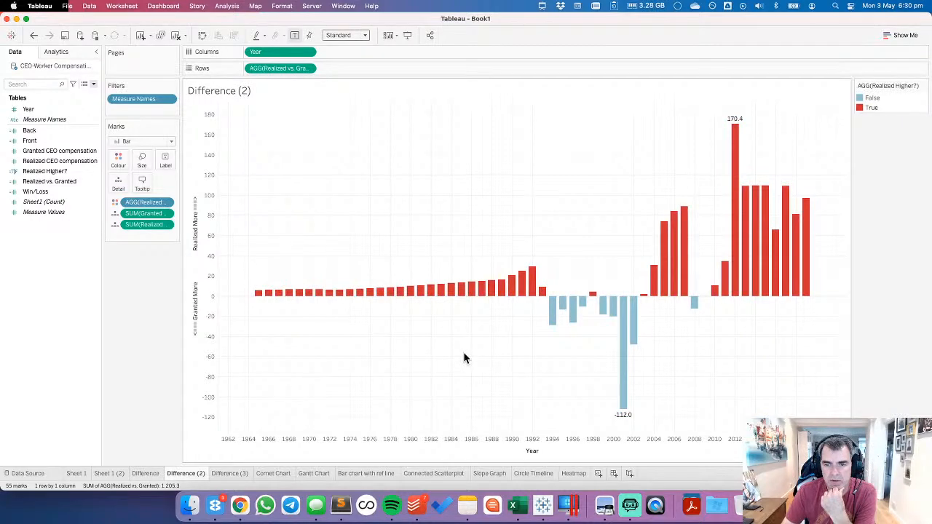
{"action": "left_click", "coordinate": [149, 473]}
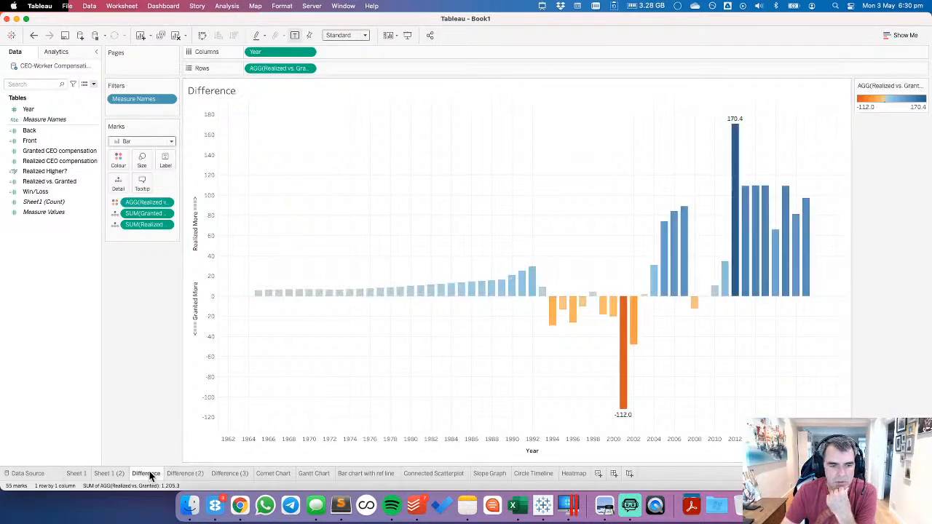
Step: Recolour the Difference bars with the Makeover Monday Red-Blue Diverging palette, using the full colour range and centred at 0
{"action": "double_click", "coordinate": [883, 108]}
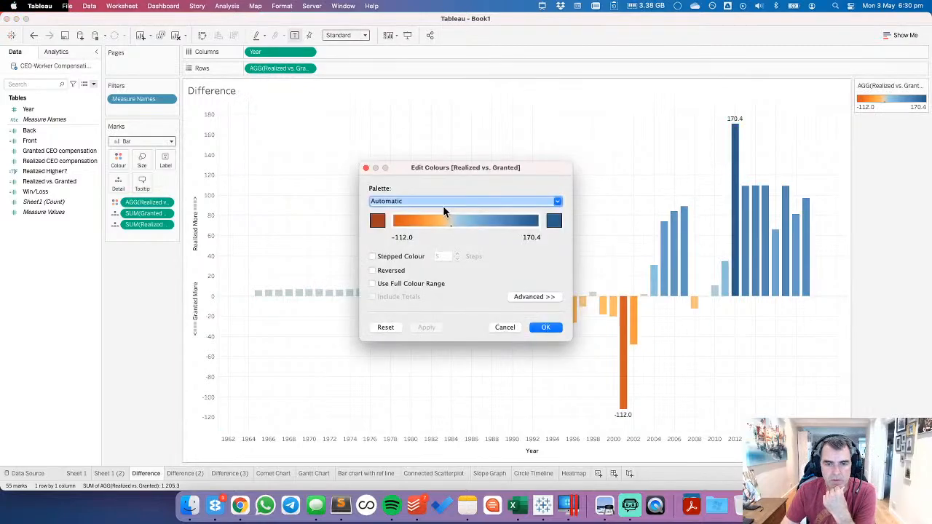
{"action": "left_click", "coordinate": [434, 202]}
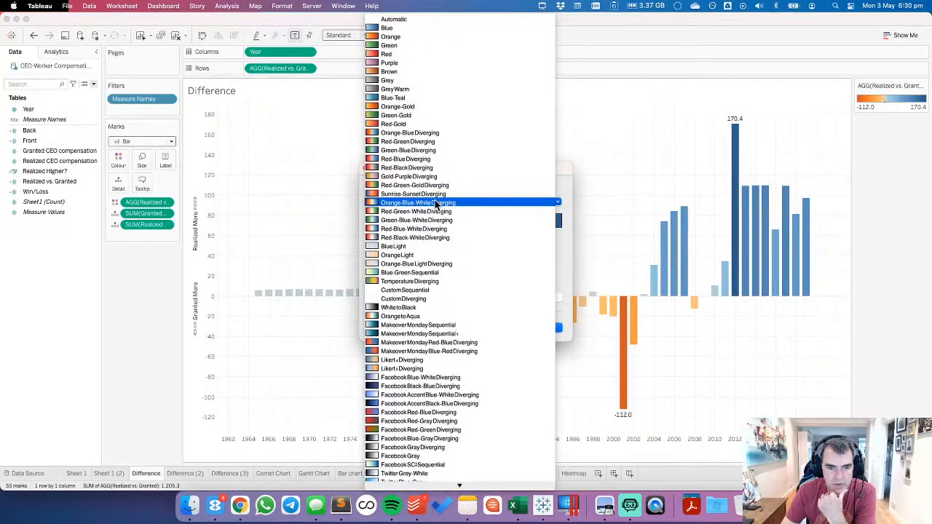
{"action": "left_click", "coordinate": [421, 345]}
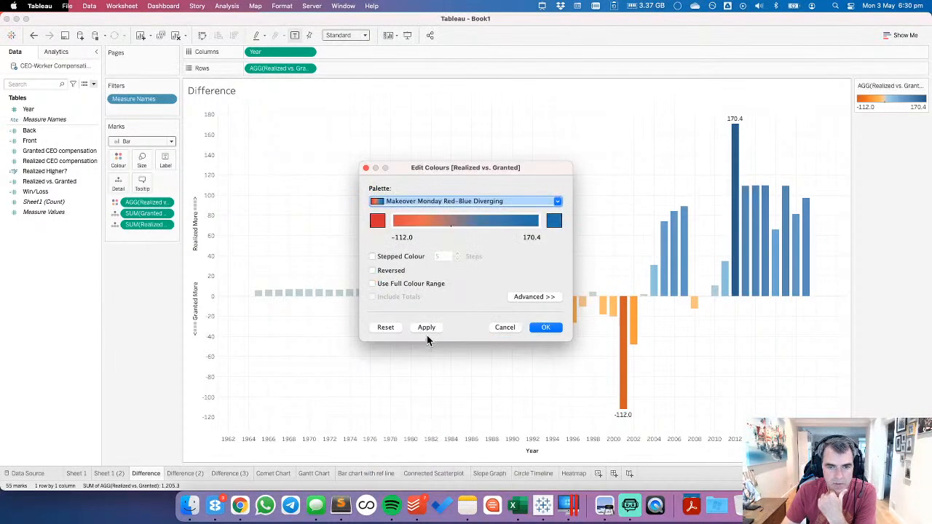
{"action": "left_click", "coordinate": [396, 283]}
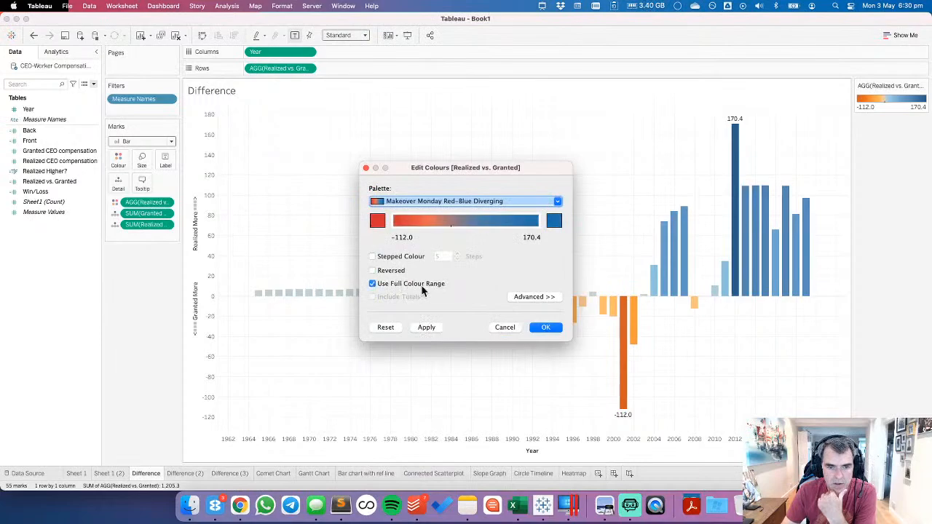
{"action": "left_click", "coordinate": [534, 297]}
{"action": "left_click", "coordinate": [373, 352]}
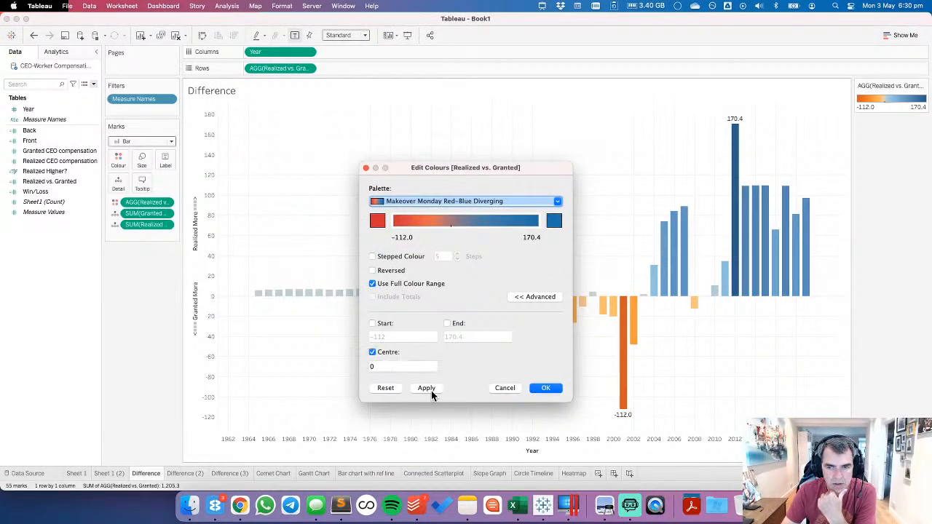
{"action": "left_click", "coordinate": [430, 389]}
{"action": "left_click", "coordinate": [543, 387]}
{"action": "left_click", "coordinate": [437, 212]}
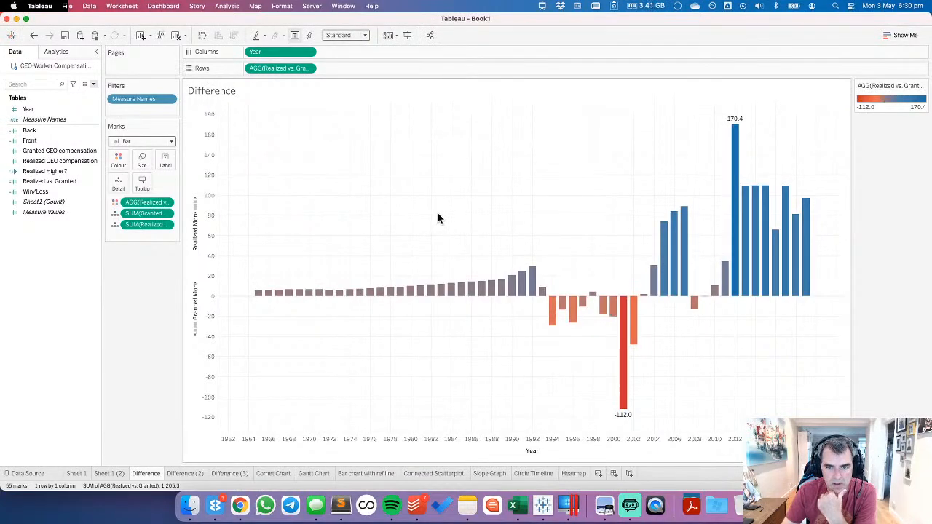
Step: Change the positive end colour of the Difference sheet's diverging palette to light blue 74A9CF
{"action": "double_click", "coordinate": [882, 105]}
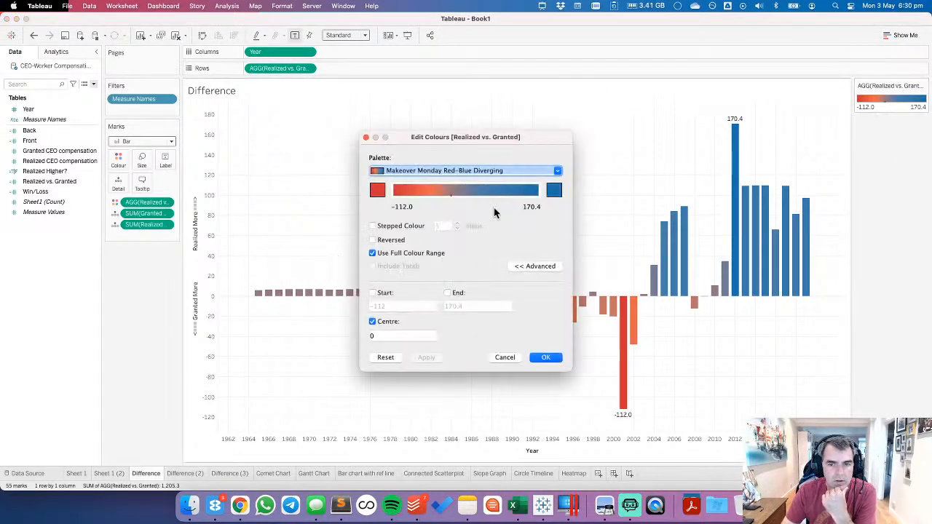
{"action": "left_click", "coordinate": [555, 190]}
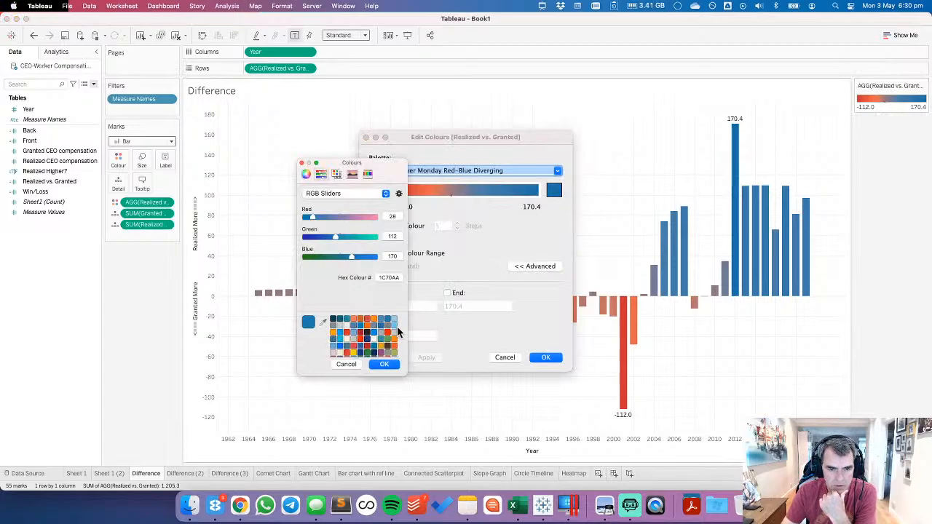
{"action": "left_click", "coordinate": [354, 335]}
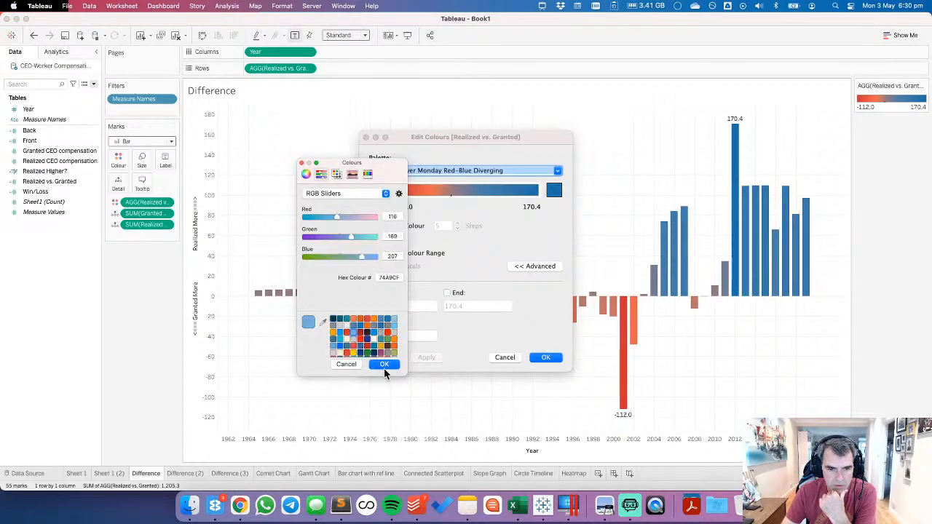
{"action": "left_click", "coordinate": [384, 365]}
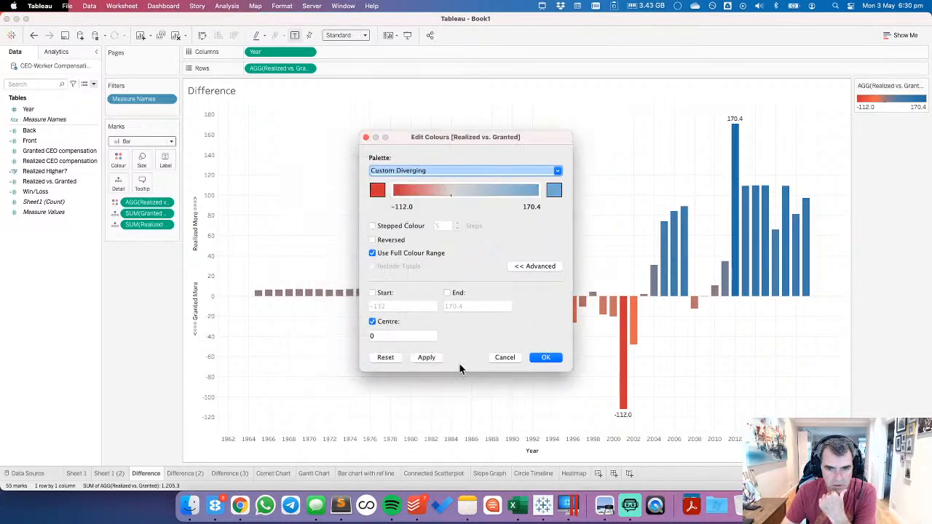
{"action": "left_click", "coordinate": [430, 358]}
{"action": "left_click", "coordinate": [543, 358]}
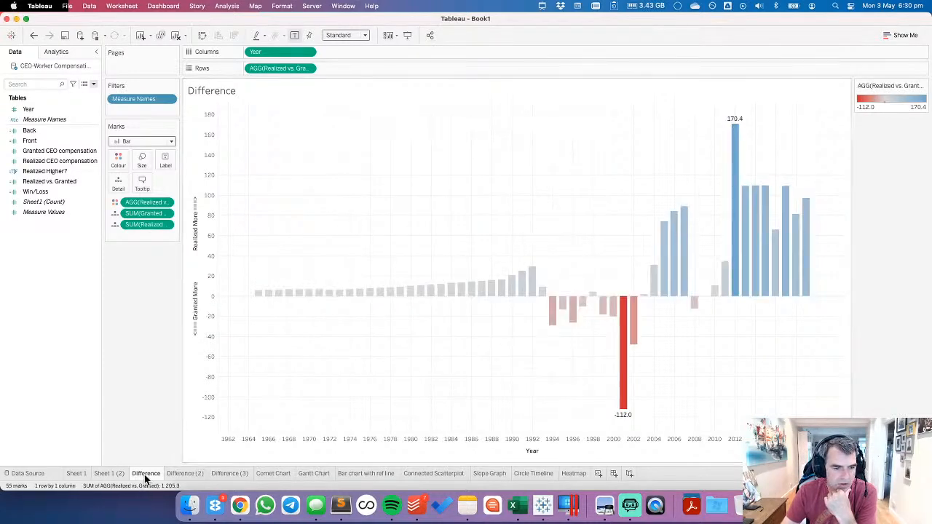
Step: Review the sheet thumbnails, then view the Comet Chart, Difference (3) and Difference (2) sheets
{"action": "left_click", "coordinate": [33, 35]}
{"action": "left_click", "coordinate": [34, 35]}
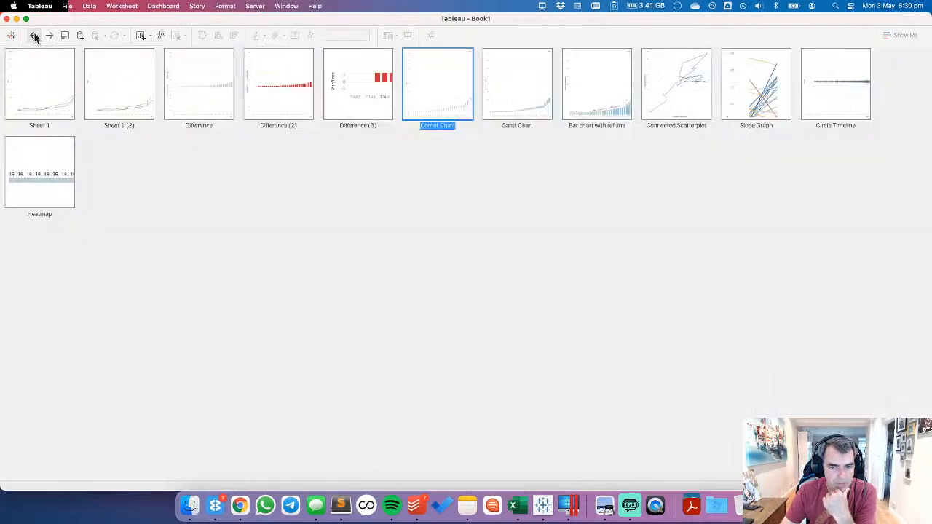
{"action": "left_click", "coordinate": [50, 36]}
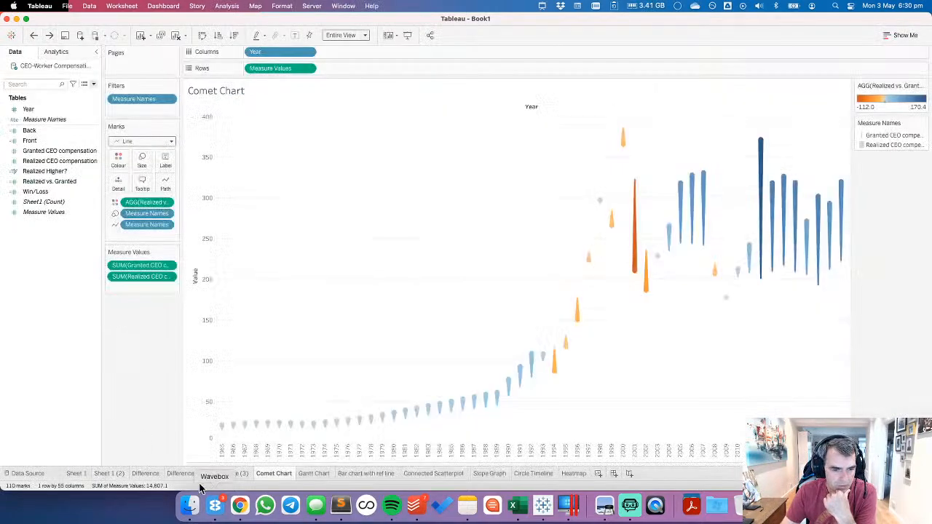
{"action": "left_click", "coordinate": [243, 475]}
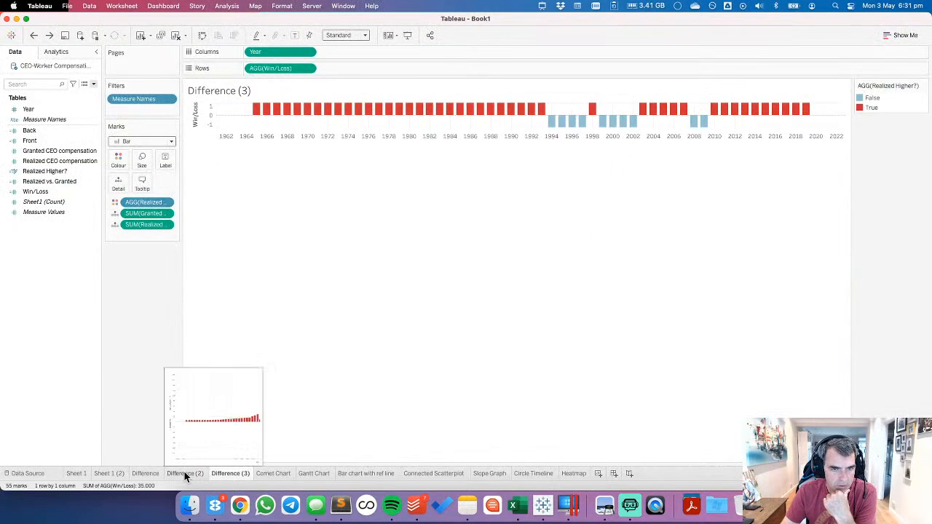
{"action": "left_click", "coordinate": [173, 474]}
Step: Rename the Difference (3) sheet to Win/Loss Chart
{"action": "double_click", "coordinate": [231, 472]}
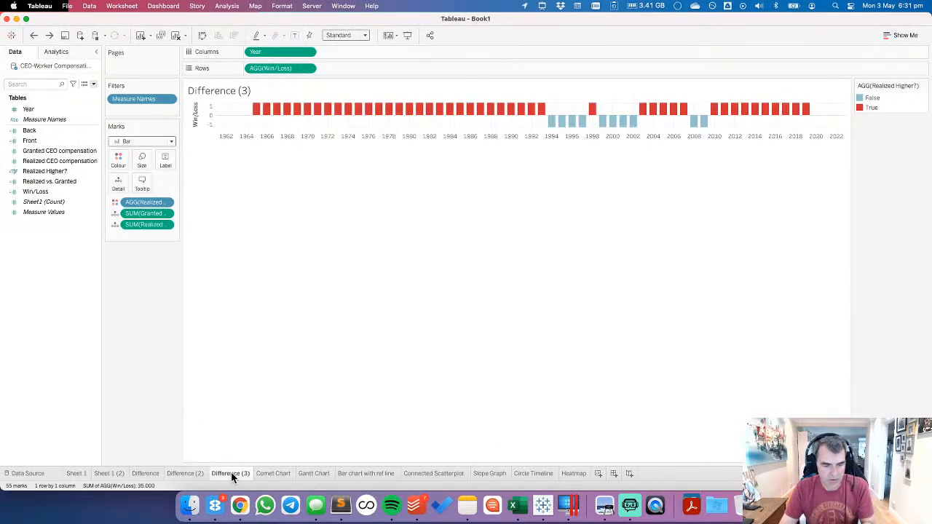
{"action": "type", "text": "Win/Lo"}
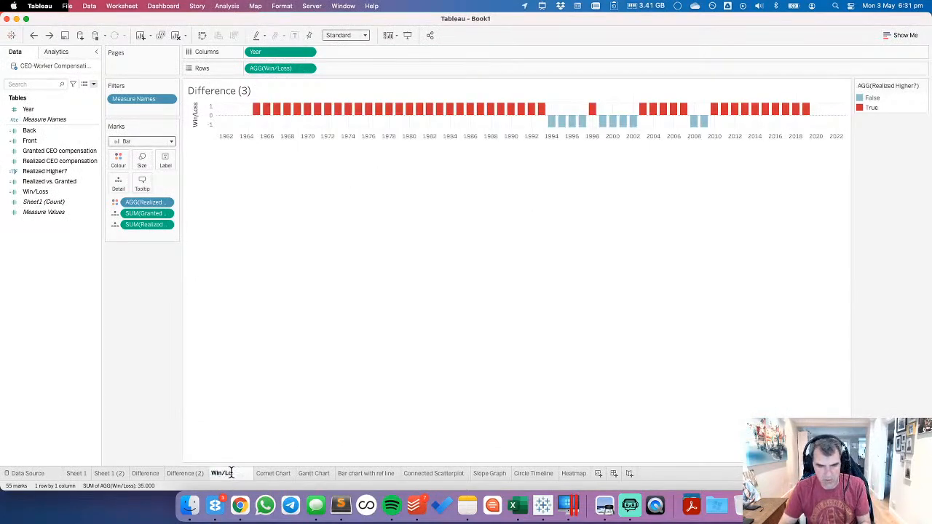
{"action": "type", "text": "ss Chart"}
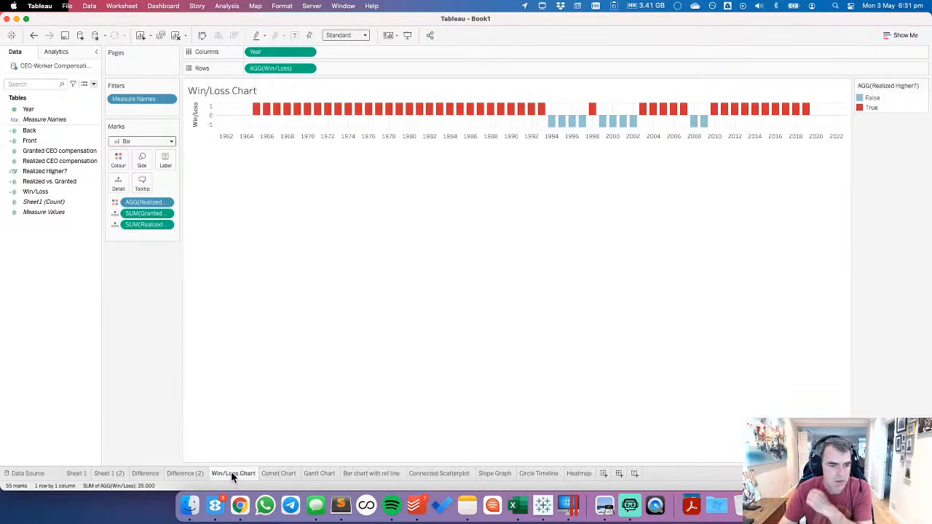
Step: On the Difference (2) sheet, fix the Realized vs. Granted axis range from -180 to 180
{"action": "left_click", "coordinate": [193, 474]}
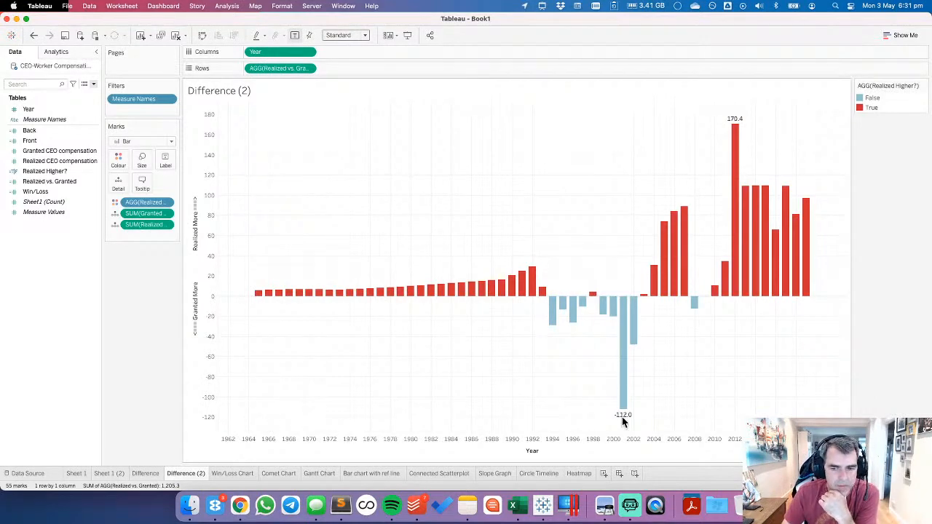
{"action": "mouse_move", "coordinate": [624, 415]}
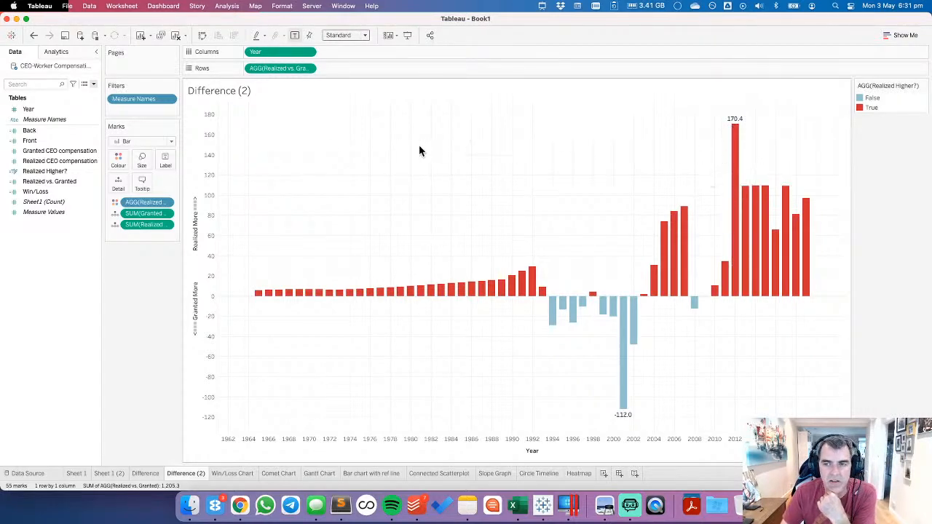
{"action": "double_click", "coordinate": [209, 198]}
{"action": "left_click", "coordinate": [374, 196]}
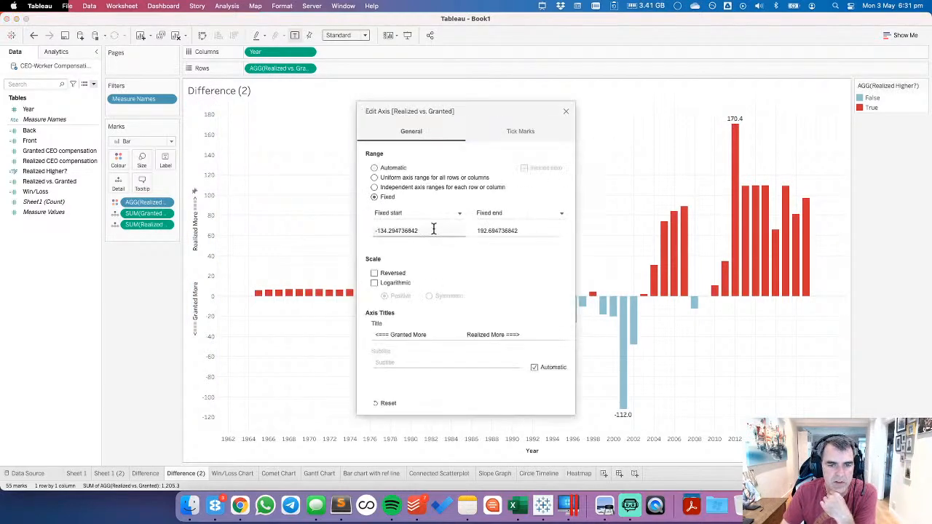
{"action": "left_click", "coordinate": [440, 230]}
{"action": "type", "text": "-"}
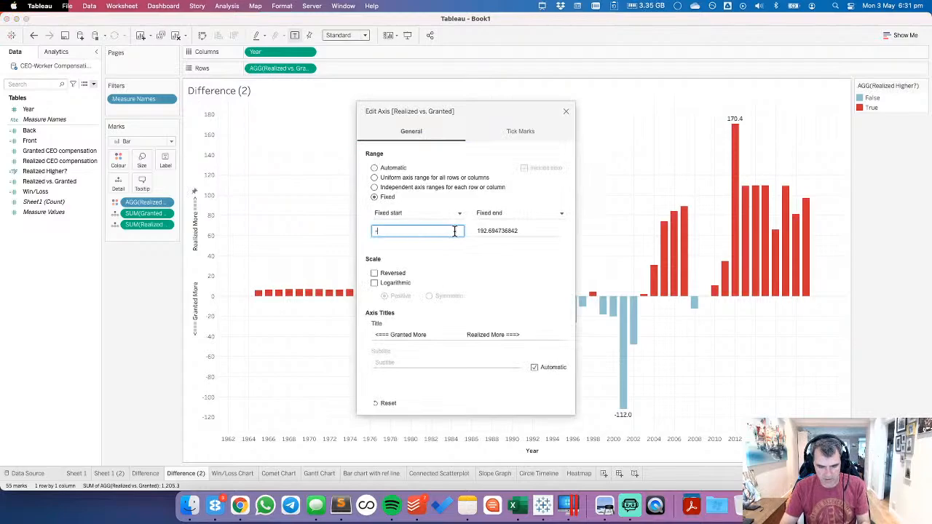
{"action": "type", "text": "180"}
{"action": "key", "text": "Tab"}
{"action": "type", "text": "180"}
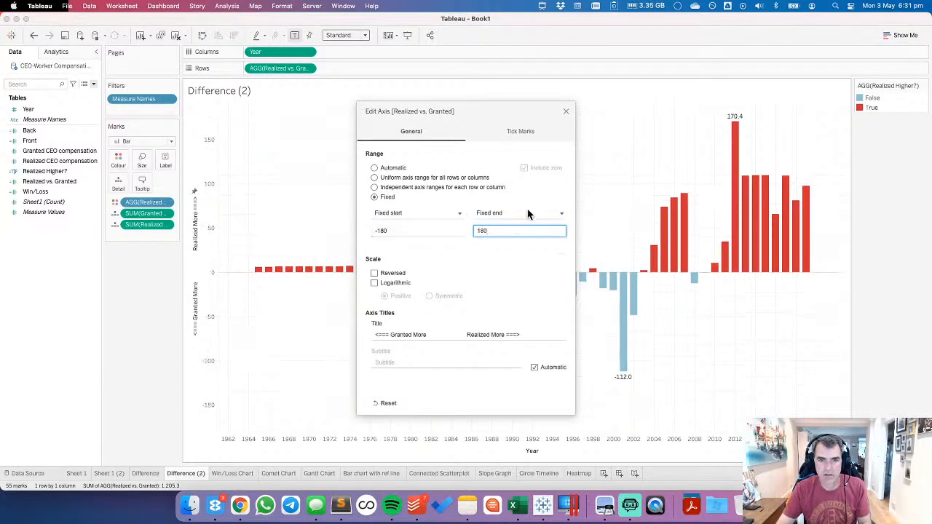
{"action": "left_click", "coordinate": [570, 111]}
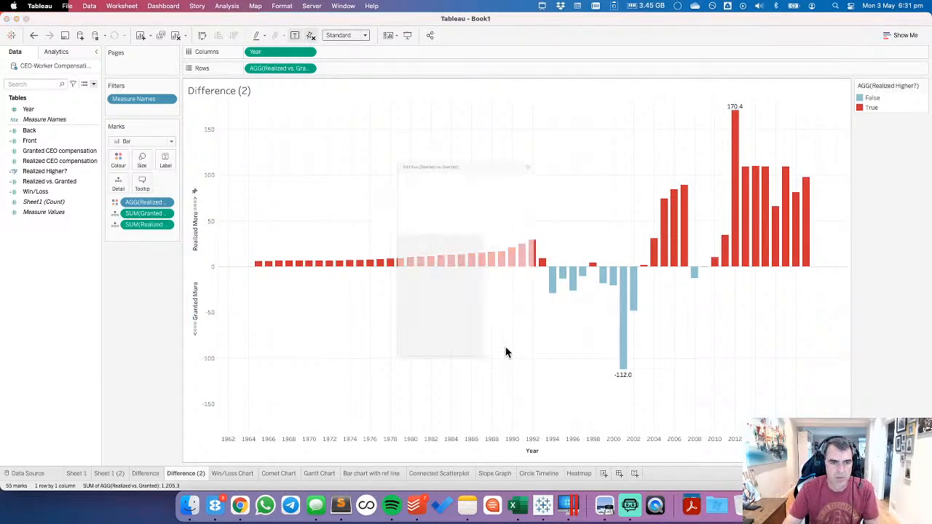
Step: Copy the full title text of the Realized vs. Granted axis from its axis settings
{"action": "left_click", "coordinate": [537, 335]}
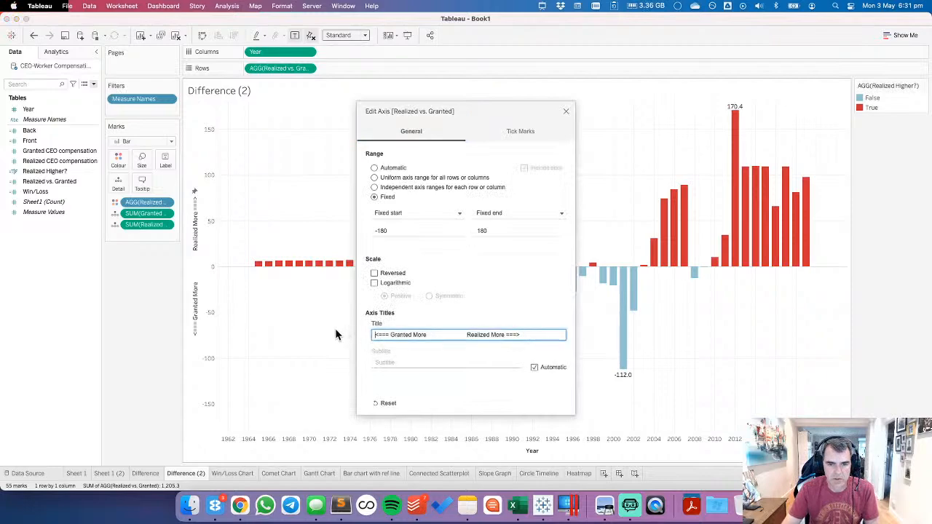
{"action": "key", "text": "super+a"}
{"action": "key", "text": "super+c"}
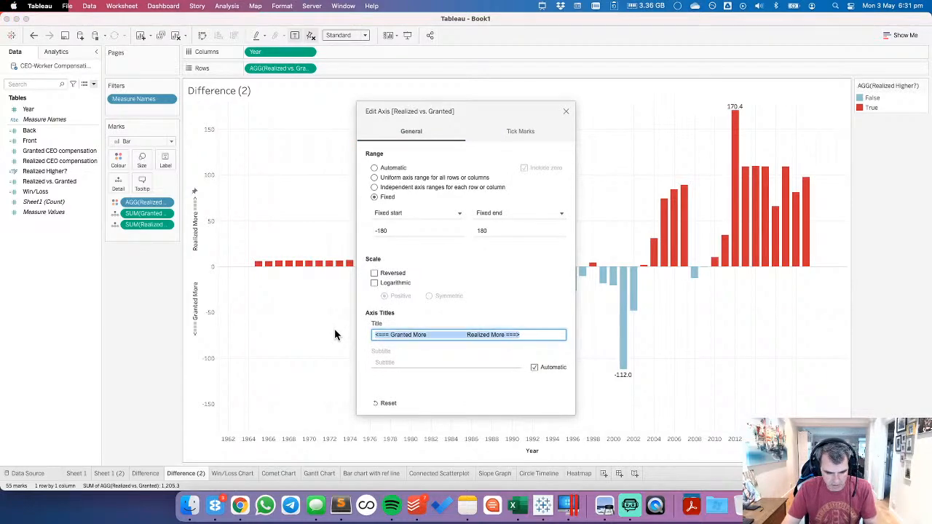
{"action": "left_click", "coordinate": [565, 110]}
Step: Create a calculated field named Y-Axis Label containing the copied axis title text enclosed in double quotes
{"action": "right_click", "coordinate": [58, 259]}
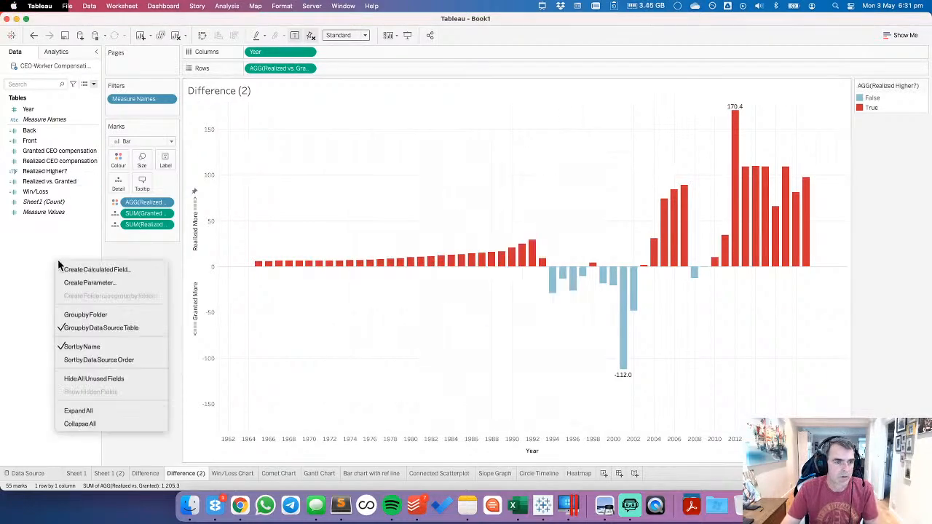
{"action": "left_click", "coordinate": [71, 268]}
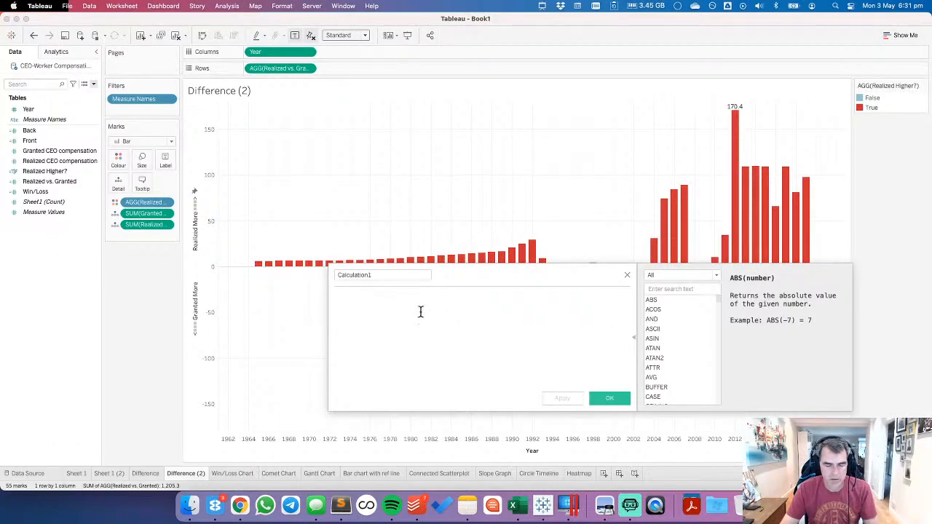
{"action": "left_click", "coordinate": [383, 274]}
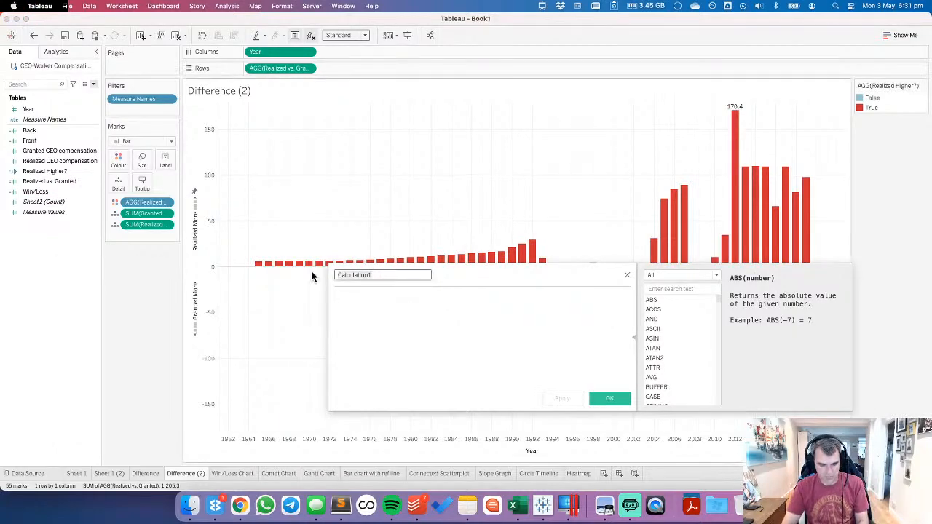
{"action": "type", "text": "Y-Axis"}
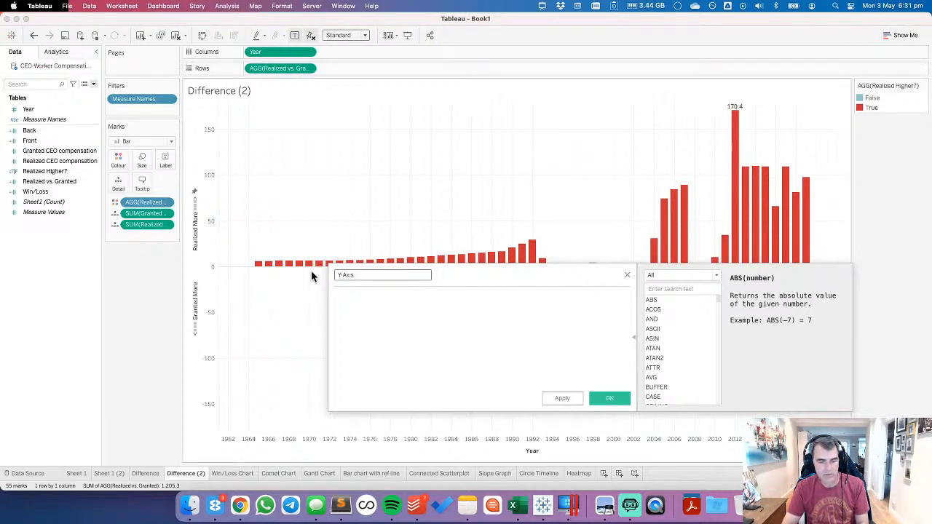
{"action": "type", "text": " Label"}
{"action": "key", "text": "Tab"}
{"action": "key", "text": "super+v"}
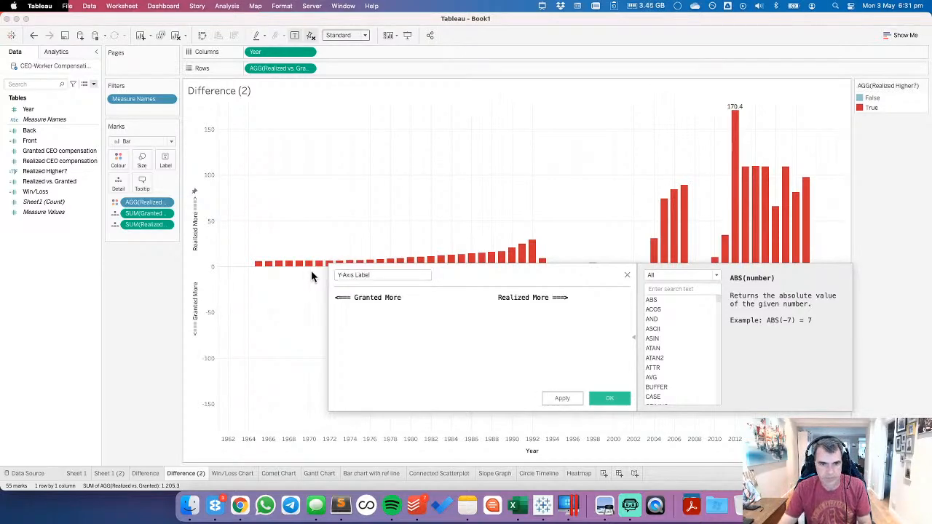
{"action": "type", "text": "'"}
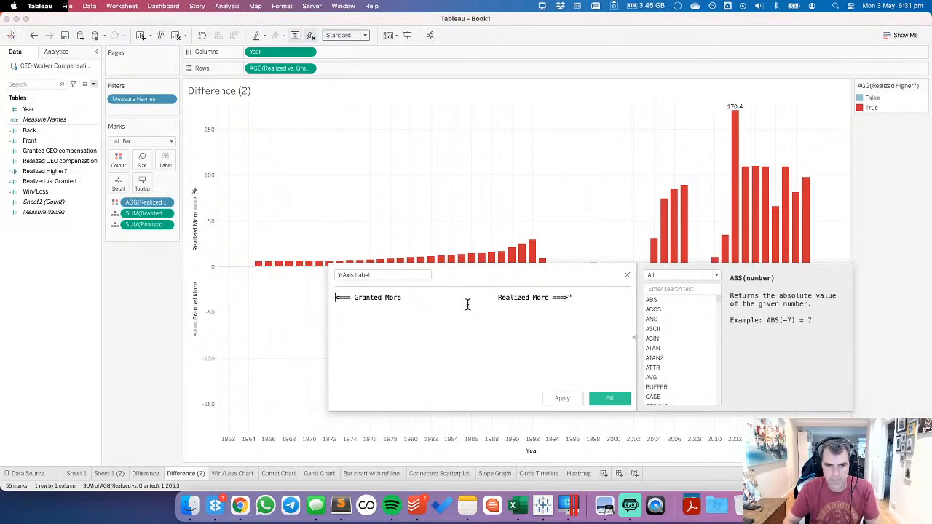
{"action": "type", "text": "\""}
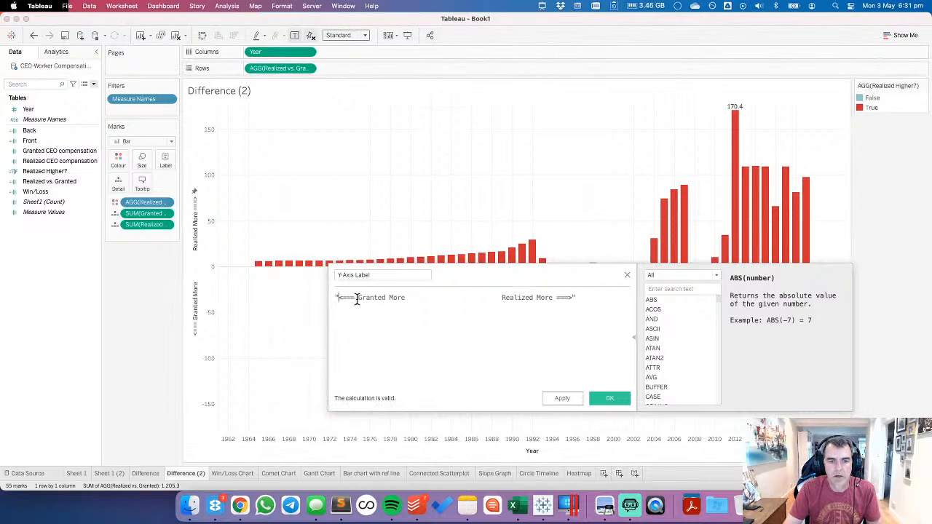
Step: In the Y-Axis Label formula, replace <=== with the ← symbol and change Granted More to GRANTED MORE
{"action": "left_click_drag", "start_coordinate": [356, 298], "coordinate": [340, 299]}
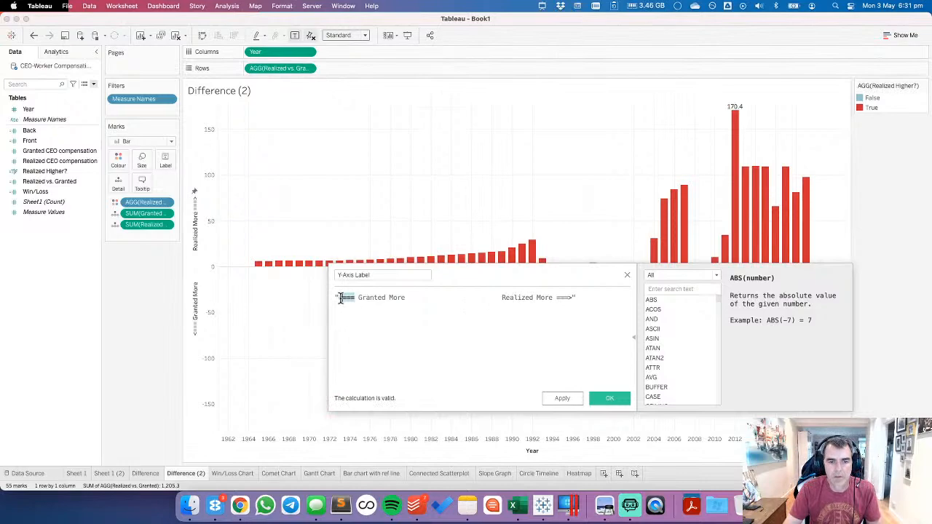
{"action": "left_click", "coordinate": [599, 6]}
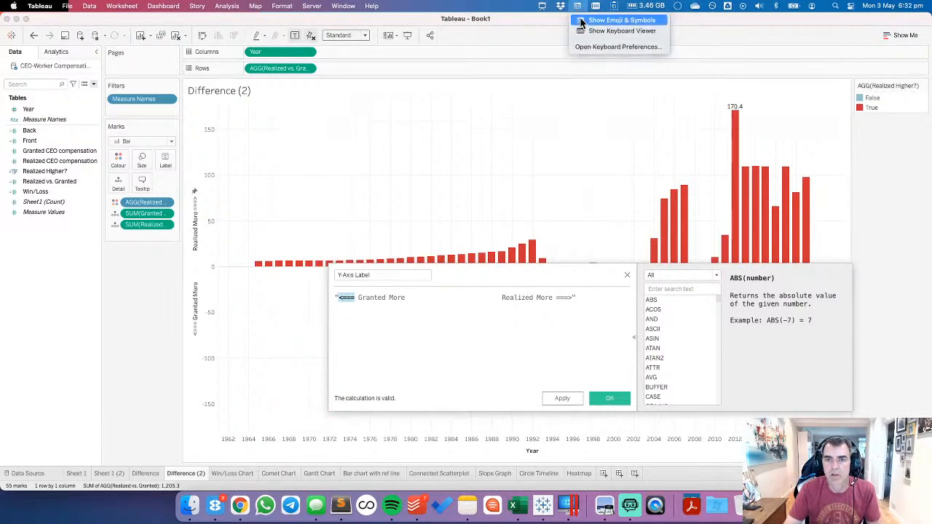
{"action": "left_click", "coordinate": [582, 22]}
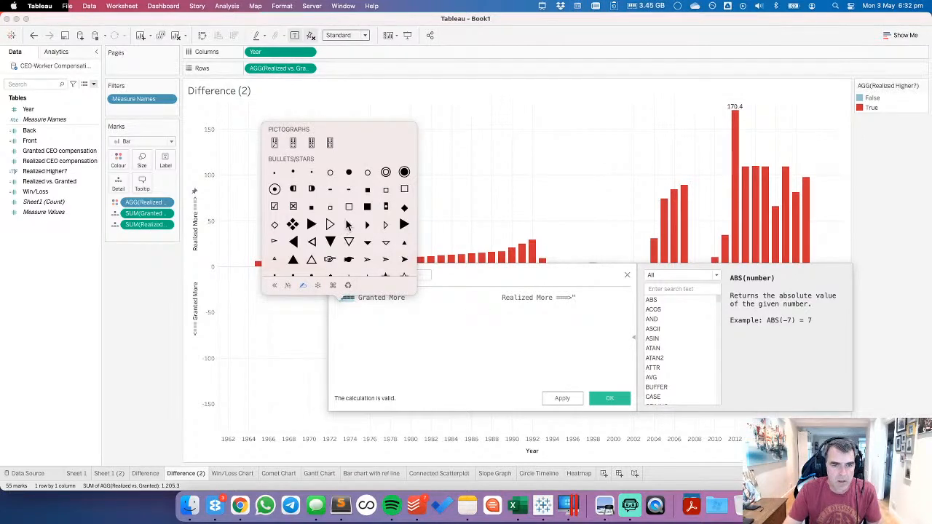
{"action": "scroll", "coordinate": [348, 226], "scroll_direction": "down", "scroll_amount": 5}
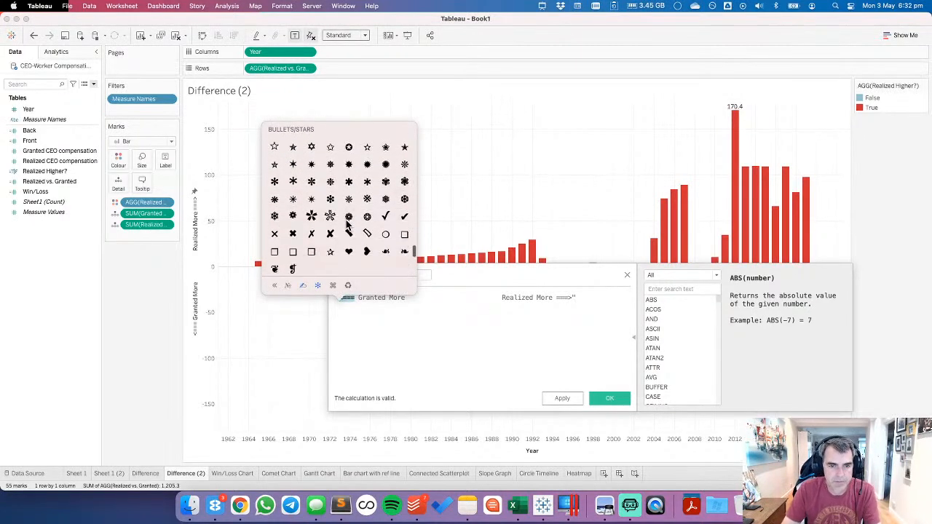
{"action": "scroll", "coordinate": [349, 226], "scroll_direction": "down", "scroll_amount": 8}
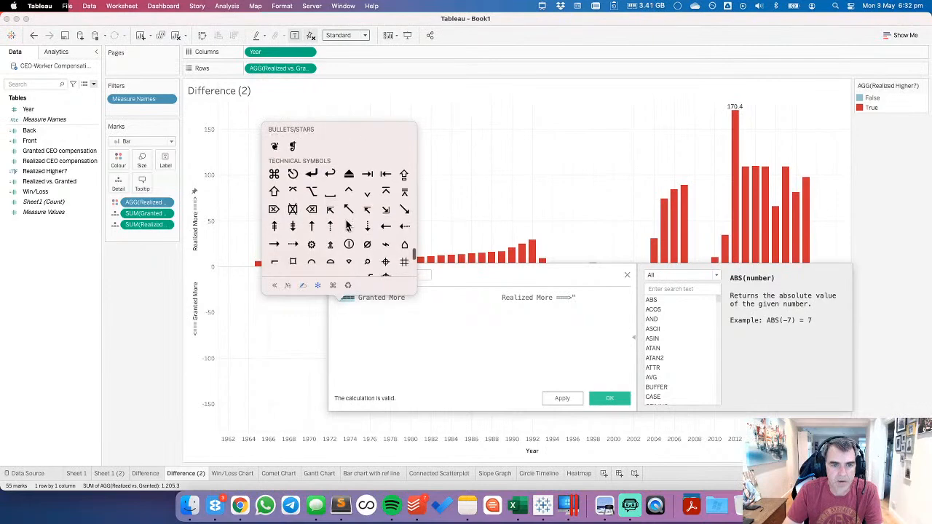
{"action": "scroll", "coordinate": [348, 226], "scroll_direction": "down", "scroll_amount": 1}
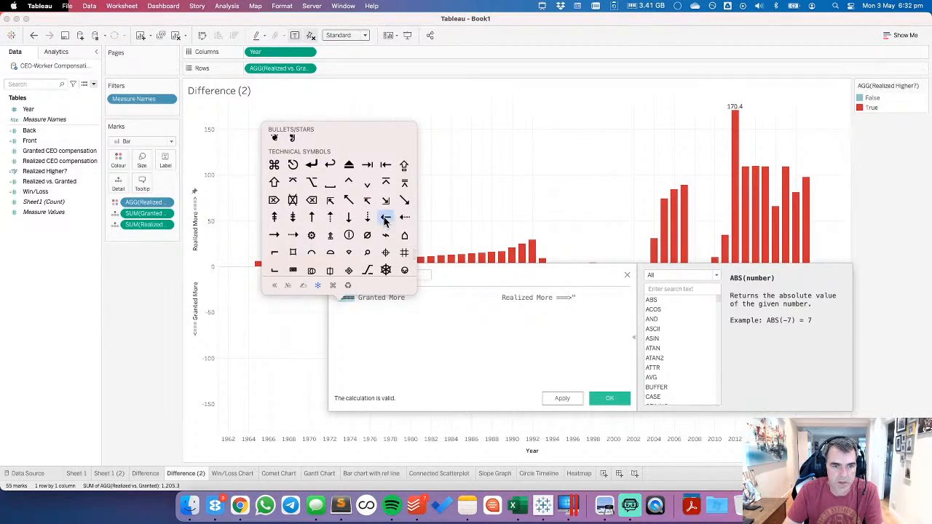
{"action": "left_click", "coordinate": [385, 218]}
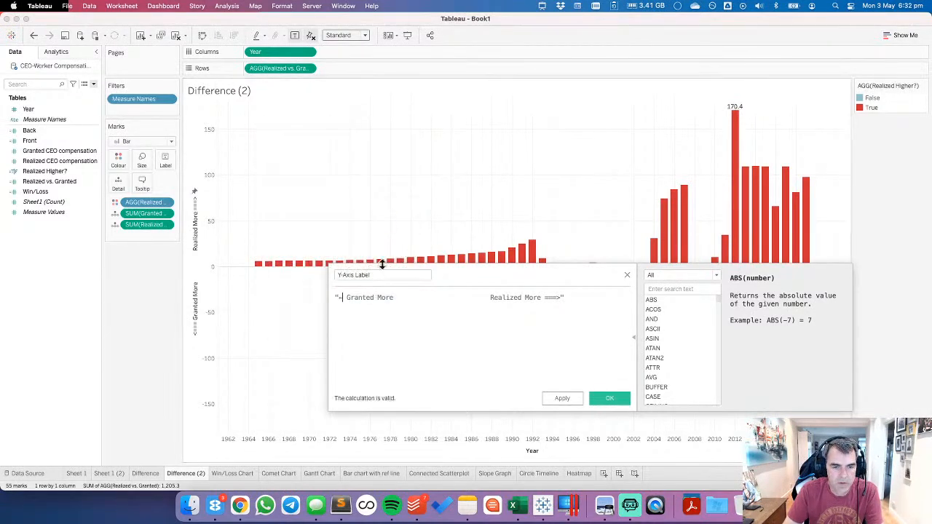
{"action": "left_click_drag", "start_coordinate": [347, 299], "coordinate": [385, 298]}
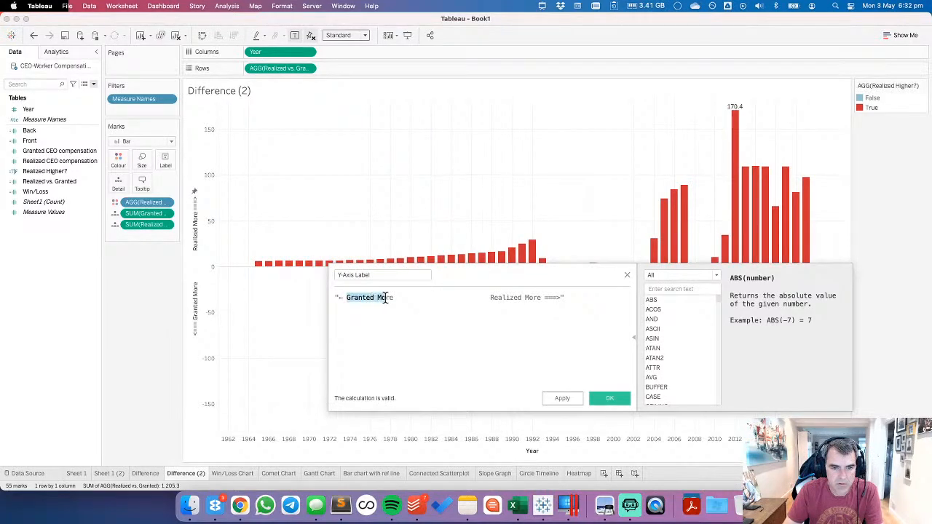
{"action": "type", "text": "GRANTED MOR"}
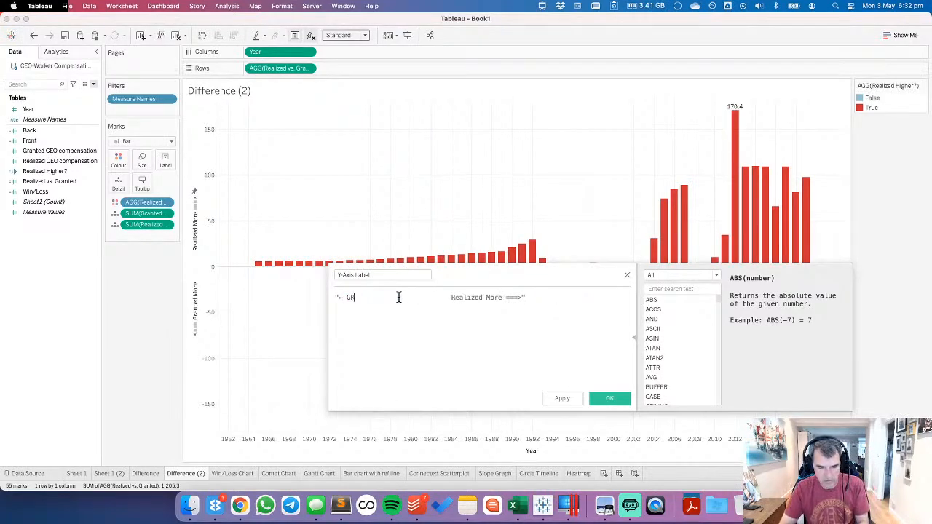
{"action": "type", "text": "E"}
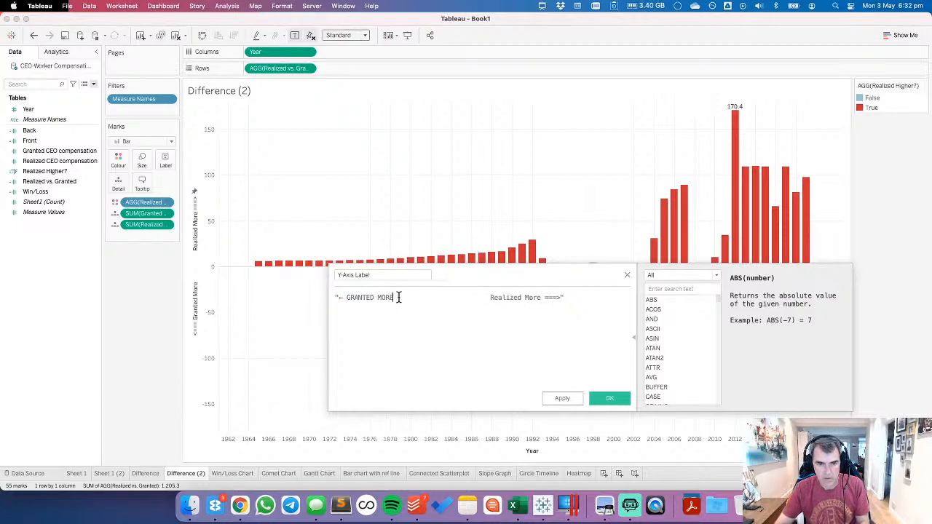
Step: Replace ===> with the → symbol, change Realized More to REALIZED MORE, and save the Y-Axis Label calculation
{"action": "left_click_drag", "start_coordinate": [544, 298], "coordinate": [561, 298]}
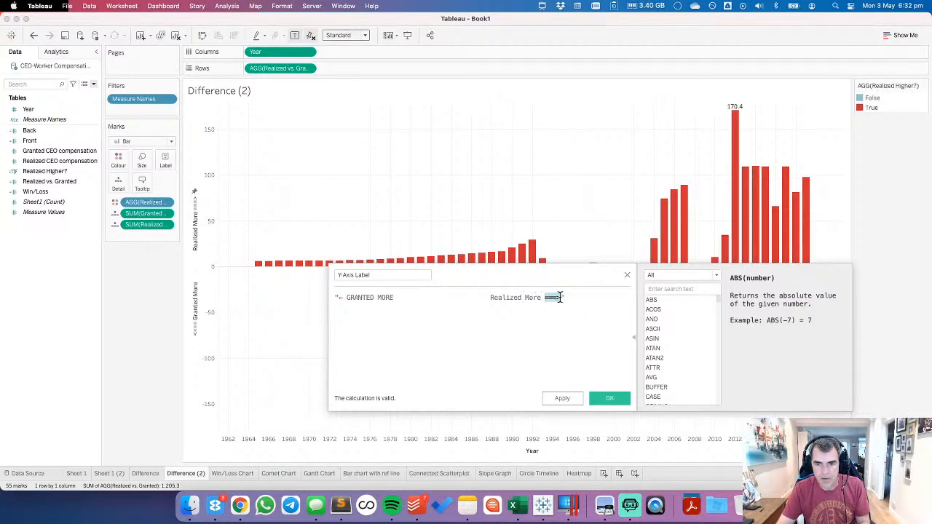
{"action": "left_click", "coordinate": [561, 7]}
{"action": "left_click", "coordinate": [597, 20]}
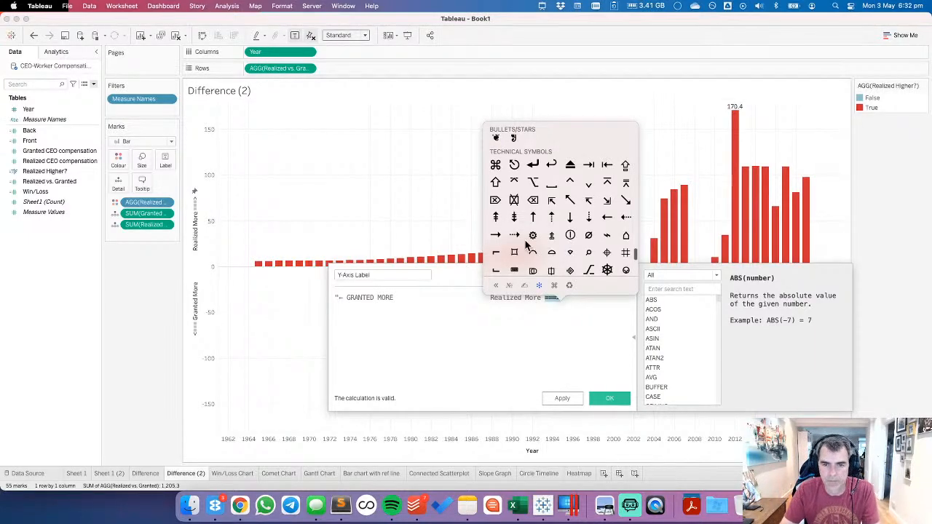
{"action": "left_click", "coordinate": [493, 235]}
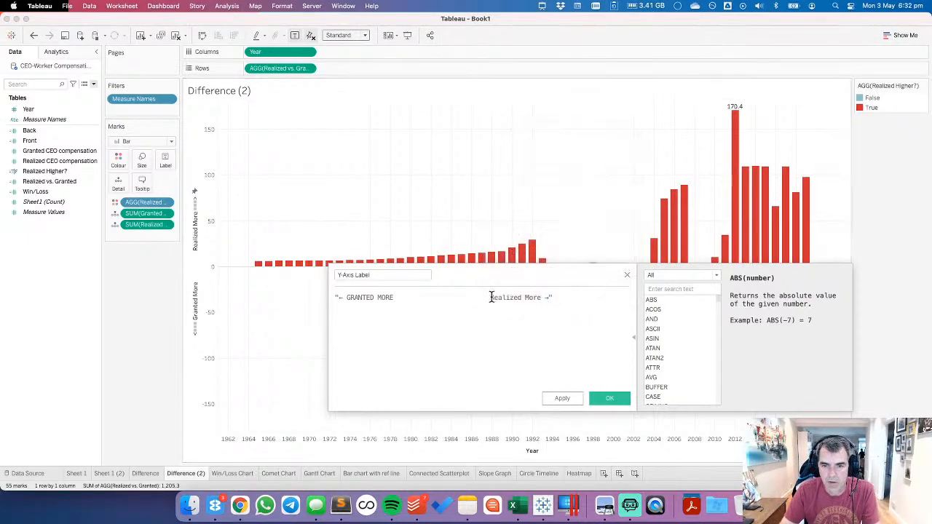
{"action": "left_click_drag", "start_coordinate": [490, 297], "coordinate": [530, 296]}
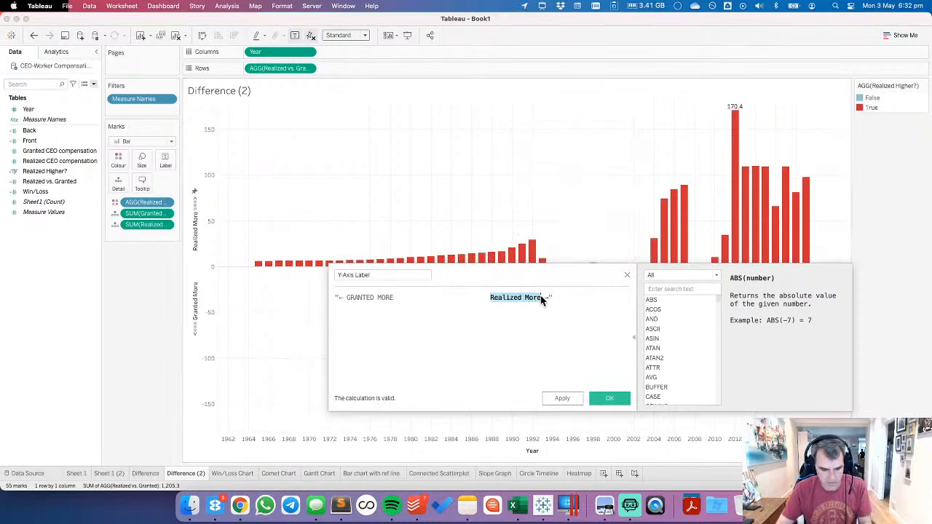
{"action": "type", "text": "RE"}
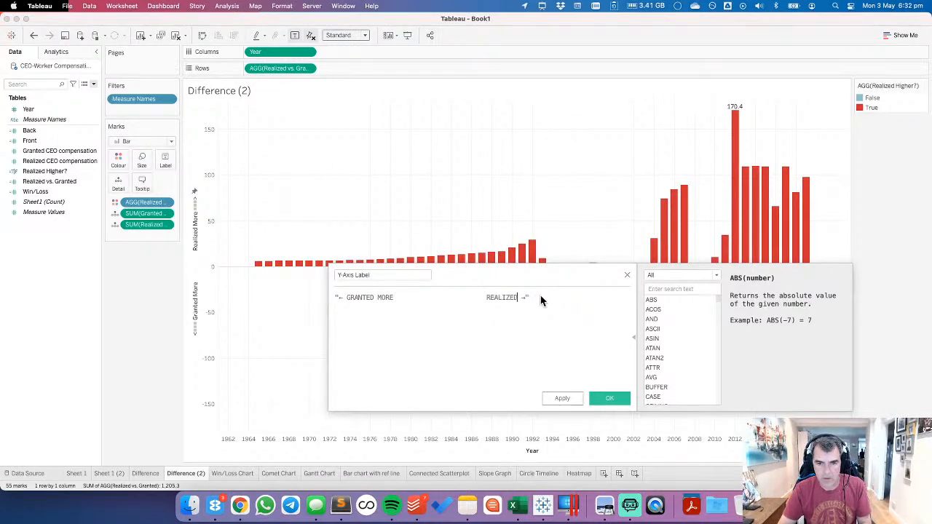
{"action": "left_click", "coordinate": [608, 398]}
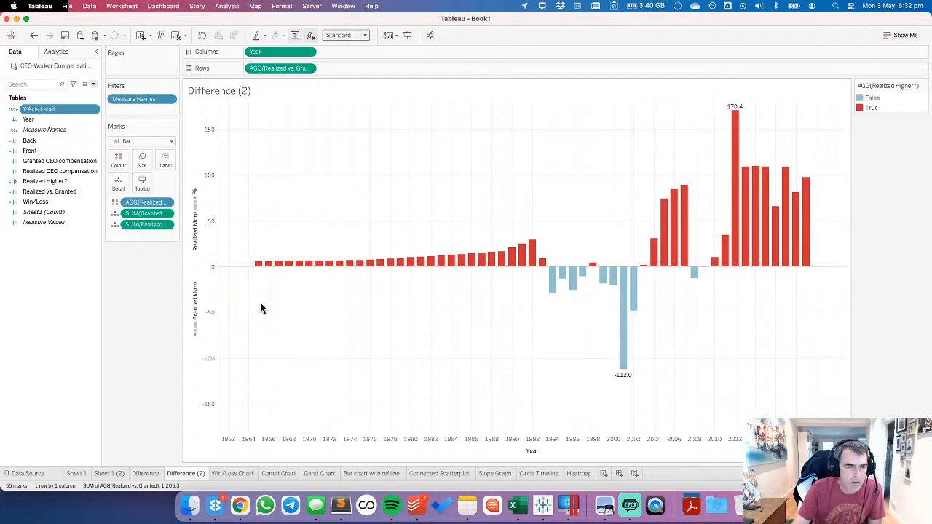
Step: Add Y-Axis Label to Rows ahead of Realized vs. Granted and clear the Realized vs. Granted axis title
{"action": "left_click_drag", "start_coordinate": [36, 109], "coordinate": [259, 75]}
{"action": "right_click", "coordinate": [240, 240]}
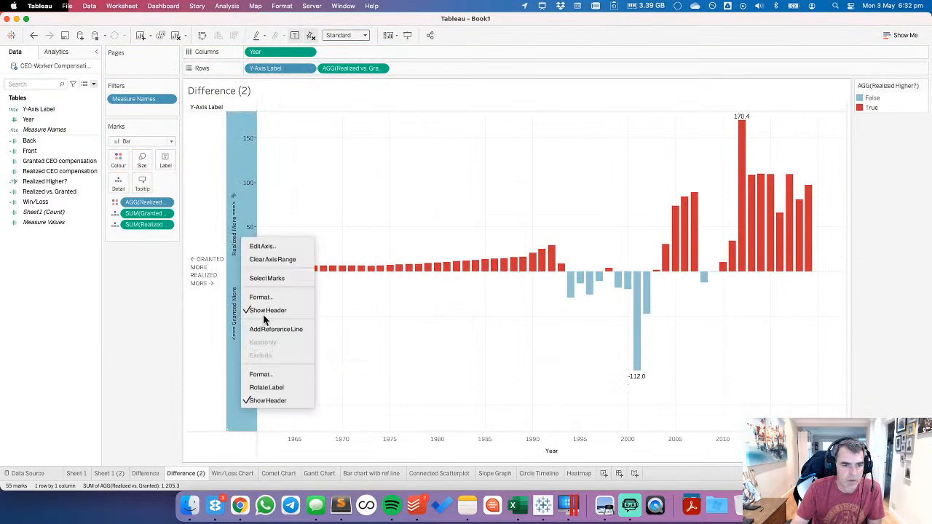
{"action": "left_click", "coordinate": [259, 247]}
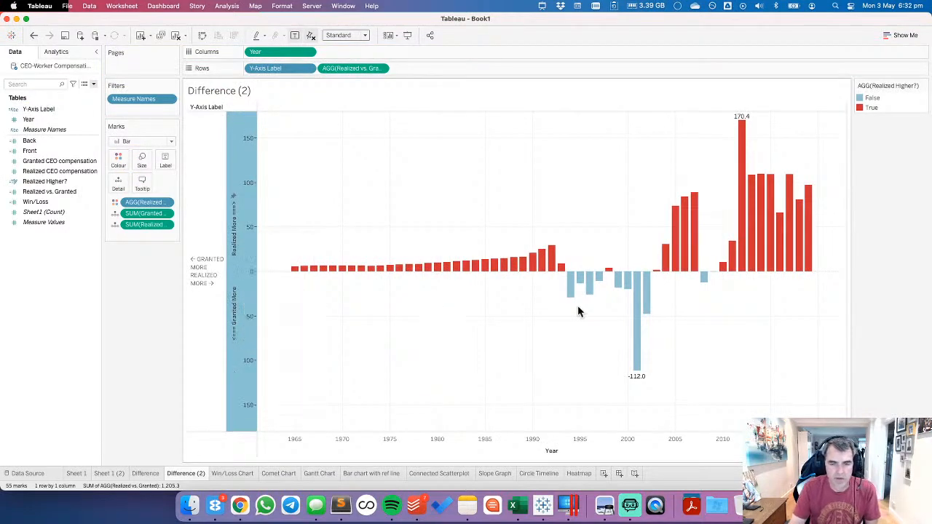
{"action": "left_click", "coordinate": [531, 334]}
{"action": "key", "text": "super+a"}
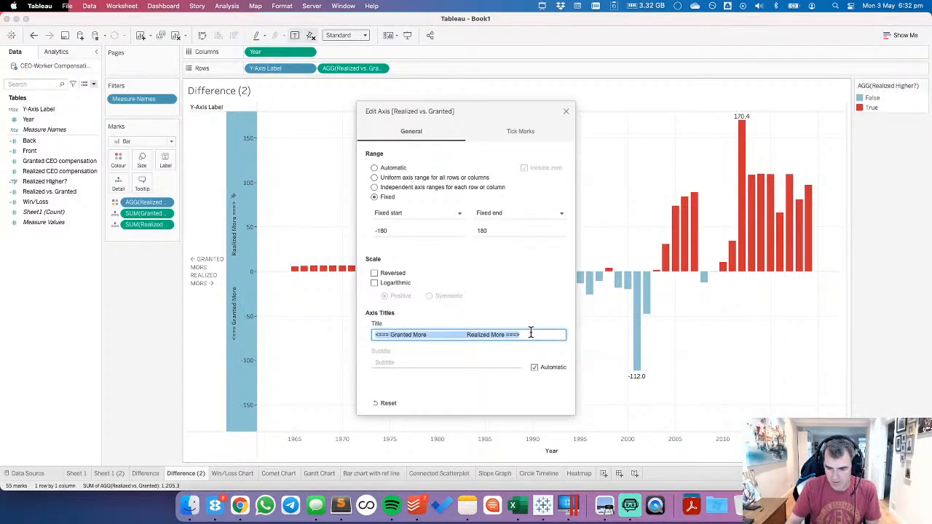
{"action": "key", "text": "BackSpace"}
{"action": "left_click", "coordinate": [566, 111]}
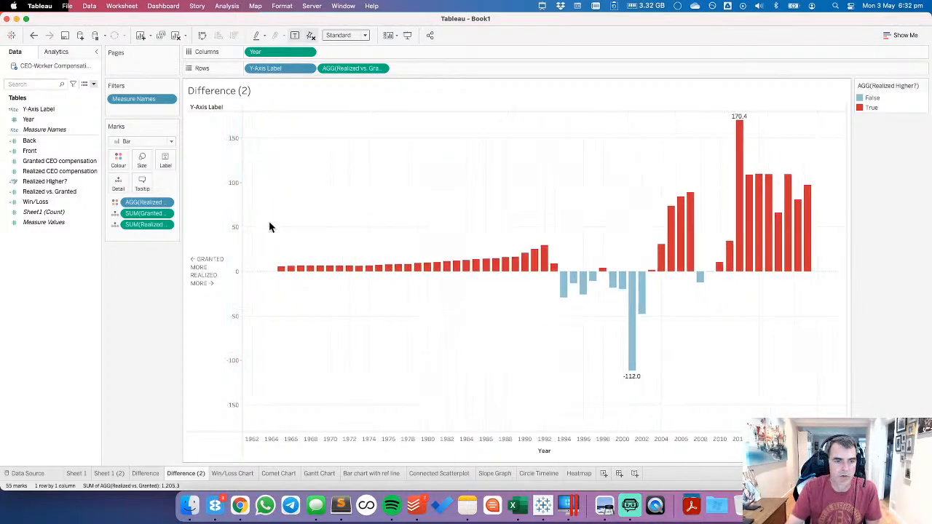
Step: Rotate the Y-Axis Label header text to run vertically and hide the field labels for rows
{"action": "right_click", "coordinate": [207, 266]}
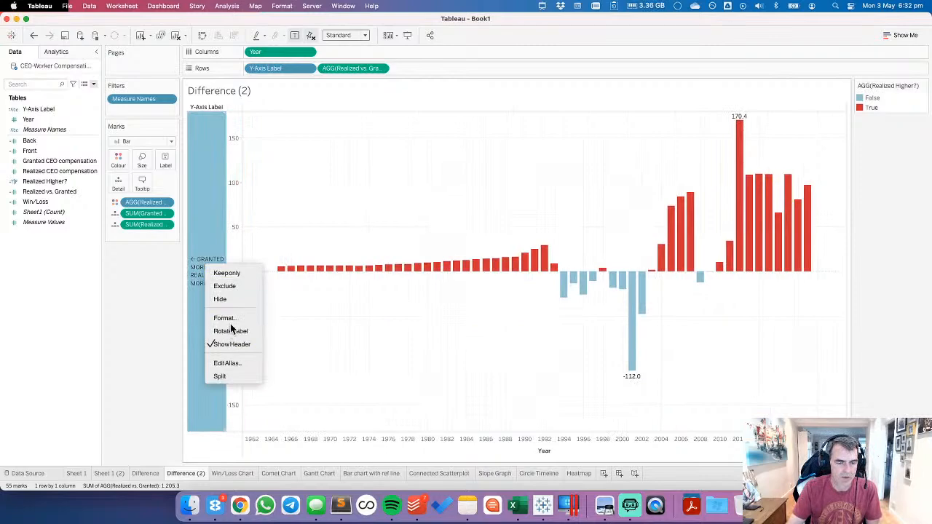
{"action": "left_click", "coordinate": [230, 332]}
{"action": "right_click", "coordinate": [193, 260]}
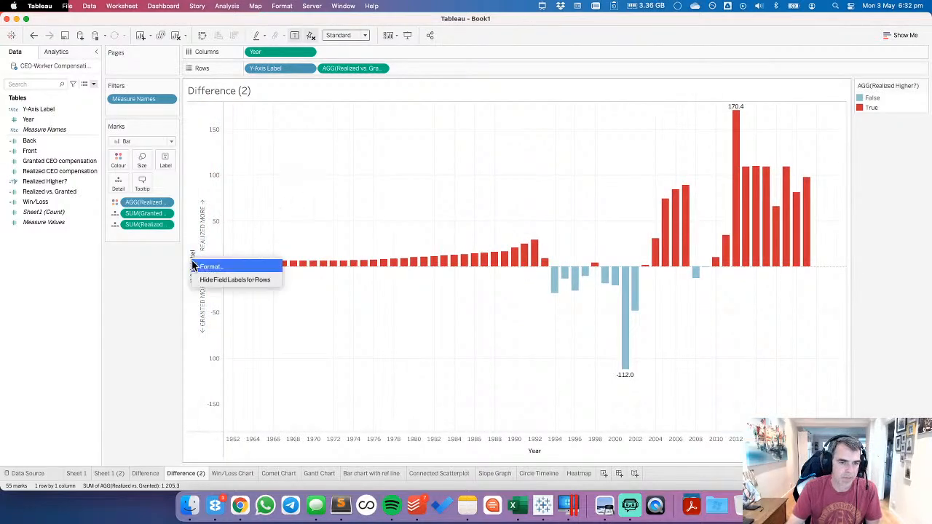
{"action": "left_click", "coordinate": [201, 279]}
Step: Format the Y-Axis Label header with a size 12 font in a near-black colour and slightly widen its column
{"action": "left_click", "coordinate": [193, 265]}
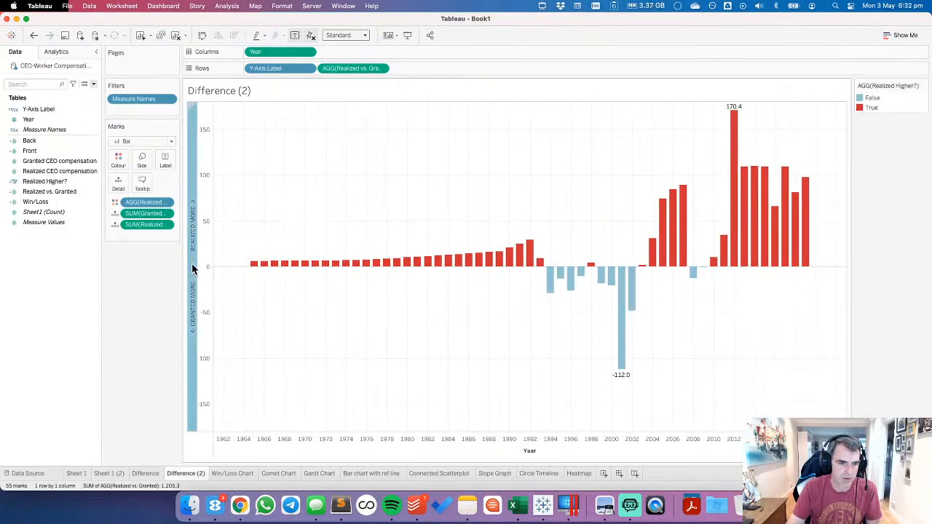
{"action": "right_click", "coordinate": [192, 265]}
{"action": "left_click", "coordinate": [210, 316]}
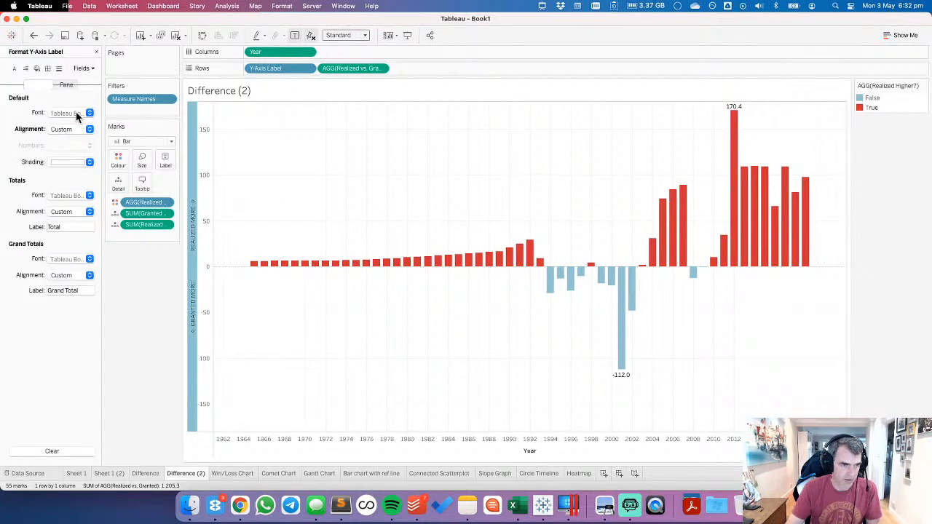
{"action": "left_click", "coordinate": [89, 113]}
{"action": "left_click", "coordinate": [70, 143]}
{"action": "left_click", "coordinate": [62, 176]}
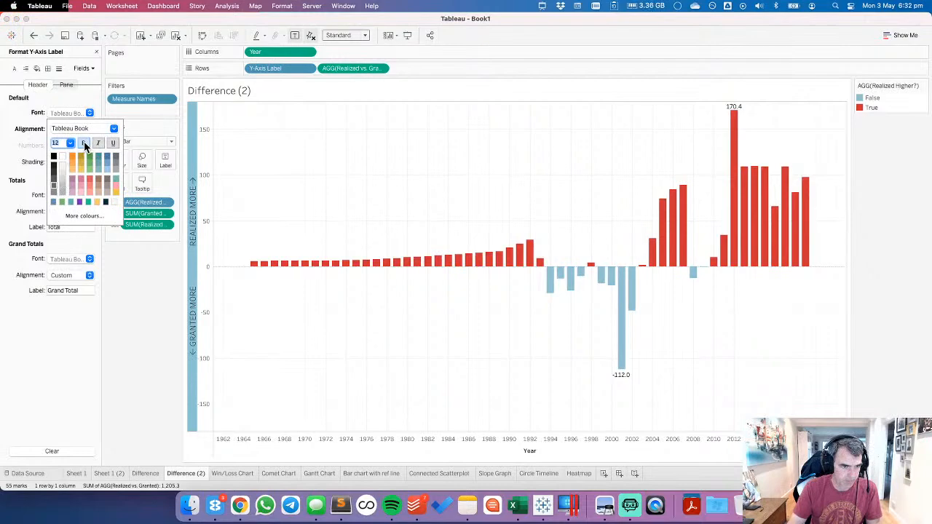
{"action": "left_click", "coordinate": [54, 172]}
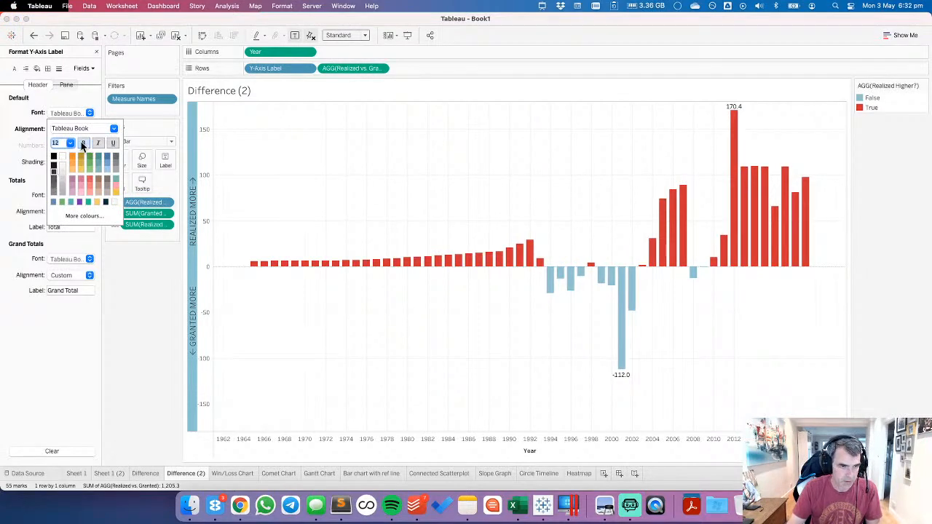
{"action": "left_click", "coordinate": [245, 195]}
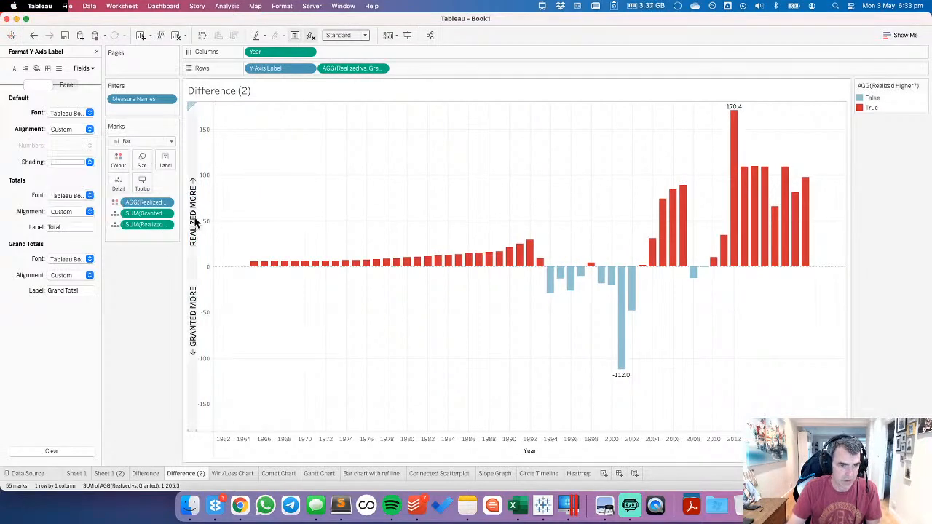
{"action": "left_click_drag", "start_coordinate": [195, 217], "coordinate": [205, 217]}
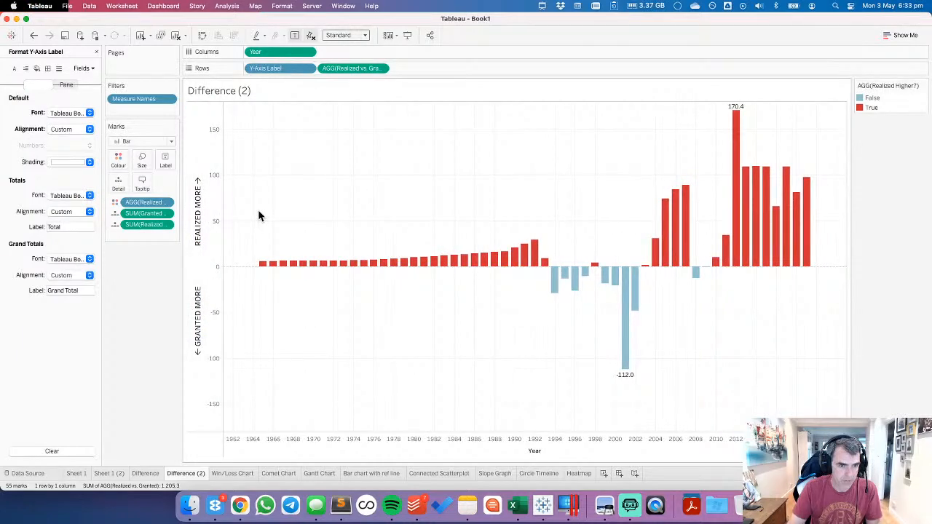
Step: Change the font for the entire workbook to Raleway
{"action": "left_click", "coordinate": [278, 12]}
{"action": "left_click", "coordinate": [283, 42]}
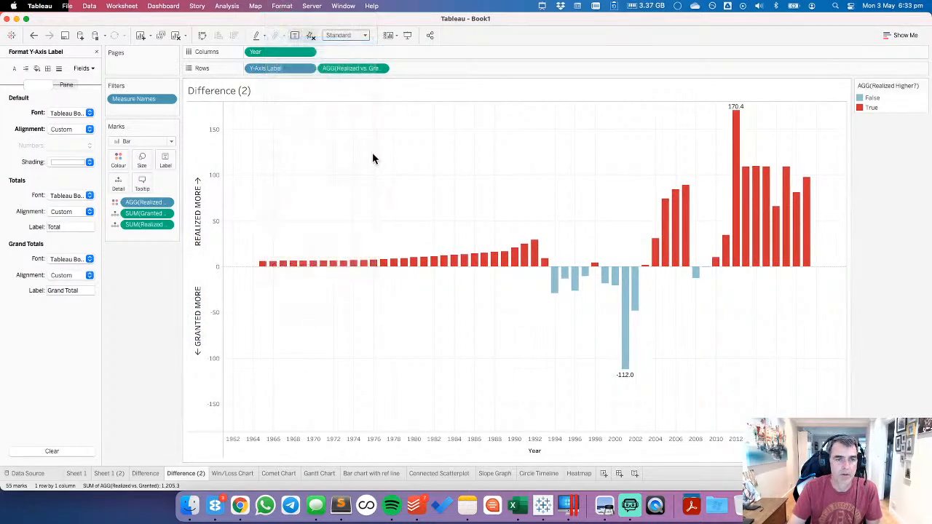
{"action": "left_click", "coordinate": [59, 88]}
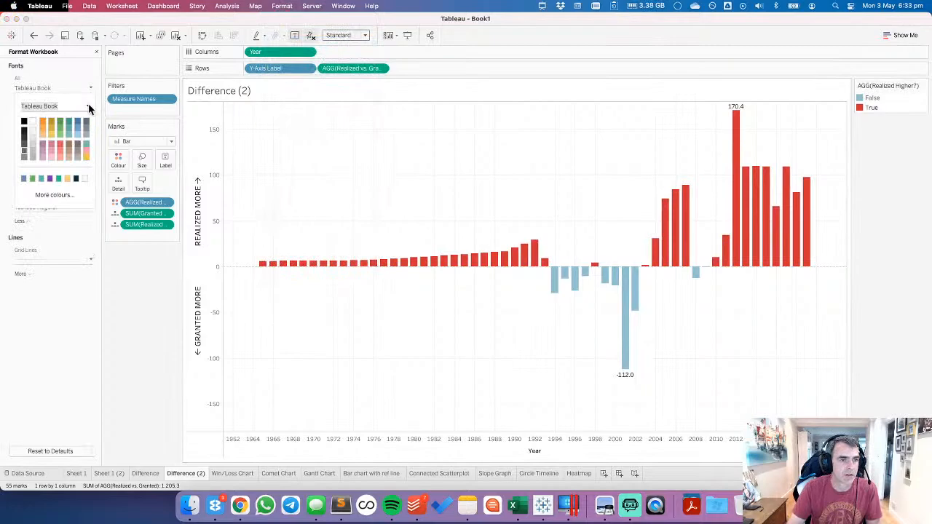
{"action": "left_click", "coordinate": [89, 108]}
{"action": "scroll", "coordinate": [77, 229], "scroll_direction": "up", "scroll_amount": 15}
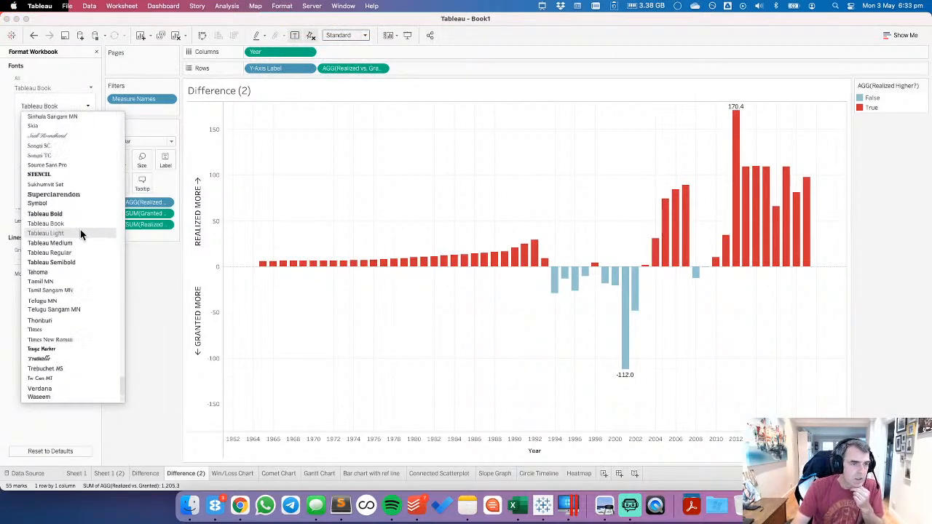
{"action": "scroll", "coordinate": [111, 353], "scroll_direction": "up", "scroll_amount": 10}
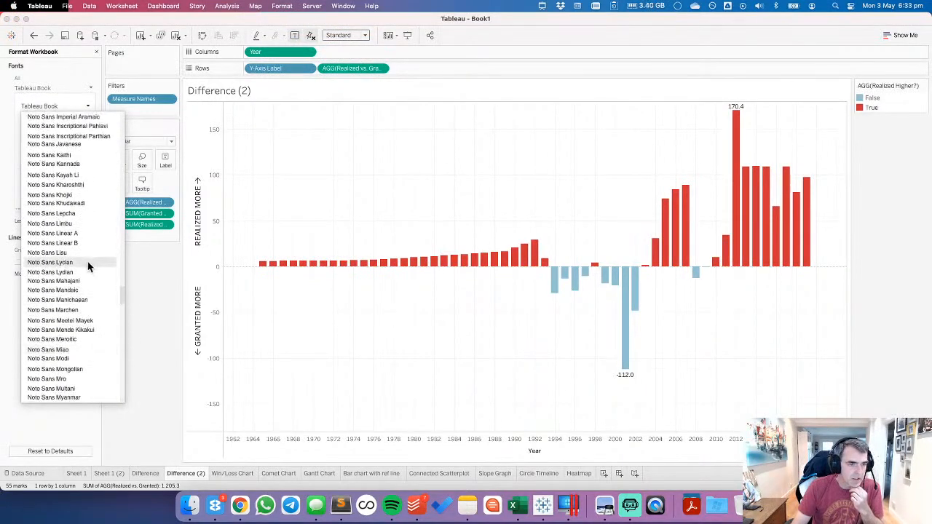
{"action": "scroll", "coordinate": [87, 266], "scroll_direction": "down", "scroll_amount": 10}
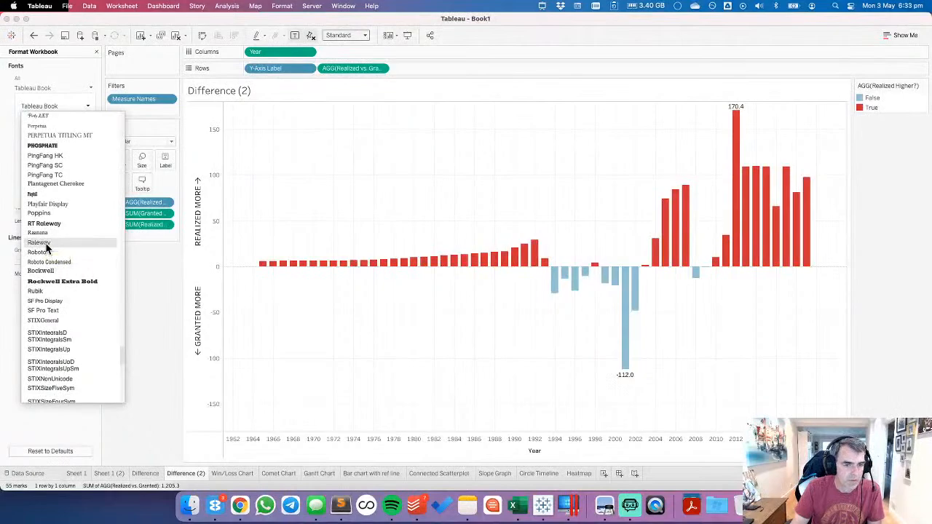
{"action": "left_click", "coordinate": [46, 245]}
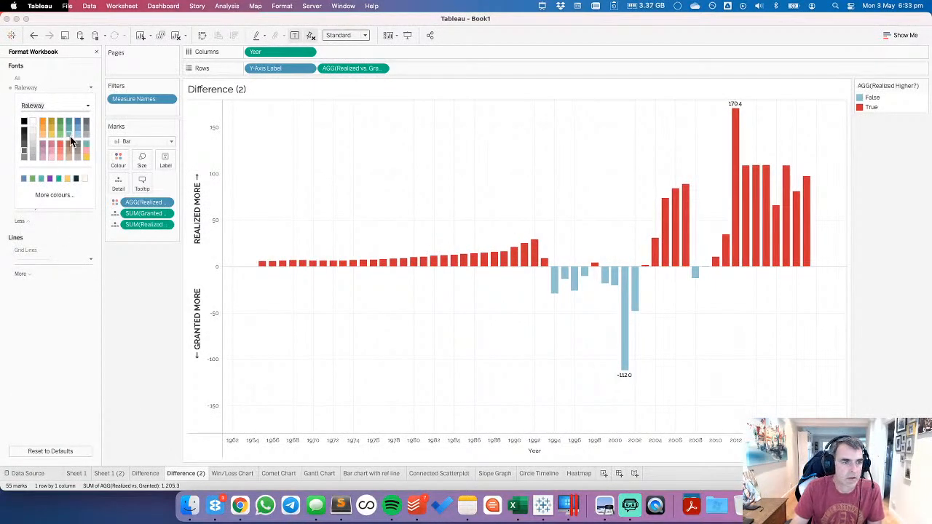
{"action": "left_click", "coordinate": [271, 181]}
Step: Remove the bold weight from the Y-Axis Label header font and slightly narrow its column
{"action": "right_click", "coordinate": [195, 186]}
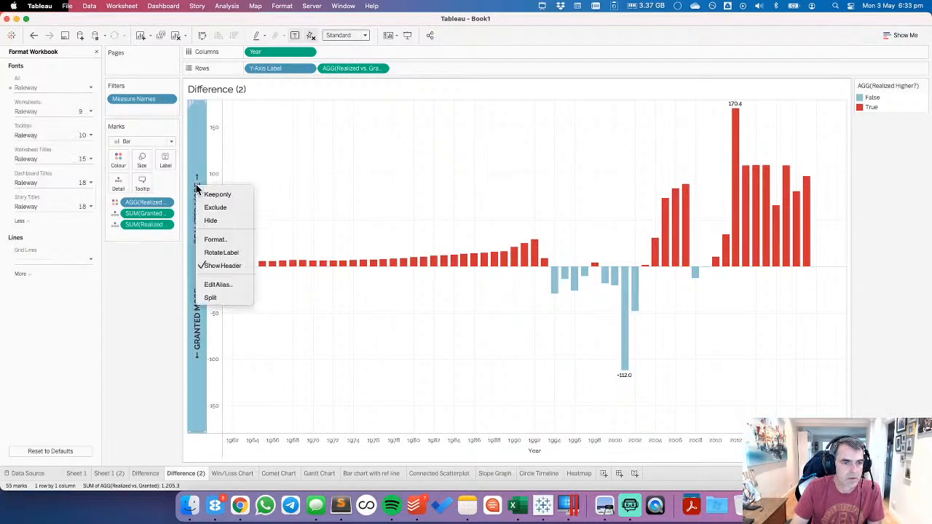
{"action": "left_click", "coordinate": [212, 240]}
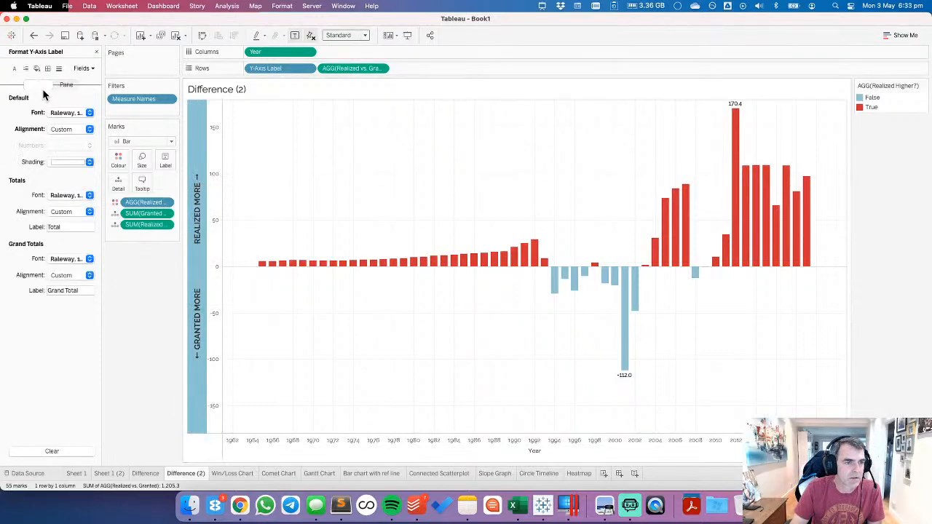
{"action": "left_click", "coordinate": [70, 112]}
{"action": "left_click", "coordinate": [314, 180]}
{"action": "left_click", "coordinate": [314, 180]}
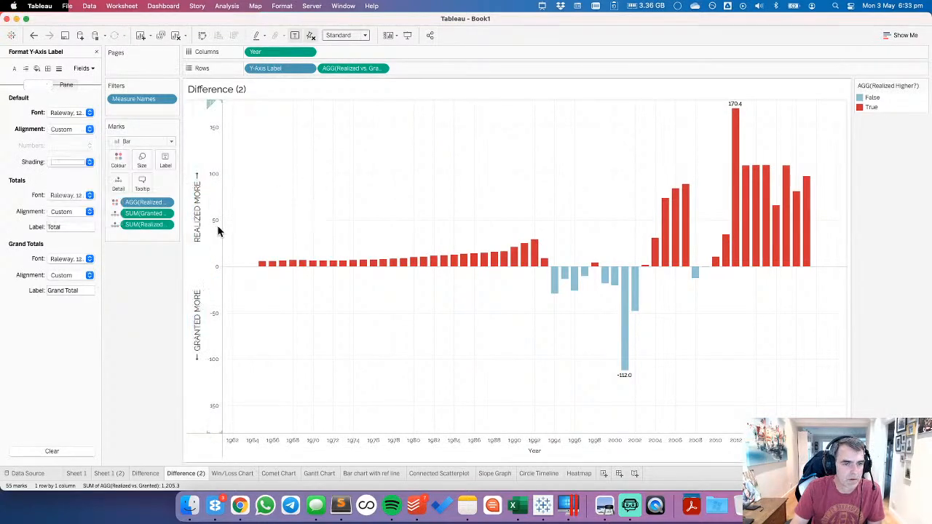
{"action": "left_click_drag", "start_coordinate": [206, 224], "coordinate": [201, 223]}
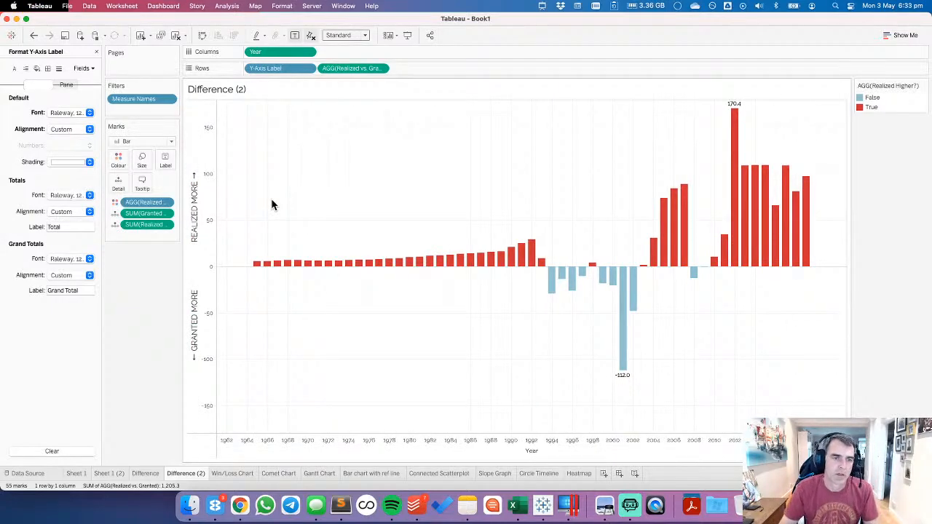
Step: Set the sheet's row divider and column divider pane borders to None
{"action": "right_click", "coordinate": [277, 204]}
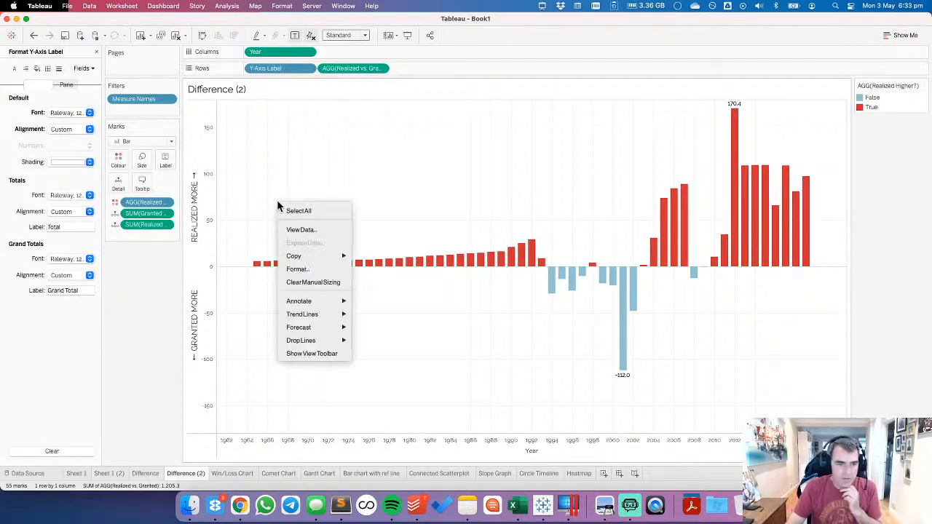
{"action": "left_click", "coordinate": [298, 269]}
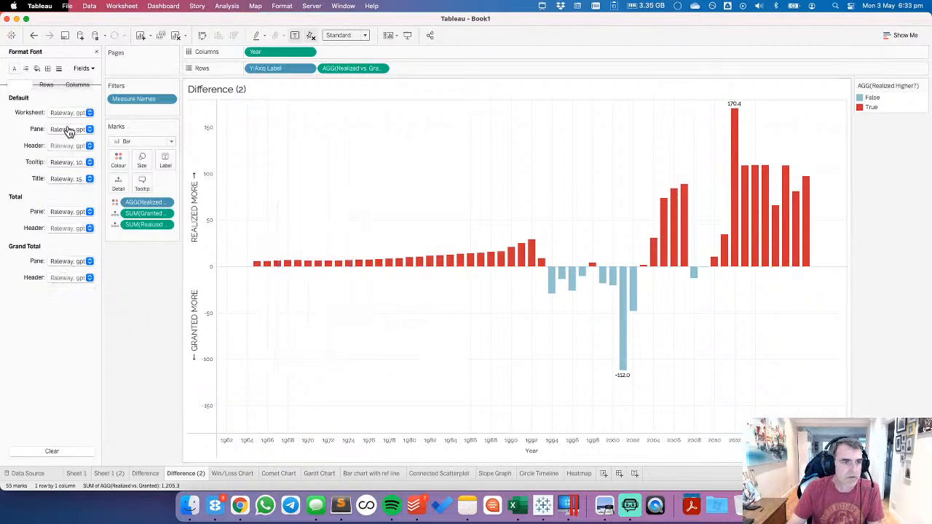
{"action": "left_click", "coordinate": [47, 67]}
{"action": "left_click", "coordinate": [66, 277]}
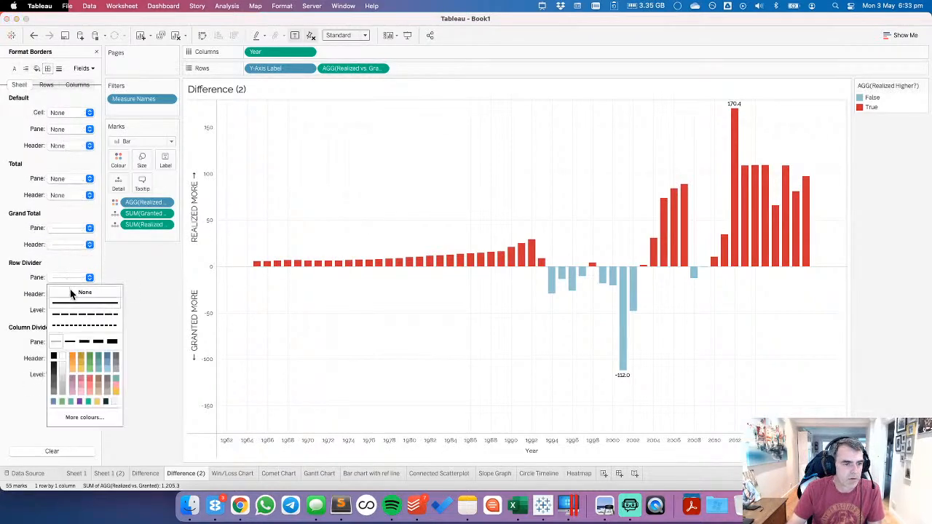
{"action": "left_click", "coordinate": [71, 291]}
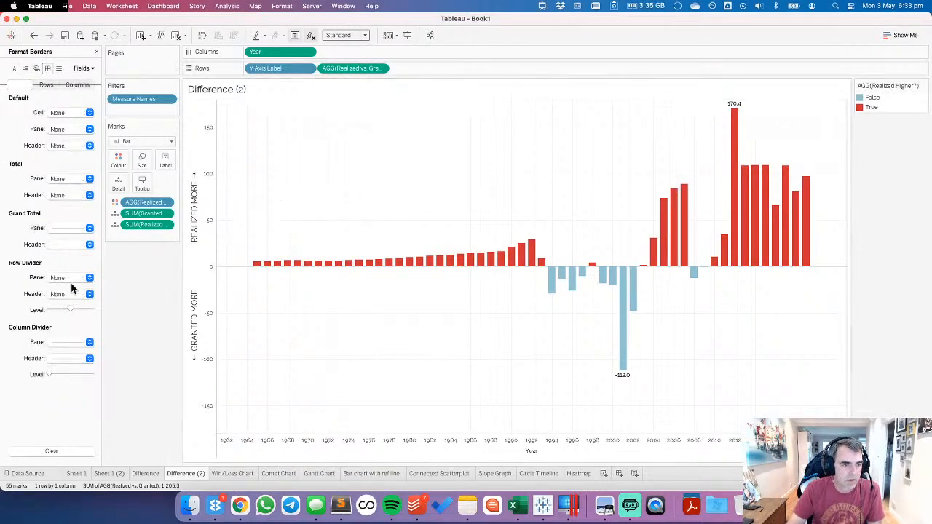
{"action": "left_click", "coordinate": [58, 342]}
{"action": "left_click", "coordinate": [267, 184]}
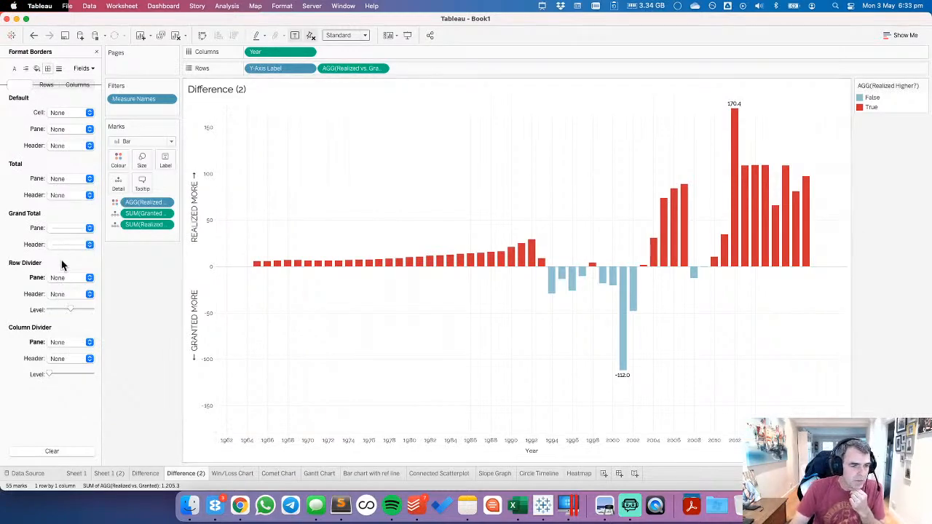
Step: Format the sheet's zero lines as a thin solid line in dark grey
{"action": "left_click", "coordinate": [59, 69]}
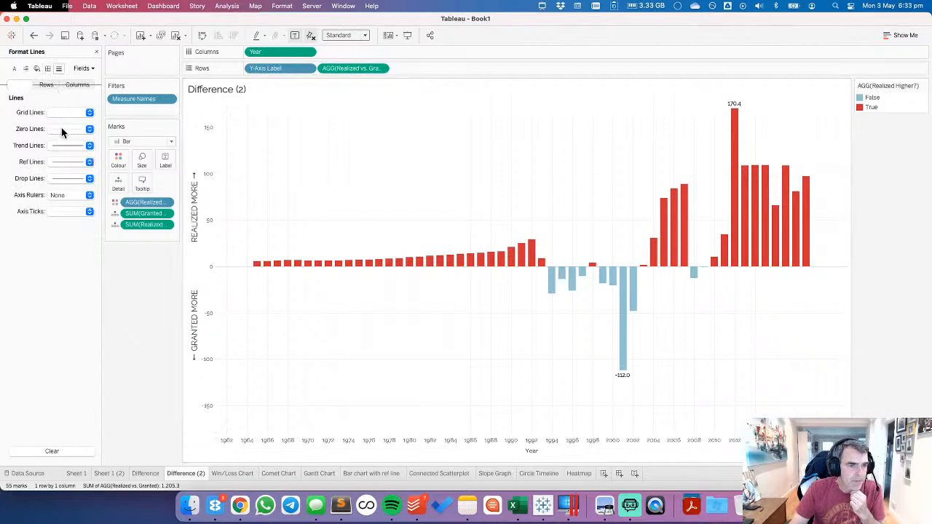
{"action": "left_click", "coordinate": [63, 129]}
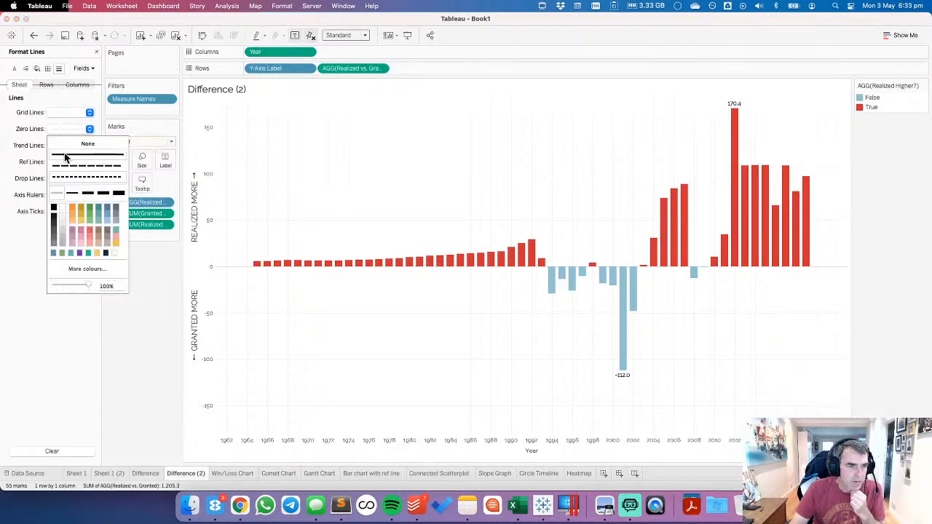
{"action": "left_click", "coordinate": [54, 234]}
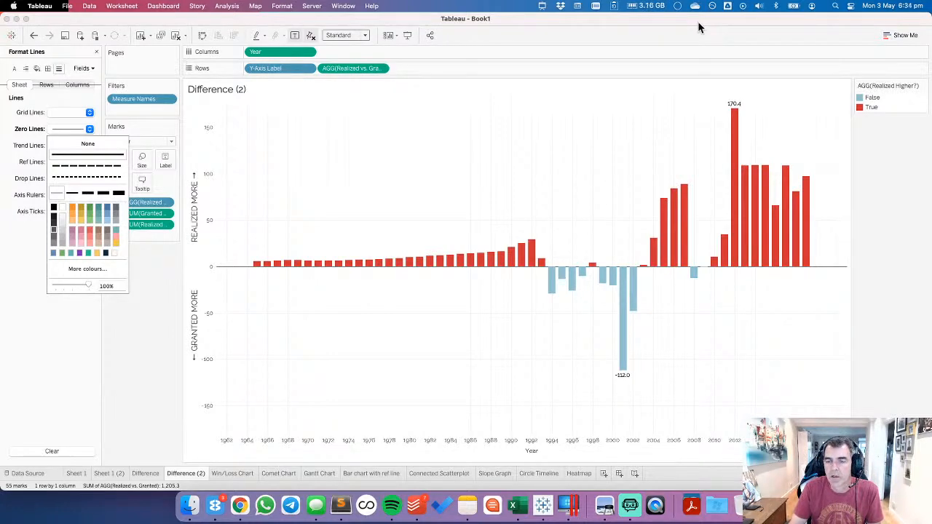
Step: Open Loupe from the Applications folder, magnify the zero line where the blue bars meet it, and close Loupe
{"action": "left_click", "coordinate": [691, 506]}
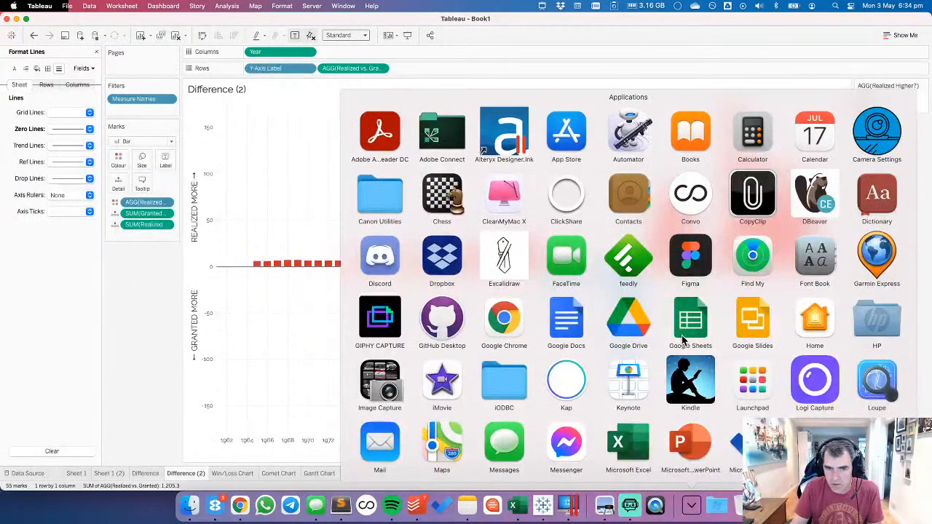
{"action": "scroll", "coordinate": [685, 338], "scroll_direction": "down", "scroll_amount": 10}
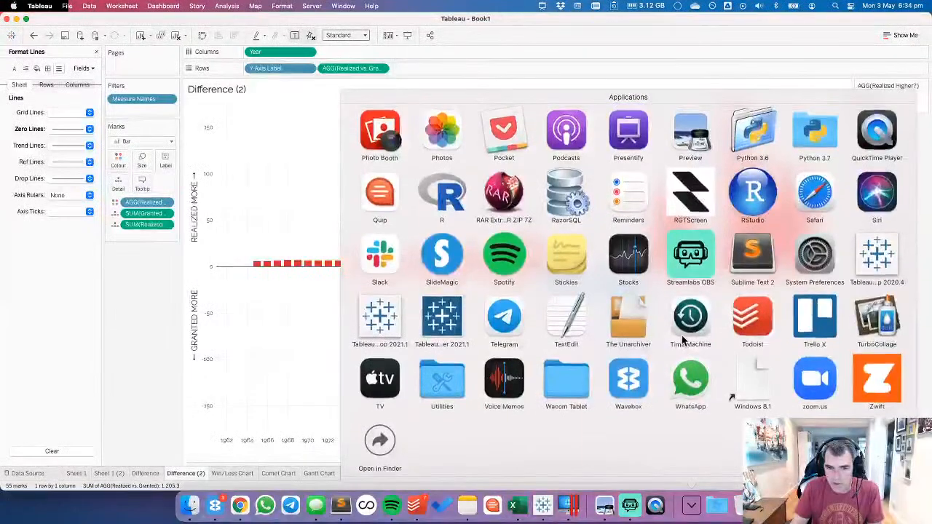
{"action": "scroll", "coordinate": [685, 338], "scroll_direction": "up", "scroll_amount": 5}
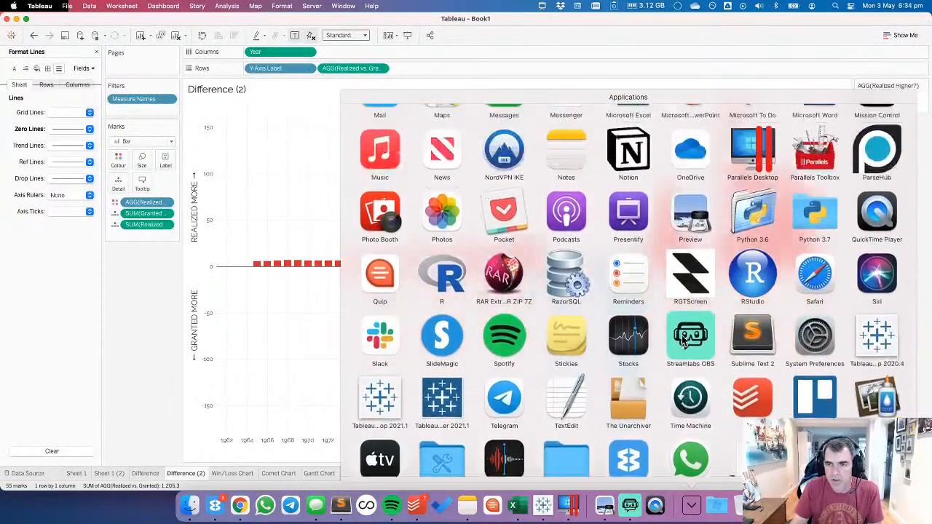
{"action": "scroll", "coordinate": [685, 340], "scroll_direction": "up", "scroll_amount": 5}
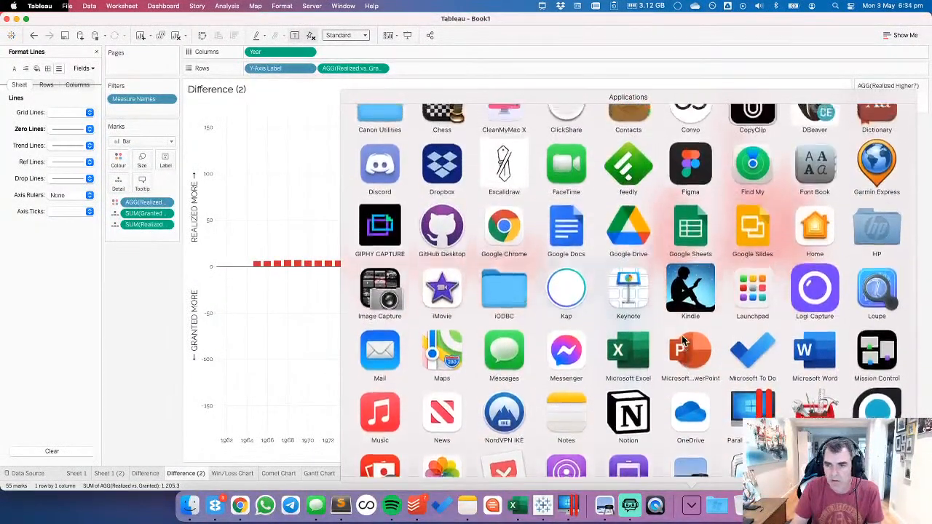
{"action": "left_click", "coordinate": [923, 309]}
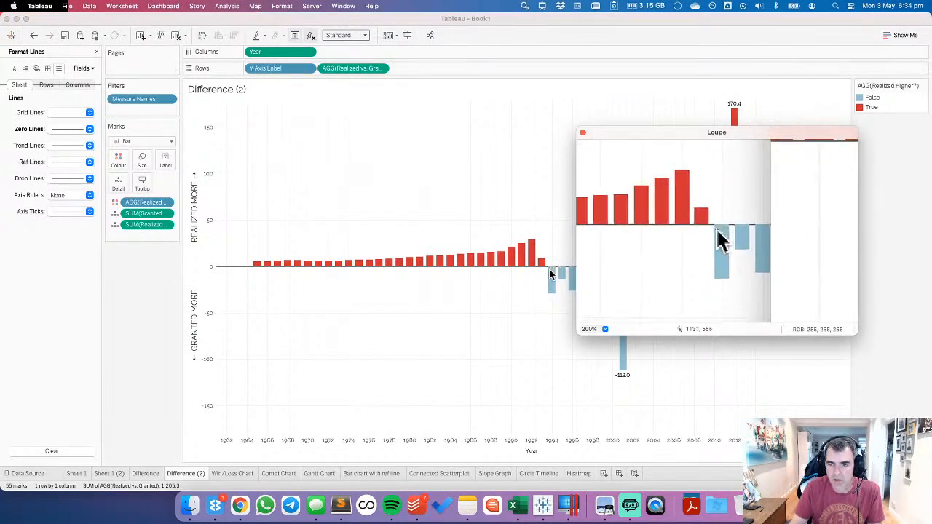
{"action": "left_click_drag", "start_coordinate": [634, 139], "coordinate": [151, 189]}
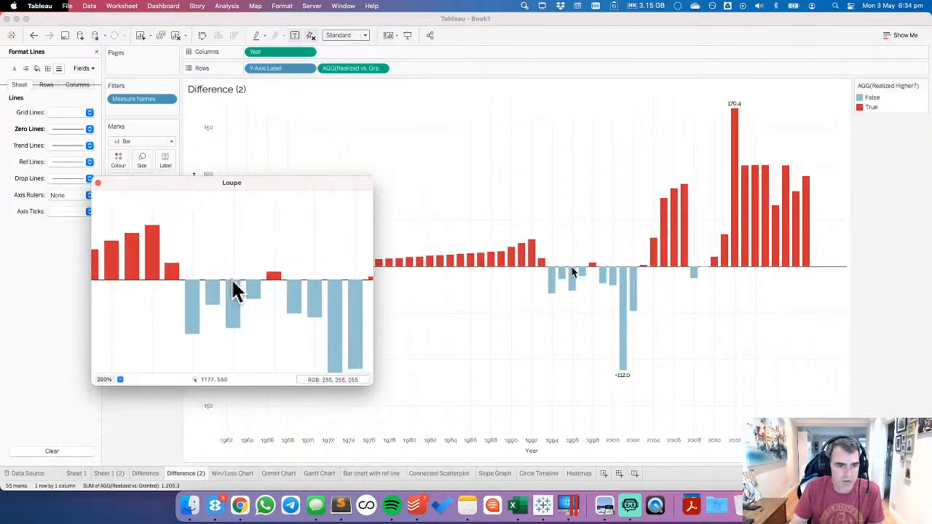
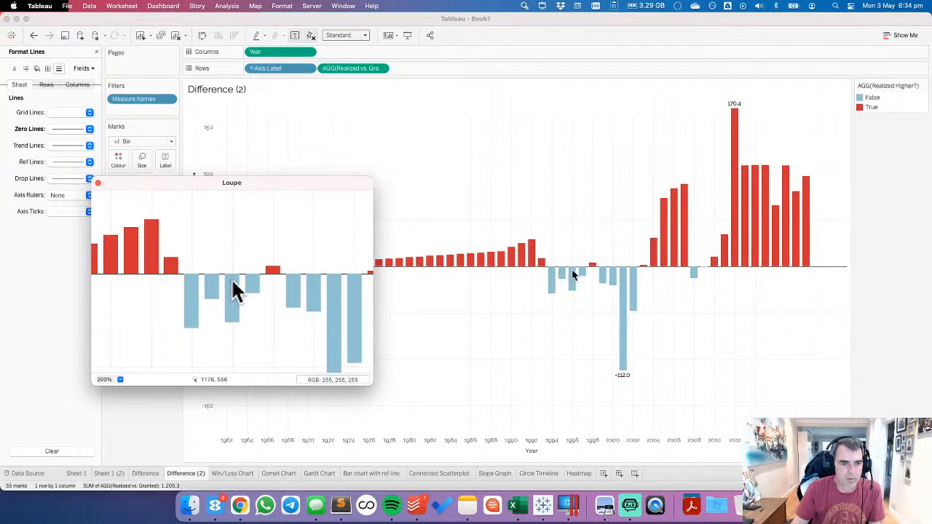
{"action": "left_click", "coordinate": [97, 183]}
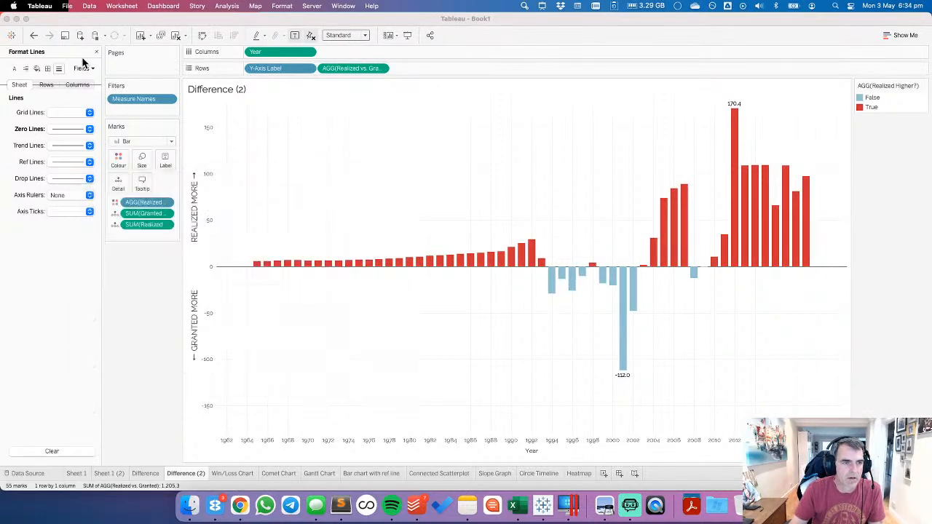
Step: Clear the custom zero line formatting and set the sheet's zero lines to None
{"action": "right_click", "coordinate": [30, 130]}
{"action": "left_click", "coordinate": [43, 139]}
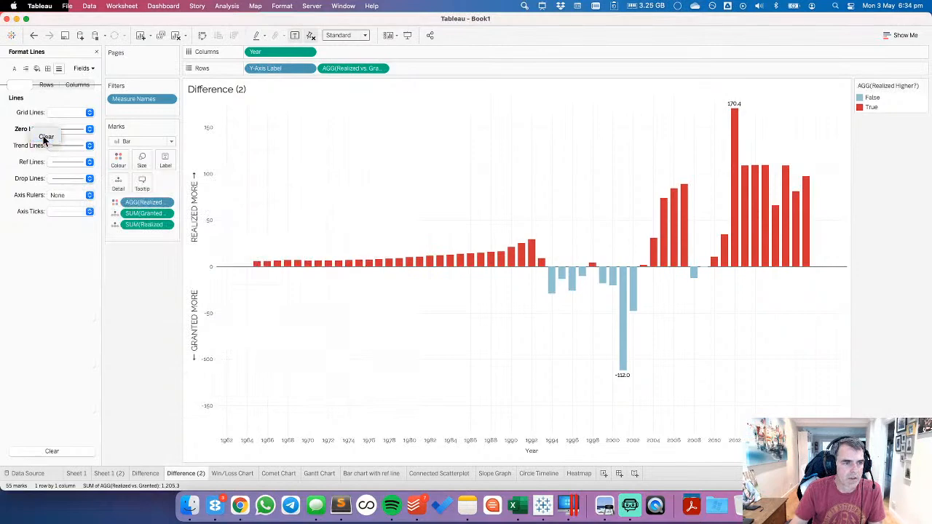
{"action": "left_click", "coordinate": [69, 128]}
{"action": "left_click", "coordinate": [73, 143]}
{"action": "left_click", "coordinate": [357, 171]}
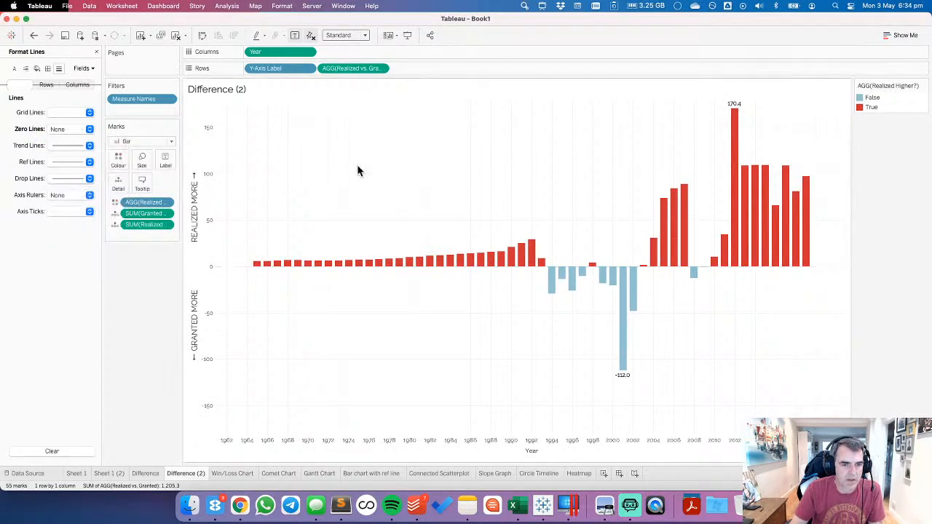
Step: Set the grid lines for columns to None
{"action": "left_click", "coordinate": [76, 86]}
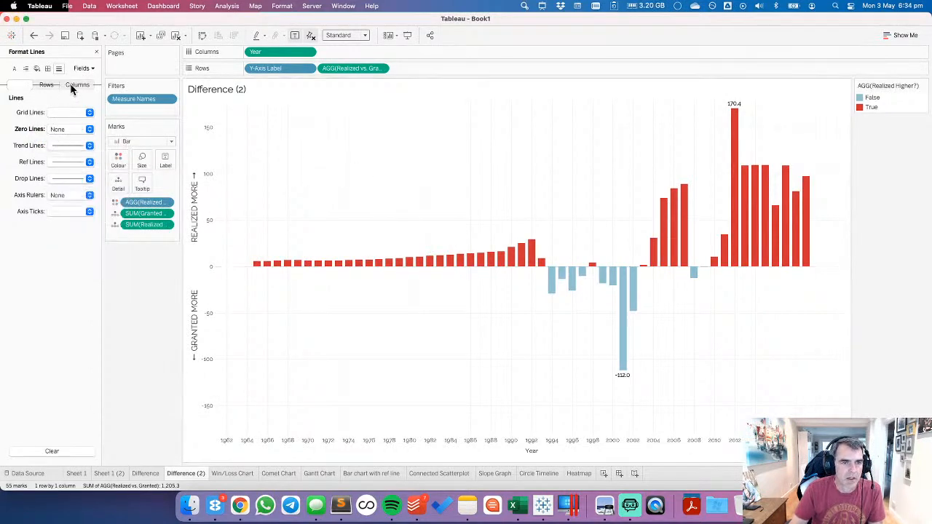
{"action": "left_click", "coordinate": [69, 112]}
{"action": "left_click", "coordinate": [298, 163]}
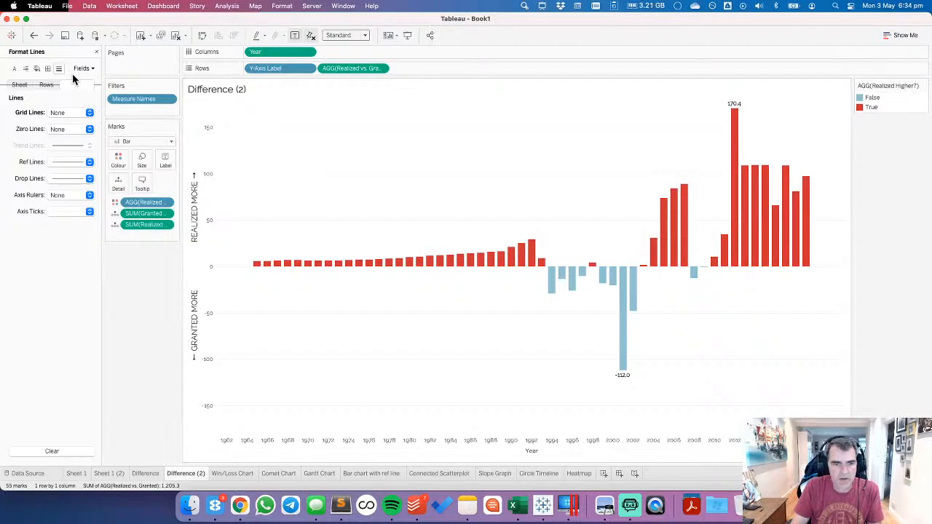
Step: Close the line formatting and add a constant line at value 0 to the chart
{"action": "left_click", "coordinate": [96, 52]}
{"action": "left_click", "coordinate": [57, 52]}
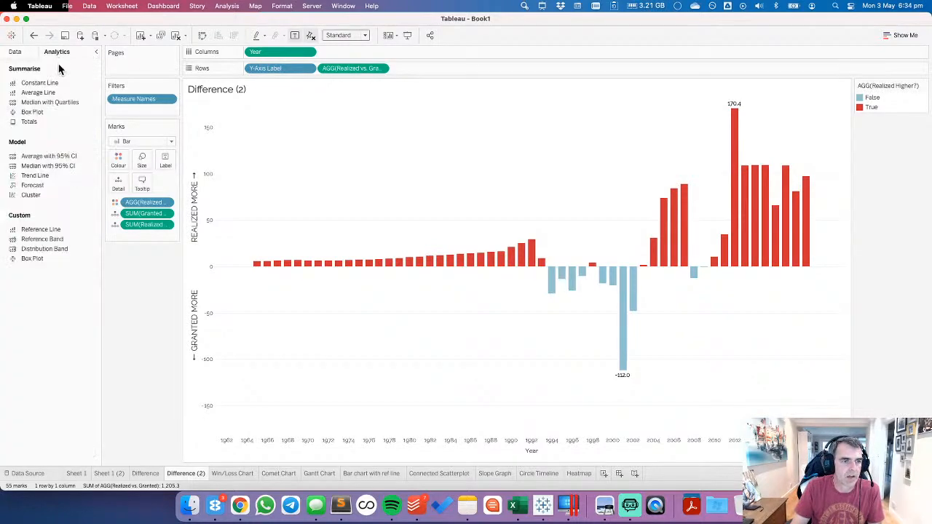
{"action": "left_click_drag", "start_coordinate": [40, 83], "coordinate": [271, 160]}
{"action": "type", "text": "0"}
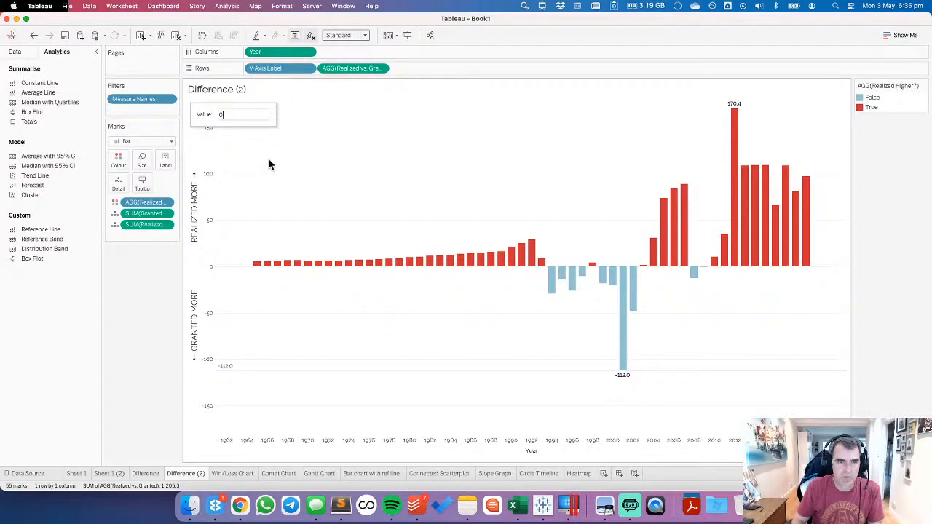
{"action": "key", "text": "Return"}
Step: Edit the constant line at 0 so that its label and tooltip are both None
{"action": "left_click", "coordinate": [234, 266]}
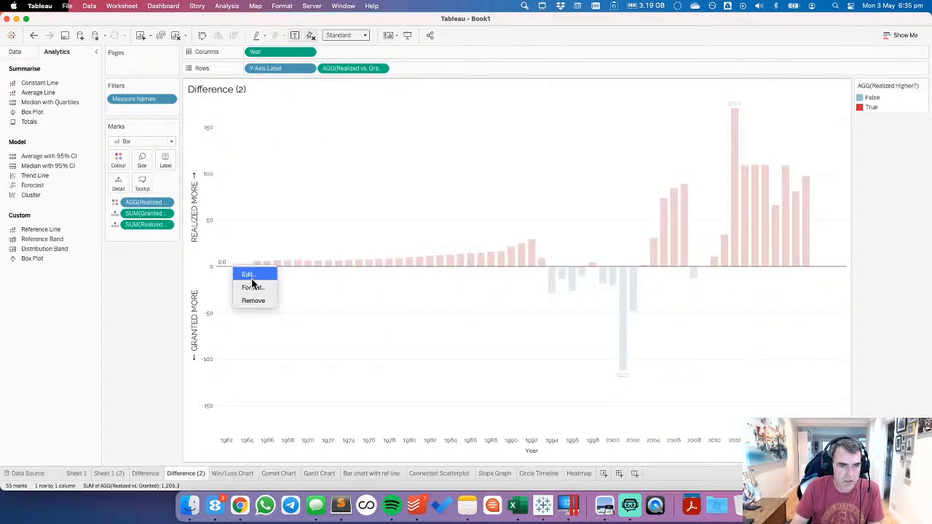
{"action": "left_click", "coordinate": [248, 274]}
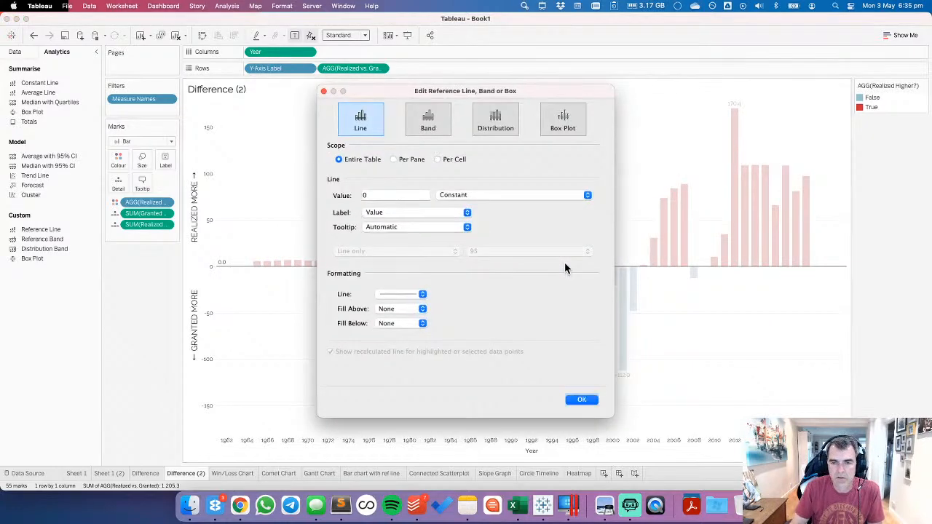
{"action": "left_click", "coordinate": [404, 214]}
{"action": "left_click", "coordinate": [397, 208]}
{"action": "left_click", "coordinate": [395, 227]}
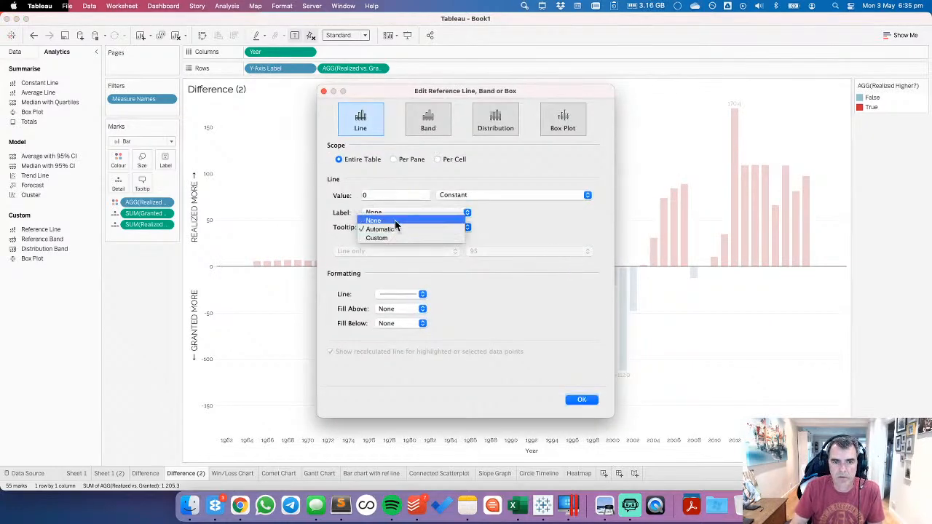
{"action": "left_click", "coordinate": [393, 220]}
Step: Format the constant line in dark grey with the thinnest line width and apply the changes
{"action": "left_click", "coordinate": [390, 295]}
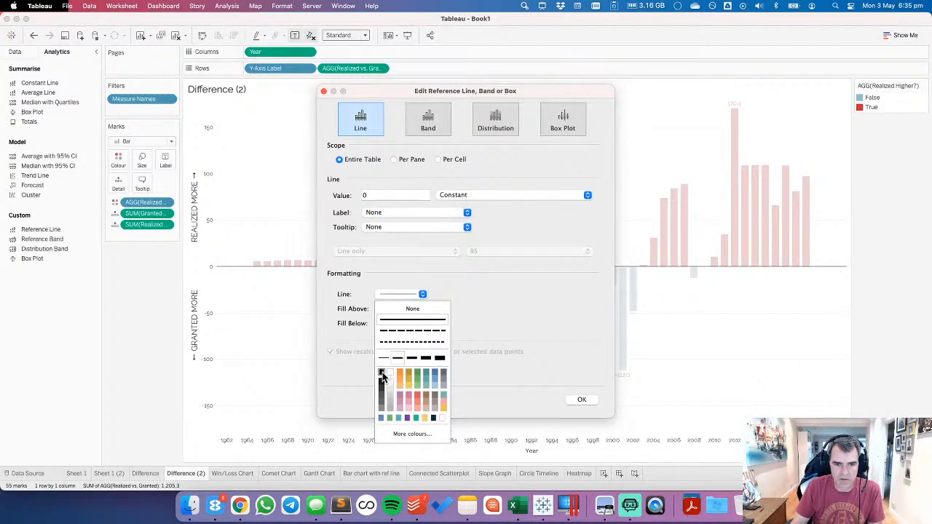
{"action": "left_click", "coordinate": [382, 397]}
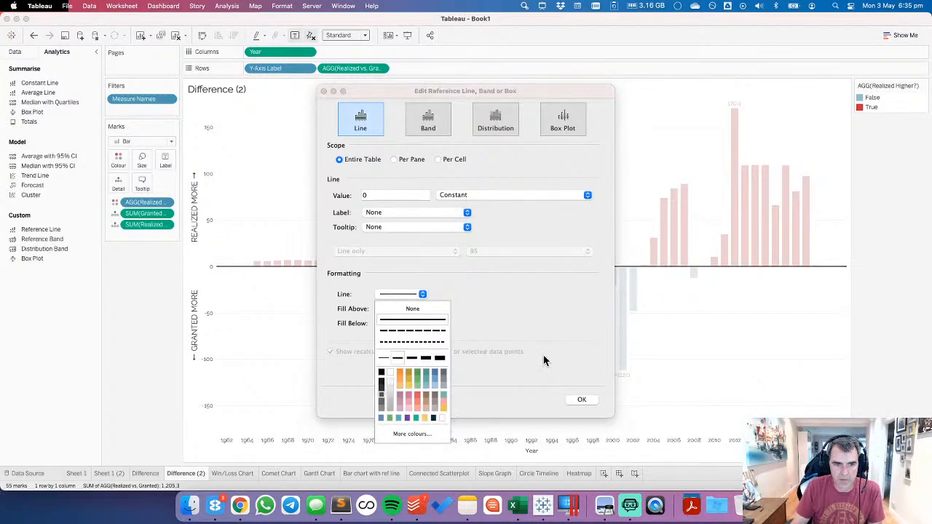
{"action": "left_click", "coordinate": [384, 360]}
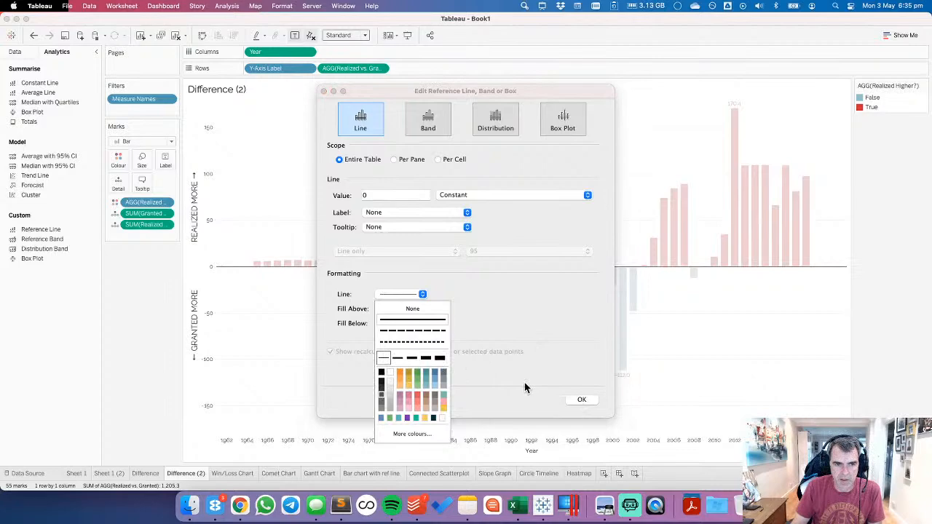
{"action": "left_click", "coordinate": [579, 400]}
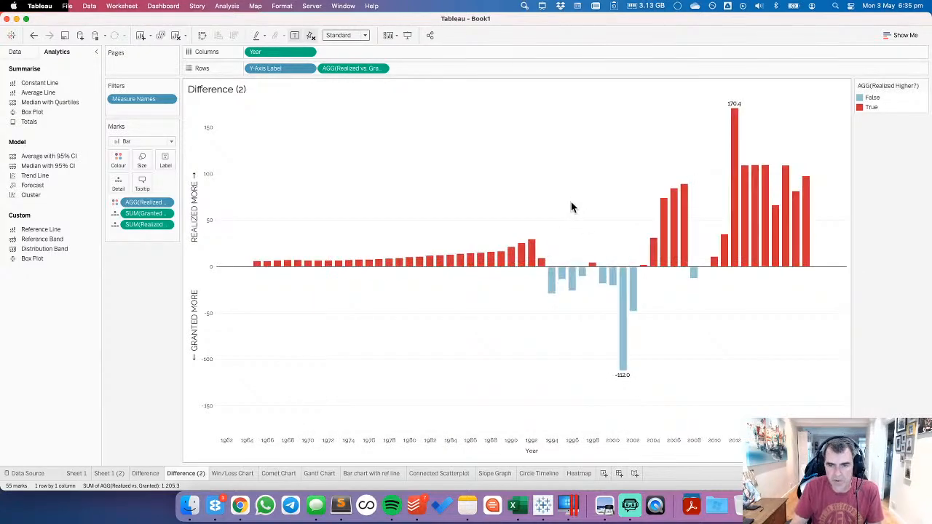
Step: Show the Loupe magnifier to inspect the constant line against the bars, and quit Loupe
{"action": "left_click", "coordinate": [526, 7]}
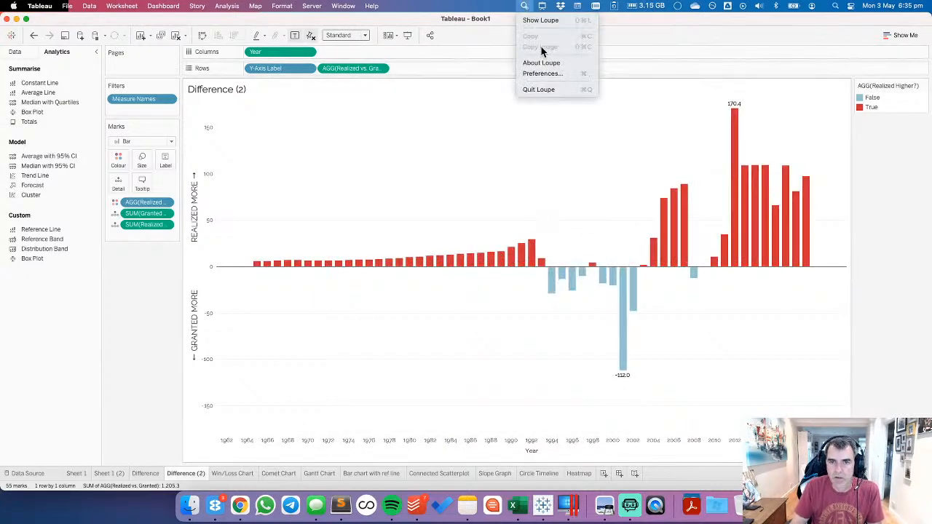
{"action": "left_click", "coordinate": [546, 18]}
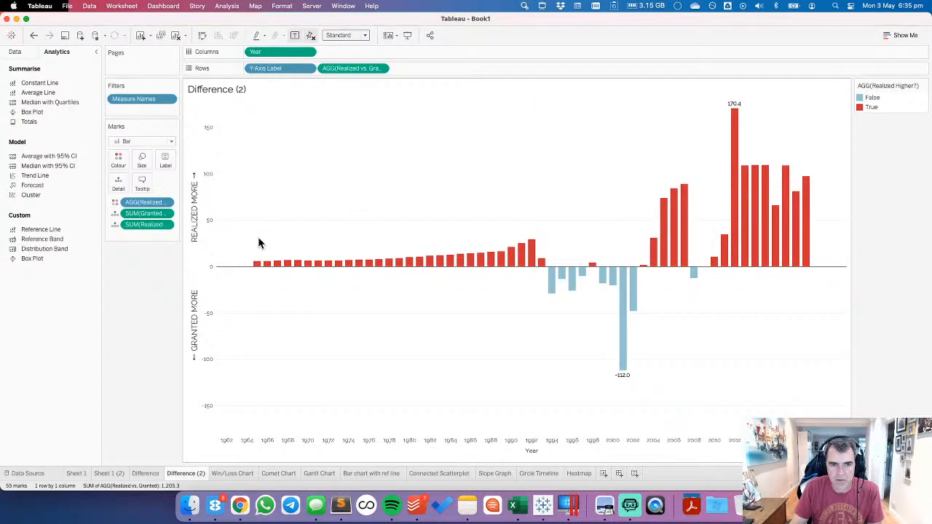
{"action": "left_click", "coordinate": [525, 7]}
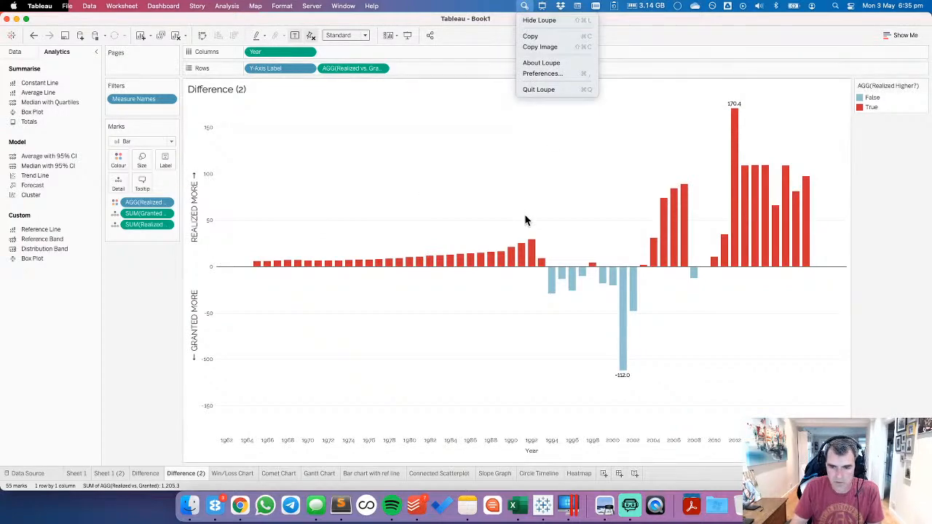
{"action": "left_click", "coordinate": [541, 91]}
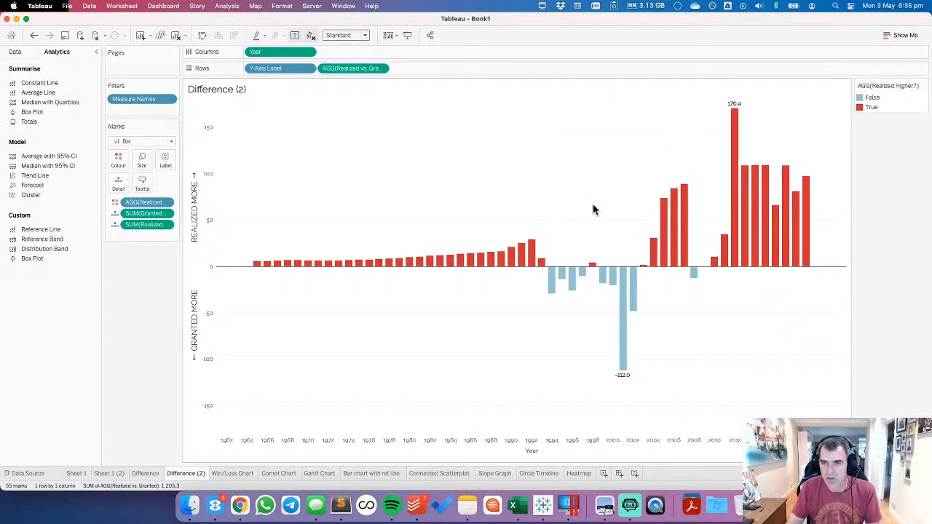
Step: Format the mark labels to match the mark colour, in bold and at a larger font size
{"action": "left_click", "coordinate": [165, 159]}
{"action": "left_click", "coordinate": [222, 224]}
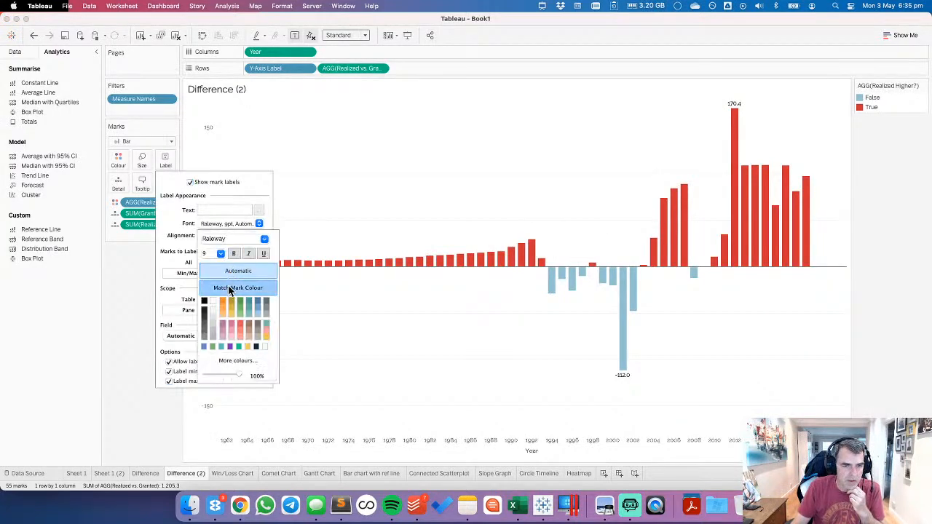
{"action": "left_click", "coordinate": [234, 253]}
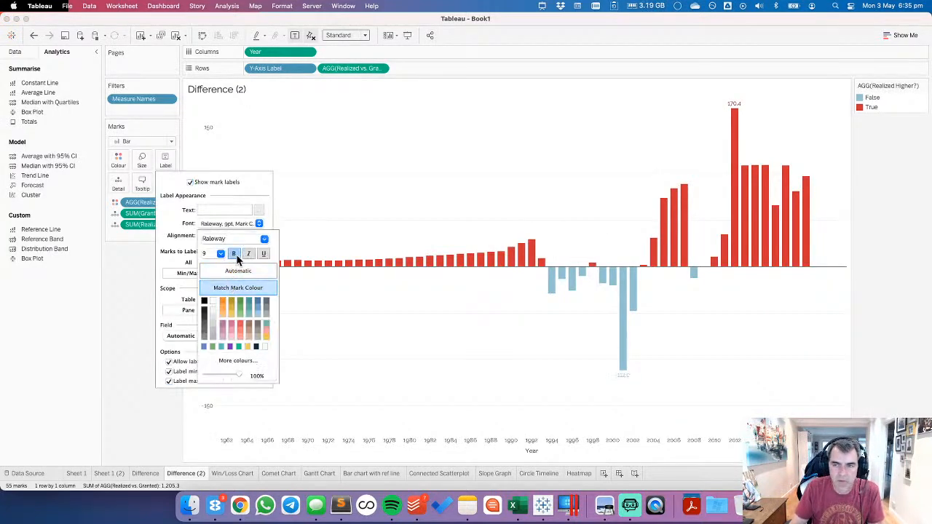
{"action": "left_click", "coordinate": [221, 254]}
{"action": "left_click", "coordinate": [220, 274]}
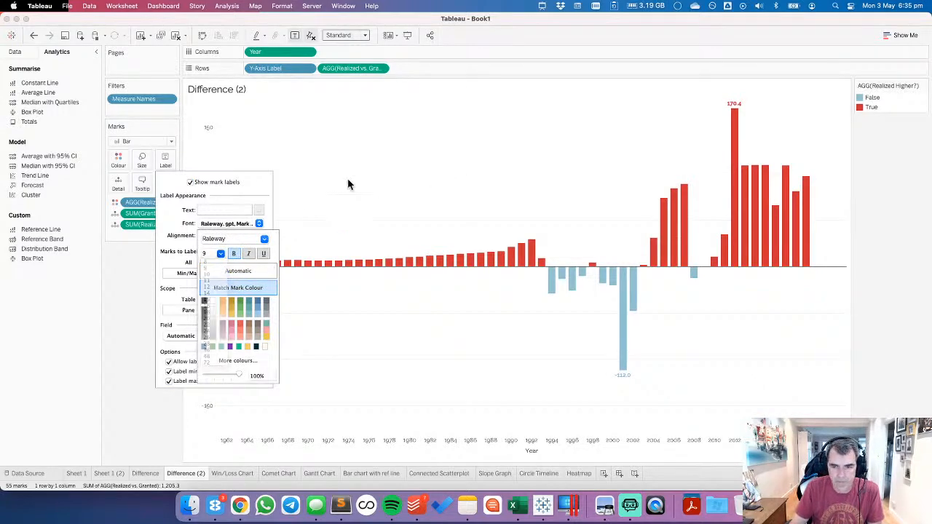
{"action": "left_click", "coordinate": [388, 164]}
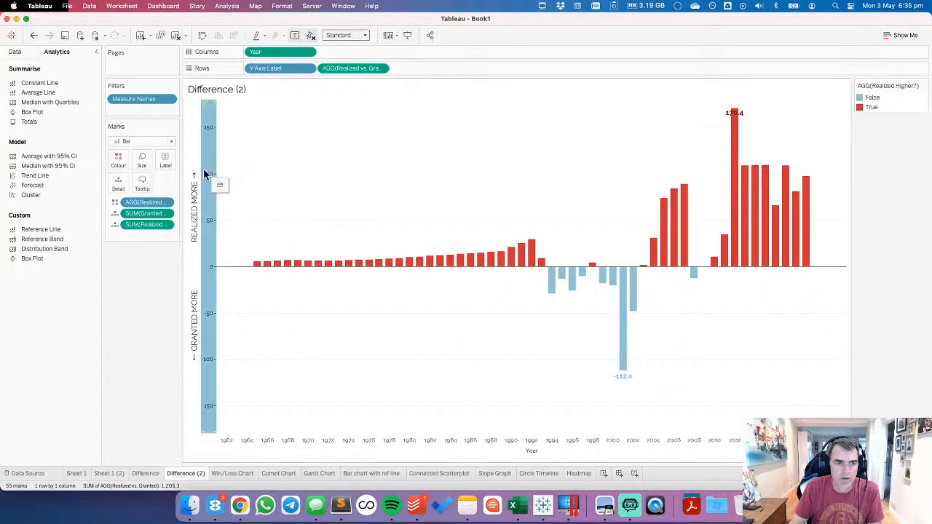
Step: Set the Realized vs. Granted axis to a fixed range from -190 to 190
{"action": "mouse_move", "coordinate": [739, 116]}
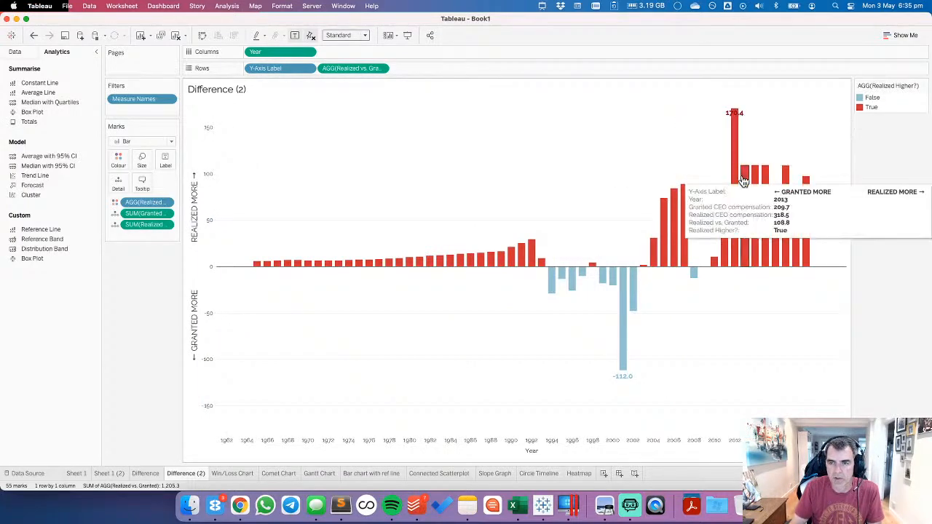
{"action": "double_click", "coordinate": [208, 208]}
{"action": "triple_click", "coordinate": [397, 232]}
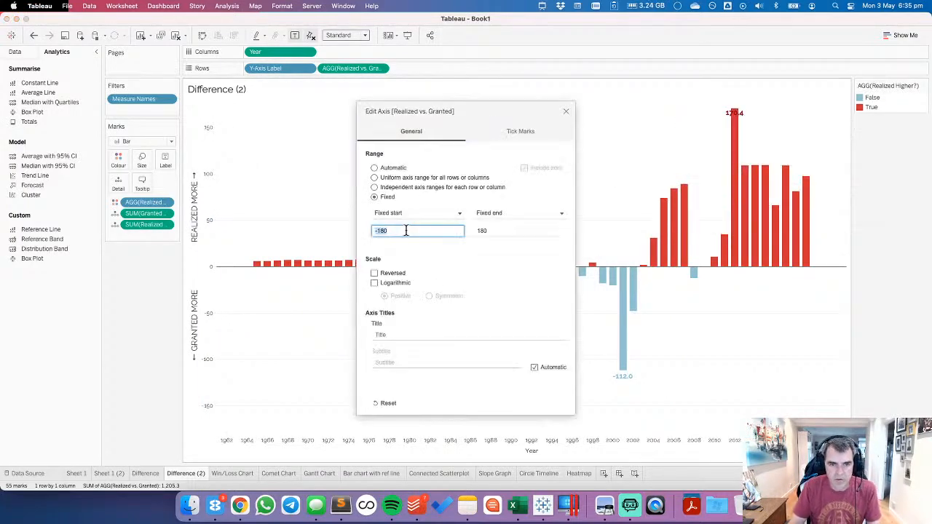
{"action": "type", "text": "-190"}
{"action": "key", "text": "Tab"}
{"action": "key", "text": "Tab"}
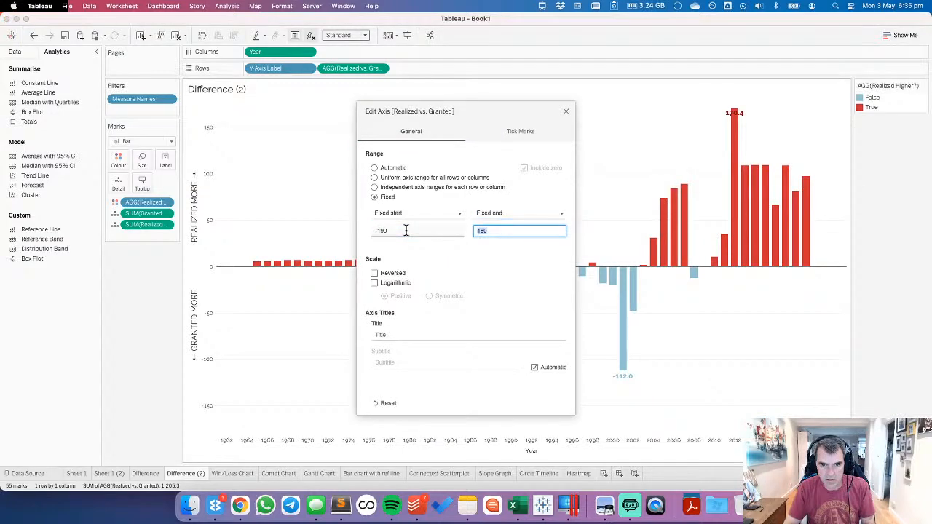
{"action": "type", "text": "190"}
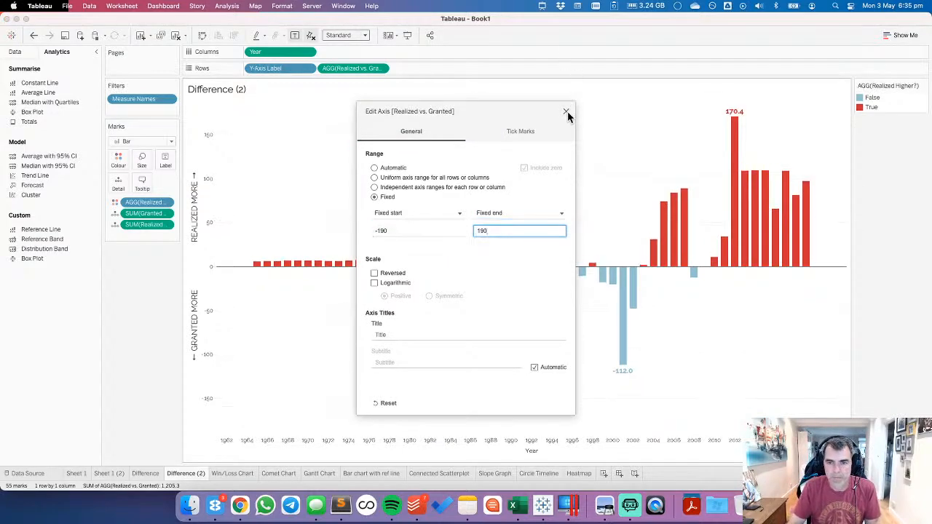
{"action": "left_click", "coordinate": [566, 111]}
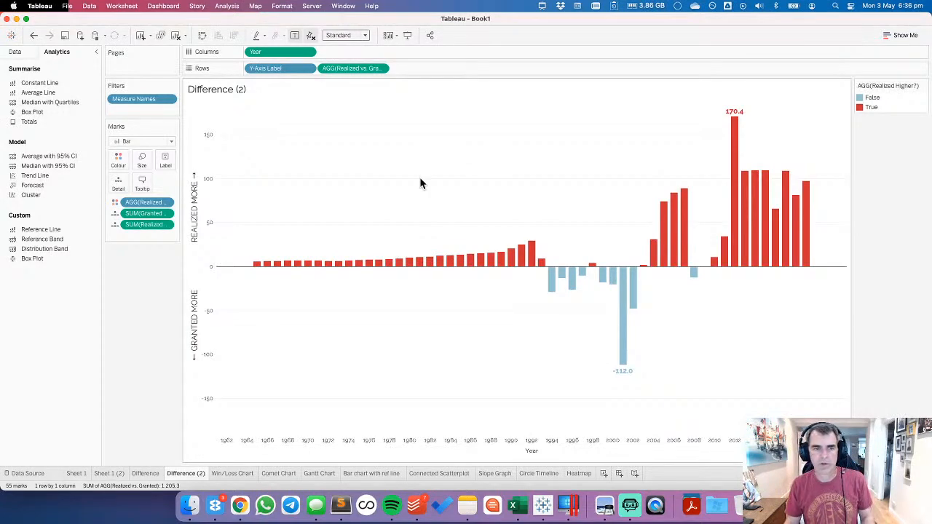
{"action": "left_click", "coordinate": [15, 52]}
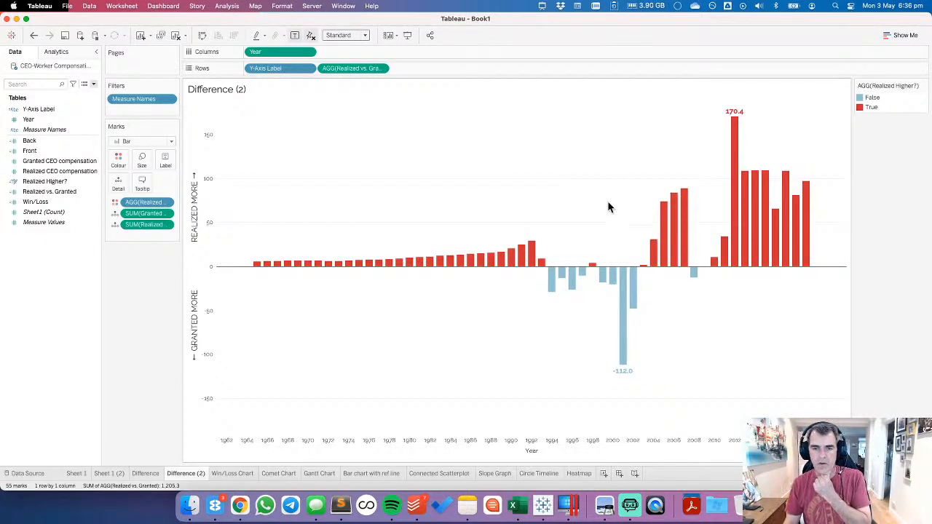
{"action": "left_click_drag", "start_coordinate": [737, 282], "coordinate": [520, 278]}
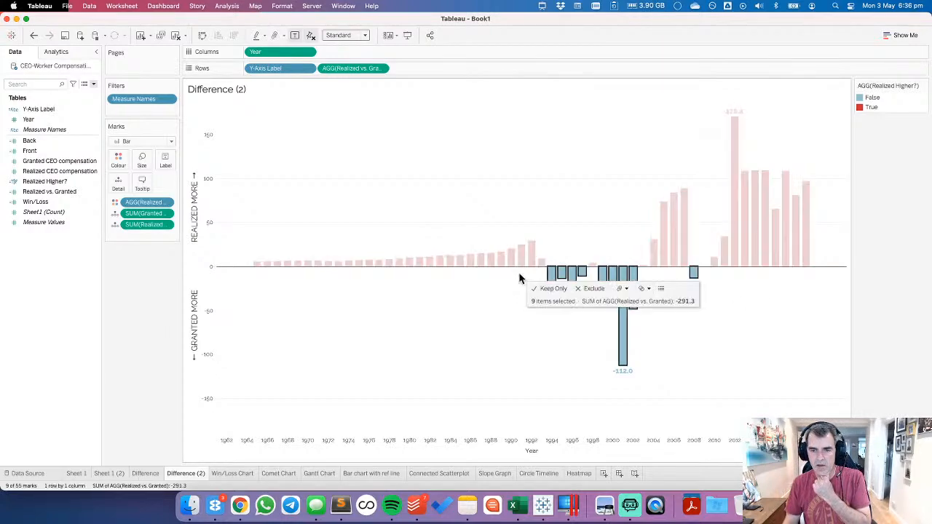
{"action": "left_click", "coordinate": [471, 211]}
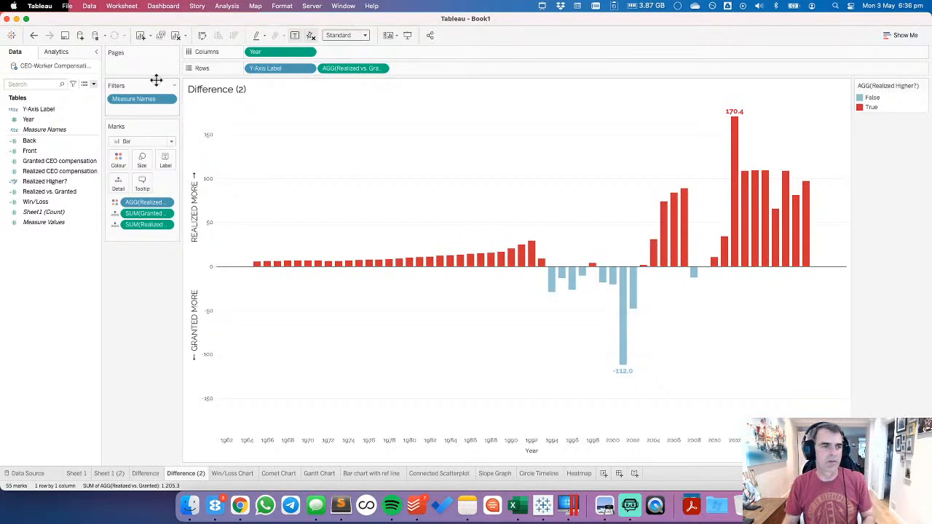
{"action": "left_click", "coordinate": [57, 52]}
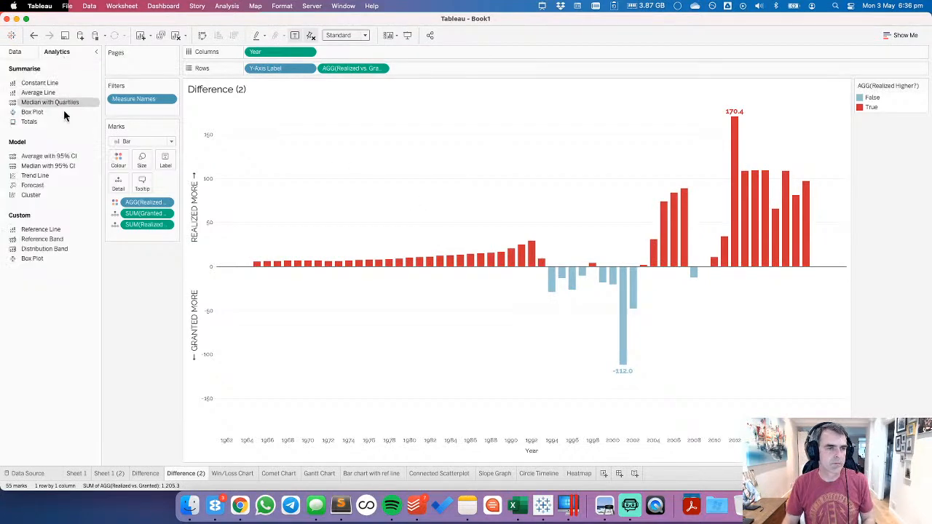
Step: Rename the Difference (2) sheet to "Realized vs. Granted" and move it ahead of all the other sheets
{"action": "double_click", "coordinate": [188, 470]}
{"action": "key", "text": "BackSpace"}
{"action": "key", "text": "BackSpace"}
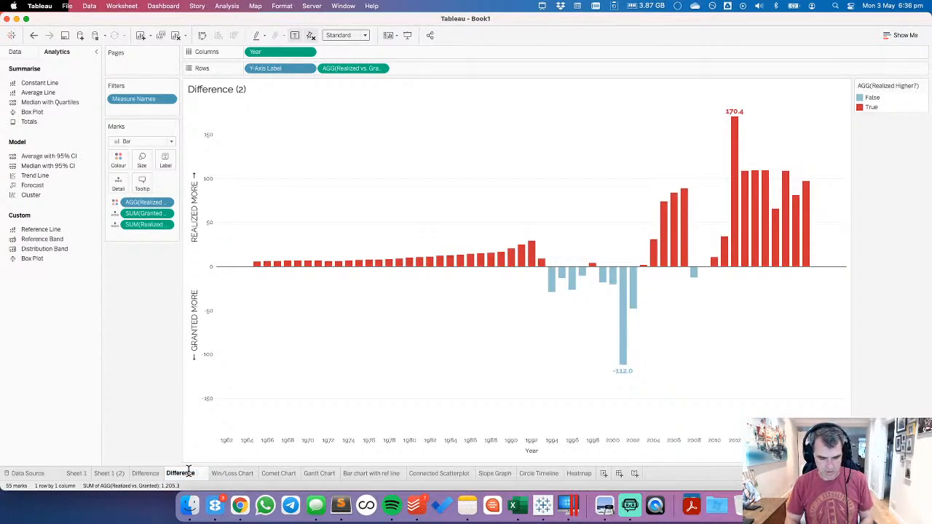
{"action": "key", "text": "BackSpace"}
{"action": "key", "text": "BackSpace"}
{"action": "key", "text": "BackSpace"}
{"action": "key", "text": "BackSpace"}
{"action": "key", "text": "BackSpace"}
{"action": "key", "text": "BackSpace"}
{"action": "key", "text": "BackSpace"}
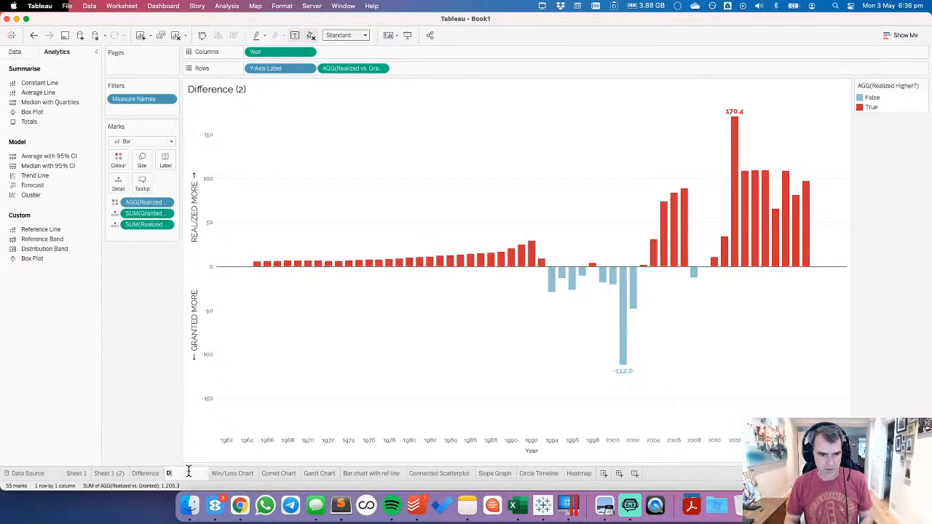
{"action": "key", "text": "BackSpace"}
{"action": "key", "text": "BackSpace"}
{"action": "type", "text": "Re"}
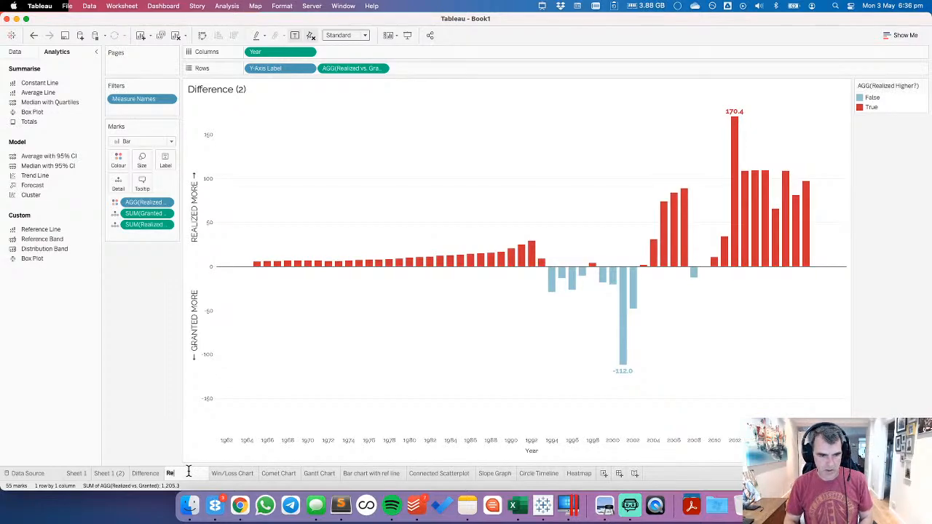
{"action": "type", "text": "alize"}
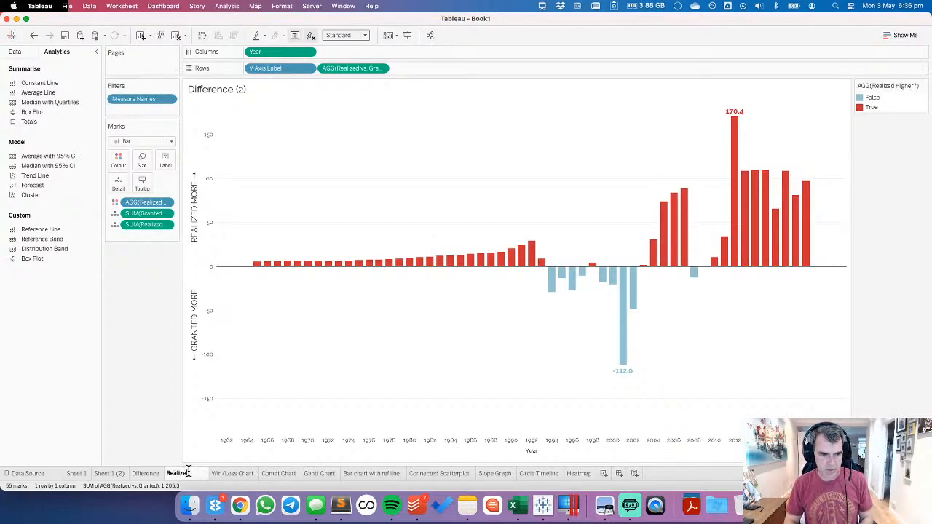
{"action": "type", "text": "d vs."}
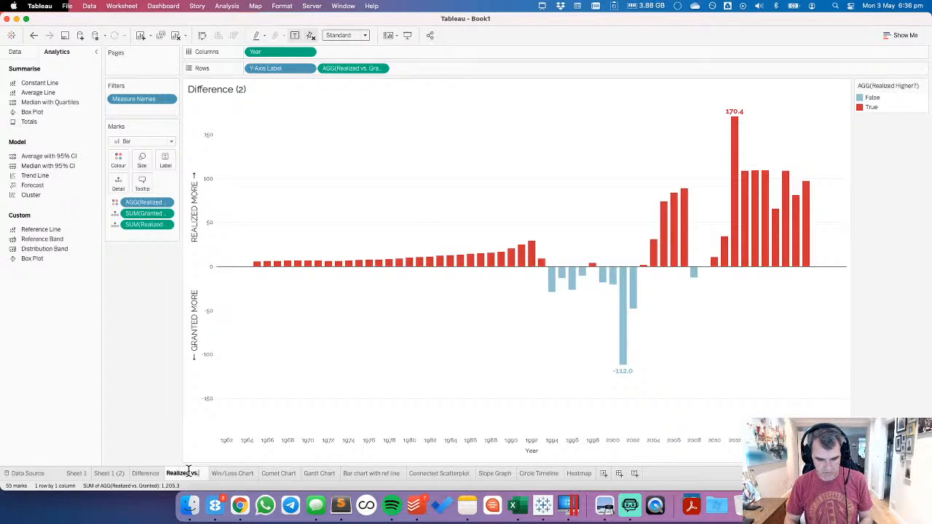
{"action": "type", "text": " Granted"}
{"action": "key", "text": "Return"}
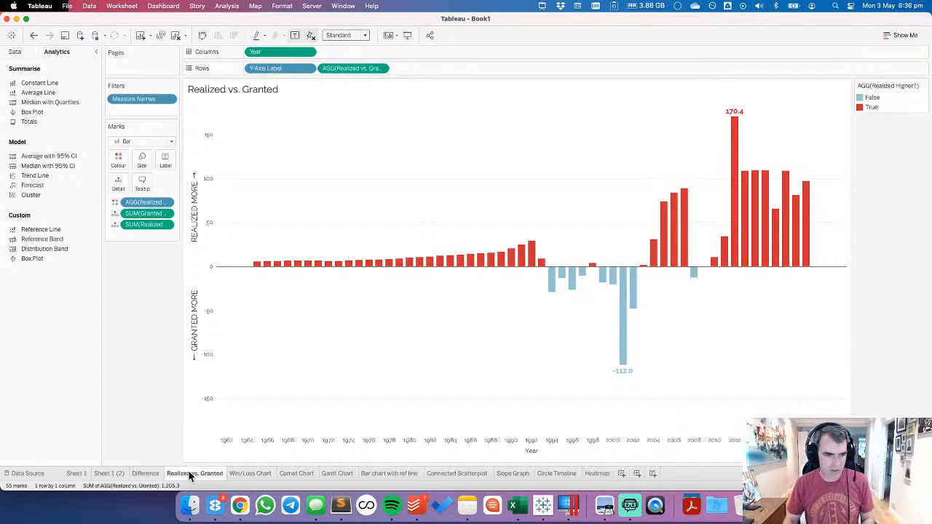
{"action": "left_click_drag", "start_coordinate": [191, 475], "coordinate": [55, 475]}
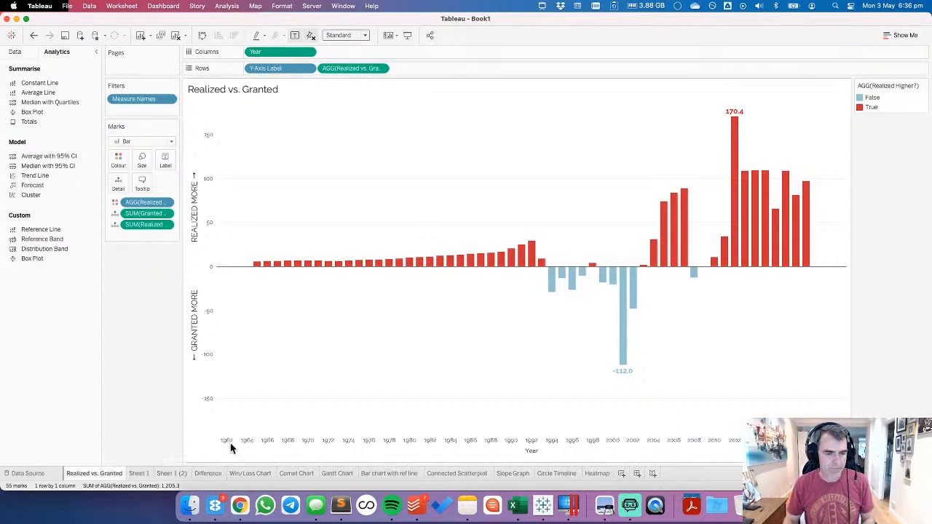
Step: Create a new worksheet after Realized vs. Granted and place Year on Columns as a discrete dimension
{"action": "right_click", "coordinate": [105, 475]}
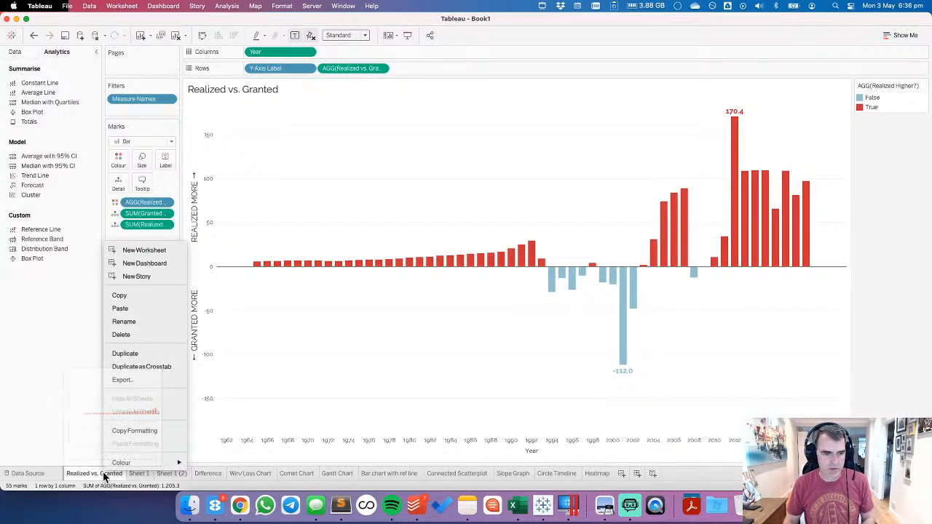
{"action": "left_click", "coordinate": [130, 251]}
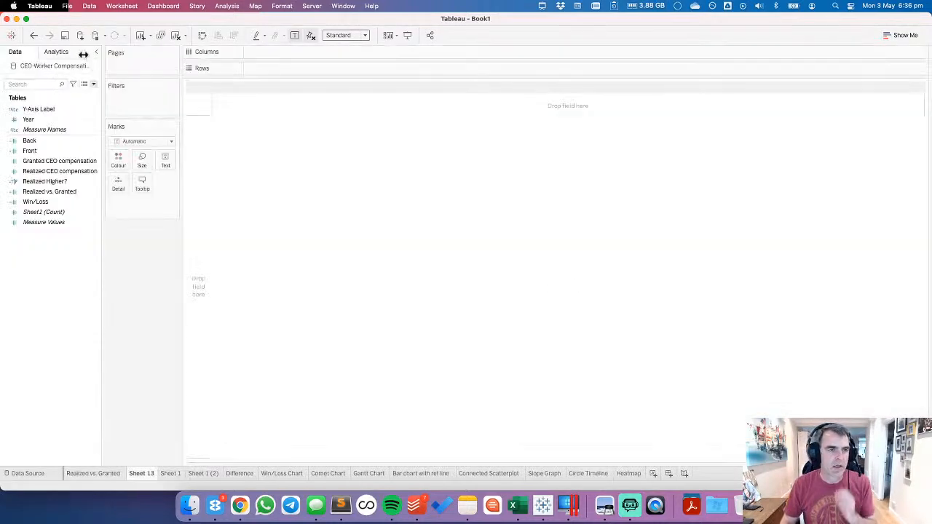
{"action": "left_click_drag", "start_coordinate": [40, 121], "coordinate": [280, 57]}
{"action": "left_click", "coordinate": [308, 51]}
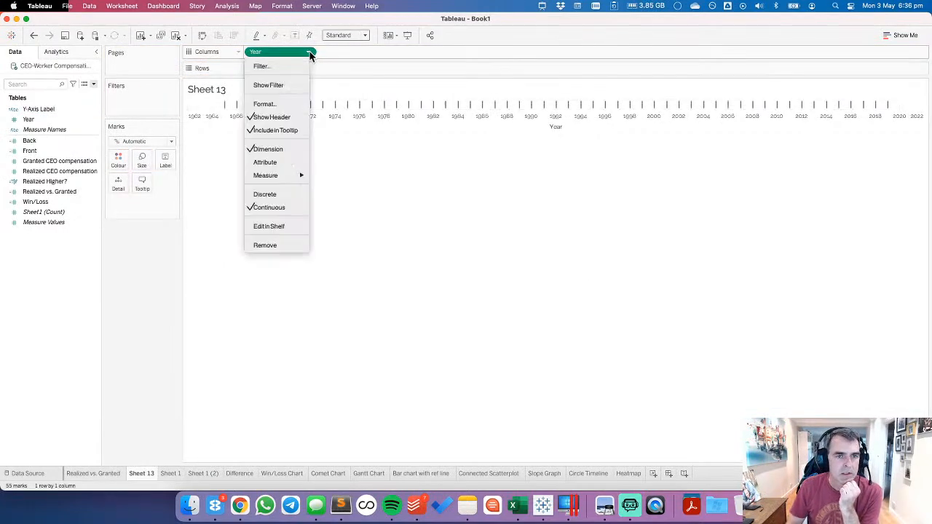
{"action": "left_click", "coordinate": [287, 194]}
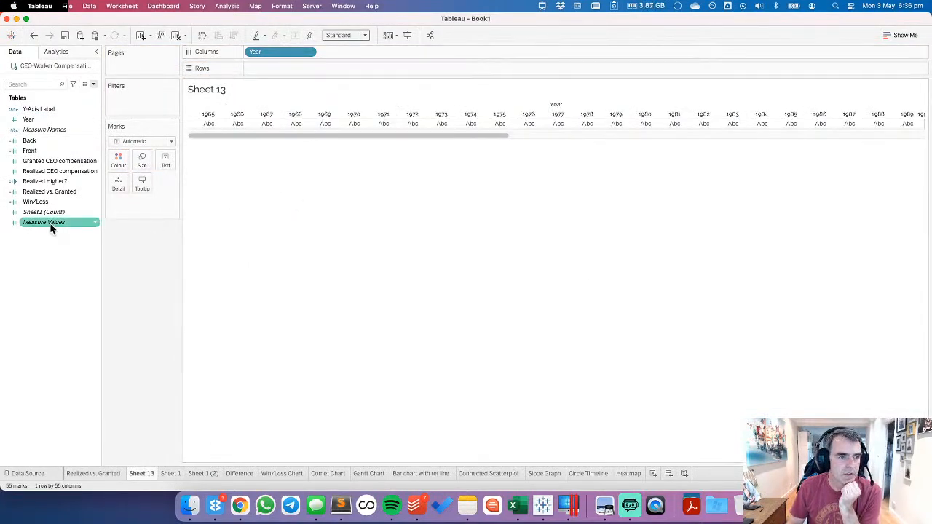
Step: Show the Realized Higher? field as text for each year and look across the years
{"action": "left_click_drag", "start_coordinate": [45, 181], "coordinate": [165, 159]}
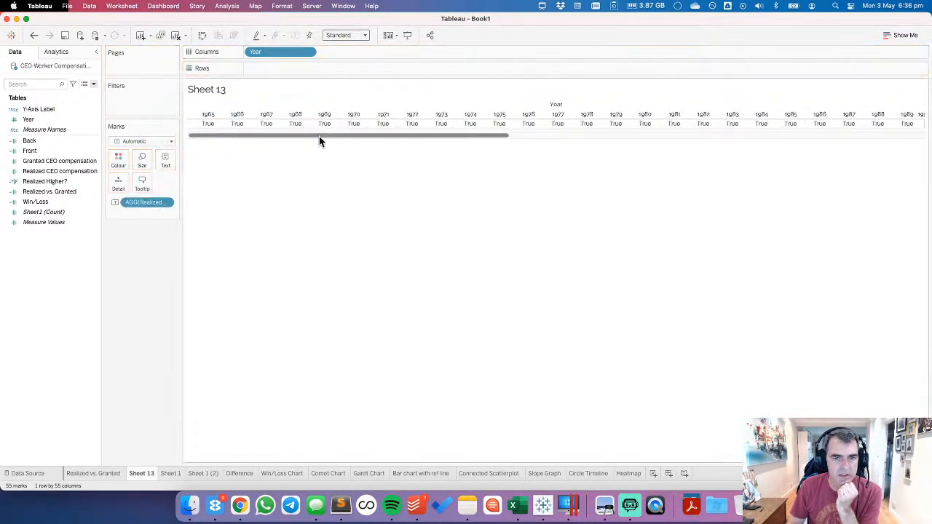
{"action": "left_click_drag", "start_coordinate": [472, 136], "coordinate": [137, 145]}
Step: Start a new calculated field and name it YEARS REALIZED HIGHER
{"action": "right_click", "coordinate": [55, 271]}
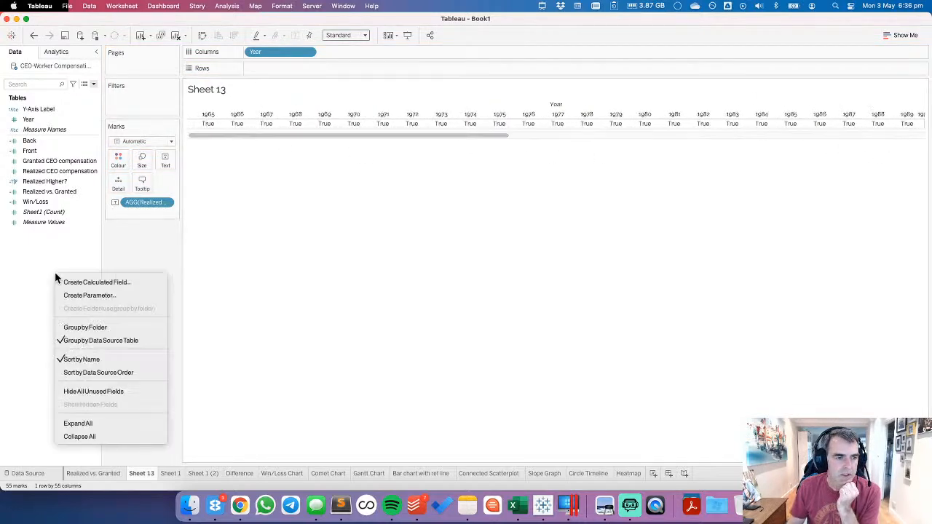
{"action": "left_click", "coordinate": [76, 280]}
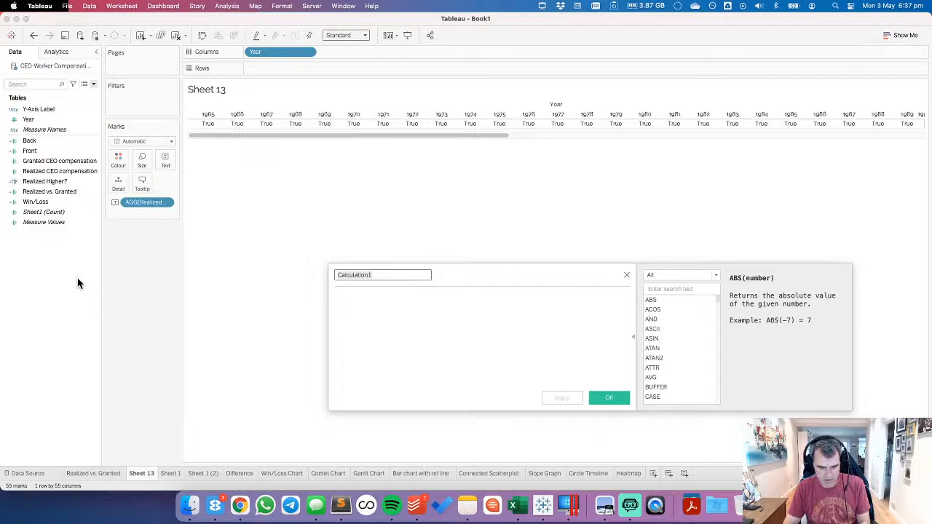
{"action": "type", "text": "Ca"}
{"action": "key", "text": "BackSpace"}
{"action": "key", "text": "BackSpace"}
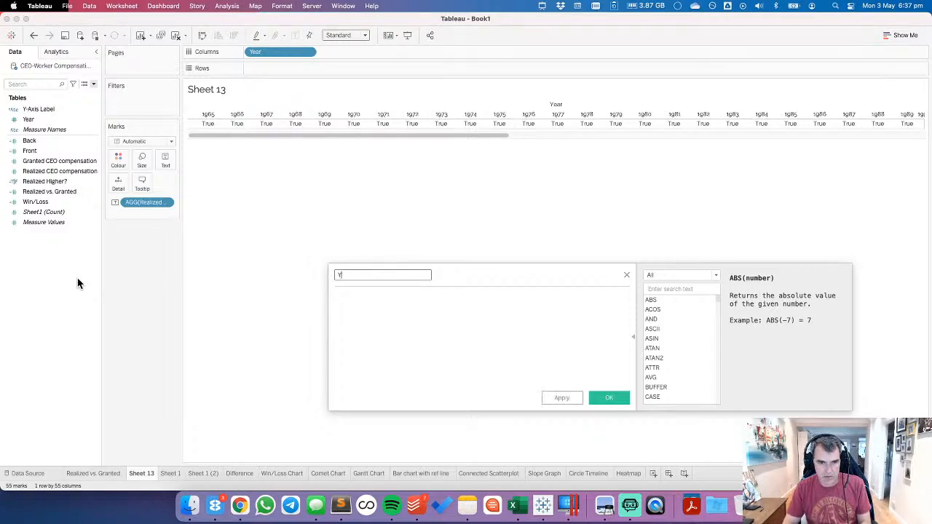
{"action": "type", "text": "REA"}
{"action": "key", "text": "BackSpace"}
{"action": "key", "text": "BackSpace"}
{"action": "key", "text": "BackSpace"}
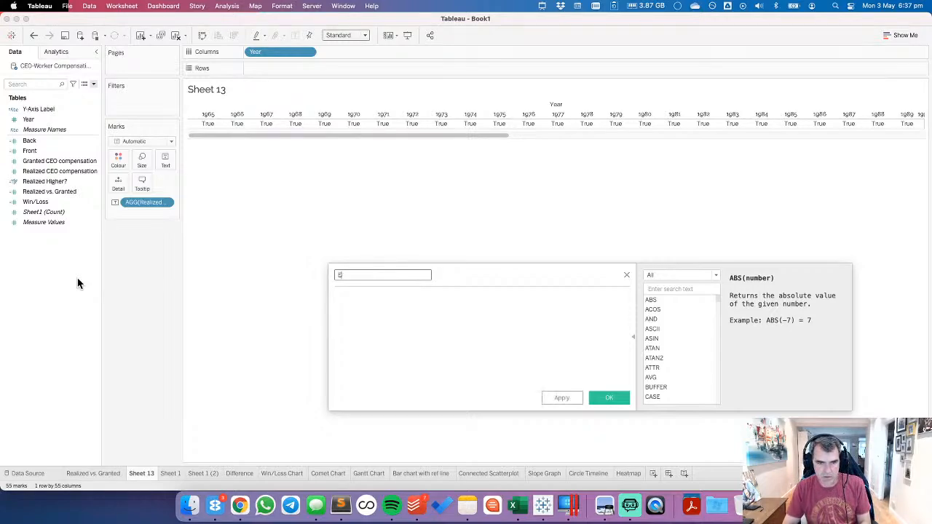
{"action": "type", "text": "REA"}
{"action": "key", "text": "BackSpace"}
{"action": "key", "text": "BackSpace"}
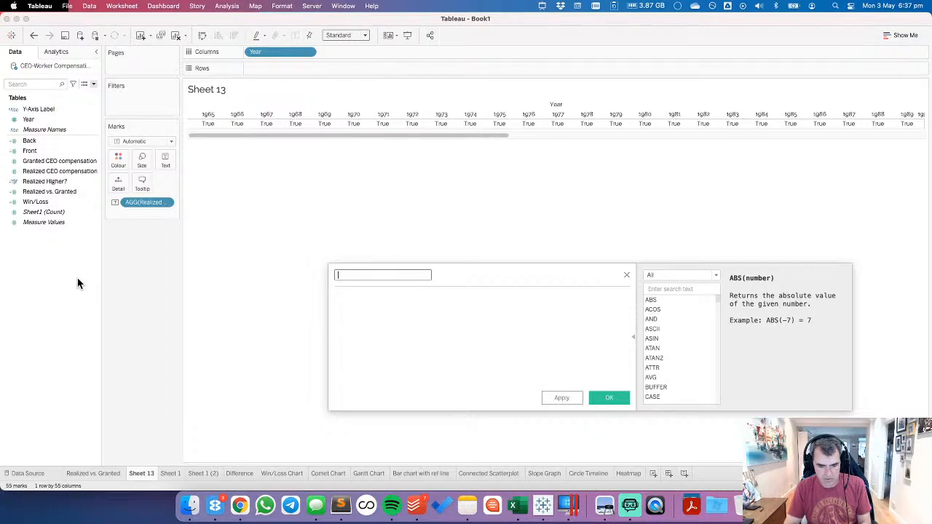
{"action": "type", "text": "YER"}
{"action": "type", "text": "AS"}
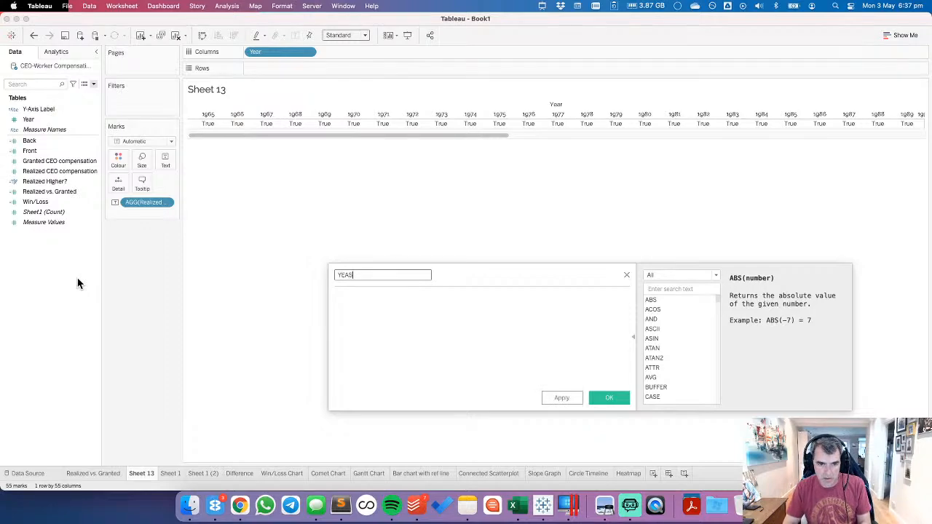
{"action": "key", "text": "BackSpace"}
{"action": "type", "text": "RS REA"}
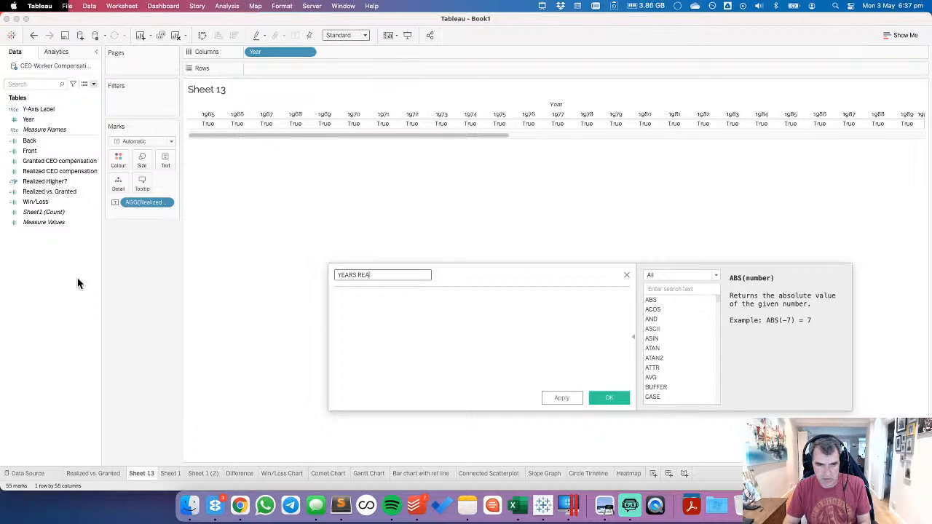
{"action": "type", "text": "LIZED HIGHER"}
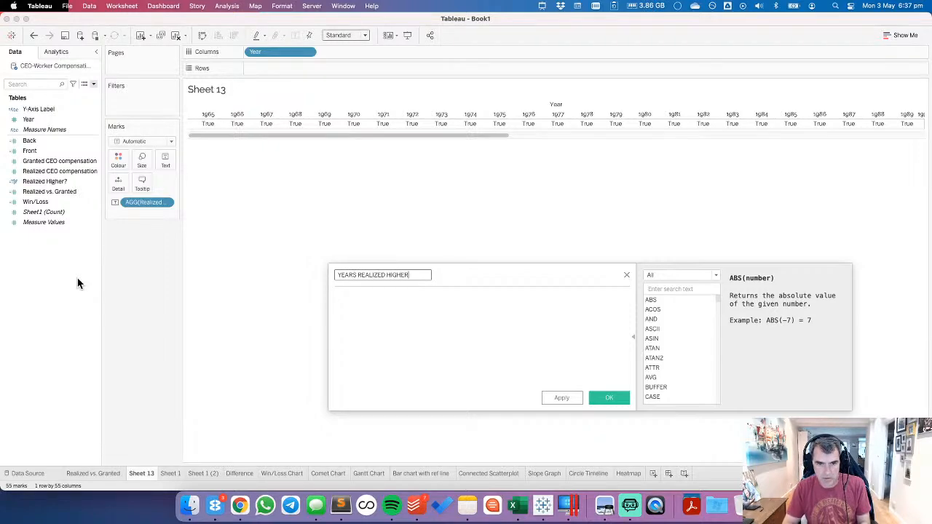
{"action": "key", "text": "Tab"}
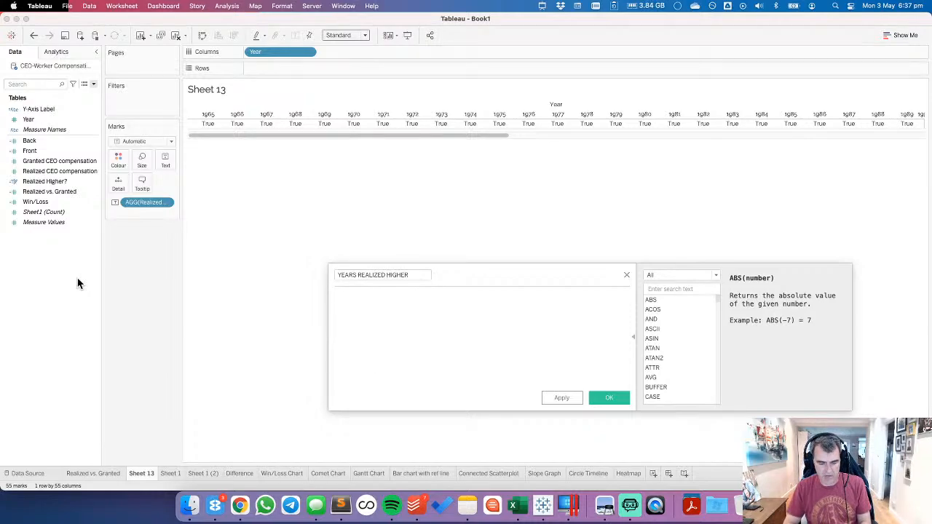
Step: Define the calculation as { FIXED [Year] : INT([Realized Higher?]) } and save the field
{"action": "type", "text": "{ FIXED"}
{"action": "key", "text": "Return"}
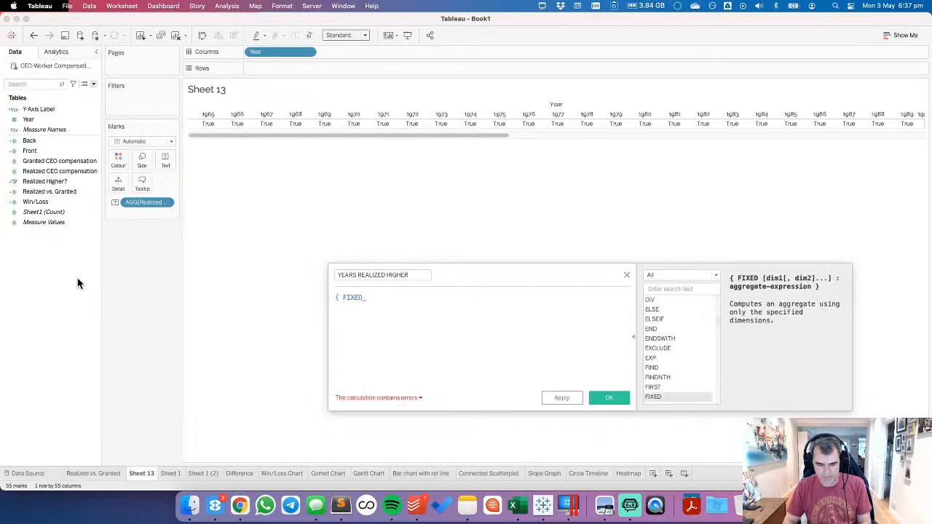
{"action": "type", "text": "yea"}
{"action": "key", "text": "Return"}
{"action": "type", "text": ": "}
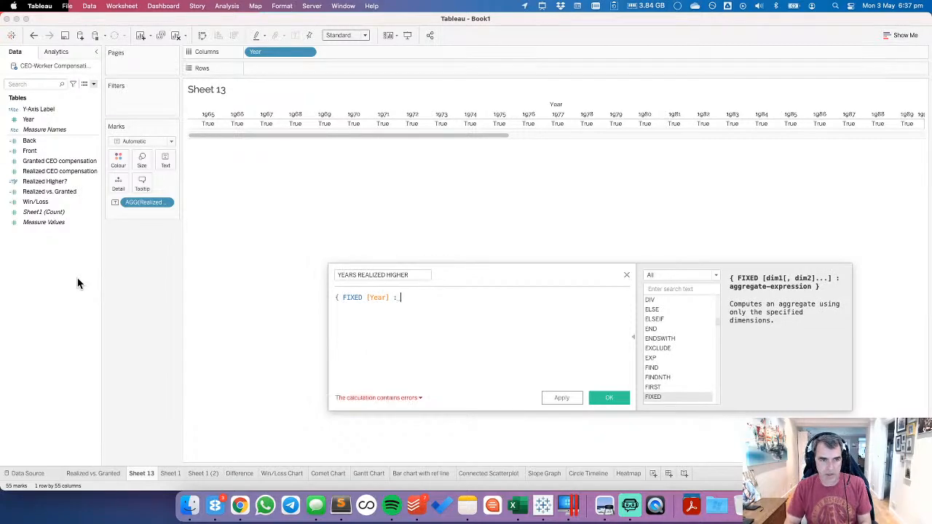
{"action": "type", "text": "i"}
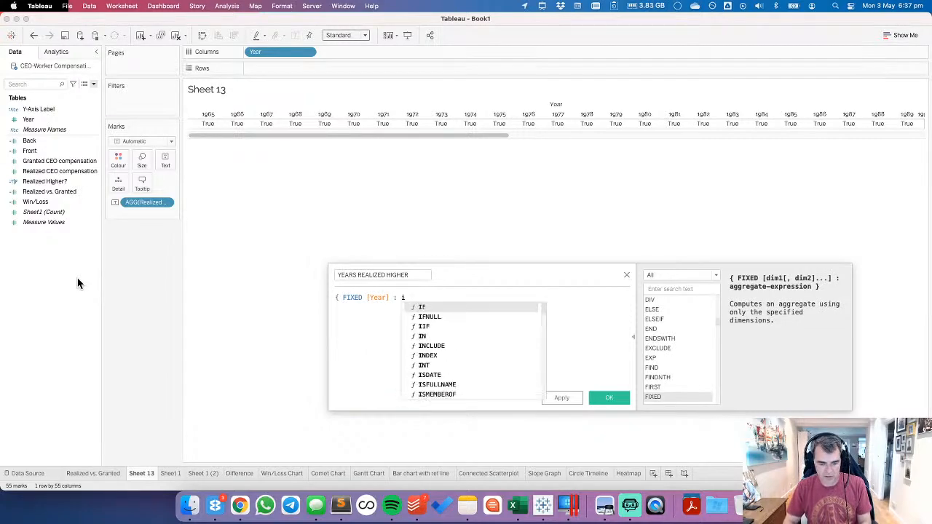
{"action": "key", "text": "Return"}
{"action": "type", "text": "rea"}
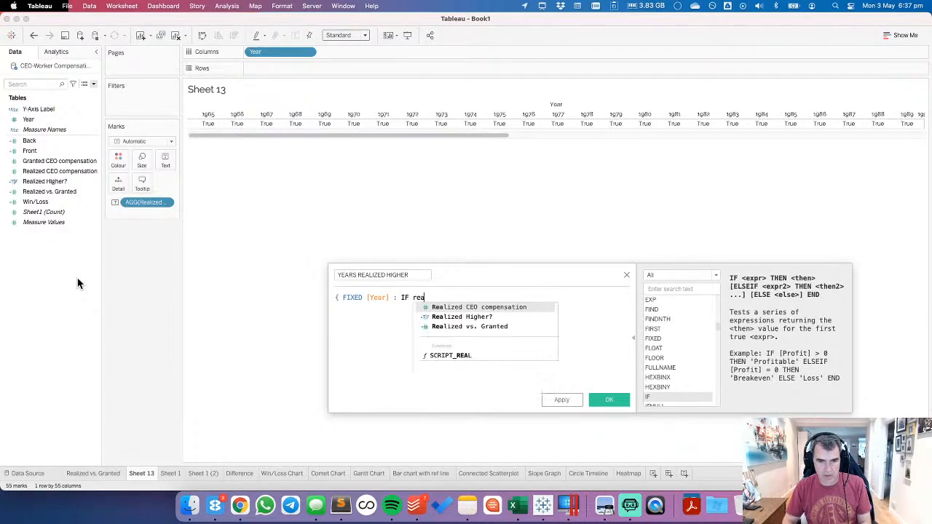
{"action": "key", "text": "Down"}
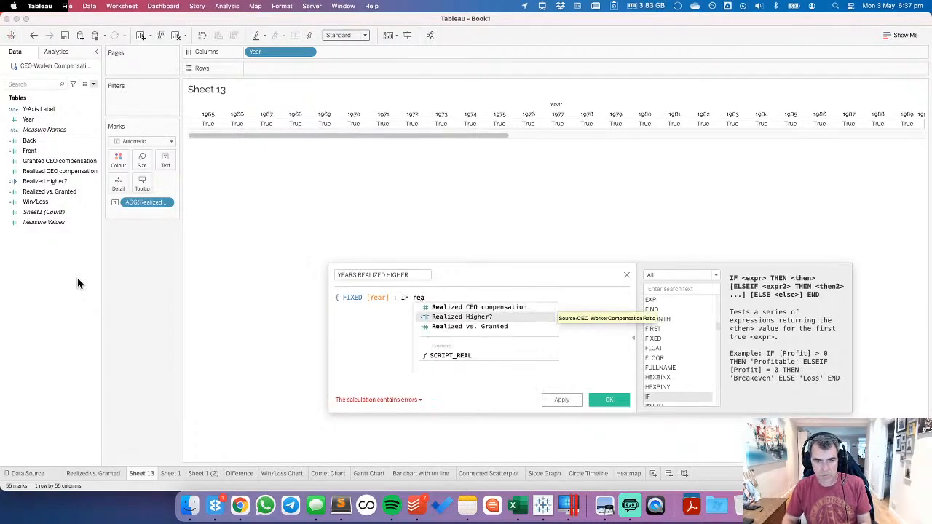
{"action": "key", "text": "Return"}
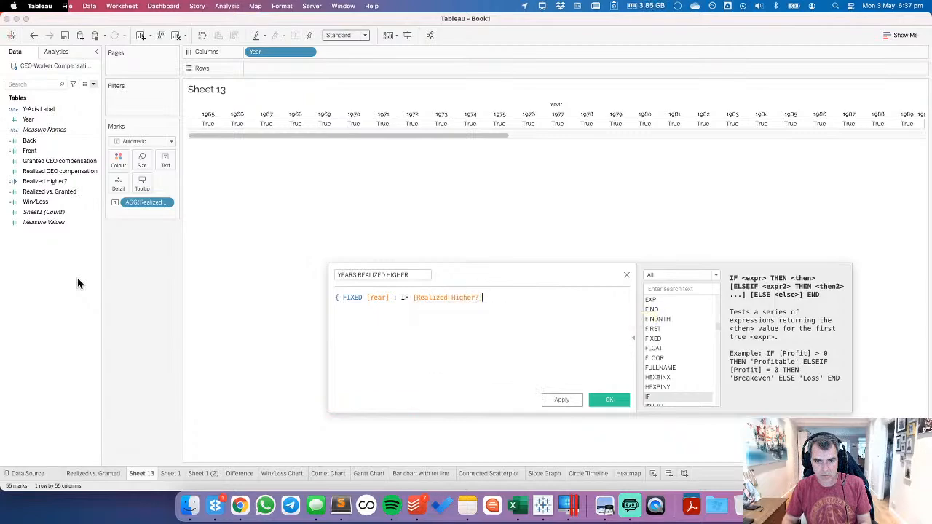
{"action": "left_click", "coordinate": [413, 299]}
{"action": "key", "text": "BackSpace"}
{"action": "key", "text": "BackSpace"}
{"action": "key", "text": "BackSpace"}
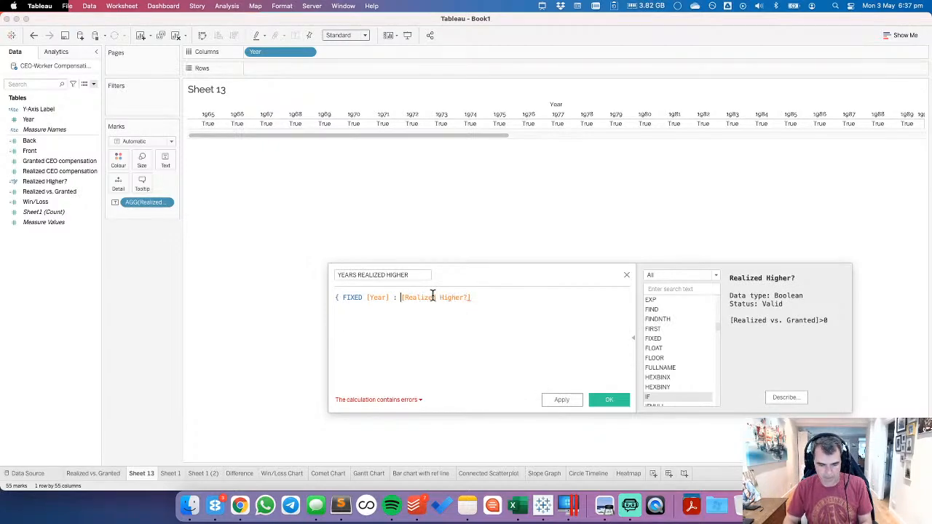
{"action": "type", "text": "INT("}
{"action": "type", "text": ")"}
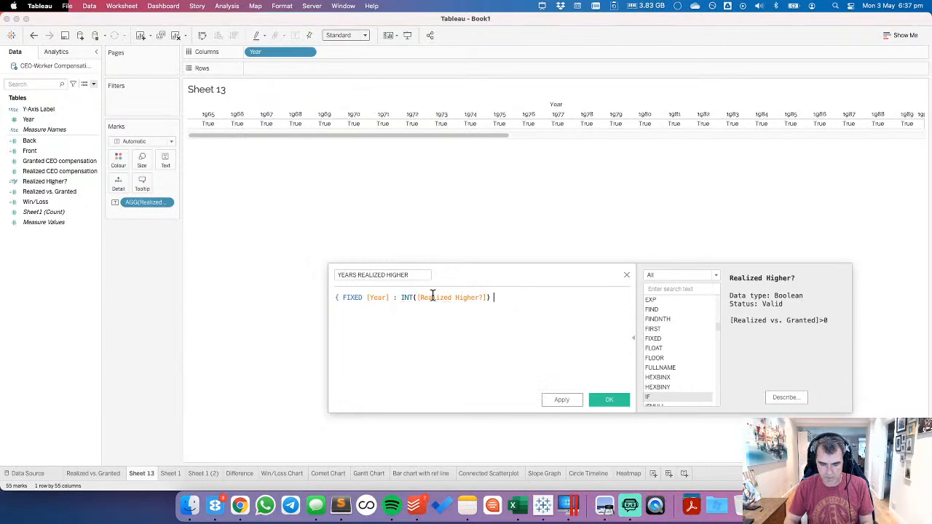
{"action": "left_click", "coordinate": [609, 399]}
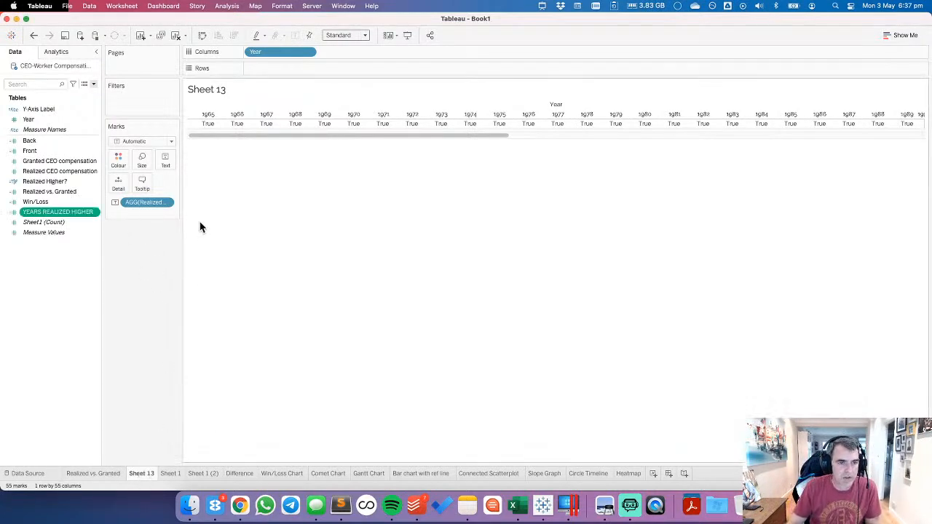
Step: Select all the bars above zero on the Realized vs. Granted sheet to check their count, and return to Sheet 13
{"action": "left_click", "coordinate": [108, 473]}
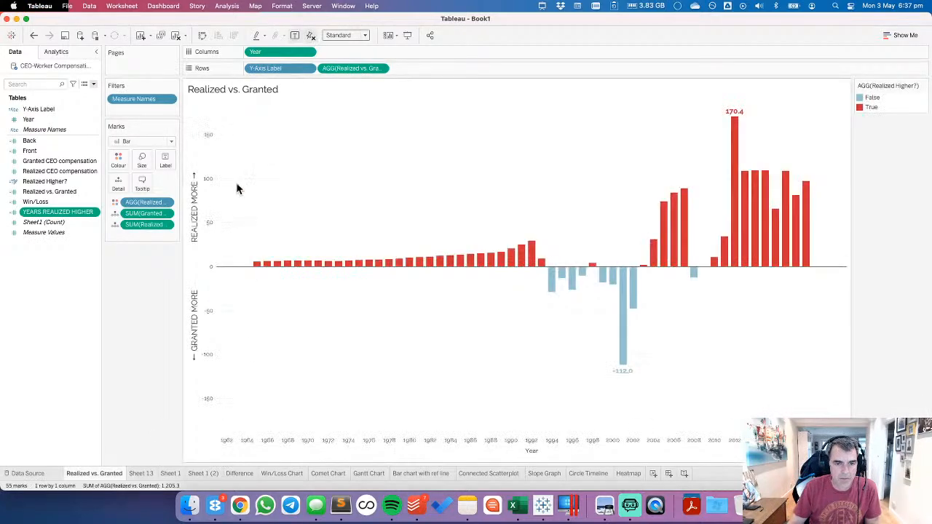
{"action": "left_click_drag", "start_coordinate": [233, 122], "coordinate": [833, 270]}
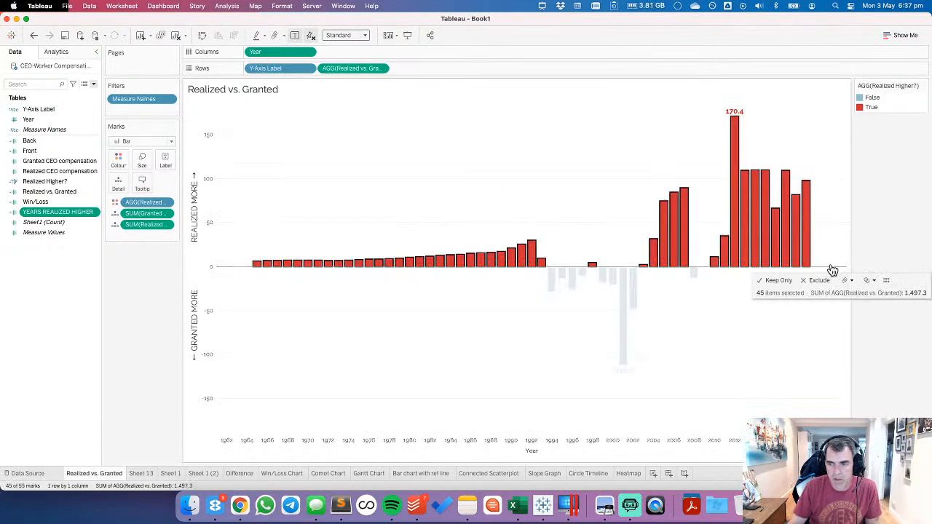
{"action": "left_click", "coordinate": [452, 197]}
{"action": "left_click", "coordinate": [141, 473]}
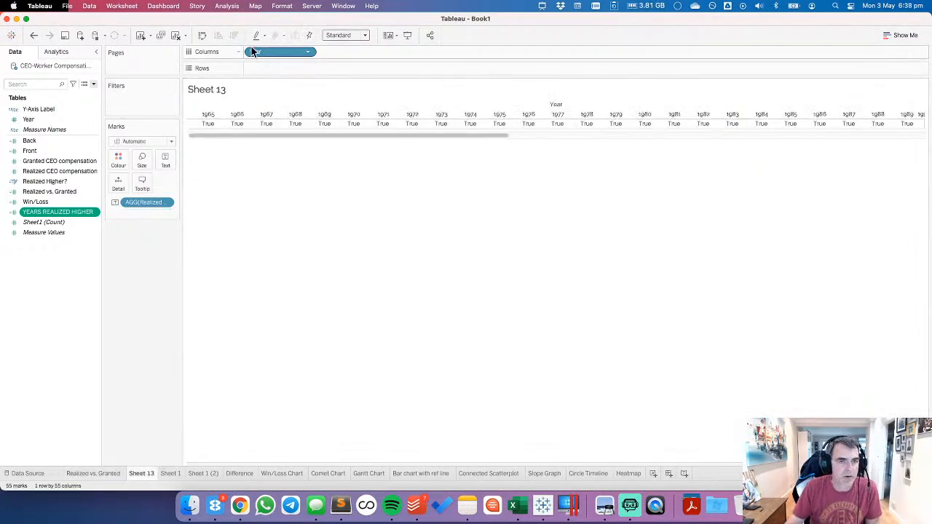
Step: Clear Year and Realized Higher? from the sheet and show YEARS REALIZED HIGHER as the text mark
{"action": "left_click_drag", "start_coordinate": [262, 52], "coordinate": [43, 265]}
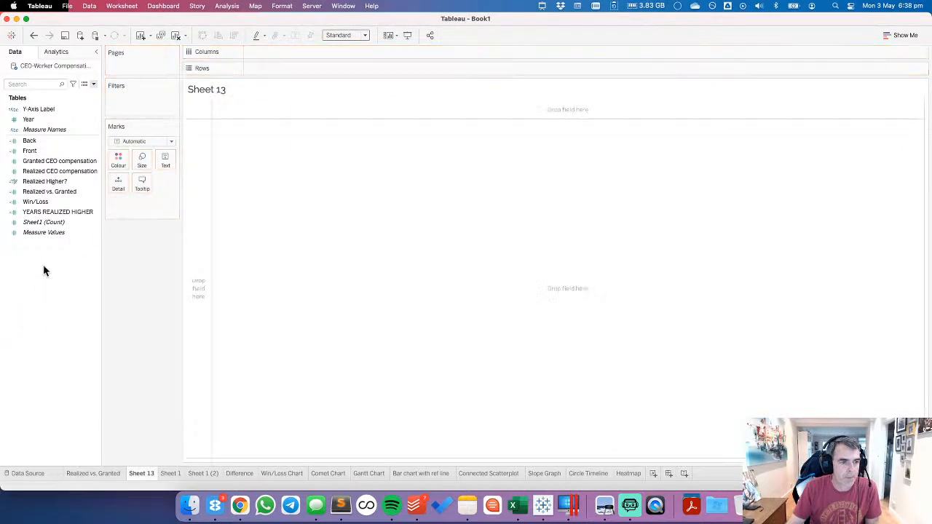
{"action": "left_click_drag", "start_coordinate": [55, 212], "coordinate": [168, 158]}
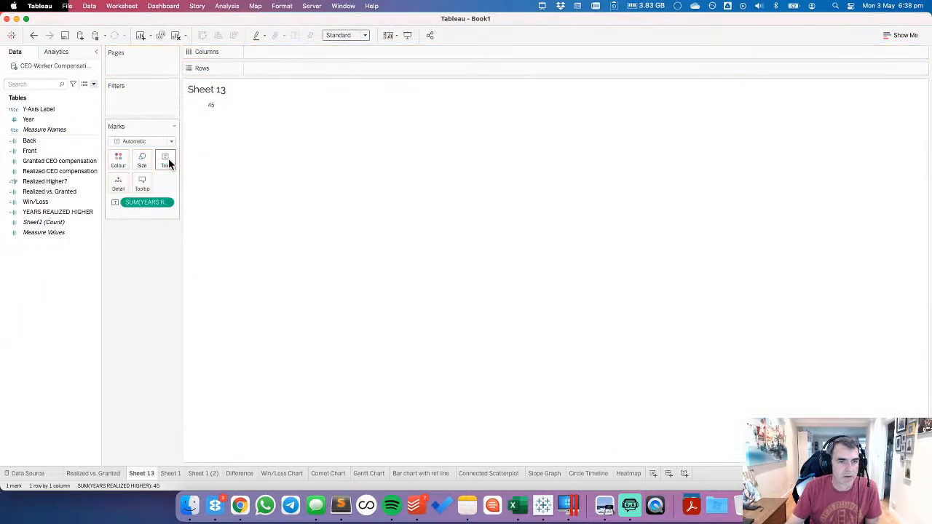
Step: Review the YEARS REALIZED HIGHER formula, including its INT([Realized Higher?]) part, and close the editor without changes
{"action": "right_click", "coordinate": [43, 209]}
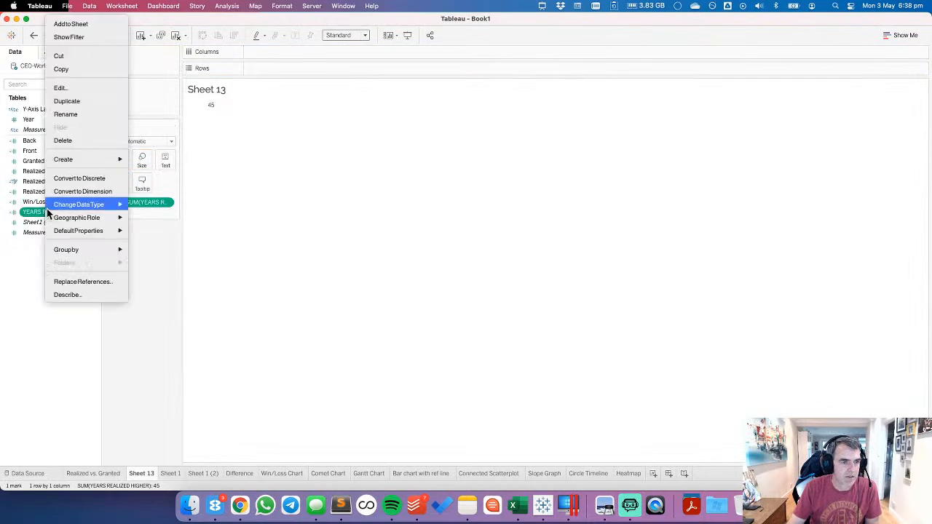
{"action": "left_click", "coordinate": [62, 88]}
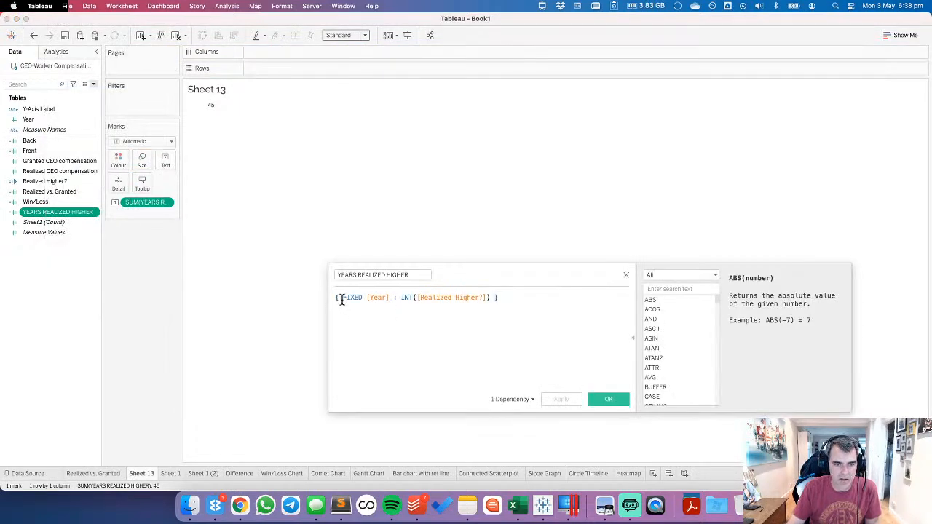
{"action": "left_click_drag", "start_coordinate": [340, 298], "coordinate": [491, 299]}
{"action": "left_click", "coordinate": [431, 306]}
{"action": "left_click", "coordinate": [499, 344]}
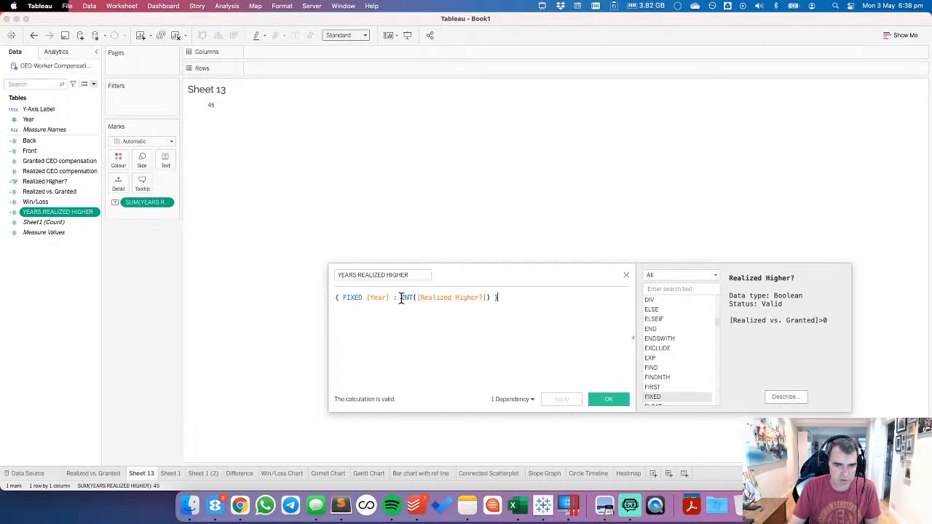
{"action": "left_click_drag", "start_coordinate": [401, 297], "coordinate": [491, 298]}
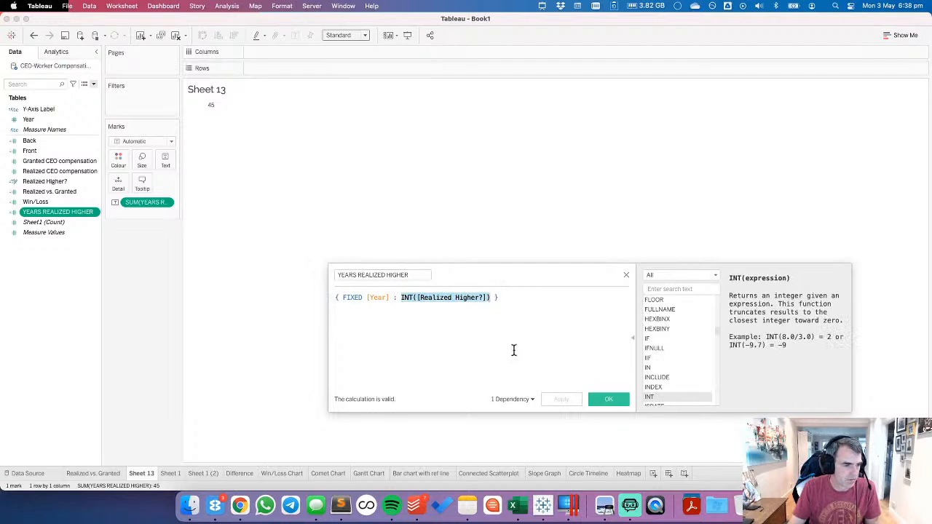
{"action": "left_click", "coordinate": [514, 350]}
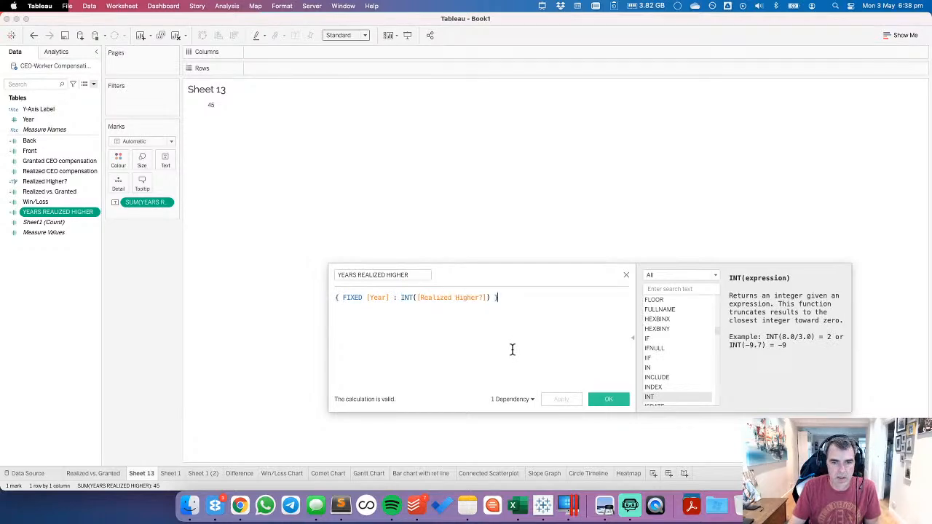
{"action": "left_click", "coordinate": [626, 275]}
Step: Duplicate the YEARS REALIZED HIGHER field, open the copy for editing and name it YEARS GRANTED HIGHER
{"action": "left_click", "coordinate": [97, 212]}
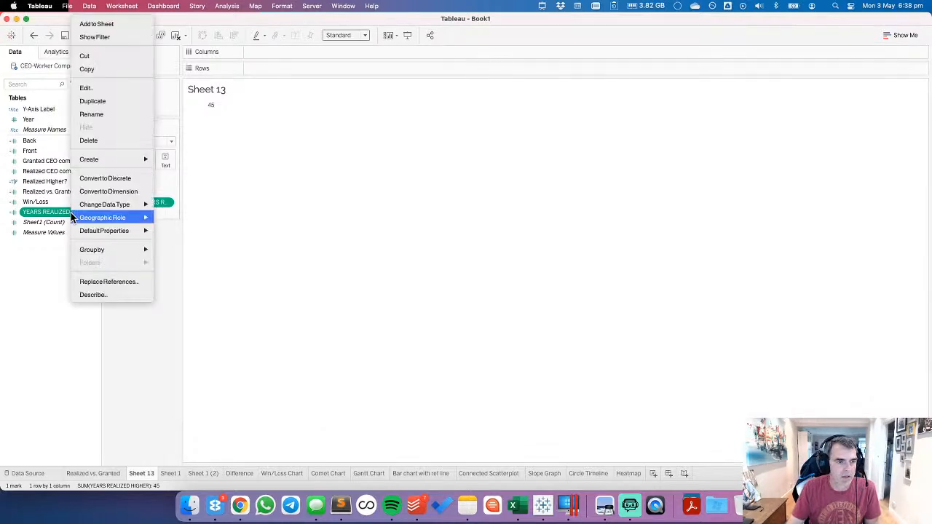
{"action": "left_click", "coordinate": [85, 99]}
{"action": "right_click", "coordinate": [60, 226]}
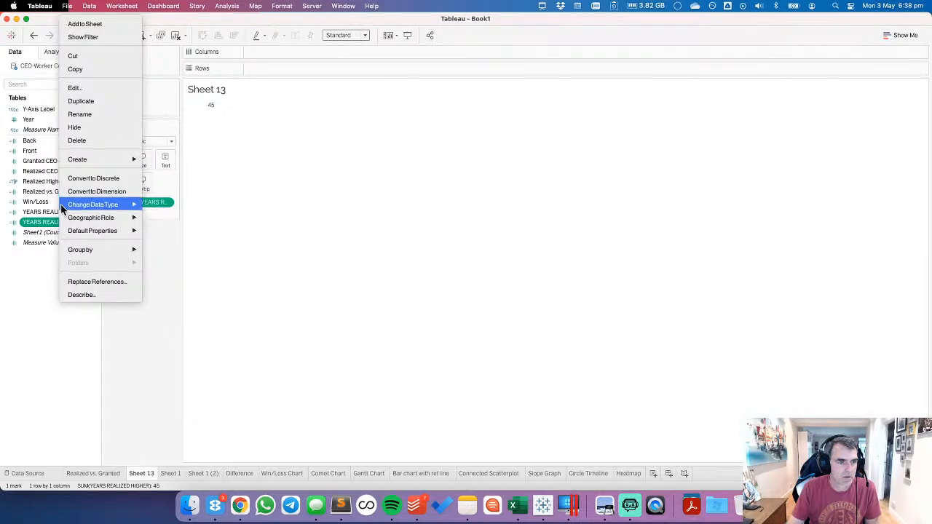
{"action": "left_click", "coordinate": [73, 85]}
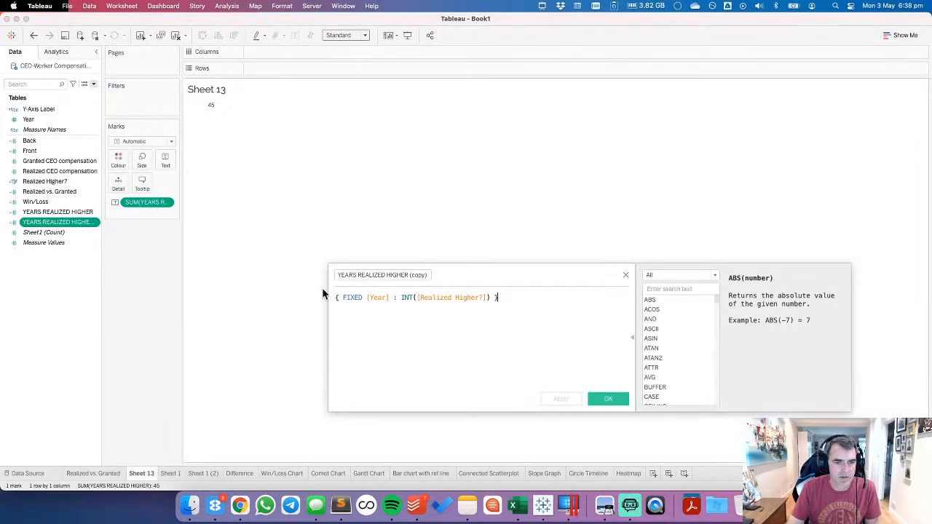
{"action": "left_click", "coordinate": [358, 275]}
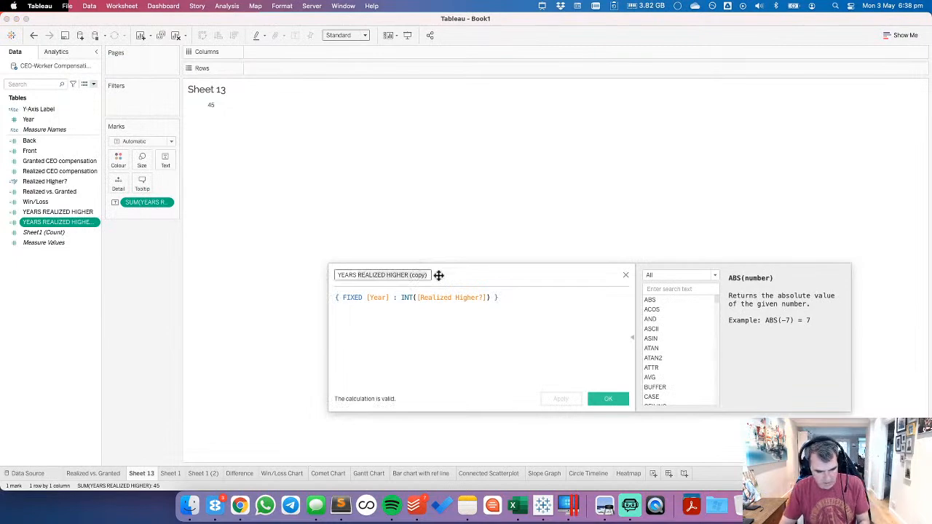
{"action": "type", "text": "YEARS GRATNE"}
{"action": "key", "text": "BackSpace"}
{"action": "key", "text": "BackSpace"}
{"action": "key", "text": "BackSpace"}
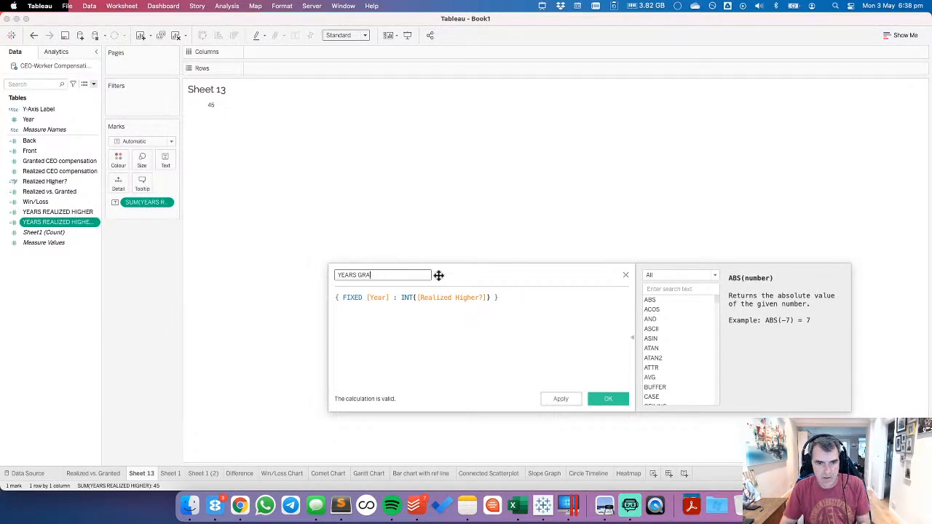
{"action": "type", "text": "NTED HIGHER"}
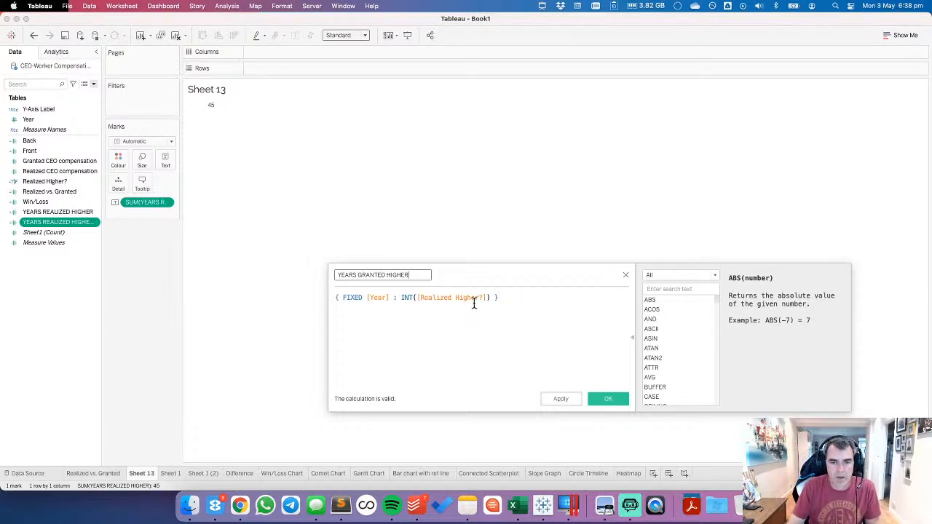
Step: Change the YEARS GRANTED HIGHER formula to { FIXED [Year] : INT([Realized Higher?]=FALSE) } and save the field
{"action": "left_click", "coordinate": [486, 299]}
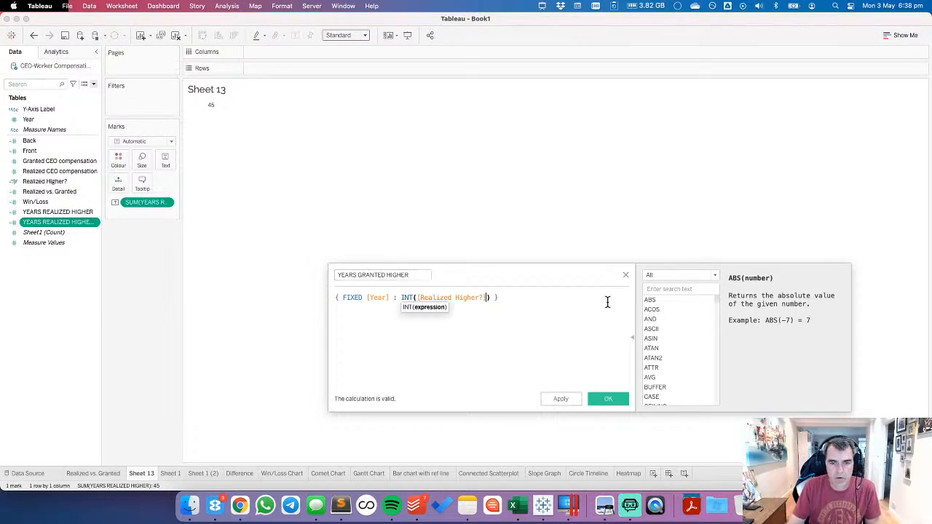
{"action": "type", "text": "=FAL"}
{"action": "left_click", "coordinate": [608, 307]}
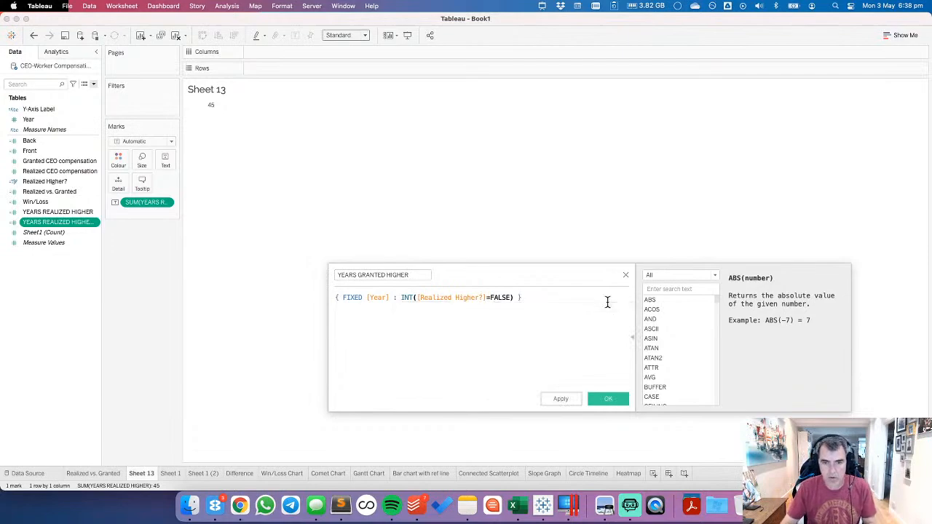
{"action": "left_click", "coordinate": [561, 399]}
{"action": "left_click", "coordinate": [612, 400]}
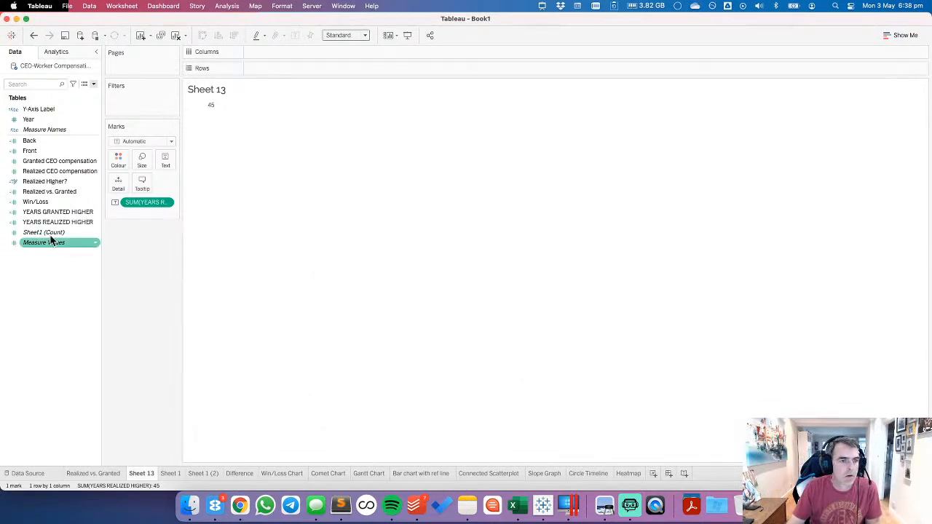
Step: Add YEARS GRANTED HIGHER beside the existing count on Sheet 13 and move Measure Names from rows to columns
{"action": "left_click_drag", "start_coordinate": [58, 212], "coordinate": [209, 106]}
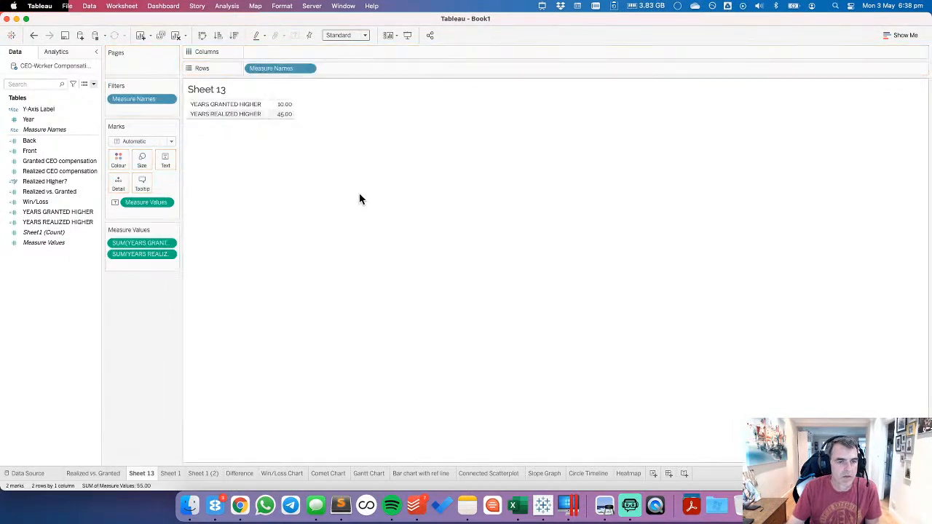
{"action": "left_click", "coordinate": [98, 473]}
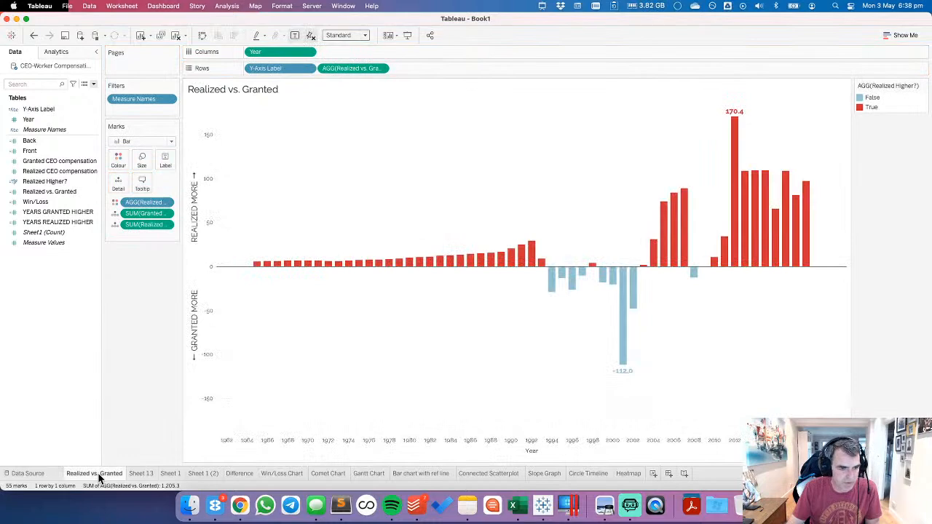
{"action": "left_click", "coordinate": [144, 474]}
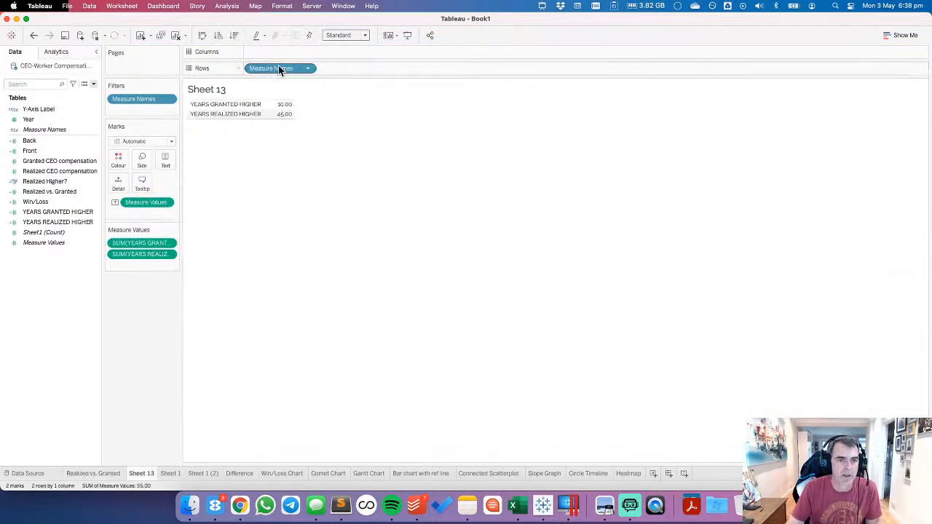
{"action": "left_click_drag", "start_coordinate": [281, 68], "coordinate": [286, 53]}
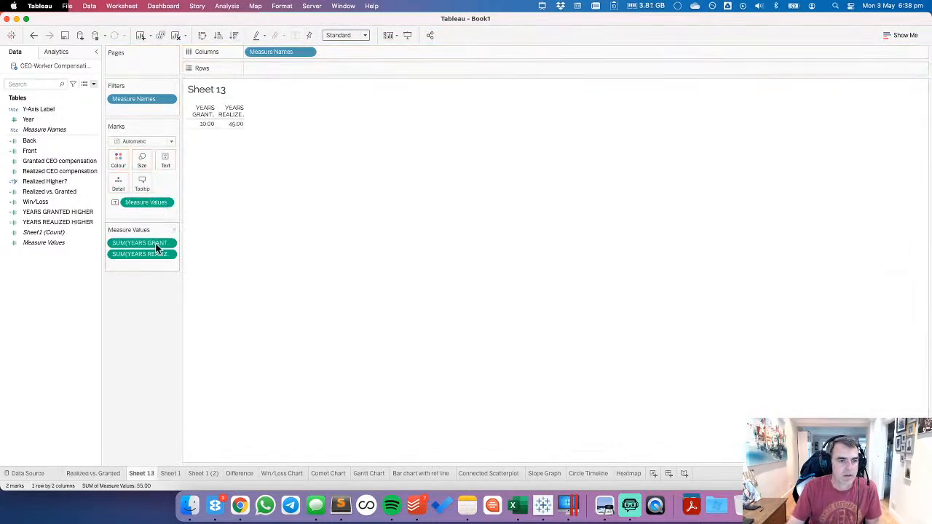
Step: Set both YEARS fields' default number format to Number (Custom) with 0 decimal places, and order YEARS REALIZED HIGHER before YEARS GRANTED HIGHER
{"action": "left_click", "coordinate": [60, 222]}
{"action": "left_click", "coordinate": [58, 213], "text": "super"}
{"action": "right_click", "coordinate": [58, 219]}
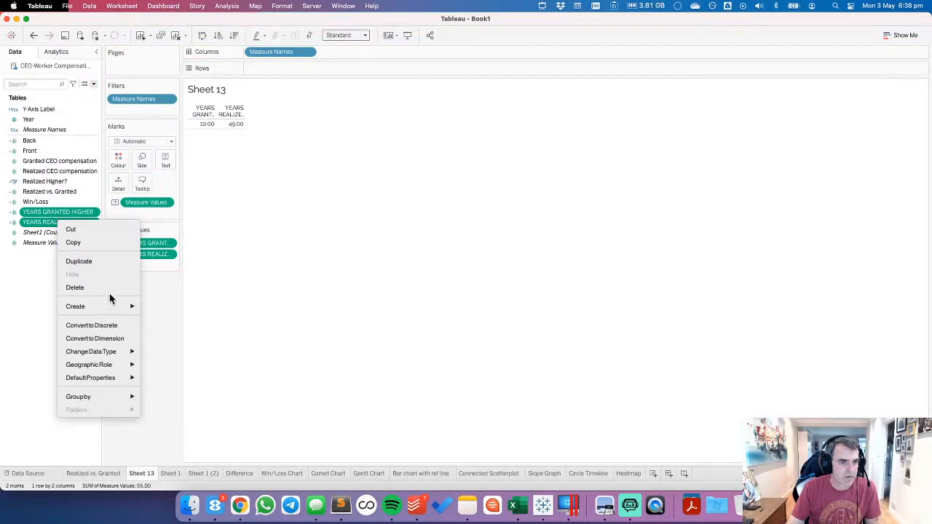
{"action": "mouse_move", "coordinate": [116, 378]}
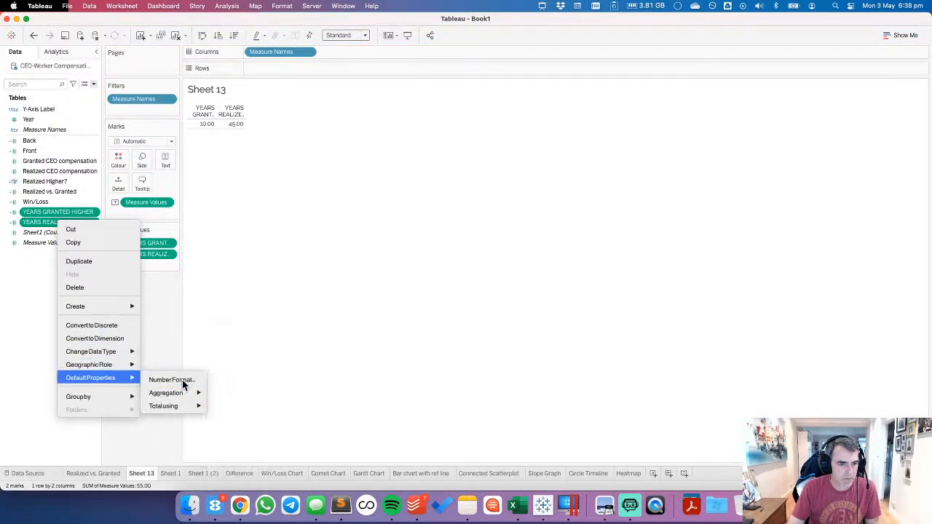
{"action": "left_click", "coordinate": [183, 380]}
{"action": "left_click", "coordinate": [393, 225]}
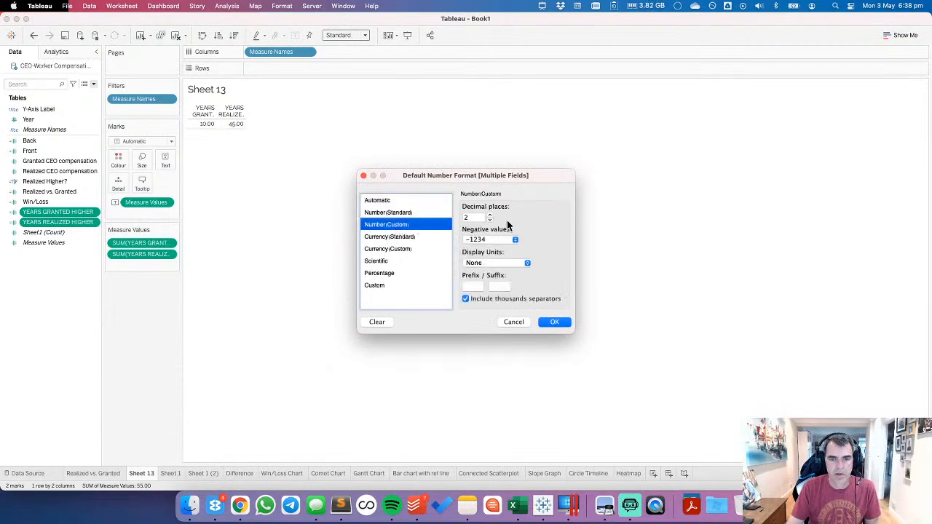
{"action": "left_click", "coordinate": [490, 221]}
{"action": "left_click", "coordinate": [491, 220]}
{"action": "left_click", "coordinate": [553, 323]}
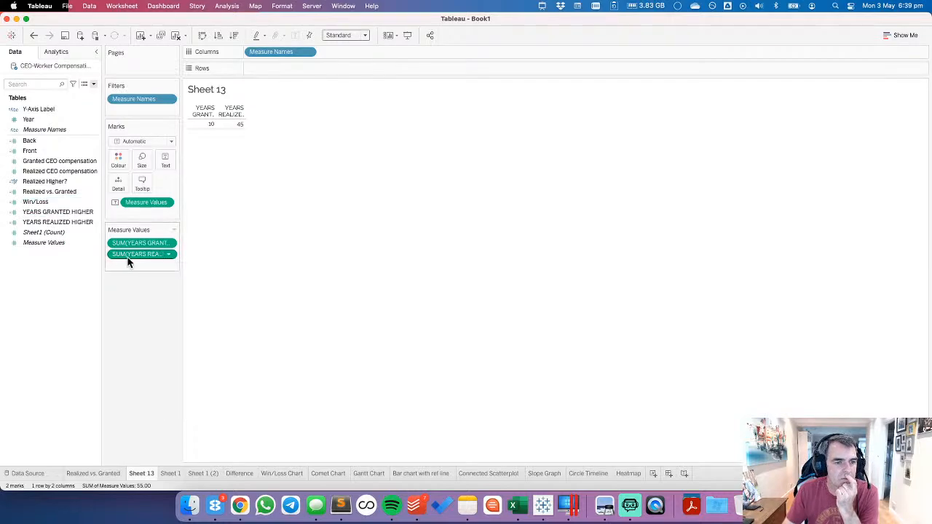
{"action": "left_click_drag", "start_coordinate": [128, 246], "coordinate": [133, 268]}
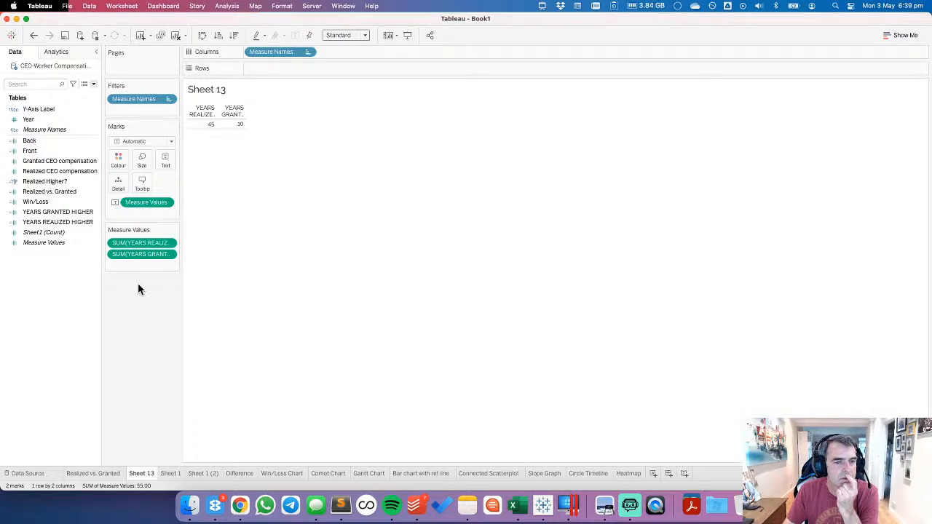
Step: Create a new calculated field named % REALIZED HIGHER
{"action": "right_click", "coordinate": [40, 274]}
{"action": "left_click", "coordinate": [70, 279]}
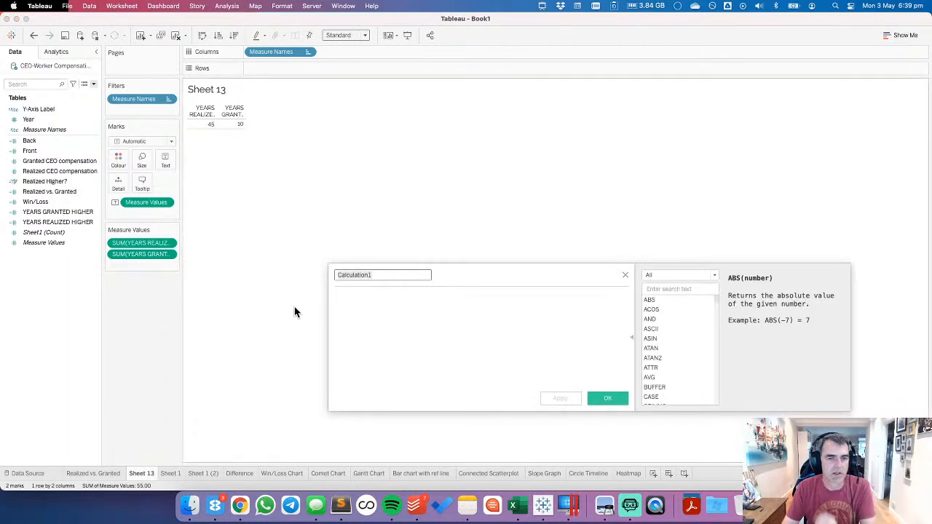
{"action": "type", "text": "%"}
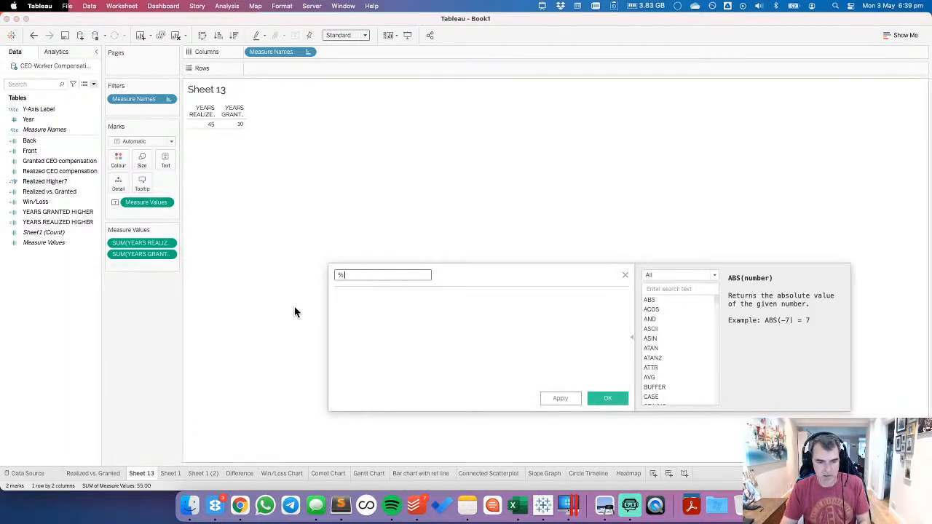
{"action": "type", "text": " REALIZED"}
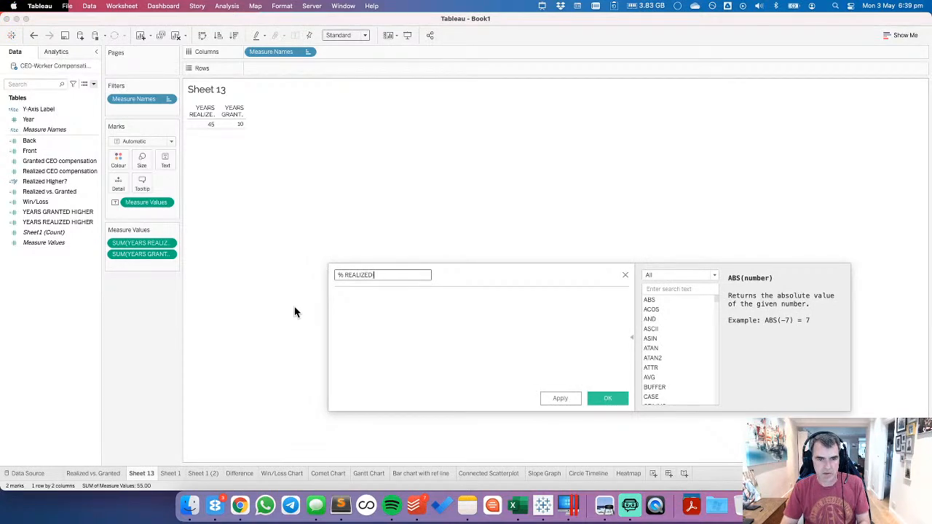
{"action": "type", "text": " HIGHER"}
{"action": "key", "text": "Tab"}
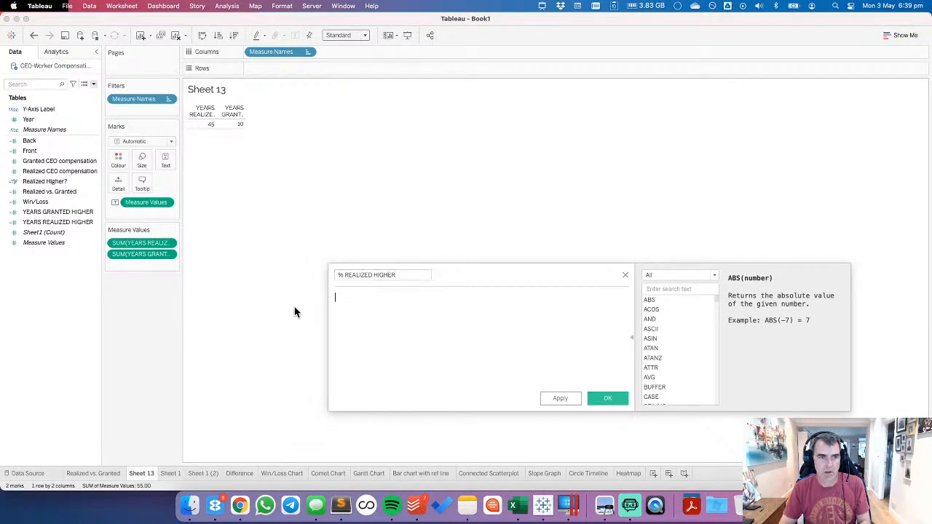
Step: Enter ([YEARS REALIZED HIGHER]) as the formula's numerator, followed by a division sign on its own line
{"action": "type", "text": "YEAR"}
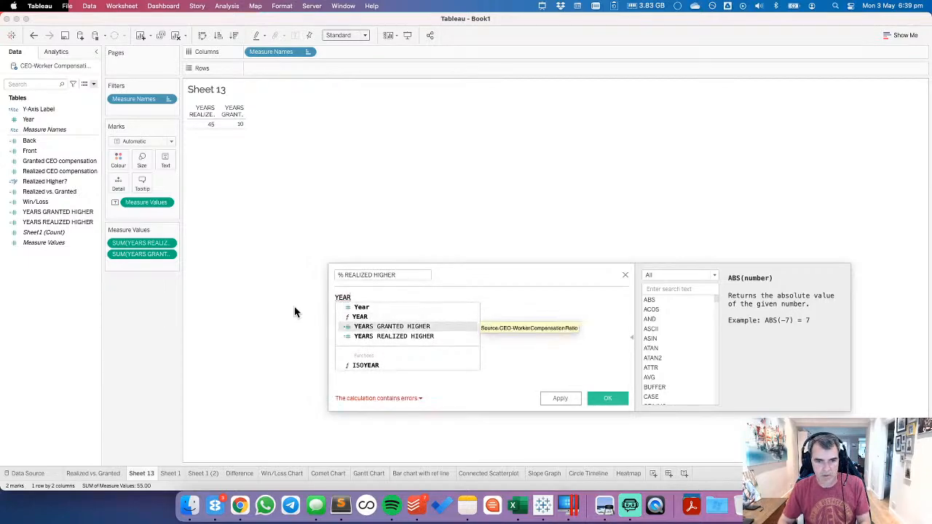
{"action": "key", "text": "Down"}
{"action": "key", "text": "Return"}
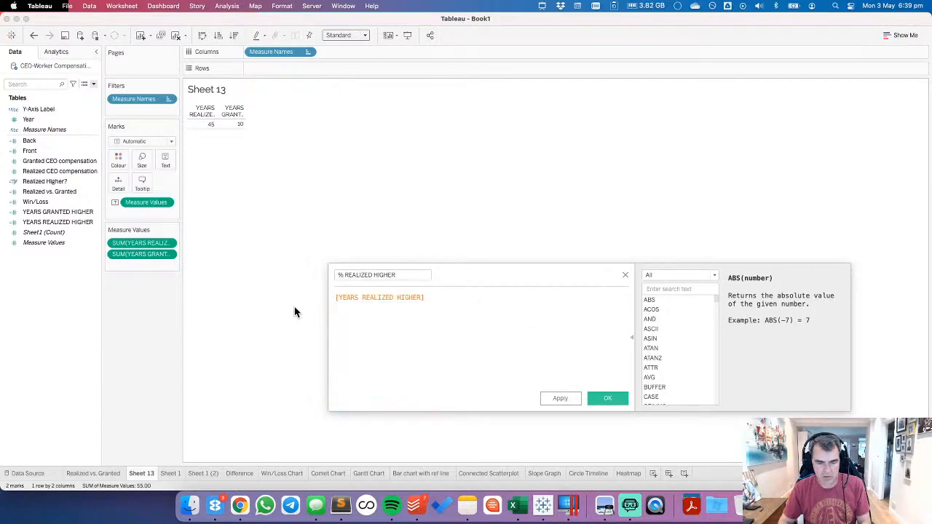
{"action": "key", "text": "Home"}
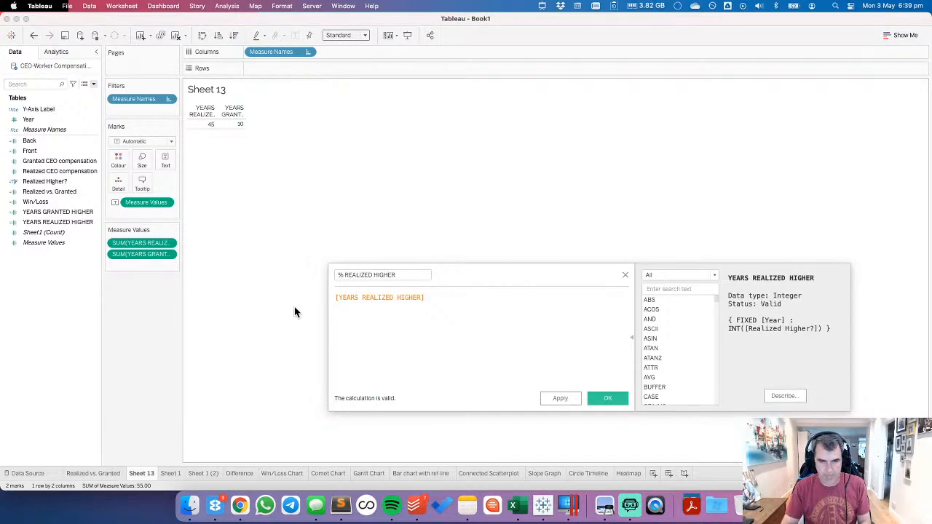
{"action": "type", "text": "("}
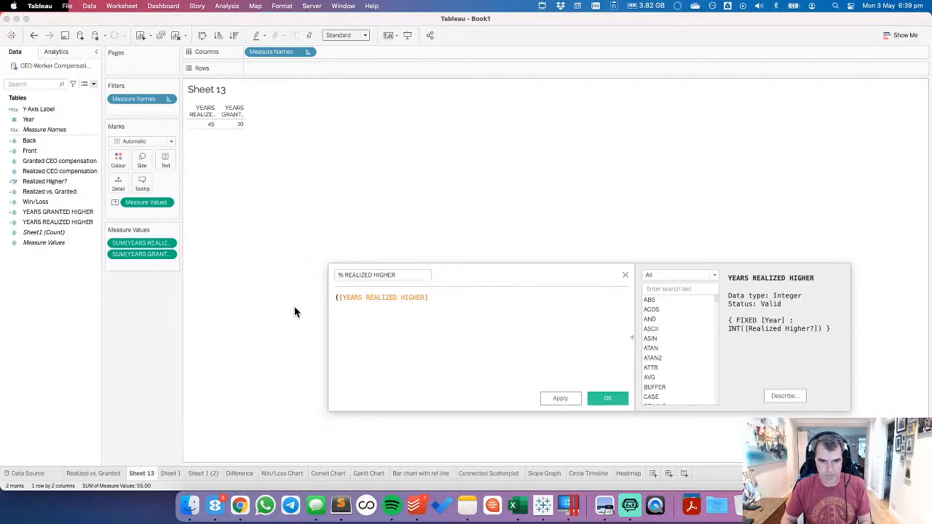
{"action": "key", "text": "End"}
{"action": "type", "text": ")"}
{"action": "key", "text": "Return"}
{"action": "type", "text": "/"}
{"action": "key", "text": "Return"}
{"action": "key", "text": "BackSpace"}
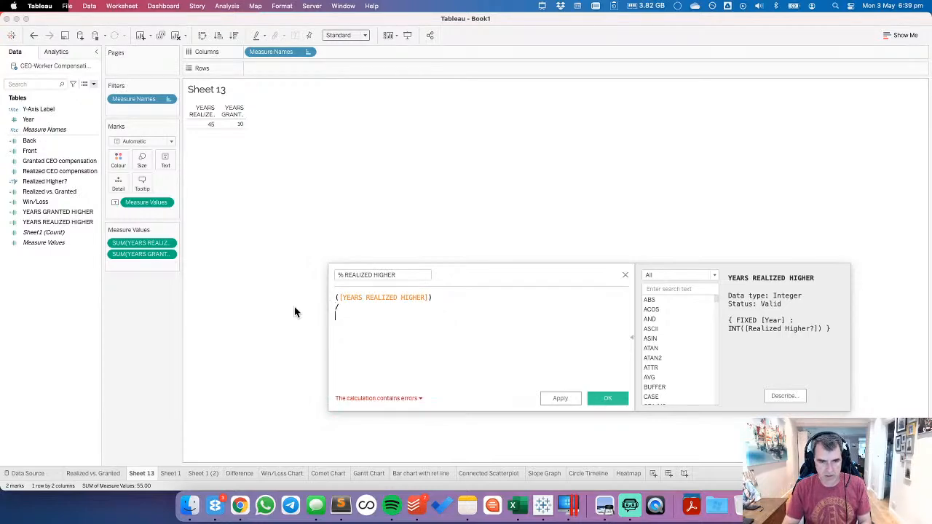
Step: Complete the formula with the denominator ([YEARS GRANTED HIGHER]+[YEARS REALIZED HIGHER]) and save the calculated field
{"action": "type", "text": "(YEAR"}
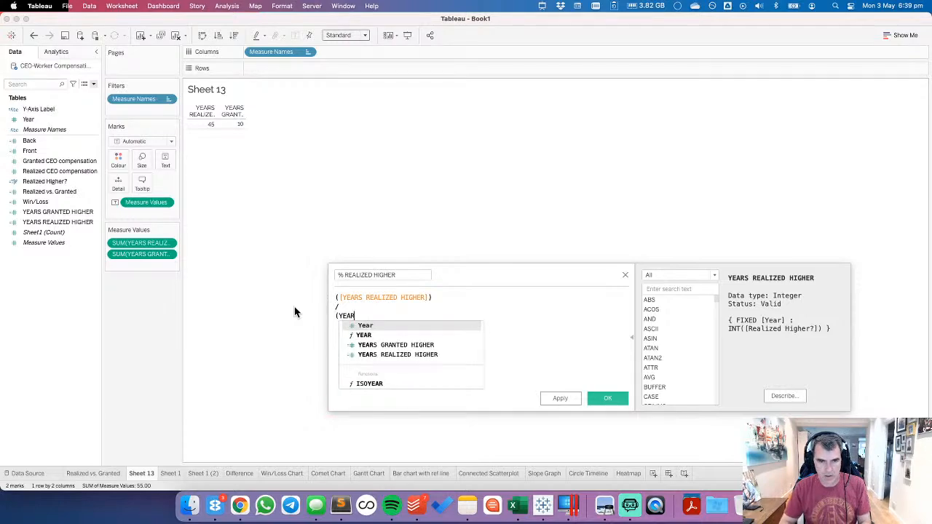
{"action": "key", "text": "Down"}
{"action": "key", "text": "Down"}
{"action": "key", "text": "Return"}
{"action": "type", "text": "+YEAR"}
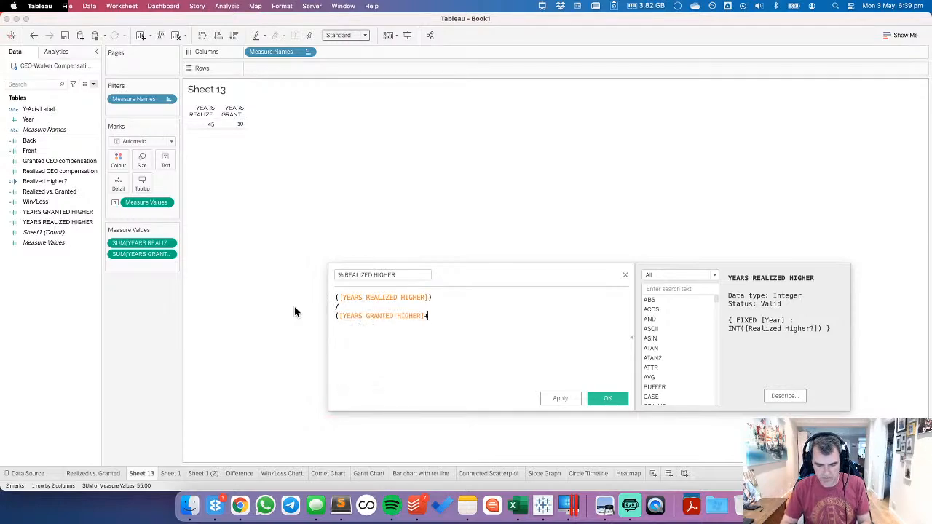
{"action": "key", "text": "Down"}
{"action": "key", "text": "Down"}
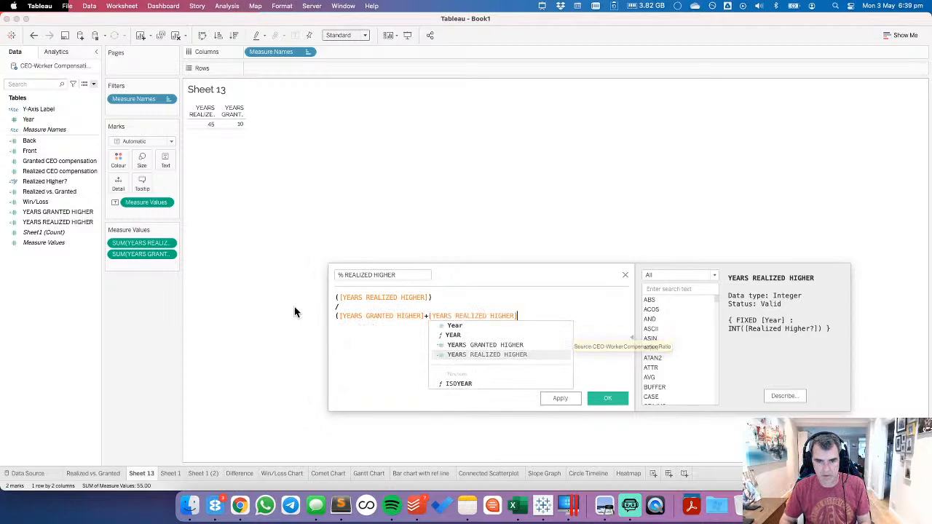
{"action": "key", "text": "Return"}
{"action": "type", "text": ")"}
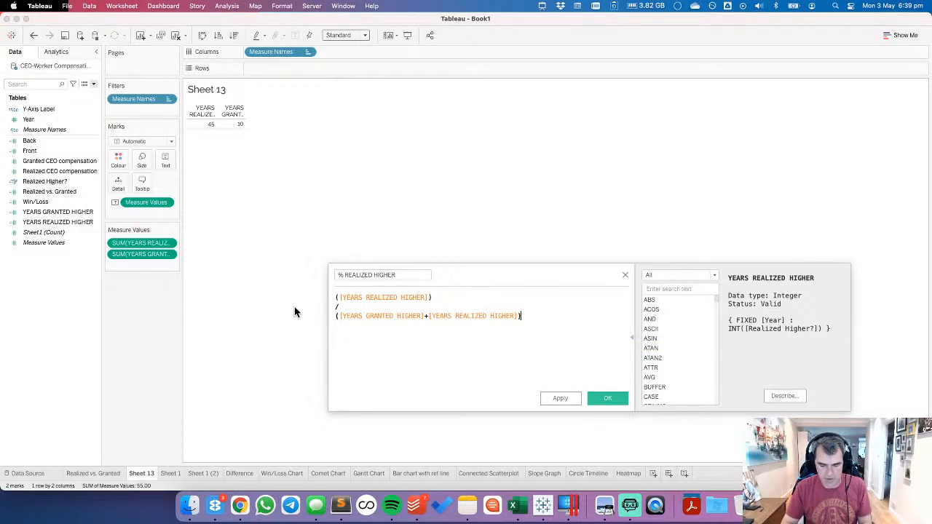
{"action": "left_click", "coordinate": [612, 398]}
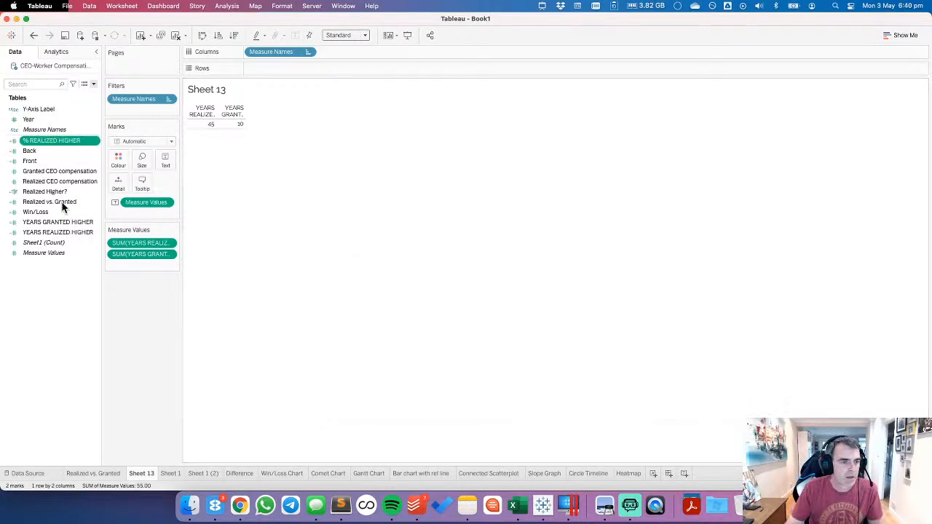
Step: Set the default number format of % REALIZED HIGHER to Percentage with 1 decimal place and add the field to Measure Values
{"action": "right_click", "coordinate": [55, 140]}
{"action": "mouse_move", "coordinate": [113, 286]}
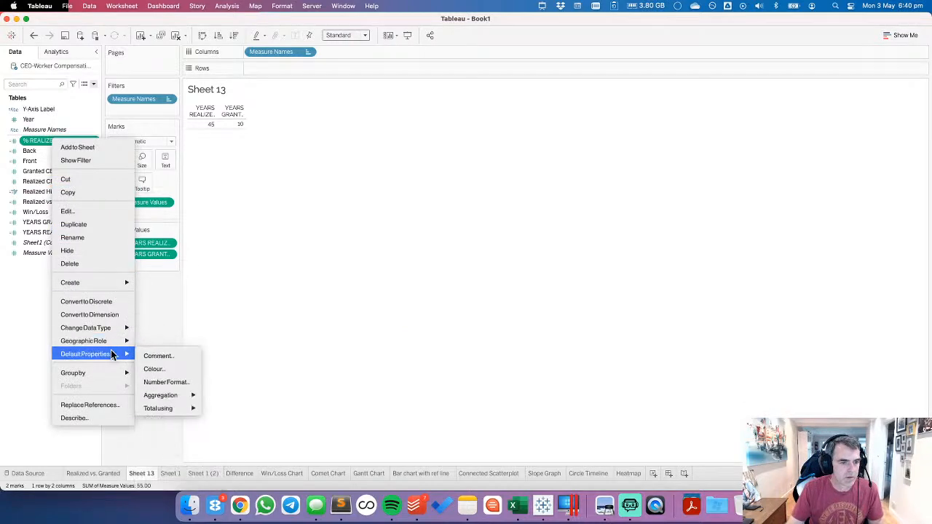
{"action": "left_click", "coordinate": [167, 381]}
{"action": "left_click", "coordinate": [398, 225]}
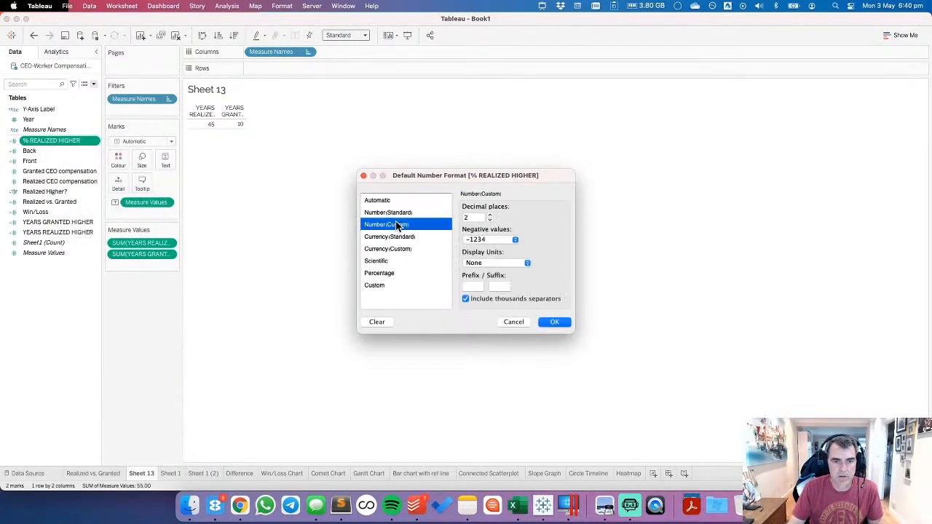
{"action": "left_click", "coordinate": [391, 285]}
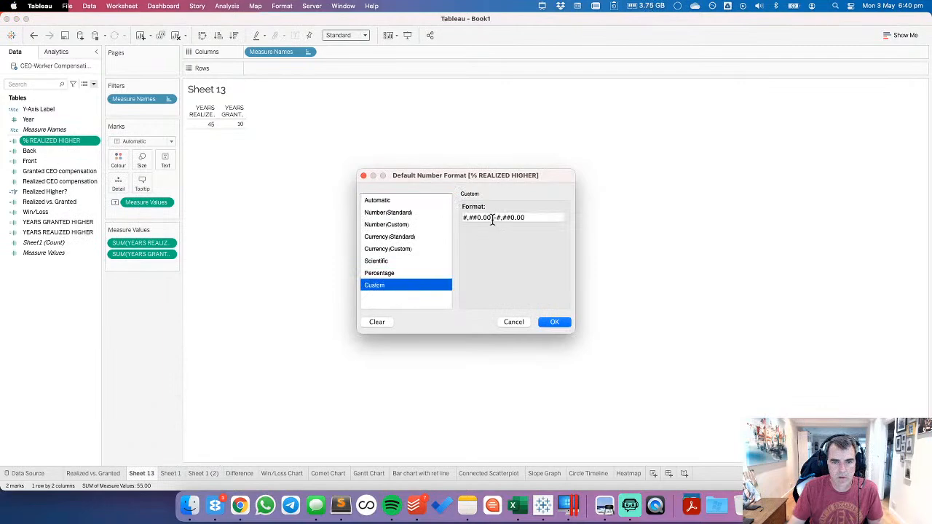
{"action": "left_click", "coordinate": [388, 274]}
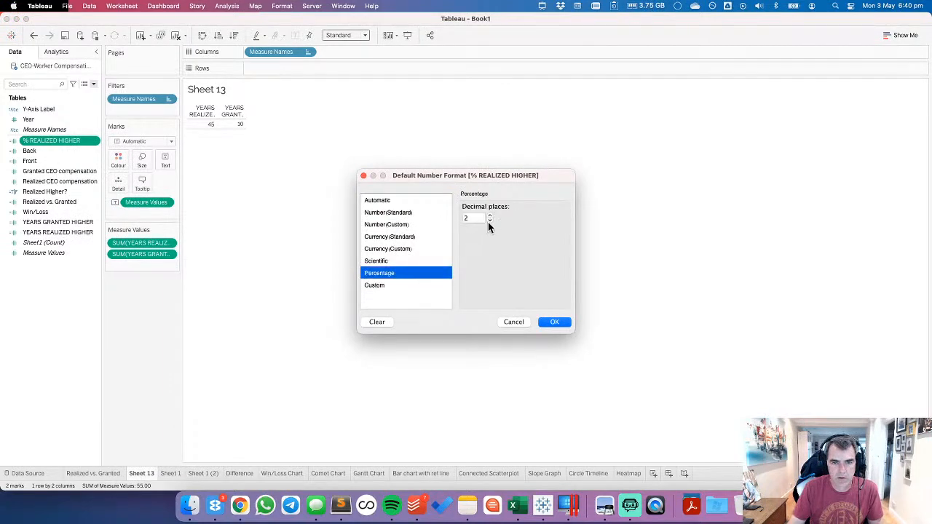
{"action": "left_click", "coordinate": [490, 221]}
{"action": "left_click", "coordinate": [555, 322]}
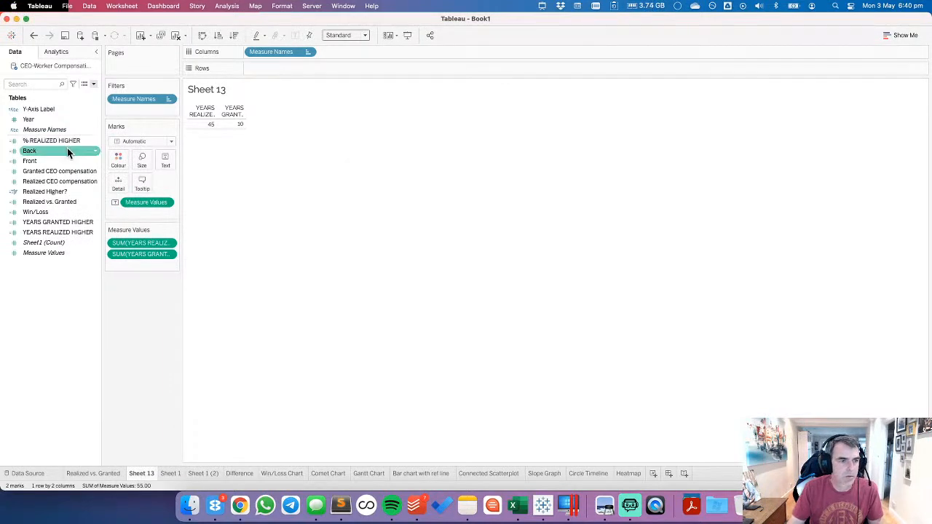
{"action": "left_click_drag", "start_coordinate": [51, 141], "coordinate": [138, 267]}
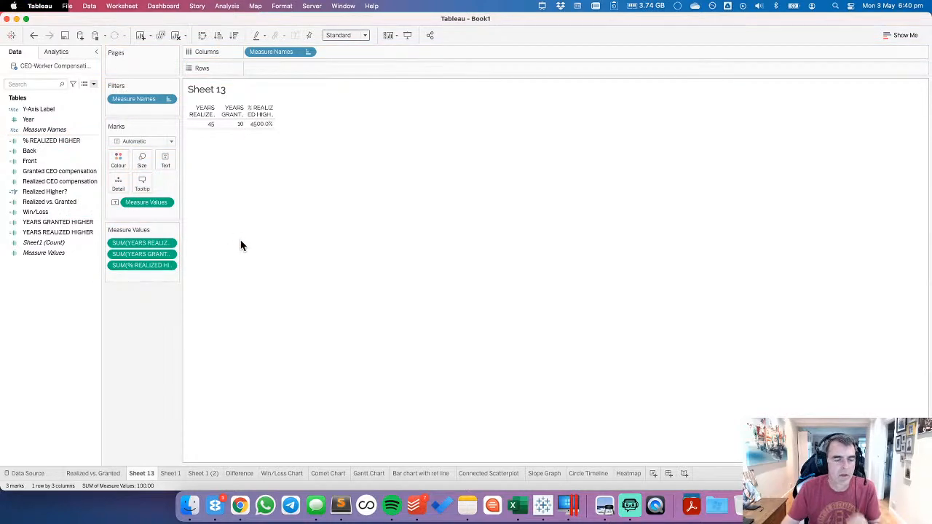
Step: Edit the % REALIZED HIGHER calculation so its numerator is SUM(([YEARS REALIZED HIGHER]))
{"action": "left_click", "coordinate": [31, 146]}
{"action": "right_click", "coordinate": [56, 141]}
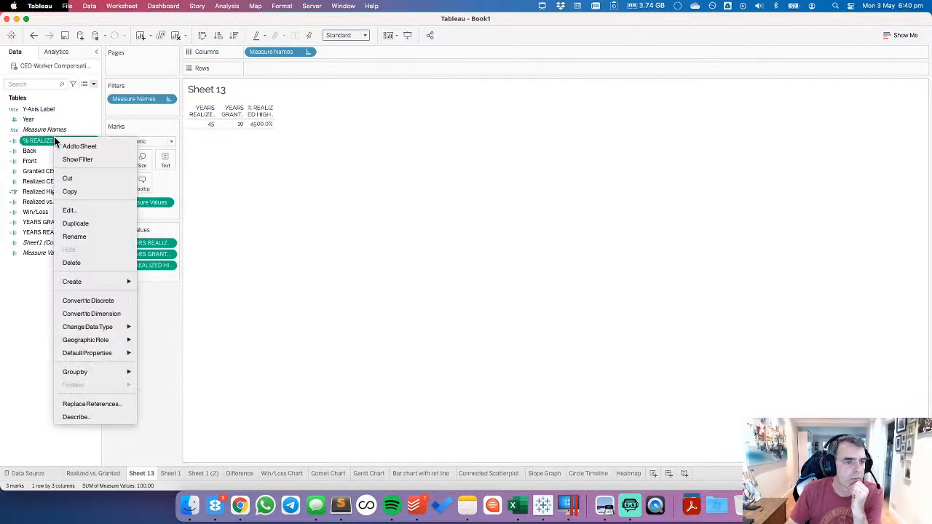
{"action": "left_click", "coordinate": [73, 211]}
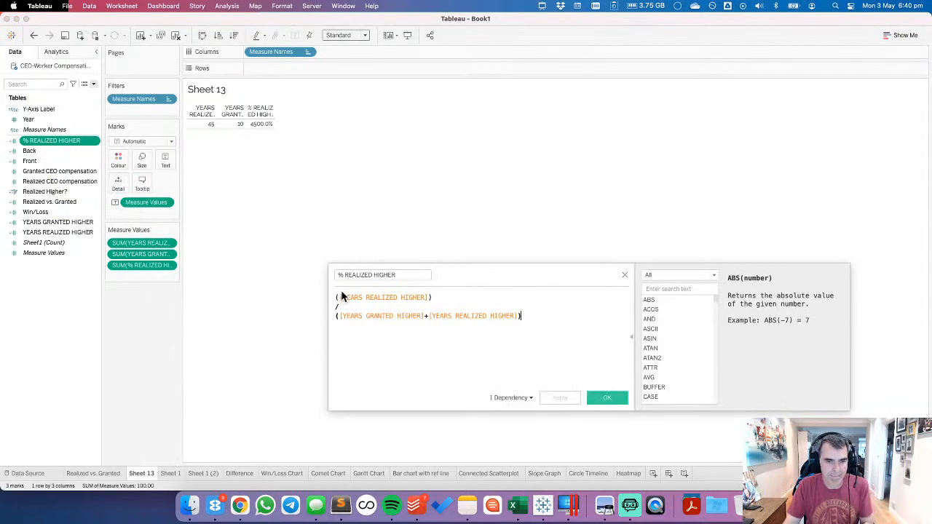
{"action": "left_click", "coordinate": [336, 295]}
{"action": "type", "text": "SUM"}
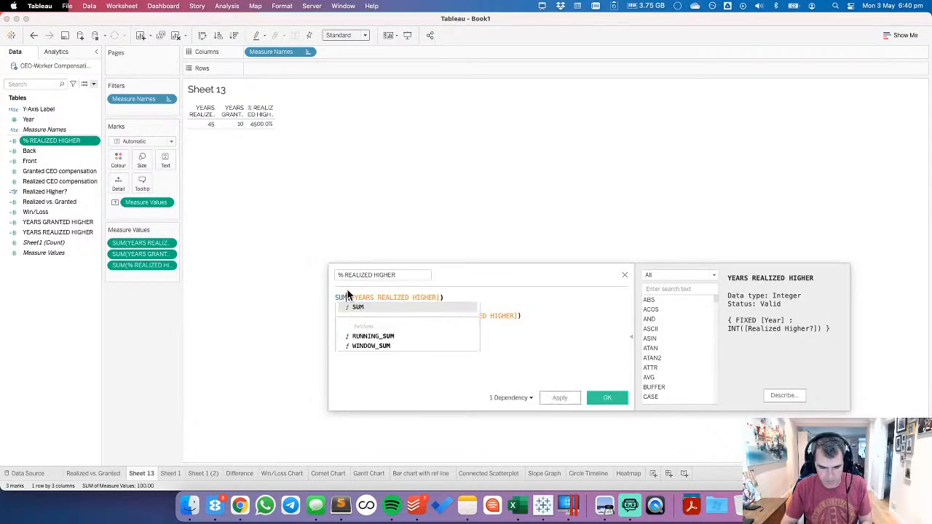
{"action": "type", "text": ")"}
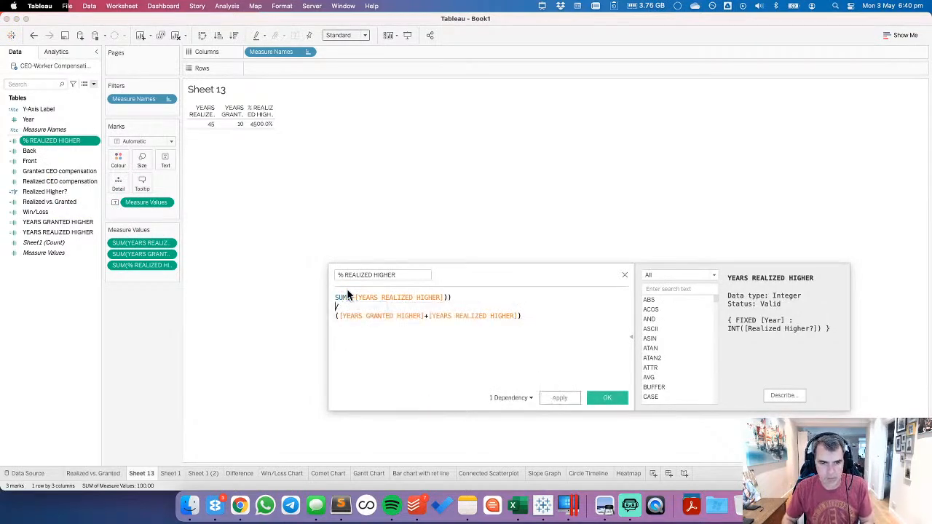
Step: Wrap [YEARS GRANTED HIGHER] in the denominator in its own SUM, keeping an opening parenthesis before it
{"action": "type", "text": "SUM("}
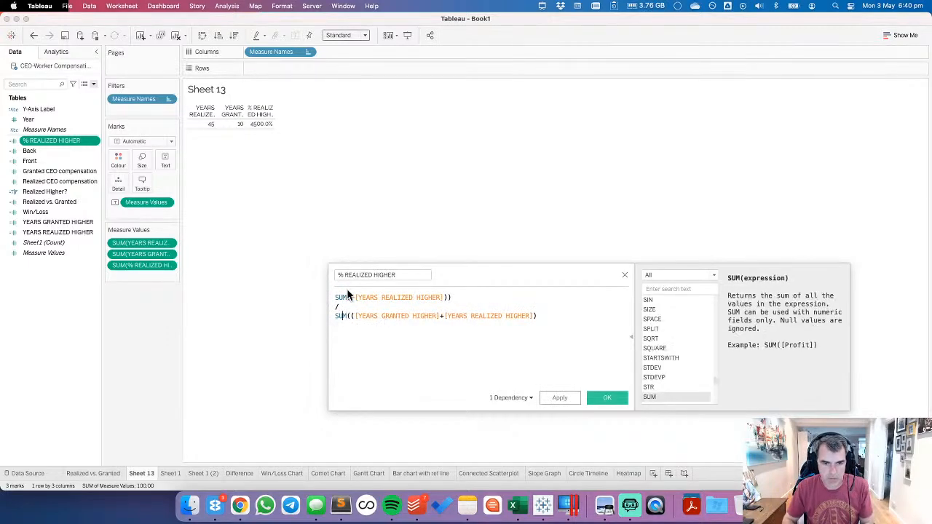
{"action": "key", "text": "Right"}
{"action": "key", "text": "Right"}
{"action": "key", "text": "Right"}
{"action": "key", "text": "Right"}
{"action": "key", "text": "Delete"}
{"action": "key", "text": "Home"}
{"action": "type", "text": "("}
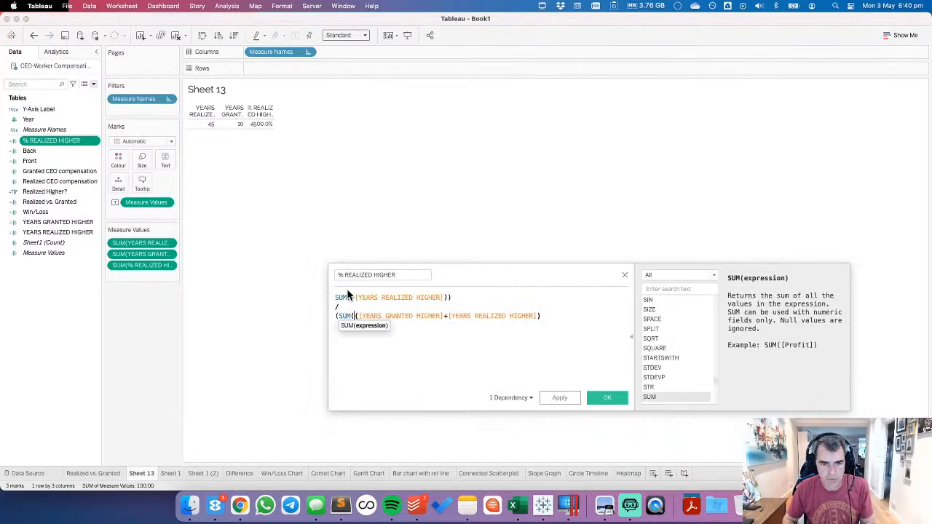
{"action": "left_click", "coordinate": [440, 316]}
{"action": "type", "text": ")"}
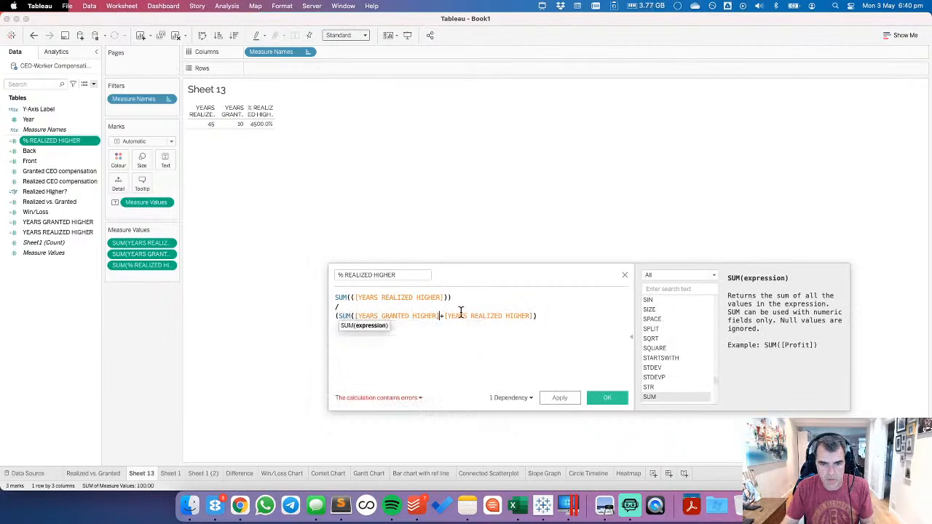
Step: Wrap [YEARS REALIZED HIGHER] in the denominator in SUM, close the outer parenthesis, and save the calculation
{"action": "key", "text": "Right"}
{"action": "type", "text": "SUM"}
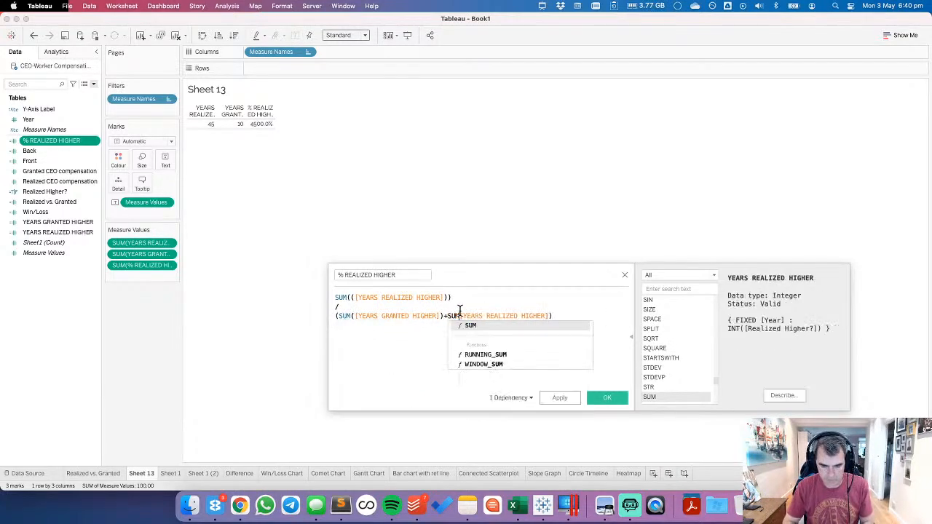
{"action": "key", "text": "End"}
{"action": "type", "text": ")"}
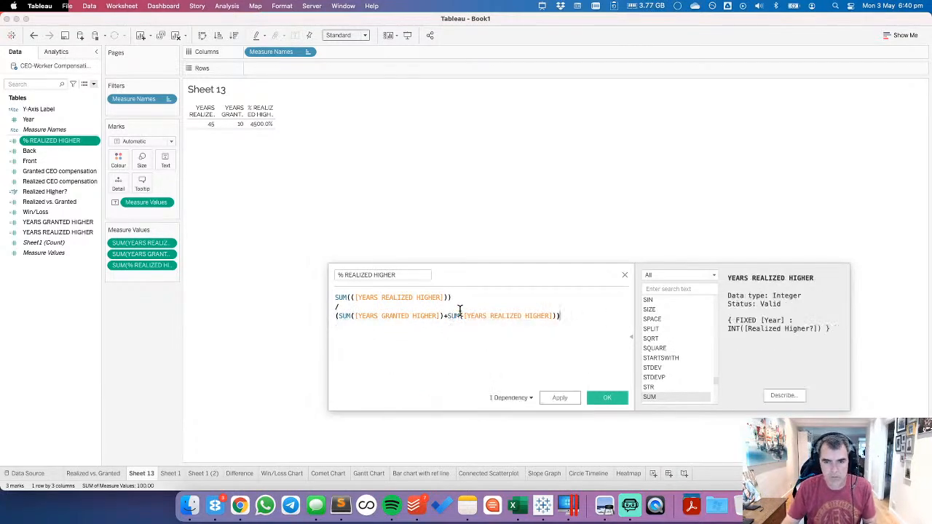
{"action": "left_click", "coordinate": [572, 397]}
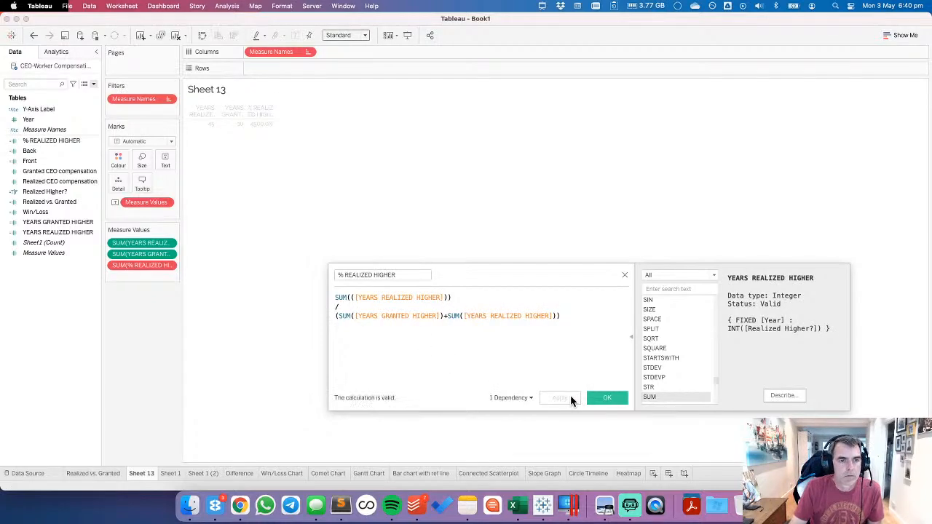
{"action": "left_click", "coordinate": [614, 394]}
Step: Replace the invalid % REALIZED HIGHER in Measure Values and set the field's default percentage format to 0 decimal places
{"action": "left_click_drag", "start_coordinate": [58, 141], "coordinate": [138, 266]}
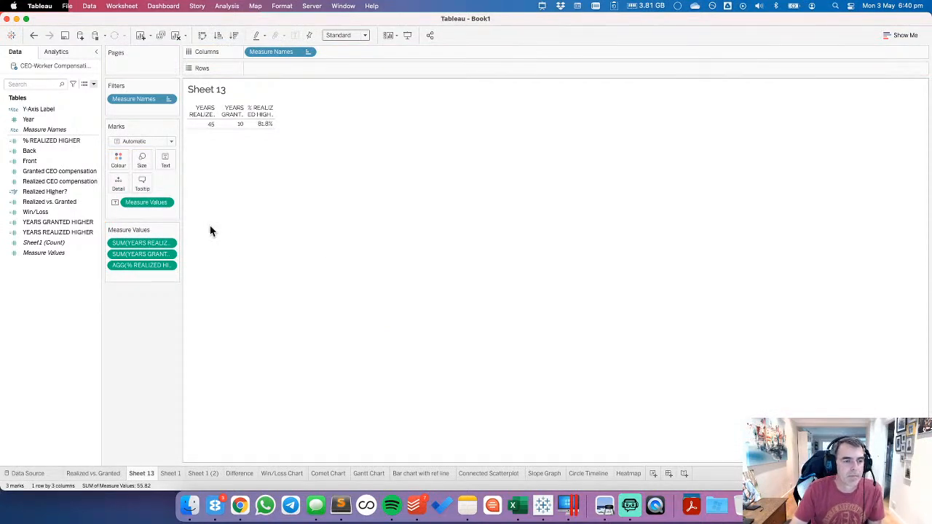
{"action": "right_click", "coordinate": [39, 137]}
{"action": "mouse_move", "coordinate": [107, 341]}
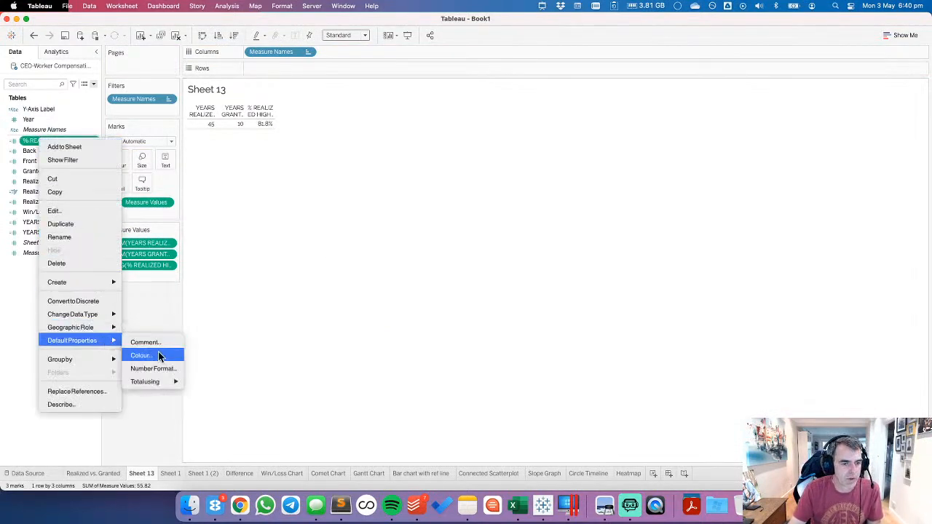
{"action": "left_click", "coordinate": [161, 368]}
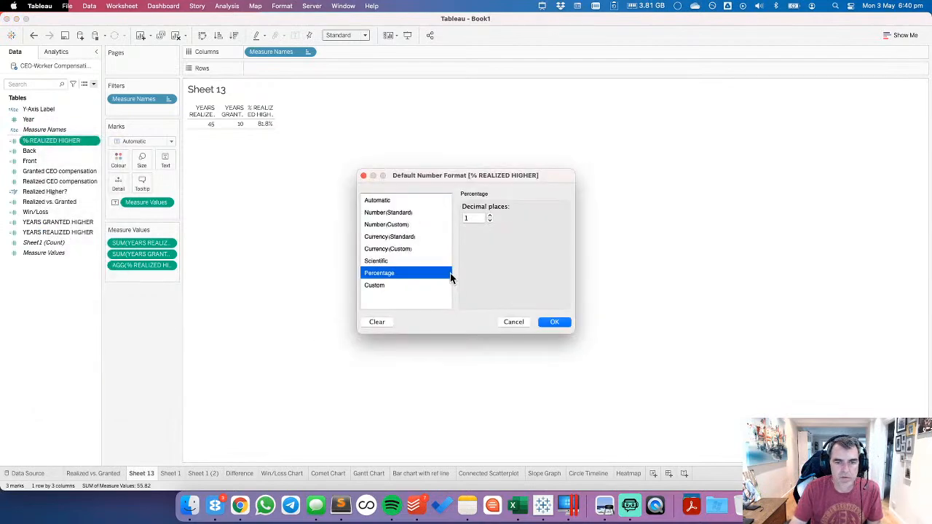
{"action": "left_click", "coordinate": [490, 220]}
{"action": "left_click", "coordinate": [547, 319]}
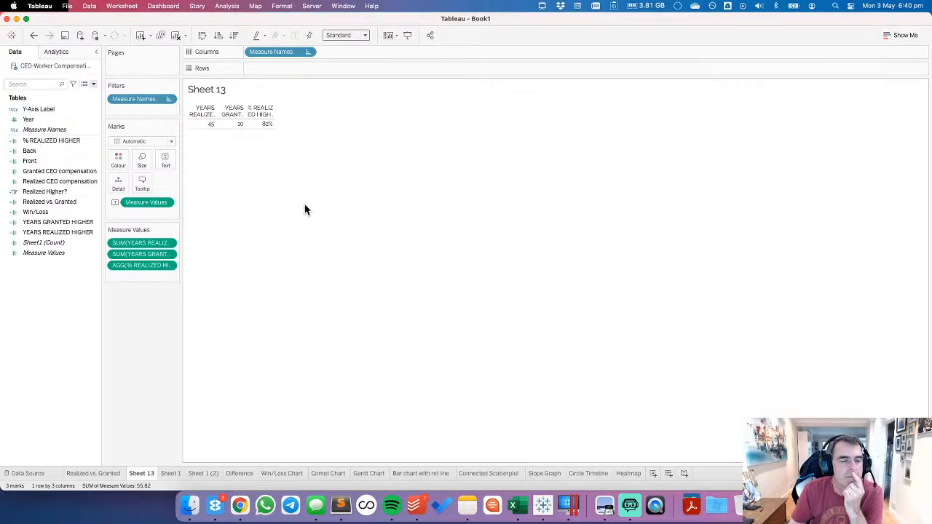
Step: Remove YEARS GRANTED HIGHER from Measure Values and use YEARS REALIZED HIGHER and % REALIZED HIGHER as the text marks
{"action": "left_click_drag", "start_coordinate": [145, 254], "coordinate": [147, 317]}
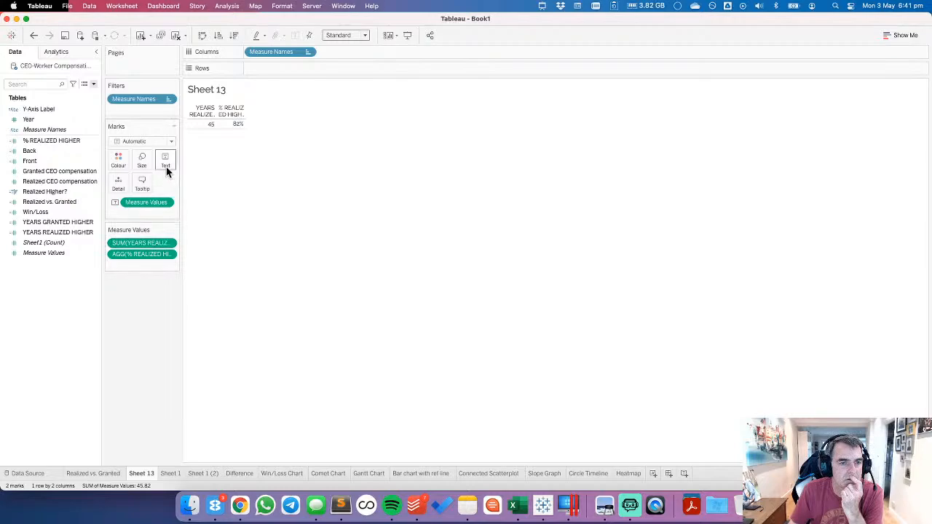
{"action": "left_click", "coordinate": [136, 245]}
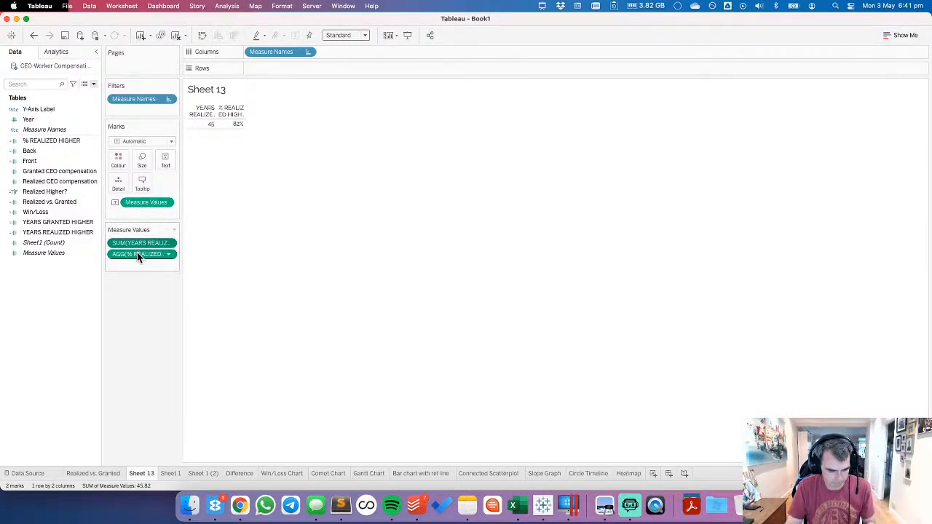
{"action": "left_click", "coordinate": [138, 255], "text": "super"}
{"action": "left_click_drag", "start_coordinate": [136, 245], "coordinate": [165, 164]}
Step: Open the text label for editing and add a new first line reading REALIZED COMPENSATION
{"action": "left_click", "coordinate": [165, 165]}
{"action": "left_click", "coordinate": [251, 182]}
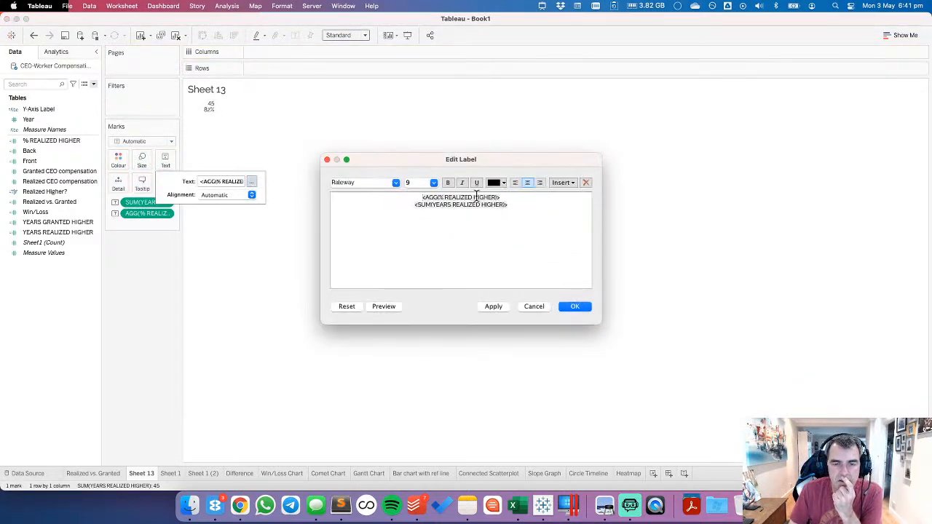
{"action": "triple_click", "coordinate": [477, 196]}
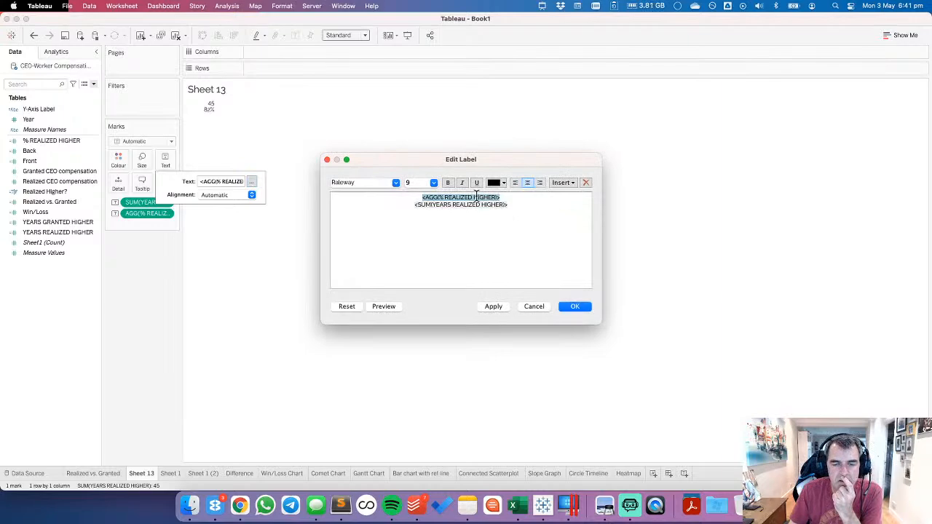
{"action": "left_click", "coordinate": [422, 198]}
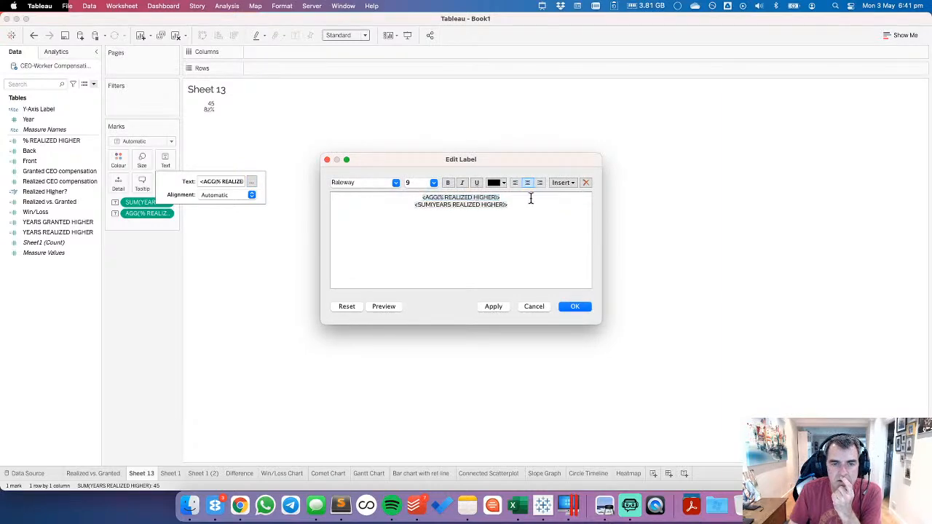
{"action": "key", "text": "Return"}
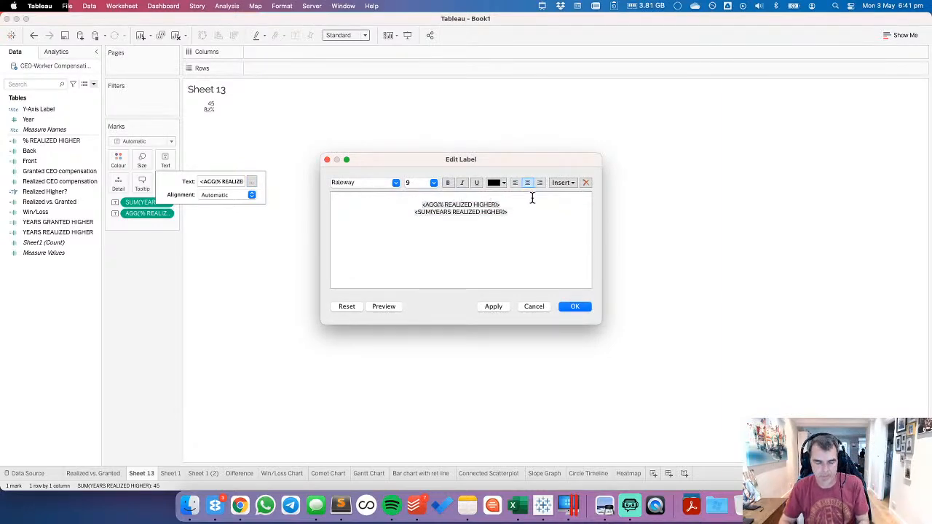
{"action": "type", "text": "REALIZE"}
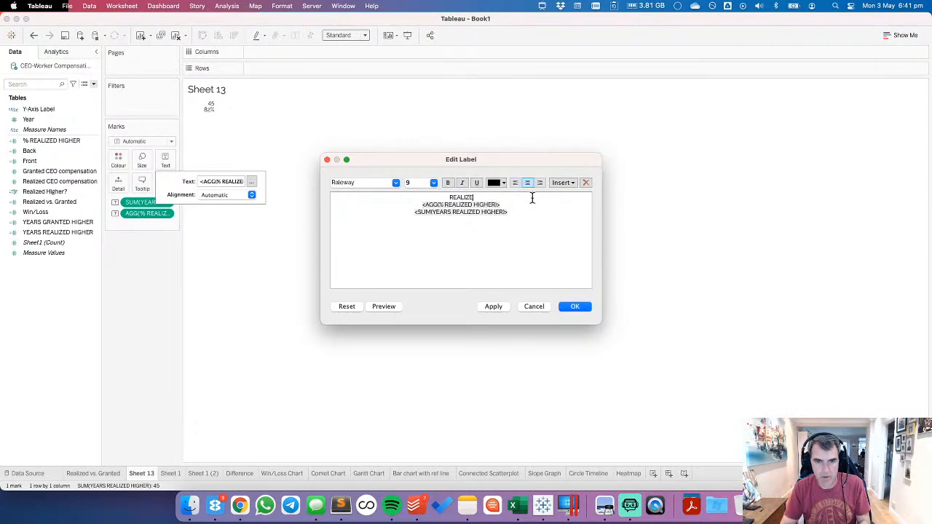
{"action": "type", "text": "D COM"}
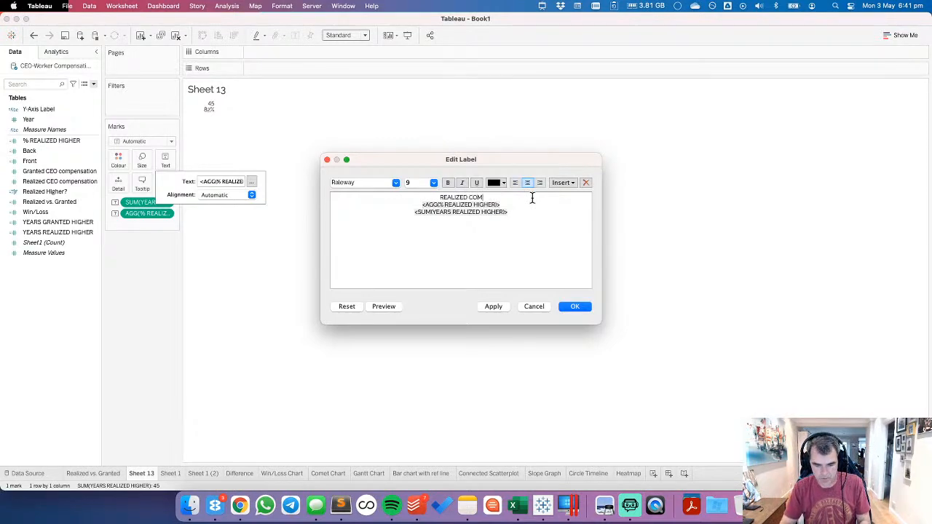
{"action": "type", "text": "PENATI"}
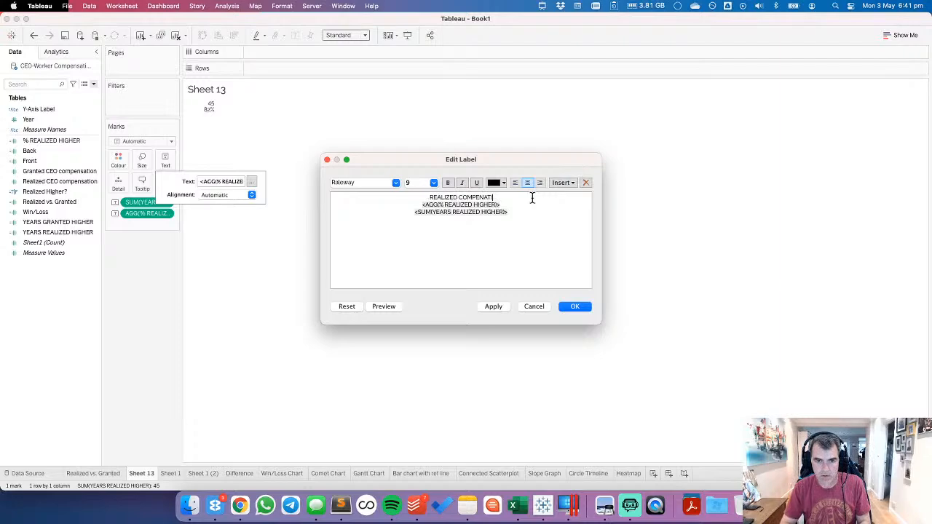
{"action": "key", "text": "BackSpace"}
{"action": "key", "text": "BackSpace"}
{"action": "key", "text": "BackSpace"}
{"action": "key", "text": "BackSpace"}
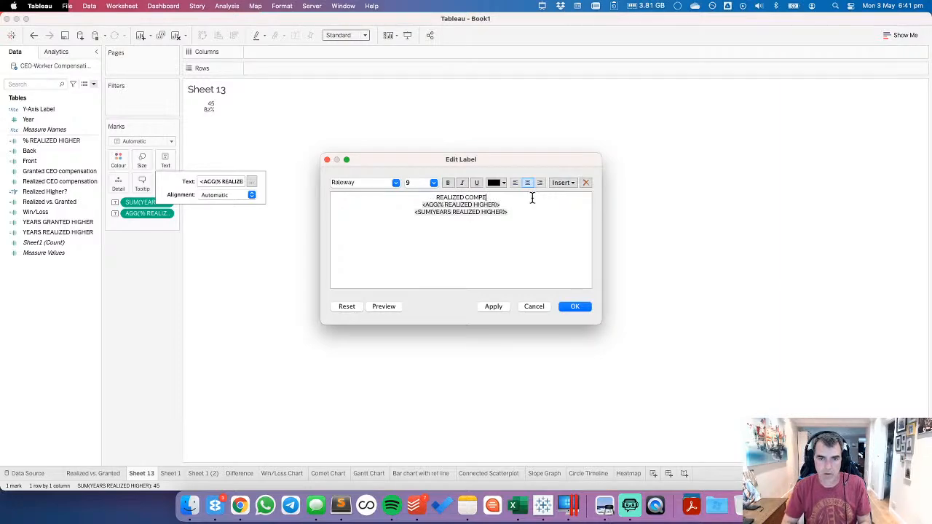
{"action": "type", "text": "NSATION "}
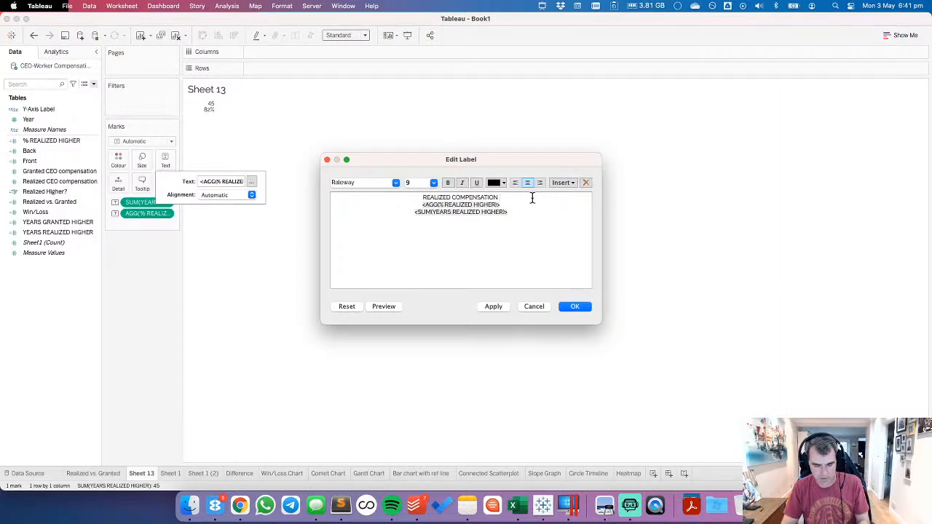
Step: Complete the label's first line with WAS LARGER THAN GRANTED COMPENSATION
{"action": "type", "text": "WAS "}
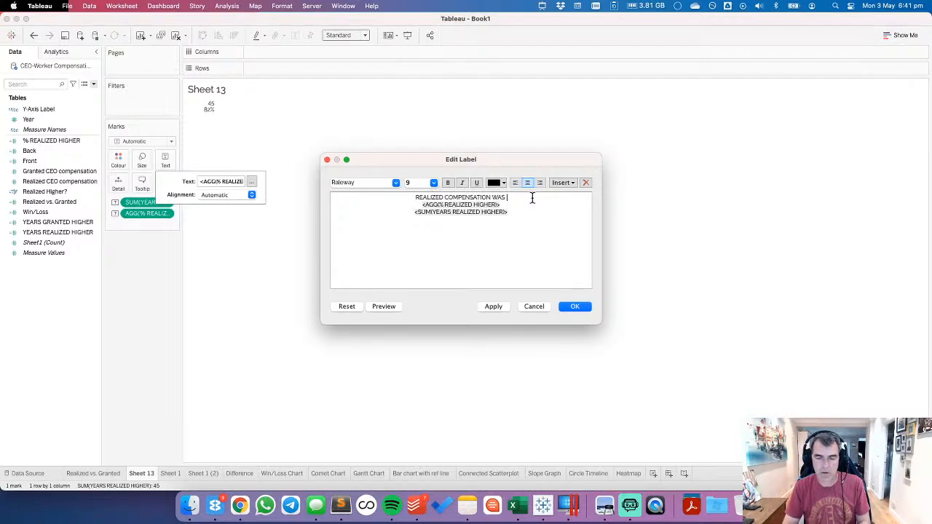
{"action": "type", "text": "H"}
{"action": "key", "text": "BackSpace"}
{"action": "type", "text": "L"}
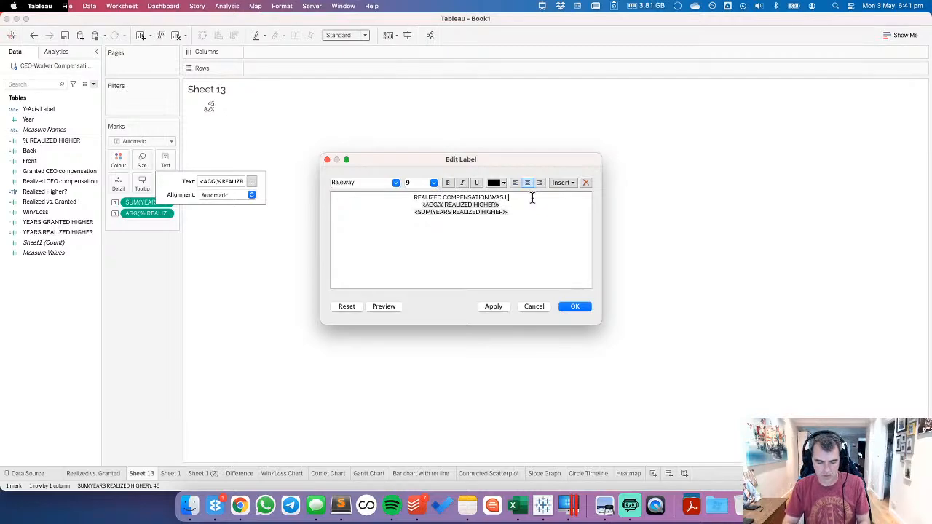
{"action": "type", "text": "ARGER THAN "}
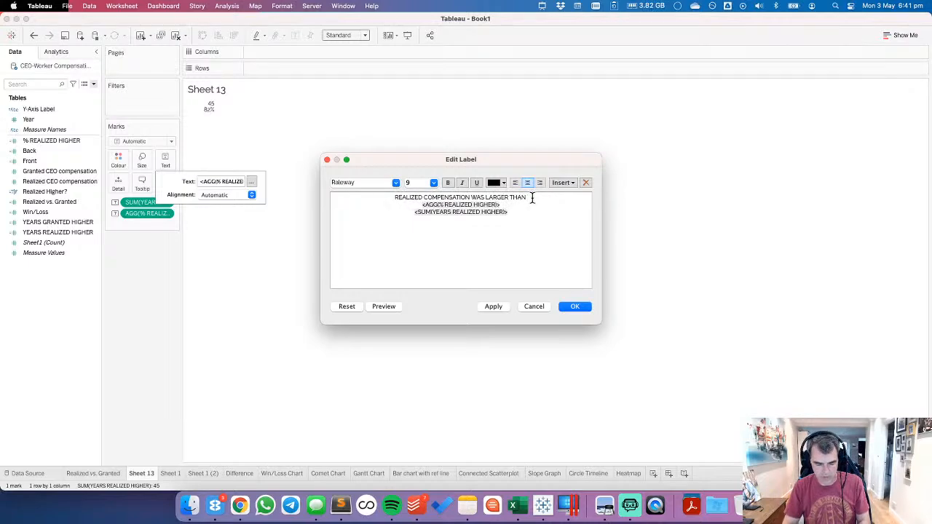
{"action": "type", "text": "GRANTED COMPE"}
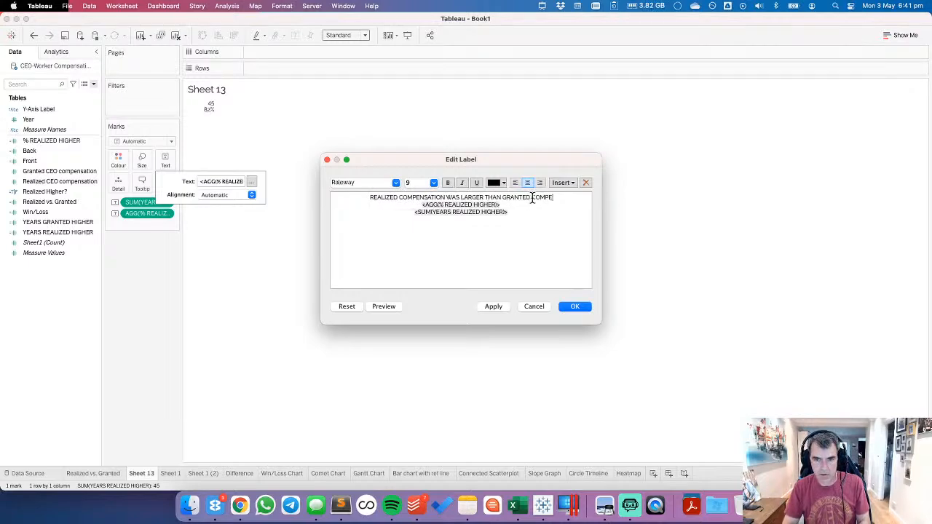
{"action": "type", "text": "NSATION"}
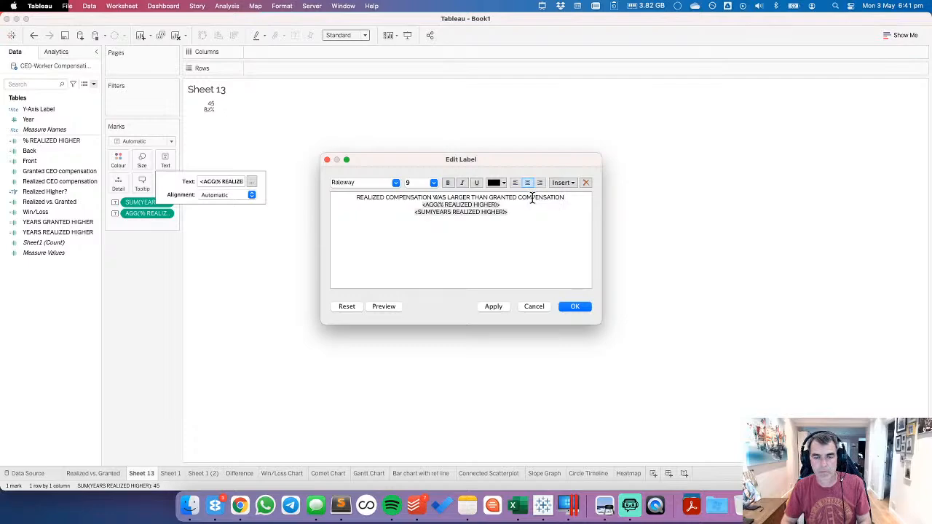
Step: Move the SUM(YEARS REALIZED HIGHER) field in the label onto its own line between the heading and the percentage field
{"action": "key", "text": "Return"}
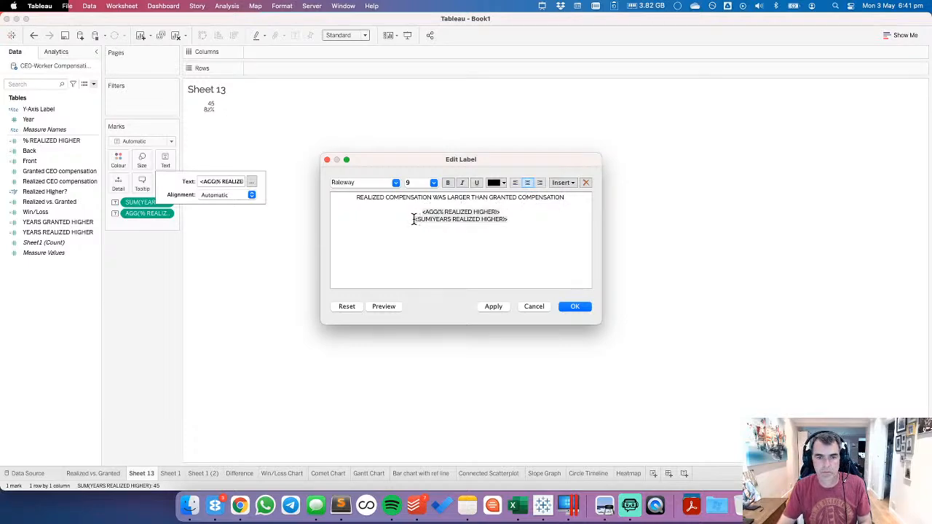
{"action": "left_click_drag", "start_coordinate": [414, 218], "coordinate": [522, 216]}
{"action": "left_click", "coordinate": [517, 219]}
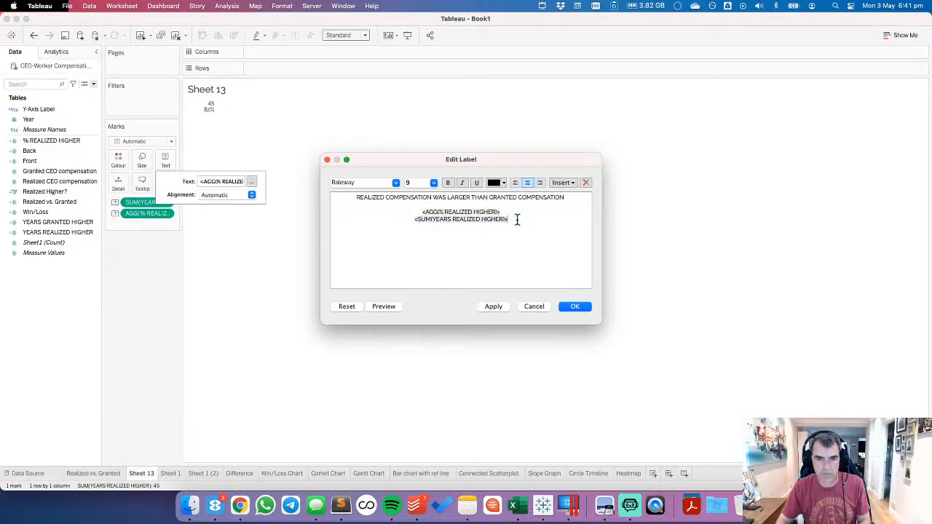
{"action": "triple_click", "coordinate": [517, 219]}
{"action": "key", "text": "super+x"}
{"action": "key", "text": "Up"}
{"action": "key", "text": "Up"}
{"action": "key", "text": "super+v"}
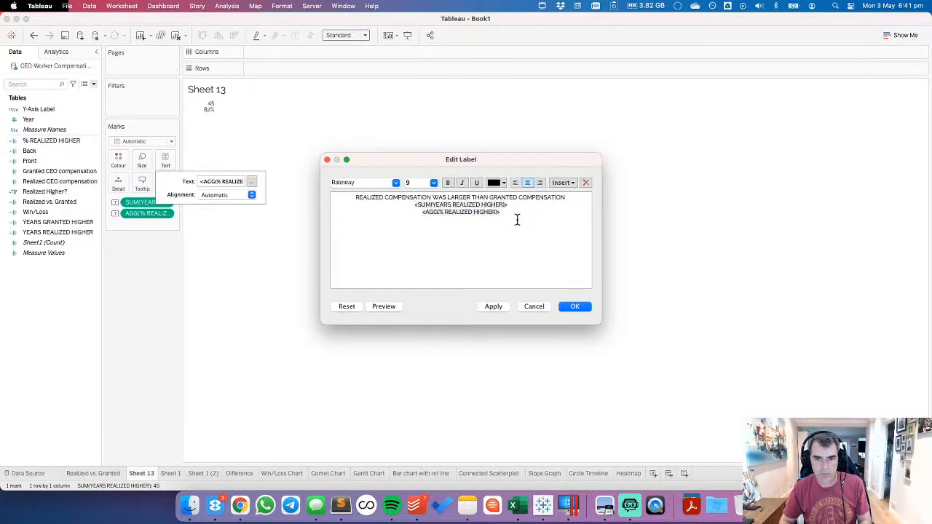
Step: Extend the label's second line to read <SUM(YEARS REALIZED HIGHER)> OF 55 YEARS (<AGG(% REALIZED HIGHER)>) and apply it
{"action": "type", "text": "OF"}
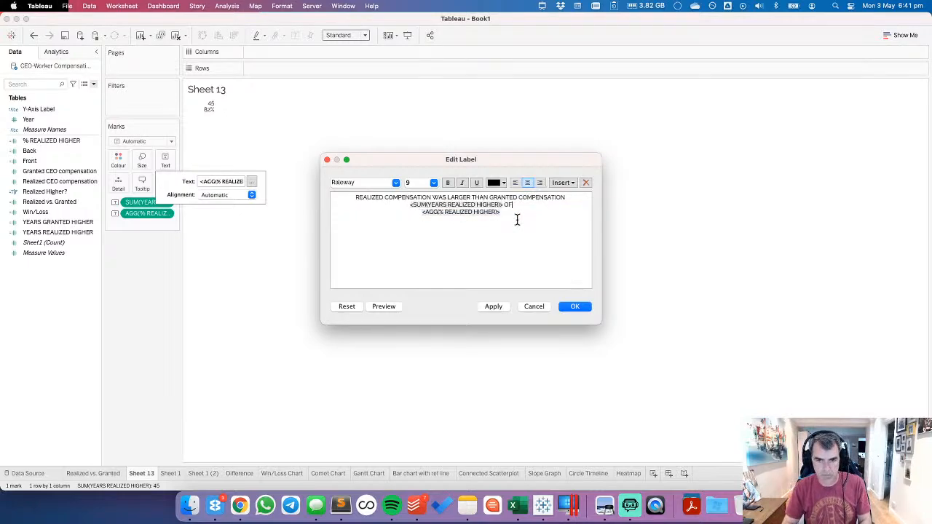
{"action": "type", "text": " 55 YEAR"}
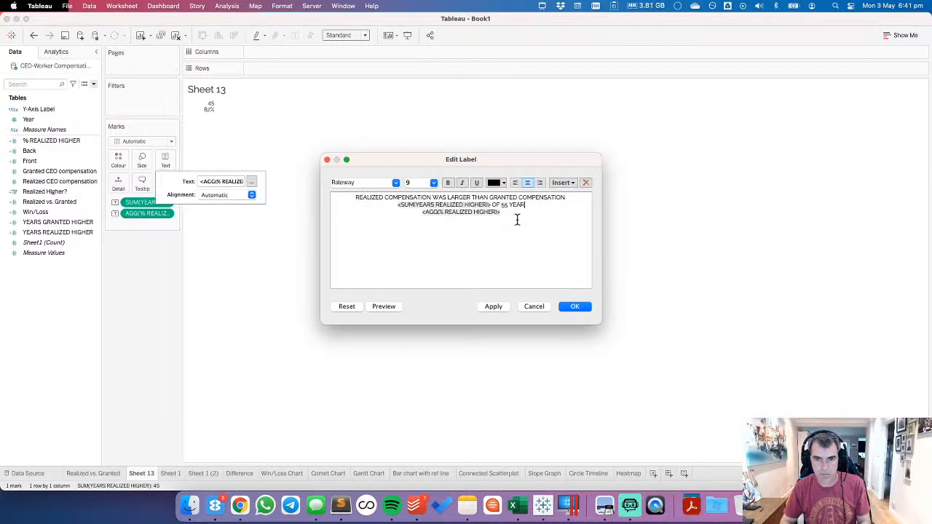
{"action": "type", "text": "S ("}
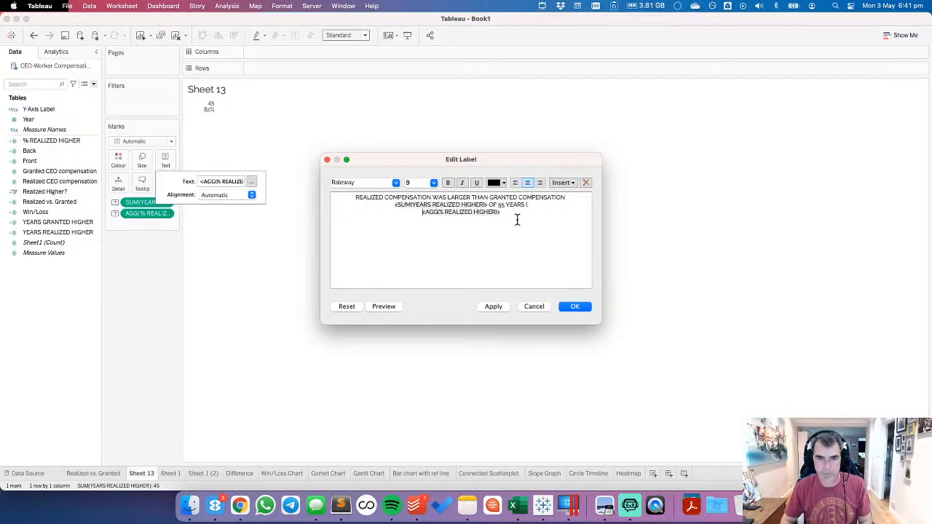
{"action": "key", "text": "BackSpace"}
{"action": "type", "text": ")>)"}
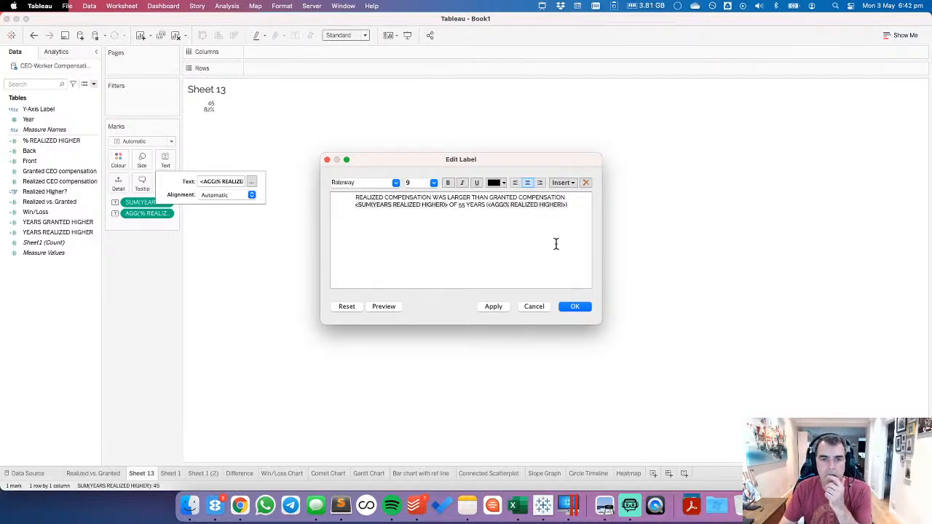
{"action": "left_click", "coordinate": [493, 307]}
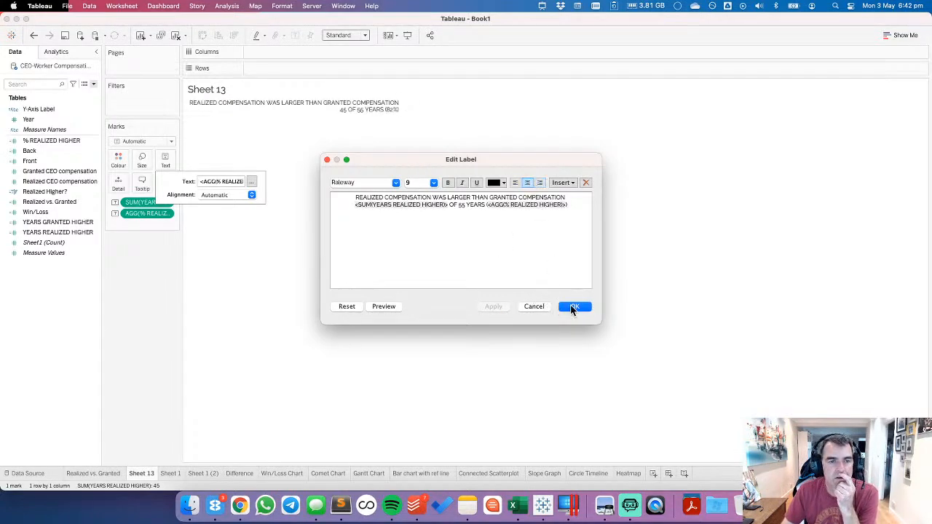
Step: Break the label heading before LARGER THAN GRANTED COMPENSATION so it spans two lines, and apply it
{"action": "left_click", "coordinate": [448, 197]}
{"action": "key", "text": "Return"}
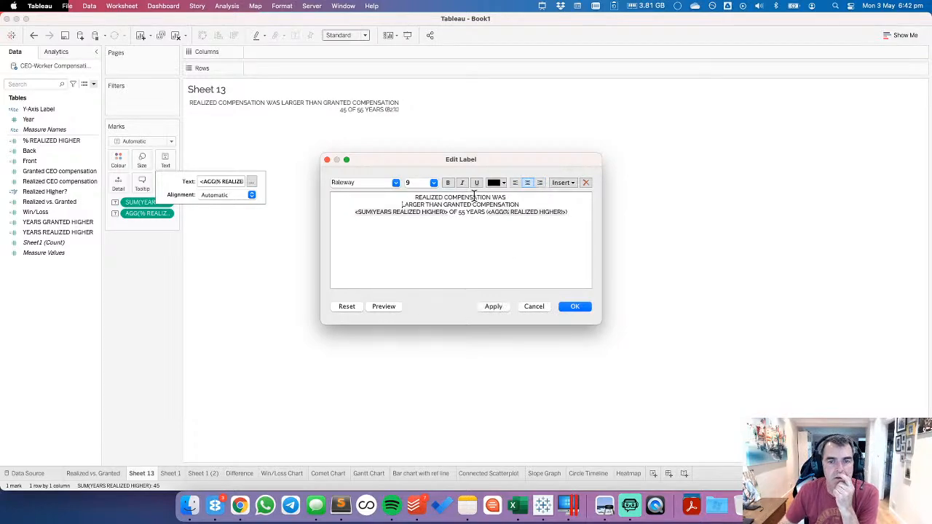
{"action": "left_click", "coordinate": [493, 307]}
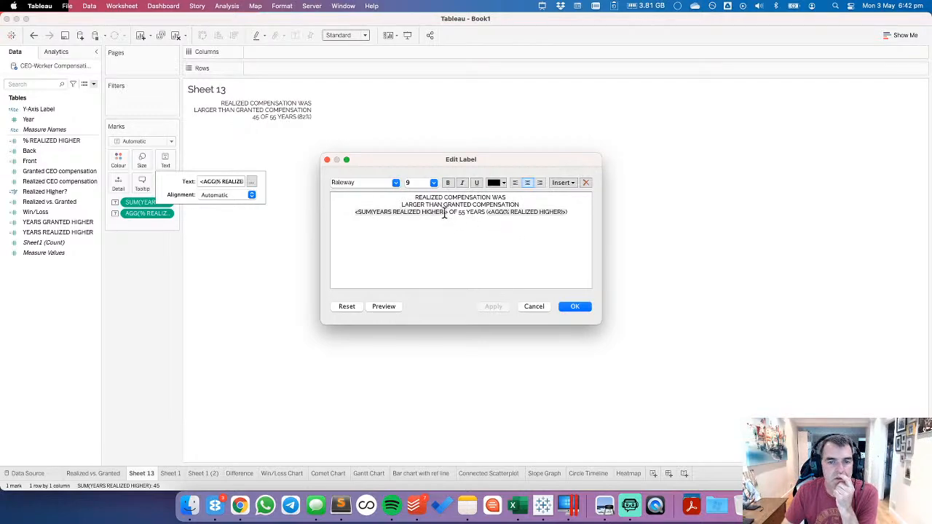
Step: Set the SUM(YEARS REALIZED HIGHER) field in the label to font size 18, apply it and close the label editor
{"action": "left_click_drag", "start_coordinate": [446, 212], "coordinate": [356, 212]}
{"action": "left_click", "coordinate": [434, 183]}
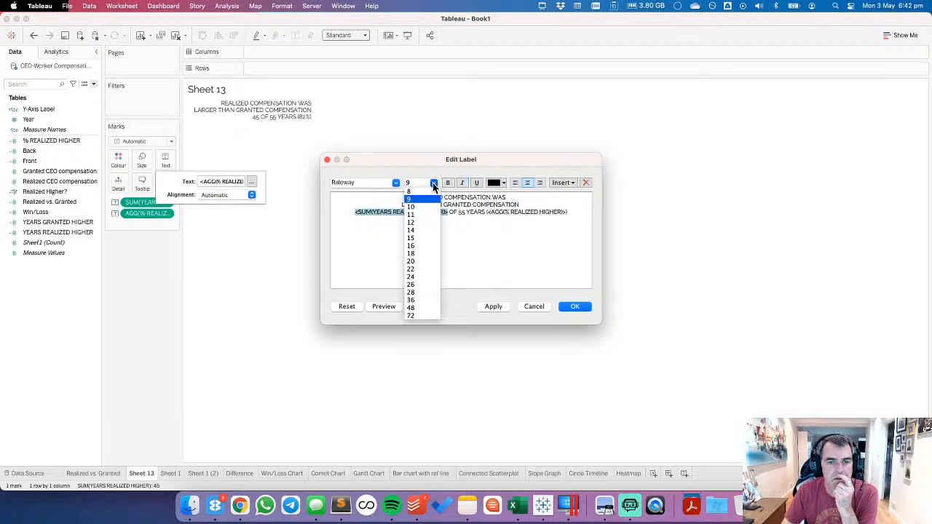
{"action": "left_click", "coordinate": [420, 255]}
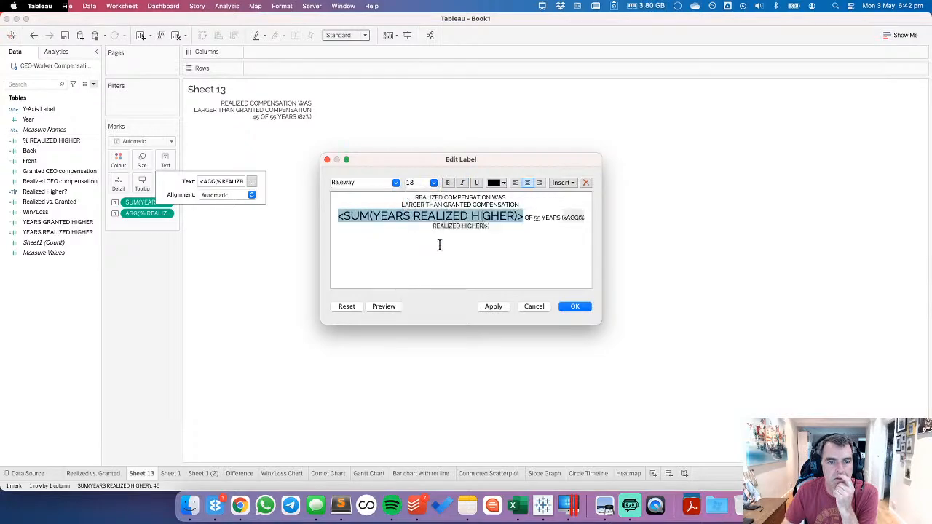
{"action": "left_click", "coordinate": [494, 306]}
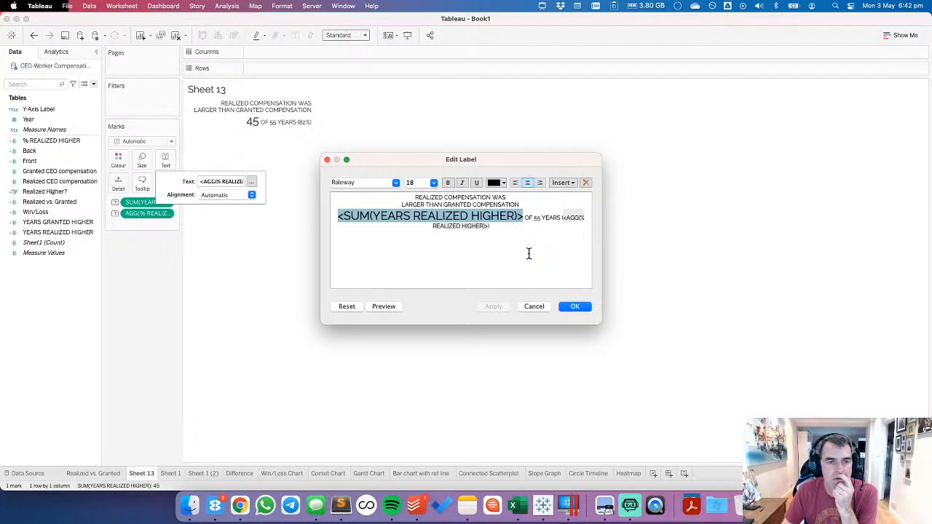
{"action": "left_click", "coordinate": [535, 216]}
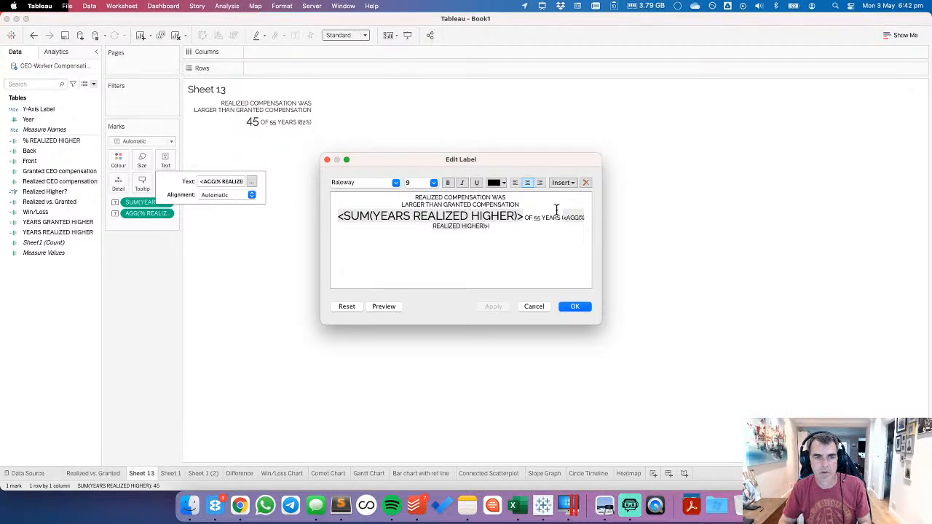
{"action": "left_click", "coordinate": [575, 307]}
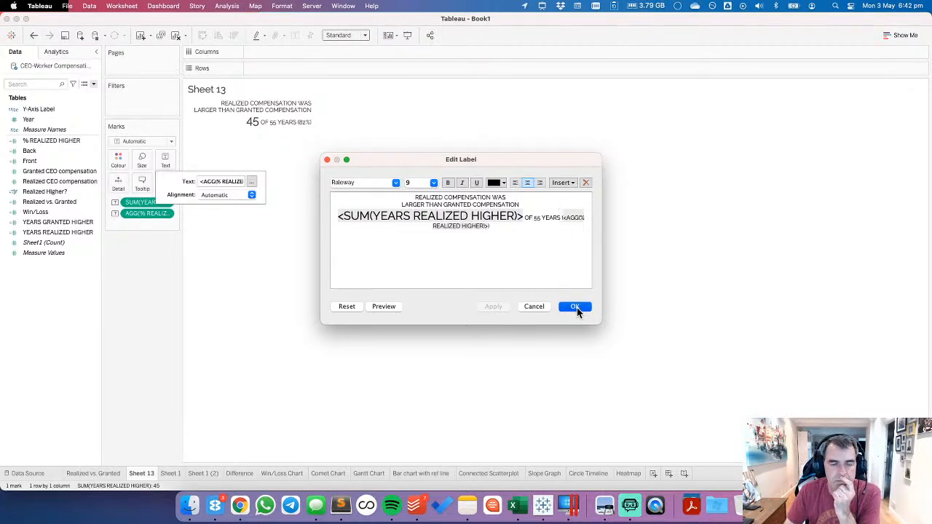
{"action": "left_click", "coordinate": [262, 275]}
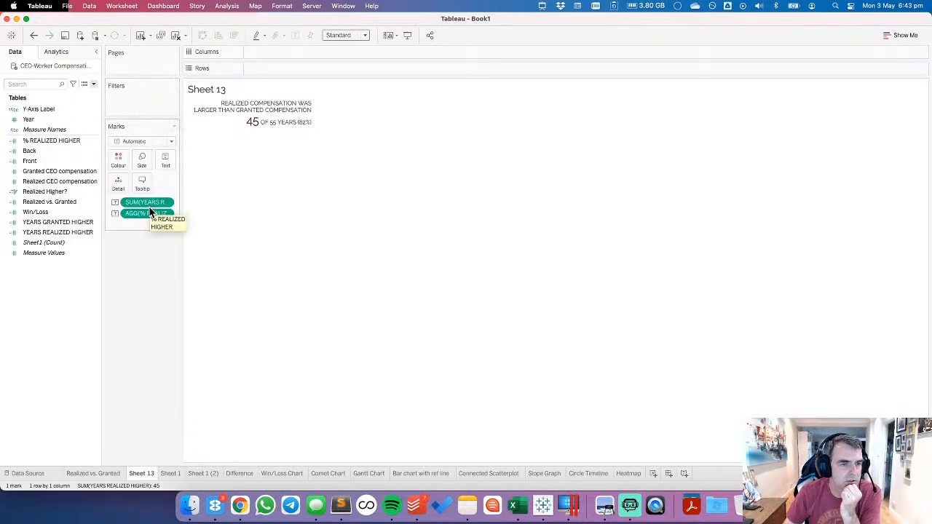
Step: Undo the label and mark changes back to the table of three Measure Values with Measure Names on columns
{"action": "left_click", "coordinate": [34, 36]}
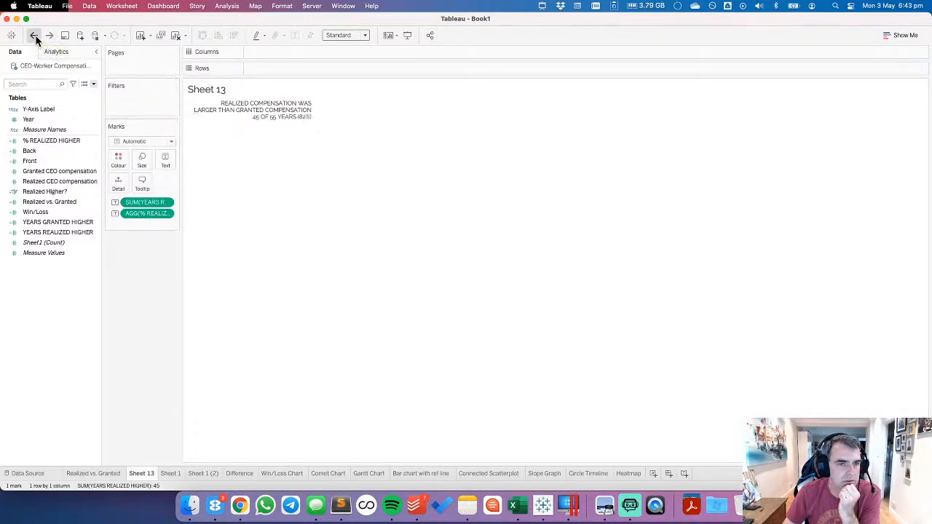
{"action": "left_click", "coordinate": [34, 36]}
{"action": "left_click", "coordinate": [34, 36]}
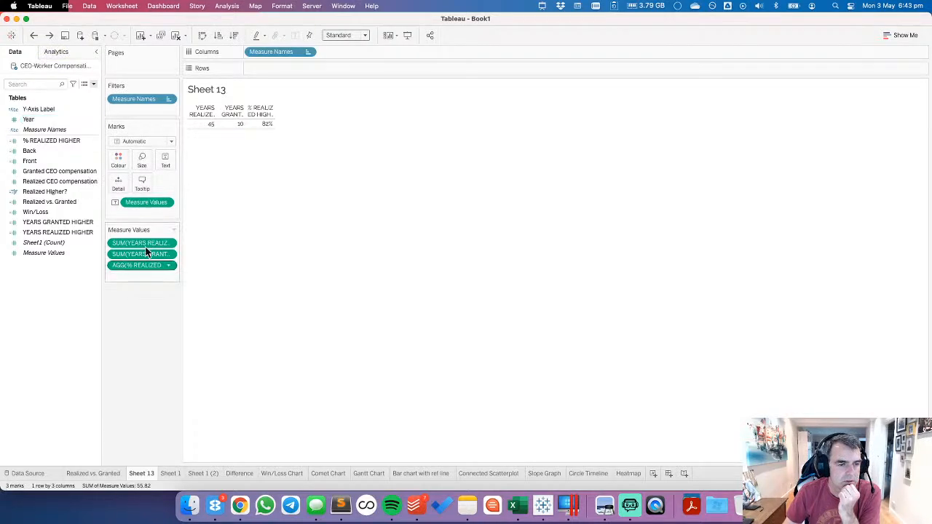
Step: Remove % REALIZED HIGHER from Measure Values and add Measure Names to the text marks
{"action": "left_click_drag", "start_coordinate": [142, 265], "coordinate": [147, 314]}
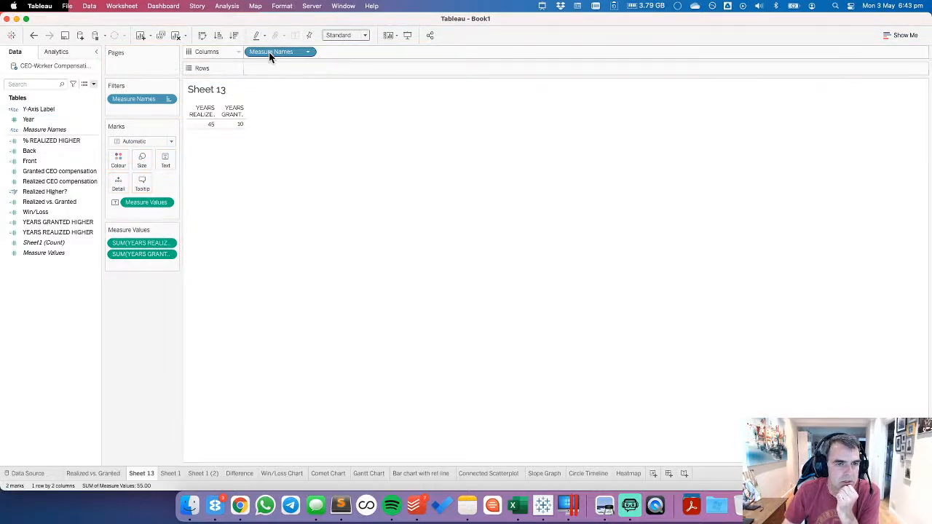
{"action": "left_click", "coordinate": [47, 245]}
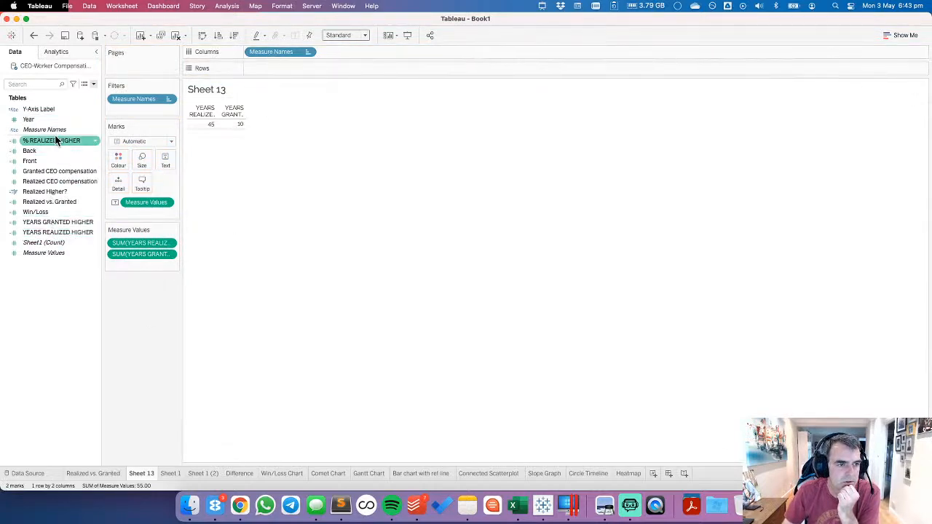
{"action": "left_click_drag", "start_coordinate": [46, 129], "coordinate": [164, 156]}
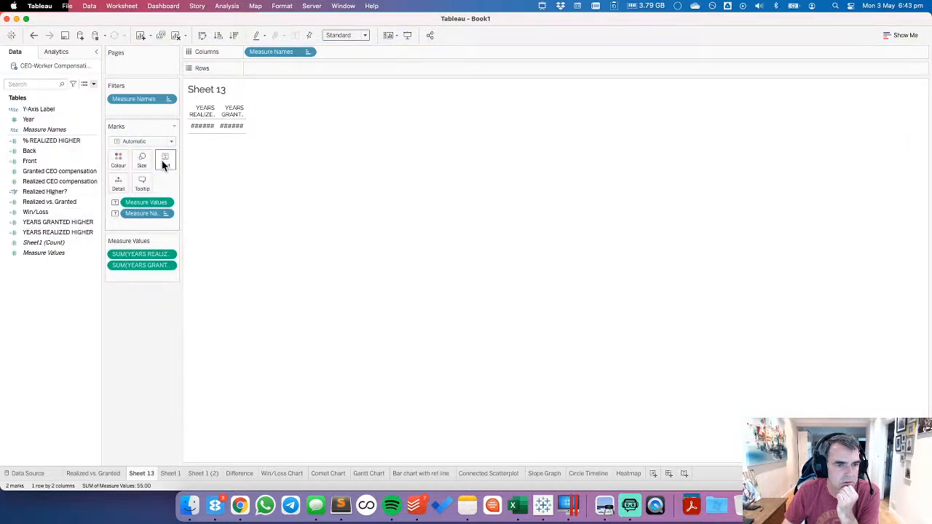
Step: Rearrange the text label so Measure Values sits above Measure Names, with both lines centred
{"action": "left_click", "coordinate": [165, 159]}
{"action": "left_click", "coordinate": [251, 182]}
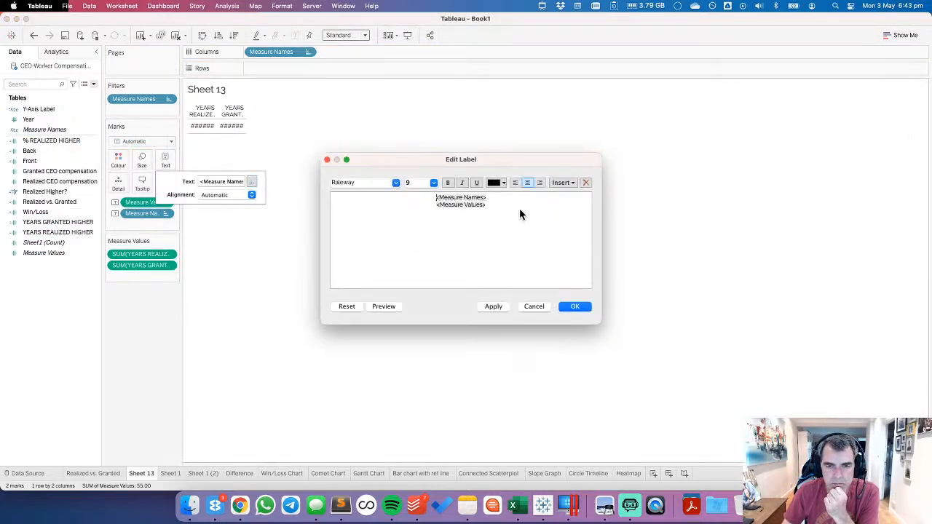
{"action": "left_click_drag", "start_coordinate": [485, 205], "coordinate": [373, 202]}
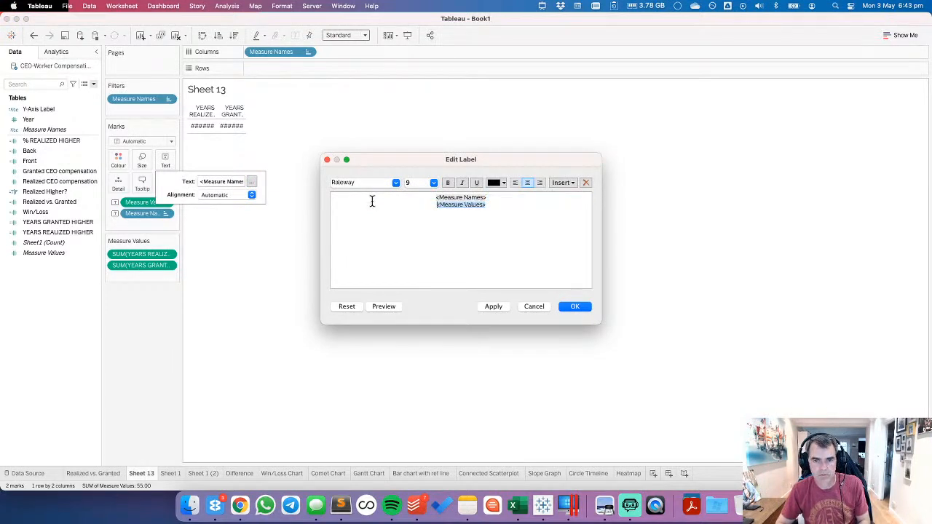
{"action": "key", "text": "BackSpace"}
{"action": "key", "text": "super+z"}
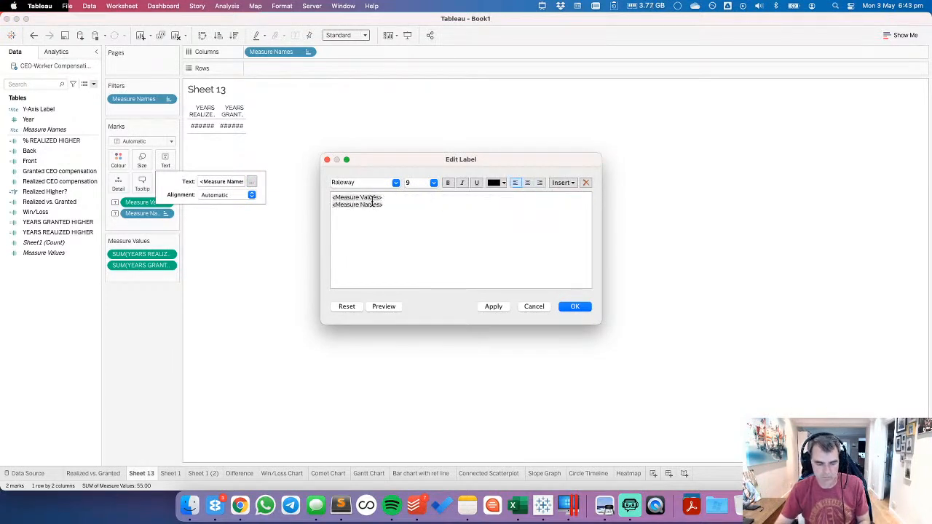
{"action": "key", "text": "super+a"}
{"action": "left_click", "coordinate": [526, 182]}
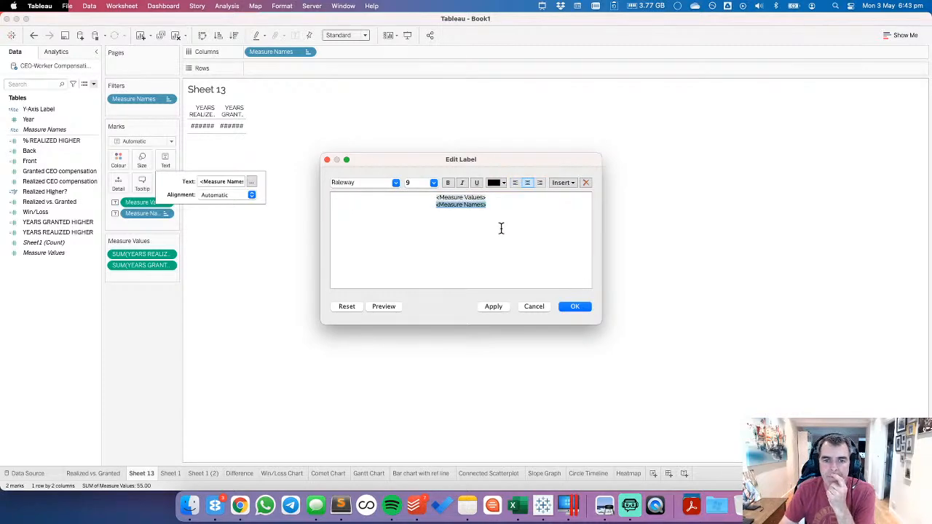
{"action": "left_click", "coordinate": [500, 228]}
Step: Format the Measure Values line of the label in bold at size 22, then apply and accept the label
{"action": "left_click_drag", "start_coordinate": [431, 204], "coordinate": [442, 191]}
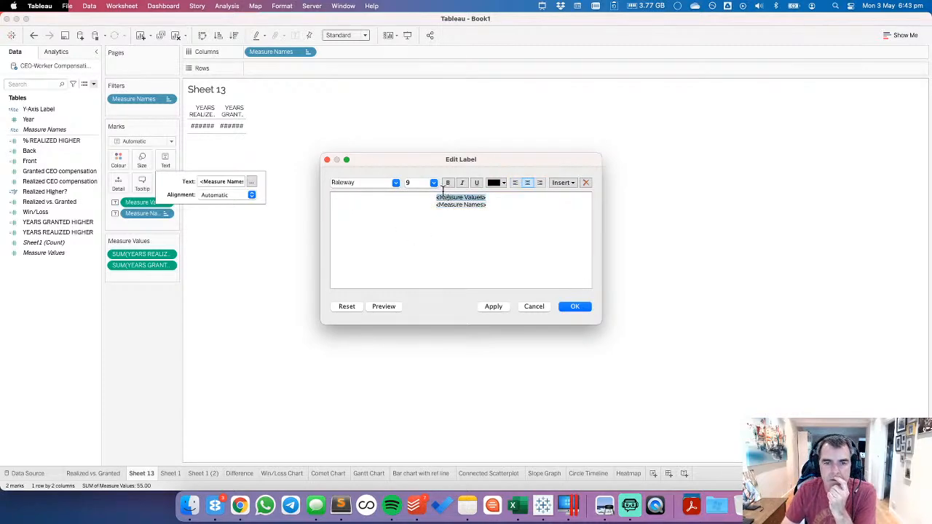
{"action": "left_click", "coordinate": [433, 182]}
{"action": "left_click", "coordinate": [414, 268]}
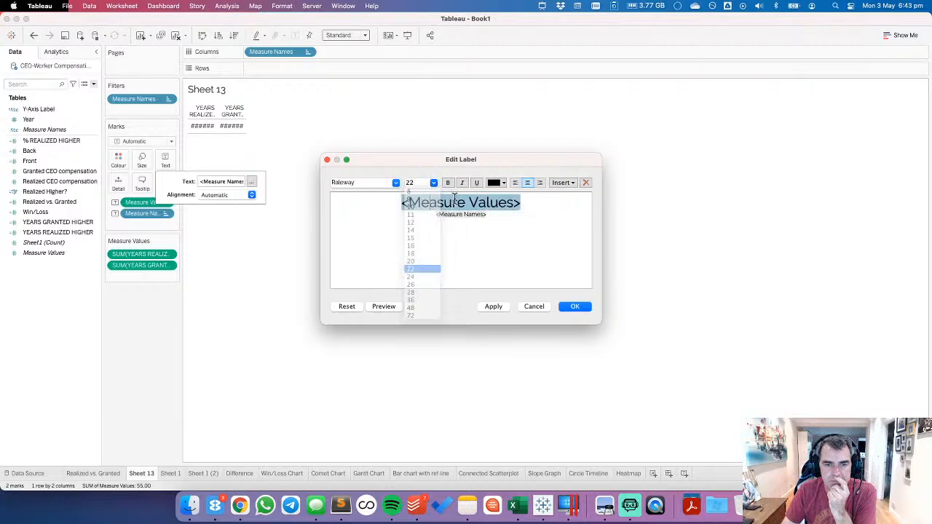
{"action": "left_click", "coordinate": [447, 183]}
{"action": "double_click", "coordinate": [456, 214]}
{"action": "left_click", "coordinate": [493, 306]}
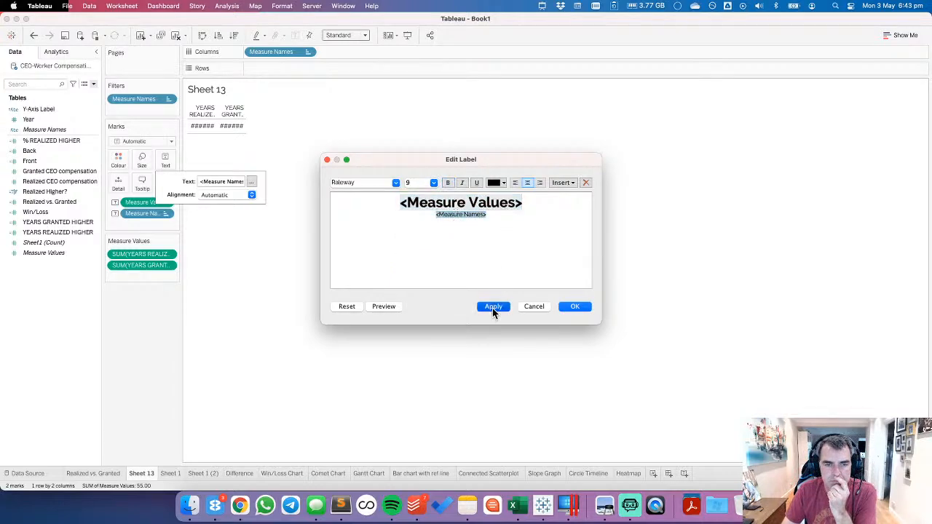
{"action": "left_click", "coordinate": [575, 307]}
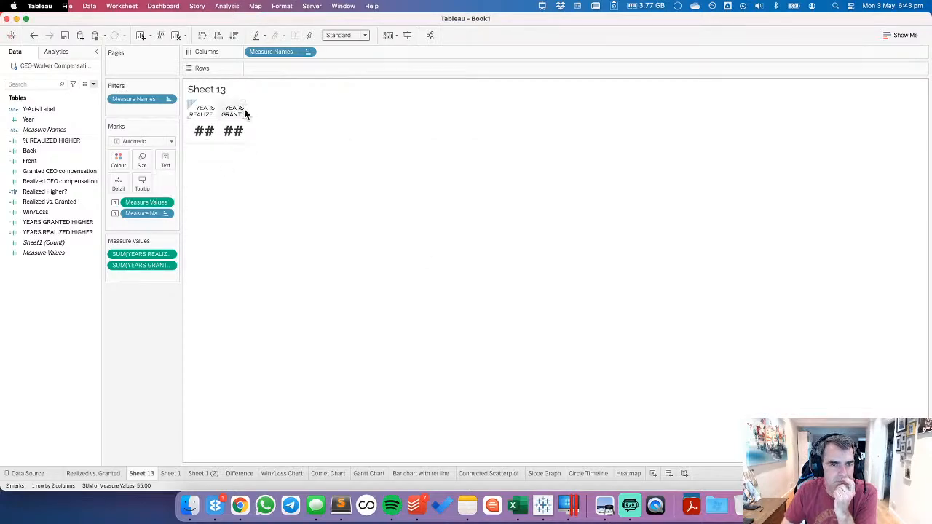
Step: Widen the table's columns so both measure names and their values fit fully
{"action": "left_click", "coordinate": [250, 113]}
{"action": "left_click_drag", "start_coordinate": [244, 111], "coordinate": [309, 121]}
{"action": "left_click", "coordinate": [325, 177]}
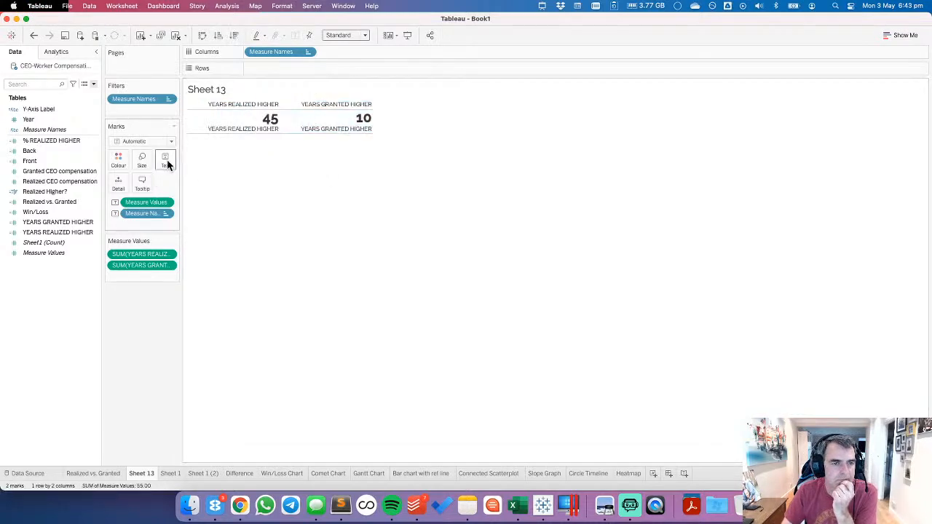
Step: Set the alignment of the text marks to Centre
{"action": "left_click", "coordinate": [165, 160]}
{"action": "left_click", "coordinate": [226, 195]}
{"action": "left_click", "coordinate": [225, 243]}
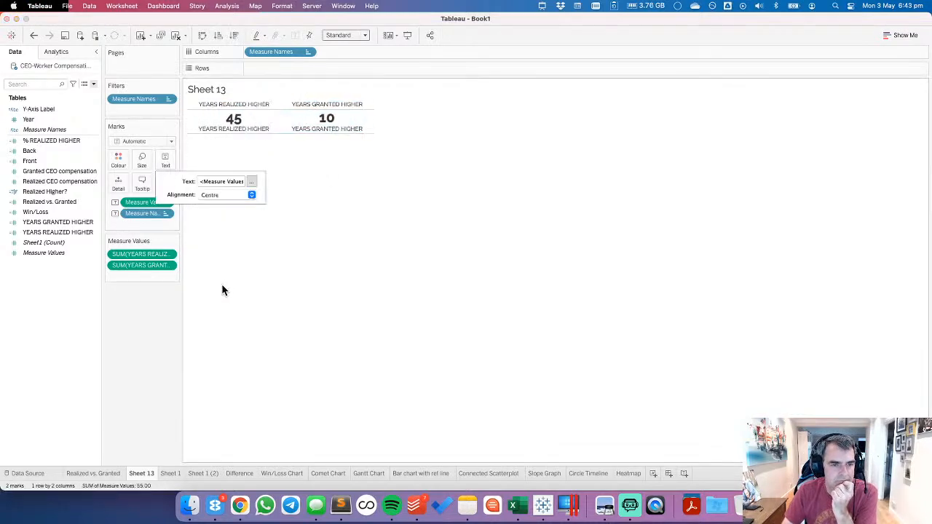
{"action": "left_click", "coordinate": [263, 266]}
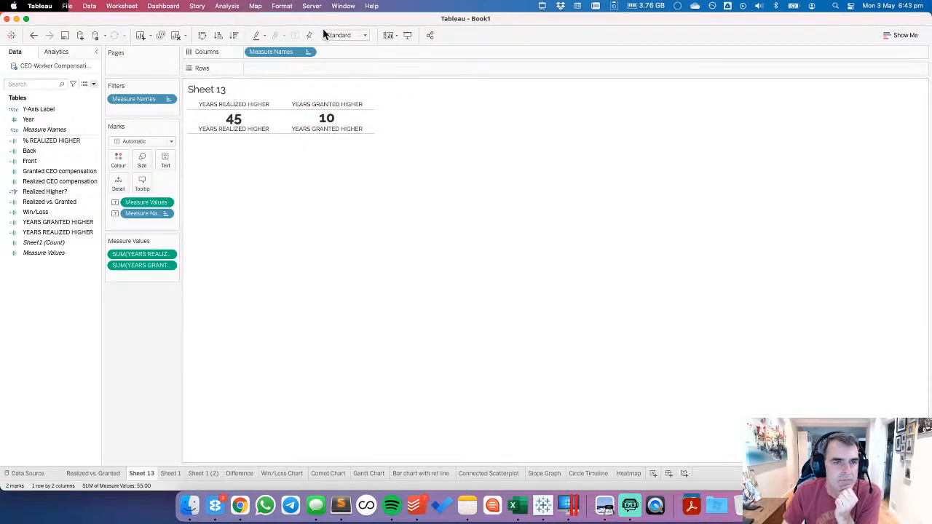
Step: Hide the Measure Names header above the two values and accept the tooltip settings
{"action": "left_click", "coordinate": [307, 51]}
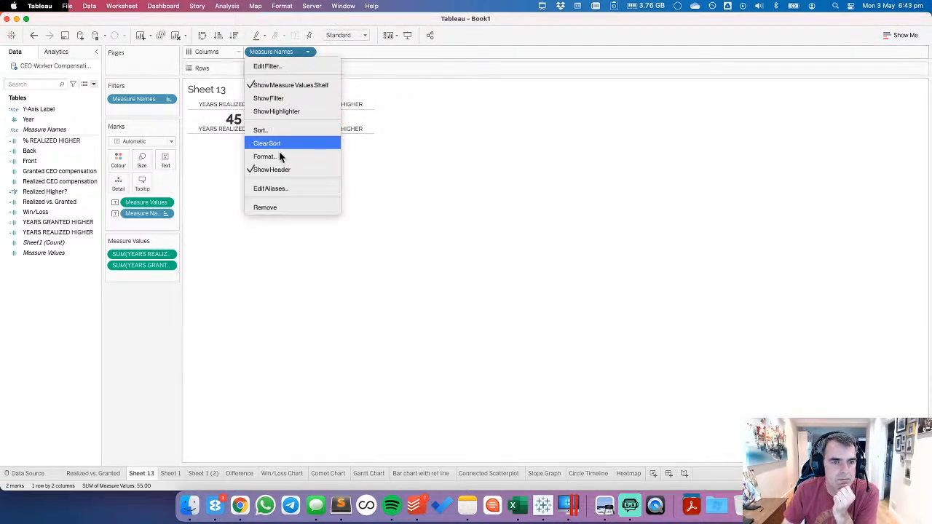
{"action": "left_click", "coordinate": [269, 169]}
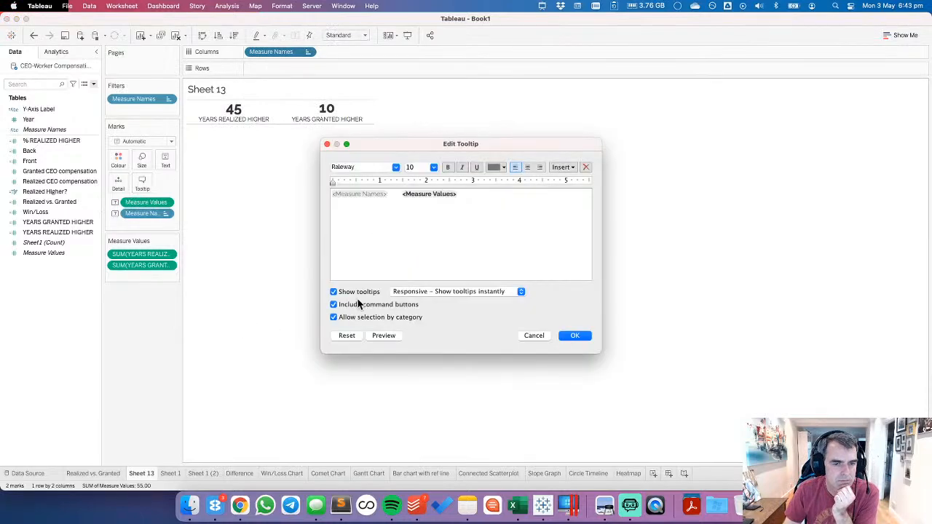
{"action": "left_click", "coordinate": [571, 336]}
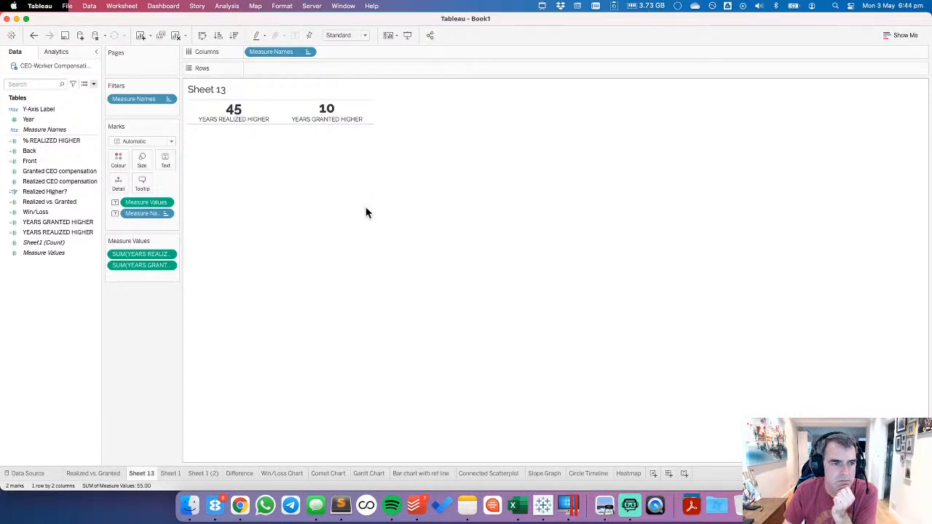
Step: Rename the YEARS GRANTED HIGHER measure to GRANTED COMPENSATION
{"action": "right_click", "coordinate": [36, 223]}
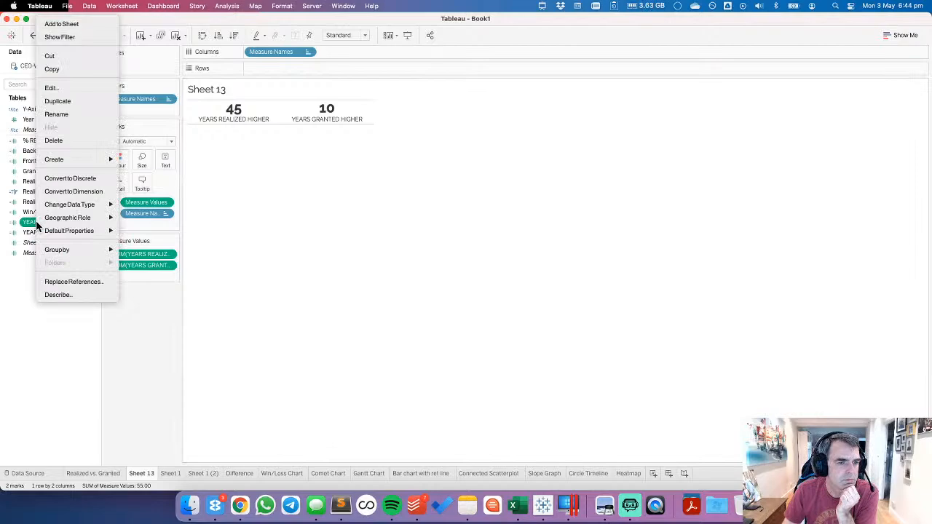
{"action": "left_click", "coordinate": [56, 115]}
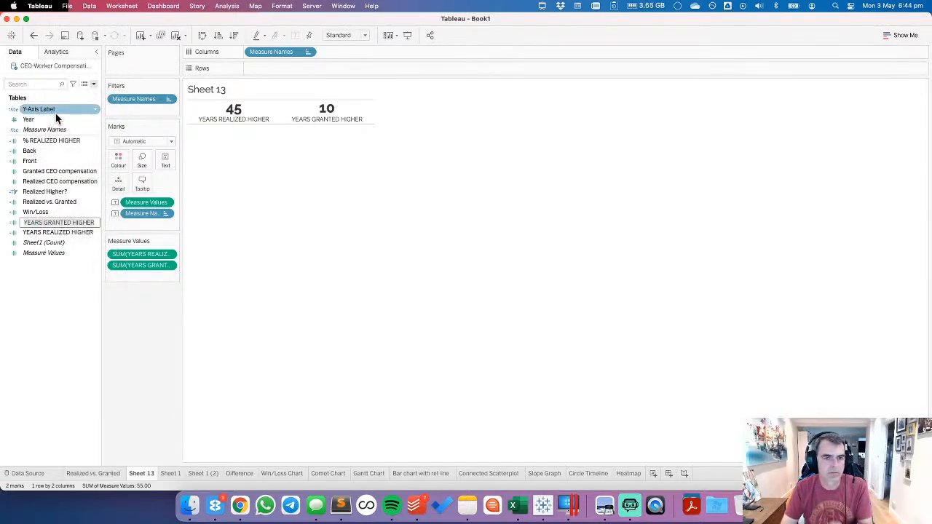
{"action": "type", "text": "GR"}
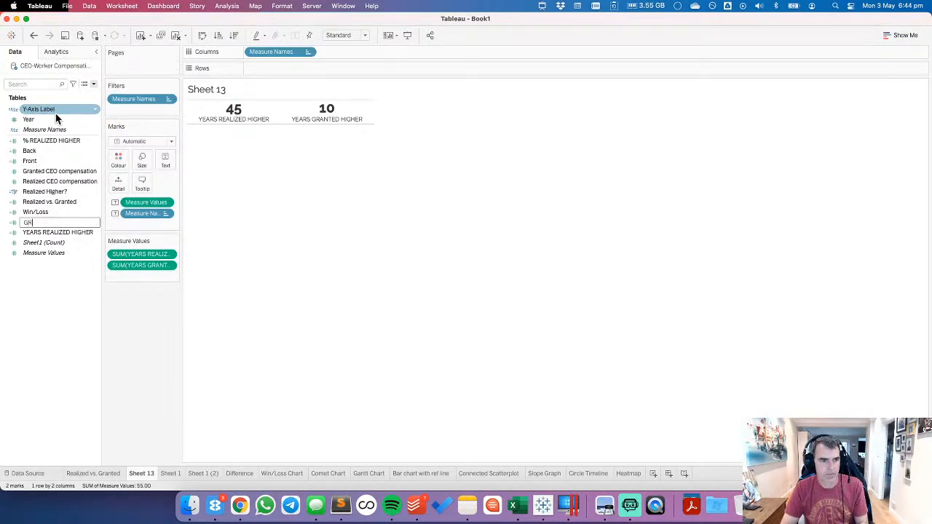
{"action": "type", "text": "ANTED COM"}
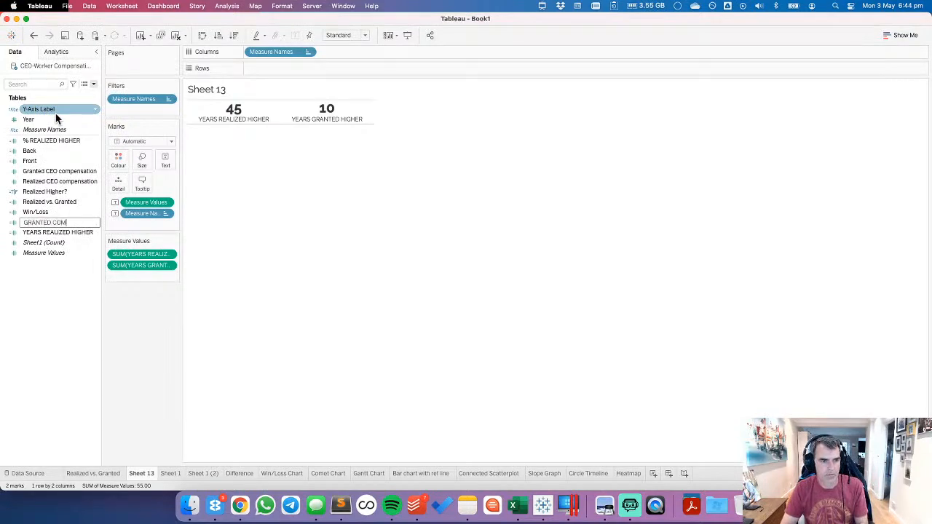
{"action": "type", "text": "PENSATION"}
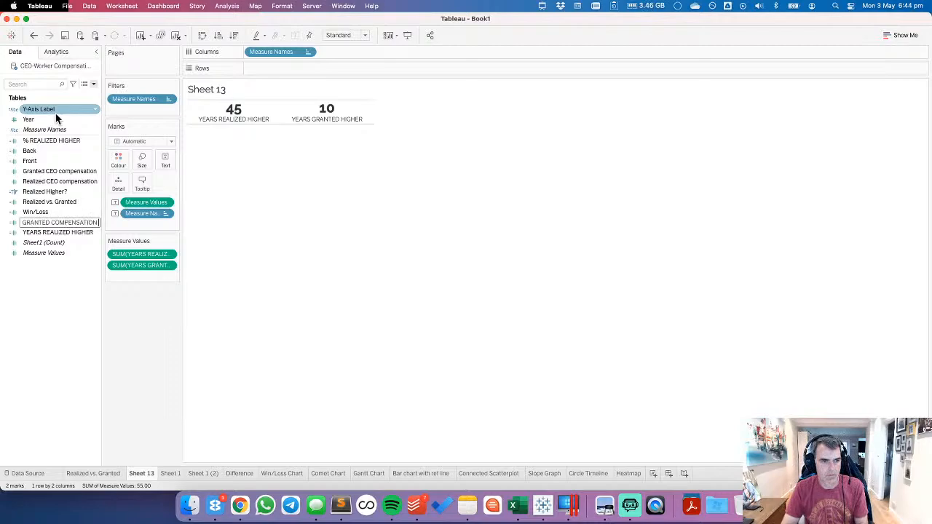
{"action": "type", "text": " HIGHER"}
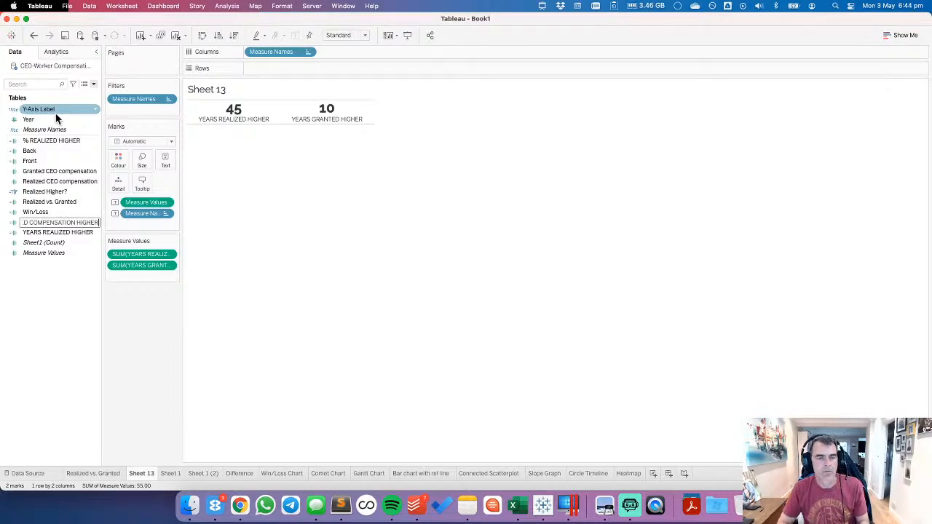
{"action": "key", "text": "Left"}
{"action": "key", "text": "Left"}
{"action": "key", "text": "Left"}
{"action": "key", "text": "Left"}
{"action": "key", "text": "Left"}
{"action": "key", "text": "Left"}
{"action": "key", "text": "Left"}
{"action": "key", "text": "Left"}
{"action": "key", "text": "Left"}
{"action": "key", "text": "Left"}
{"action": "key", "text": "Left"}
{"action": "key", "text": "Left"}
{"action": "key", "text": "Left"}
{"action": "key", "text": "Left"}
{"action": "key", "text": "Left"}
{"action": "key", "text": "Left"}
{"action": "key", "text": "Left"}
{"action": "key", "text": "Left"}
{"action": "key", "text": "Left"}
{"action": "key", "text": "Left"}
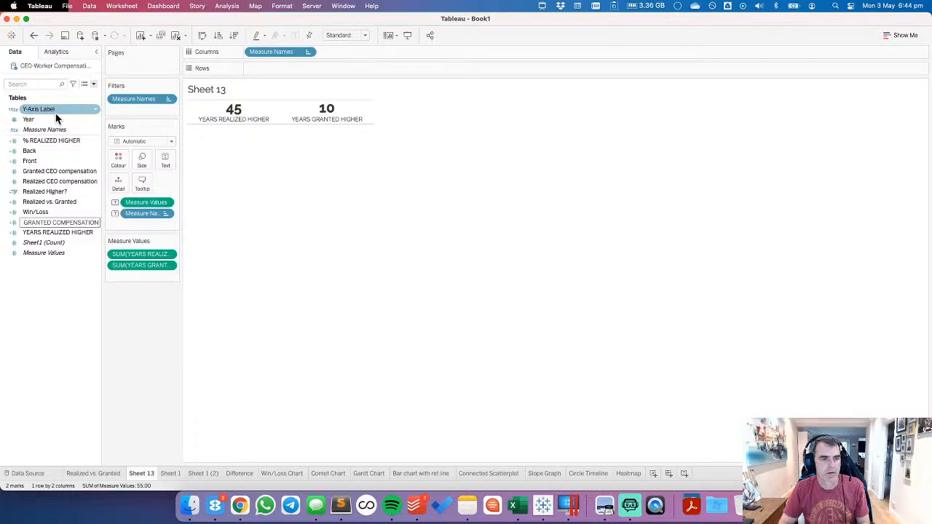
{"action": "key", "text": "Return"}
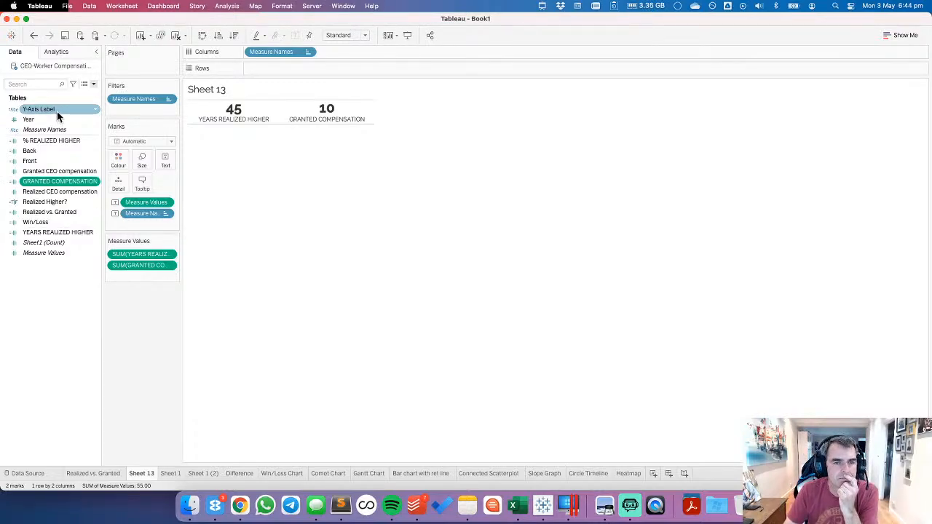
Step: Replace the sheet title with the centred text "YEARS EACH COMPENSATION WAS HIGHEST"
{"action": "double_click", "coordinate": [217, 90]}
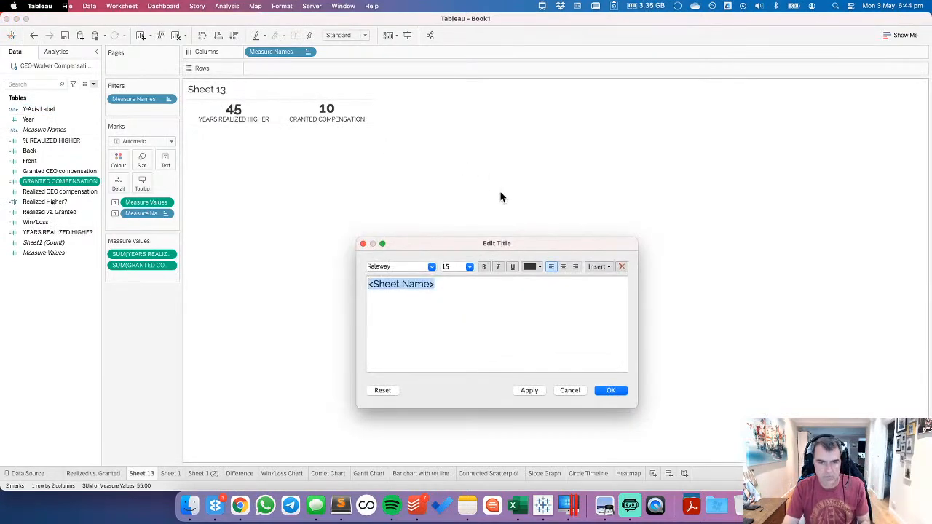
{"action": "left_click", "coordinate": [563, 267]}
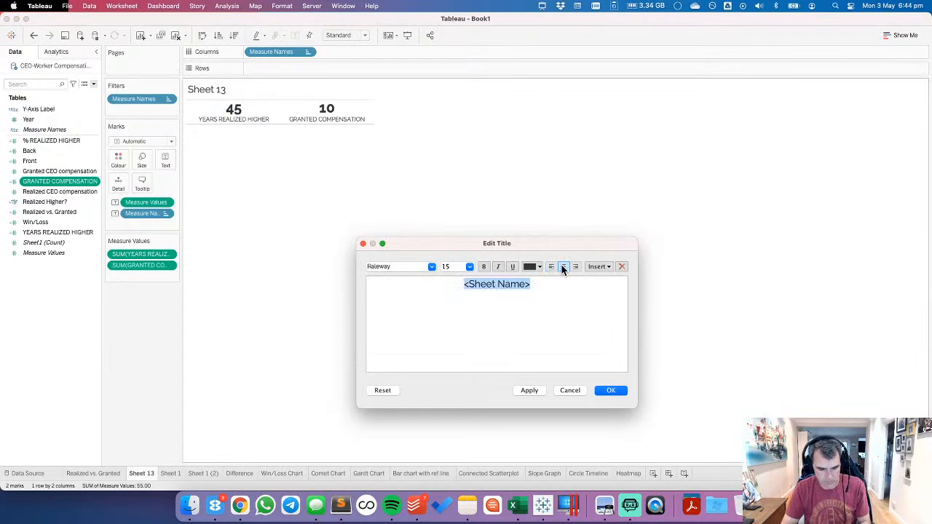
{"action": "type", "text": "YEARS"}
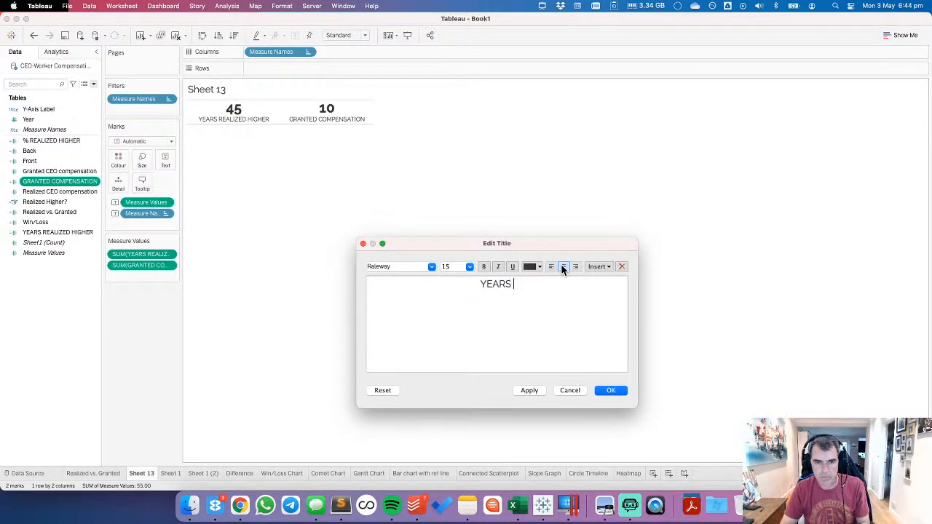
{"action": "key", "text": "super+a"}
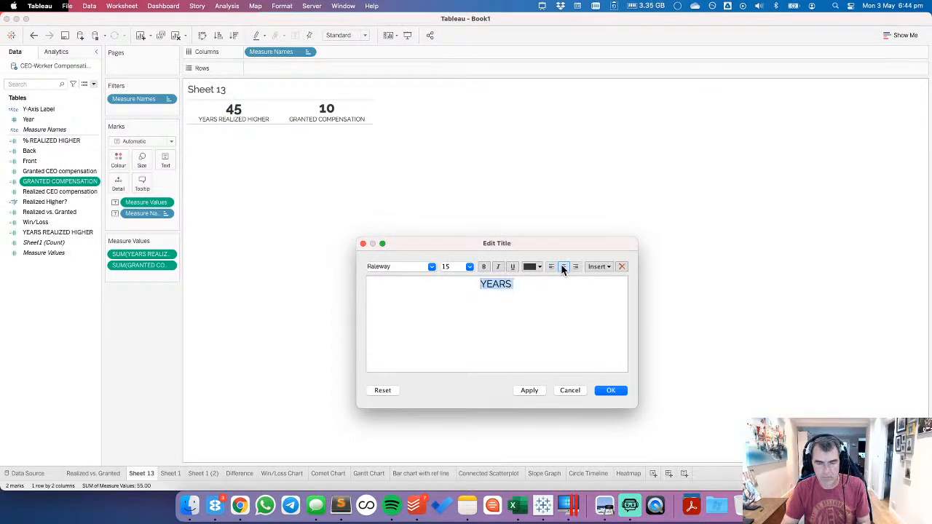
{"action": "key", "text": "Right"}
{"action": "type", "text": "EAC"}
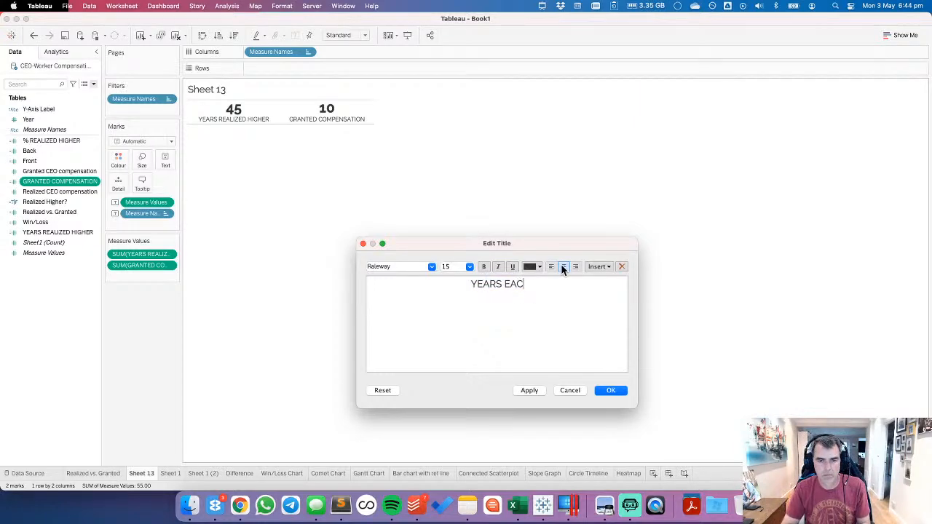
{"action": "type", "text": "H COMPENSATION "}
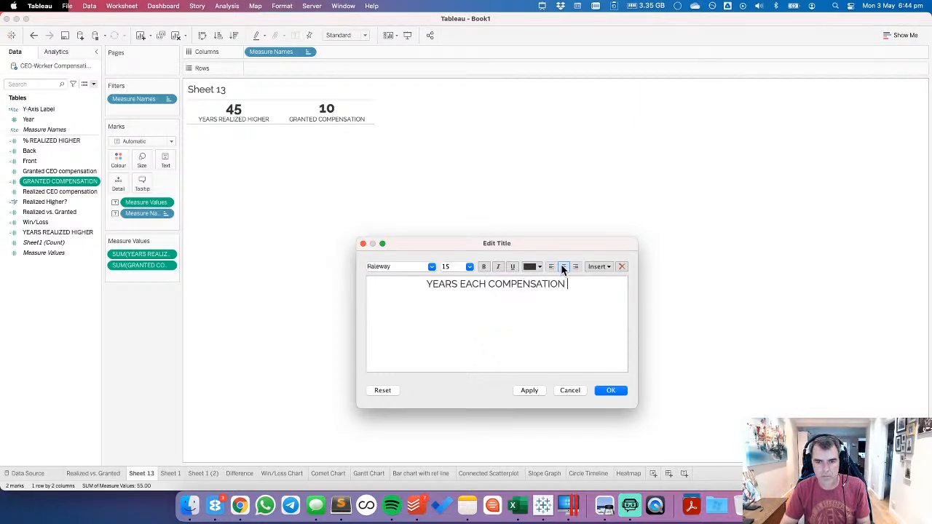
{"action": "type", "text": "WAS HIGHEST"}
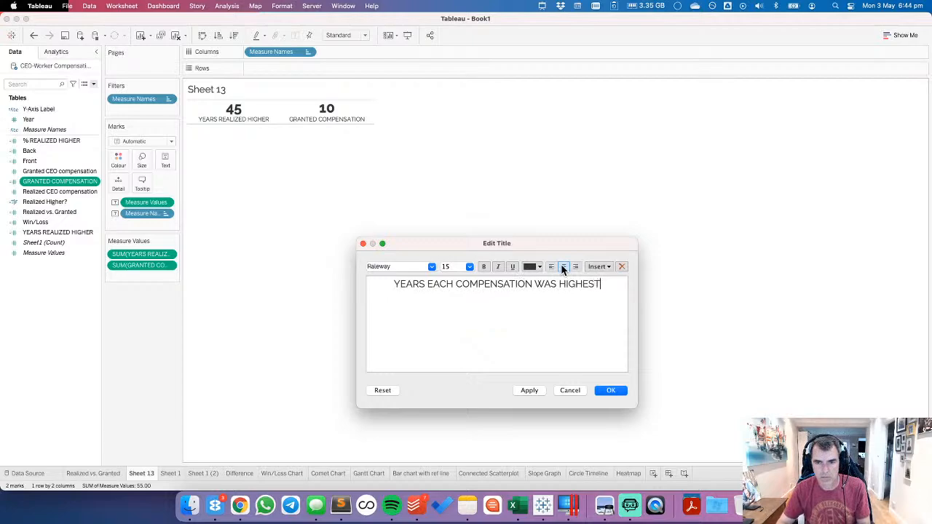
{"action": "left_click", "coordinate": [610, 392]}
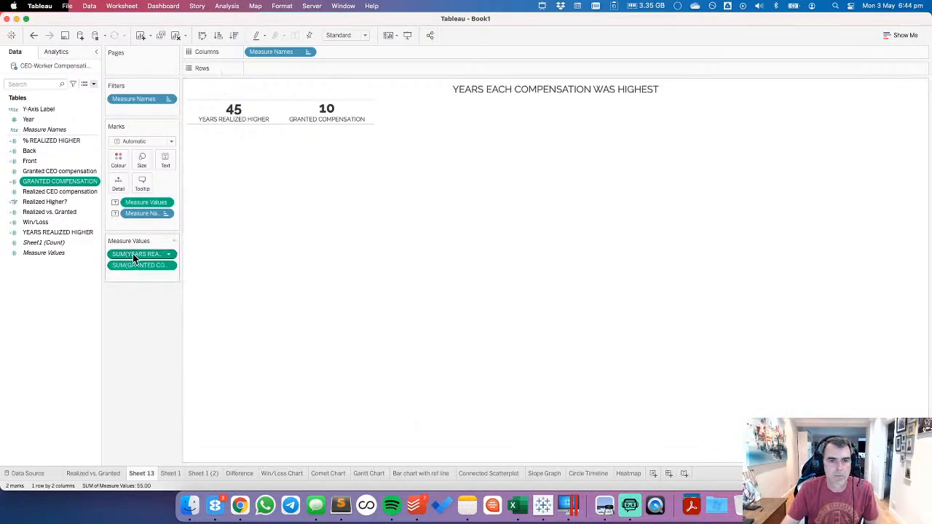
Step: Rename the GRANTED COMPENSATION measure back to YEARS GRANTED HIGHER
{"action": "right_click", "coordinate": [57, 188]}
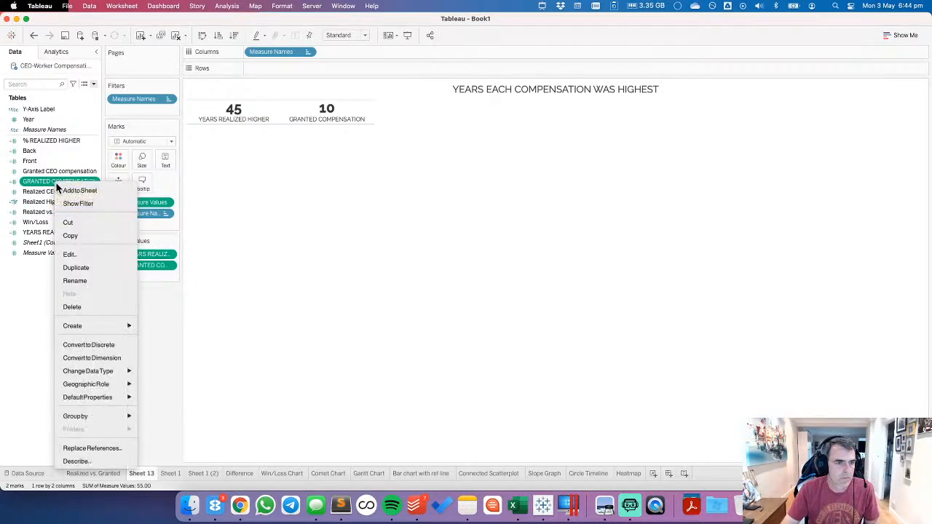
{"action": "left_click", "coordinate": [83, 281]}
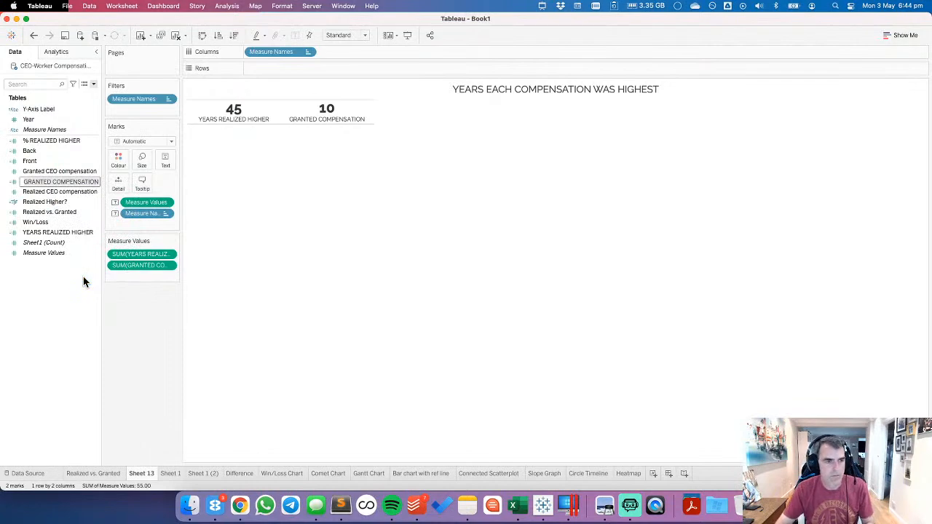
{"action": "left_click", "coordinate": [70, 279]}
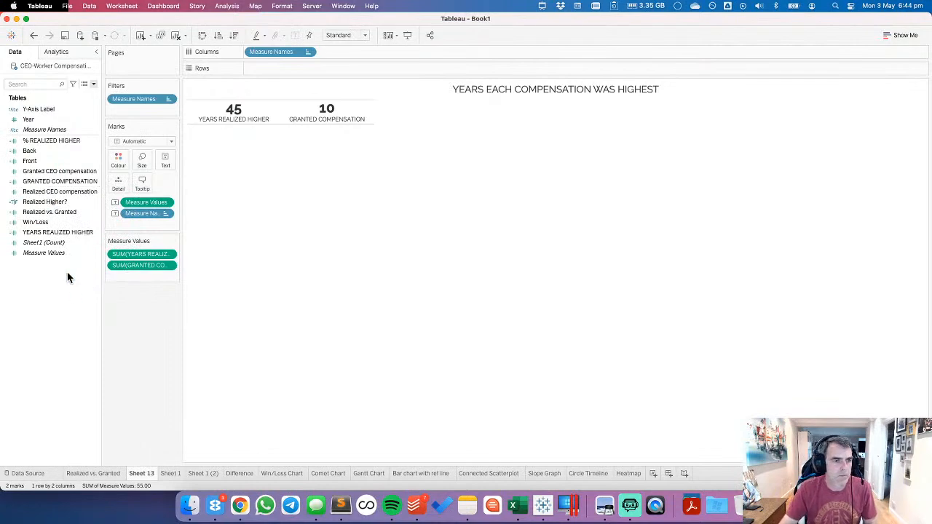
{"action": "right_click", "coordinate": [47, 185]}
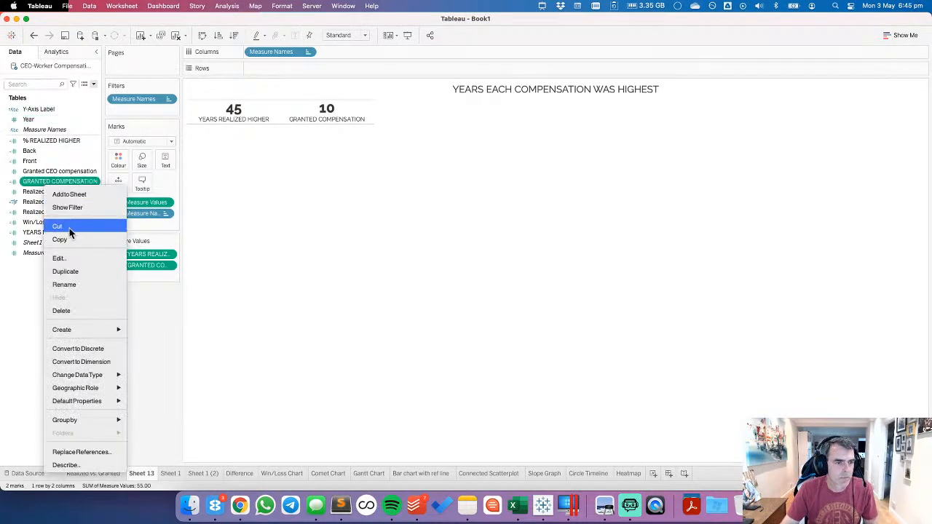
{"action": "left_click", "coordinate": [67, 284]}
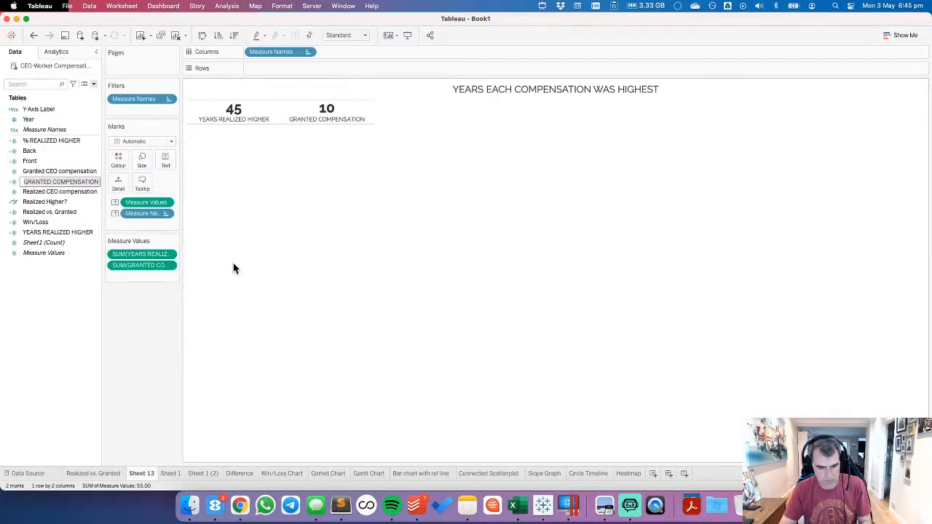
{"action": "type", "text": "YEARS GR"}
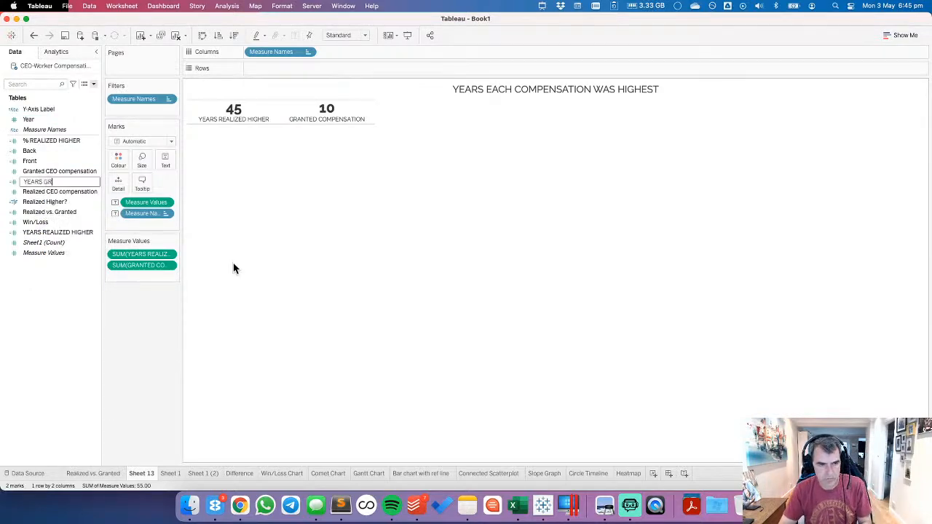
{"action": "type", "text": "ANTED HIGHER"}
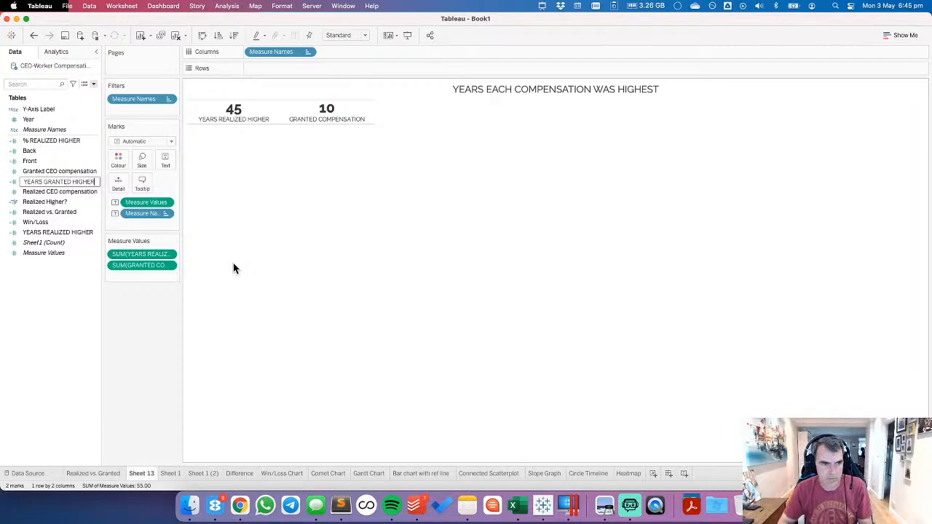
{"action": "key", "text": "Return"}
{"action": "right_click", "coordinate": [43, 129]}
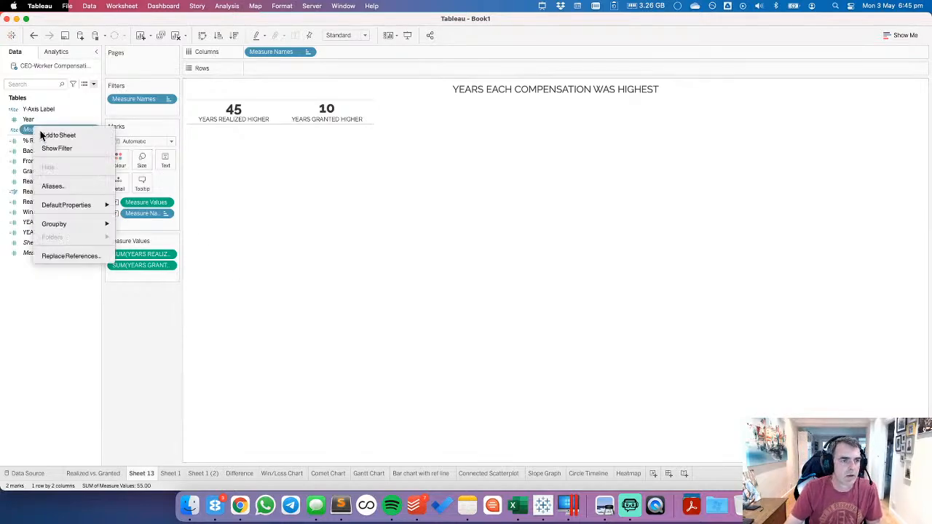
{"action": "left_click", "coordinate": [68, 187]}
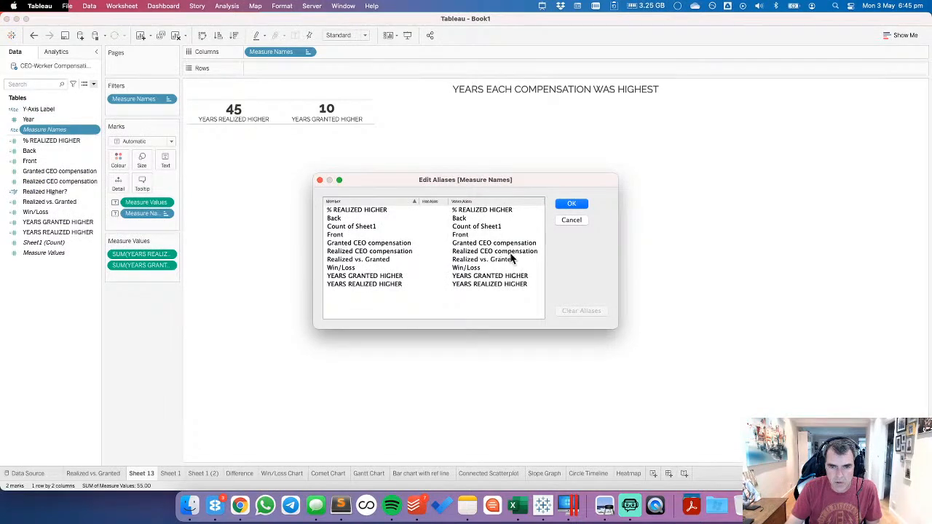
{"action": "left_click", "coordinate": [503, 278]}
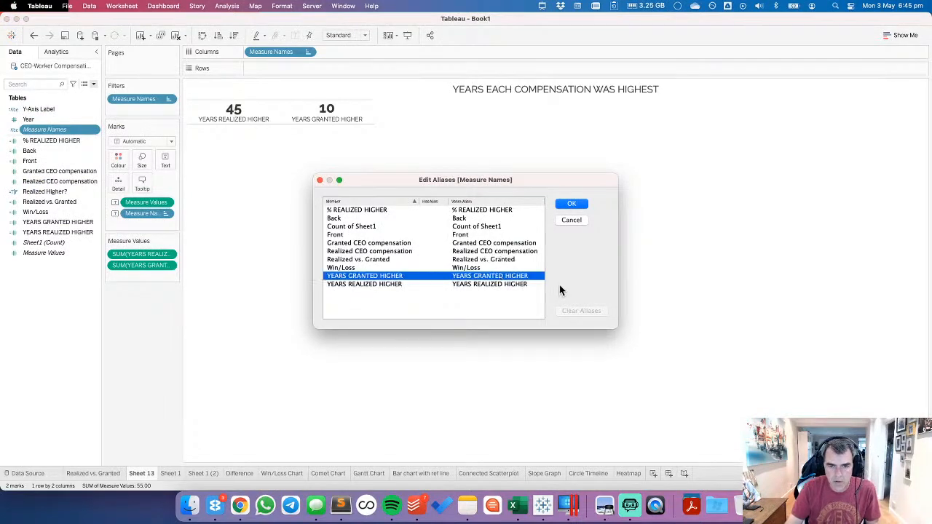
{"action": "left_click", "coordinate": [508, 284]}
{"action": "left_click", "coordinate": [495, 277]}
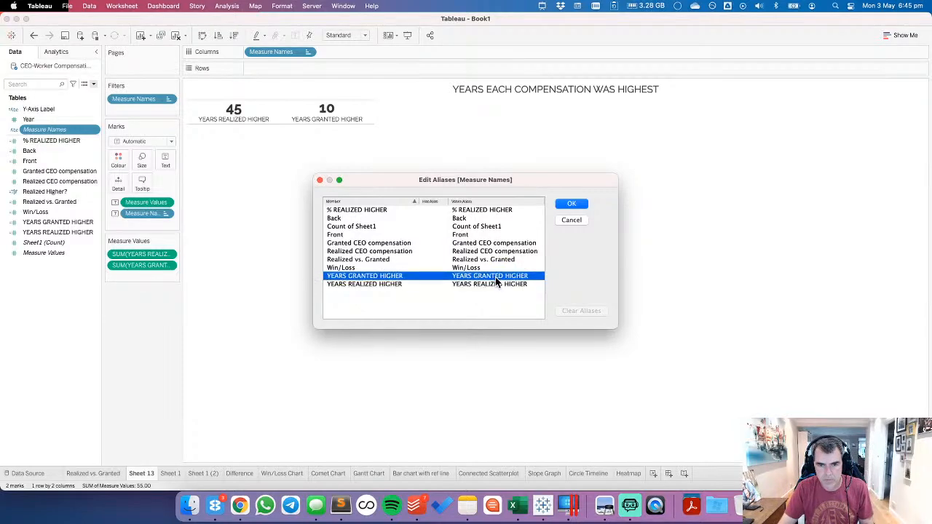
{"action": "left_click", "coordinate": [485, 285]}
{"action": "left_click", "coordinate": [470, 269]}
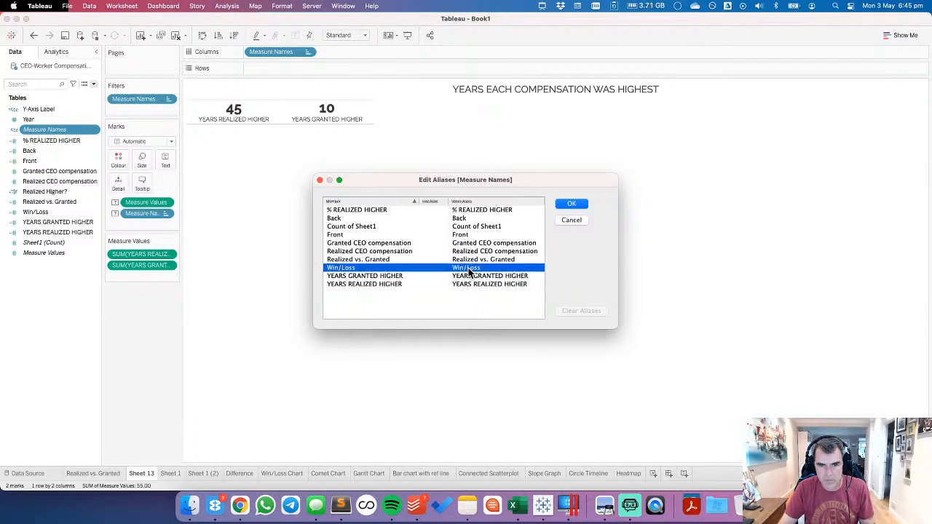
{"action": "left_click", "coordinate": [468, 261]}
{"action": "left_click", "coordinate": [474, 269]}
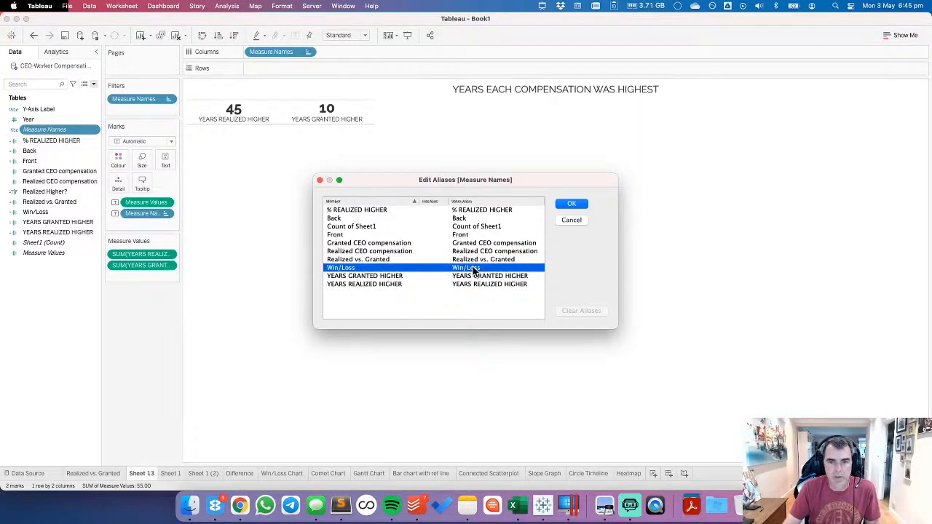
{"action": "left_click", "coordinate": [476, 285]}
{"action": "left_click", "coordinate": [475, 269]}
{"action": "left_click", "coordinate": [474, 278]}
{"action": "left_click", "coordinate": [467, 211]}
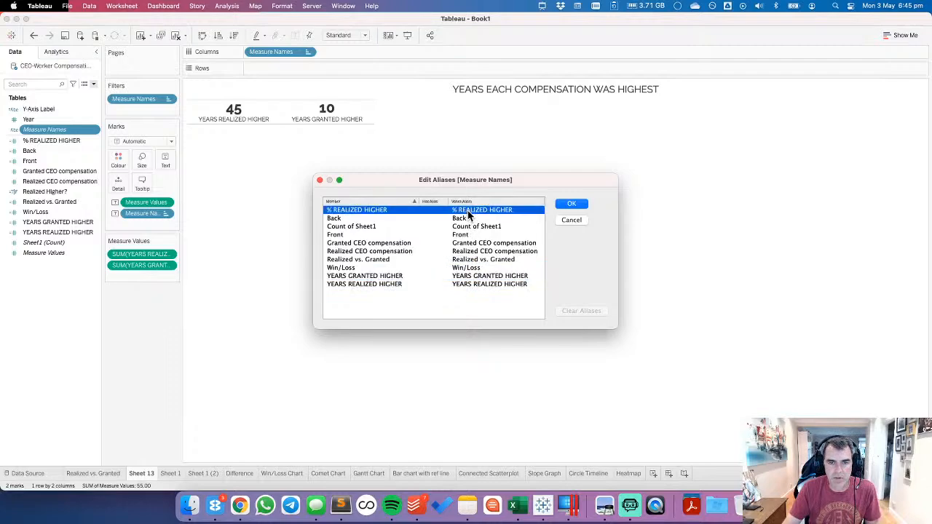
{"action": "key", "text": "Return"}
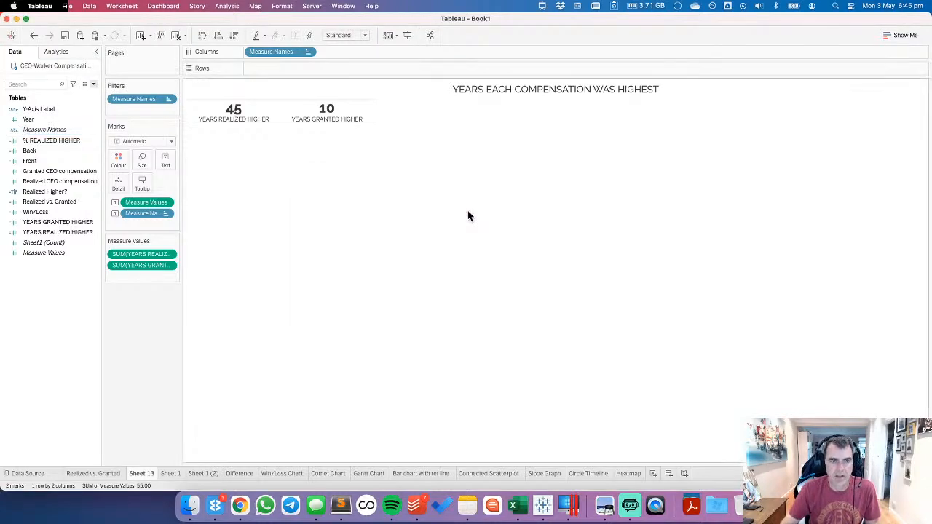
{"action": "right_click", "coordinate": [143, 214]}
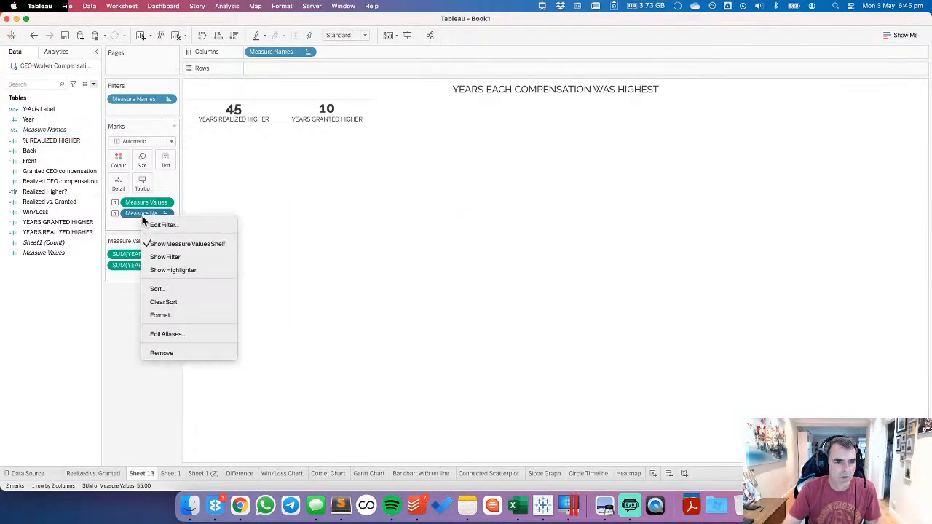
{"action": "left_click", "coordinate": [276, 244]}
Step: In the Measure Names aliases, set the alias of YEARS REALIZED HIGHER to REALIZED
{"action": "right_click", "coordinate": [150, 214]}
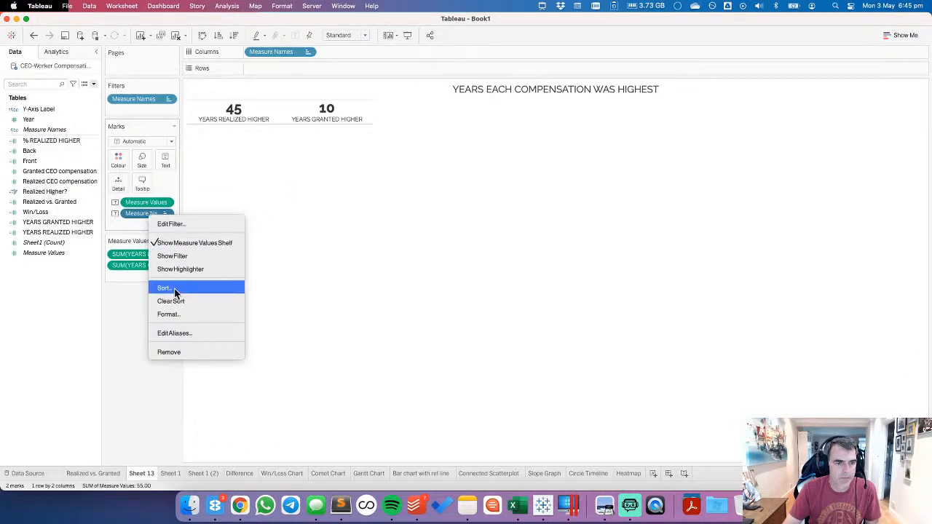
{"action": "left_click", "coordinate": [178, 334]}
{"action": "left_click", "coordinate": [464, 276]}
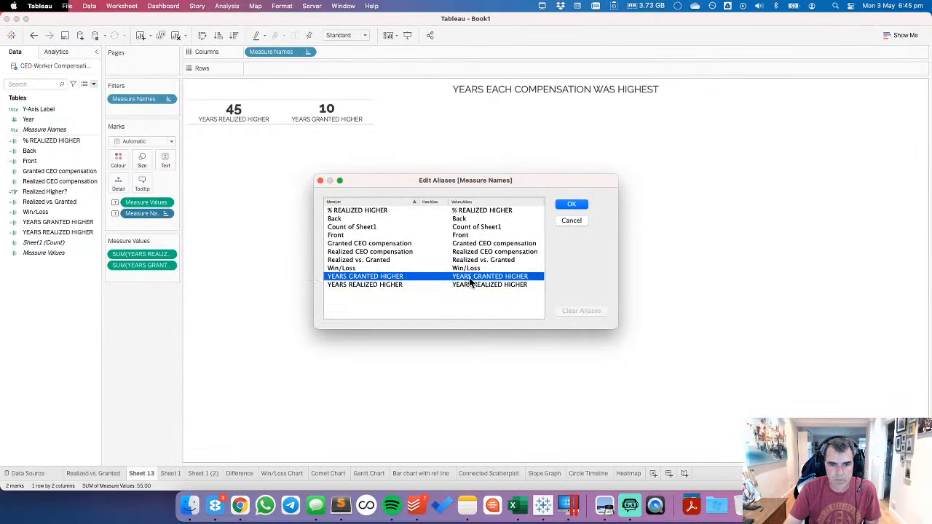
{"action": "left_click", "coordinate": [469, 285]}
{"action": "left_click", "coordinate": [469, 284]}
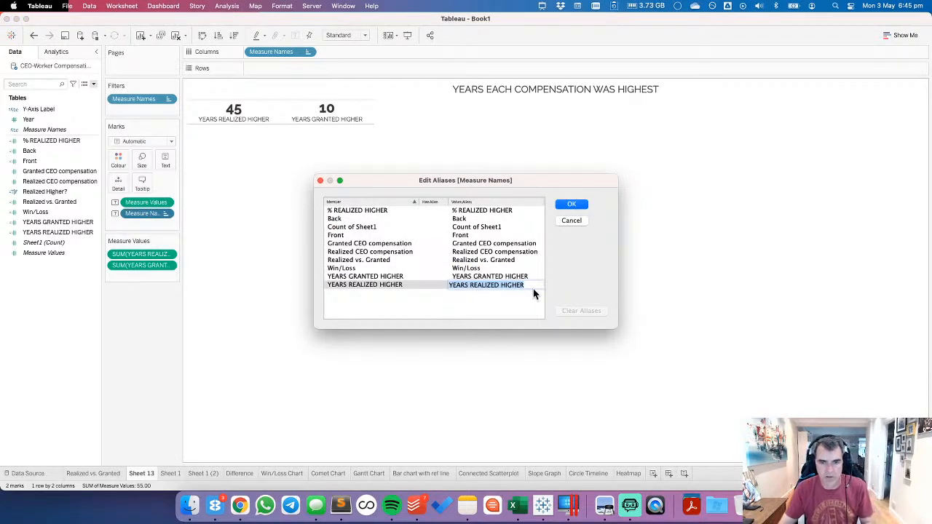
{"action": "type", "text": "REA"}
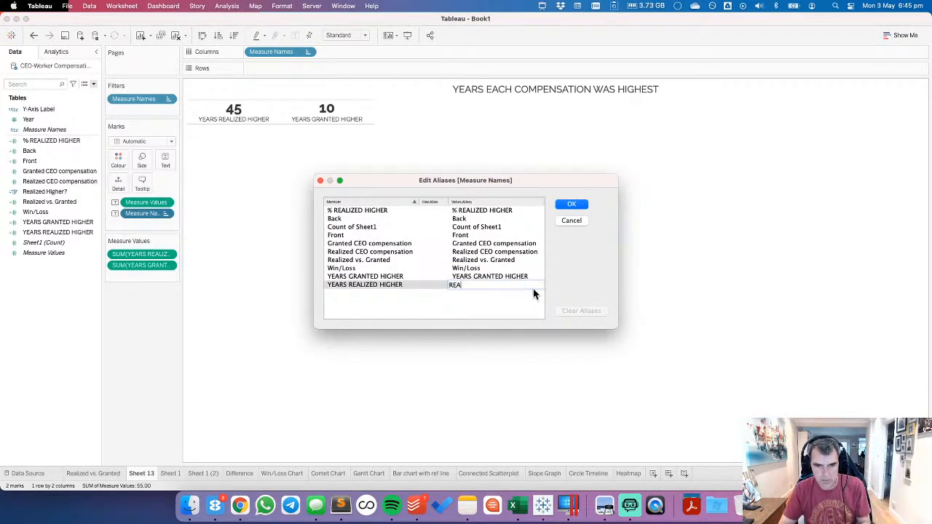
{"action": "type", "text": "L"}
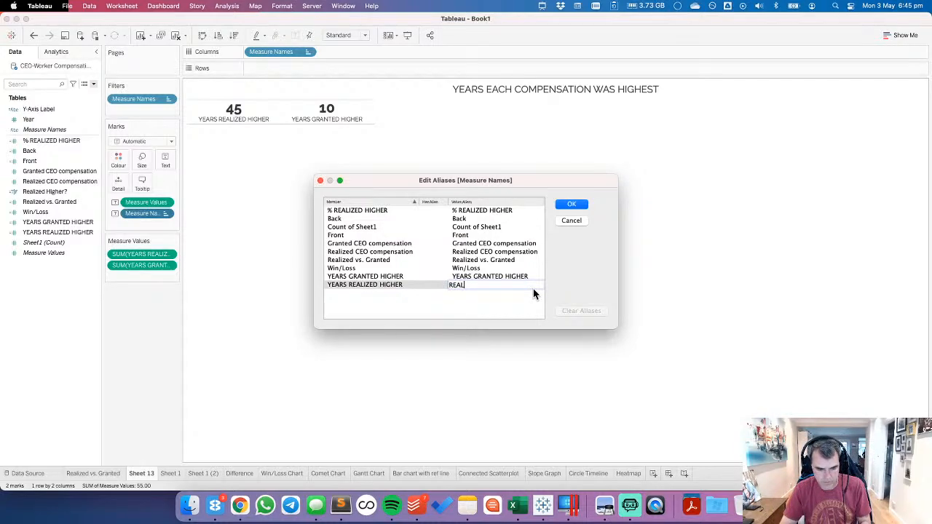
{"action": "type", "text": "IZED"}
Step: Set the alias of YEARS GRANTED HIGHER to GRANTED and accept the alias changes
{"action": "key", "text": "shift+Tab"}
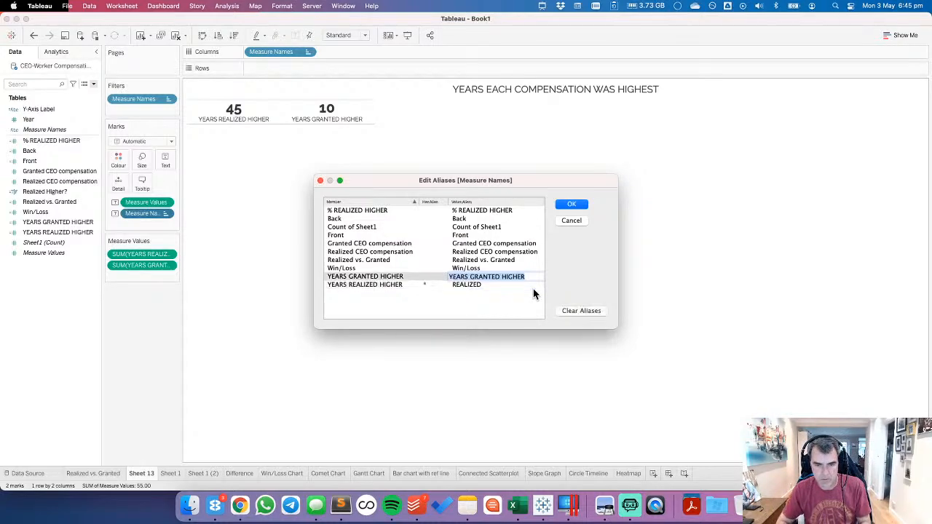
{"action": "type", "text": "GRANTED"}
{"action": "key", "text": "Tab"}
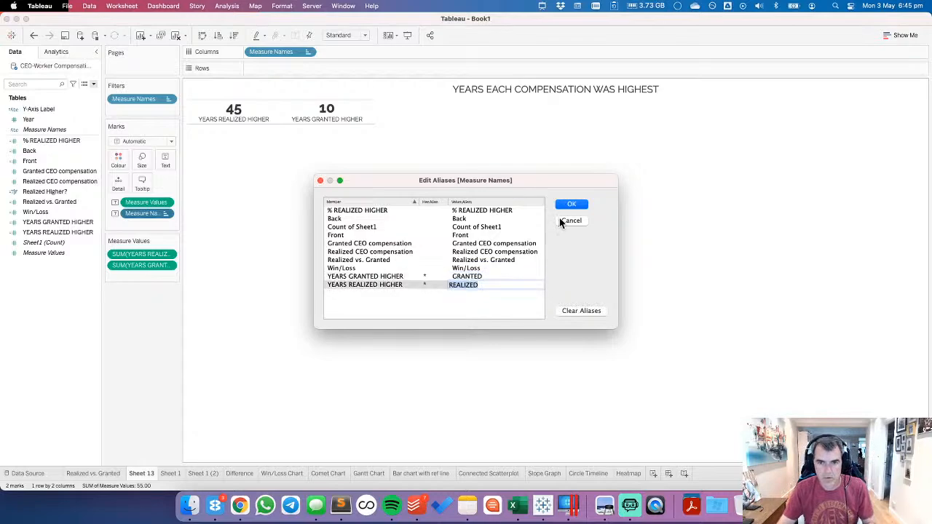
{"action": "key", "text": "Return"}
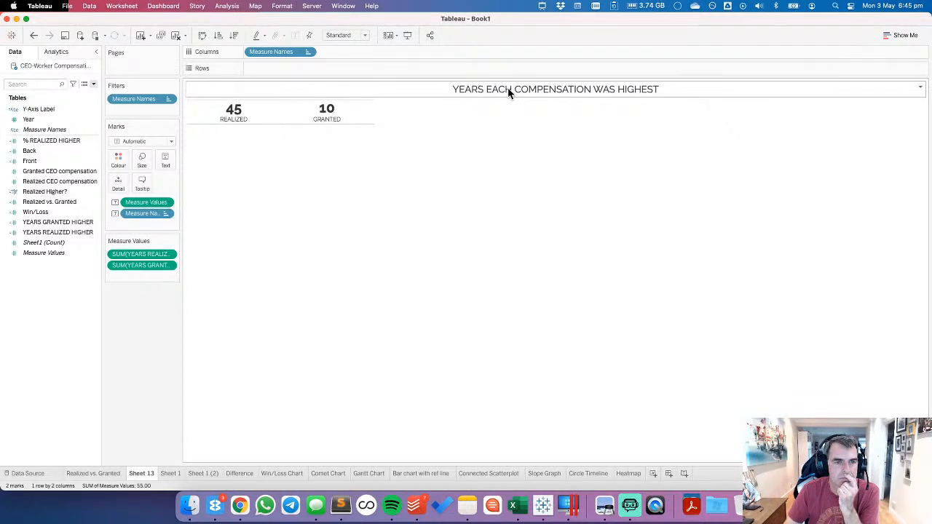
Step: Add the word YEARS in size 9 after Measure Values on the first line of the text label
{"action": "left_click", "coordinate": [166, 168]}
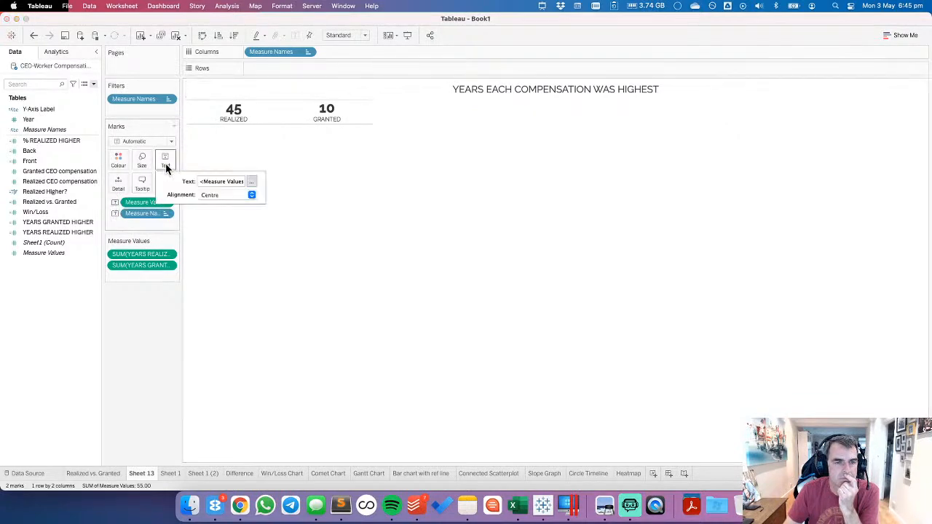
{"action": "left_click", "coordinate": [250, 185]}
{"action": "double_click", "coordinate": [441, 214]}
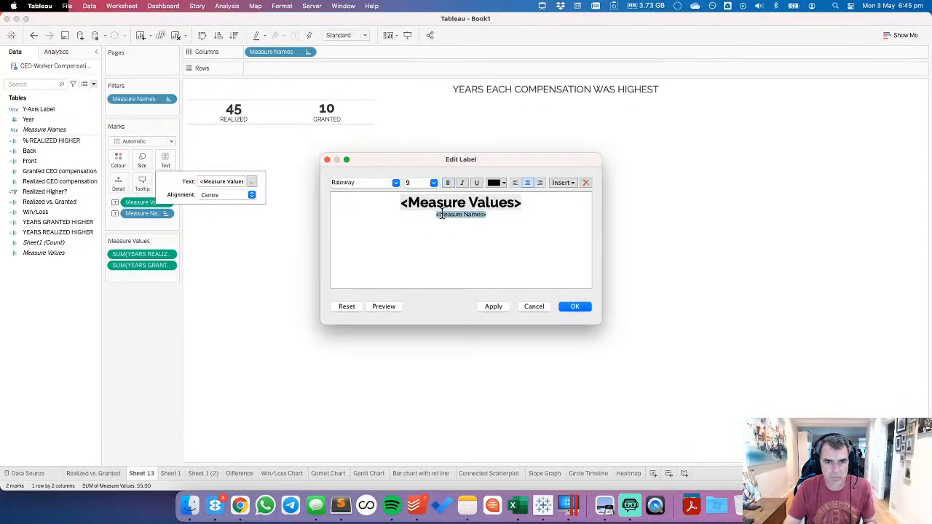
{"action": "left_click", "coordinate": [555, 209]}
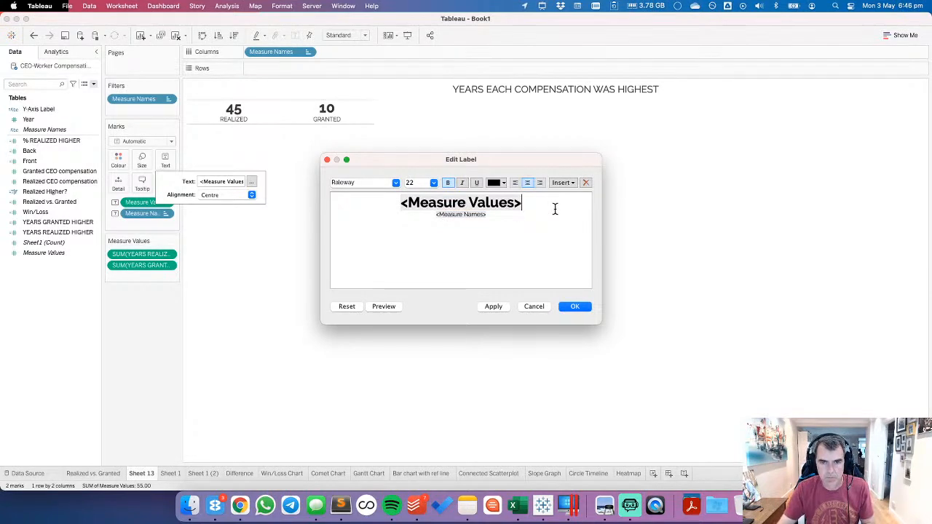
{"action": "key", "text": "super+v"}
{"action": "double_click", "coordinate": [503, 205]}
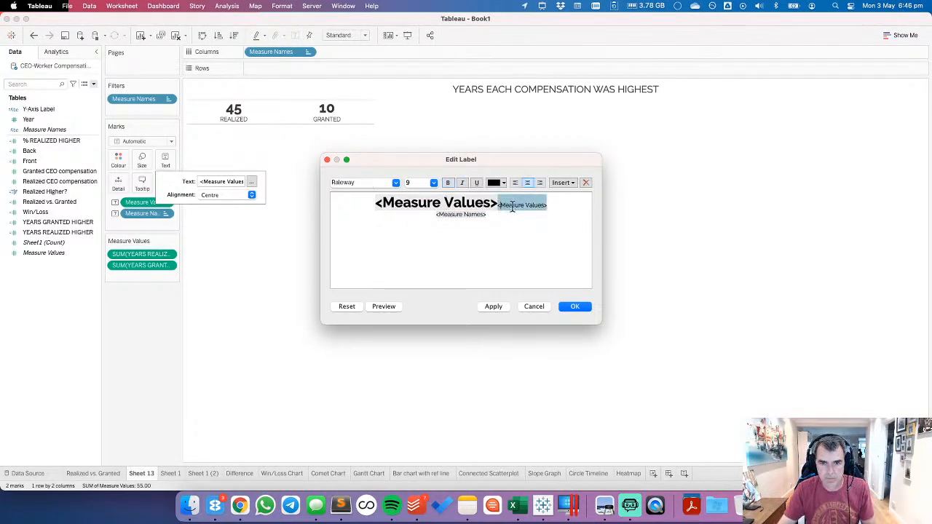
{"action": "type", "text": "YEARS"}
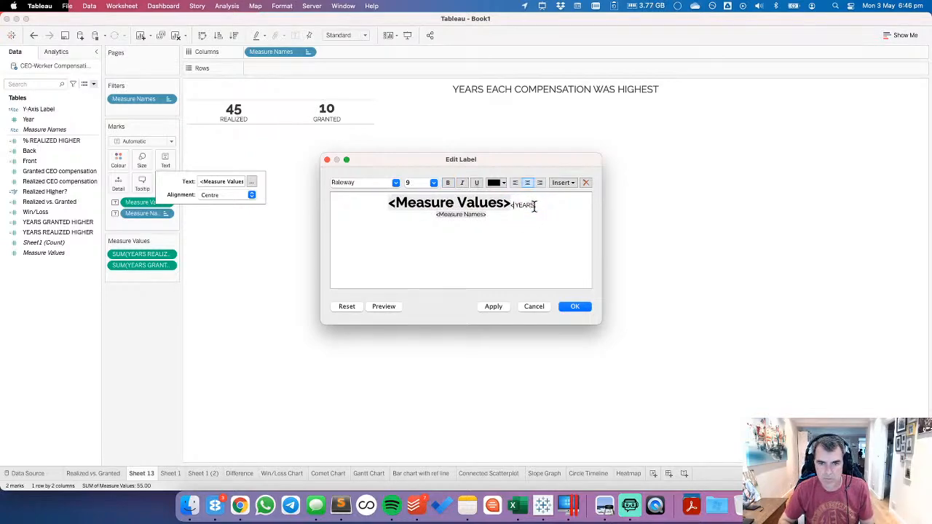
{"action": "key", "text": "alt+Left"}
{"action": "key", "text": "BackSpace"}
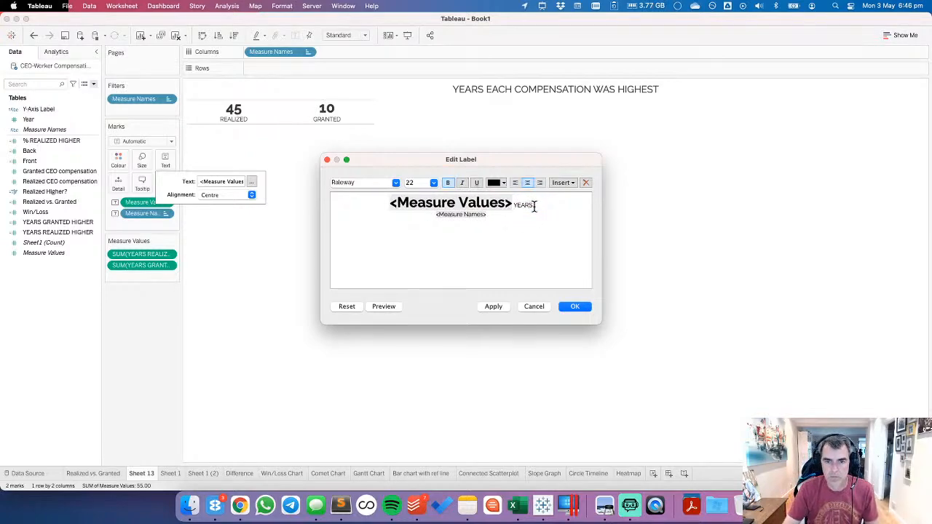
{"action": "left_click", "coordinate": [571, 306]}
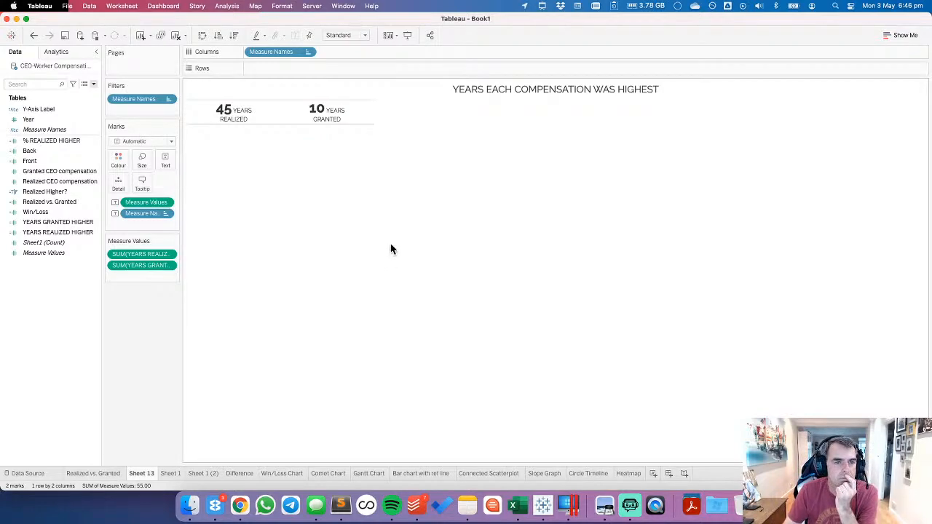
Step: Set the font size of Measure Values in the text label to 26
{"action": "left_click", "coordinate": [165, 160]}
{"action": "left_click", "coordinate": [251, 182]}
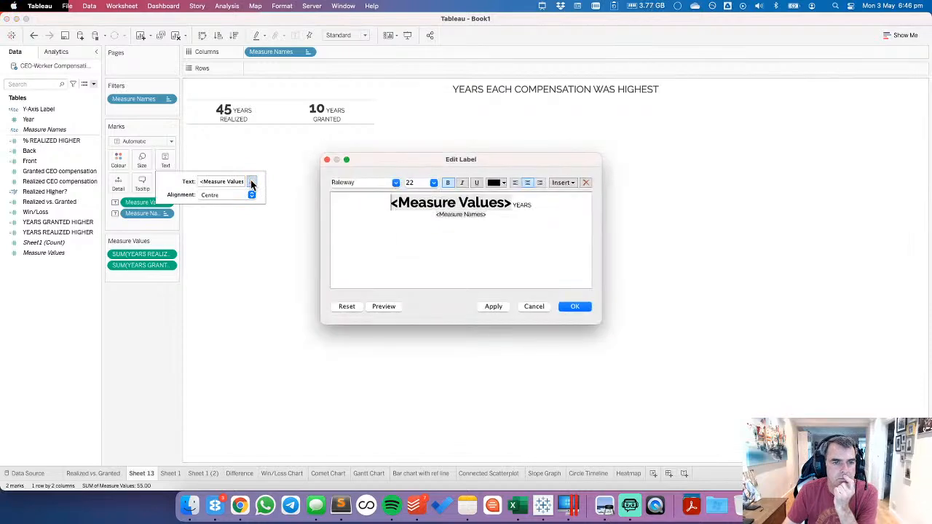
{"action": "double_click", "coordinate": [437, 203]}
{"action": "left_click", "coordinate": [433, 182]}
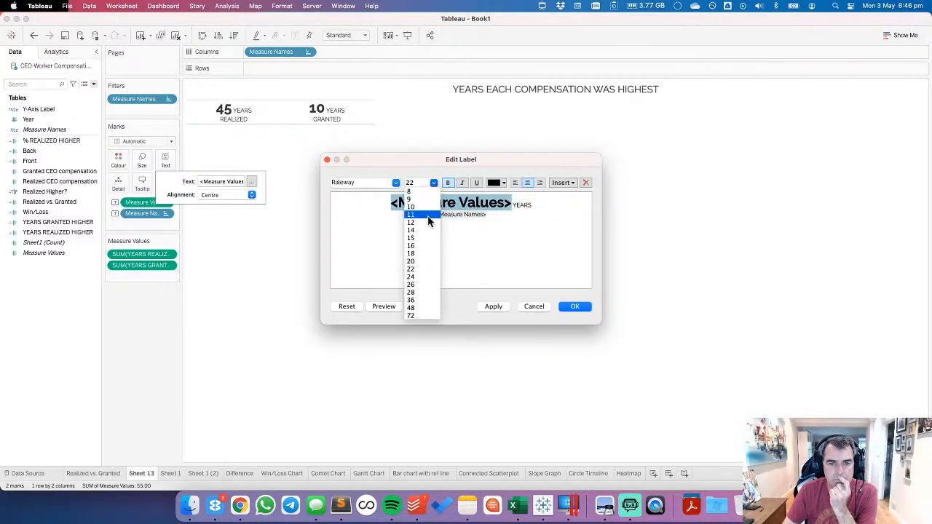
{"action": "left_click", "coordinate": [427, 284]}
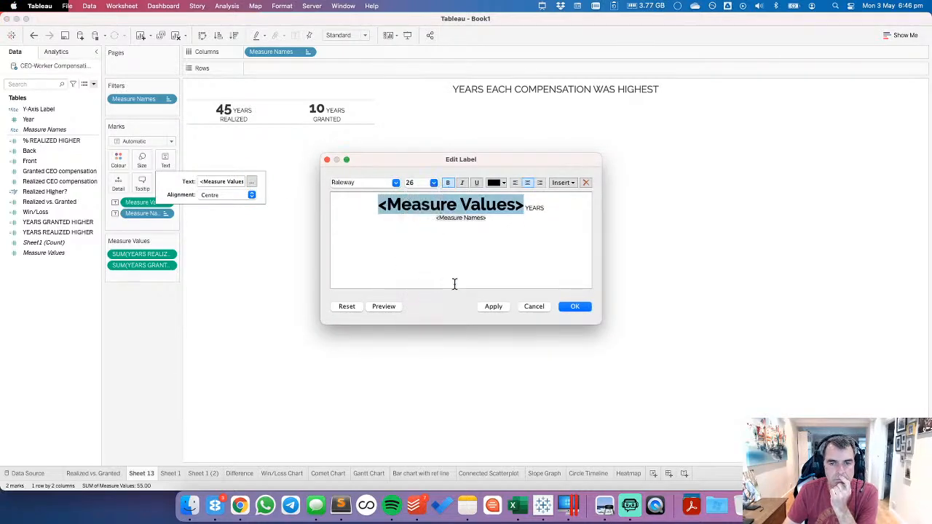
Step: Set the font size of Measure Names in the label to 12 and accept the label changes
{"action": "double_click", "coordinate": [468, 218]}
{"action": "left_click", "coordinate": [434, 183]}
{"action": "left_click", "coordinate": [429, 222]}
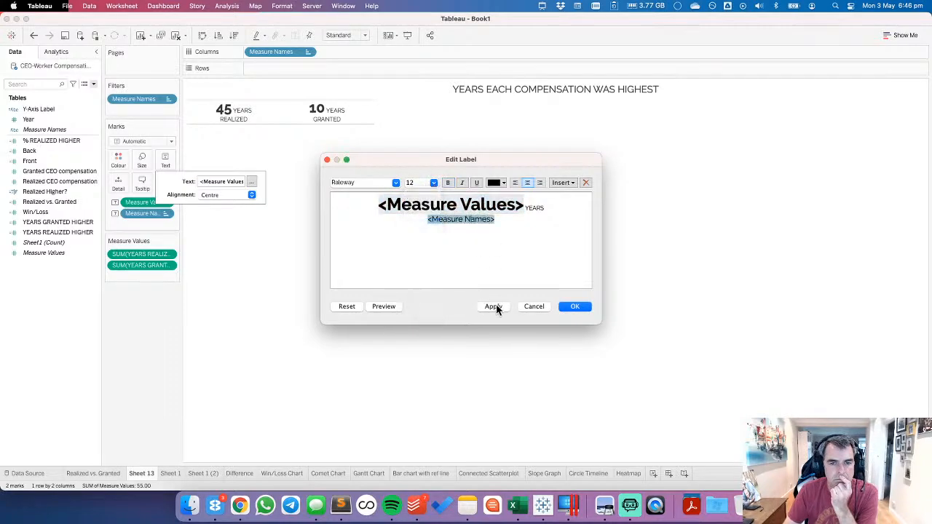
{"action": "left_click", "coordinate": [494, 306]}
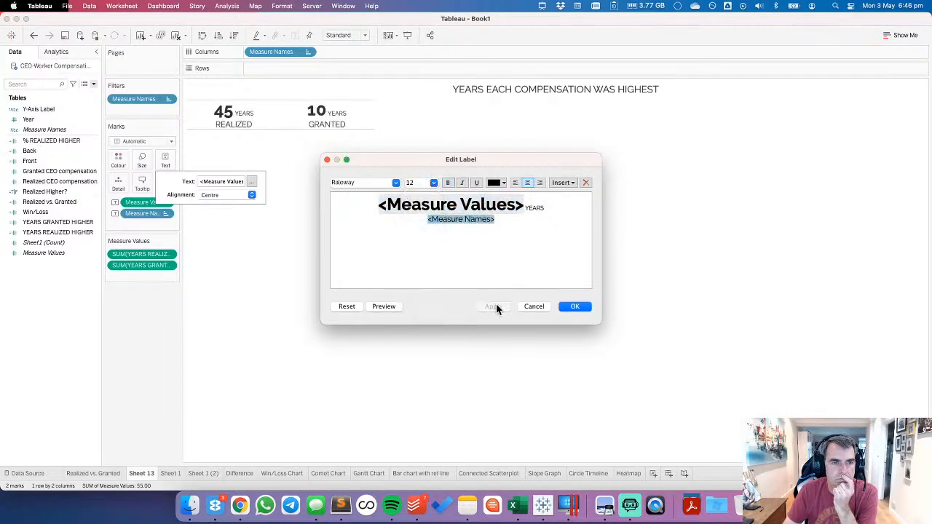
{"action": "left_click", "coordinate": [575, 308]}
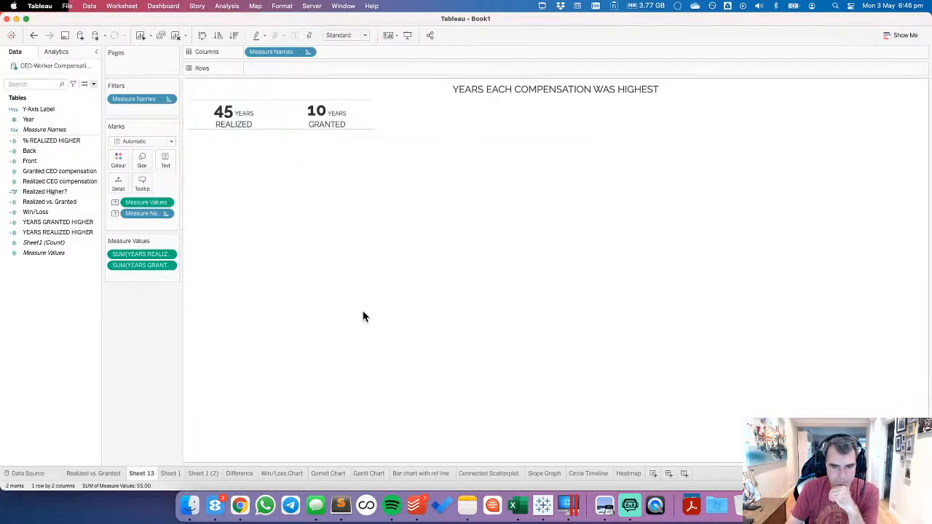
Step: Rename the worksheet Sheet 13 as YEARS COUNT
{"action": "left_click", "coordinate": [117, 474]}
{"action": "left_click", "coordinate": [145, 475]}
{"action": "double_click", "coordinate": [146, 475]}
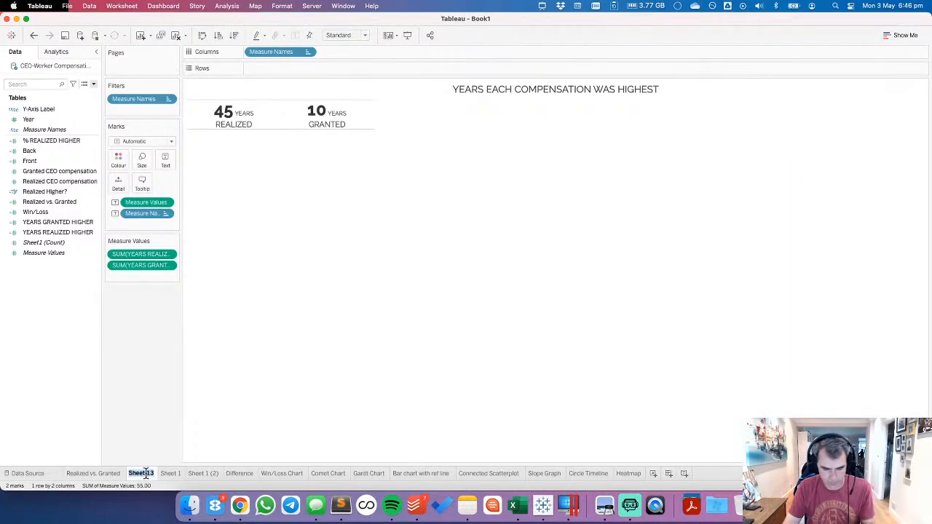
{"action": "type", "text": "BANS"}
{"action": "key", "text": "BackSpace"}
{"action": "key", "text": "BackSpace"}
{"action": "key", "text": "BackSpace"}
{"action": "key", "text": "BackSpace"}
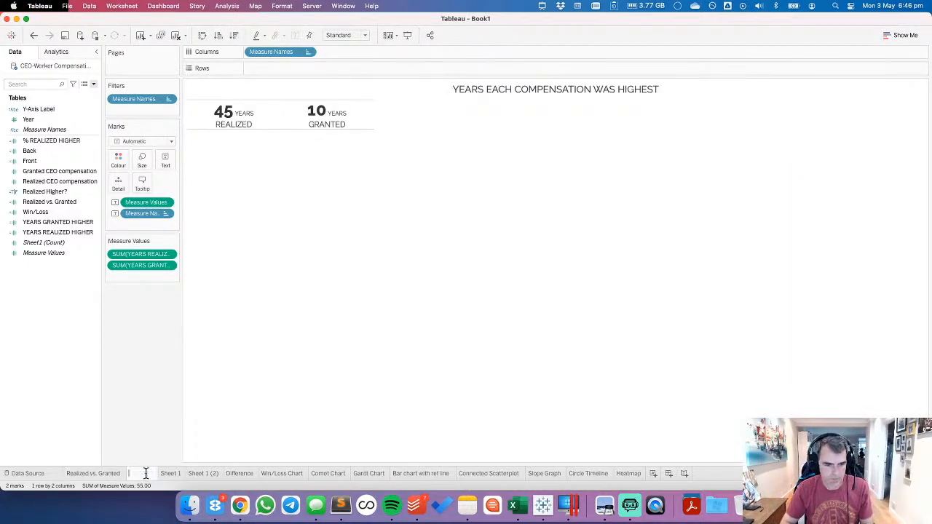
{"action": "type", "text": "YERS"}
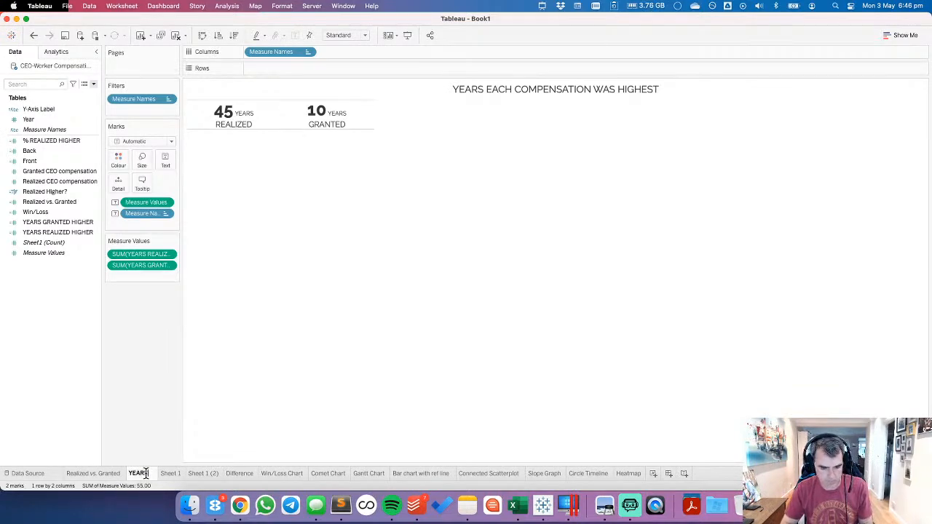
{"action": "type", "text": "COUNT"}
{"action": "key", "text": "Return"}
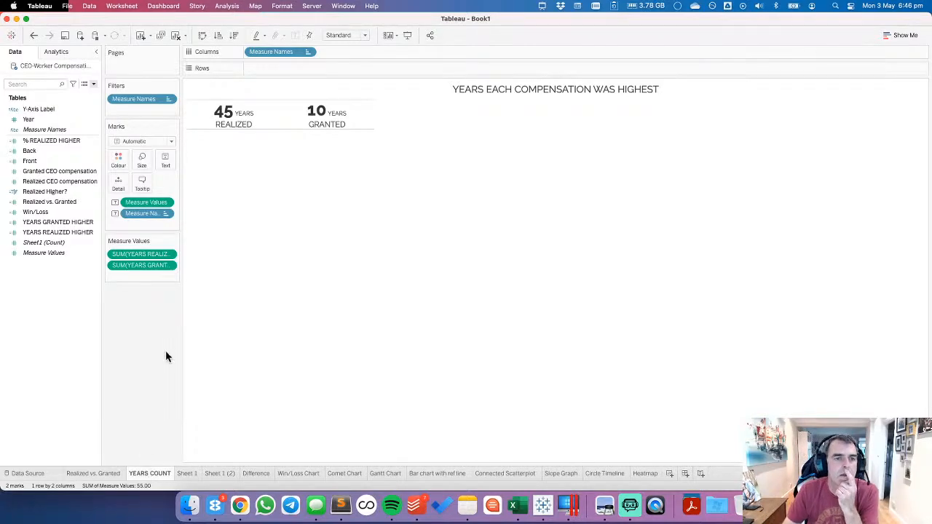
{"action": "left_click", "coordinate": [189, 473]}
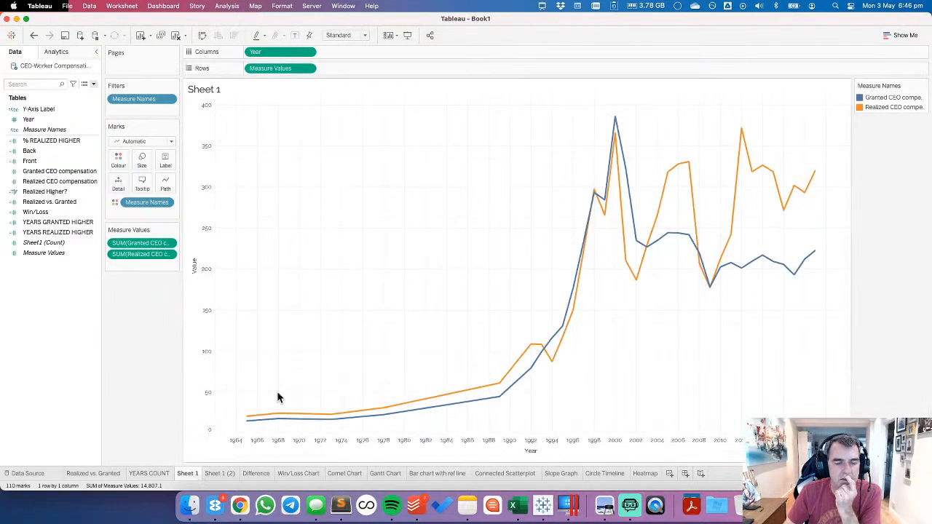
{"action": "left_click", "coordinate": [135, 473]}
{"action": "left_click", "coordinate": [102, 474]}
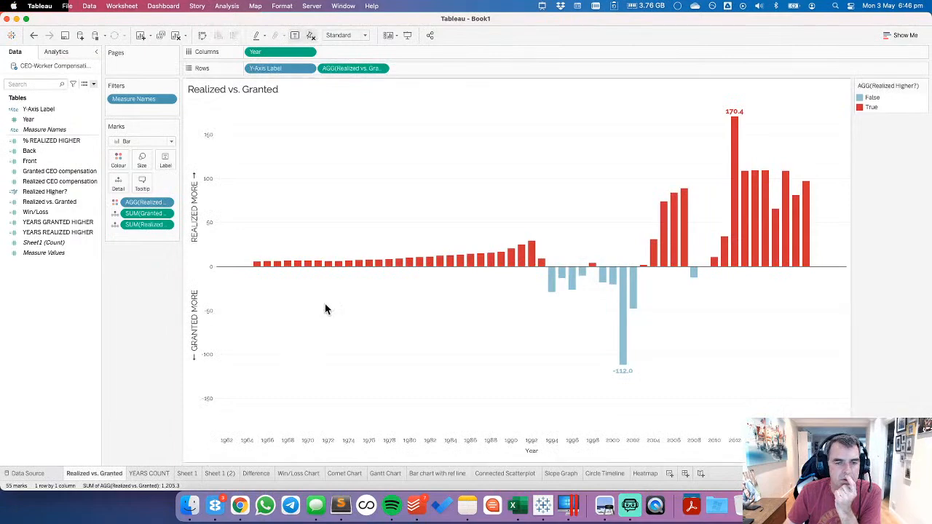
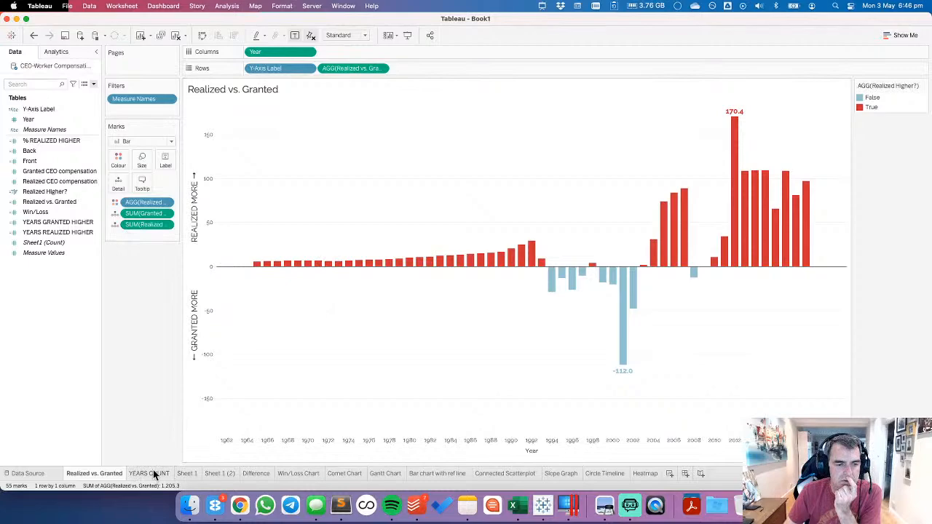
{"action": "left_click", "coordinate": [153, 474]}
{"action": "left_click", "coordinate": [114, 475]}
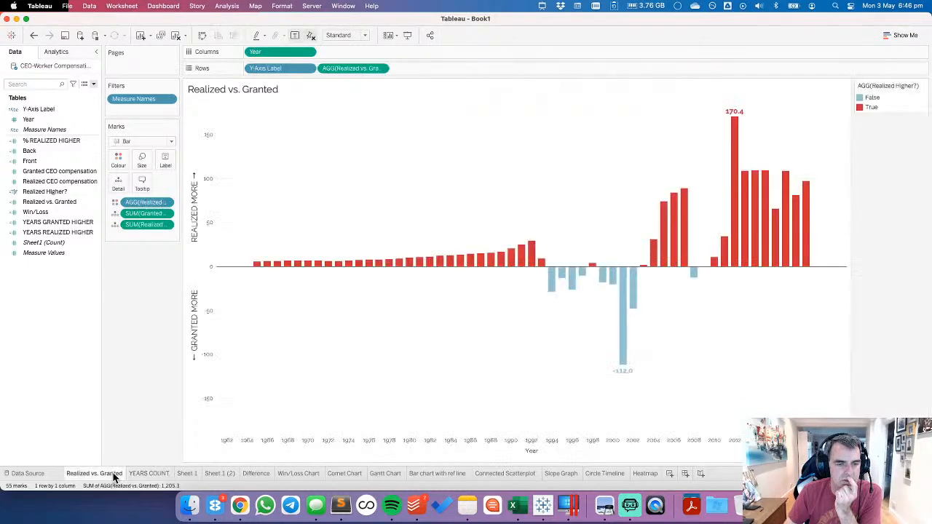
Step: Create a new worksheet after YEARS COUNT and place the Realized Higher? field on Rows
{"action": "left_click", "coordinate": [145, 472]}
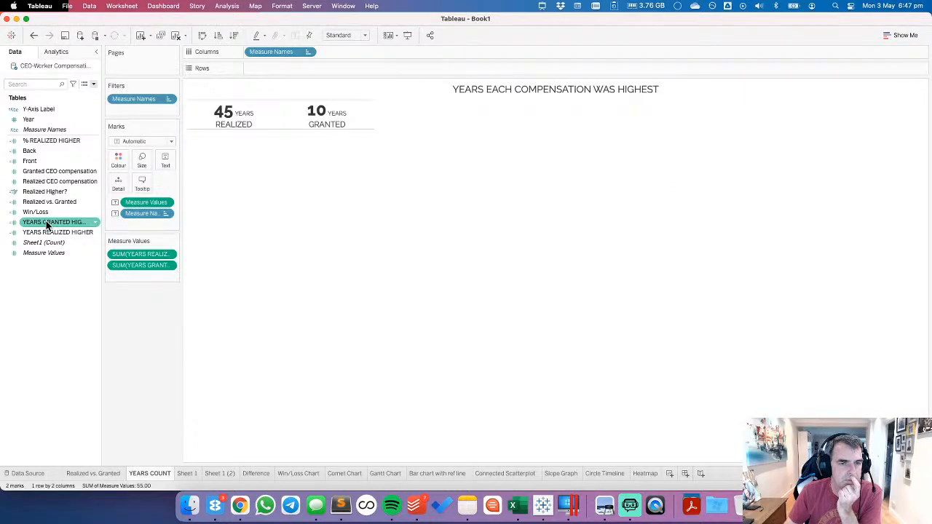
{"action": "right_click", "coordinate": [167, 475]}
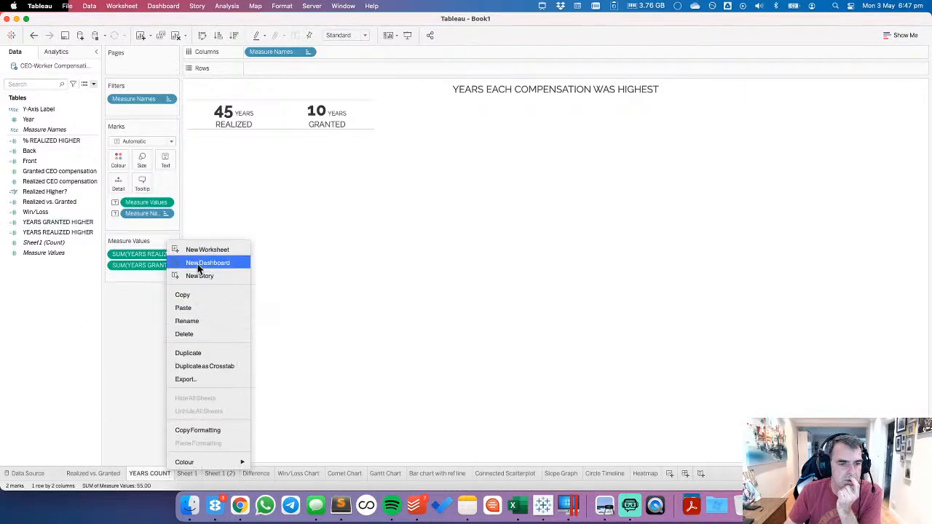
{"action": "left_click", "coordinate": [113, 186]}
{"action": "left_click", "coordinate": [48, 213]}
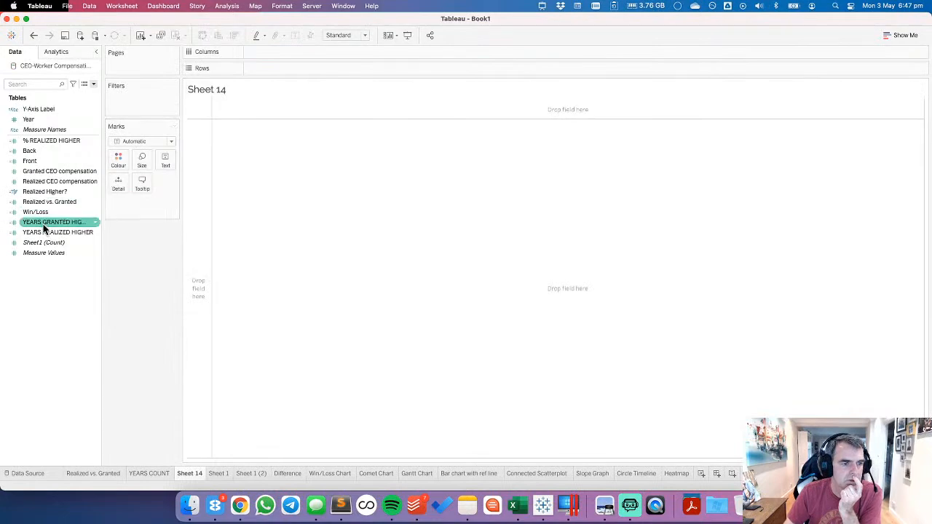
{"action": "left_click", "coordinate": [48, 232]}
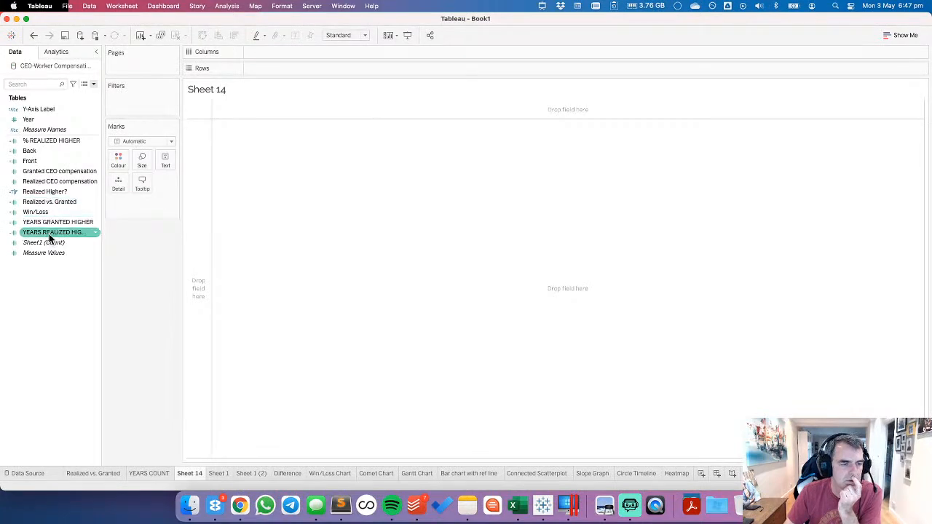
{"action": "left_click", "coordinate": [46, 202]}
{"action": "left_click", "coordinate": [43, 192]}
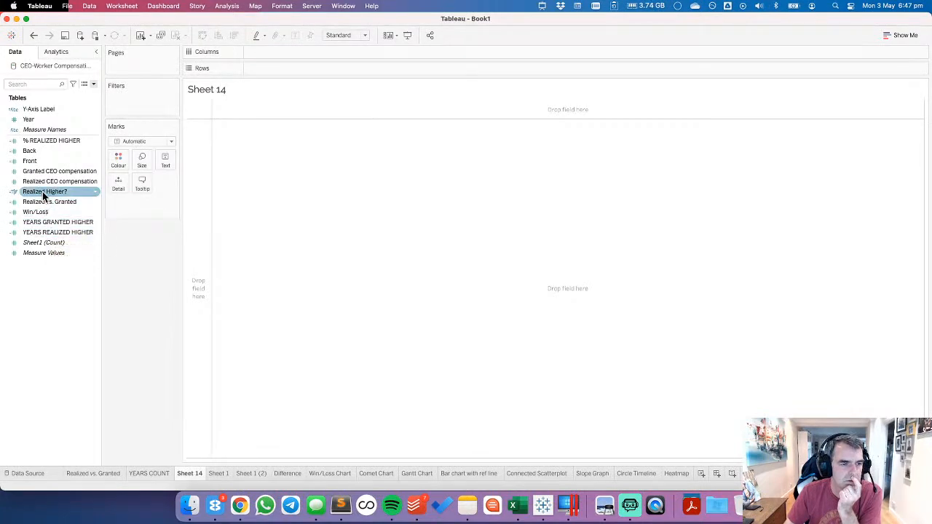
{"action": "left_click_drag", "start_coordinate": [44, 193], "coordinate": [200, 182]}
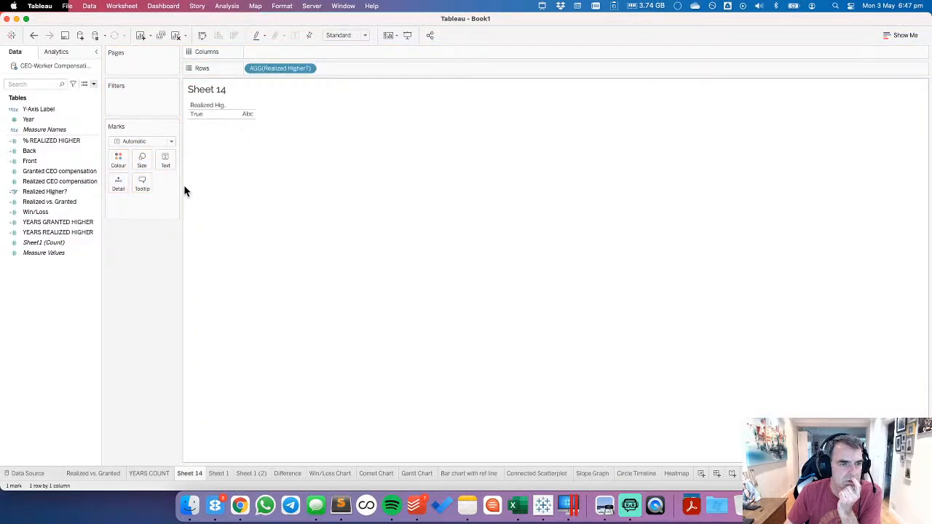
{"action": "left_click", "coordinate": [67, 193]}
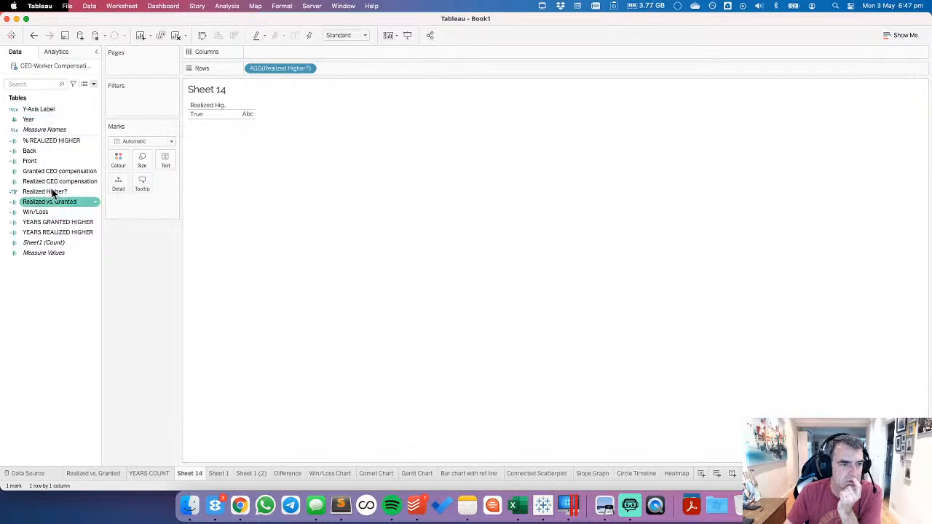
Step: Try adding Year to Columns and Realized vs. Granted as the mark label, and undo both additions
{"action": "left_click_drag", "start_coordinate": [49, 121], "coordinate": [288, 52]}
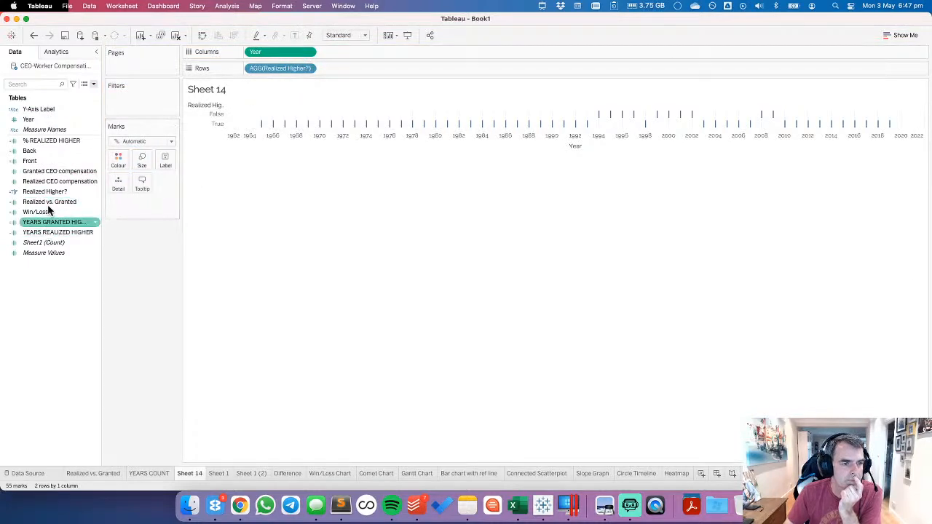
{"action": "left_click_drag", "start_coordinate": [49, 205], "coordinate": [166, 168]}
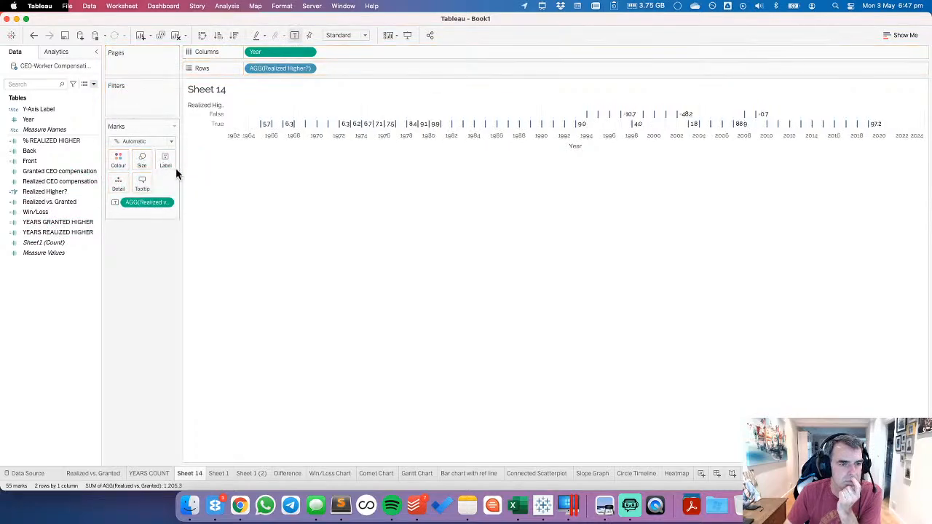
{"action": "left_click", "coordinate": [166, 203]}
{"action": "mouse_move", "coordinate": [180, 351]}
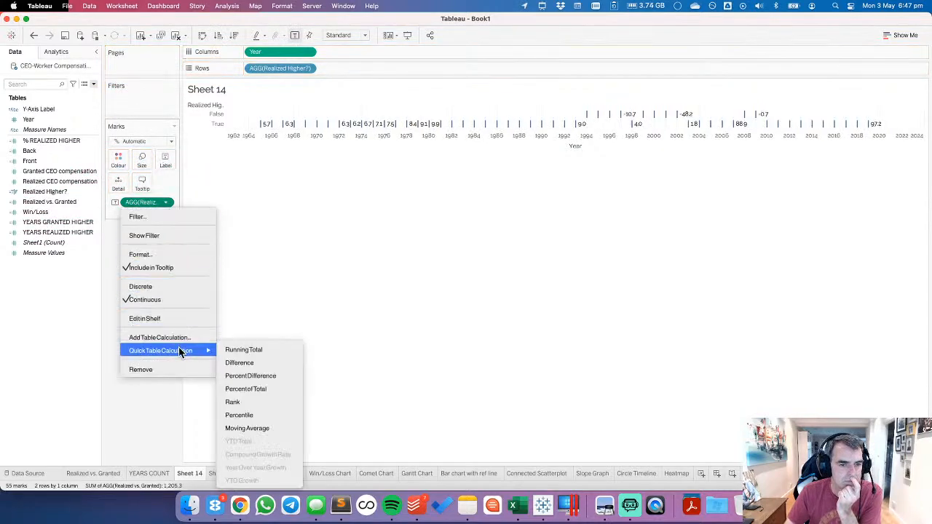
{"action": "left_click", "coordinate": [146, 202]}
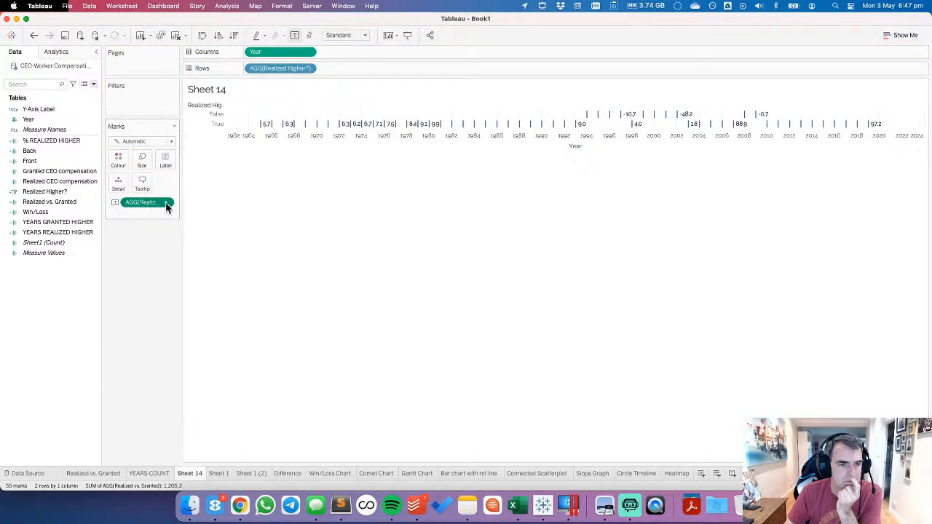
{"action": "left_click", "coordinate": [165, 202]}
{"action": "left_click", "coordinate": [260, 195]}
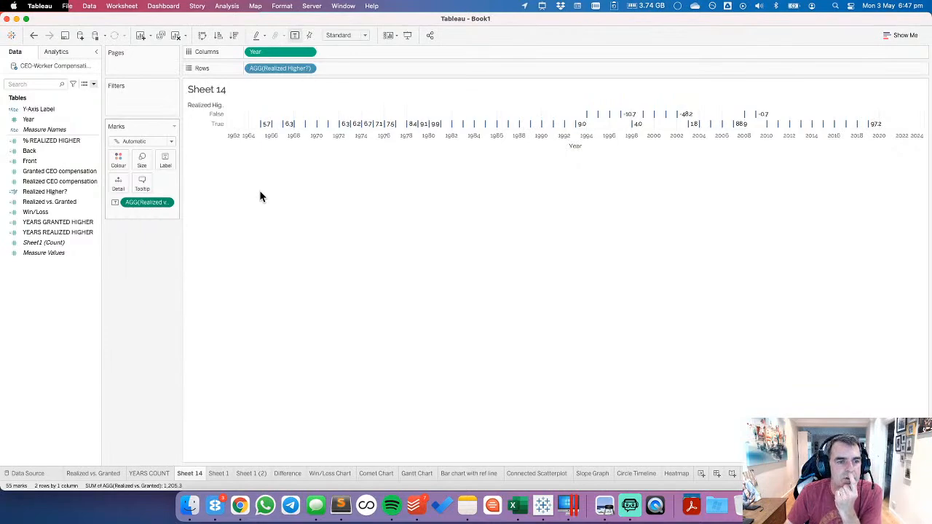
{"action": "mouse_move", "coordinate": [388, 129]}
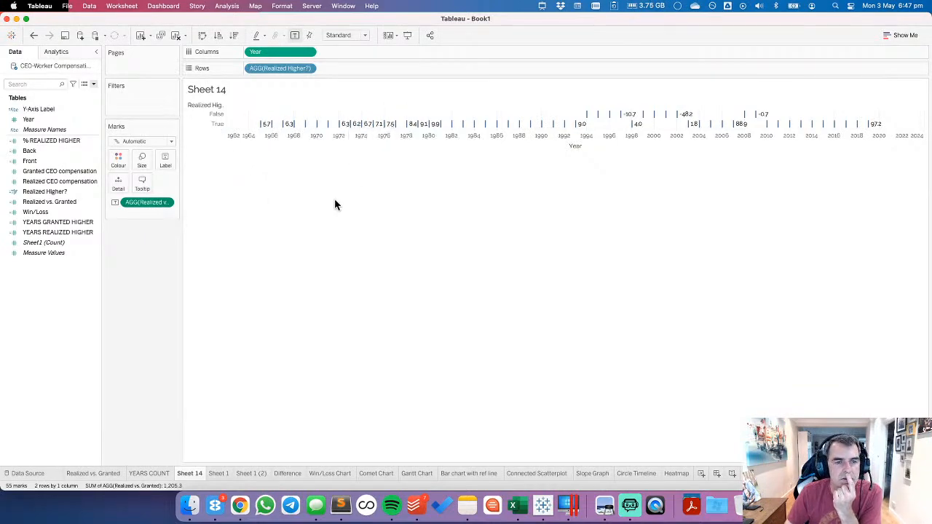
{"action": "left_click", "coordinate": [34, 36]}
{"action": "left_click", "coordinate": [34, 37]}
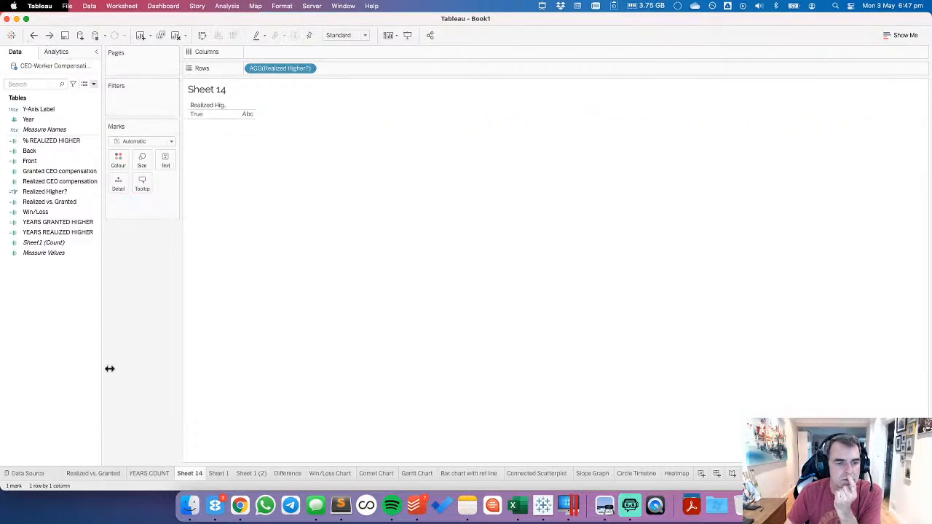
Step: Return to the Realized vs. Granted worksheet
{"action": "left_click", "coordinate": [147, 473]}
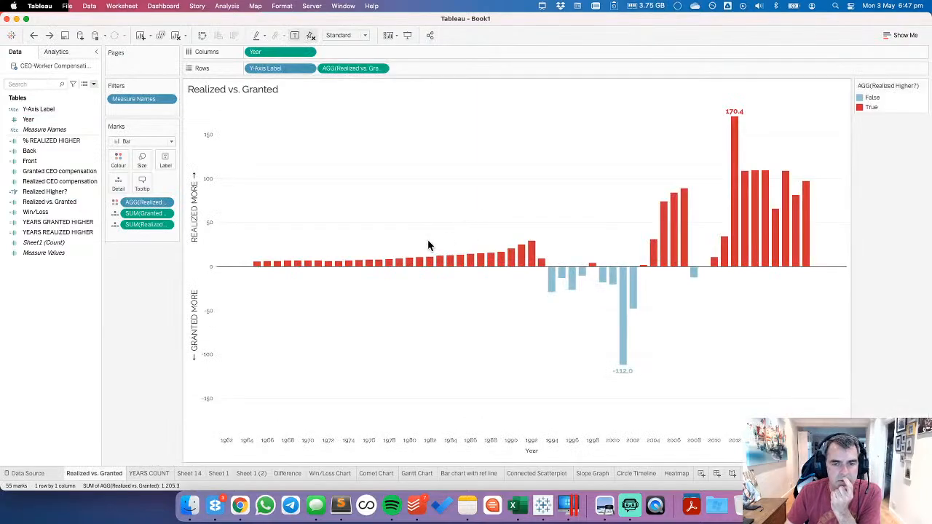
{"action": "left_click_drag", "start_coordinate": [236, 129], "coordinate": [807, 270]}
{"action": "left_click", "coordinate": [554, 175]}
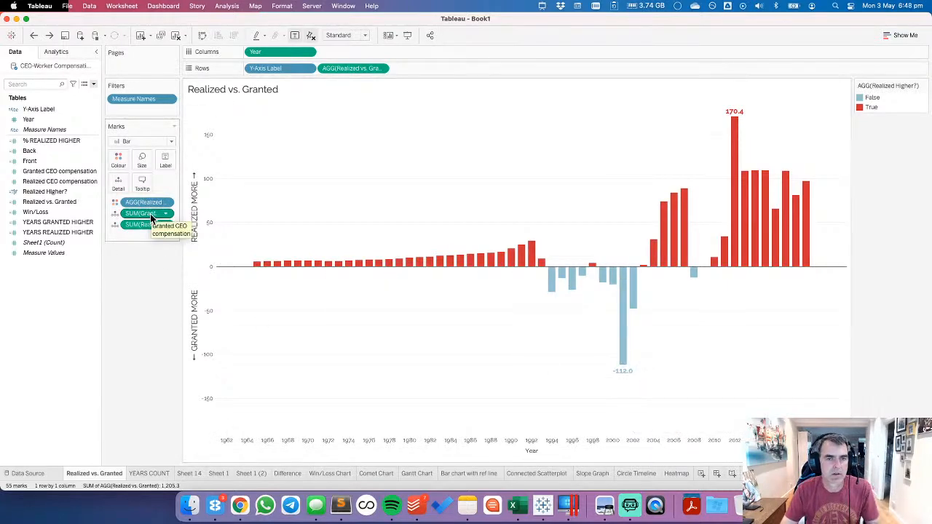
{"action": "right_click", "coordinate": [356, 68]}
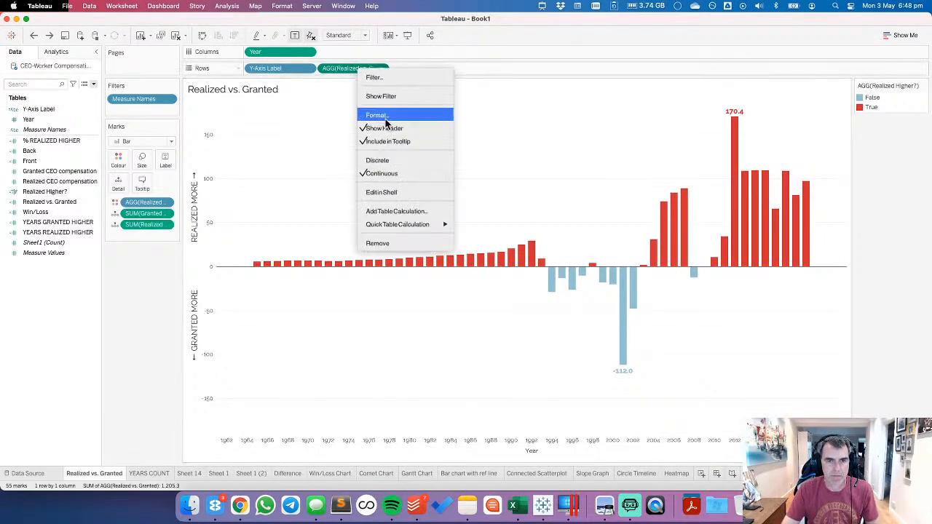
{"action": "left_click", "coordinate": [58, 249]}
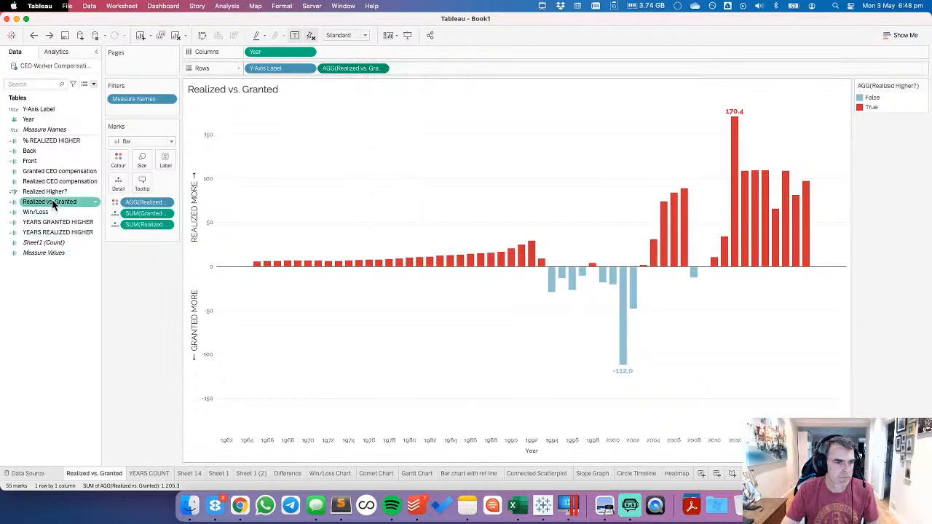
Step: Set the default number format of the Realized vs. Granted field to the custom format #,##0.0;#,##0.0
{"action": "right_click", "coordinate": [52, 205]}
{"action": "mouse_move", "coordinate": [120, 403]}
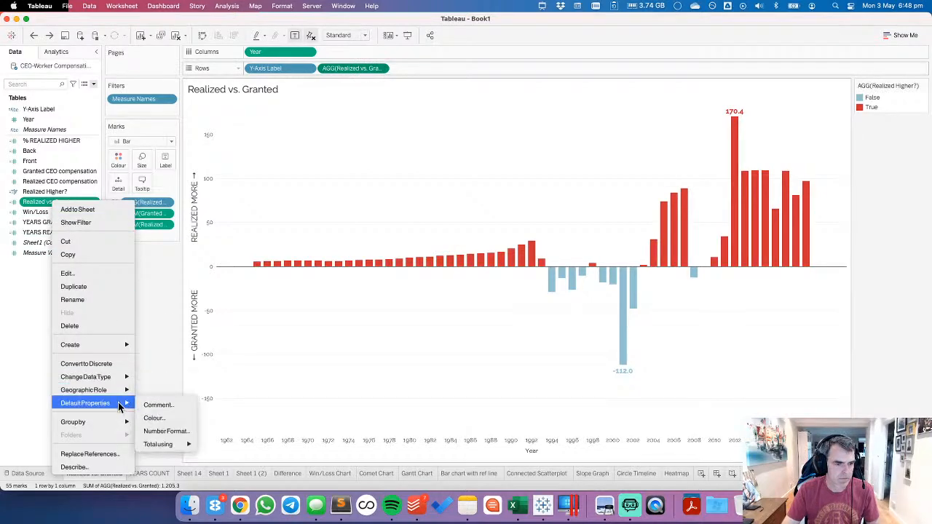
{"action": "left_click", "coordinate": [166, 431]}
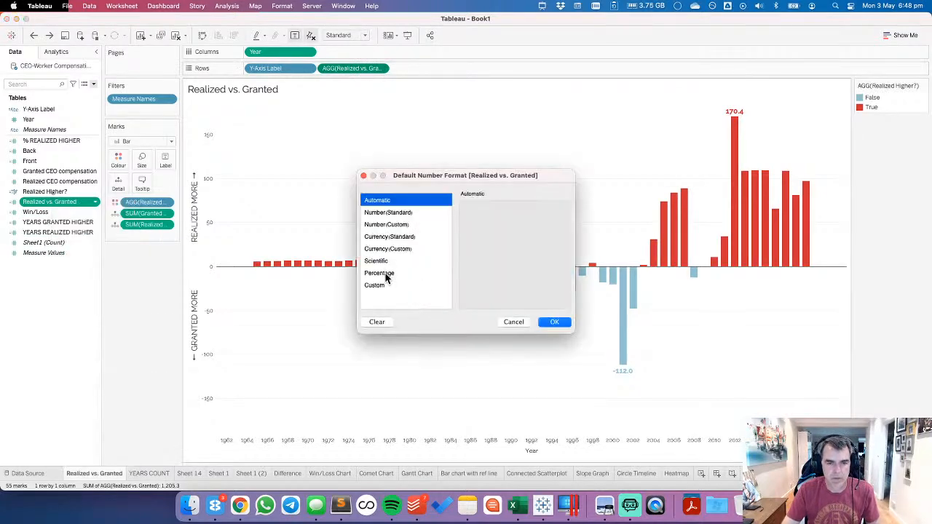
{"action": "left_click", "coordinate": [384, 224]}
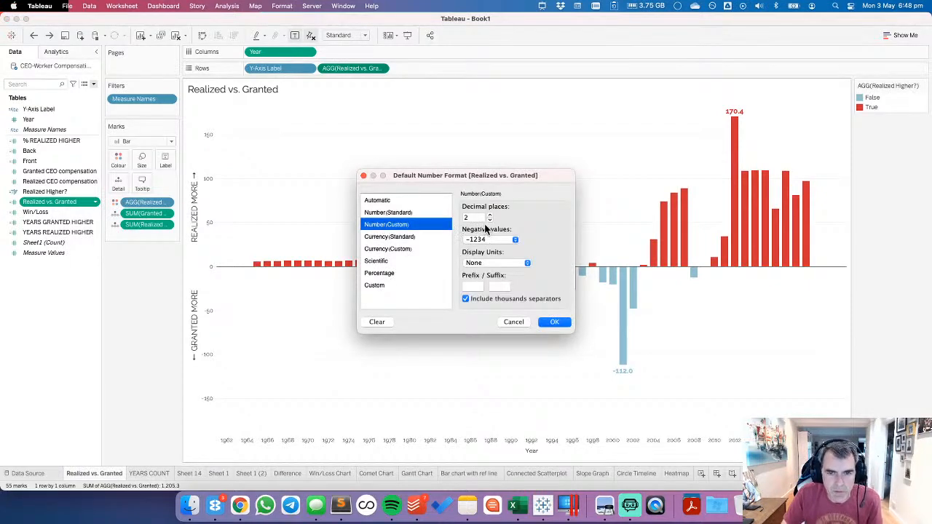
{"action": "left_click", "coordinate": [490, 223]}
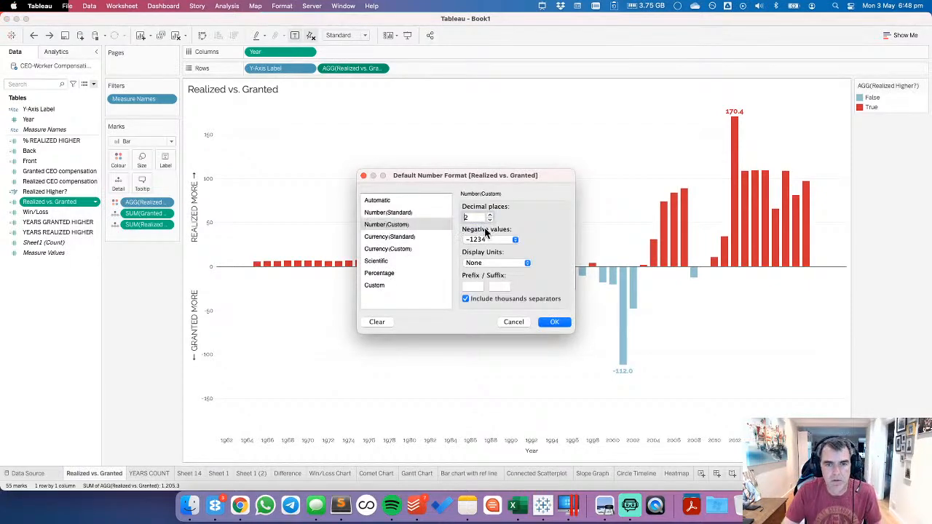
{"action": "left_click", "coordinate": [490, 221]}
{"action": "left_click", "coordinate": [376, 287]}
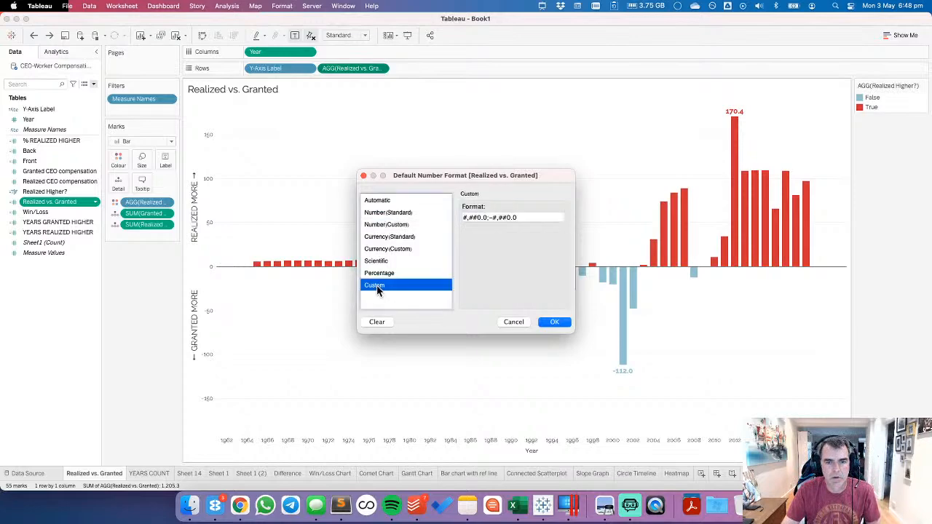
{"action": "left_click", "coordinate": [492, 217]}
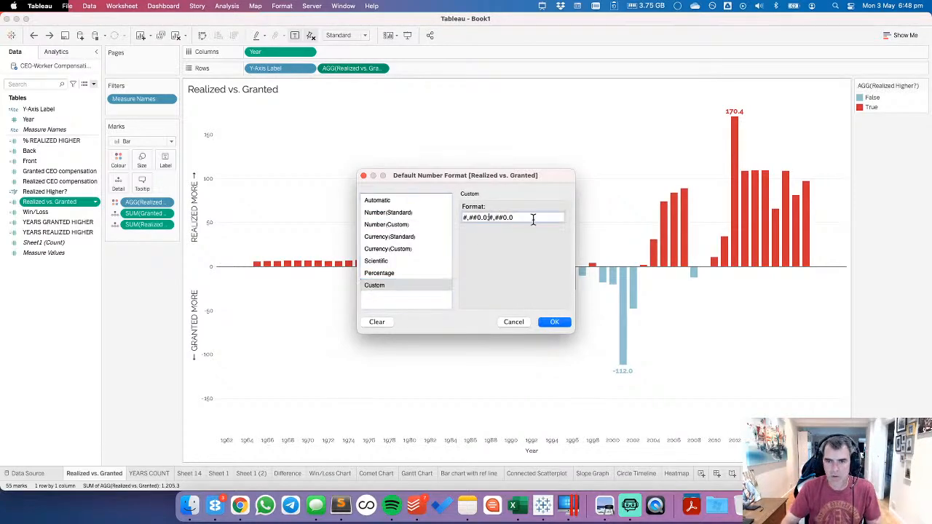
{"action": "left_click", "coordinate": [553, 323]}
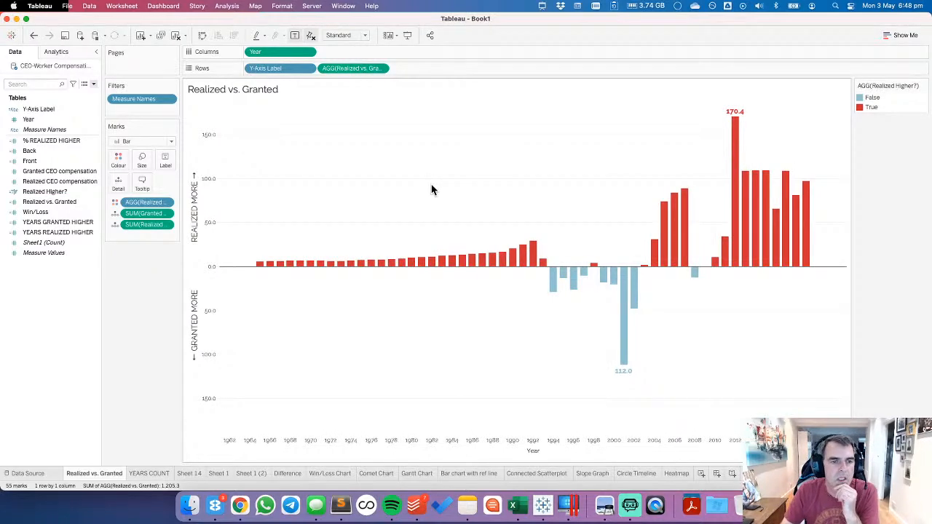
Step: Format the vertical axis scale of the bar chart as a custom number with 0 decimal places
{"action": "right_click", "coordinate": [211, 236]}
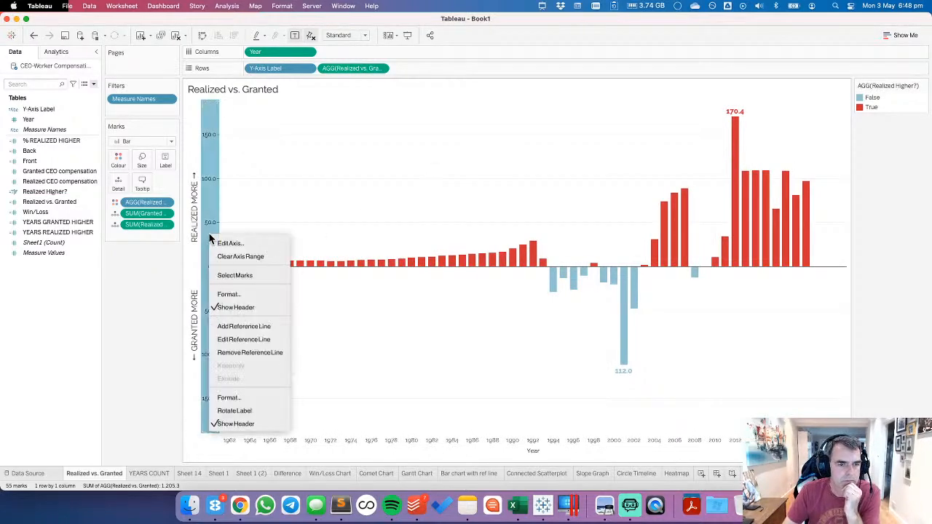
{"action": "left_click", "coordinate": [232, 294]}
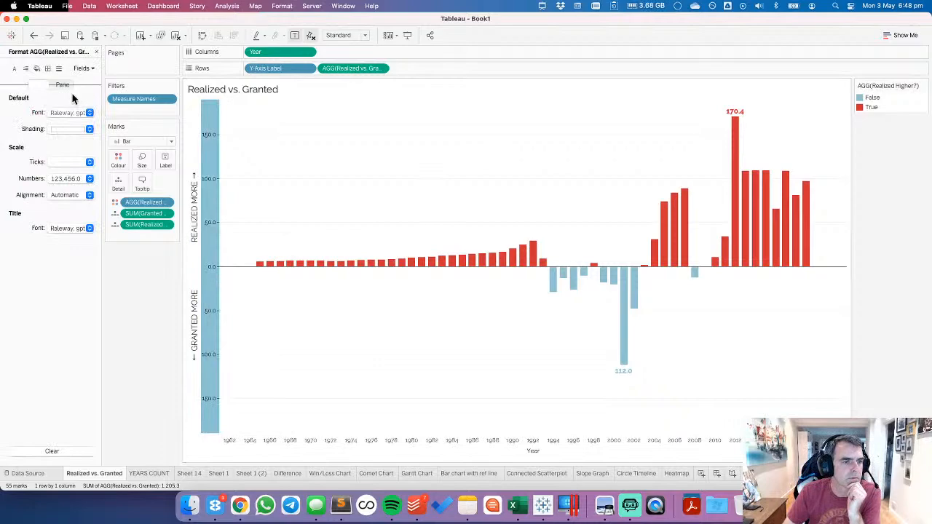
{"action": "left_click", "coordinate": [67, 180]}
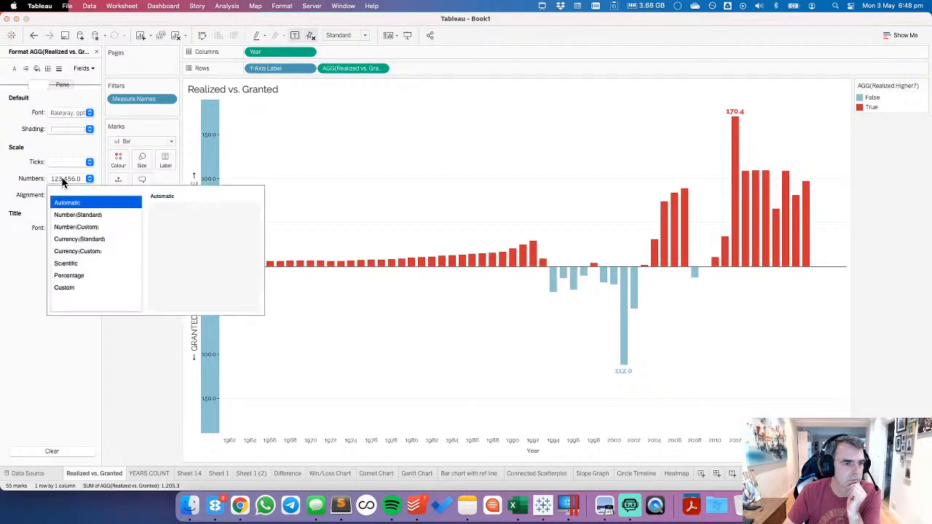
{"action": "left_click", "coordinate": [76, 227]}
{"action": "left_click", "coordinate": [179, 222]}
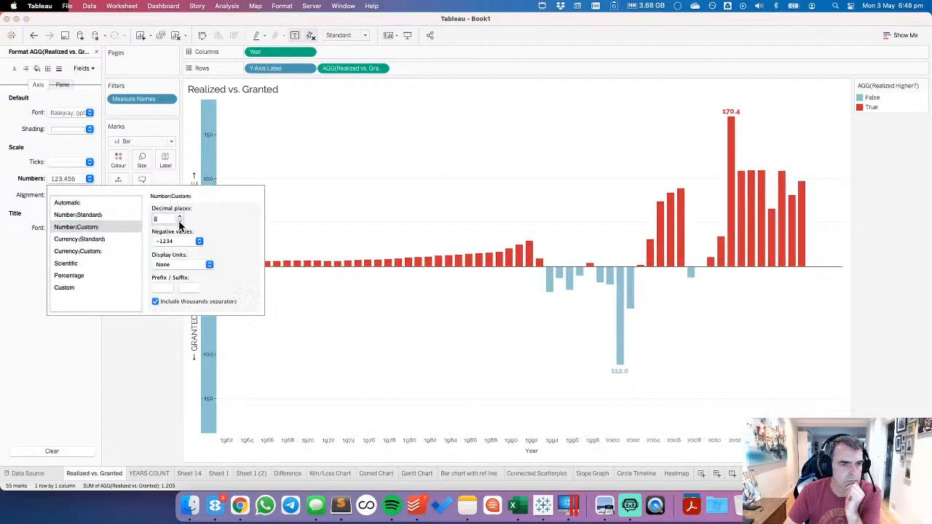
{"action": "left_click", "coordinate": [469, 155]}
Step: Exclude Y-Axis Label, Realized Higher? and Realized vs. Granted from the bar chart's tooltip
{"action": "mouse_move", "coordinate": [534, 260]}
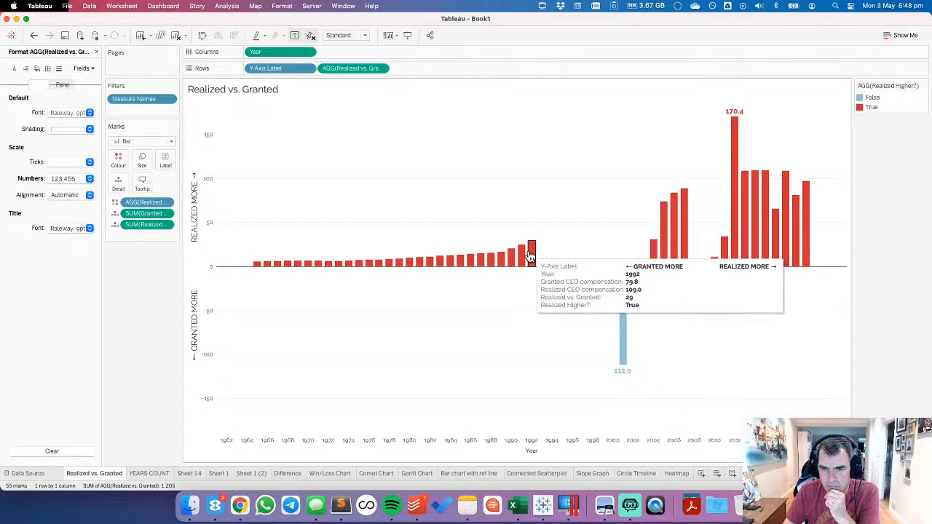
{"action": "left_click", "coordinate": [308, 69]}
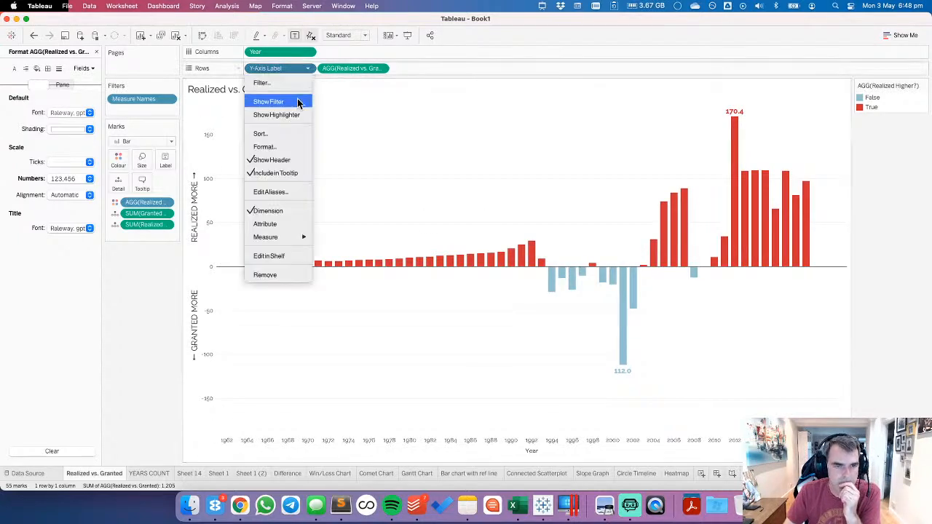
{"action": "left_click", "coordinate": [280, 146]}
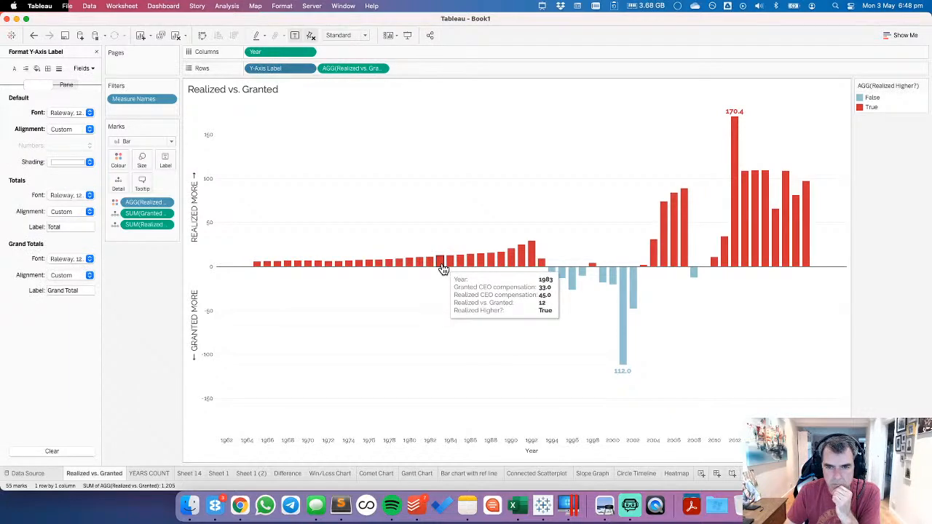
{"action": "left_click", "coordinate": [144, 202]}
{"action": "left_click", "coordinate": [165, 203]}
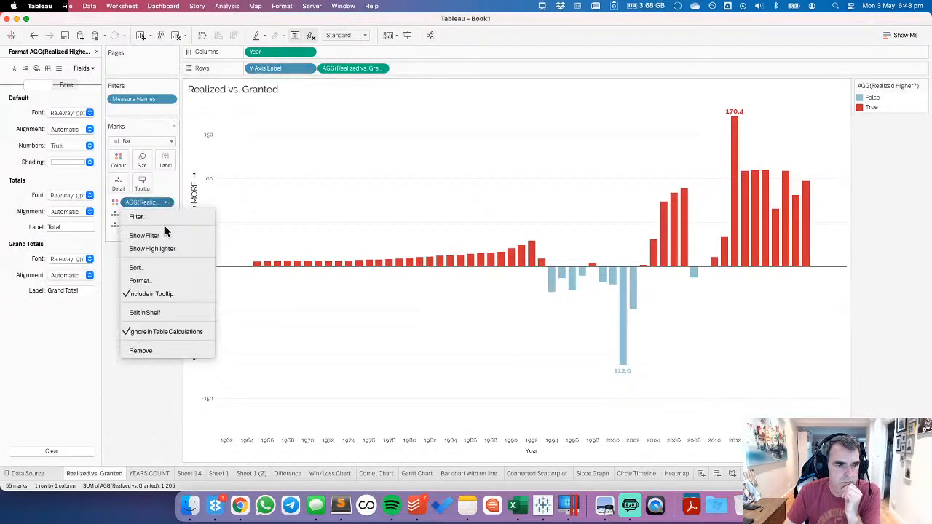
{"action": "left_click", "coordinate": [211, 292]}
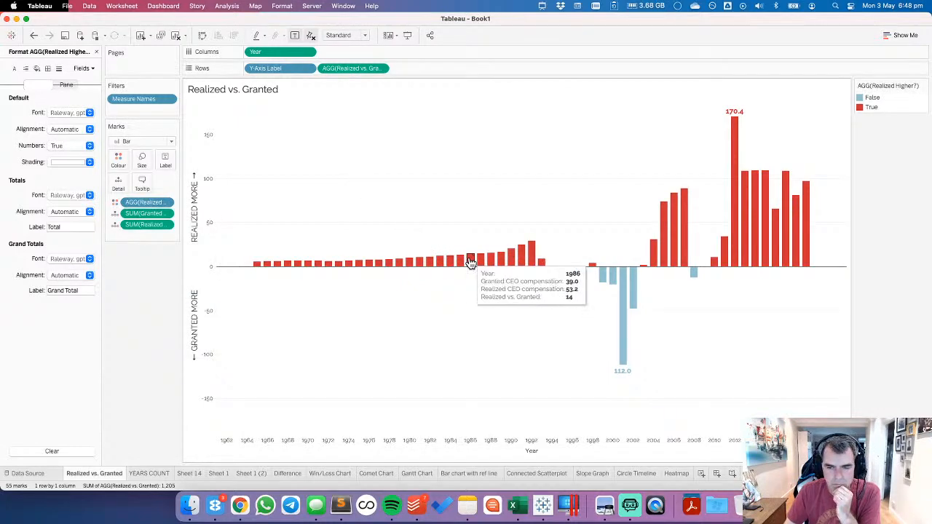
{"action": "left_click", "coordinate": [380, 68]}
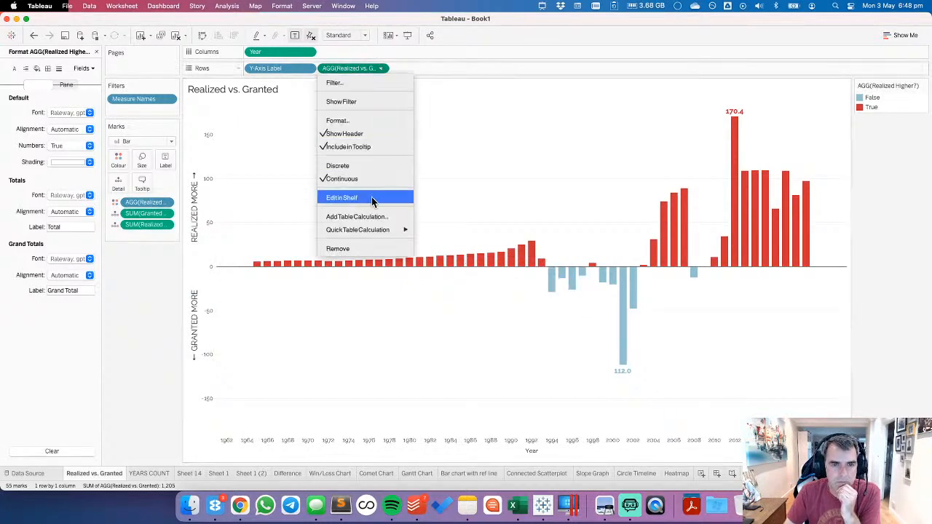
{"action": "left_click", "coordinate": [357, 146]}
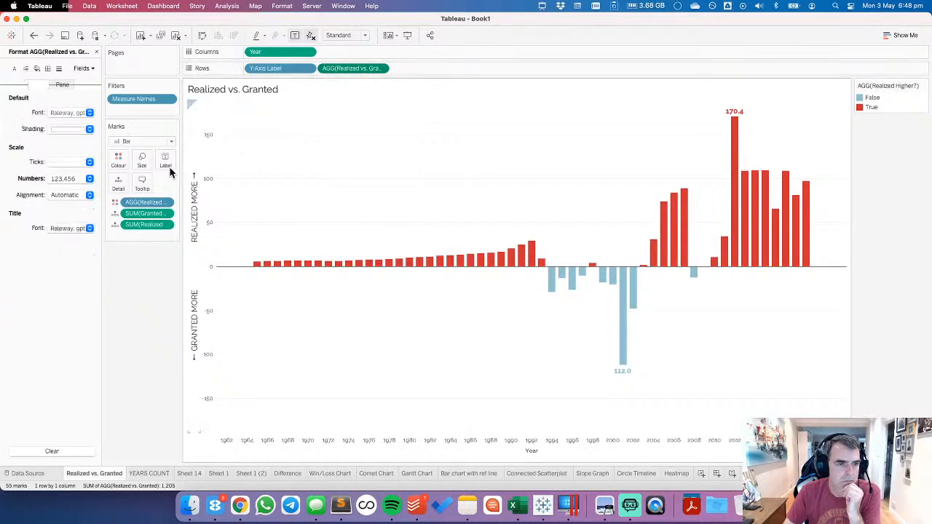
Step: Edit the bar chart's tooltip, removing the Year label text and setting the <Year> field to font size 14
{"action": "left_click", "coordinate": [143, 182]}
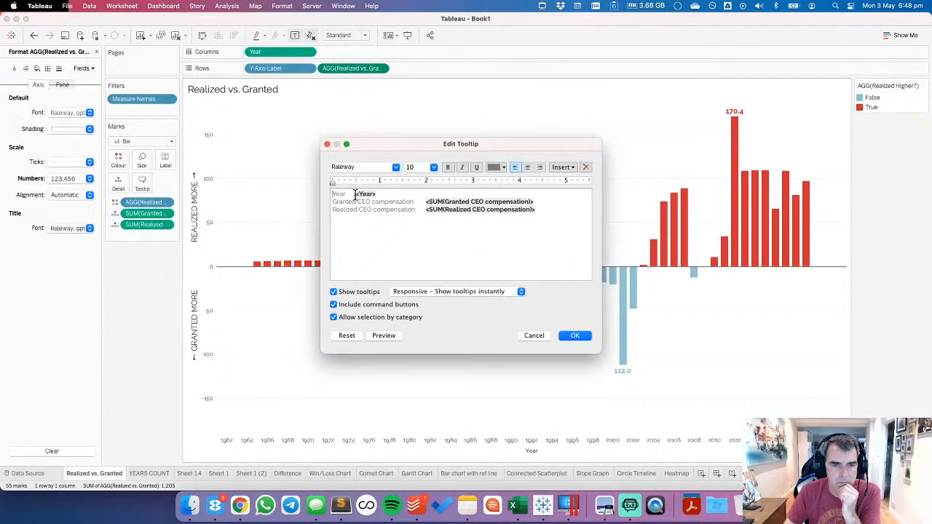
{"action": "left_click_drag", "start_coordinate": [354, 195], "coordinate": [324, 195]}
{"action": "left_click", "coordinate": [434, 168]}
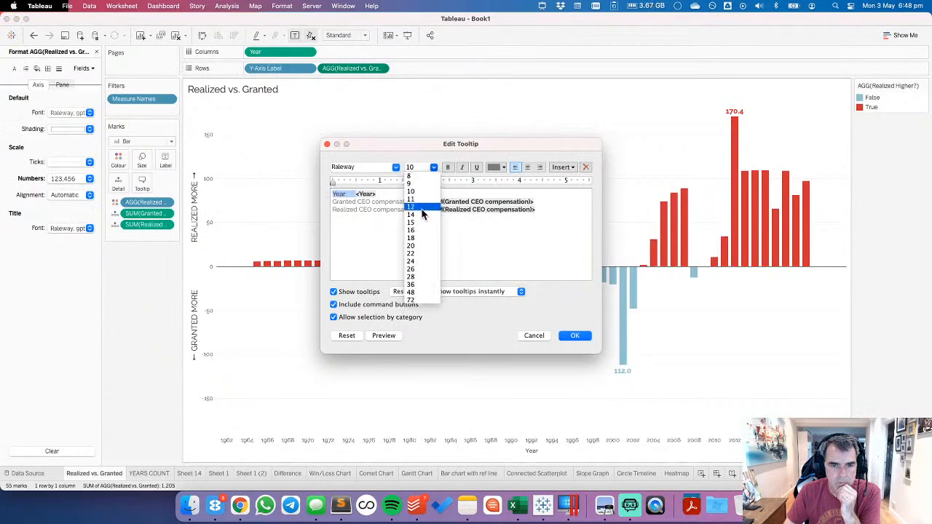
{"action": "left_click", "coordinate": [355, 195]}
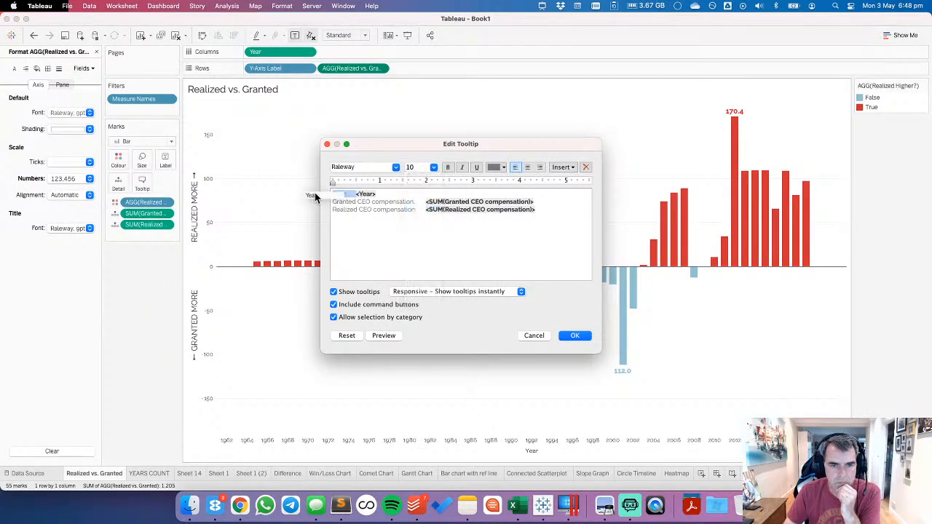
{"action": "key", "text": "BackSpace"}
{"action": "key", "text": "shift+End"}
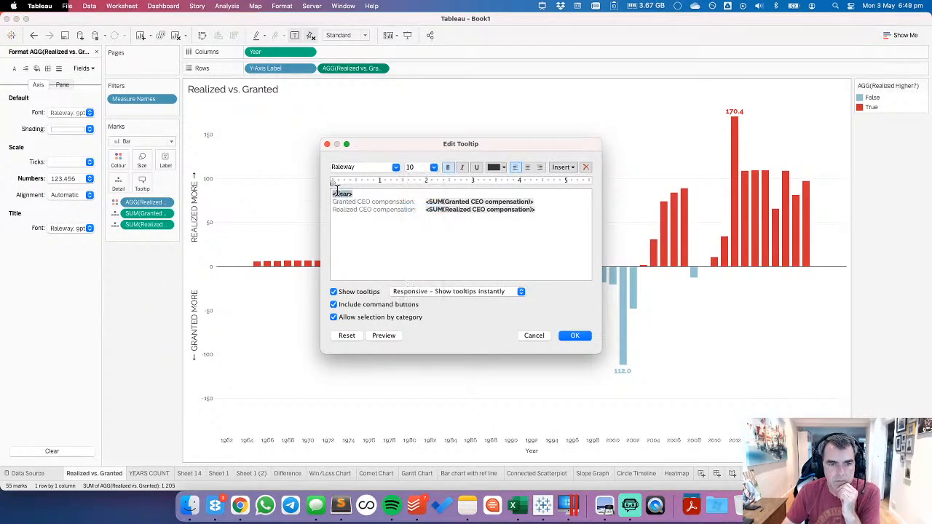
{"action": "left_click", "coordinate": [435, 167]}
{"action": "left_click", "coordinate": [422, 210]}
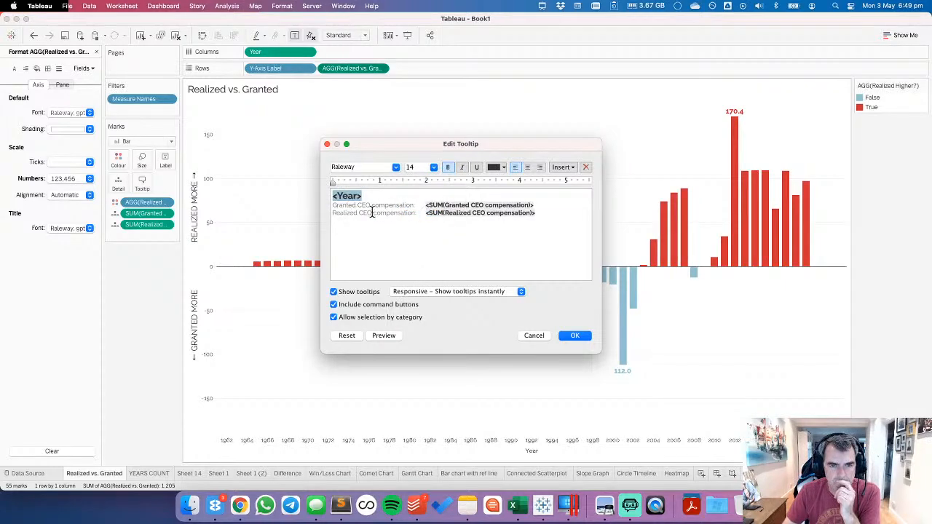
Step: Remove the word CEO from both tooltip compensation labels, and turn off command buttons and selection by category
{"action": "left_click_drag", "start_coordinate": [356, 205], "coordinate": [372, 206]}
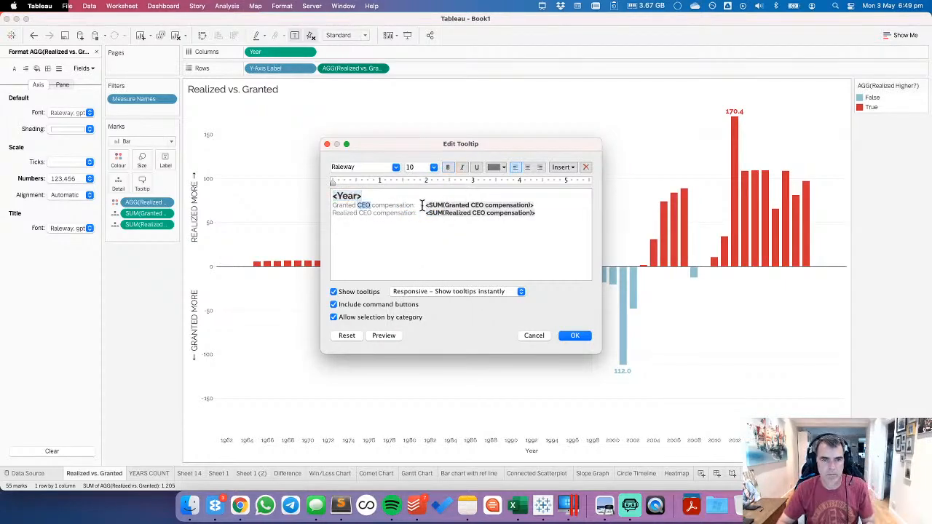
{"action": "key", "text": "BackSpace"}
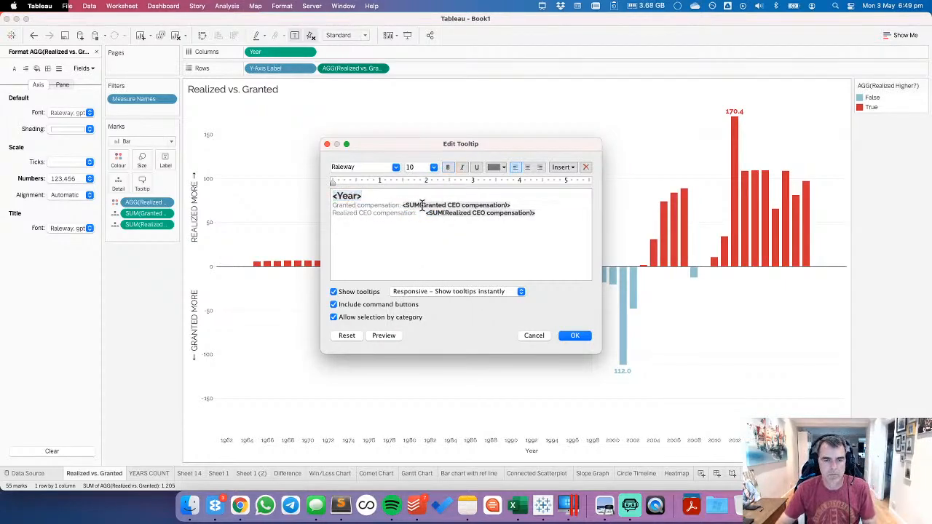
{"action": "double_click", "coordinate": [365, 213]}
{"action": "key", "text": "BackSpace"}
{"action": "key", "text": "BackSpace"}
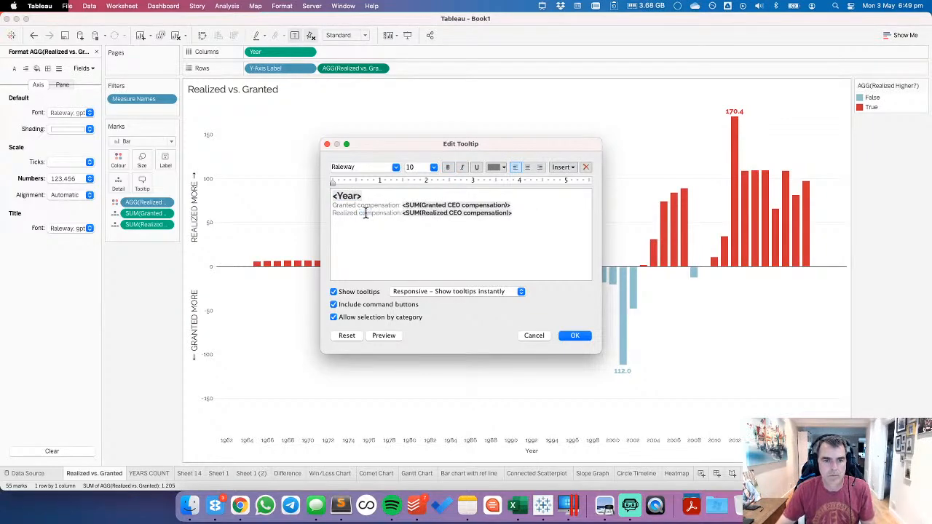
{"action": "left_click", "coordinate": [373, 305]}
{"action": "left_click", "coordinate": [373, 317]}
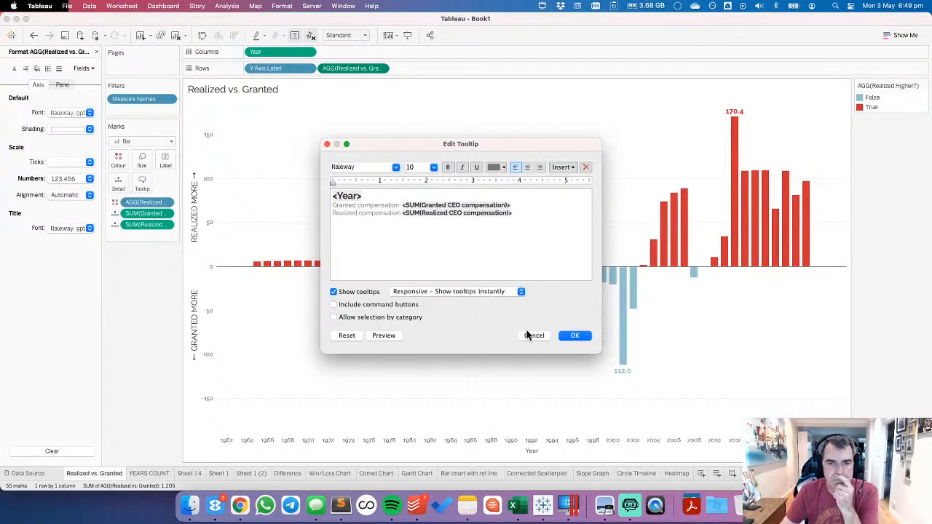
Step: Set the granted and realized compensation fields in the tooltip to font size 12
{"action": "left_click_drag", "start_coordinate": [441, 204], "coordinate": [445, 212]}
{"action": "left_click", "coordinate": [433, 168]}
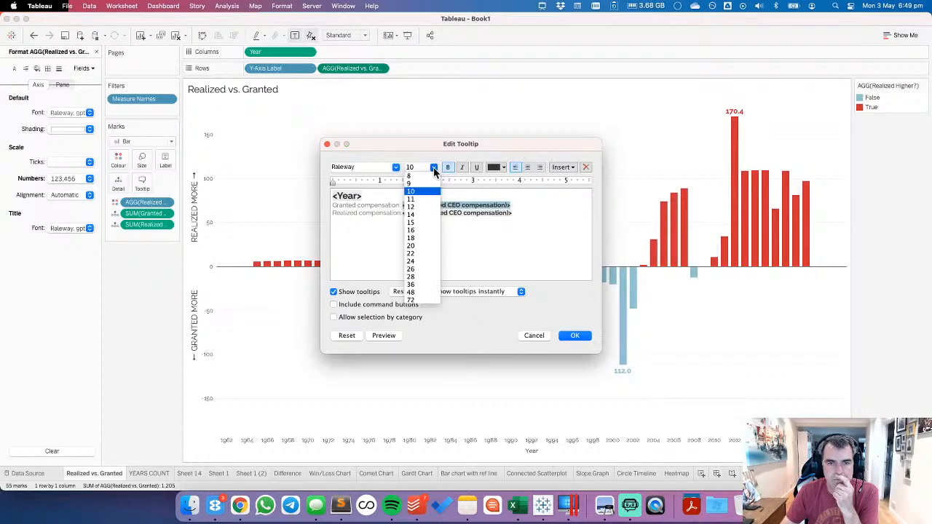
{"action": "left_click", "coordinate": [421, 207]}
{"action": "left_click", "coordinate": [432, 168]}
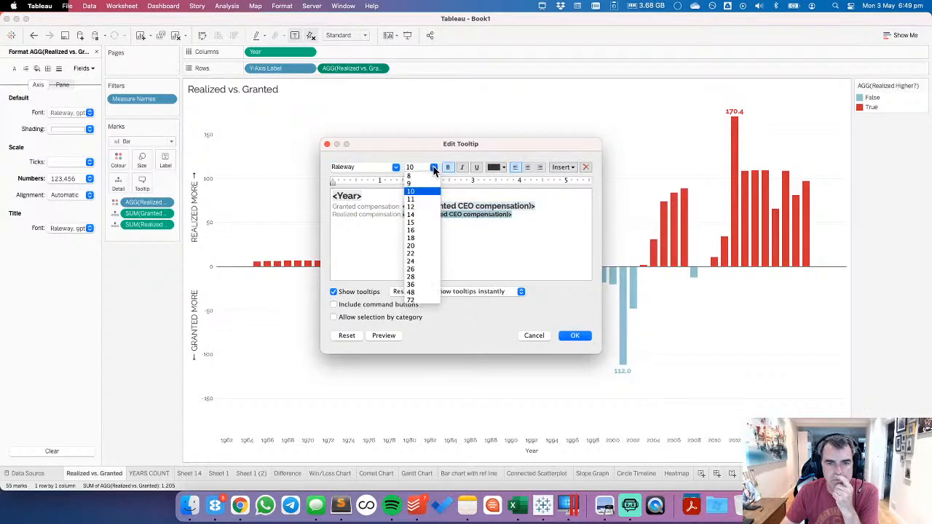
{"action": "left_click", "coordinate": [420, 209]}
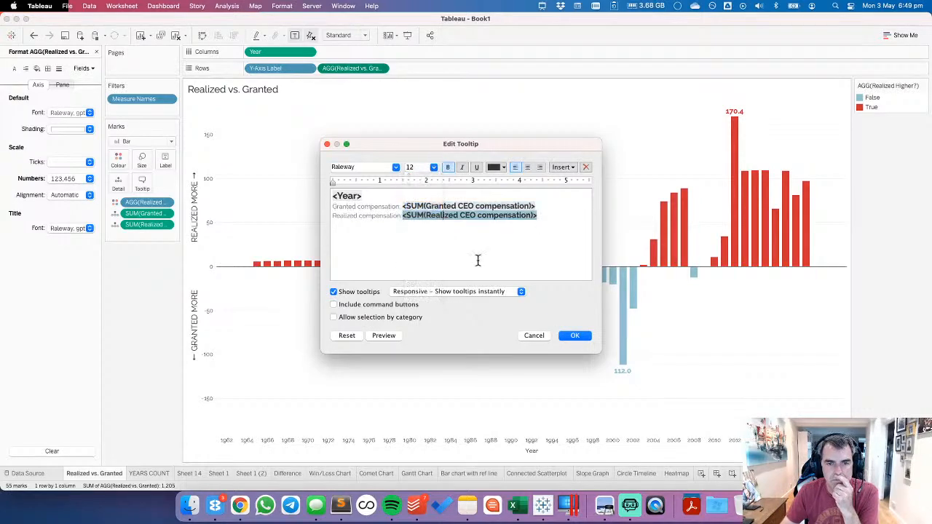
Step: Move the Realized compensation line above the Granted compensation line in the tooltip and apply the tooltip changes
{"action": "left_click", "coordinate": [388, 193]}
{"action": "key", "text": "Down"}
{"action": "key", "text": "Down"}
{"action": "key", "text": "super+Left"}
{"action": "key", "text": "shift+super+Right"}
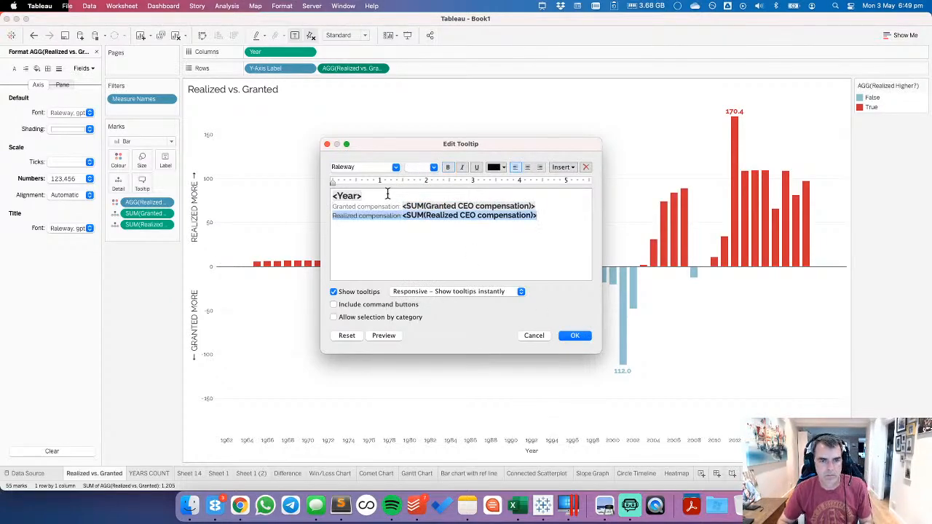
{"action": "key", "text": "super+x"}
{"action": "key", "text": "Up"}
{"action": "key", "text": "super+v"}
{"action": "key", "text": "Return"}
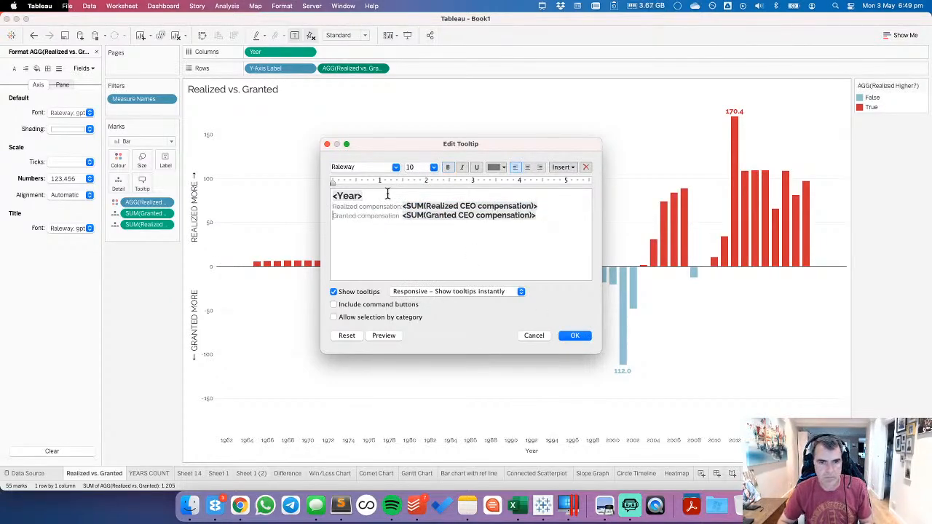
{"action": "left_click", "coordinate": [579, 336]}
{"action": "mouse_move", "coordinate": [574, 288]}
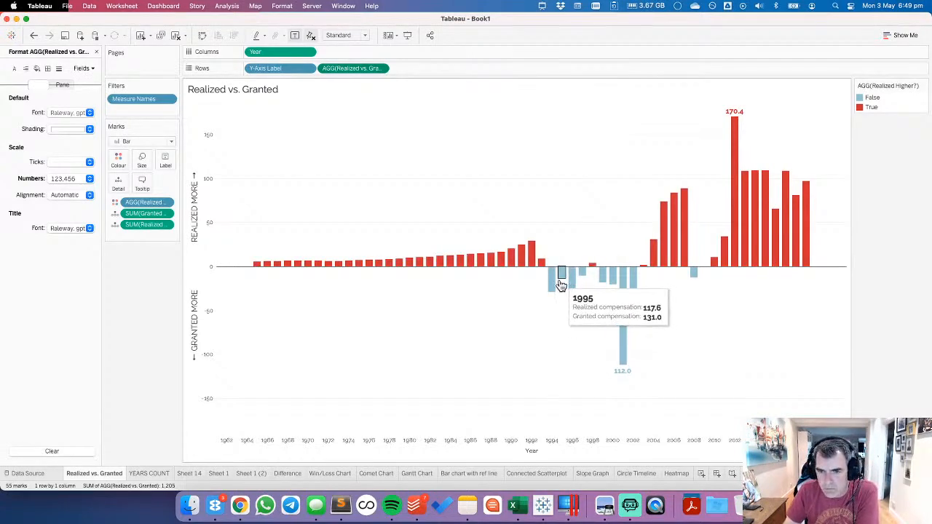
Step: Clear the title of the Year axis
{"action": "left_click", "coordinate": [498, 452]}
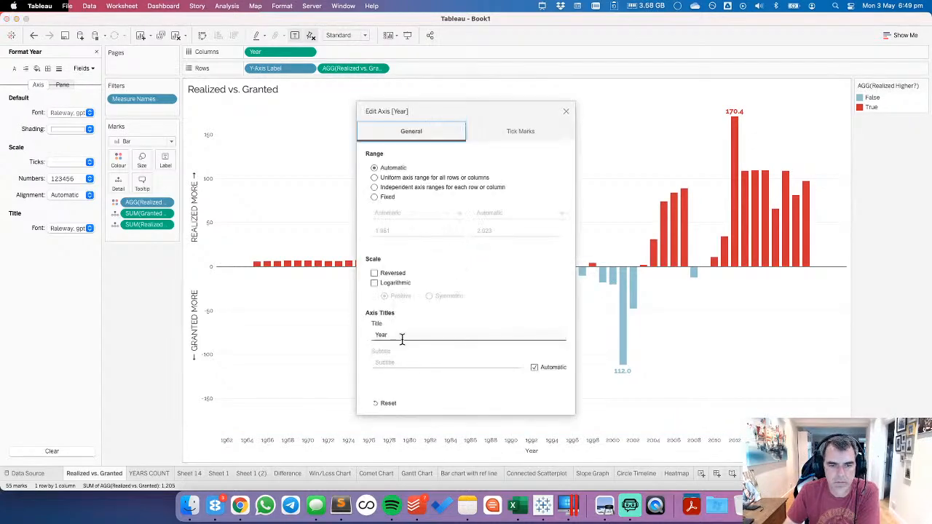
{"action": "double_click", "coordinate": [401, 339]}
{"action": "key", "text": "BackSpace"}
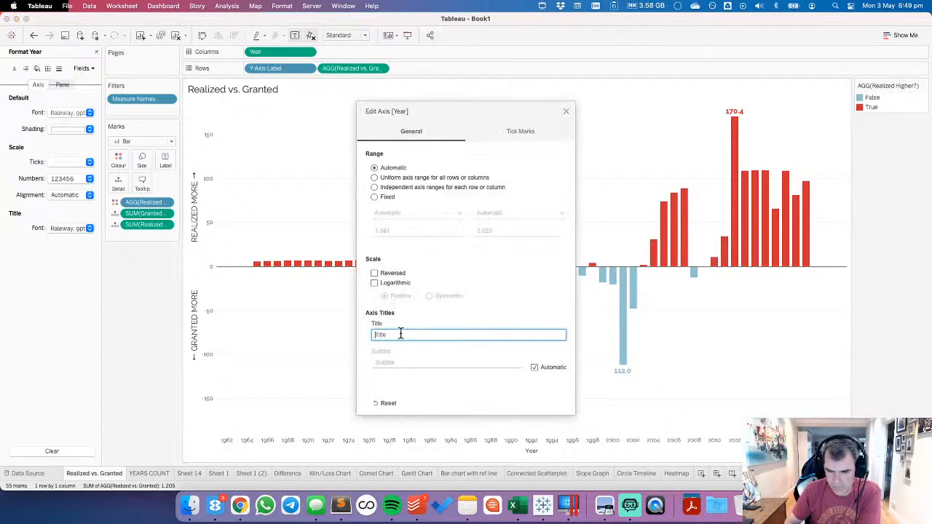
{"action": "left_click", "coordinate": [566, 112]}
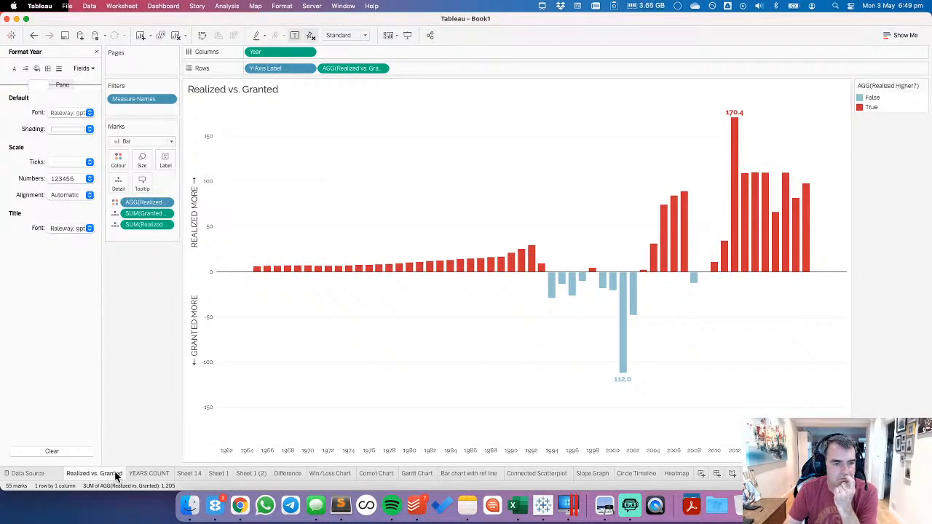
Step: Replace the chart's title text with "OVER THE LAST 55 YEARS, REALIZED COMPENSATION EXCEEDED GRANTED COMPENS"
{"action": "double_click", "coordinate": [248, 94]}
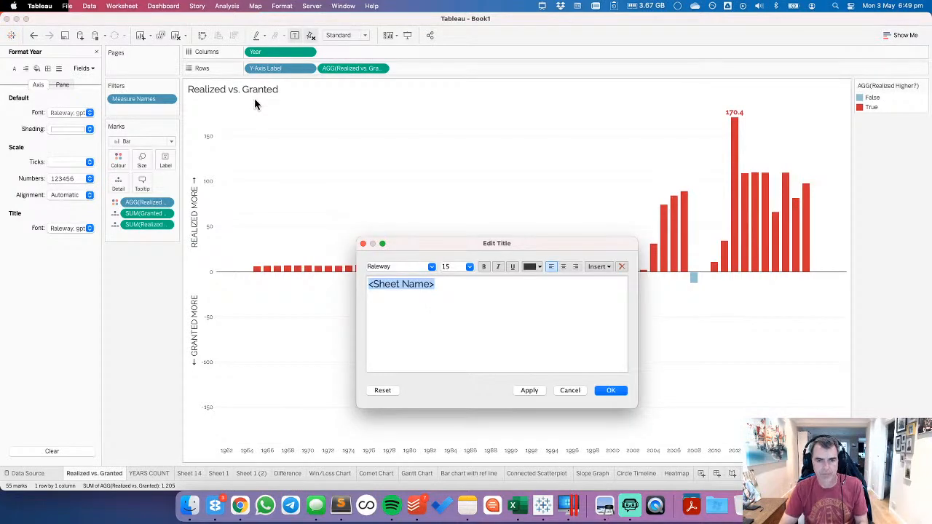
{"action": "type", "text": "OVER TEH LAS"}
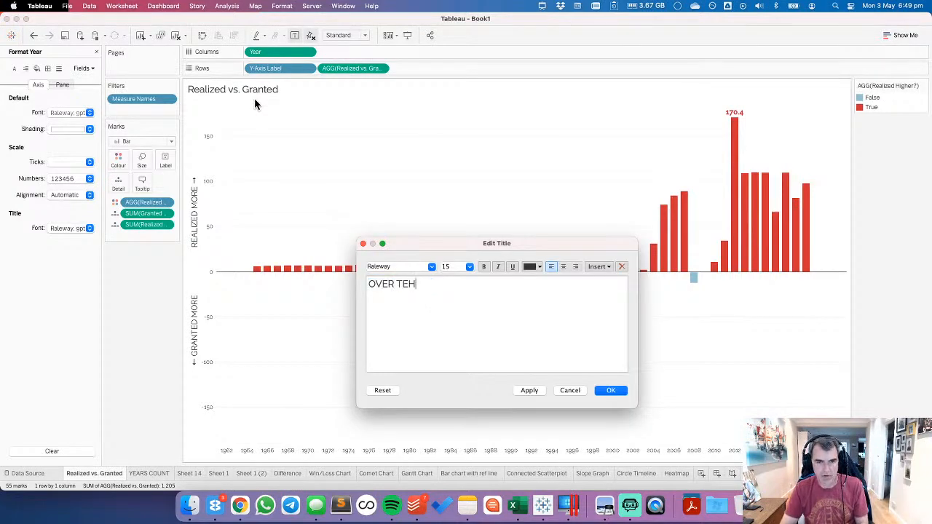
{"action": "key", "text": "BackSpace"}
{"action": "key", "text": "BackSpace"}
{"action": "key", "text": "BackSpace"}
{"action": "key", "text": "BackSpace"}
{"action": "type", "text": "HE"}
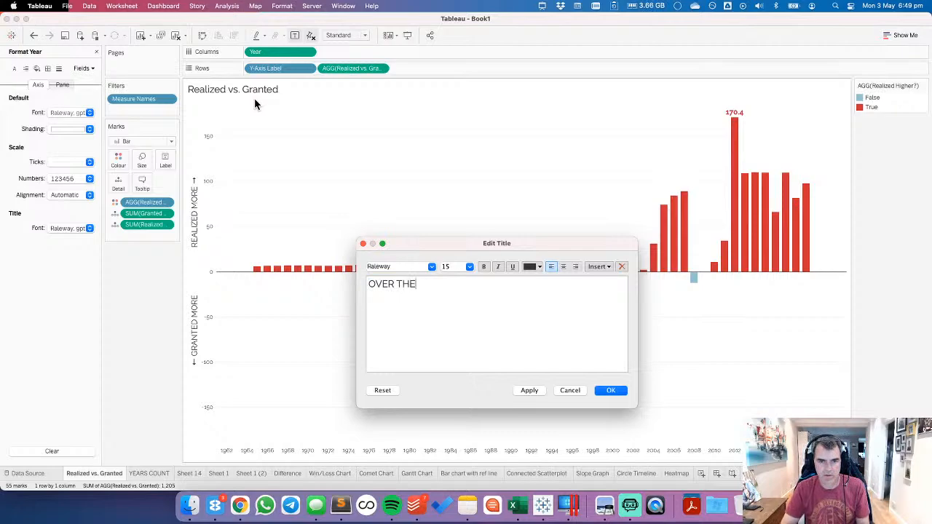
{"action": "type", "text": " LAST 55 YEARS"}
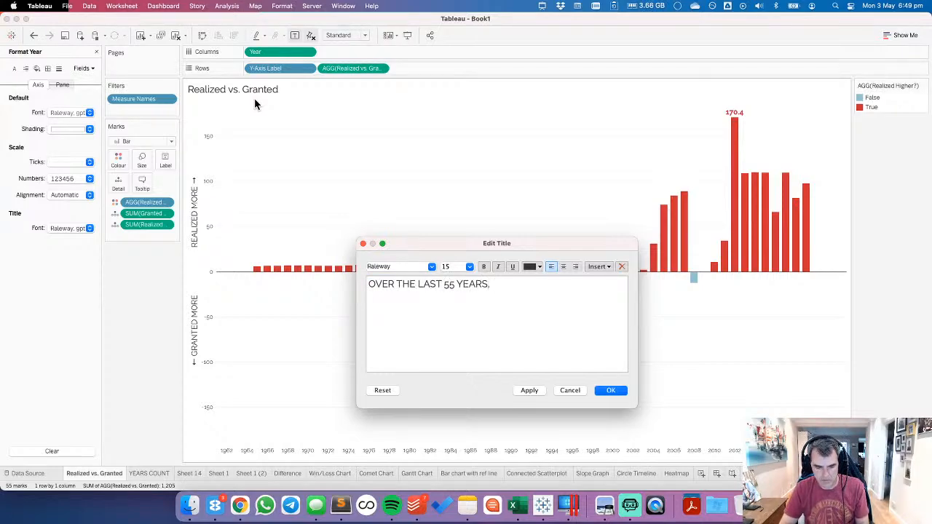
{"action": "type", "text": ", RE"}
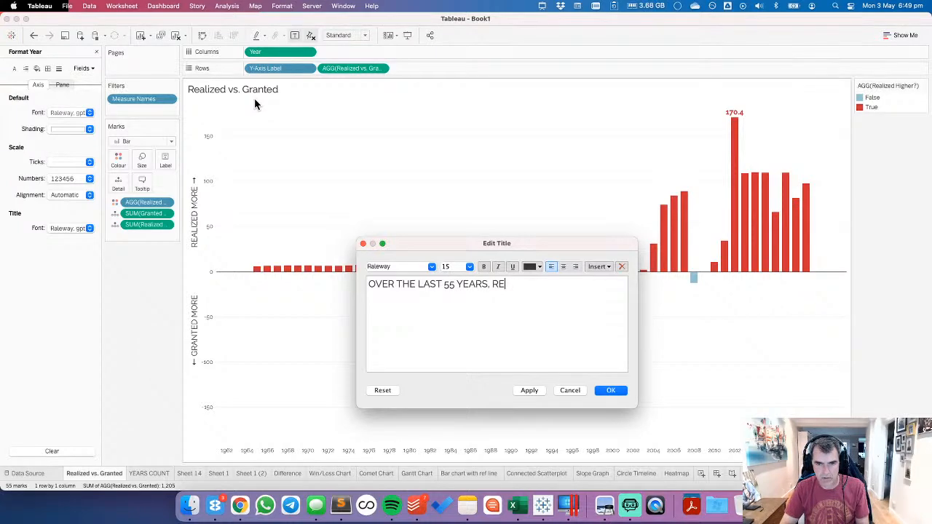
{"action": "type", "text": "ALIZED"}
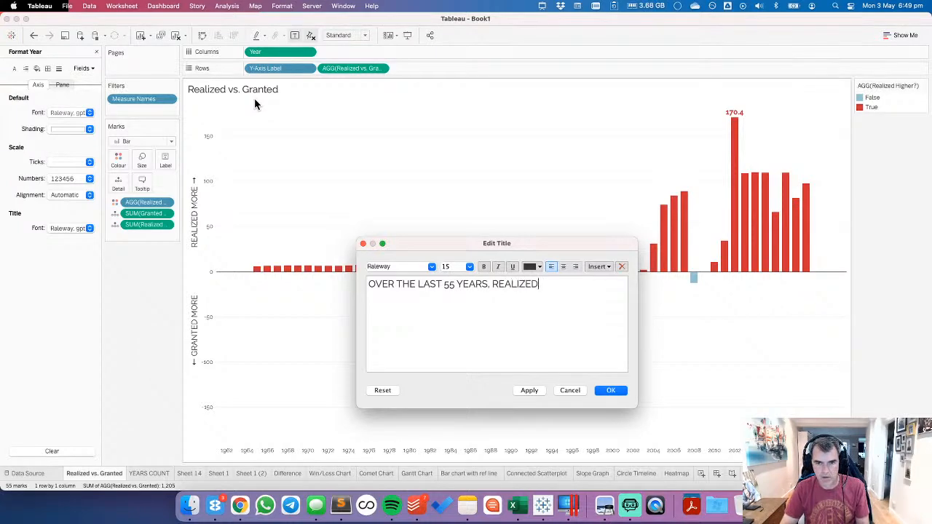
{"action": "type", "text": " COMPENSATION "}
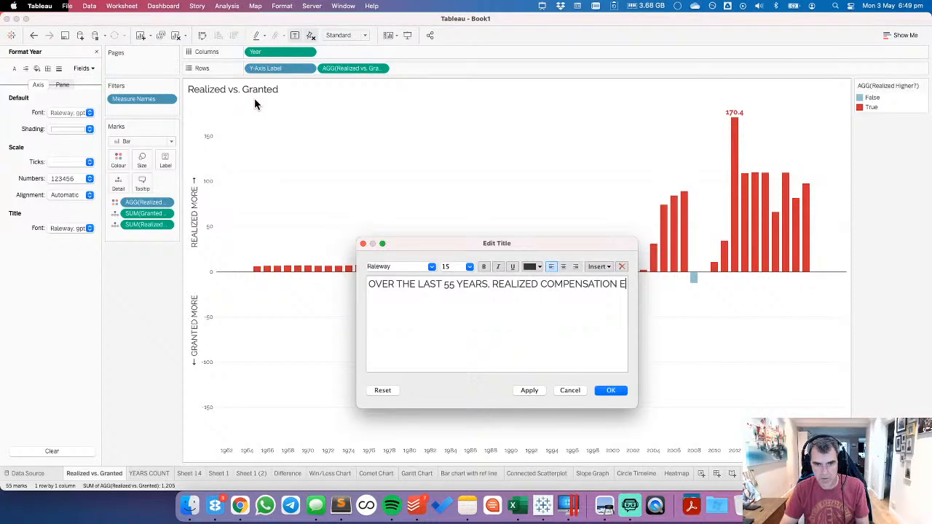
{"action": "type", "text": "EXCEEDED GRANTED"}
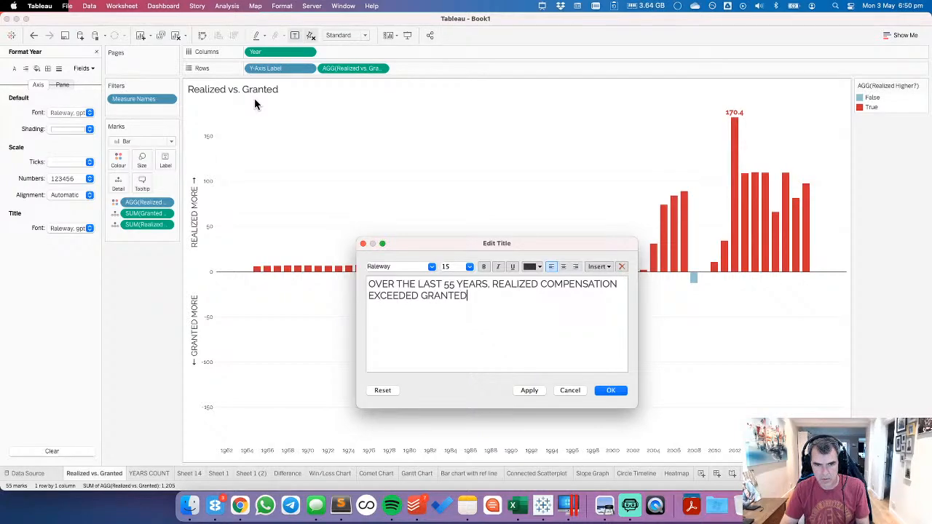
{"action": "type", "text": " COMP"}
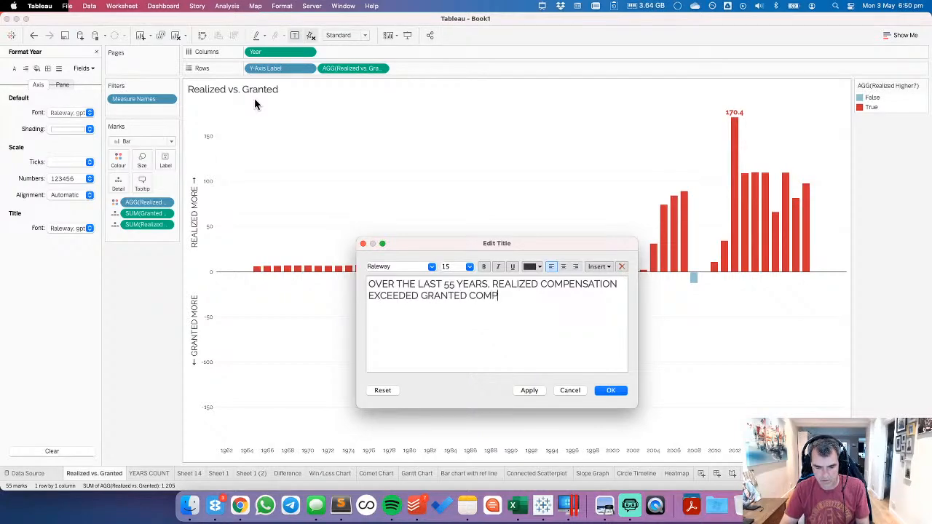
{"action": "type", "text": "ENS"}
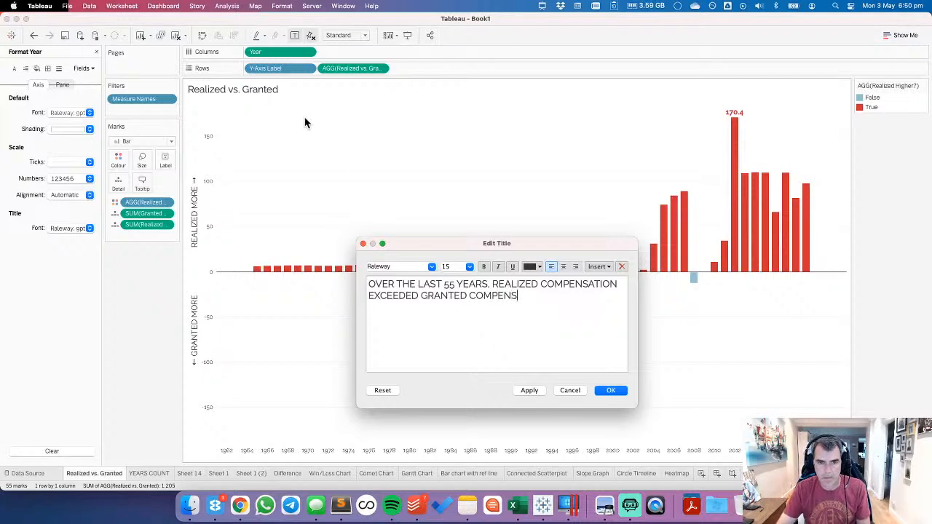
Step: Delete the title's opening phrase "OVER THE LAST 55 YEARS," and complete its ending as "COMPENSATION IN 45 OF THE LAST 55 YEARS"
{"action": "left_click_drag", "start_coordinate": [493, 284], "coordinate": [327, 284]}
{"action": "key", "text": "BackSpace"}
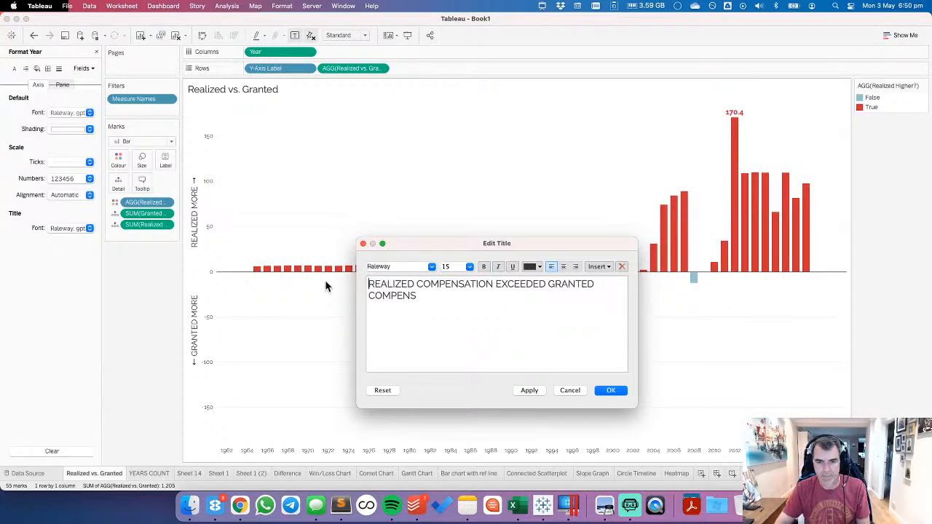
{"action": "left_click", "coordinate": [477, 295]}
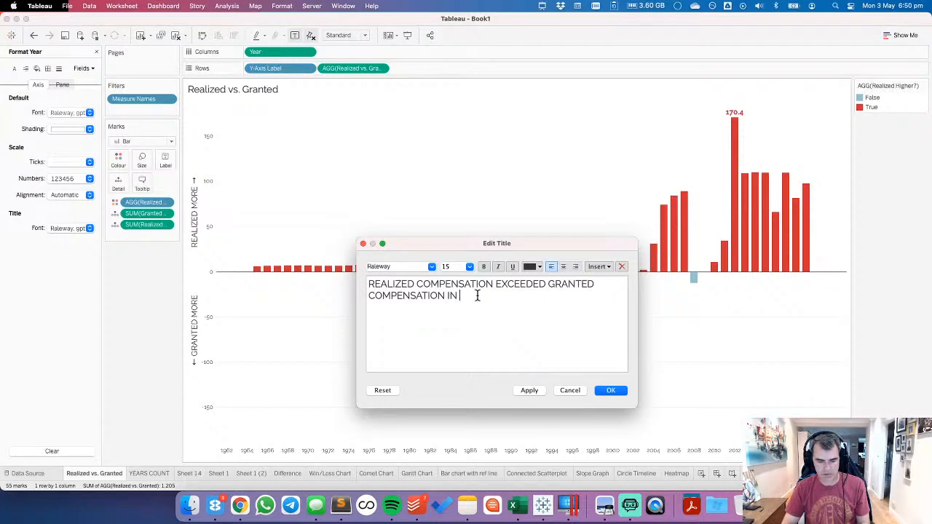
{"action": "type", "text": "ATION IN 45 OF THE "}
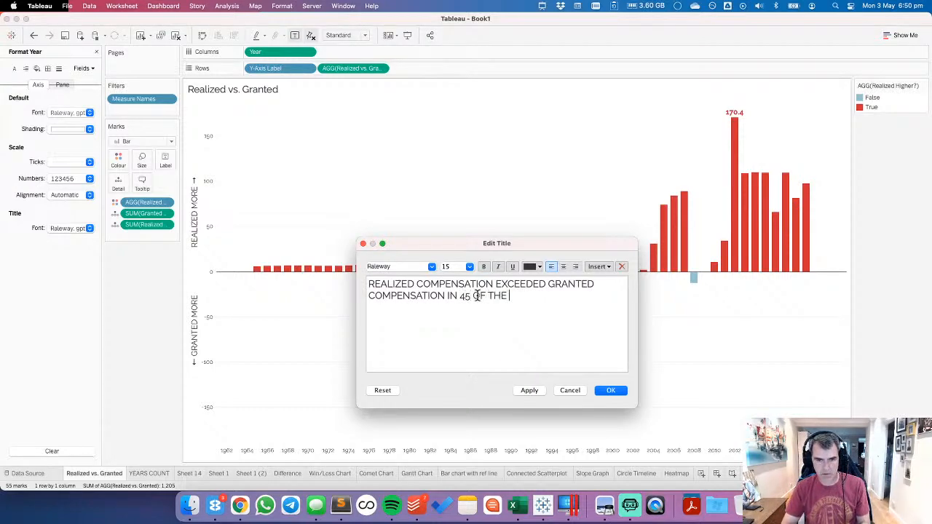
{"action": "type", "text": "LAST 55 YEARS"}
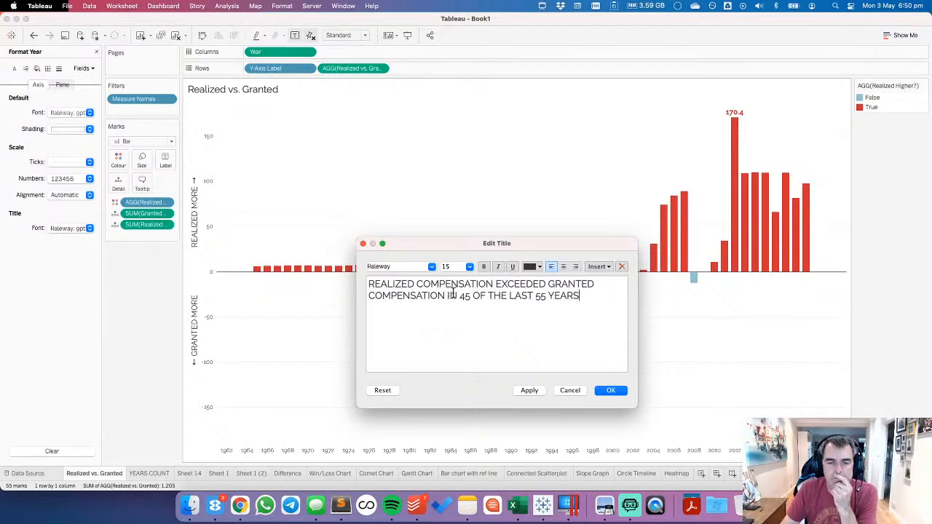
Step: Insert "FOR CEOs" with a lowercase s after "REALIZED COMPENSATION" in the title
{"action": "left_click", "coordinate": [494, 285]}
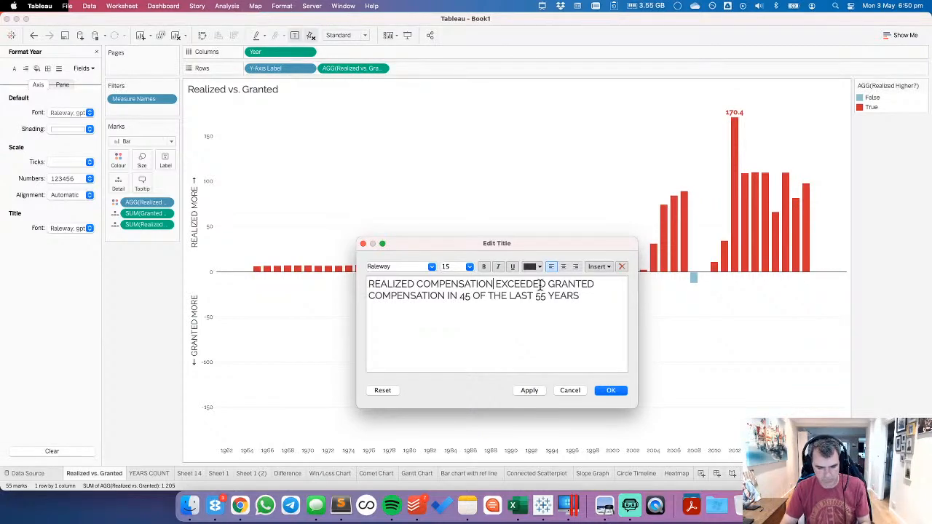
{"action": "type", "text": "FOR CEOS"}
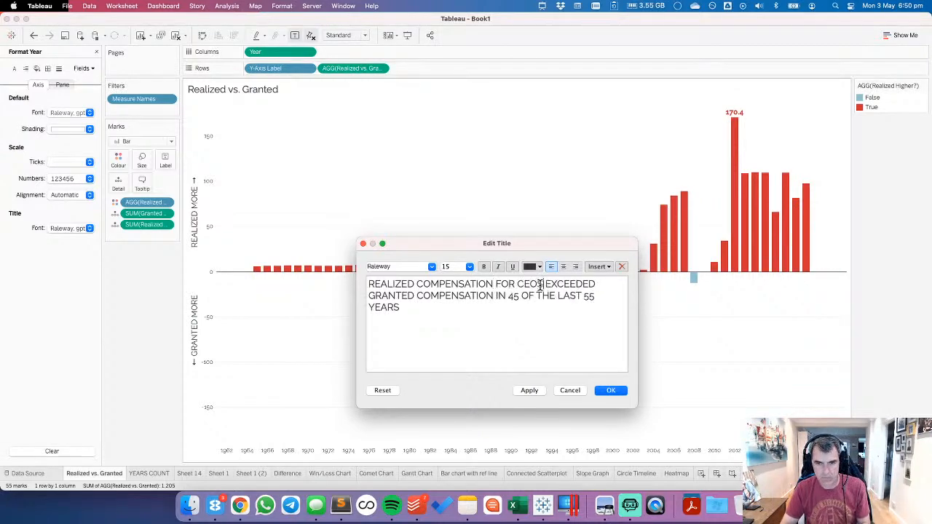
{"action": "key", "text": "BackSpace"}
{"action": "type", "text": "s"}
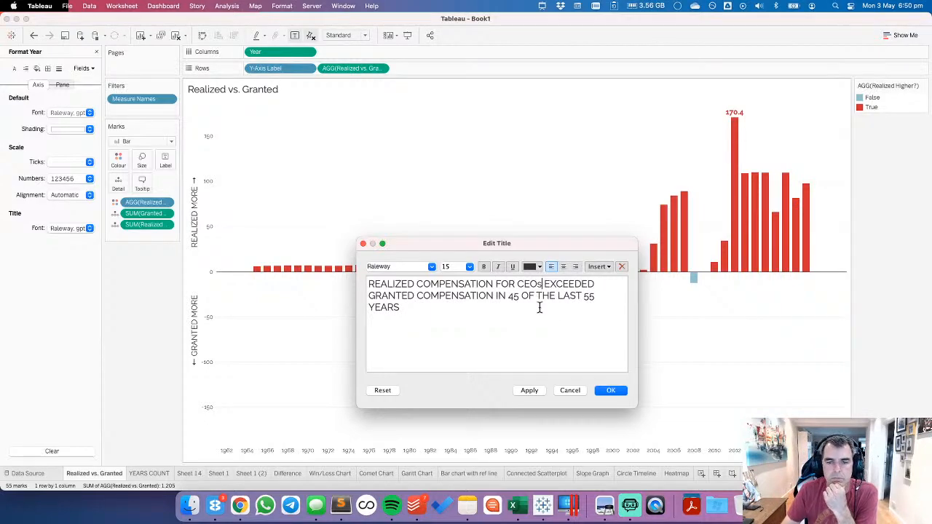
Step: Make the number 45 in the title bold
{"action": "double_click", "coordinate": [514, 297]}
{"action": "left_click", "coordinate": [486, 267]}
{"action": "left_click_drag", "start_coordinate": [370, 284], "coordinate": [494, 286]}
Step: Format the word EXCEEDED in the title as bold in the red sampled from the chart's bars, and apply the title
{"action": "double_click", "coordinate": [577, 285]}
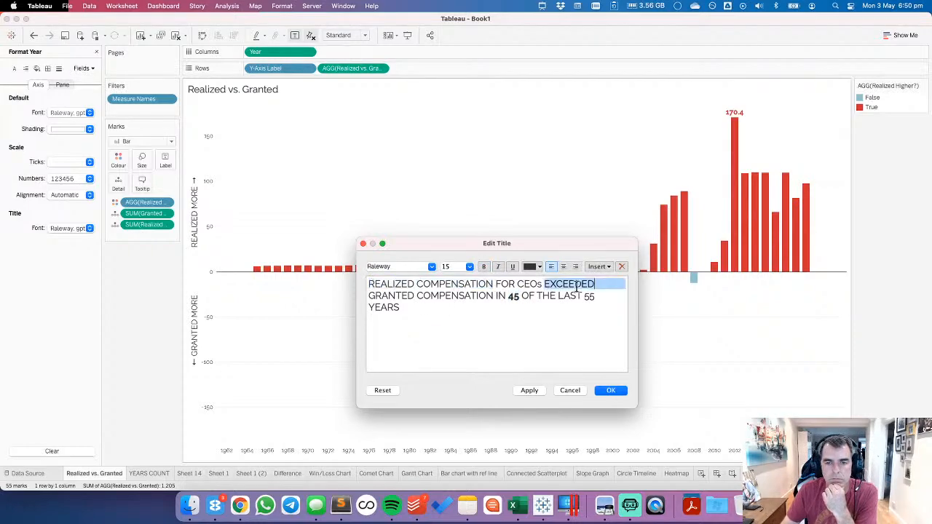
{"action": "left_click", "coordinate": [534, 267]}
{"action": "left_click", "coordinate": [543, 340]}
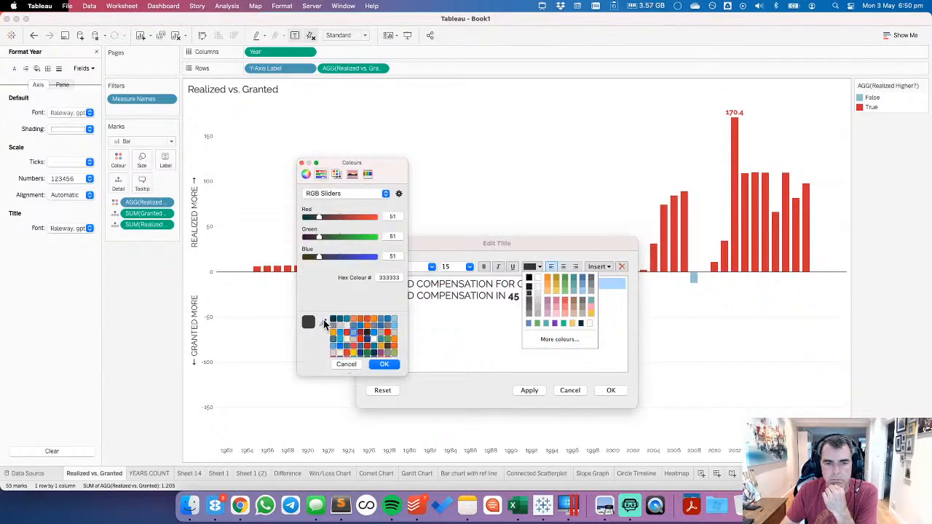
{"action": "left_click", "coordinate": [324, 323]}
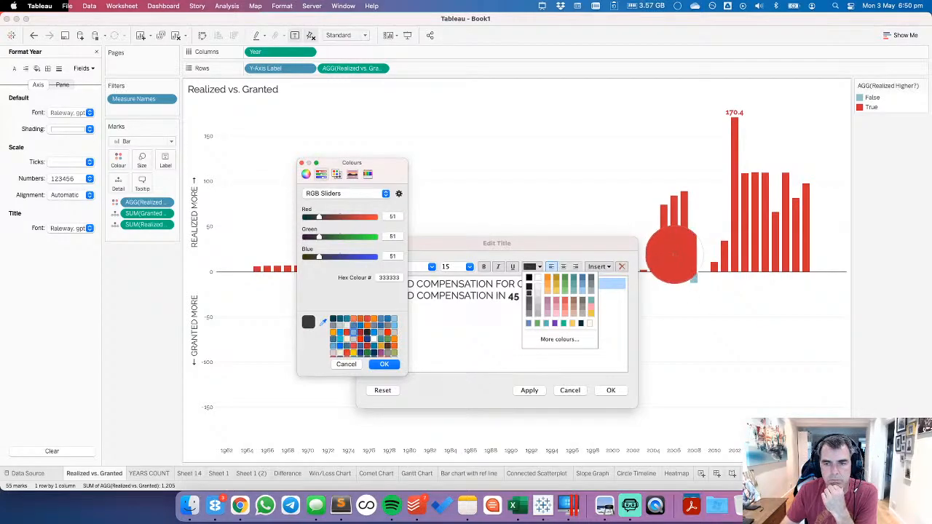
{"action": "left_click", "coordinate": [672, 255]}
{"action": "left_click", "coordinate": [397, 365]}
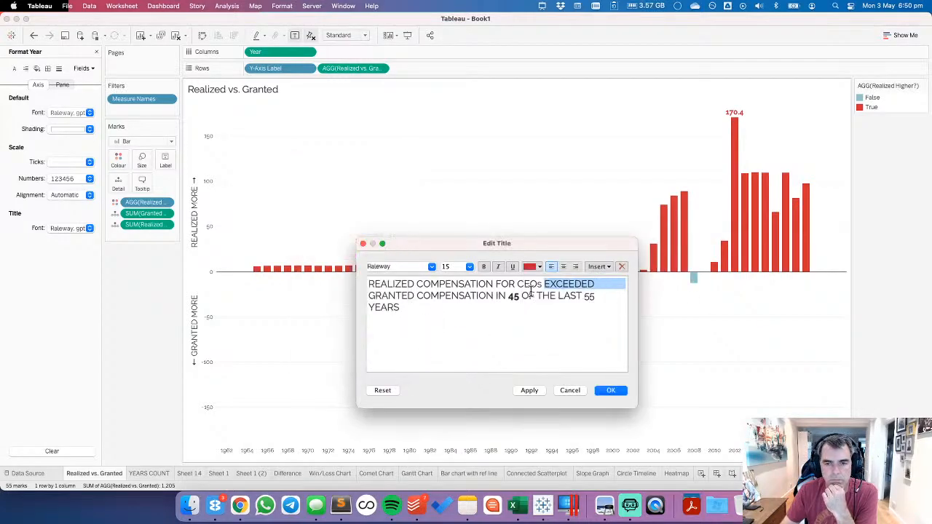
{"action": "left_click", "coordinate": [484, 266]}
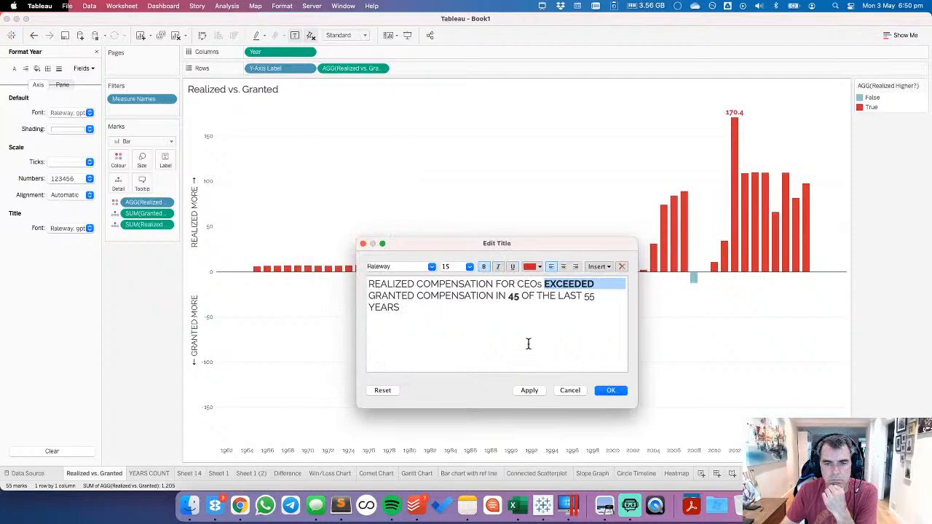
{"action": "left_click", "coordinate": [530, 391]}
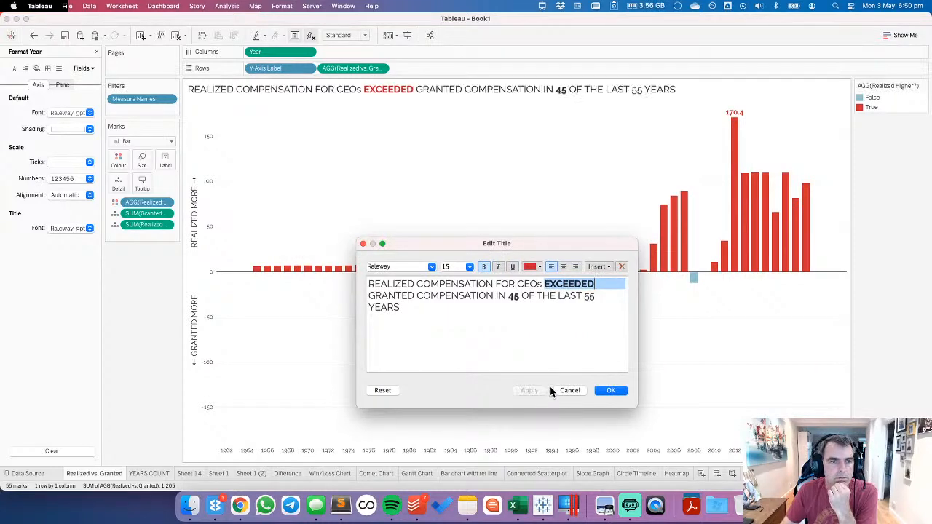
{"action": "left_click", "coordinate": [617, 391]}
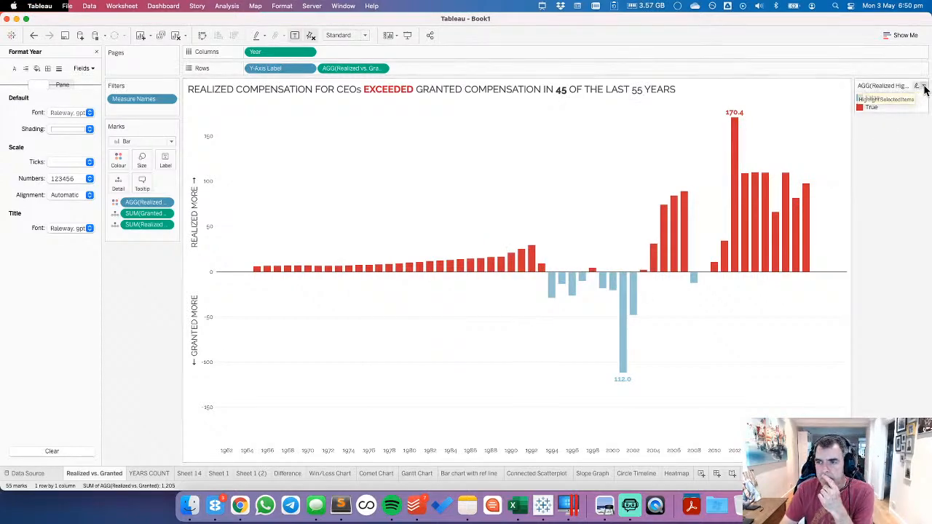
Step: Hide the Realized Higher? colour legend
{"action": "left_click", "coordinate": [922, 86]}
{"action": "key", "text": "Up"}
{"action": "key", "text": "Return"}
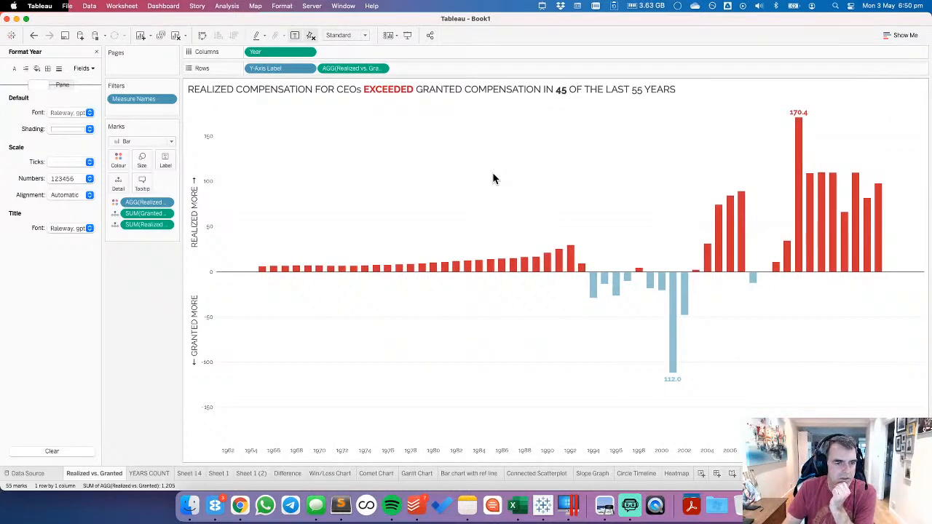
Step: Give the Realized vs. Granted axis a custom number format without the minus sign for negative values
{"action": "right_click", "coordinate": [206, 329]}
{"action": "left_click", "coordinate": [226, 184]}
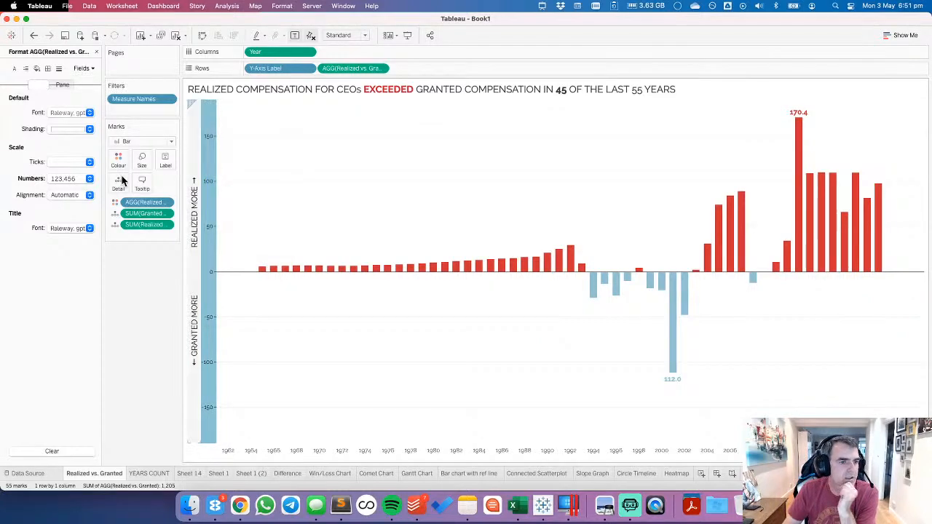
{"action": "left_click", "coordinate": [77, 179]}
{"action": "left_click", "coordinate": [67, 288]}
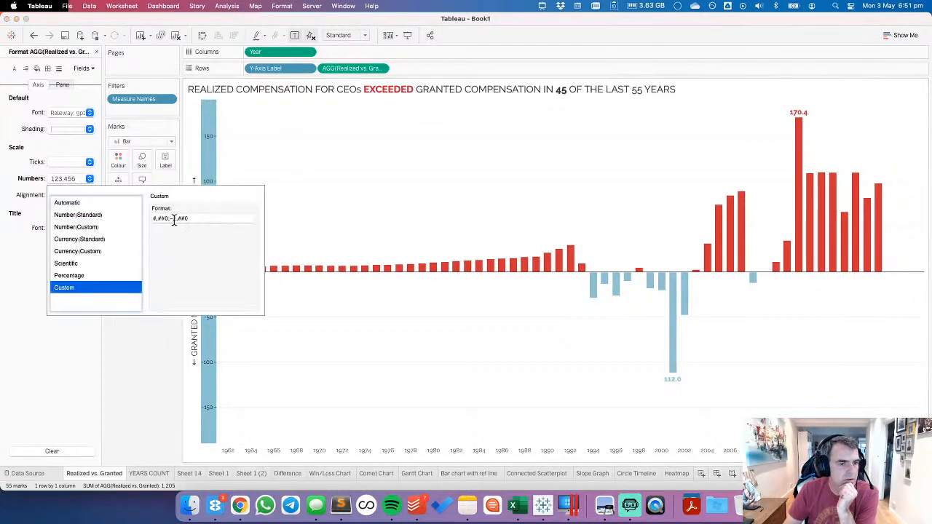
{"action": "left_click", "coordinate": [173, 219]}
{"action": "left_click", "coordinate": [401, 172]}
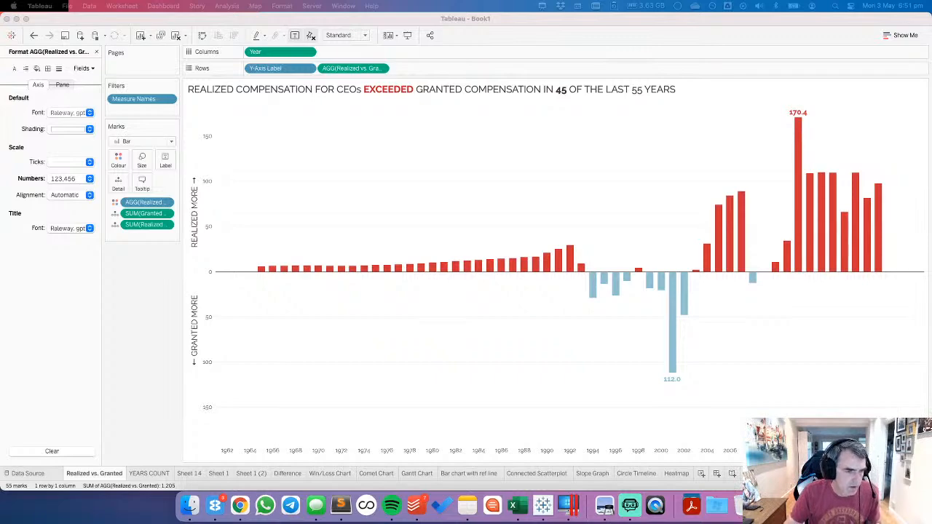
Step: Show the caption below the Realized vs. Granted worksheet
{"action": "left_click", "coordinate": [465, 432]}
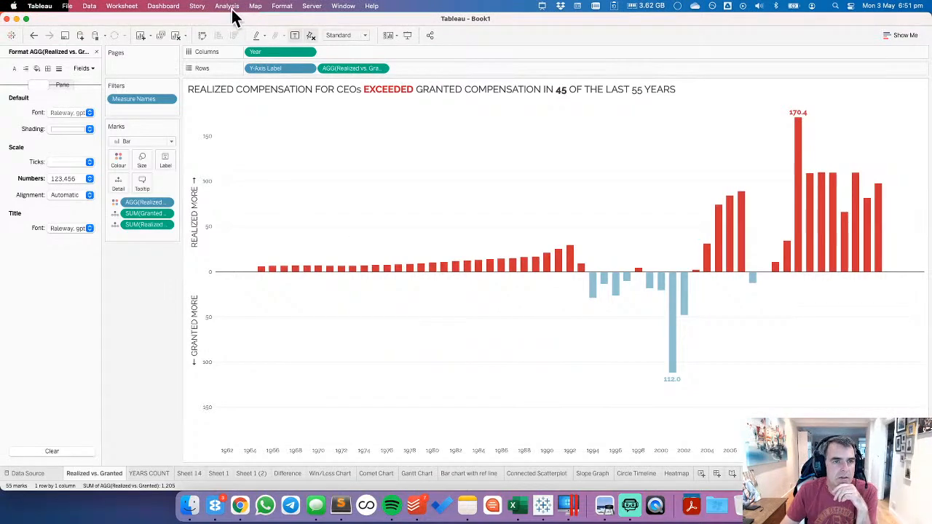
{"action": "left_click", "coordinate": [131, 8]}
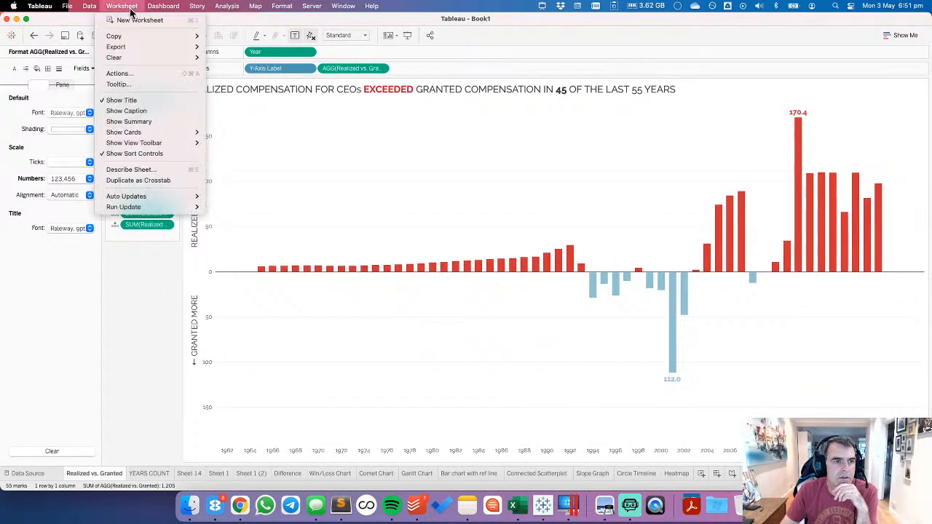
{"action": "left_click", "coordinate": [148, 110]}
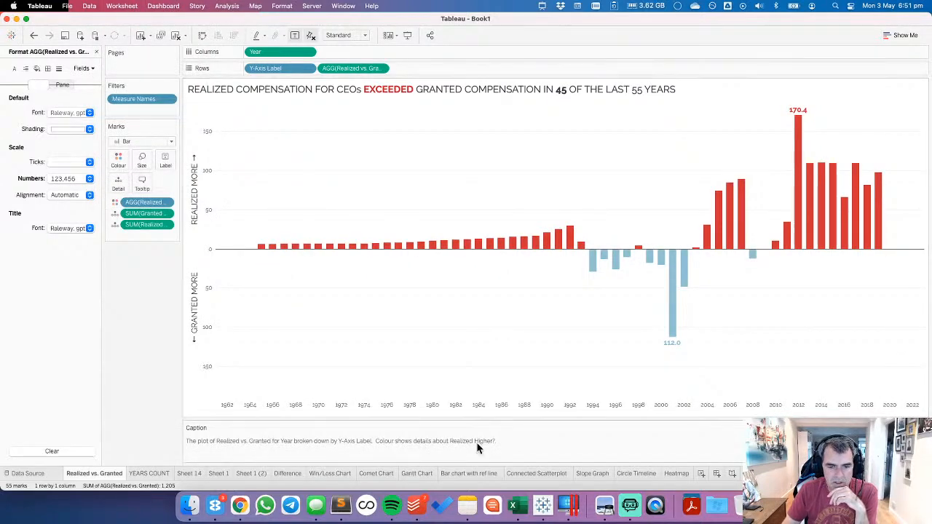
Step: Switch to Chrome and copy the EPI report passage from "Both measures include" through "options values have increased."
{"action": "left_click", "coordinate": [241, 510]}
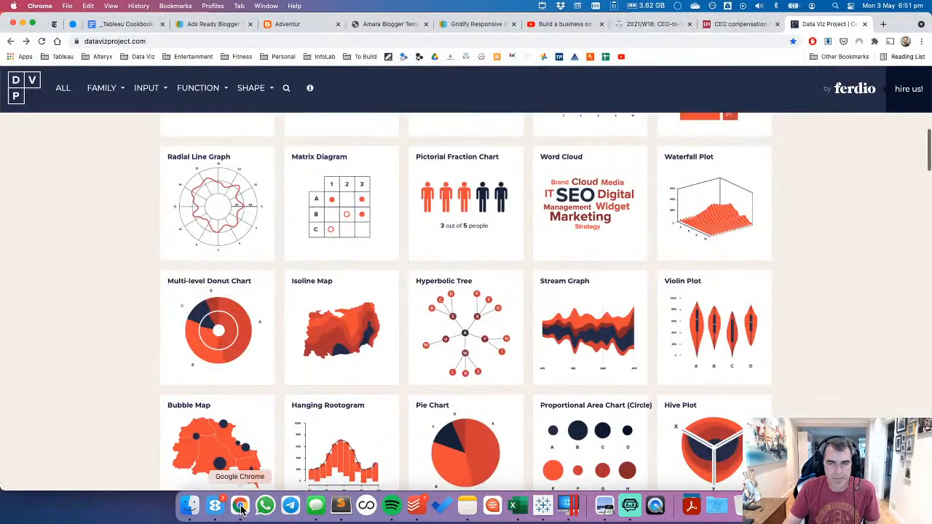
{"action": "left_click", "coordinate": [650, 24]}
{"action": "left_click", "coordinate": [732, 24]}
{"action": "left_click", "coordinate": [372, 246]}
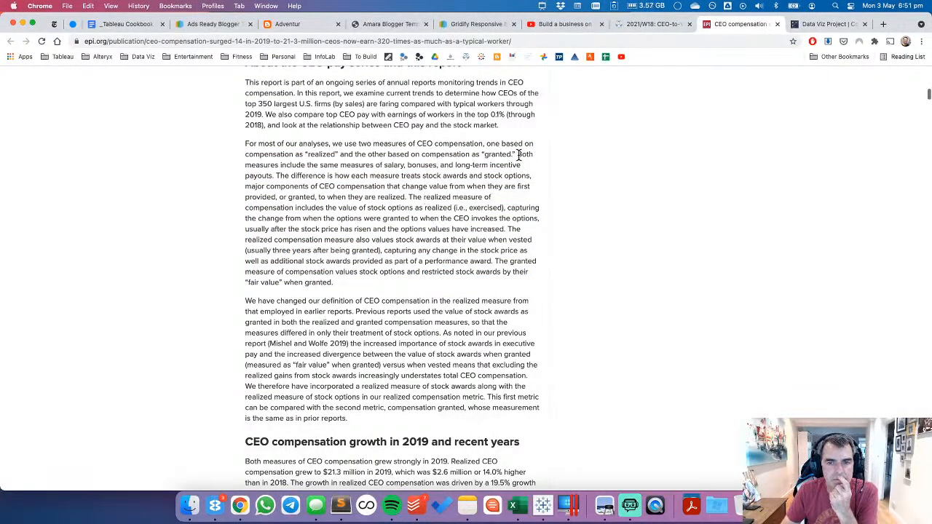
{"action": "left_click_drag", "start_coordinate": [518, 156], "coordinate": [393, 187]}
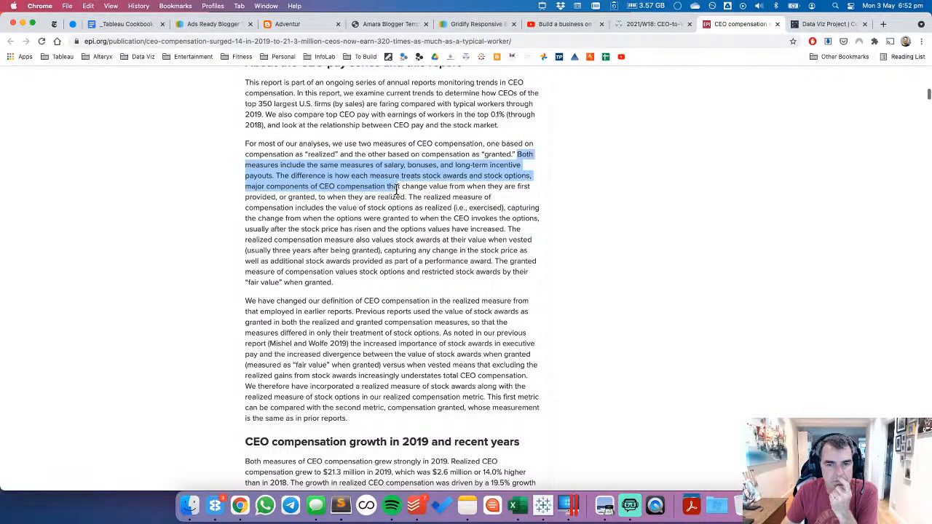
{"action": "left_click_drag", "start_coordinate": [397, 188], "coordinate": [505, 230]}
{"action": "key", "text": "super+c"}
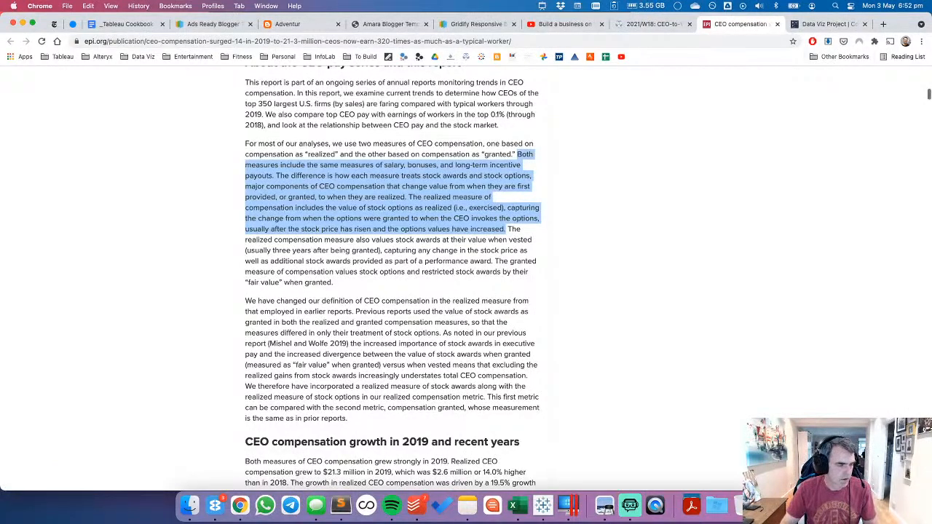
Step: Switch to Tableau and replace the Realized vs. Granted sheet's default caption text with the copied EPI passage
{"action": "key", "text": "super+Tab"}
{"action": "key", "text": "Tab"}
{"action": "key", "text": "Tab"}
{"action": "key", "text": "Tab"}
{"action": "key", "text": "Tab"}
{"action": "key", "text": "Tab"}
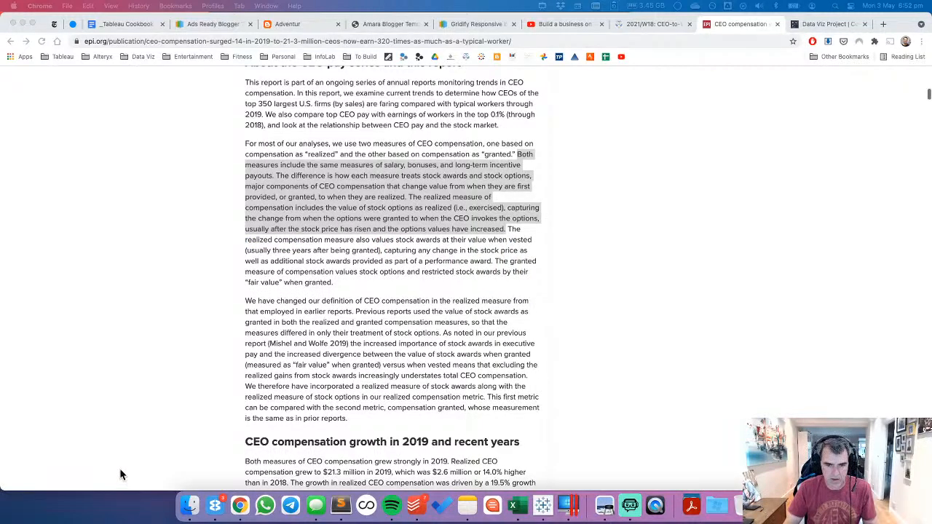
{"action": "left_click", "coordinate": [543, 505]}
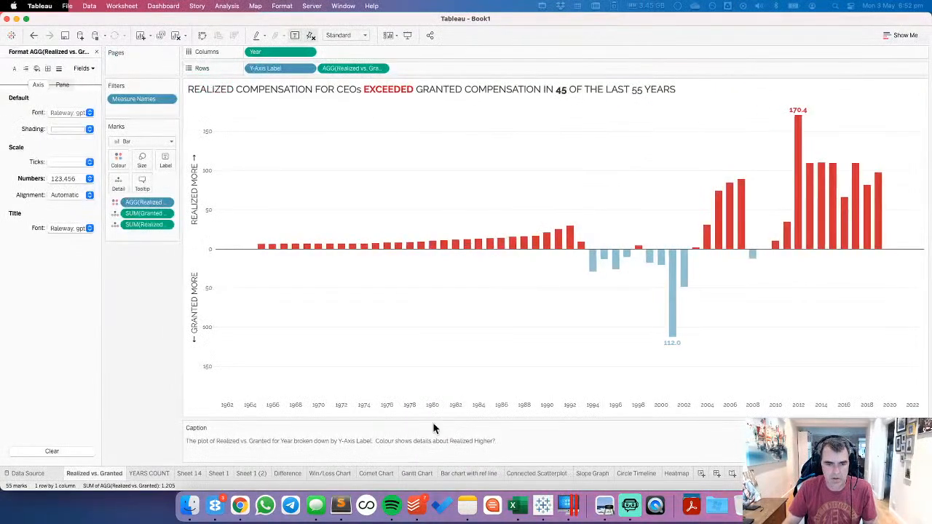
{"action": "double_click", "coordinate": [420, 443]}
{"action": "key", "text": "super+a"}
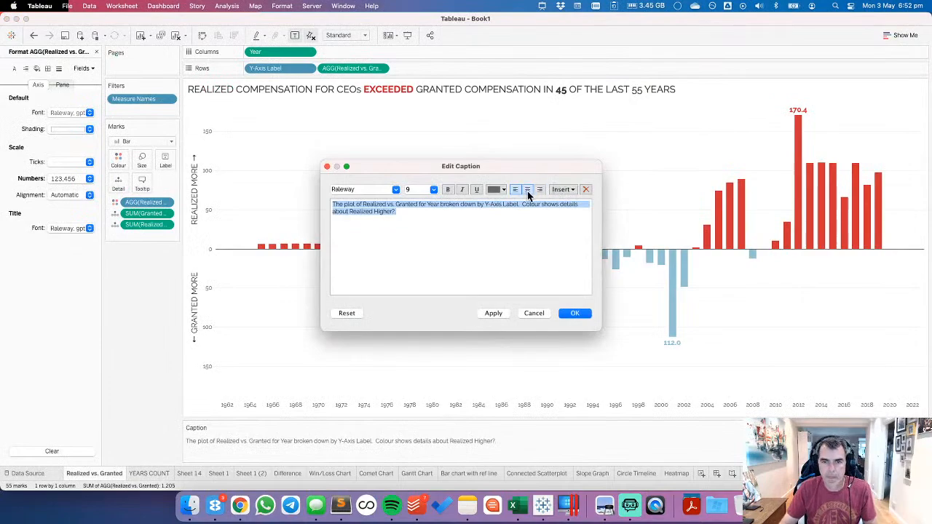
{"action": "key", "text": "super+v"}
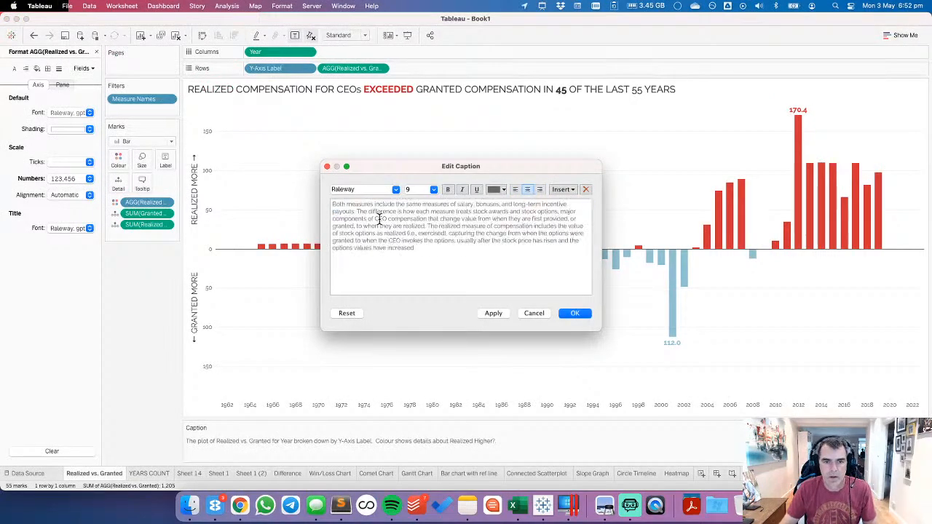
Step: Reword the caption's opening sentence to "NOTE: Both Granted and Realized compensation include salary, bonuses, and long-term incentive payouts."
{"action": "left_click", "coordinate": [333, 205]}
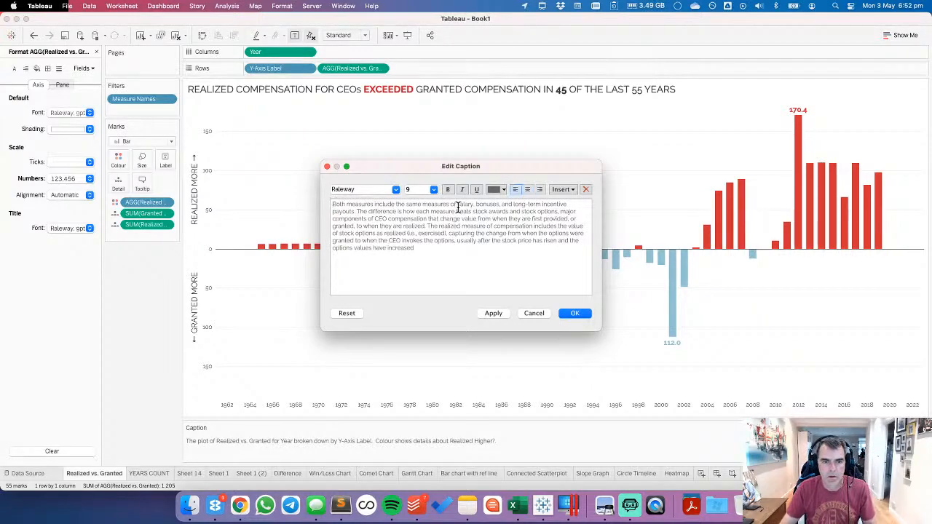
{"action": "type", "text": "NOTE:"}
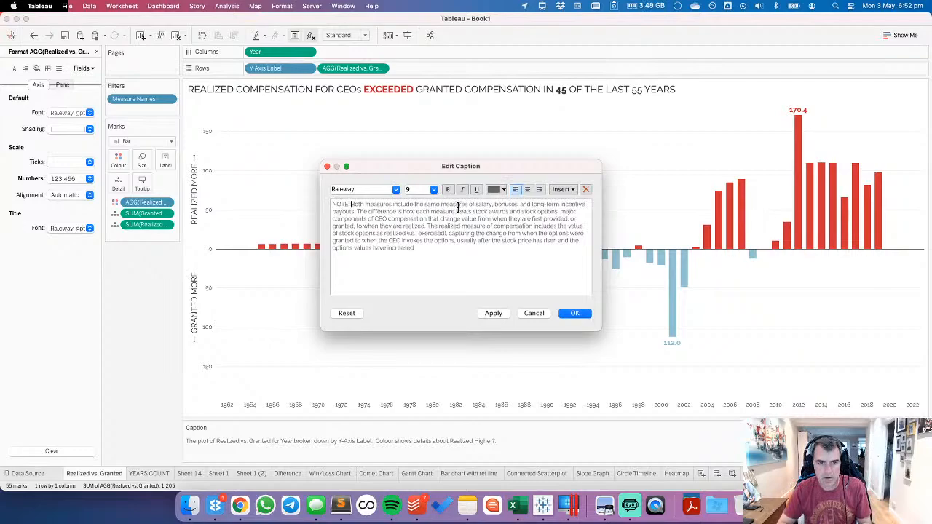
{"action": "key", "text": "Right"}
{"action": "key", "text": "Right"}
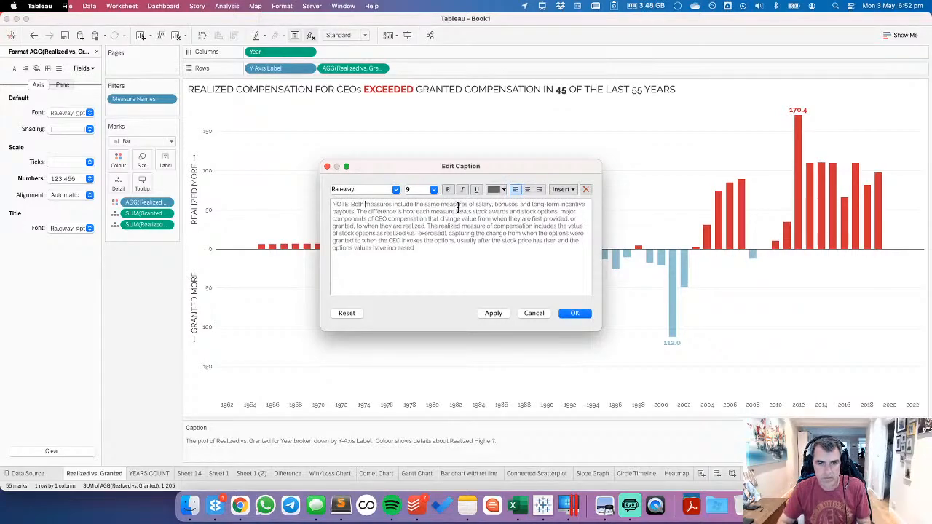
{"action": "type", "text": "Granted and "}
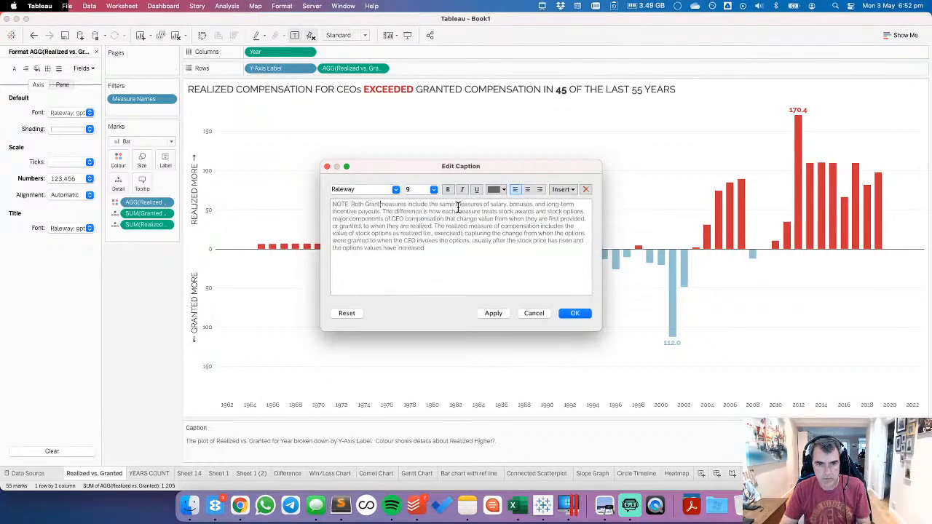
{"action": "type", "text": "Reali"}
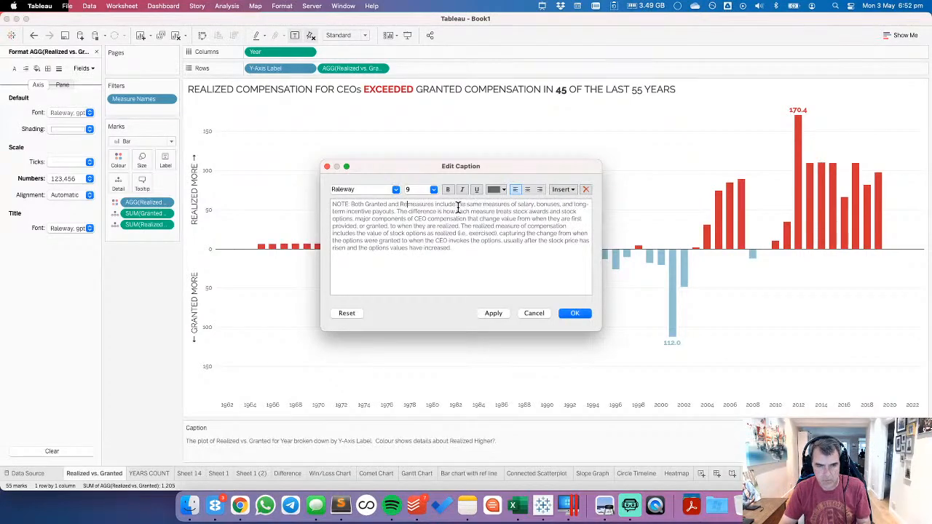
{"action": "type", "text": "zed "}
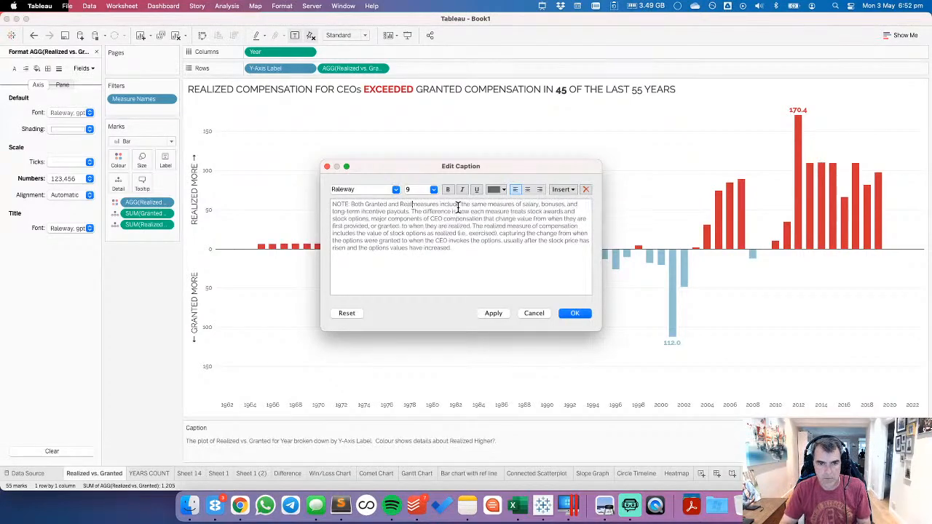
{"action": "type", "text": "compensation"}
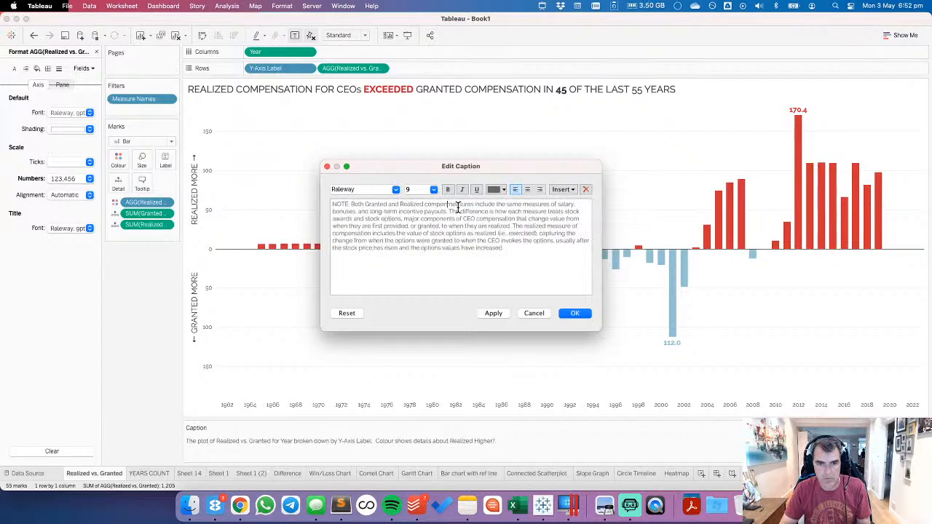
{"action": "key", "text": "shift+Right"}
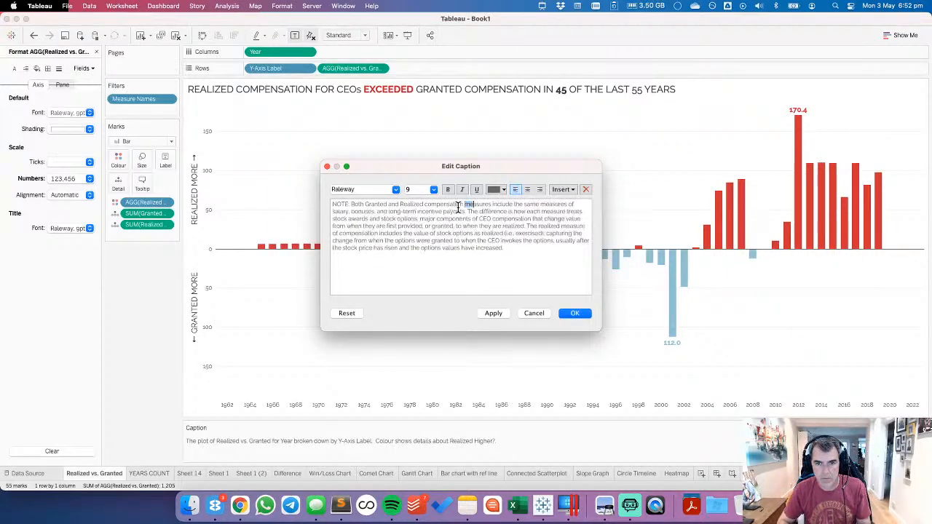
{"action": "key", "text": "BackSpace"}
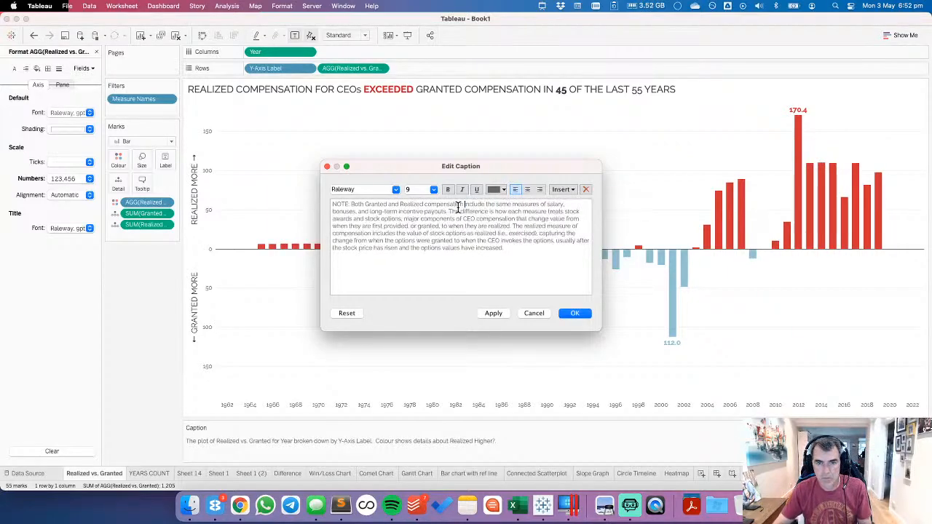
{"action": "left_click_drag", "start_coordinate": [486, 204], "coordinate": [547, 205]}
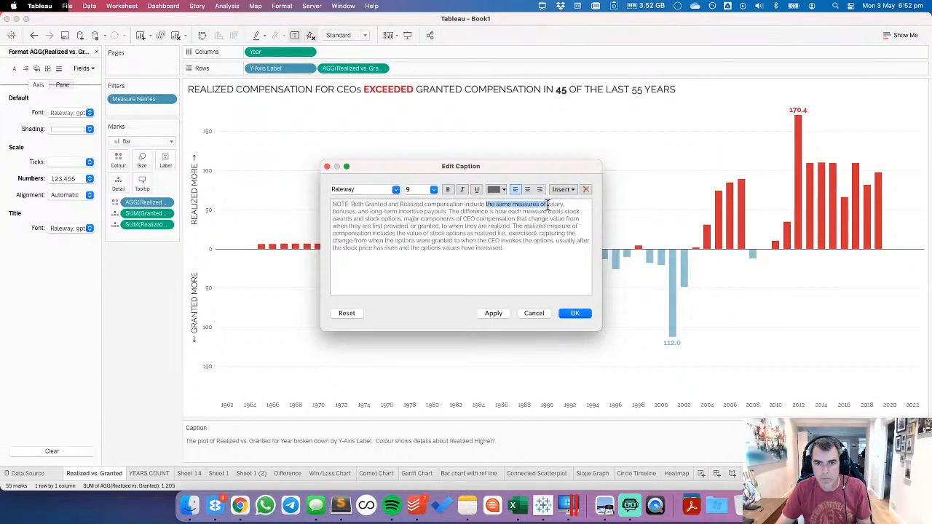
{"action": "key", "text": "BackSpace"}
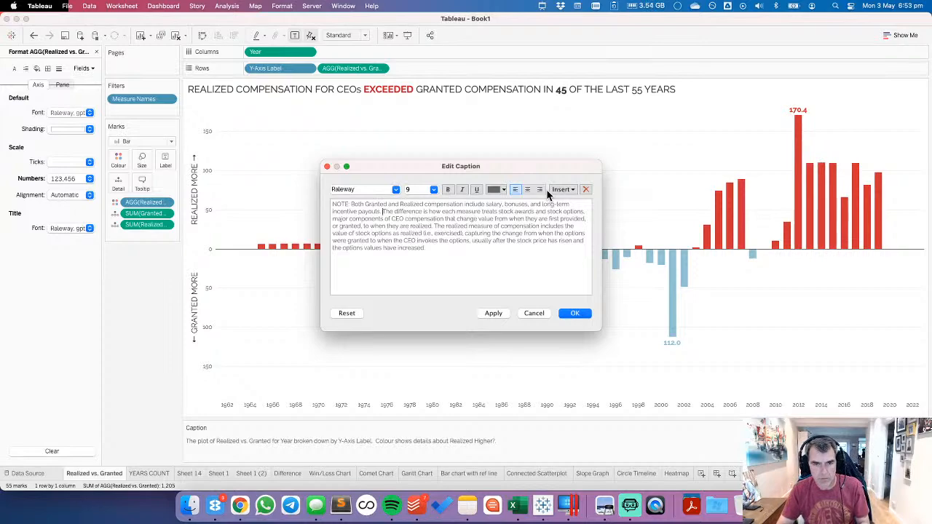
Step: After "incentive payouts." in the caption, insert "Realized compensation values the stocks as to when they were exercised"
{"action": "type", "text": "Realized"}
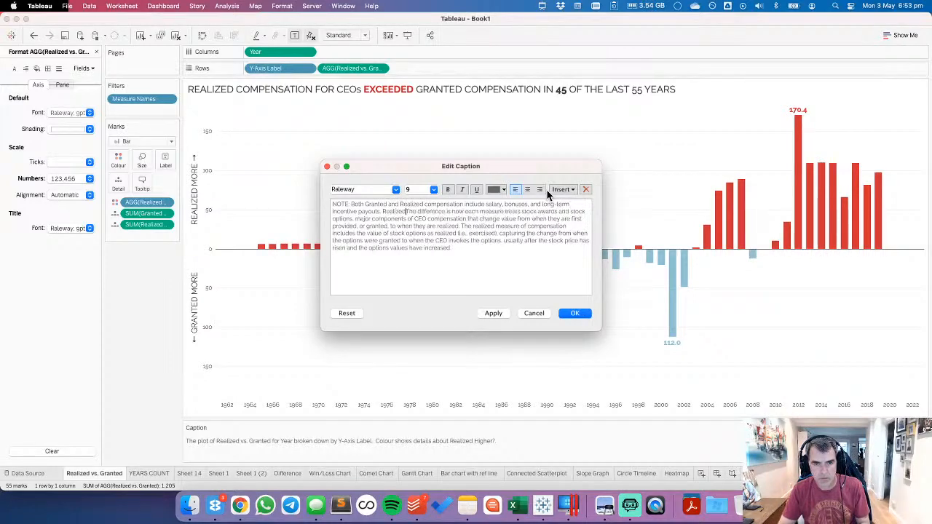
{"action": "type", "text": " compensation"}
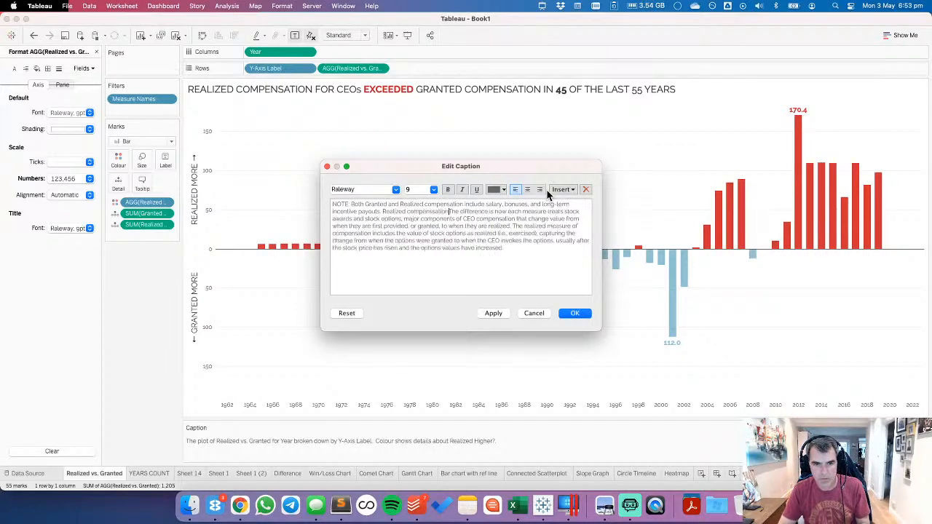
{"action": "key", "text": "BackSpace"}
{"action": "key", "text": "BackSpace"}
{"action": "key", "text": "BackSpace"}
{"action": "key", "text": "BackSpace"}
{"action": "key", "text": "BackSpace"}
{"action": "key", "text": "BackSpace"}
{"action": "type", "text": "ation "}
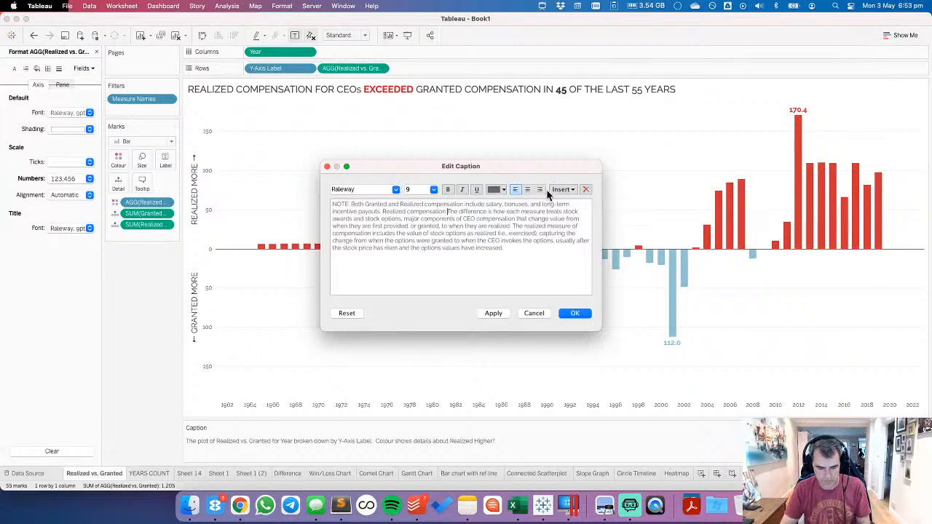
{"action": "type", "text": "values the i"}
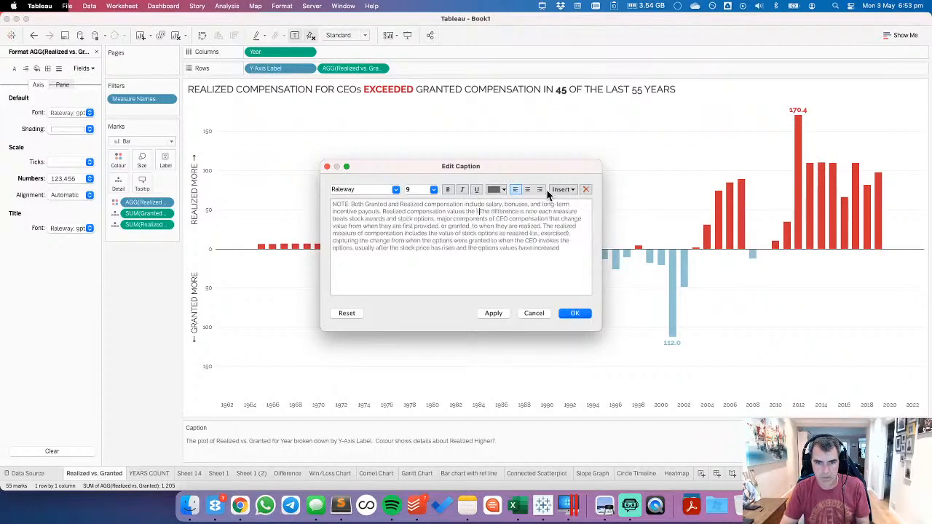
{"action": "type", "text": "tocks."}
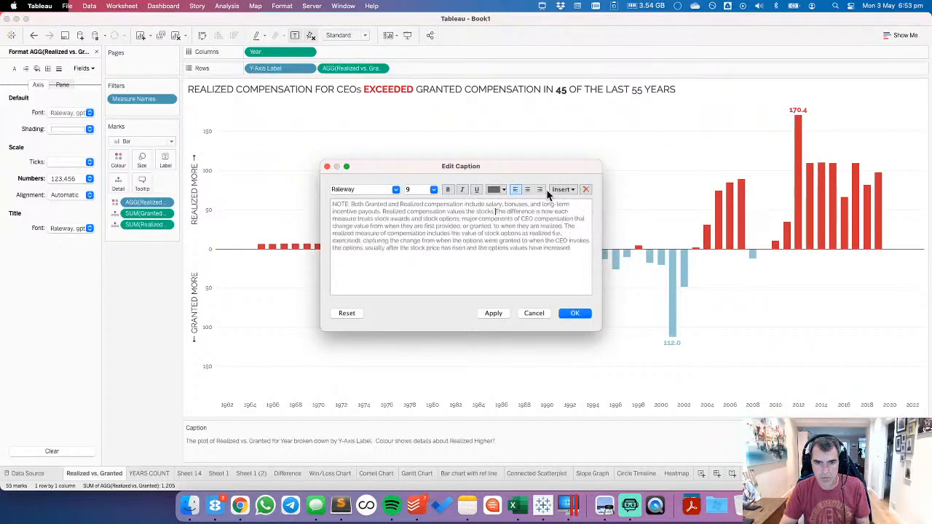
{"action": "key", "text": "BackSpace"}
{"action": "key", "text": "BackSpace"}
{"action": "type", "text": "as to when they "}
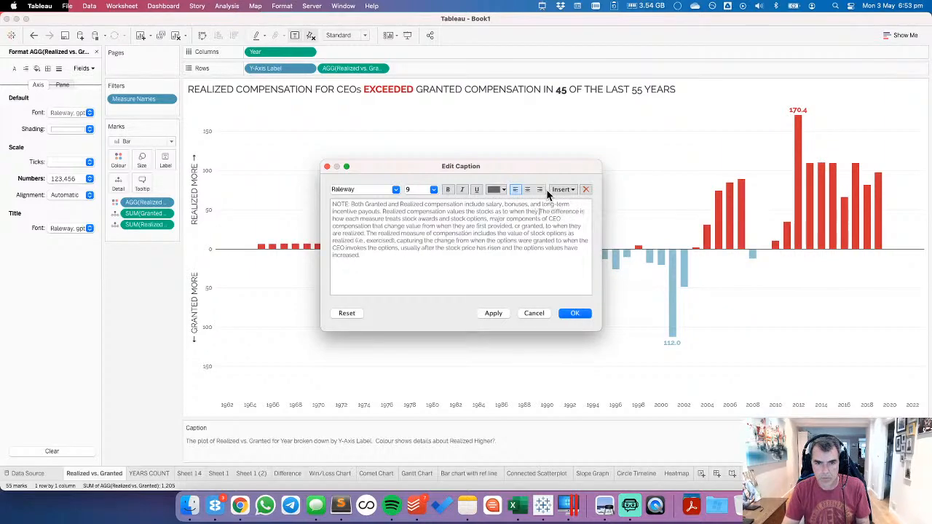
{"action": "type", "text": "were exer"}
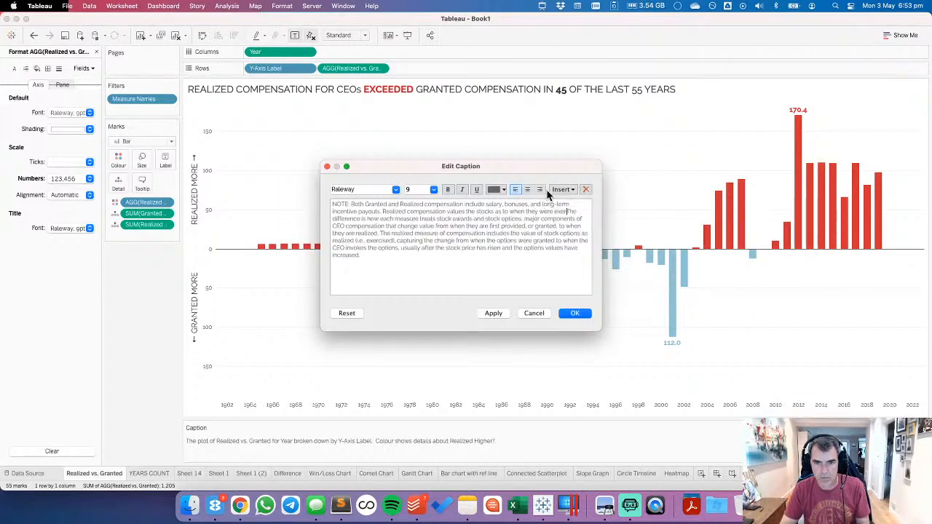
{"action": "type", "text": "cised"}
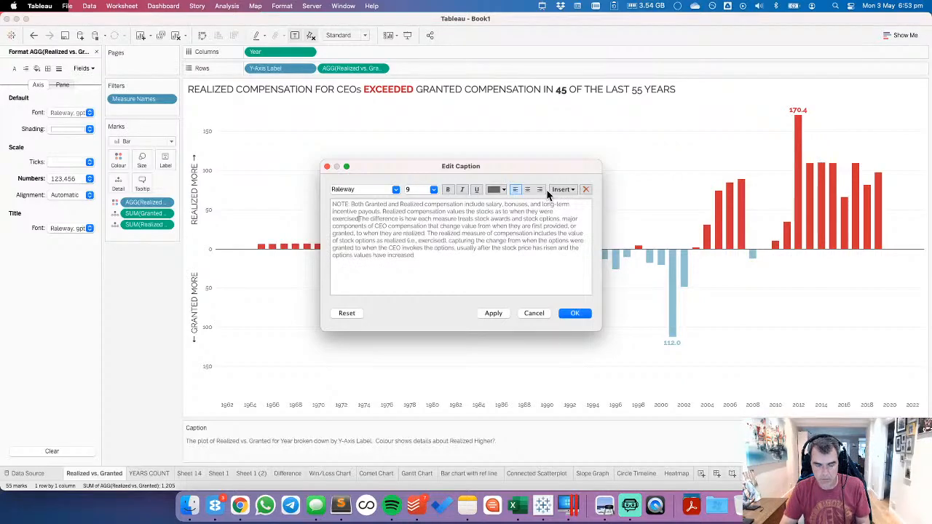
Step: Continue the caption sentence with ", whereas Granted compensation values the stocks as to when they are first granted" and delete the remaining pasted text
{"action": "type", "text": " , whereas"}
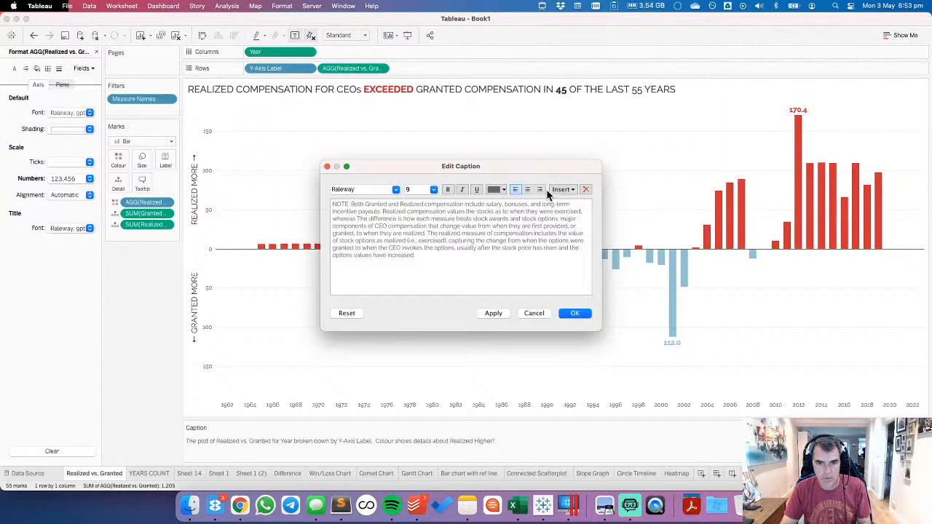
{"action": "type", "text": "Grante com"}
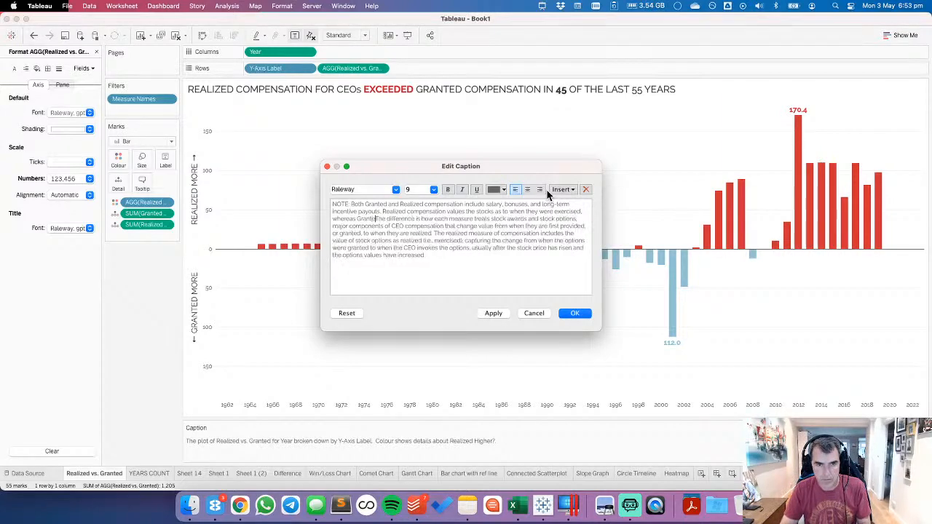
{"action": "key", "text": "BackSpace"}
{"action": "key", "text": "BackSpace"}
{"action": "key", "text": "BackSpace"}
{"action": "key", "text": "BackSpace"}
{"action": "type", "text": "d comper"}
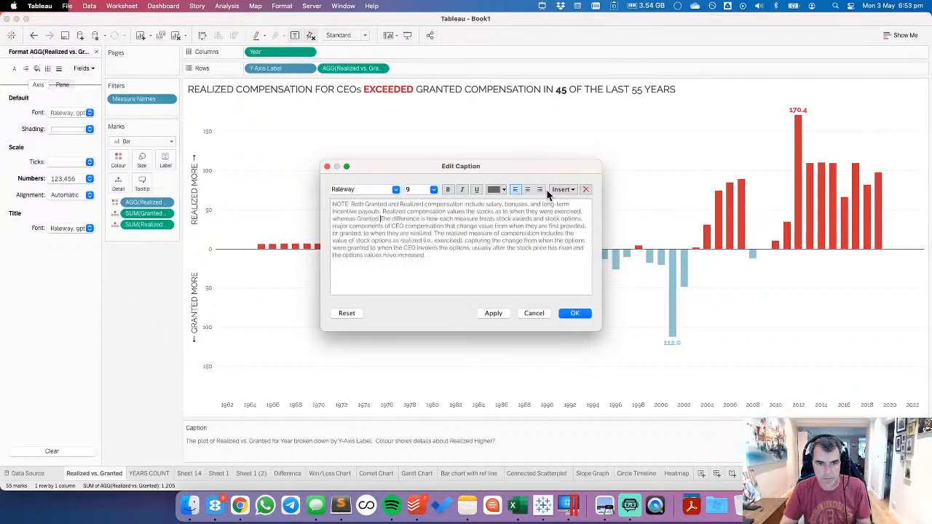
{"action": "type", "text": "sation"}
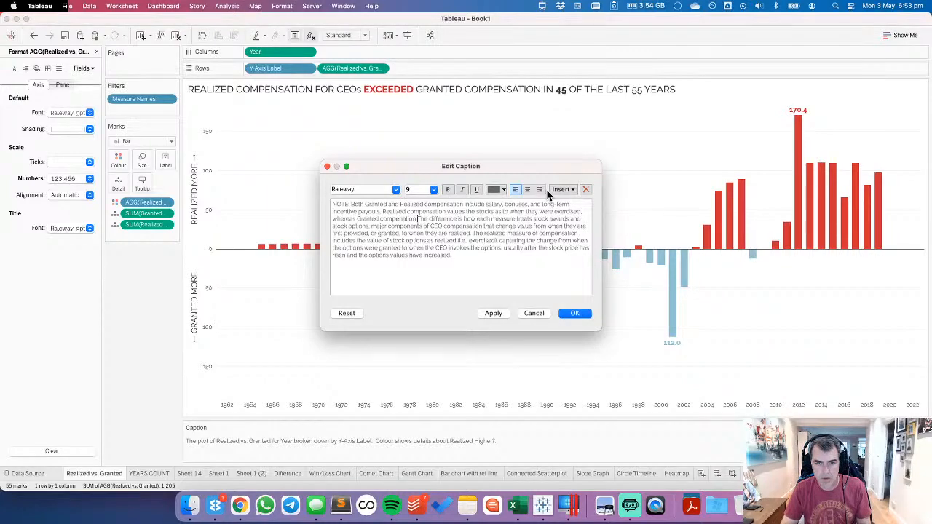
{"action": "type", "text": "values"}
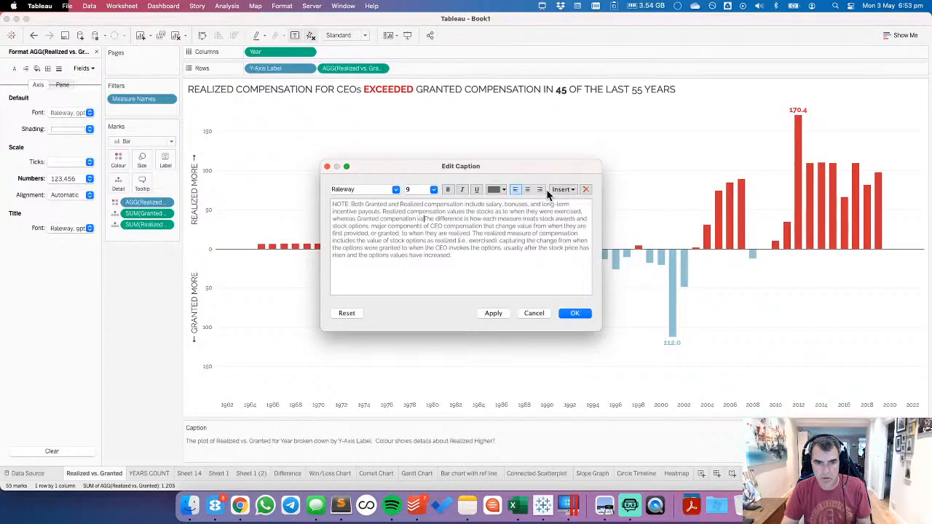
{"action": "type", "text": " the"}
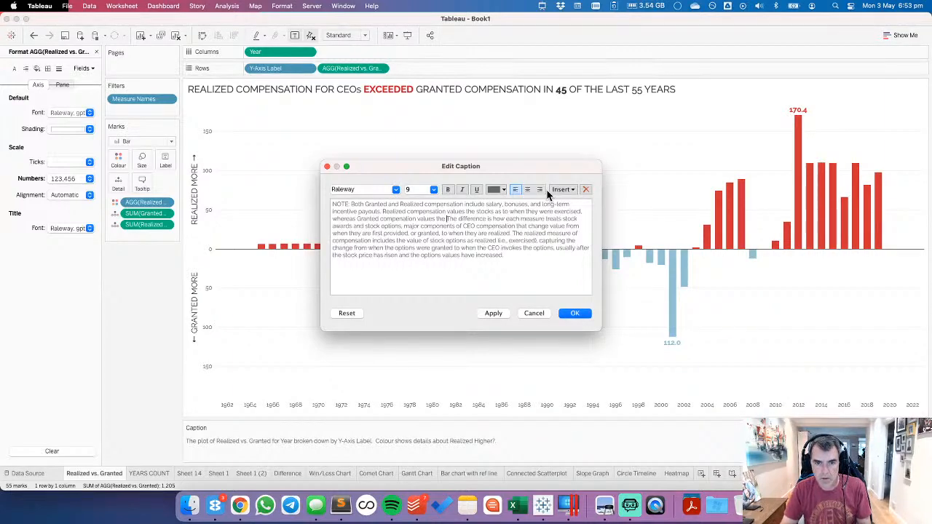
{"action": "type", "text": " stoc"}
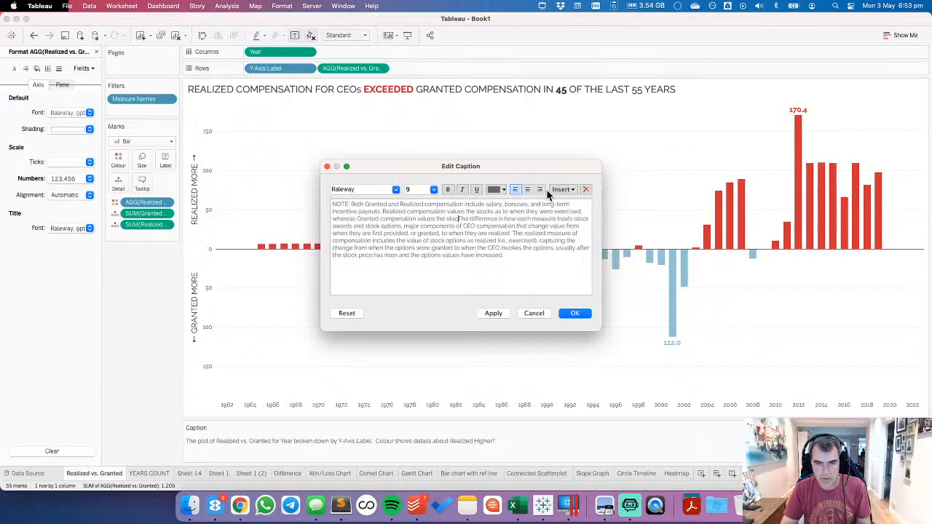
{"action": "type", "text": "ks"}
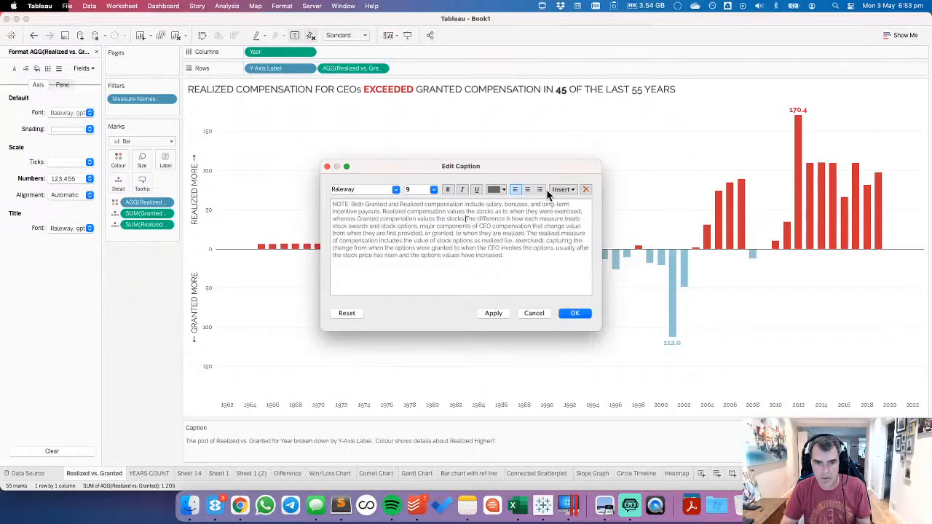
{"action": "type", "text": " as to whe"}
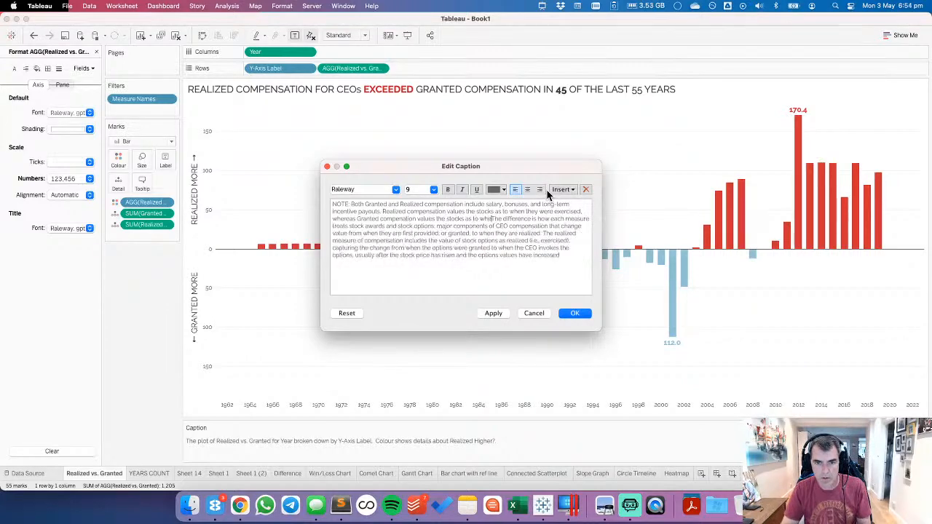
{"action": "type", "text": "n they are first"}
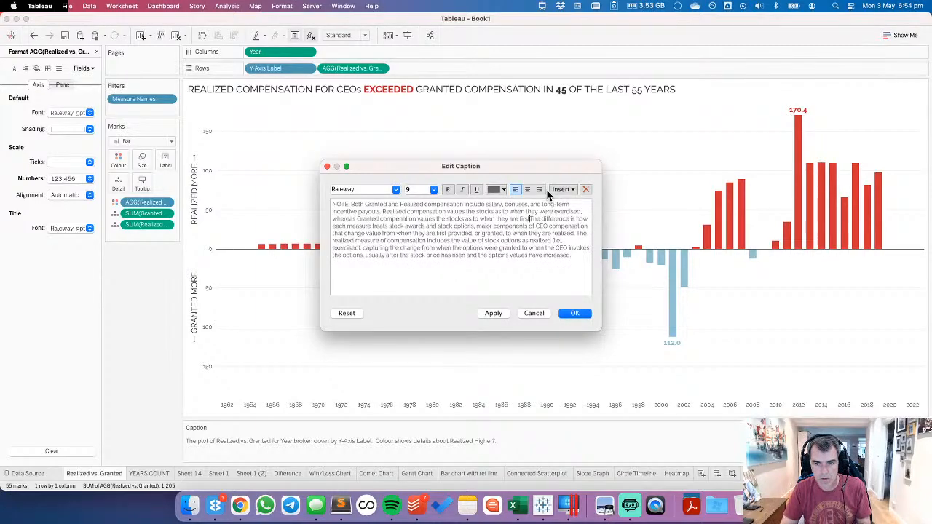
{"action": "type", "text": " grante"}
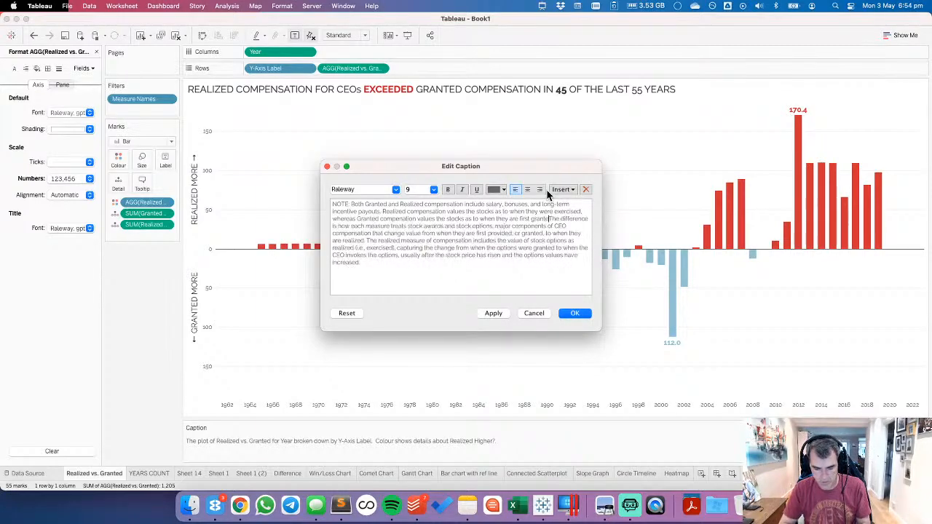
{"action": "type", "text": "d"}
{"action": "key", "text": "shift+super+Down"}
{"action": "key", "text": "BackSpace"}
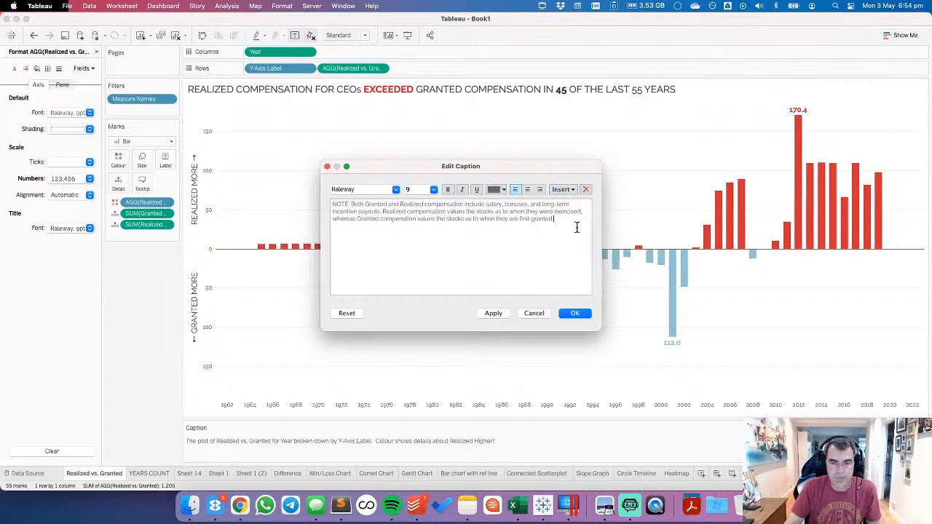
Step: Select the finished caption text and apply it to the Realized vs. Granted sheet
{"action": "left_click", "coordinate": [574, 316]}
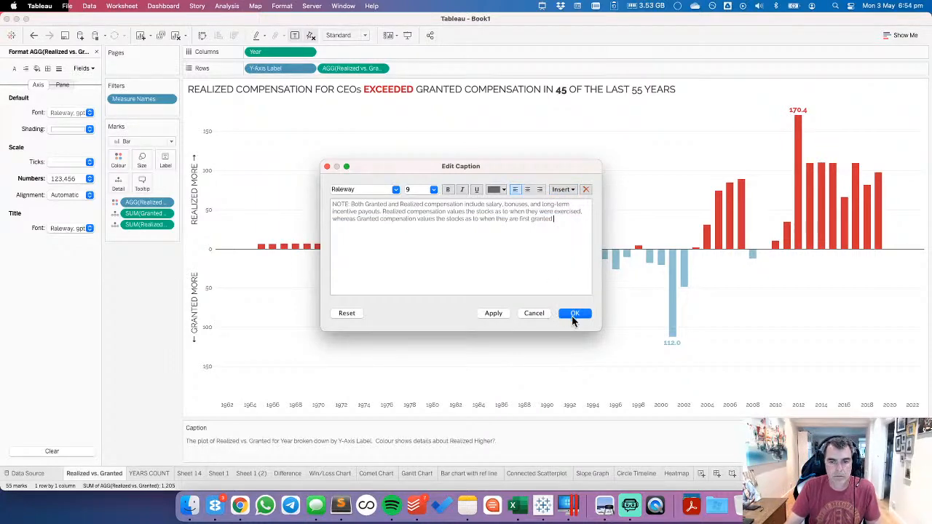
{"action": "left_click_drag", "start_coordinate": [552, 218], "coordinate": [309, 198]}
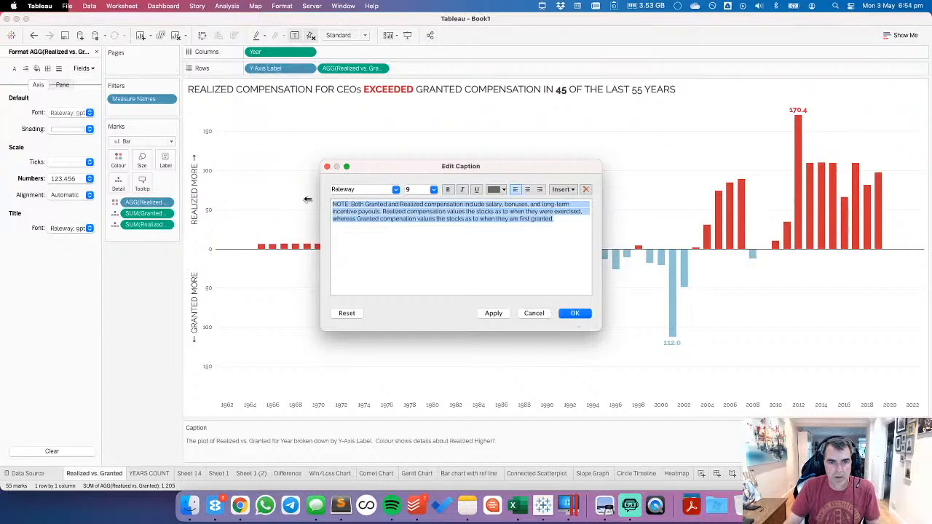
{"action": "left_click", "coordinate": [562, 313]}
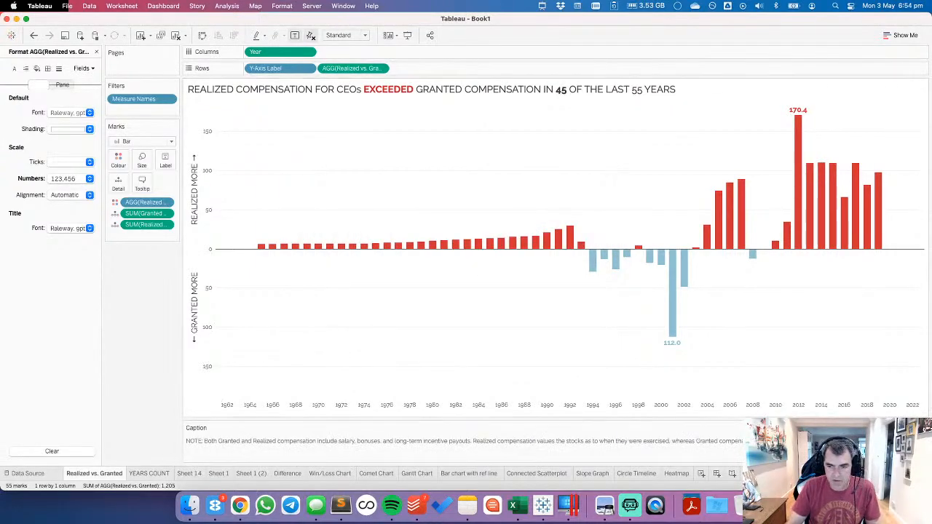
Step: Create a new dashboard in the workbook
{"action": "left_click", "coordinate": [716, 474]}
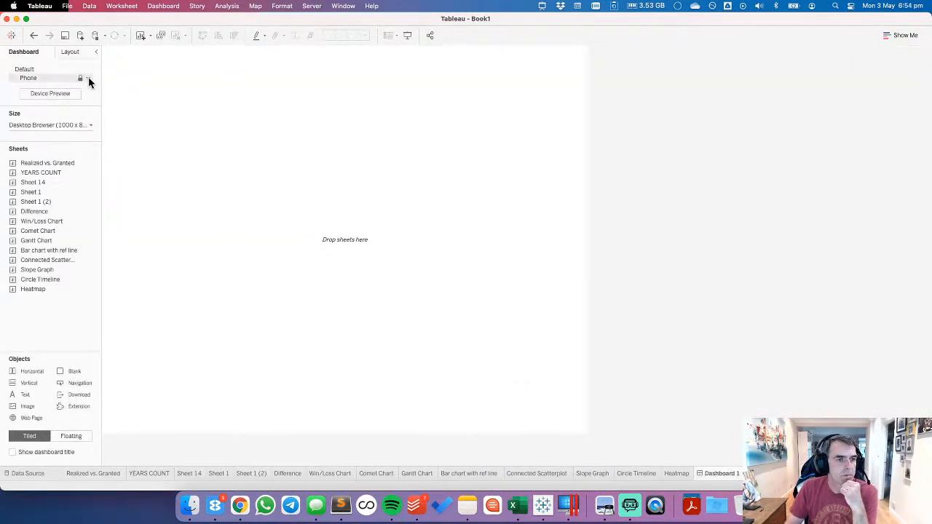
{"action": "left_click", "coordinate": [88, 77]}
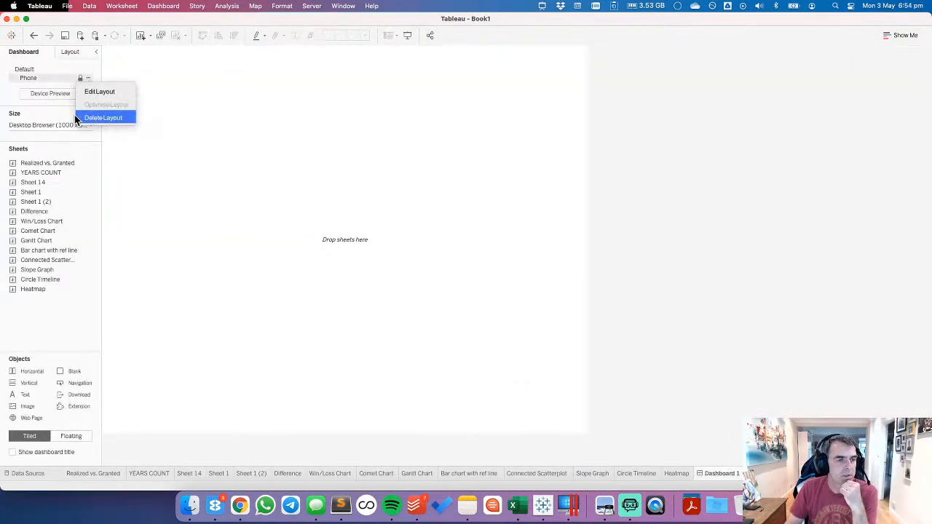
{"action": "left_click", "coordinate": [88, 118]}
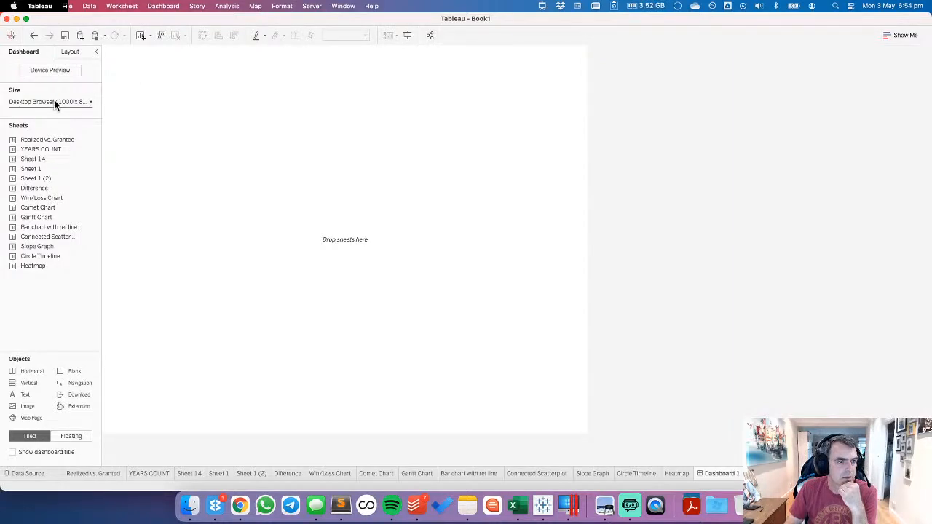
{"action": "left_click", "coordinate": [34, 35]}
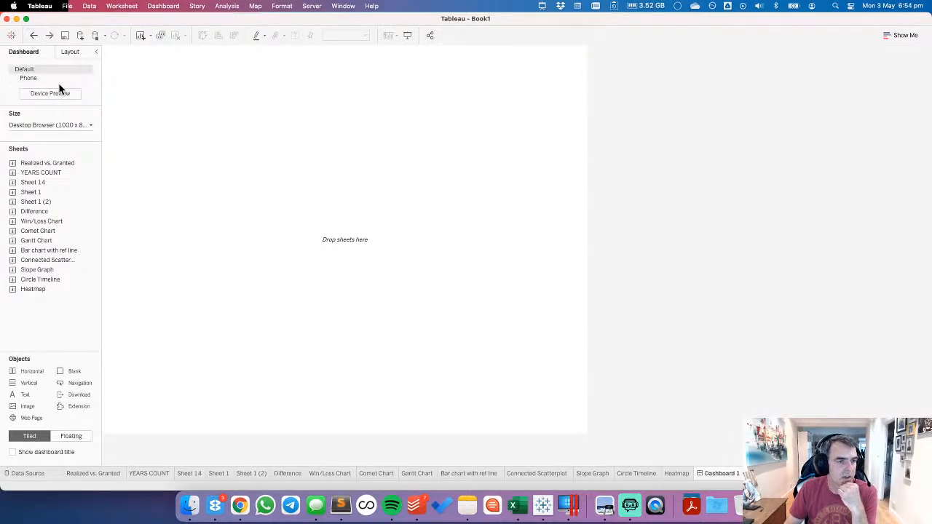
Step: Set the dashboard to a fixed size of 800 px wide by 600 px high
{"action": "left_click", "coordinate": [50, 187]}
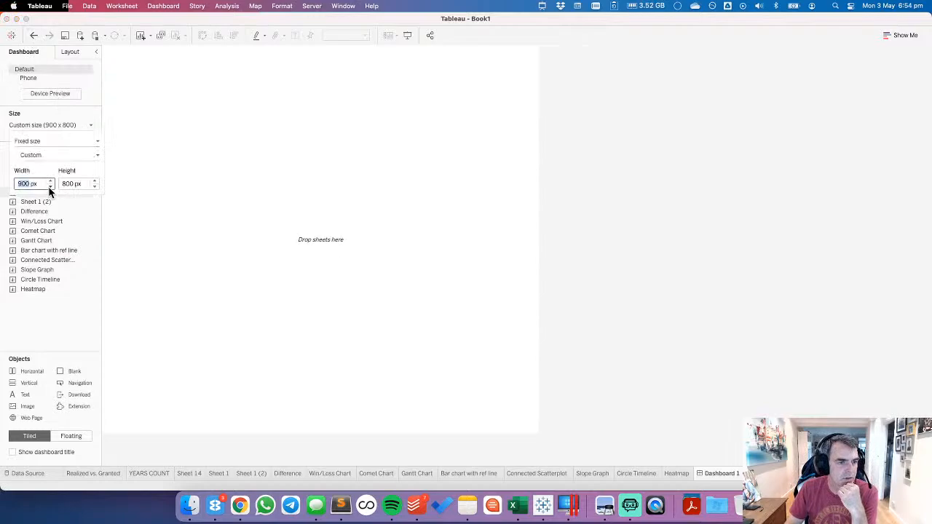
{"action": "left_click", "coordinate": [50, 186]}
{"action": "left_click", "coordinate": [94, 186]}
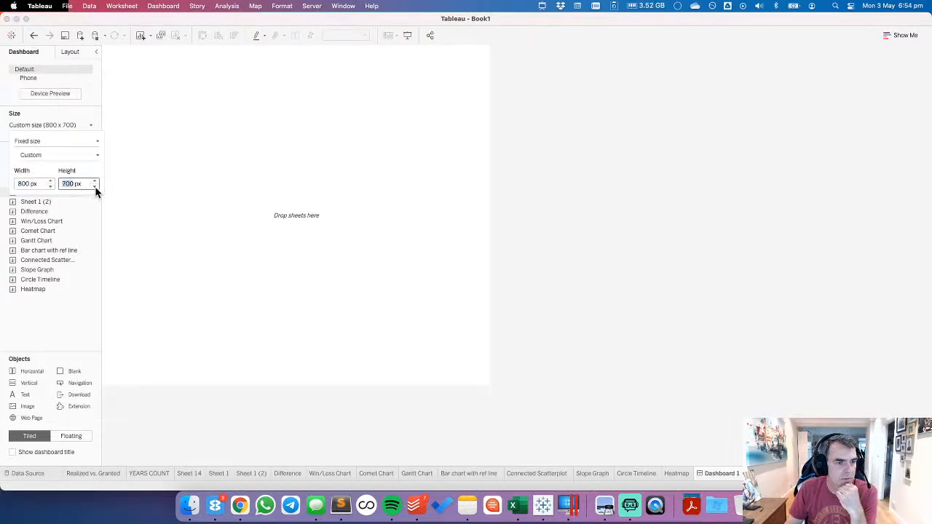
{"action": "left_click", "coordinate": [94, 186]}
{"action": "left_click", "coordinate": [624, 222]}
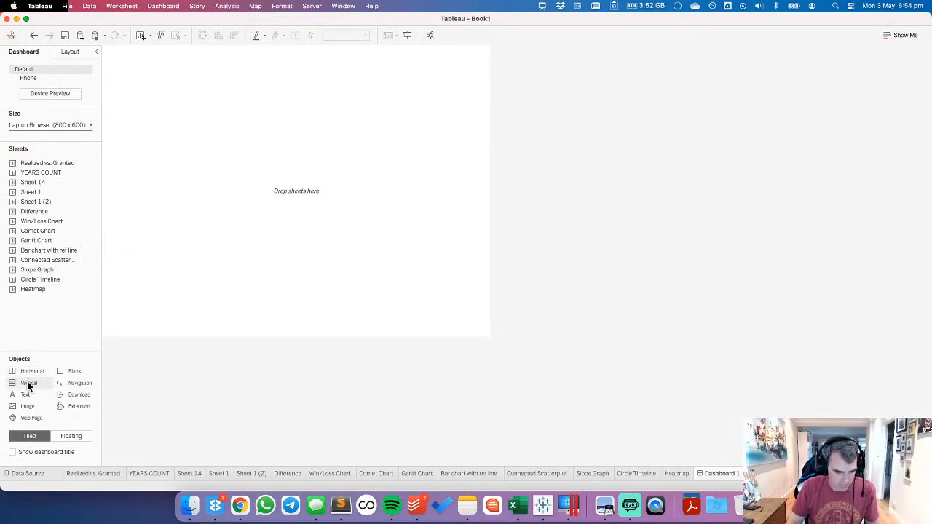
Step: Add a floating vertical container to the dashboard at x 0, y 0 with a width of 800 and a height of 600
{"action": "left_click_drag", "start_coordinate": [28, 386], "coordinate": [143, 87]}
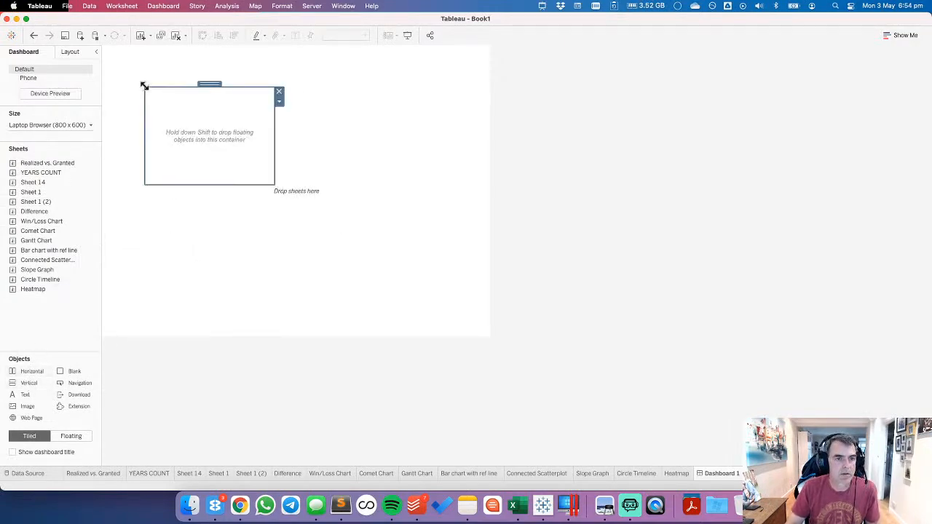
{"action": "left_click", "coordinate": [70, 52]}
{"action": "left_click", "coordinate": [16, 134]}
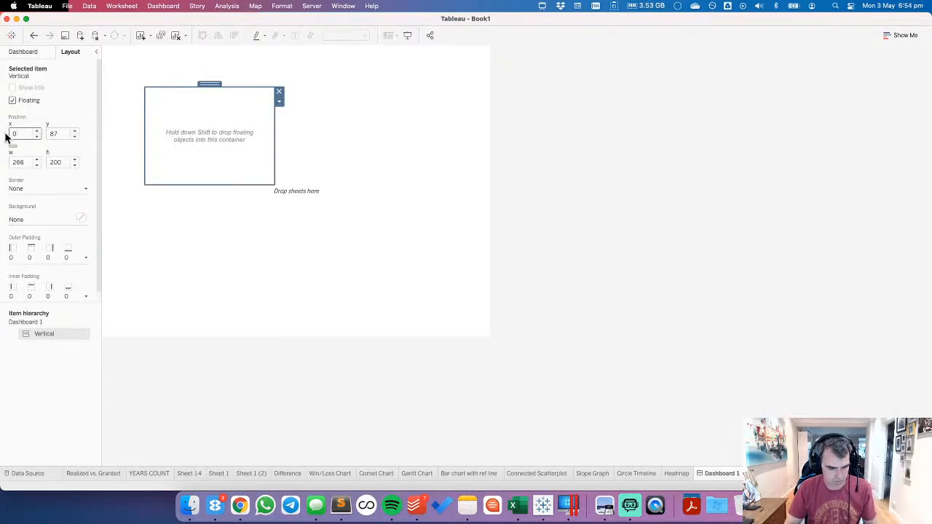
{"action": "key", "text": "Tab"}
{"action": "type", "text": "0"}
{"action": "key", "text": "Tab"}
{"action": "type", "text": "80"}
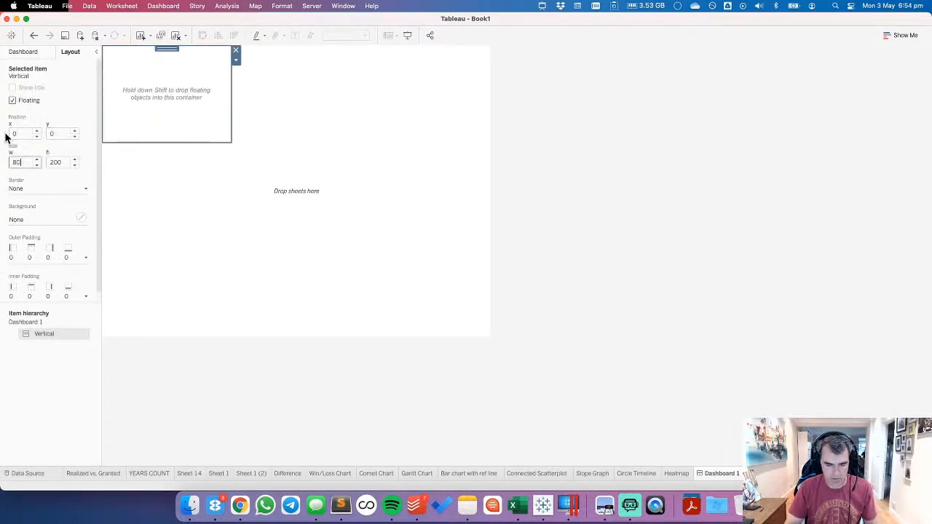
{"action": "type", "text": "0"}
{"action": "key", "text": "Tab"}
{"action": "type", "text": "600"}
{"action": "key", "text": "Return"}
Step: Set the vertical container's inner padding to 20 on all sides
{"action": "left_click", "coordinate": [23, 52]}
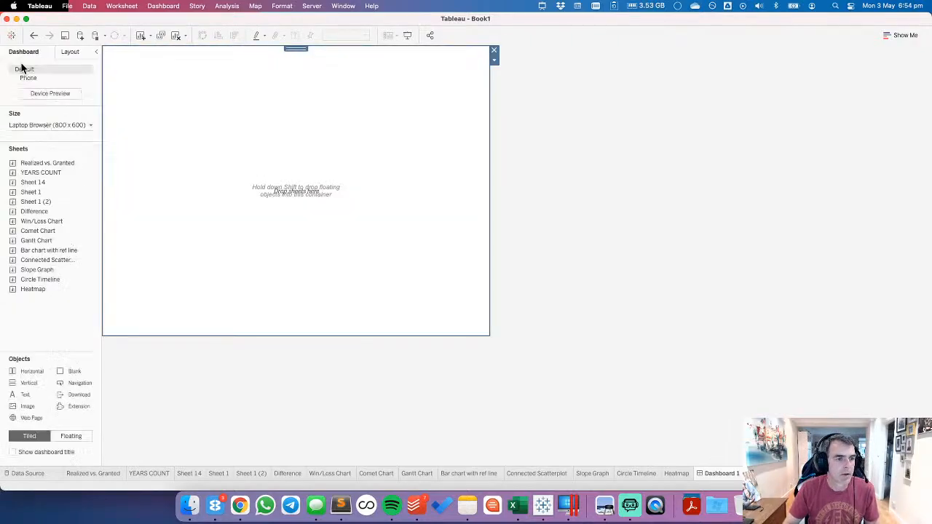
{"action": "left_click", "coordinate": [73, 52]}
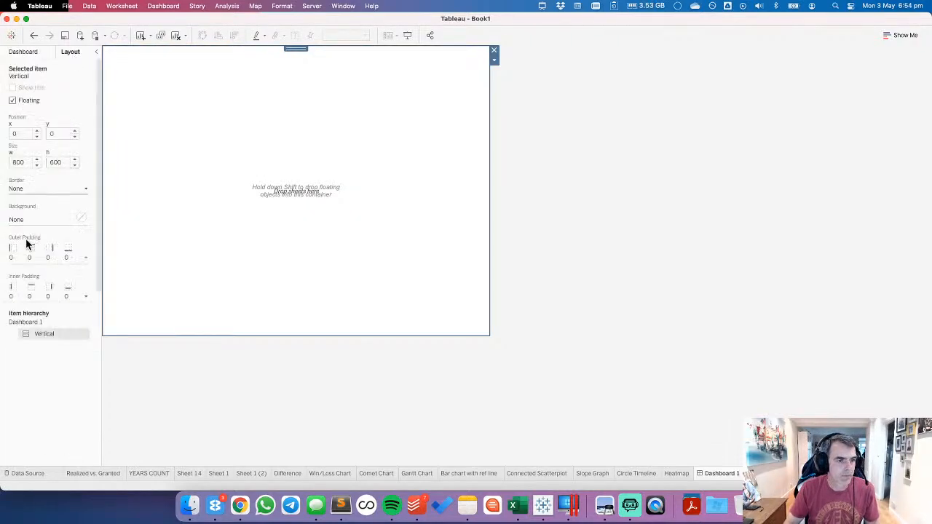
{"action": "left_click", "coordinate": [29, 296]}
{"action": "left_click", "coordinate": [50, 333]}
{"action": "type", "text": "20"}
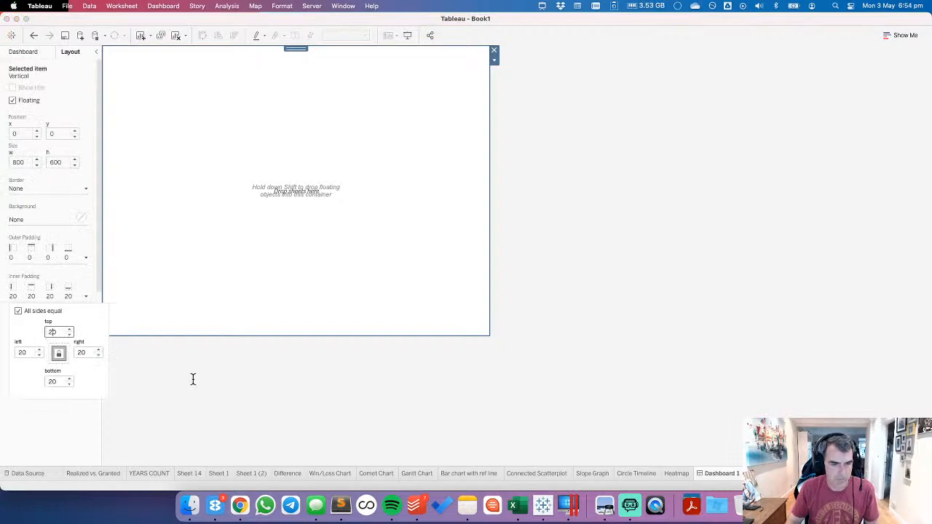
{"action": "left_click", "coordinate": [193, 380]}
Step: Place the Realized vs. Granted sheet inside the vertical container so that it fills it
{"action": "left_click", "coordinate": [23, 51]}
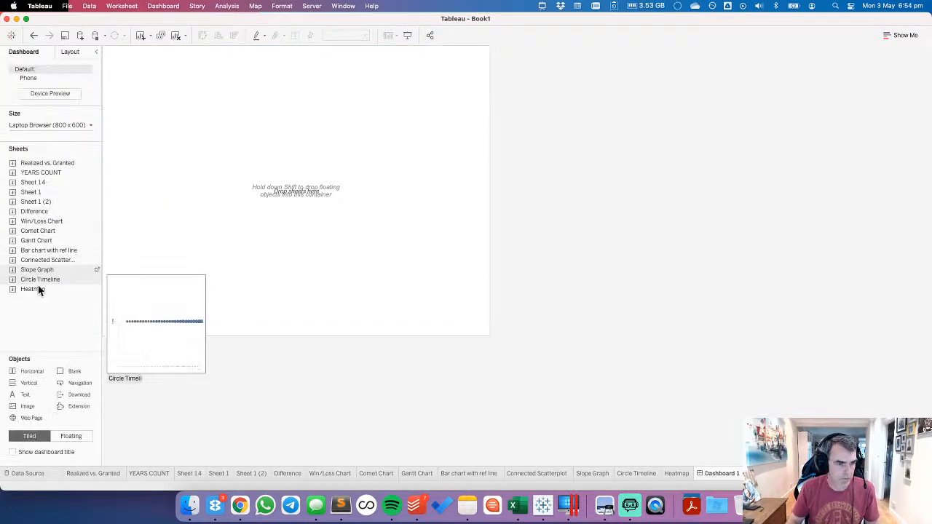
{"action": "left_click_drag", "start_coordinate": [34, 164], "coordinate": [273, 146]}
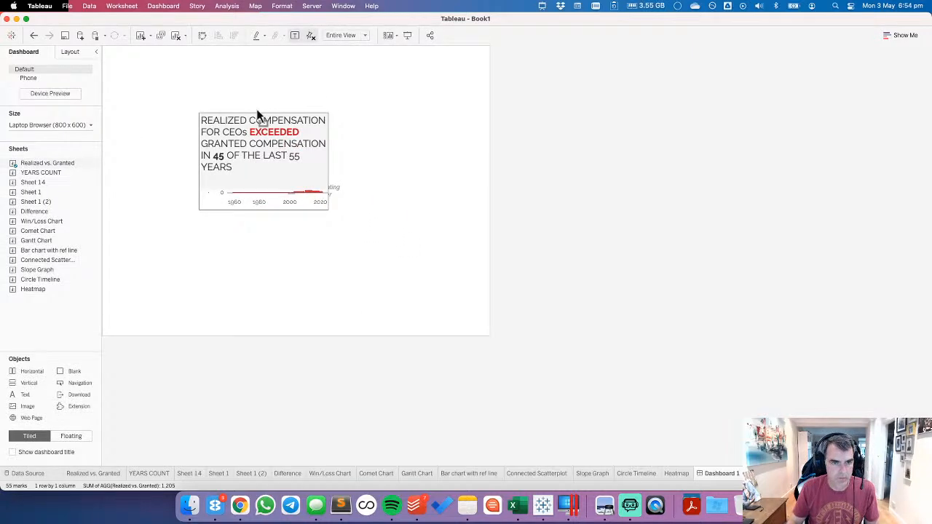
{"action": "left_click", "coordinate": [329, 118]}
{"action": "left_click_drag", "start_coordinate": [69, 163], "coordinate": [239, 148]}
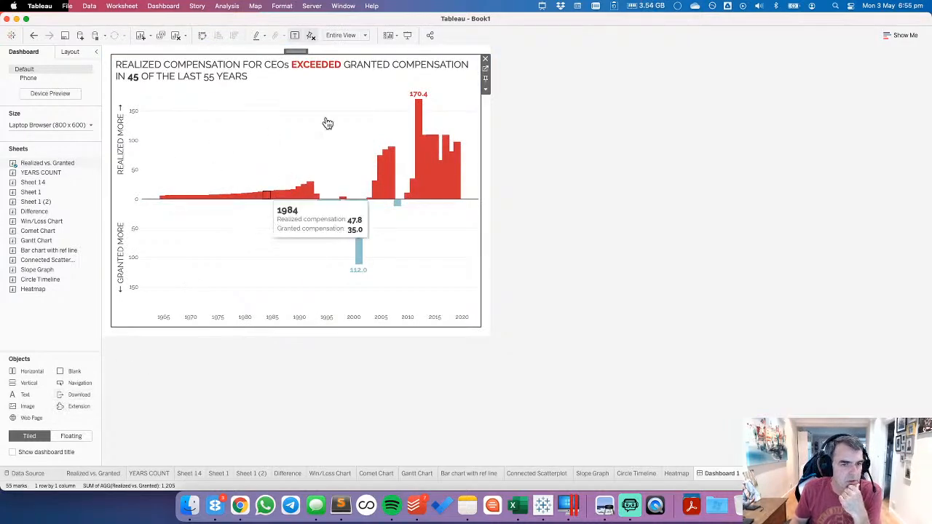
Step: Show the Realized vs. Granted caption on the dashboard, copy its text and hide the caption again
{"action": "left_click", "coordinate": [486, 89]}
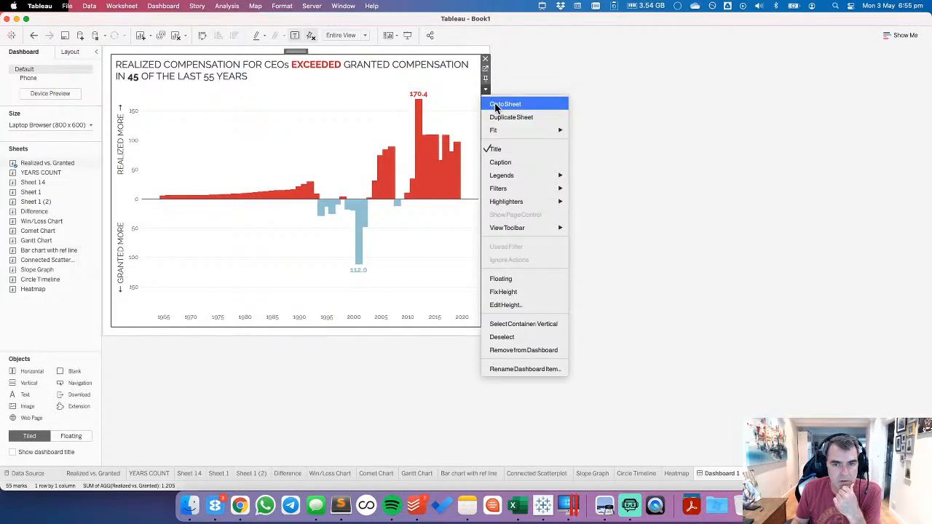
{"action": "left_click", "coordinate": [500, 161]}
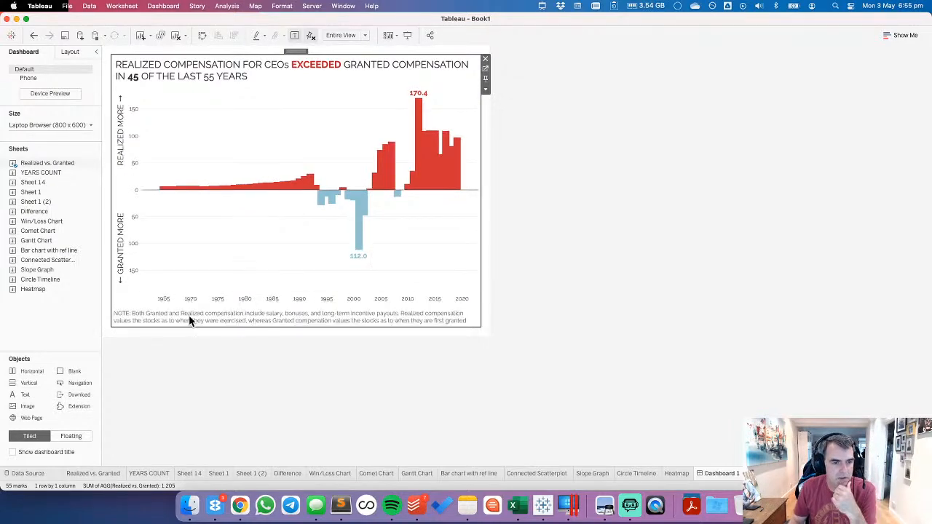
{"action": "double_click", "coordinate": [190, 319]}
{"action": "key", "text": "super+a"}
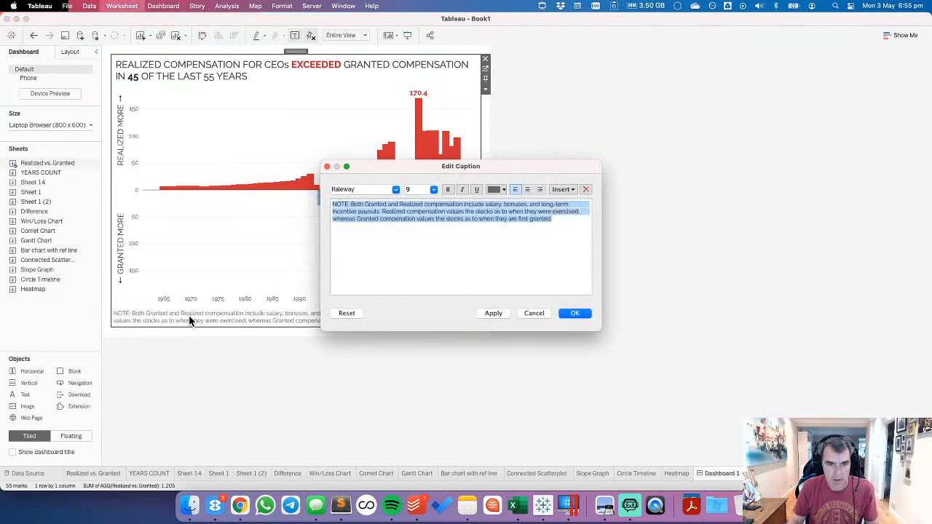
{"action": "left_click", "coordinate": [534, 313]}
{"action": "right_click", "coordinate": [278, 326]}
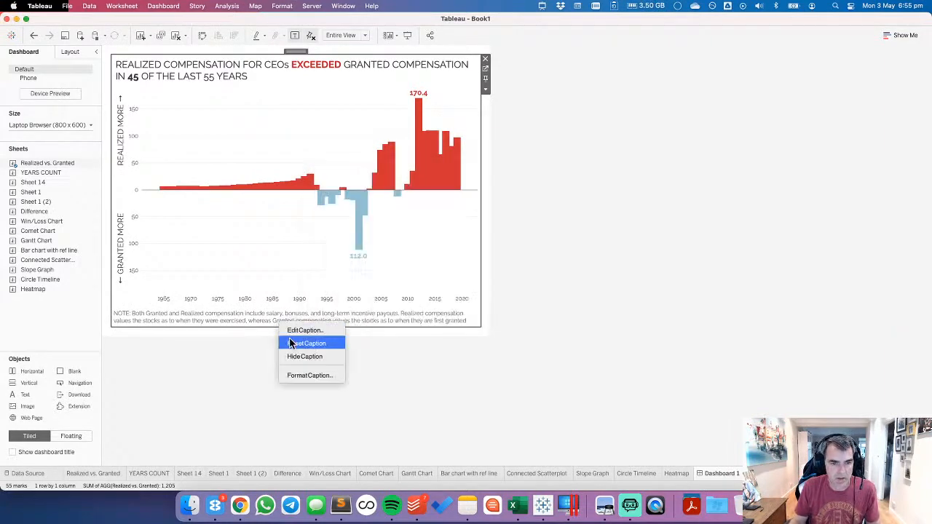
{"action": "left_click", "coordinate": [291, 356]}
Step: Add a horizontal container below the chart and place a text object in it containing the copied NOTE caption
{"action": "left_click_drag", "start_coordinate": [31, 377], "coordinate": [158, 321]}
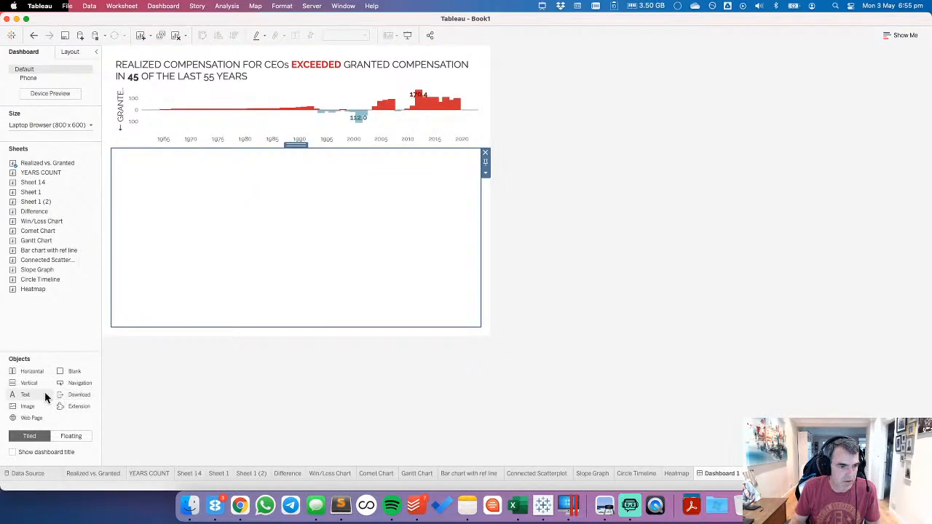
{"action": "left_click_drag", "start_coordinate": [30, 383], "coordinate": [181, 248]}
{"action": "type", "text": "NOTE: Both Granted and Realized compensation include salary, bonuses, and long-term incentive payouts. Realized compensation values the stocks as to when they were exercised, whereas Granted compensation values the stocks as to when they are first granted"}
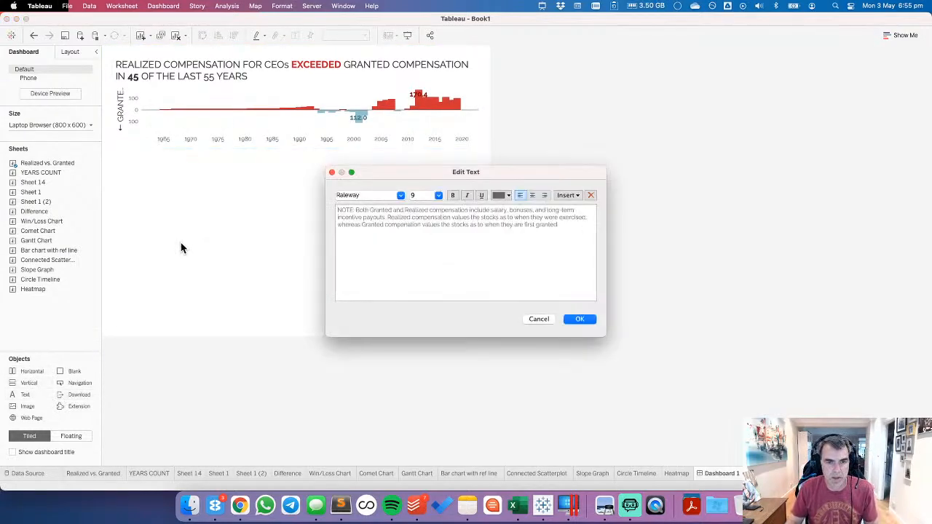
Step: Make "NOTE:" bold and colour the whole note text a lighter grey
{"action": "left_click_drag", "start_coordinate": [356, 210], "coordinate": [314, 211]}
{"action": "key", "text": "super+b"}
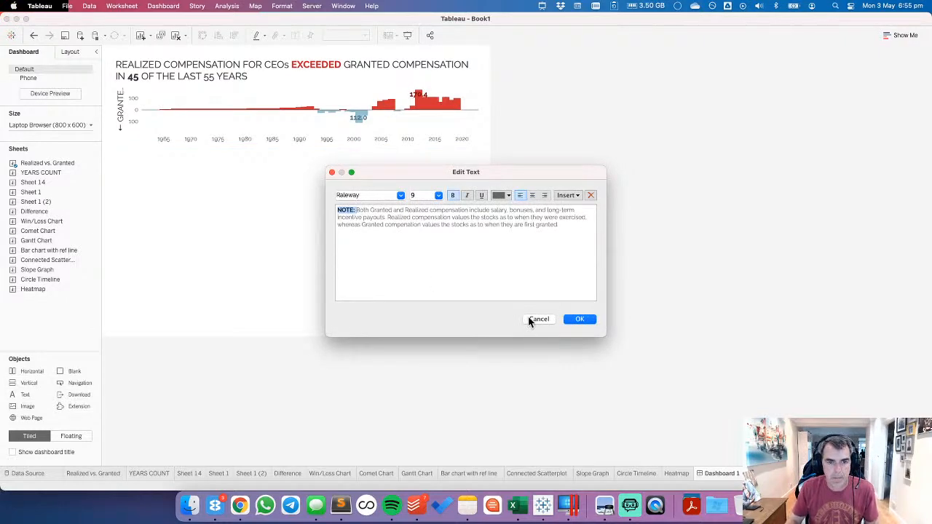
{"action": "key", "text": "super+a"}
{"action": "left_click", "coordinate": [501, 195]}
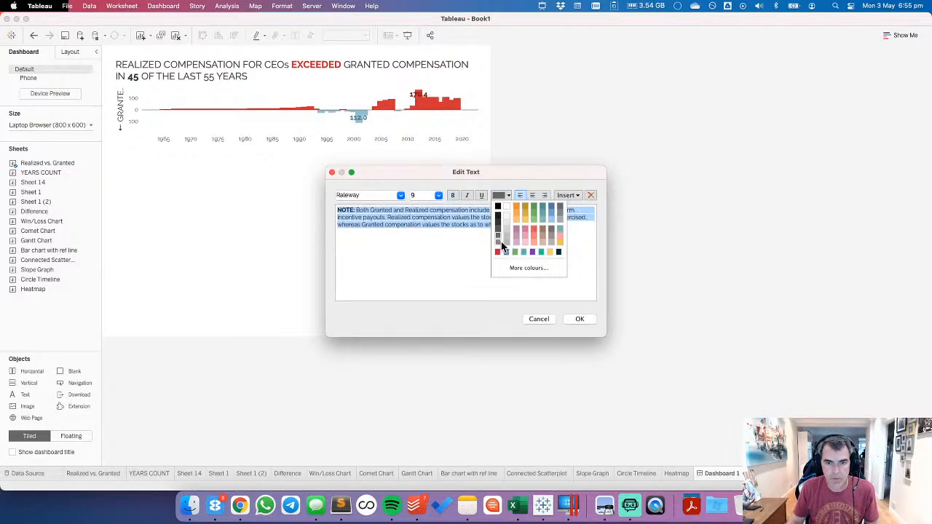
{"action": "left_click", "coordinate": [498, 242]}
{"action": "left_click", "coordinate": [579, 319]}
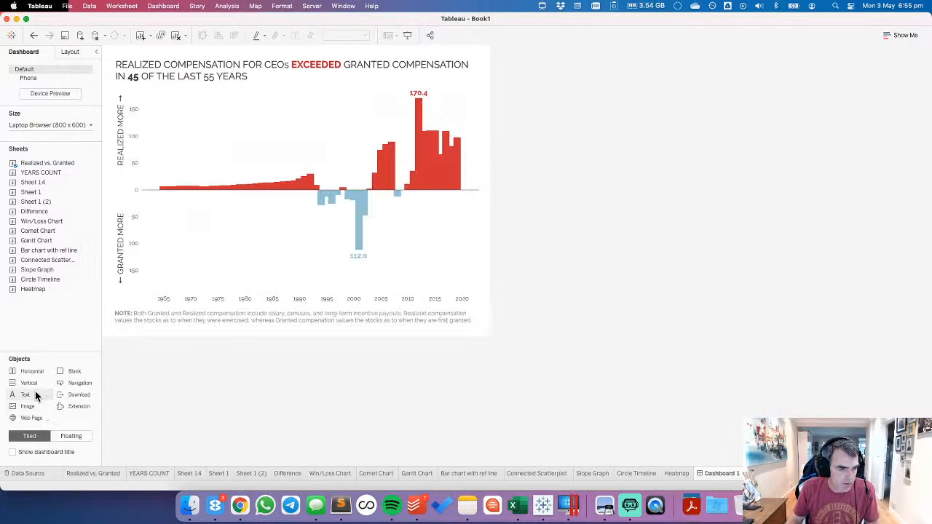
Step: Place a text object beside the note in the horizontal container, right-aligned with a lighter grey font colour
{"action": "left_click_drag", "start_coordinate": [35, 394], "coordinate": [431, 321]}
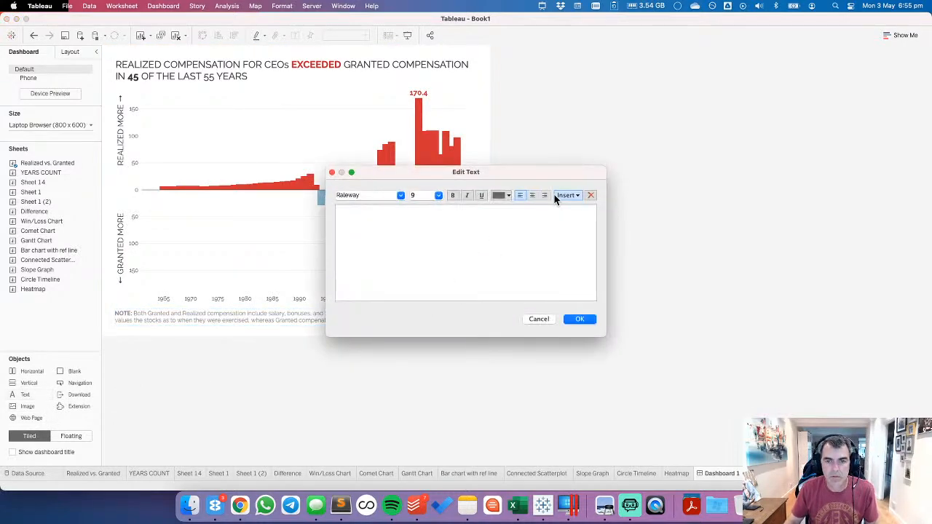
{"action": "left_click", "coordinate": [499, 195]}
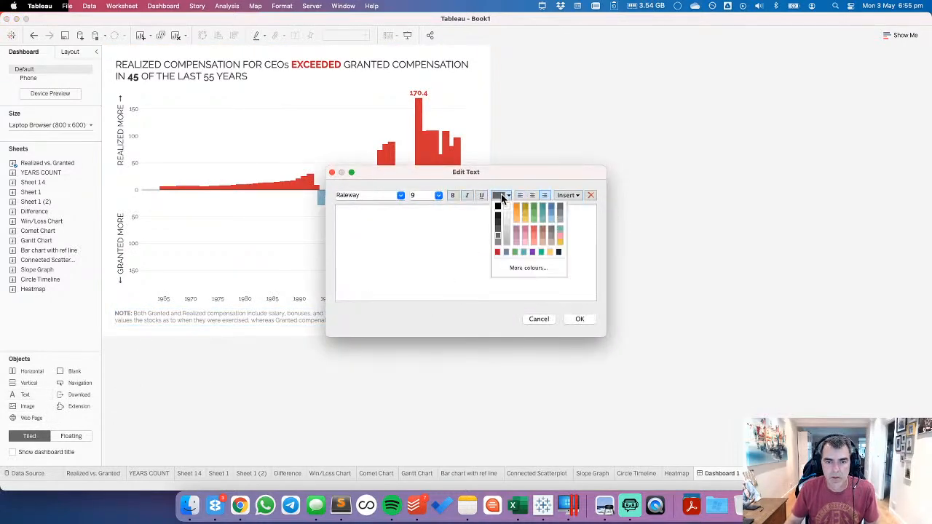
{"action": "left_click", "coordinate": [497, 243]}
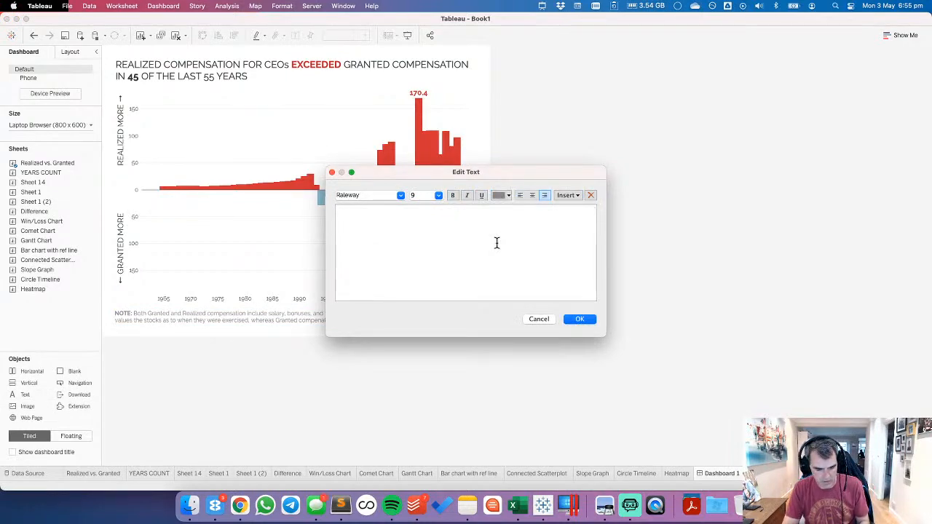
Step: Enter "DATA SOURCE: ECONOMIC POLICY INSTITUTE" as the first line of the new text object
{"action": "type", "text": "DATA SOURCE"}
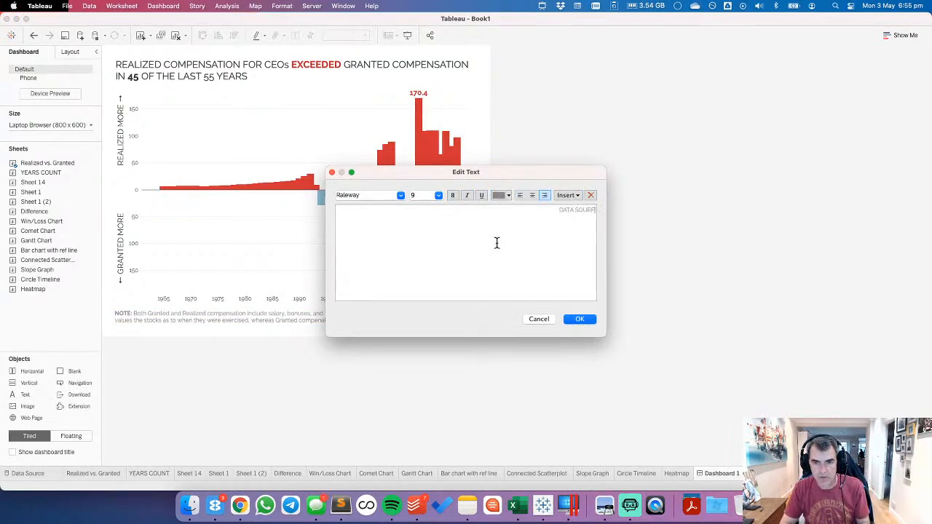
{"action": "type", "text": ": EC"}
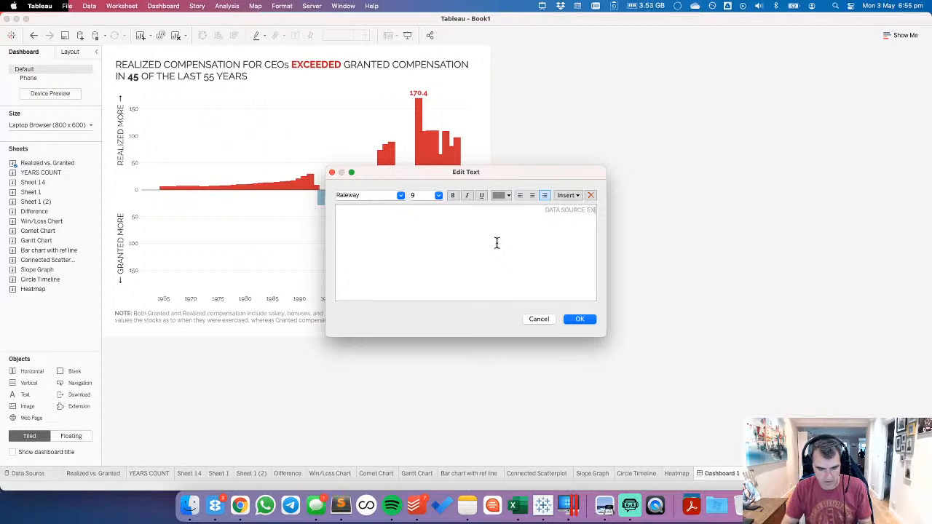
{"action": "type", "text": "ONOMIC P"}
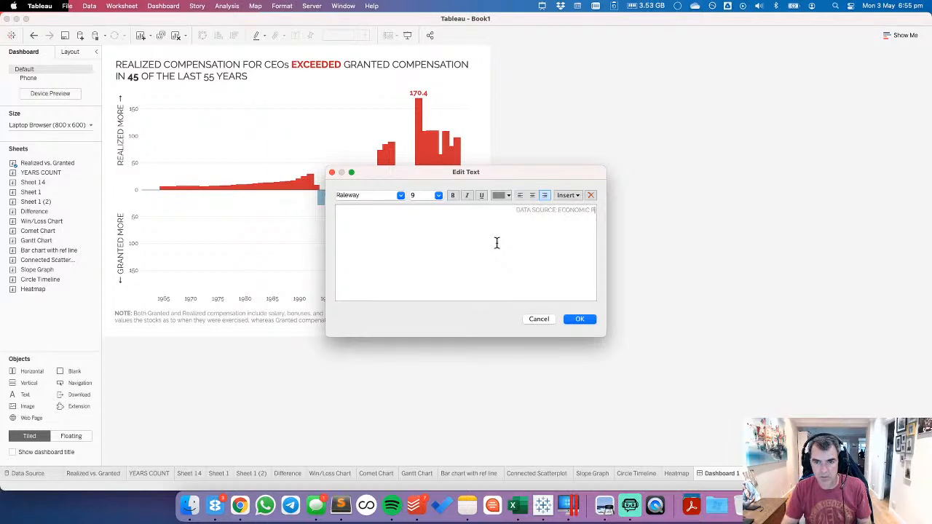
{"action": "type", "text": "OLICY INS"}
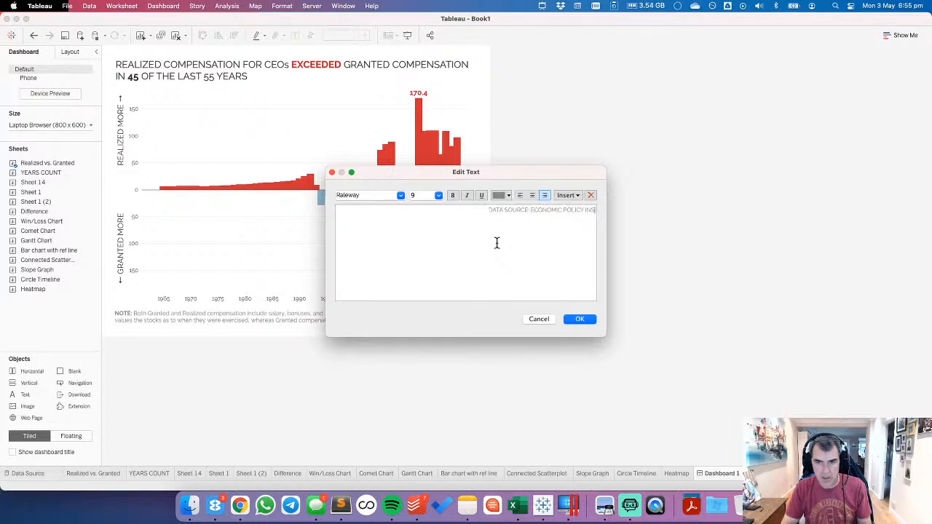
{"action": "type", "text": "TITUTE"}
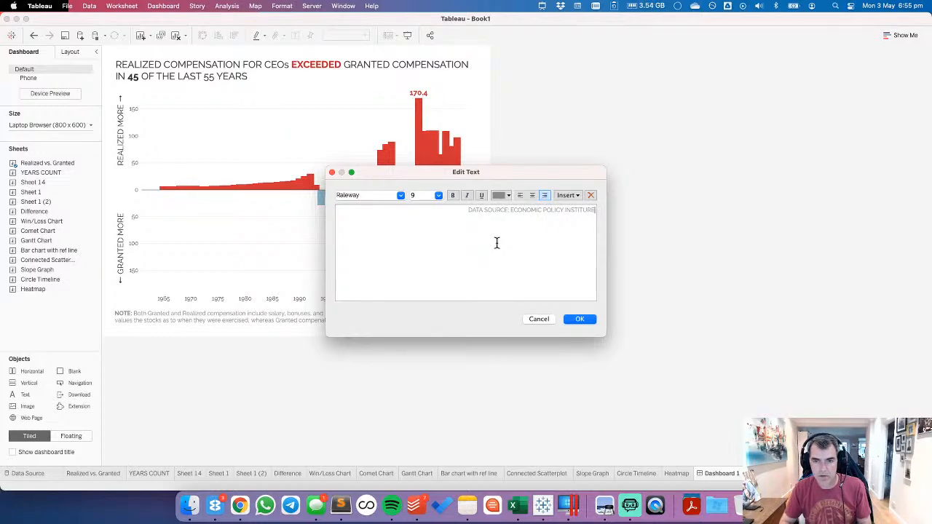
{"action": "key", "text": "BackSpace"}
{"action": "key", "text": "BackSpace"}
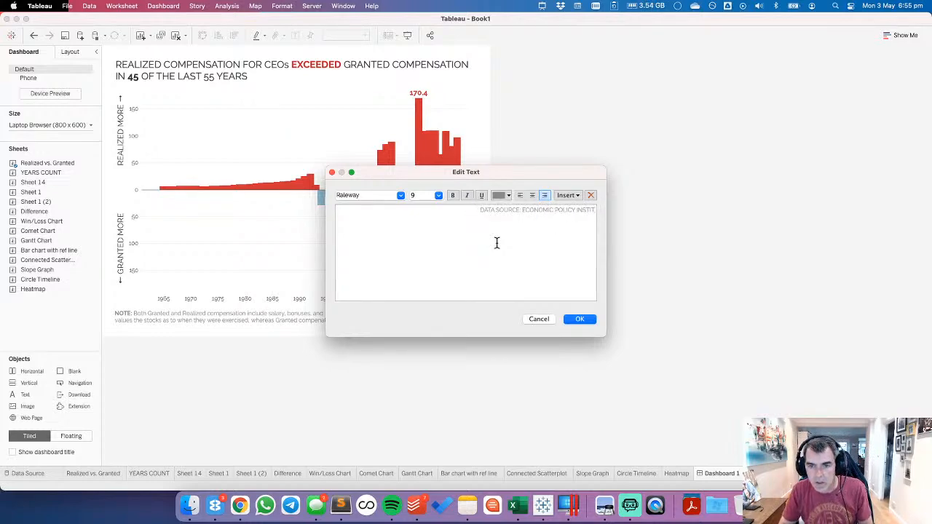
{"action": "type", "text": "UTE "}
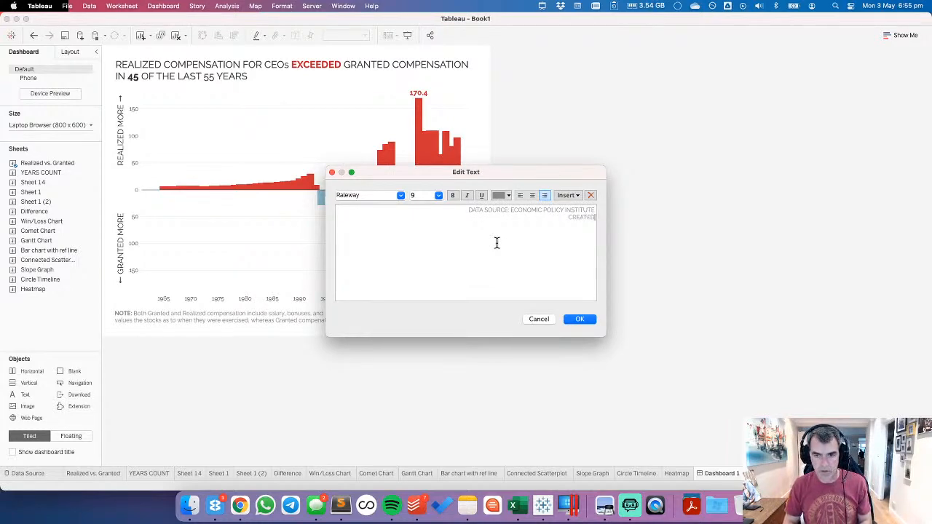
Step: Add a second credit line reading "CREATED BY:" followed by the author's full name and social media handle
{"action": "type", "text": "CREATED BY: ANDY"}
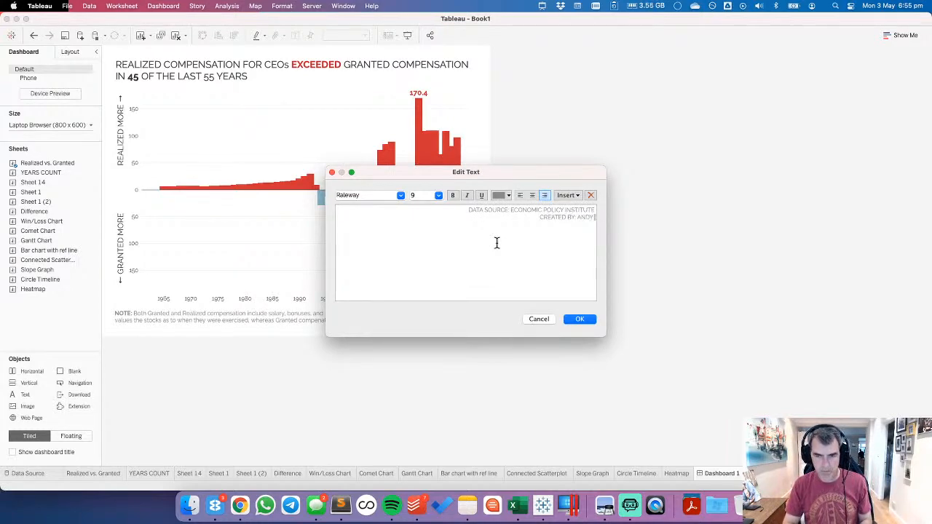
{"action": "type", "text": " KRIEB"}
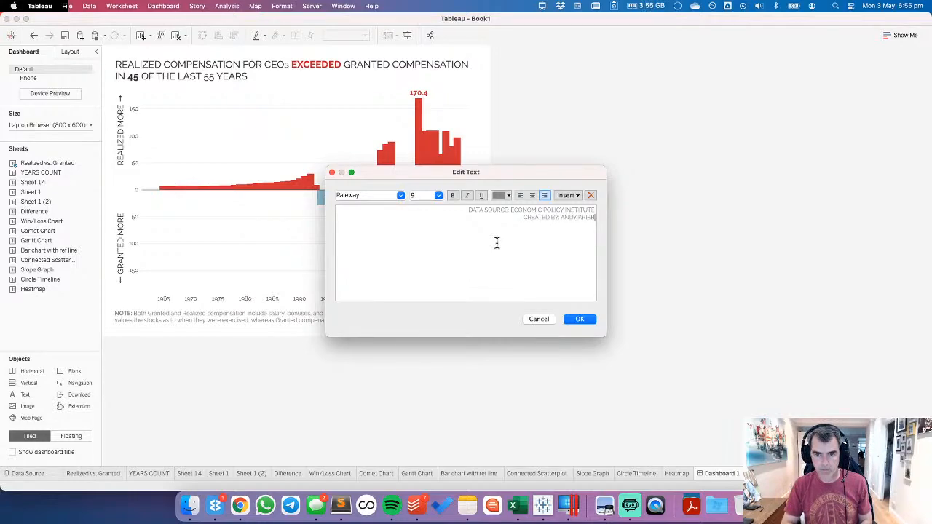
{"action": "type", "text": "EL | @VIZWIZ"}
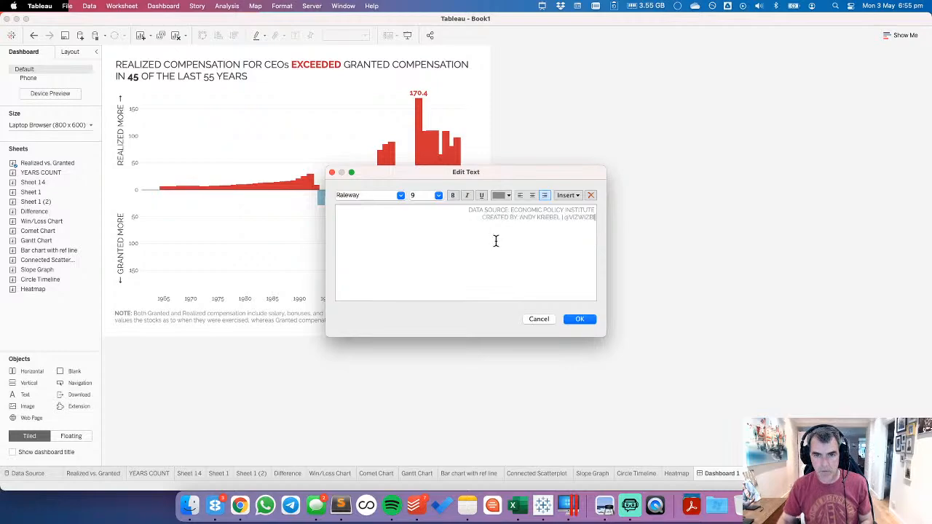
{"action": "left_click", "coordinate": [580, 319]}
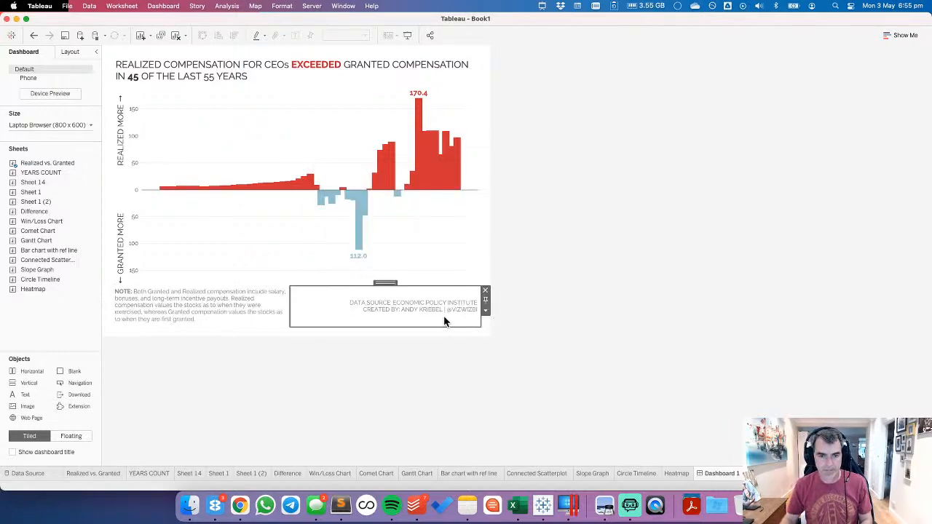
Step: Set the font size of the whole data source credit text to 8
{"action": "double_click", "coordinate": [427, 316]}
{"action": "left_click", "coordinate": [440, 195]}
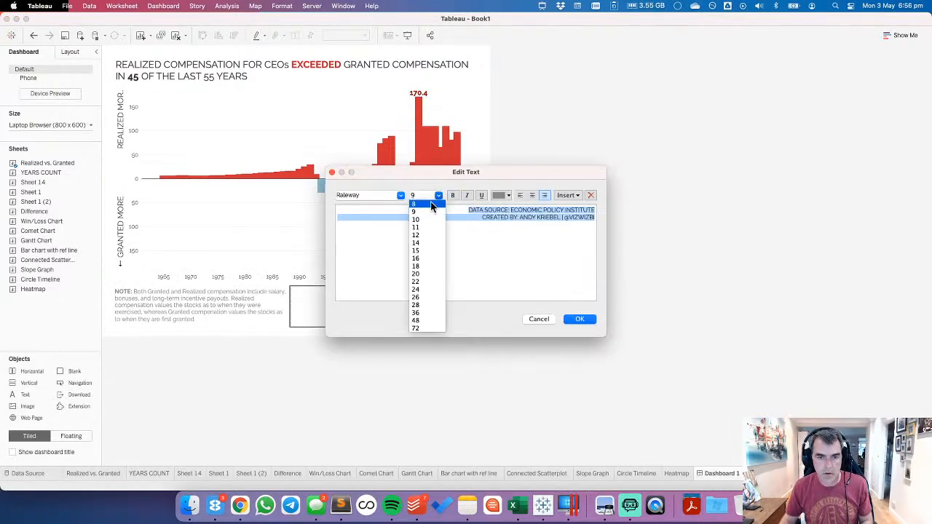
{"action": "left_click", "coordinate": [423, 209]}
{"action": "left_click", "coordinate": [439, 196]}
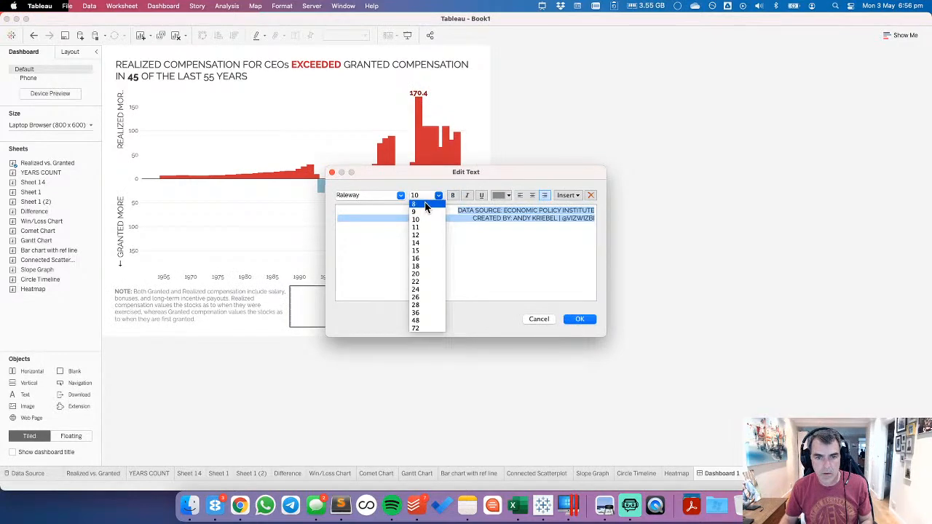
{"action": "left_click", "coordinate": [422, 201]}
{"action": "left_click", "coordinate": [576, 319]}
Step: Set the font size of the whole NOTE text to 8
{"action": "left_click", "coordinate": [247, 304]}
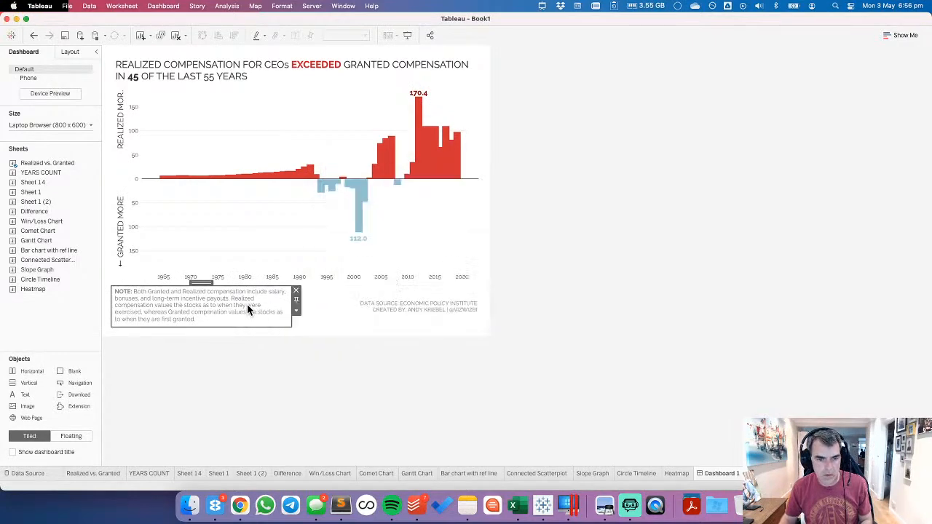
{"action": "double_click", "coordinate": [247, 304]}
{"action": "key", "text": "super+a"}
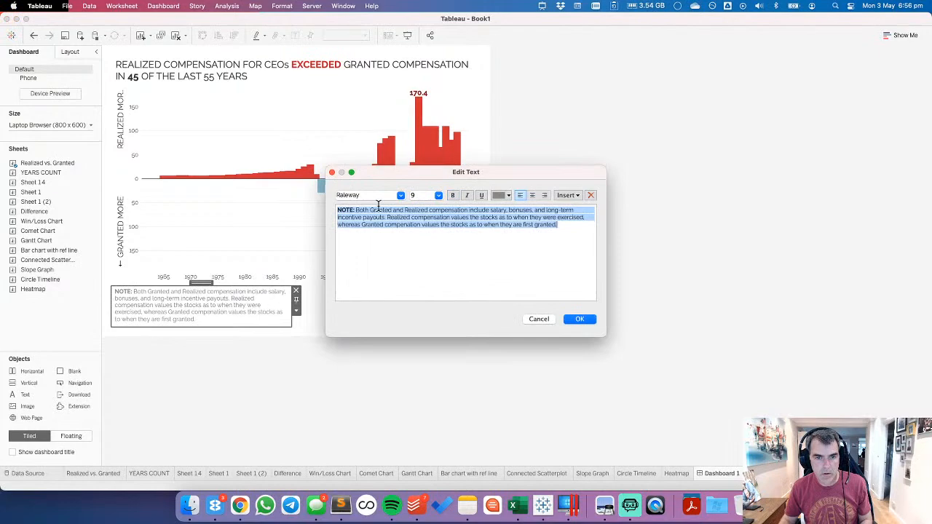
{"action": "left_click", "coordinate": [439, 195]}
{"action": "left_click", "coordinate": [423, 204]}
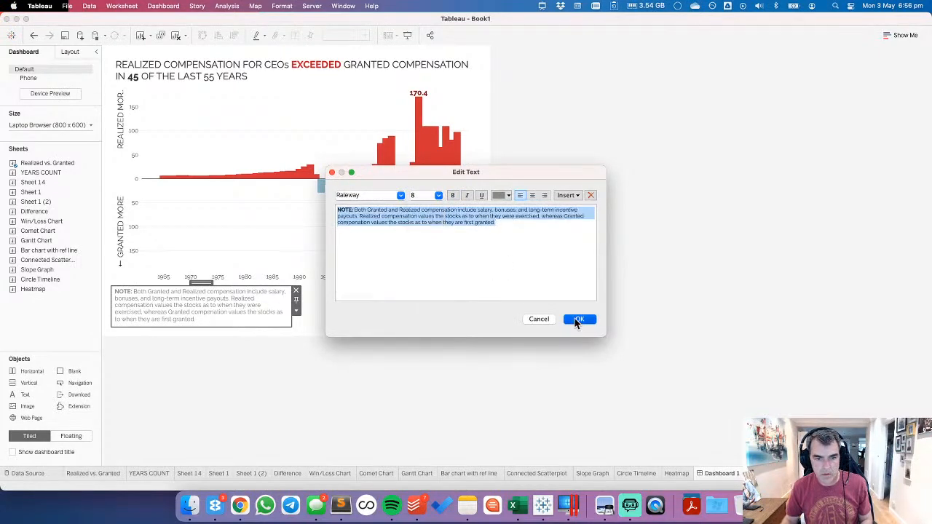
{"action": "left_click", "coordinate": [575, 318]}
Step: Set the width of the NOTE text object to 500 pixels
{"action": "left_click", "coordinate": [267, 307]}
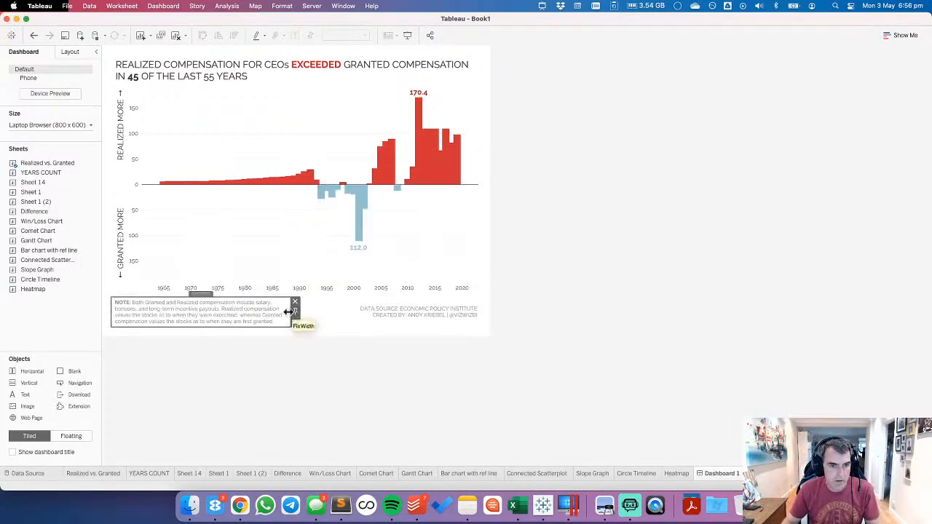
{"action": "left_click", "coordinate": [295, 322]}
{"action": "left_click", "coordinate": [335, 395]}
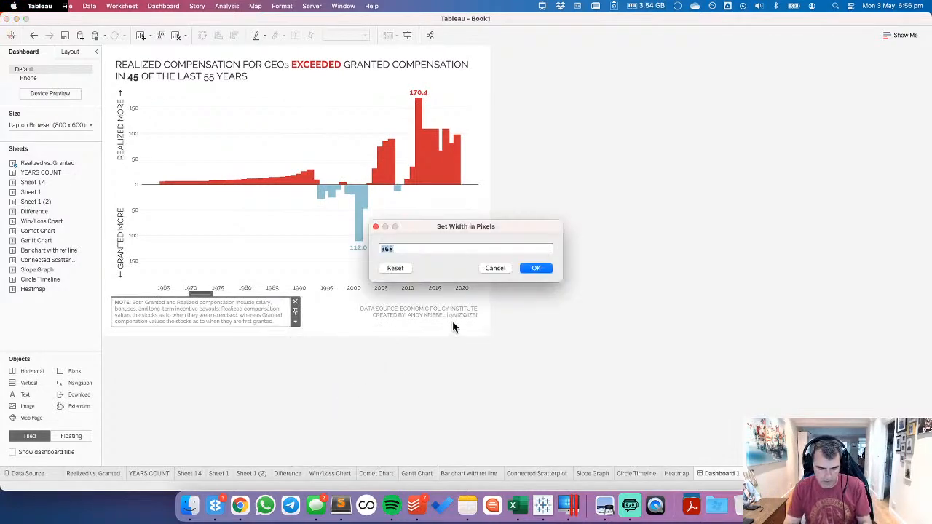
{"action": "type", "text": "500"}
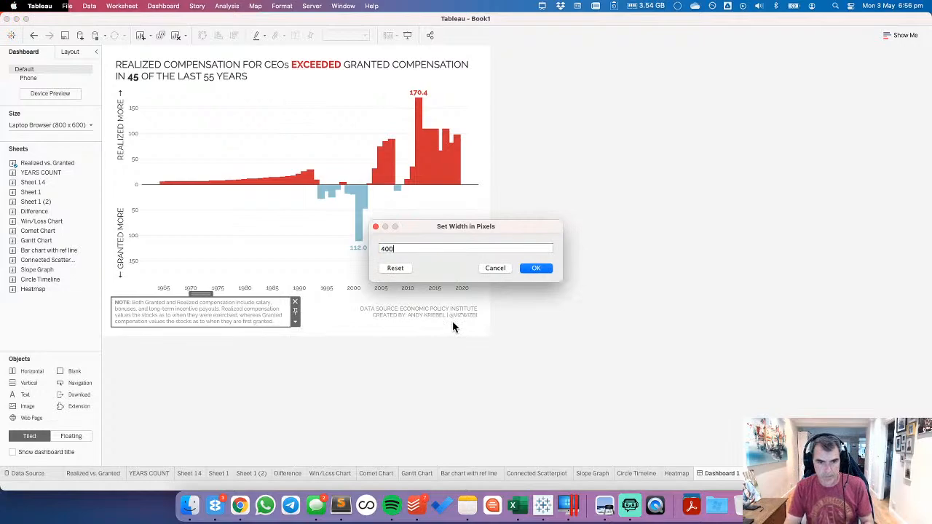
{"action": "key", "text": "BackSpace"}
{"action": "key", "text": "BackSpace"}
{"action": "key", "text": "BackSpace"}
{"action": "type", "text": "500"}
{"action": "key", "text": "Return"}
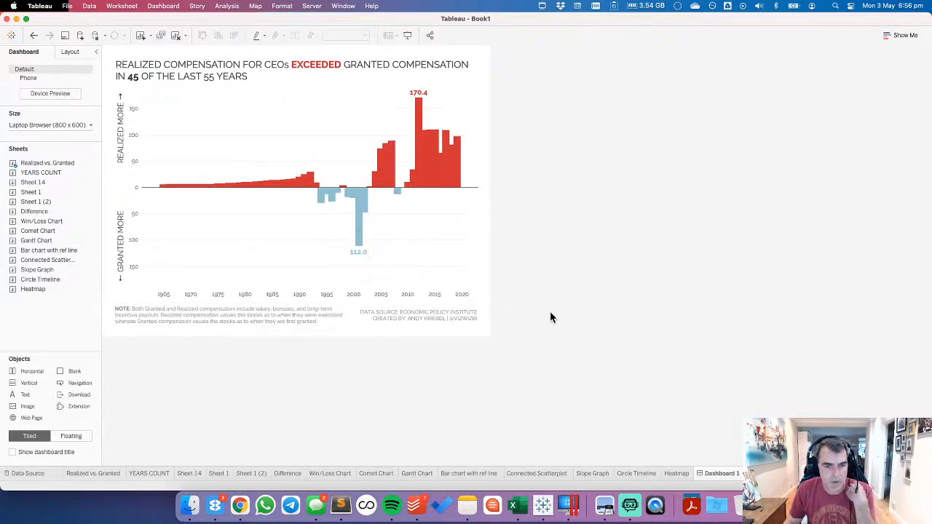
Step: Set the top outer padding of the horizontal container holding the note and credit to 10, with unequal sides
{"action": "left_click", "coordinate": [188, 249]}
{"action": "left_click", "coordinate": [70, 52]}
{"action": "left_click", "coordinate": [36, 250]}
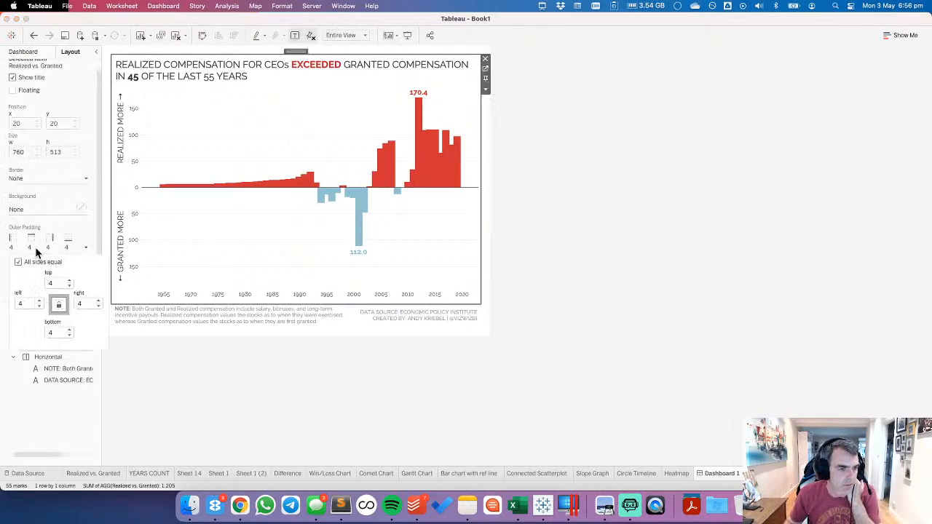
{"action": "left_click", "coordinate": [221, 320]}
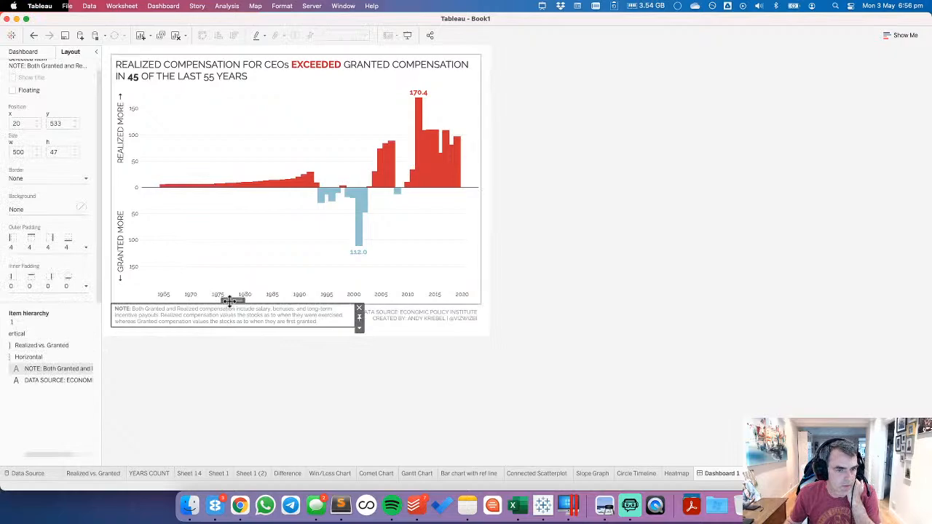
{"action": "double_click", "coordinate": [230, 301]}
{"action": "left_click", "coordinate": [37, 248]}
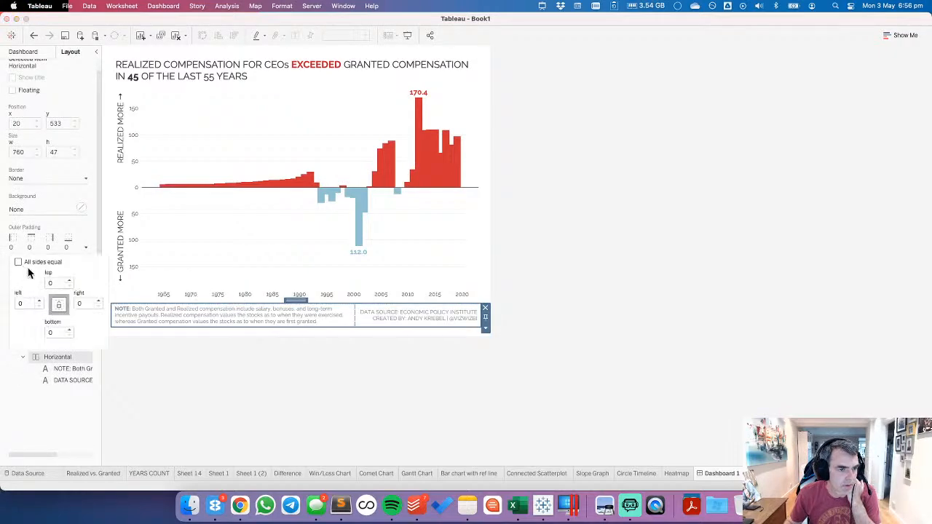
{"action": "type", "text": "1"}
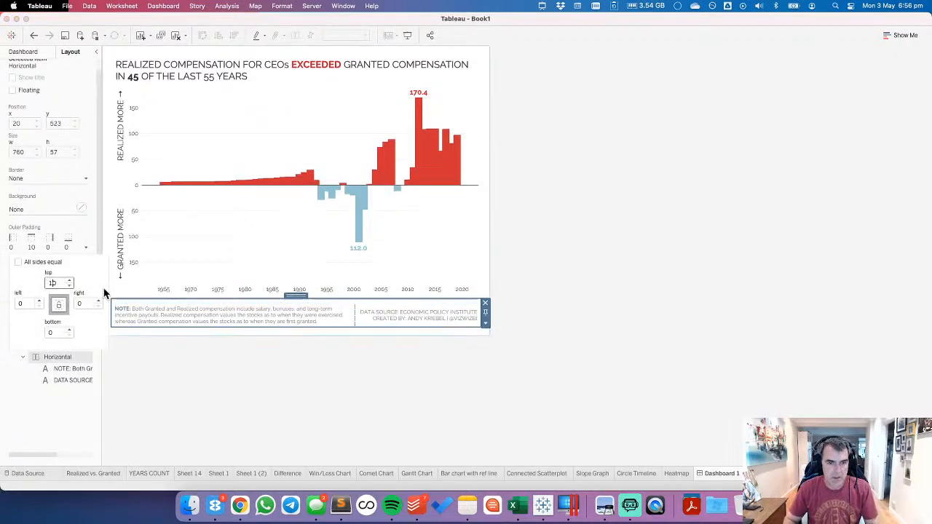
{"action": "left_click", "coordinate": [668, 268]}
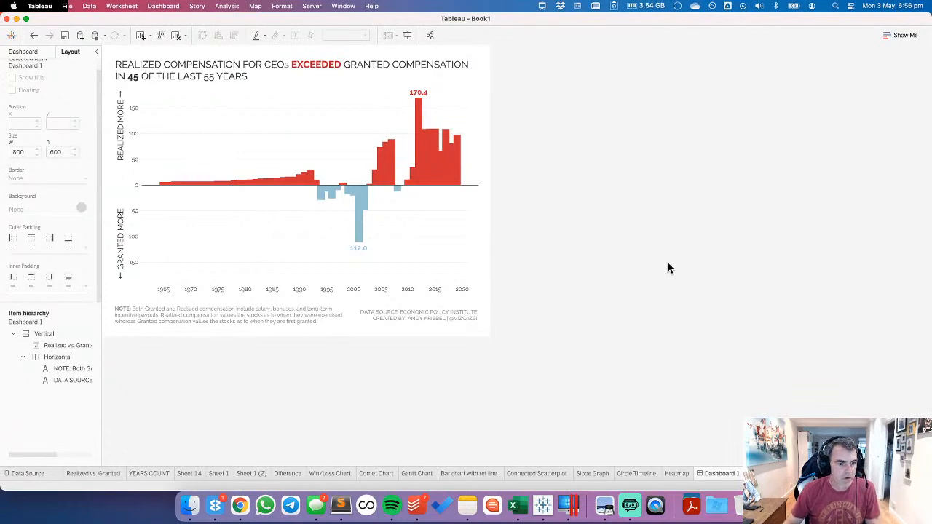
{"action": "double_click", "coordinate": [274, 317]}
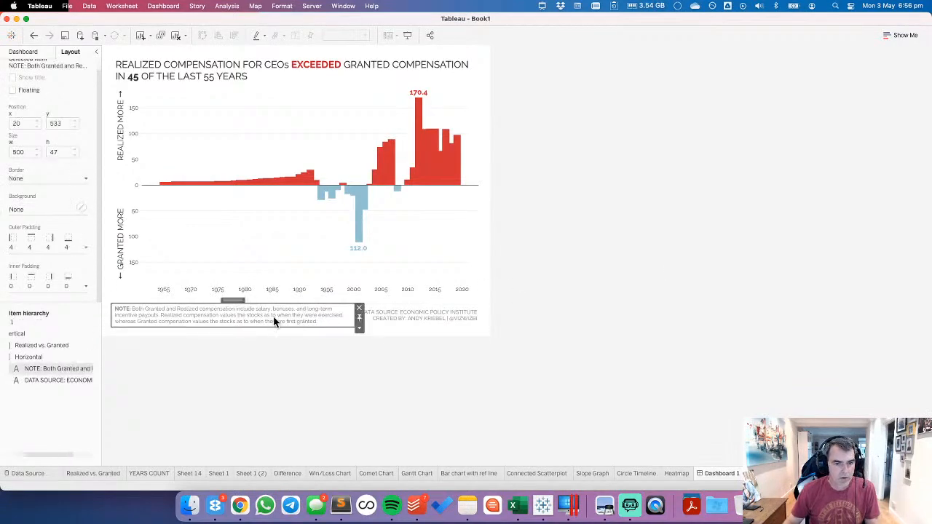
{"action": "left_click", "coordinate": [539, 319]}
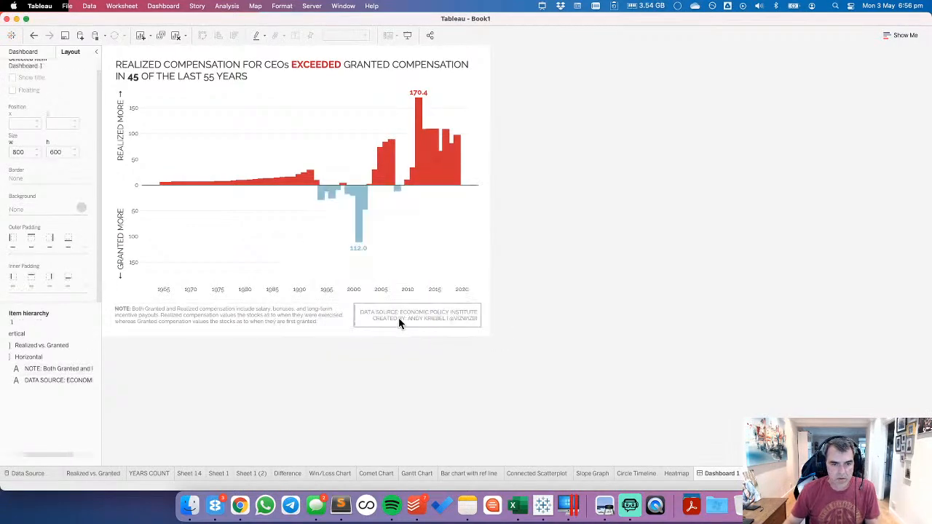
{"action": "double_click", "coordinate": [412, 319]}
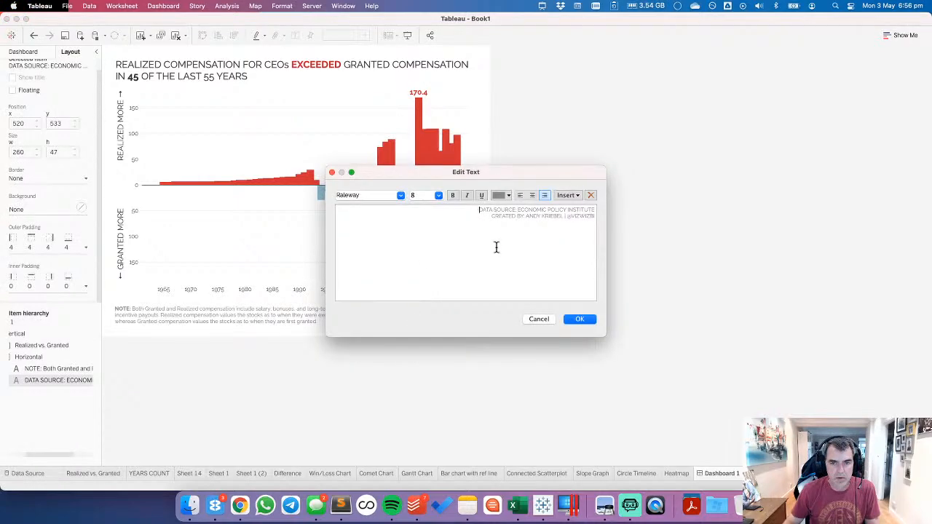
{"action": "left_click", "coordinate": [535, 320]}
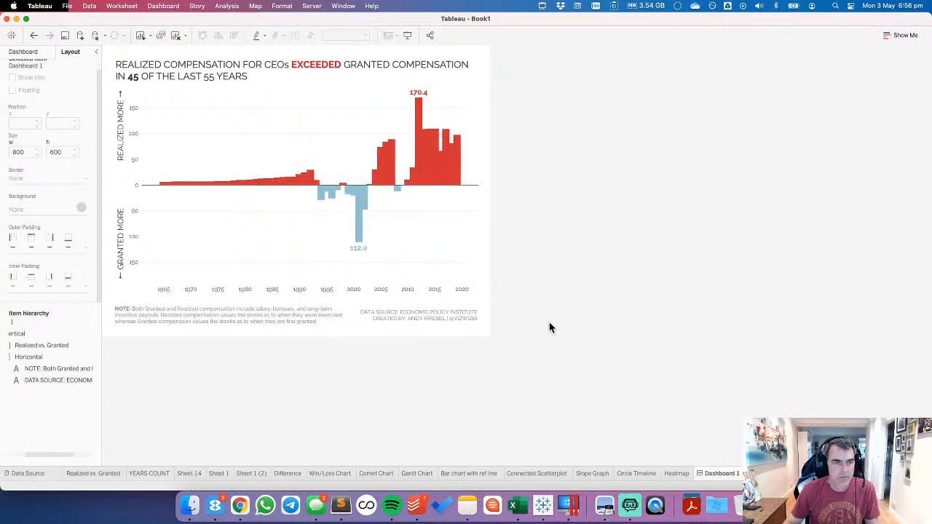
Step: Set the dashboard's fixed width to 900 px
{"action": "left_click", "coordinate": [339, 133]}
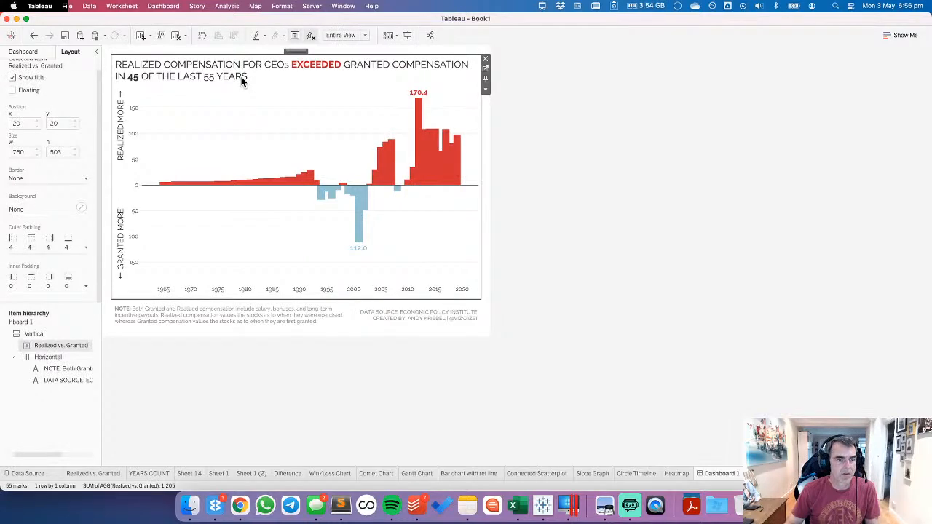
{"action": "left_click", "coordinate": [24, 53]}
{"action": "left_click", "coordinate": [47, 126]}
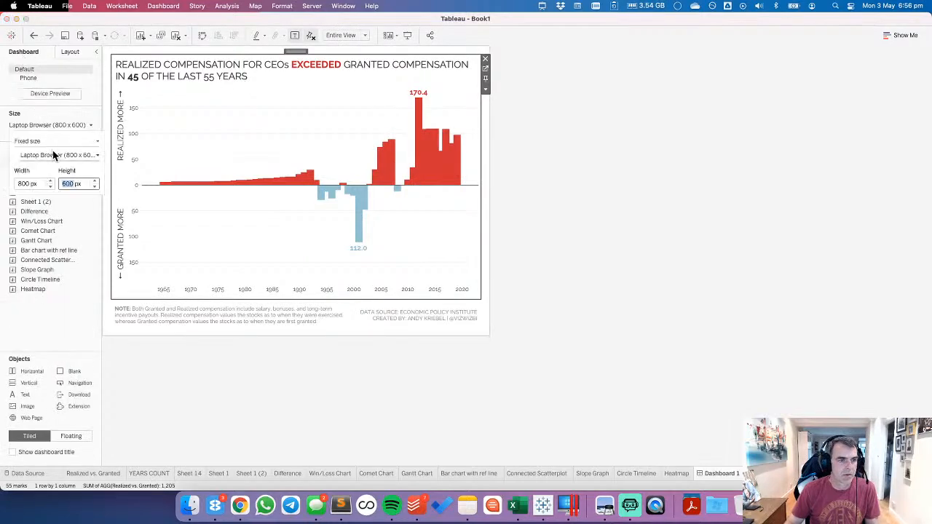
{"action": "left_click", "coordinate": [51, 182]}
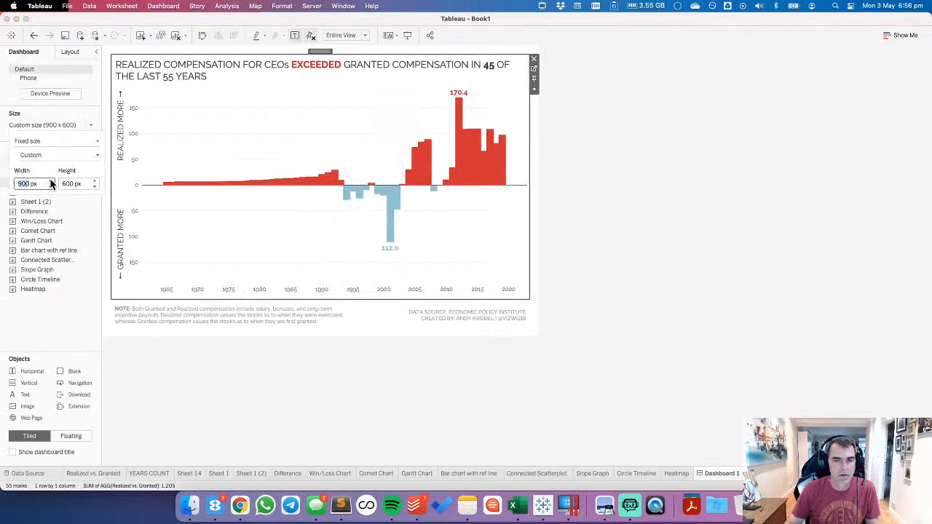
Step: Try dashboard widths of 1000 and 1100 px, and settle on a fixed width of 800 px
{"action": "left_click", "coordinate": [51, 182]}
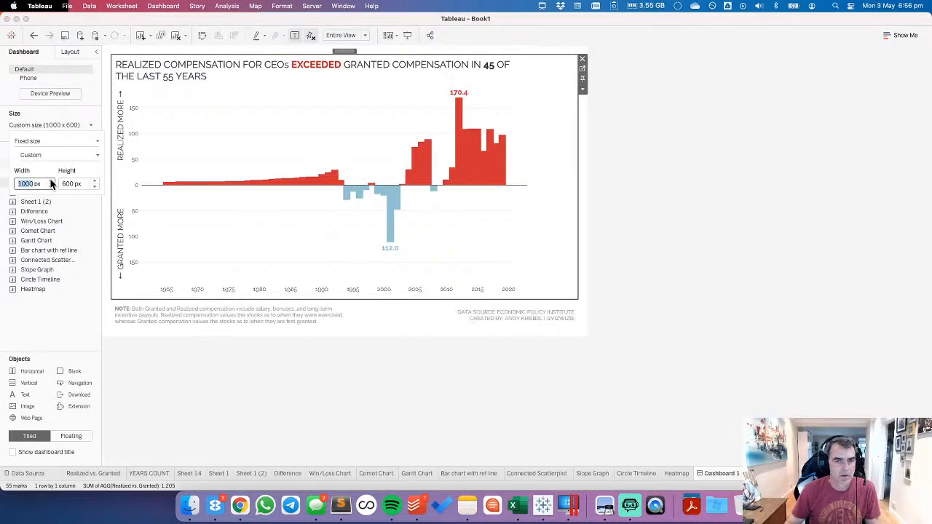
{"action": "left_click", "coordinate": [51, 182]}
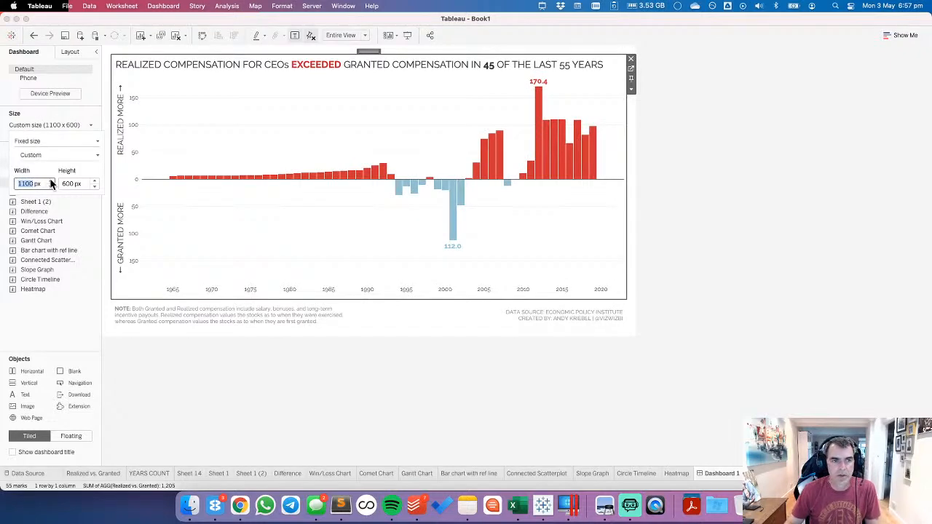
{"action": "left_click", "coordinate": [51, 186]}
{"action": "left_click", "coordinate": [51, 186]}
{"action": "left_click", "coordinate": [51, 185]}
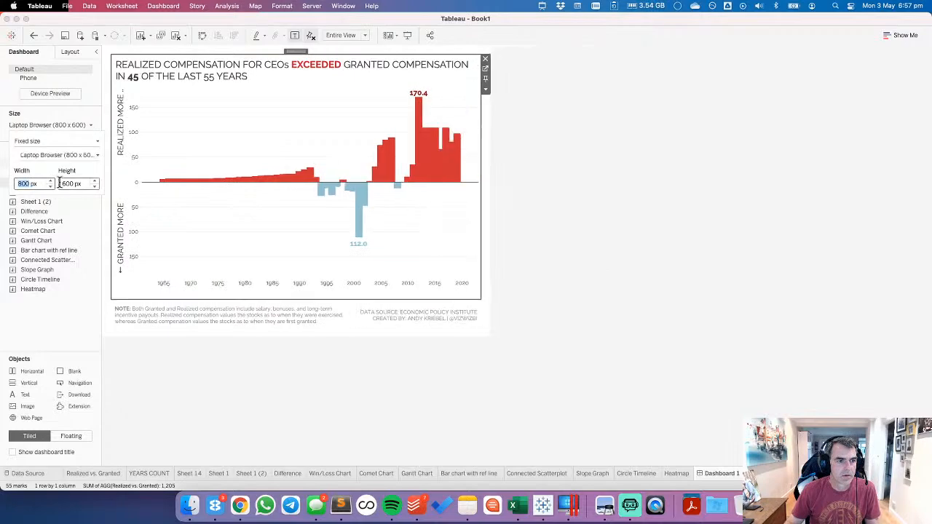
{"action": "left_click", "coordinate": [287, 100]}
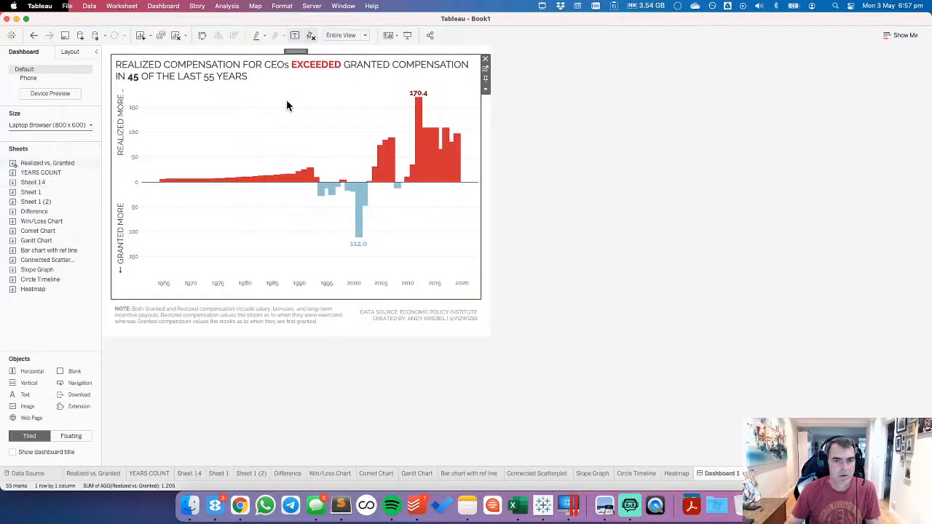
Step: Narrow the bars on the Realized vs. Granted sheet to the midpoint of the manual size range
{"action": "left_click", "coordinate": [485, 73]}
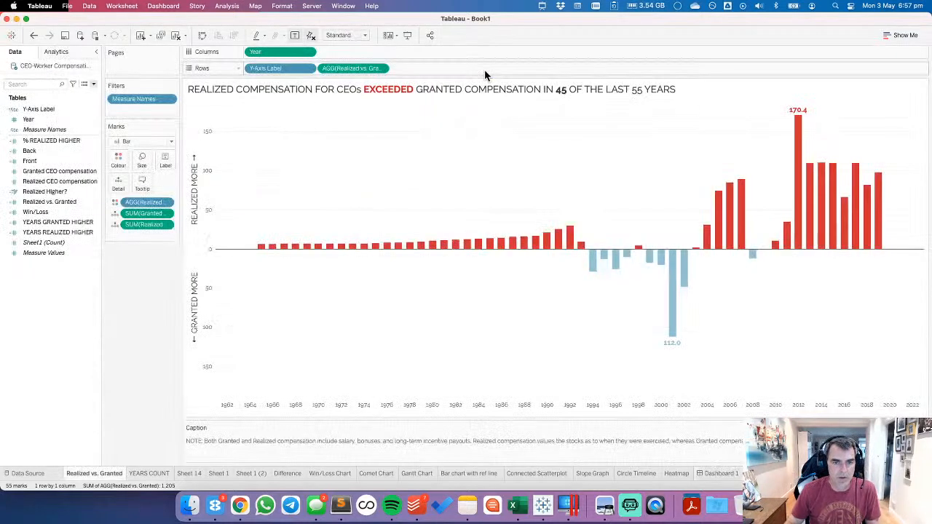
{"action": "left_click", "coordinate": [308, 54]}
{"action": "left_click", "coordinate": [414, 158]}
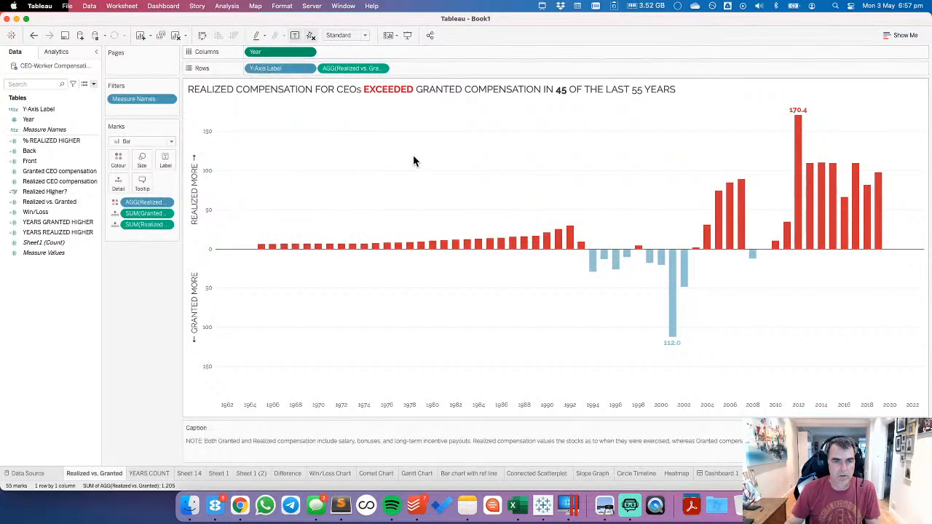
{"action": "left_click", "coordinate": [142, 161]}
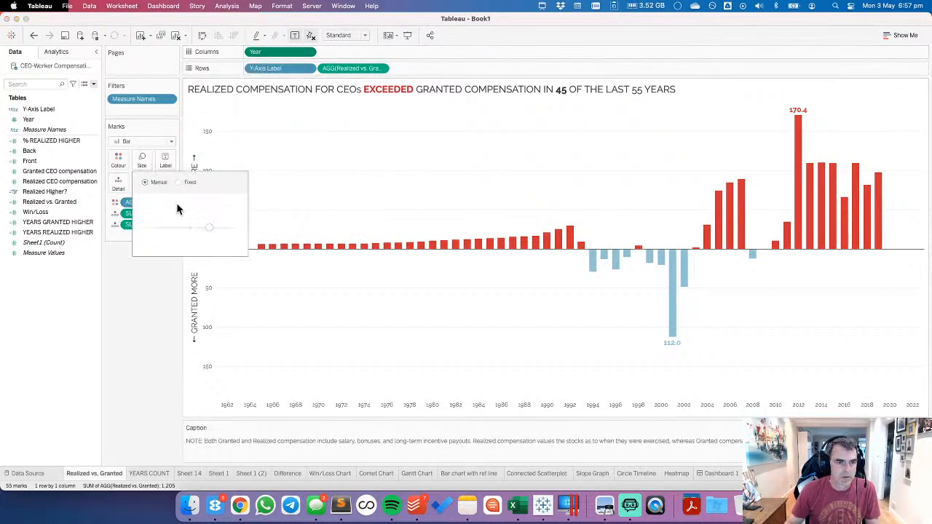
{"action": "left_click", "coordinate": [188, 231]}
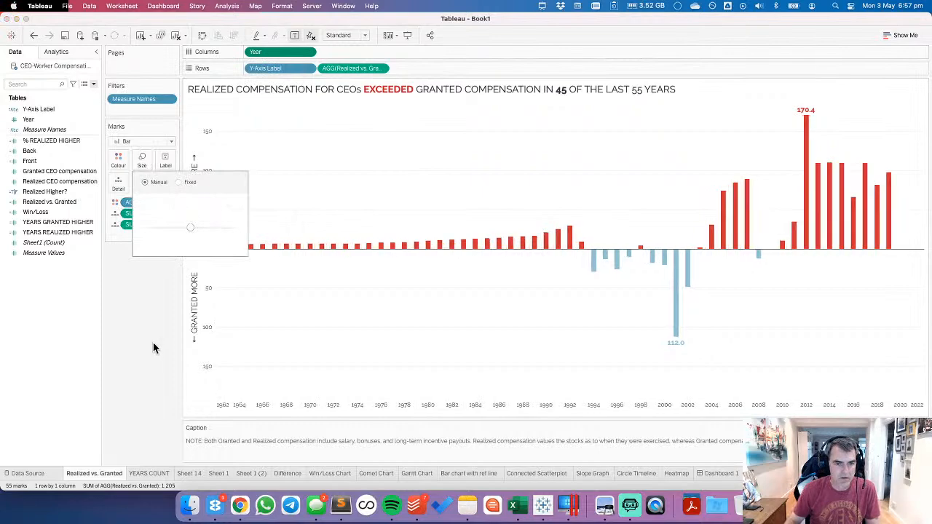
Step: Move Dashboard 1 to the front of the sheet order, ahead of Realized vs. Granted
{"action": "left_click", "coordinate": [721, 475]}
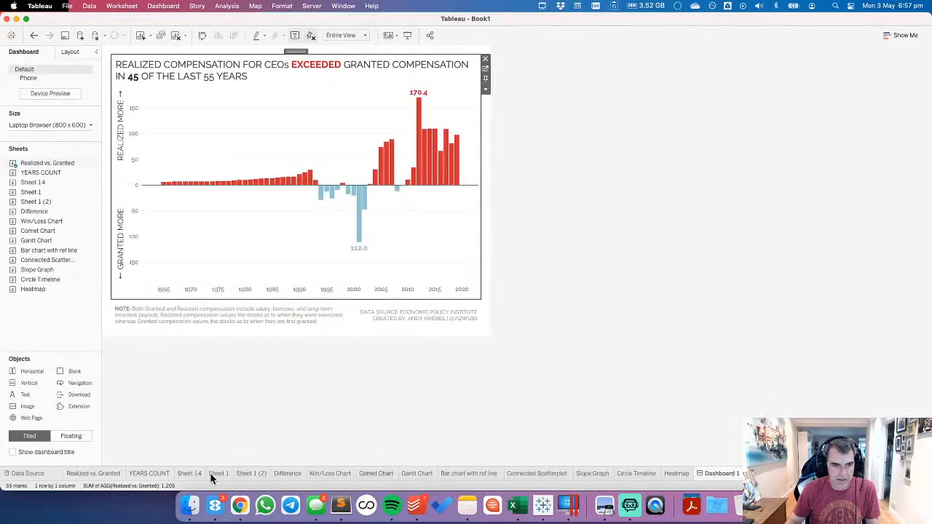
{"action": "left_click", "coordinate": [173, 412]}
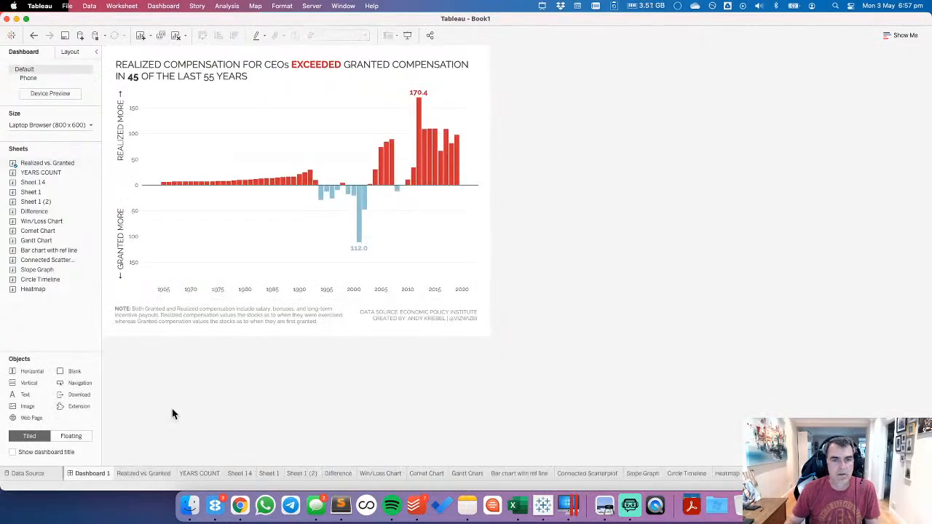
Step: Make the Realized vs. Granted bars thinner in two further reductions, checking the look on Dashboard 1 after each
{"action": "left_click", "coordinate": [143, 474]}
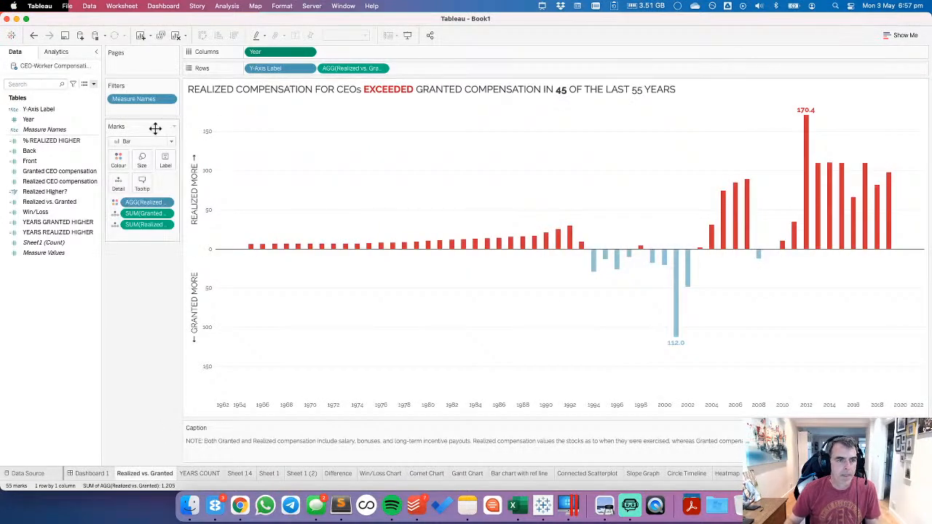
{"action": "left_click", "coordinate": [148, 167]}
{"action": "left_click_drag", "start_coordinate": [191, 228], "coordinate": [183, 228]}
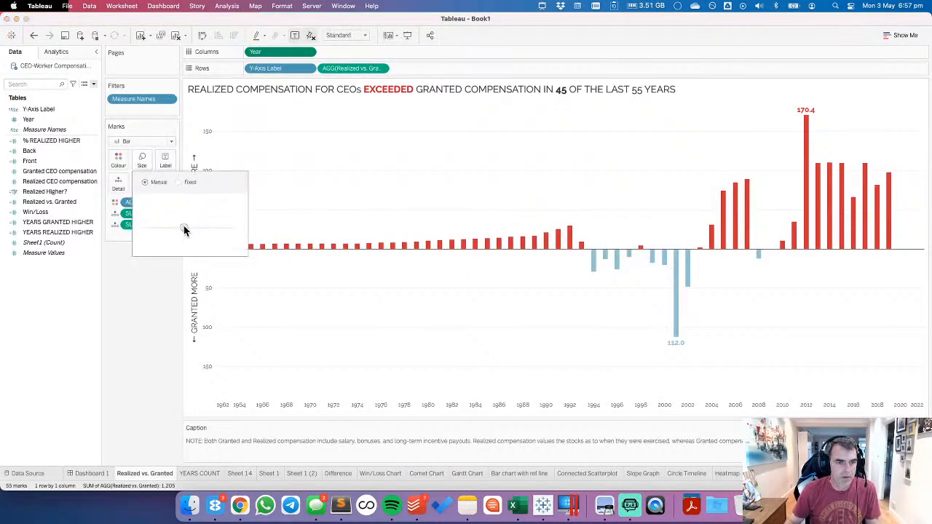
{"action": "left_click", "coordinate": [98, 475]}
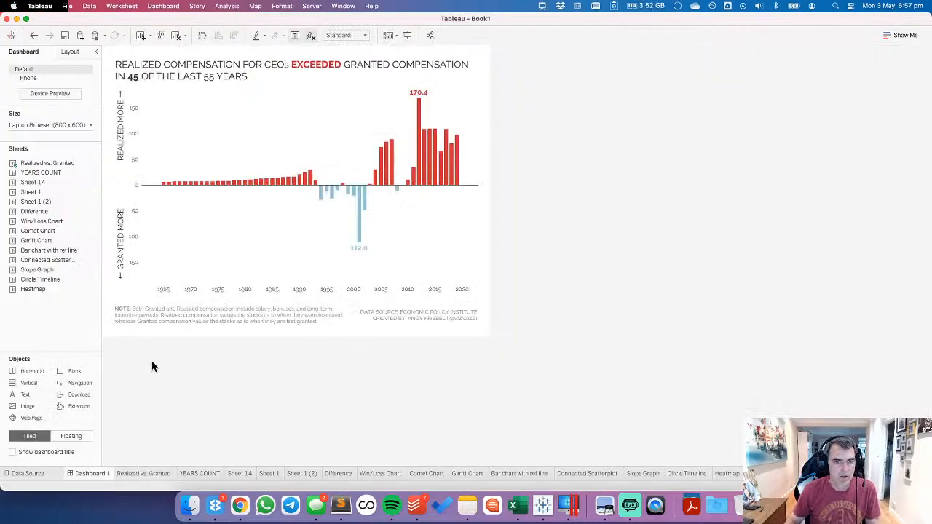
{"action": "left_click", "coordinate": [139, 473]}
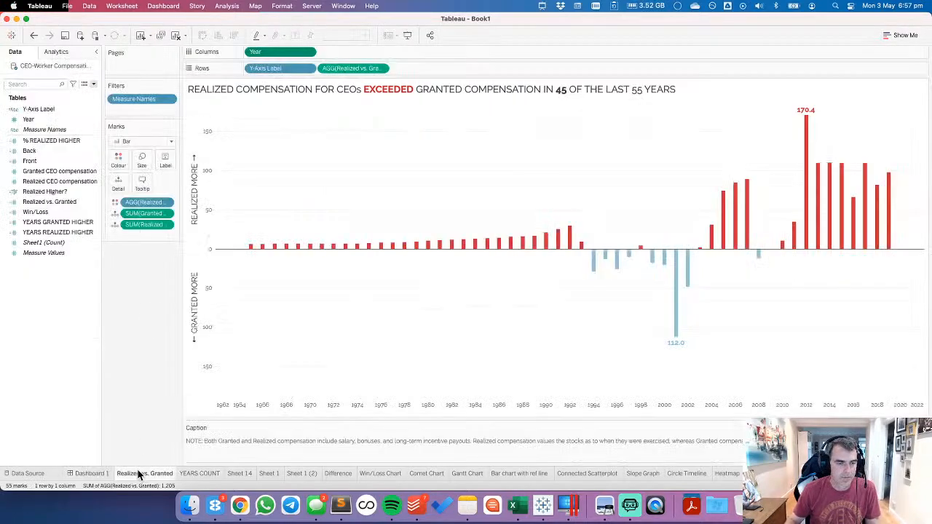
{"action": "left_click", "coordinate": [142, 160]}
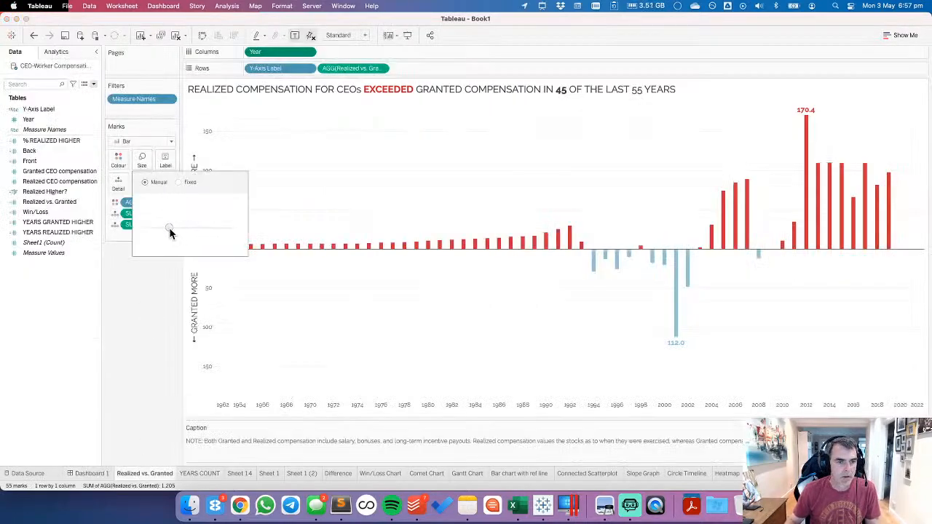
{"action": "left_click", "coordinate": [93, 474]}
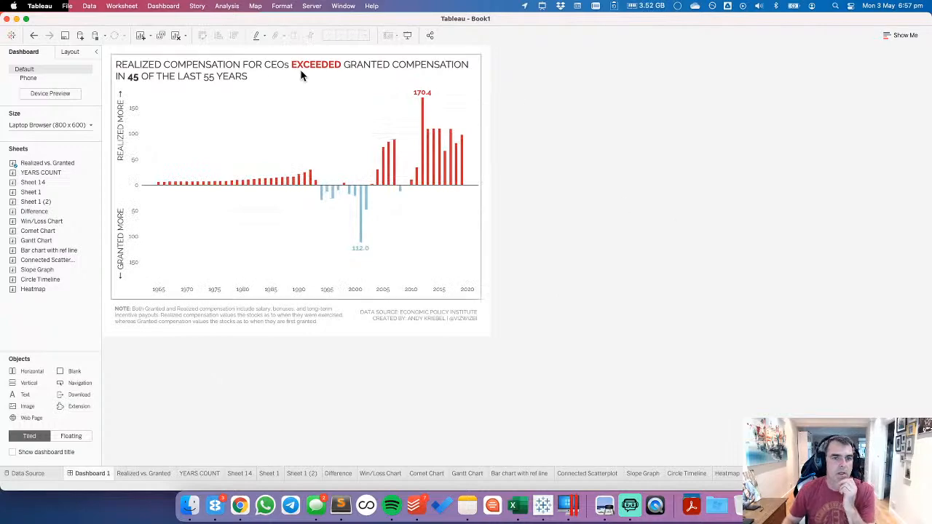
Step: Set the font size of the whole chart title on the dashboard to 14 and apply it
{"action": "left_click", "coordinate": [259, 69]}
{"action": "double_click", "coordinate": [258, 69]}
{"action": "triple_click", "coordinate": [506, 285]}
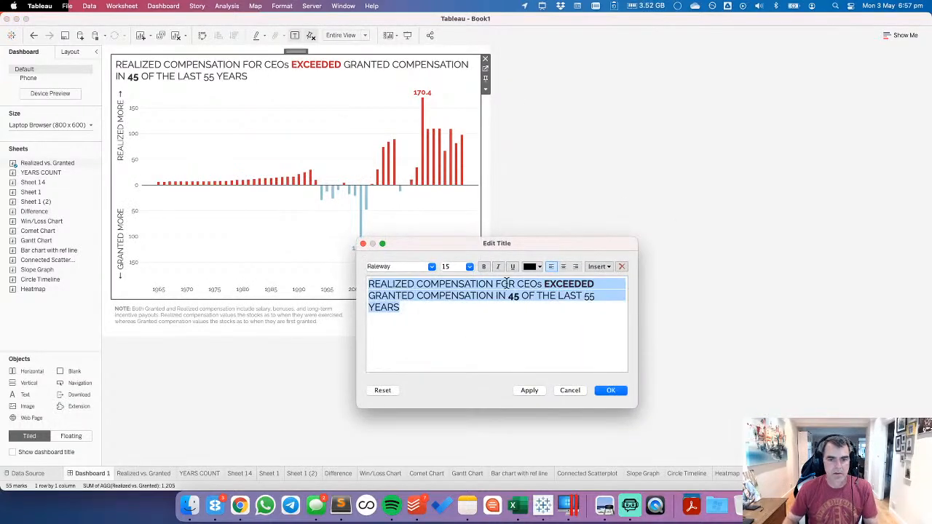
{"action": "left_click", "coordinate": [469, 267]}
{"action": "left_click", "coordinate": [454, 313]}
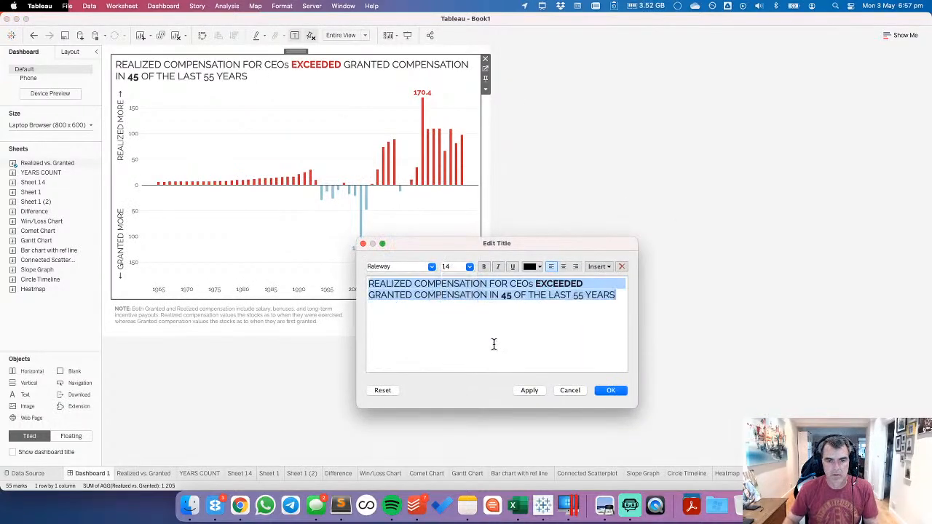
{"action": "left_click", "coordinate": [526, 389]}
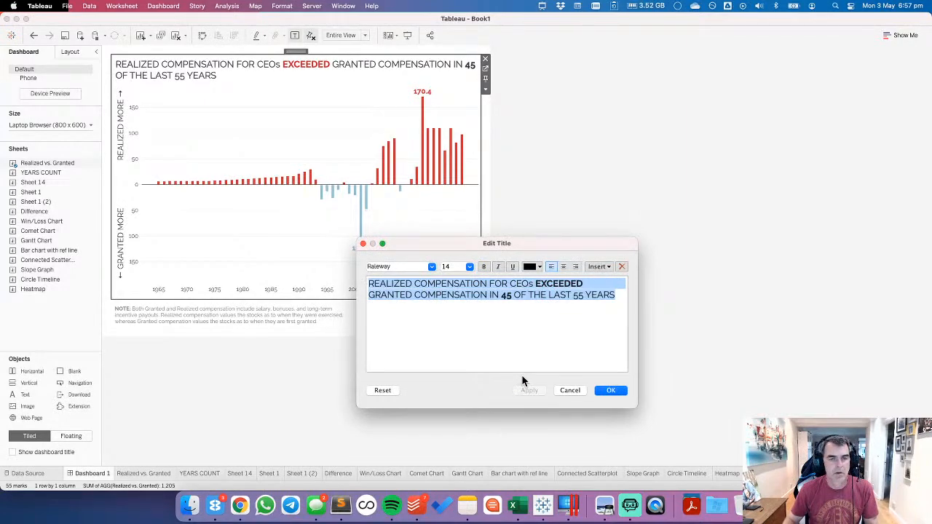
Step: Reword the title as "IN 45 OF THE LAST 55 YEARS, REALIZED COMPENSATION FOR CEOs EXCEEDED GRANTED COMPENSATION"
{"action": "left_click", "coordinate": [543, 304]}
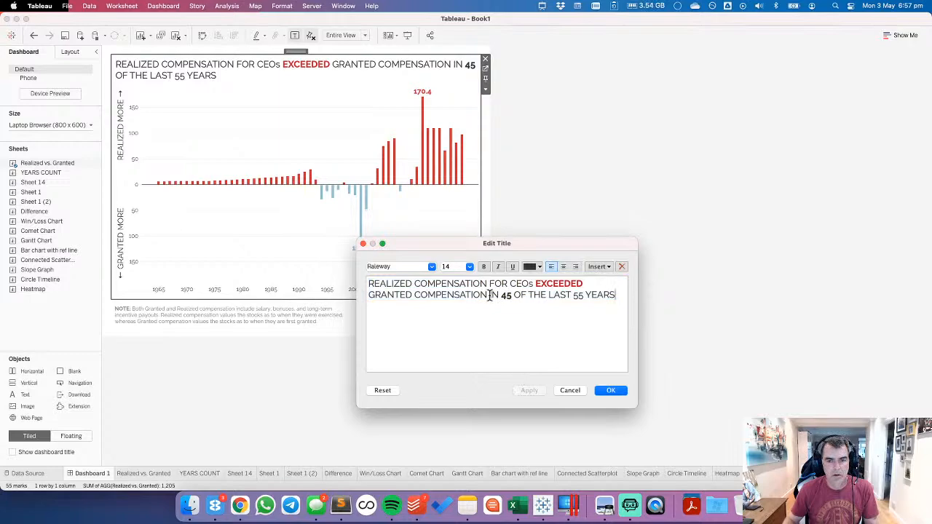
{"action": "left_click_drag", "start_coordinate": [489, 295], "coordinate": [652, 297]}
{"action": "key", "text": "super+c"}
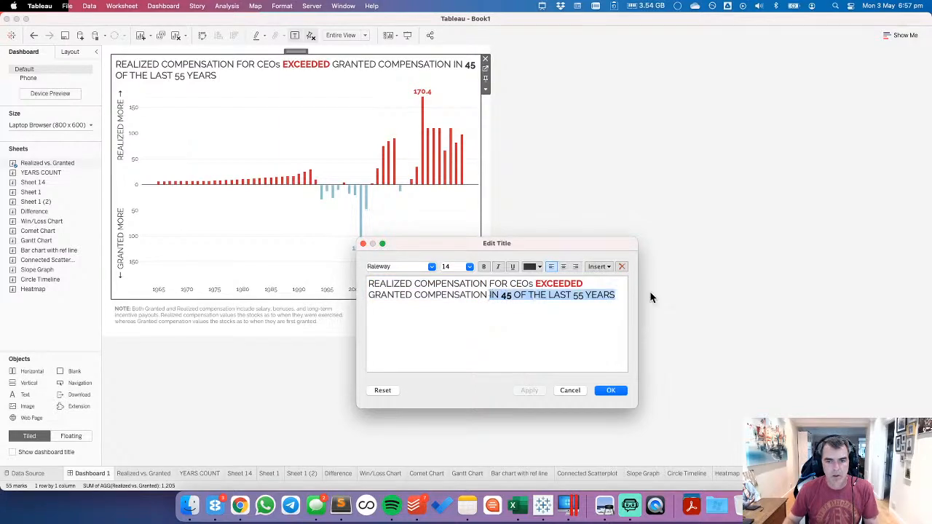
{"action": "key", "text": "BackSpace"}
{"action": "key", "text": "super+v"}
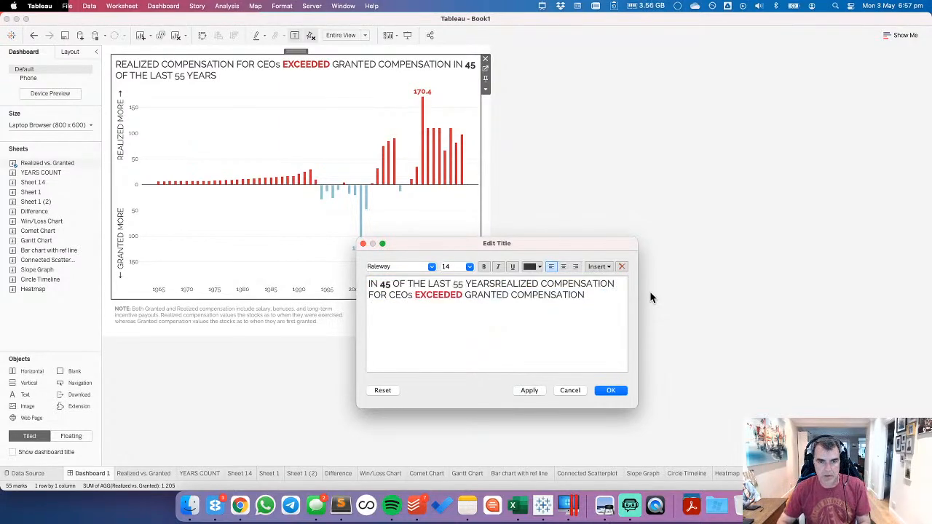
{"action": "type", "text": "."}
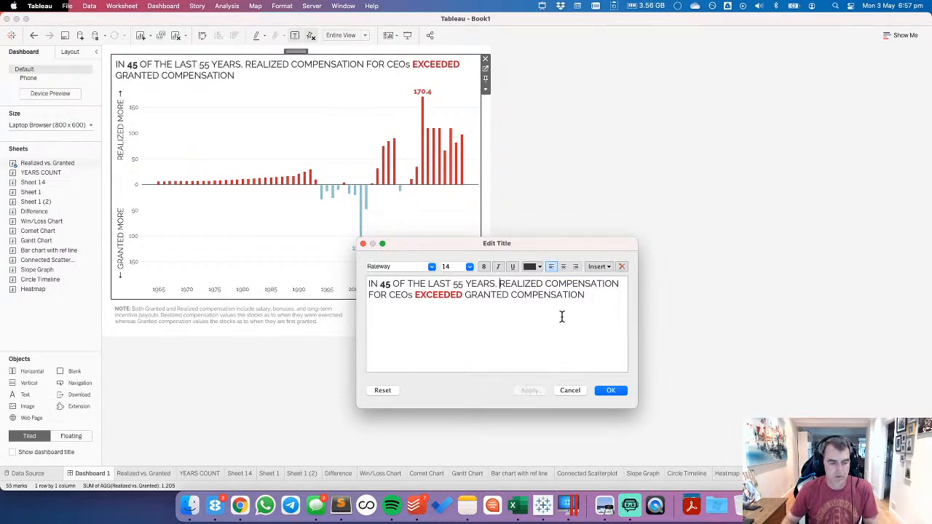
Step: Set the font size of the reworded title to 20 and accept the title changes
{"action": "key", "text": "super+a"}
{"action": "left_click", "coordinate": [470, 267]}
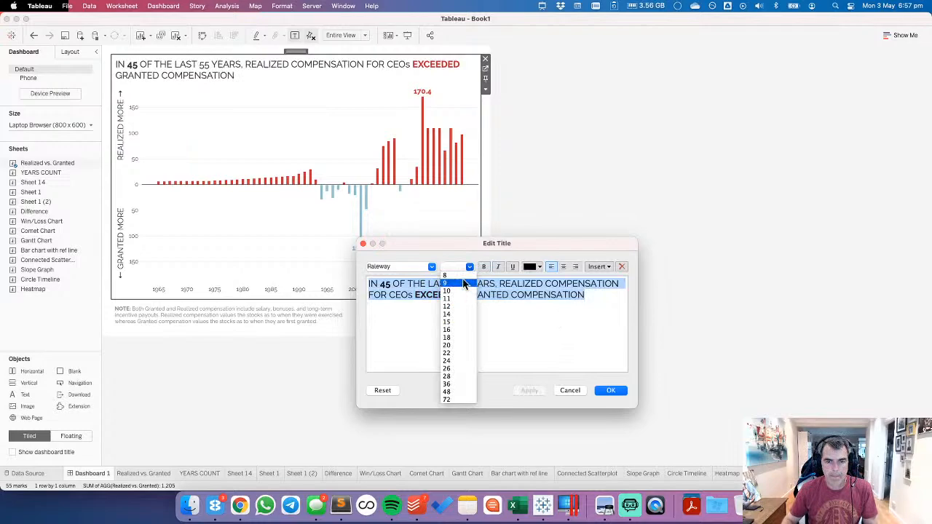
{"action": "left_click", "coordinate": [451, 345]}
{"action": "left_click", "coordinate": [601, 393]}
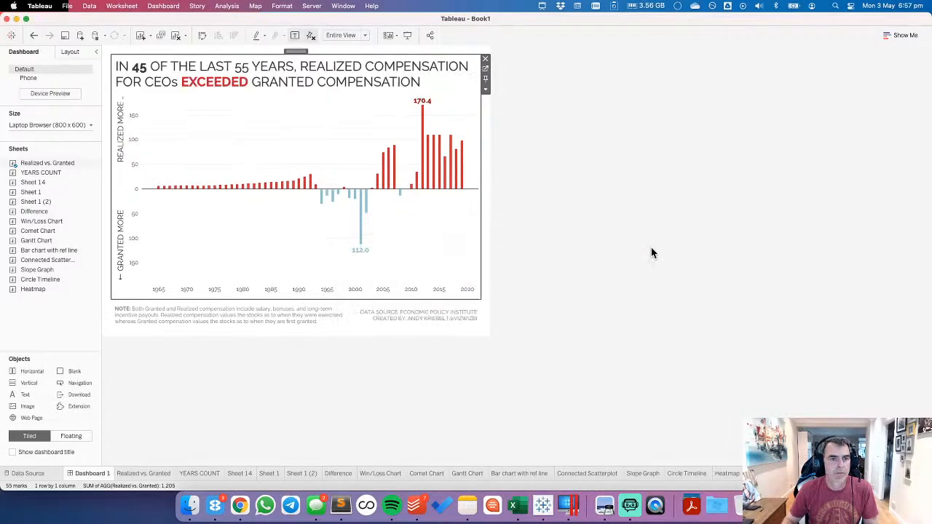
Step: Set the font size of the entire chart title to 16
{"action": "double_click", "coordinate": [306, 67]}
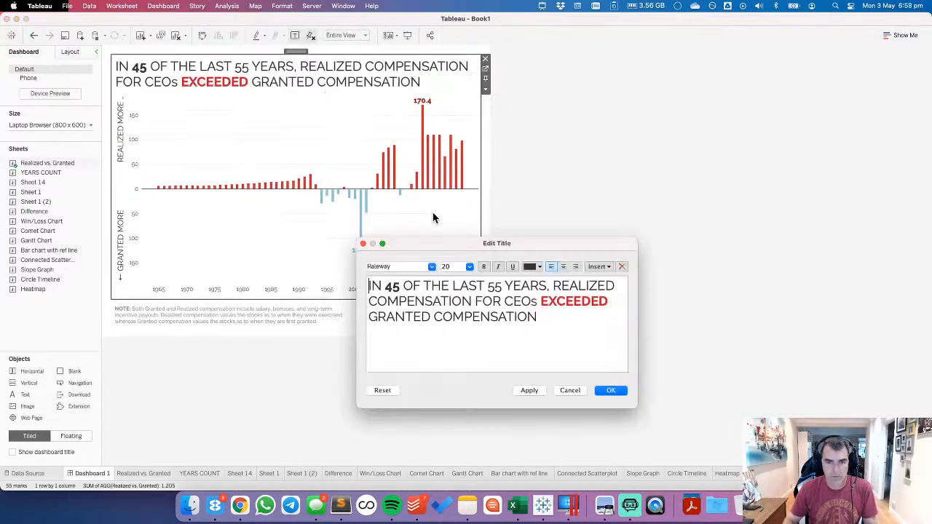
{"action": "key", "text": "super+a"}
{"action": "left_click", "coordinate": [470, 267]}
{"action": "left_click", "coordinate": [450, 330]}
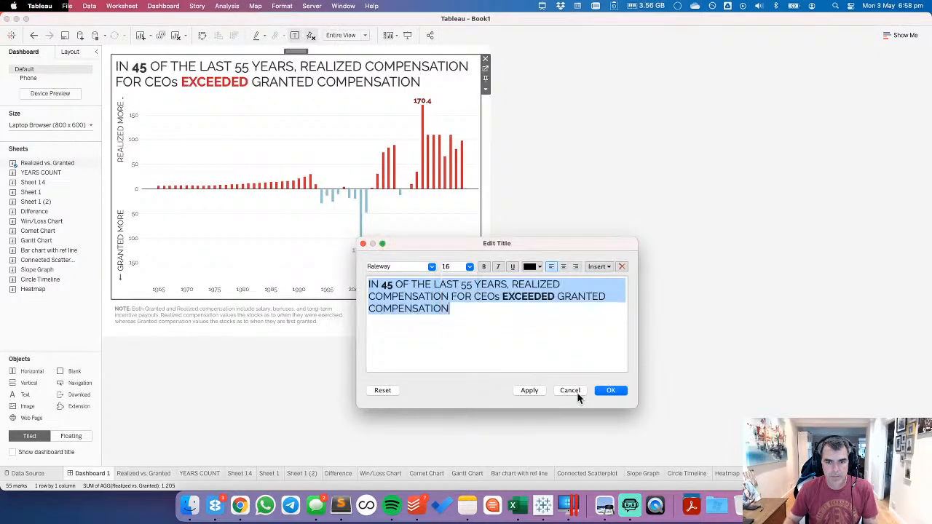
{"action": "left_click", "coordinate": [611, 390]}
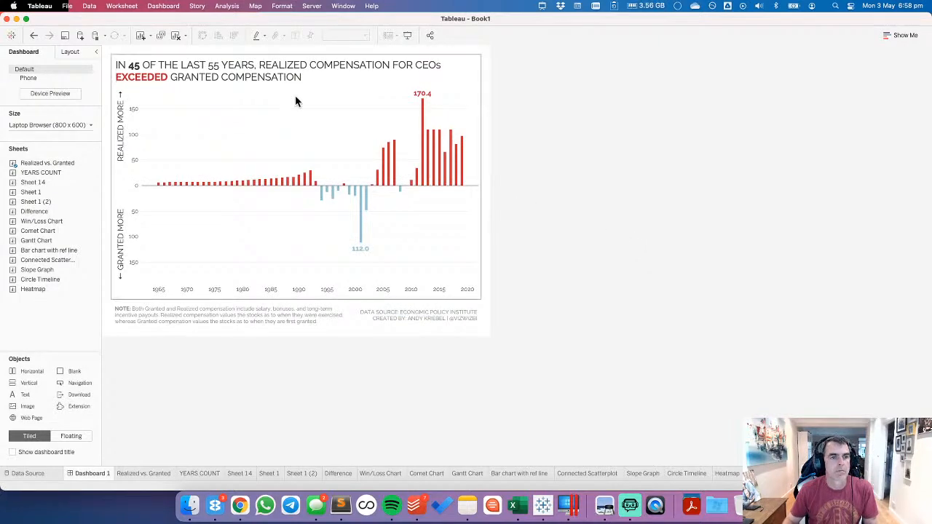
Step: Add a blank line at the end of the chart title to separate it from the bars
{"action": "double_click", "coordinate": [299, 73]}
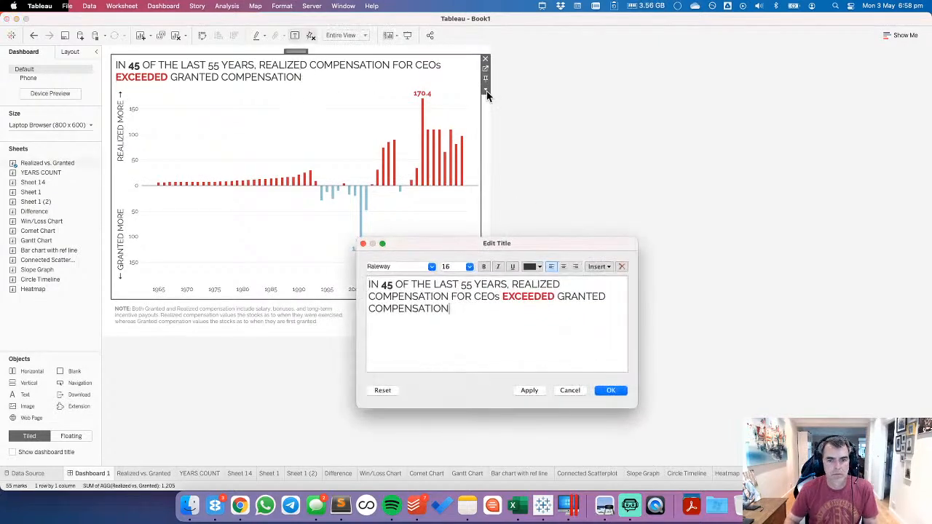
{"action": "left_click", "coordinate": [532, 390]}
{"action": "left_click", "coordinate": [612, 391]}
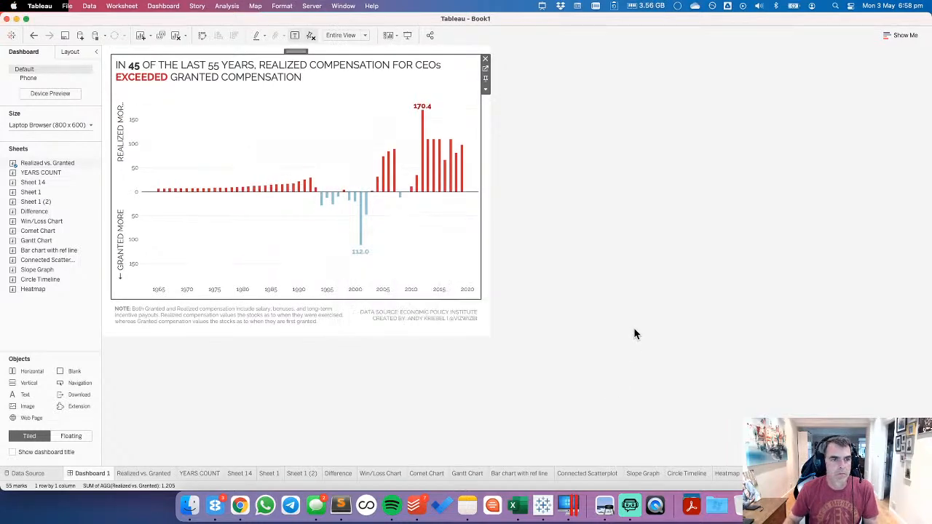
{"action": "left_click", "coordinate": [634, 335]}
Step: In the Realized vs. Granted worksheet, remove spaces between GRANTED MORE and REALIZED MORE in the Y-Axis Label calculation
{"action": "mouse_move", "coordinate": [124, 173]}
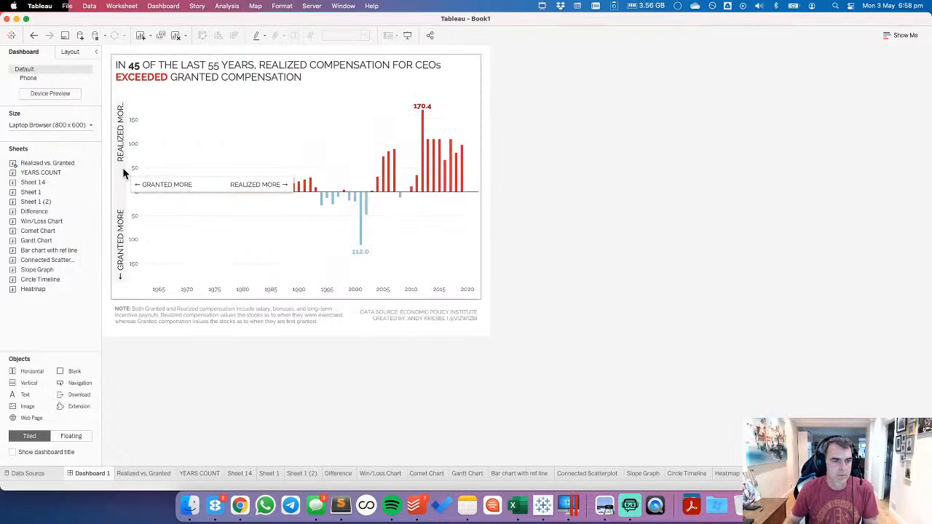
{"action": "left_click", "coordinate": [144, 474]}
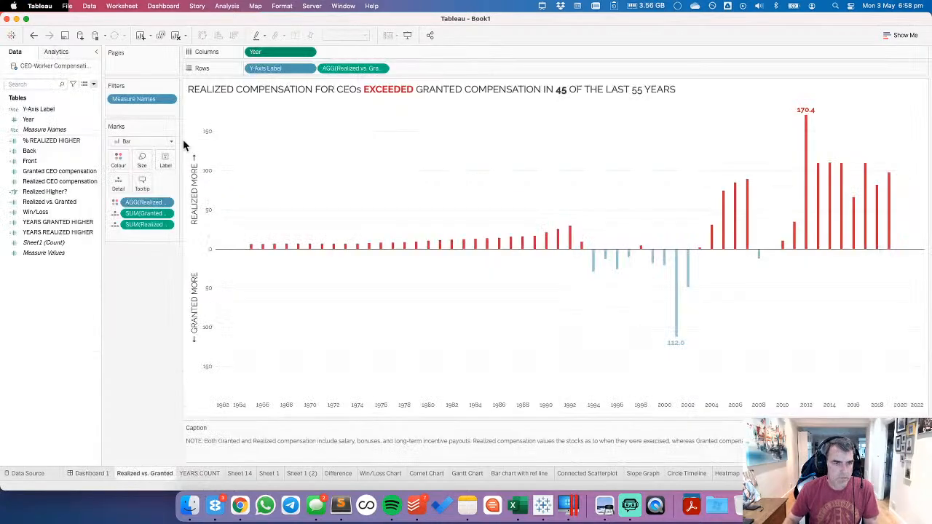
{"action": "left_click", "coordinate": [308, 68]}
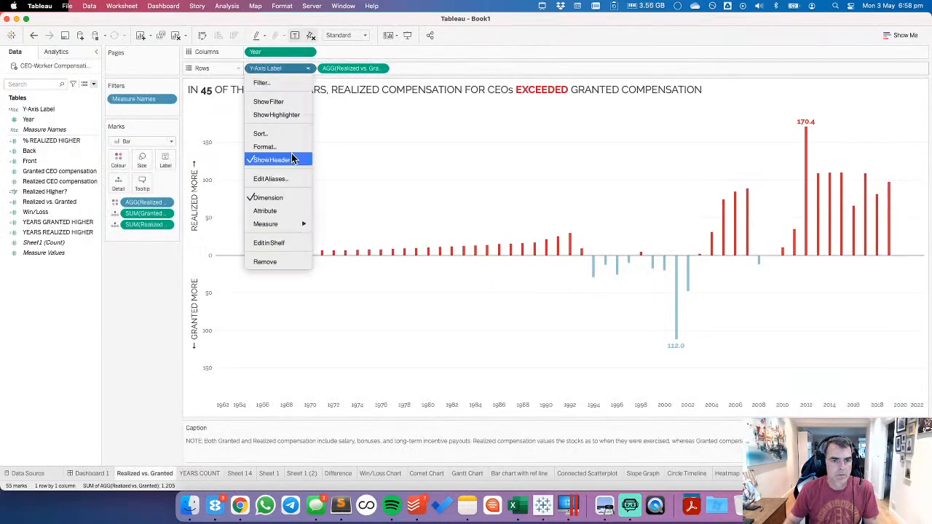
{"action": "right_click", "coordinate": [193, 193]}
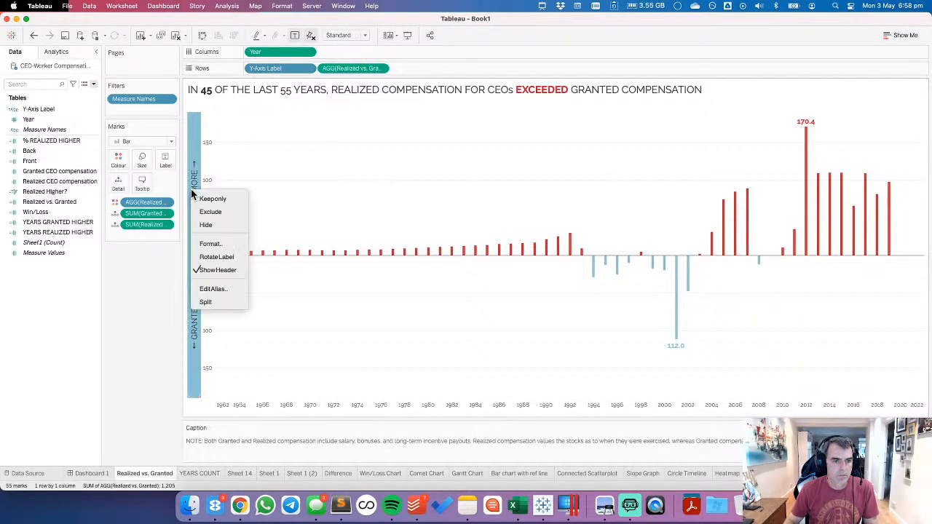
{"action": "left_click", "coordinate": [290, 173]}
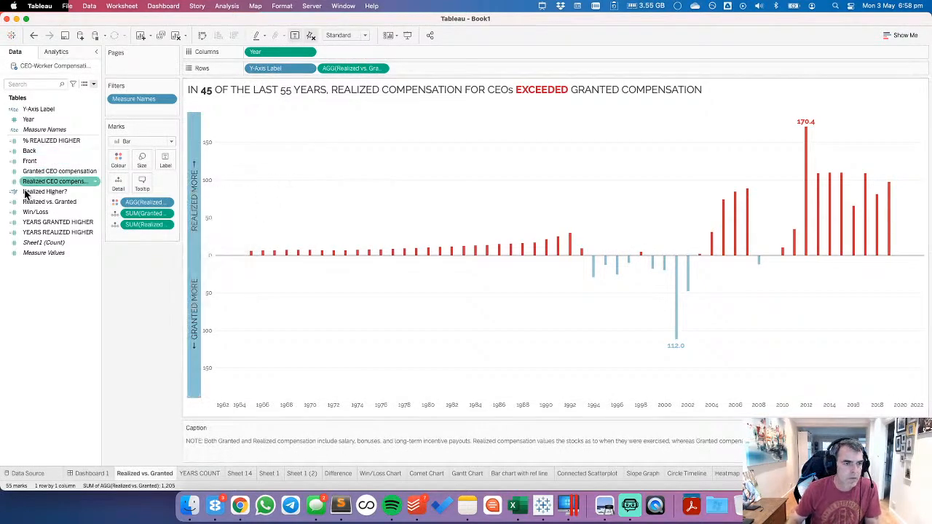
{"action": "right_click", "coordinate": [41, 142]}
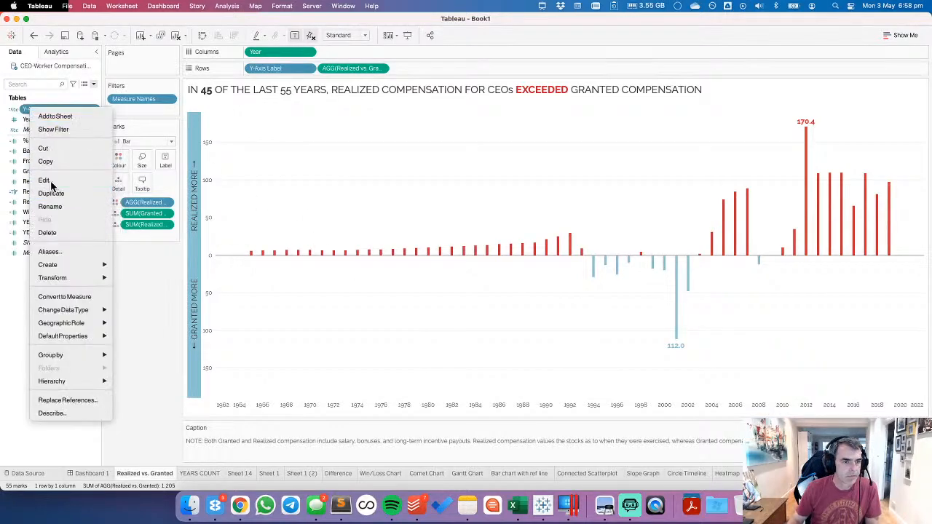
{"action": "left_click", "coordinate": [51, 181]}
{"action": "left_click", "coordinate": [472, 297]}
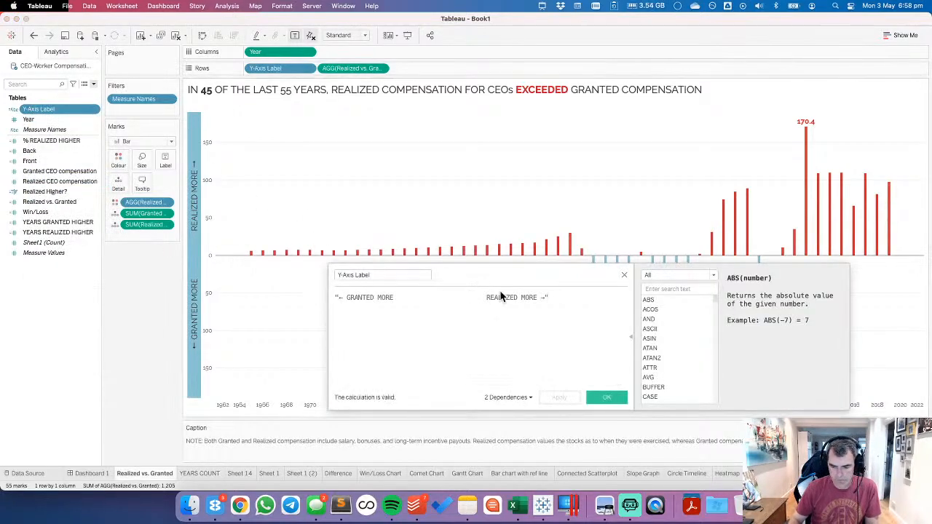
{"action": "key", "text": "BackSpace"}
{"action": "key", "text": "BackSpace"}
{"action": "key", "text": "BackSpace"}
{"action": "key", "text": "BackSpace"}
{"action": "key", "text": "BackSpace"}
{"action": "key", "text": "BackSpace"}
{"action": "key", "text": "BackSpace"}
{"action": "key", "text": "BackSpace"}
{"action": "key", "text": "BackSpace"}
{"action": "key", "text": "BackSpace"}
{"action": "key", "text": "BackSpace"}
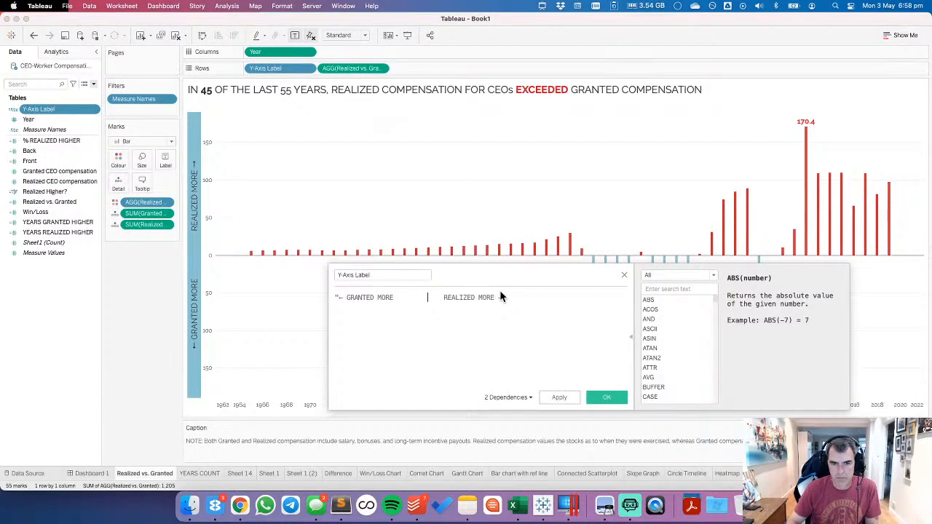
{"action": "left_click", "coordinate": [605, 399]}
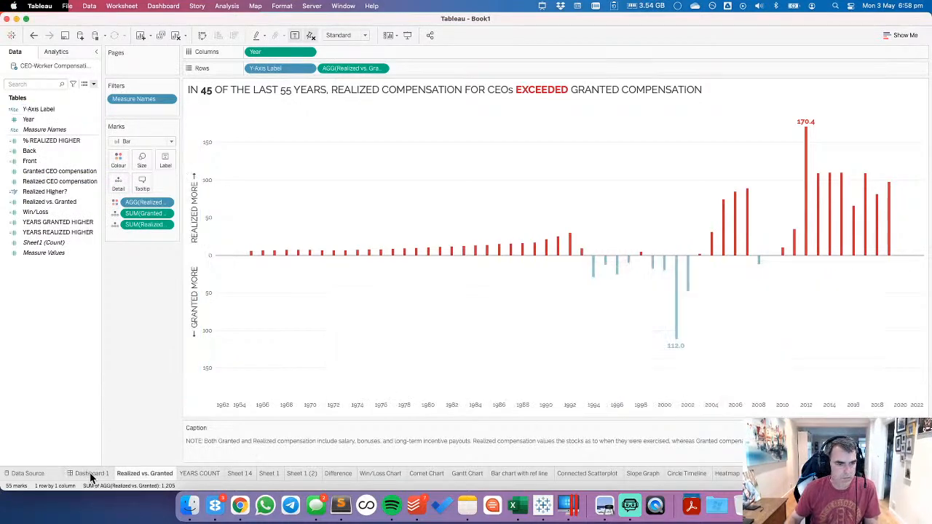
Step: Return to Dashboard 1 and set the header font size of the chart's Y-Axis Label to 10
{"action": "left_click", "coordinate": [102, 473]}
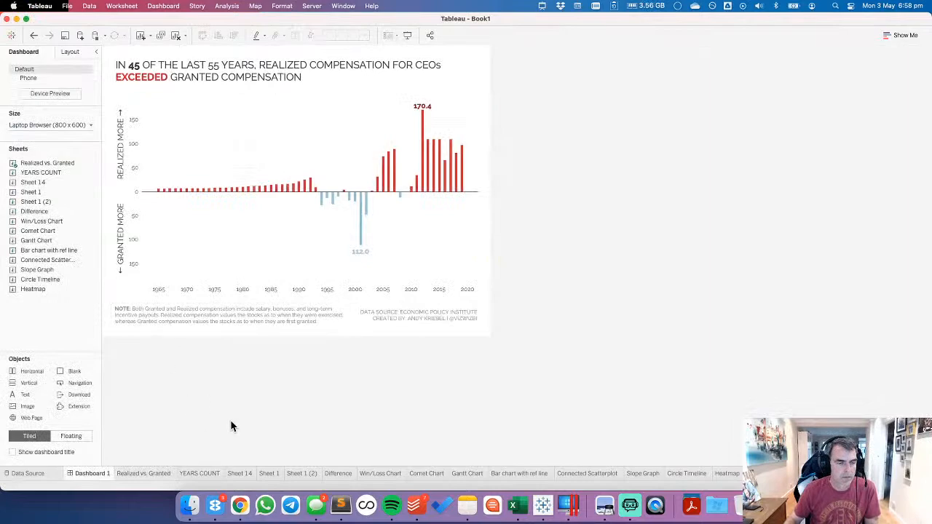
{"action": "right_click", "coordinate": [122, 172]}
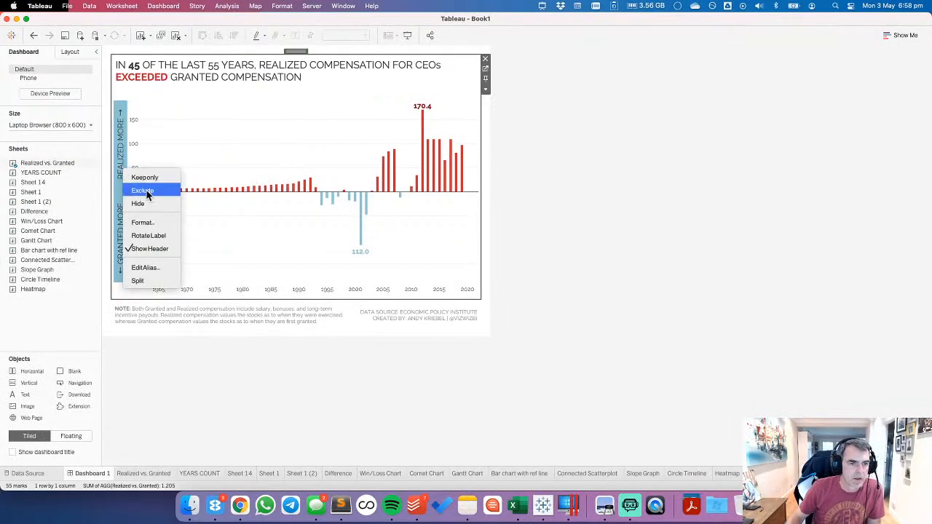
{"action": "left_click", "coordinate": [148, 223]}
{"action": "left_click", "coordinate": [56, 113]}
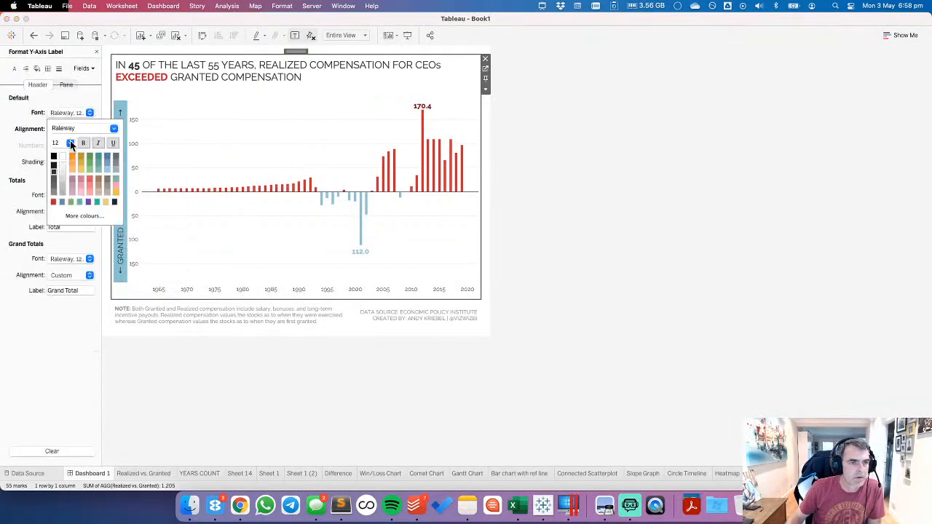
{"action": "left_click", "coordinate": [70, 142]}
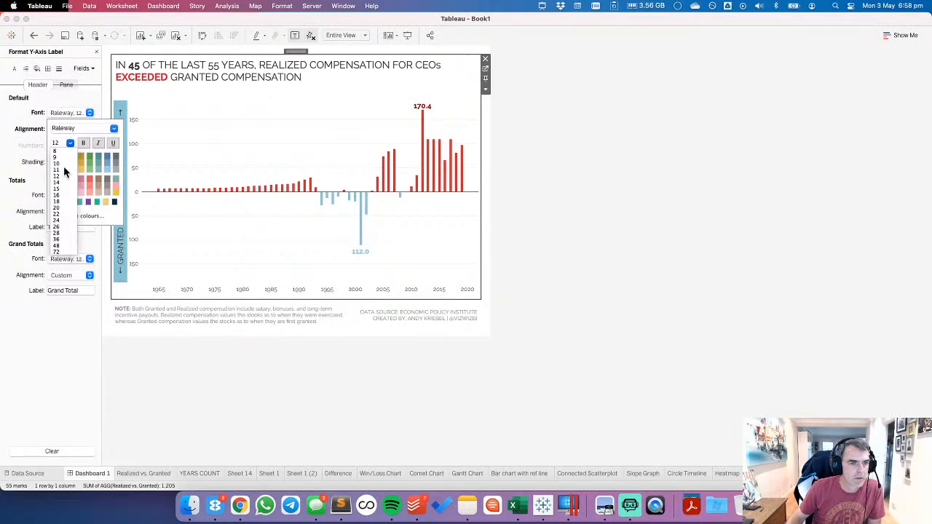
{"action": "left_click", "coordinate": [63, 169]}
{"action": "left_click", "coordinate": [64, 166]}
{"action": "left_click", "coordinate": [196, 159]}
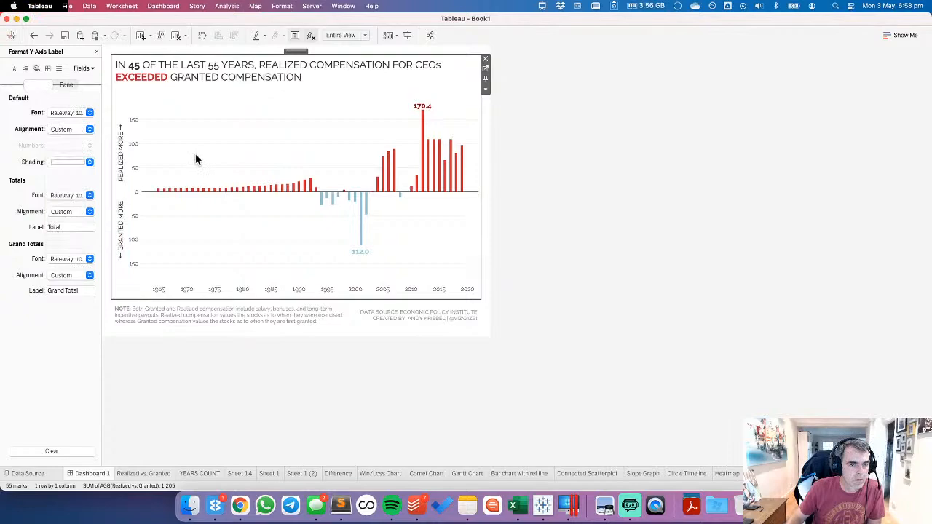
{"action": "left_click", "coordinate": [727, 196]}
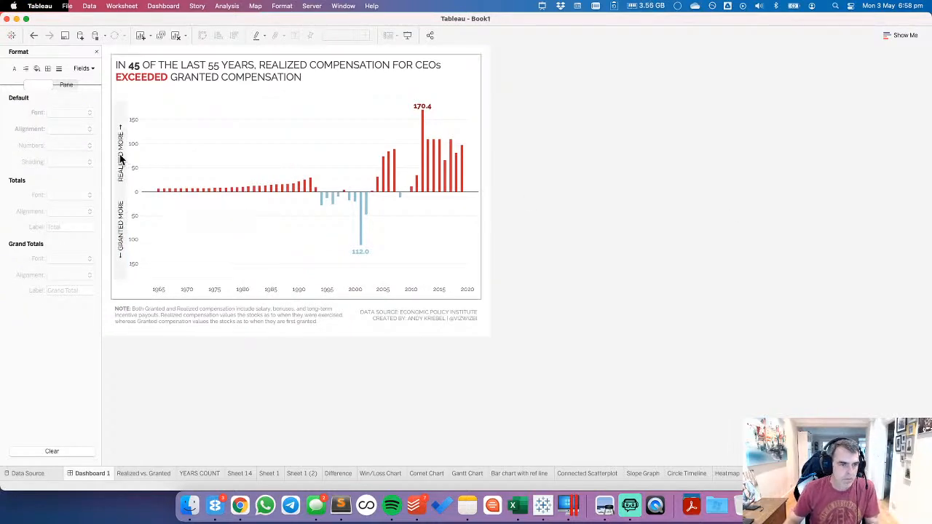
Step: Format the chart's row grid lines as thin dotted lines in light grey
{"action": "left_click", "coordinate": [215, 150]}
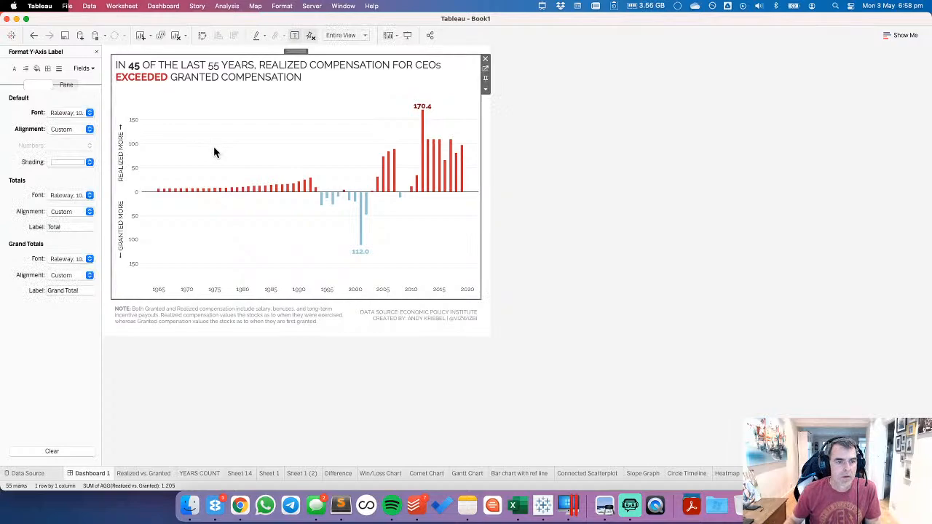
{"action": "right_click", "coordinate": [189, 228]}
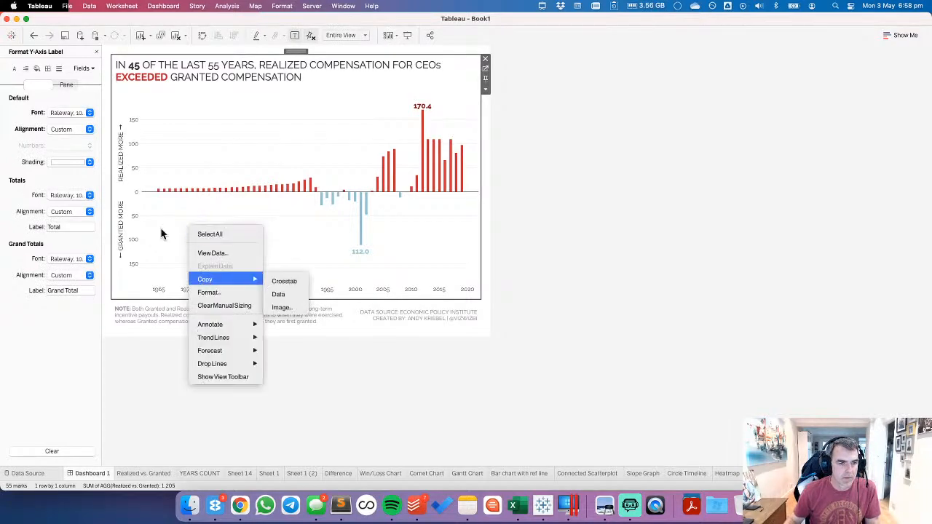
{"action": "left_click", "coordinate": [59, 71]}
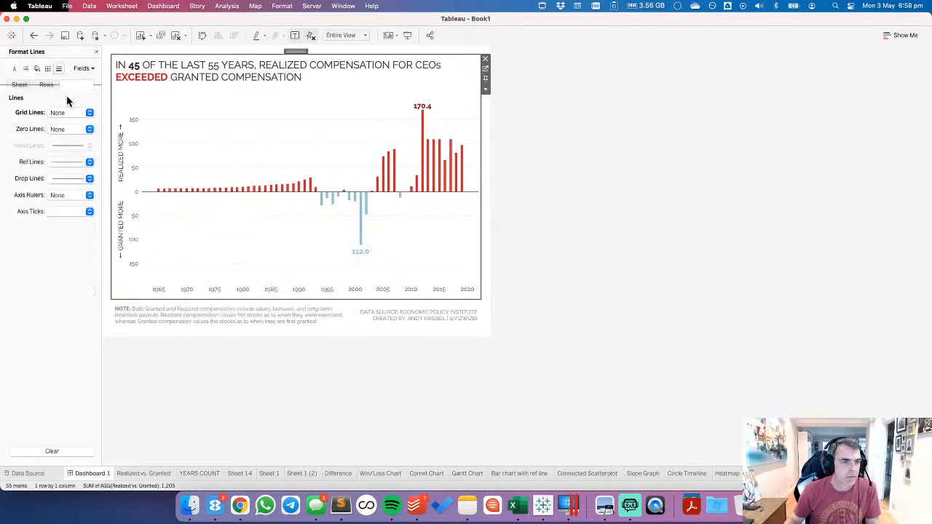
{"action": "left_click", "coordinate": [58, 113]}
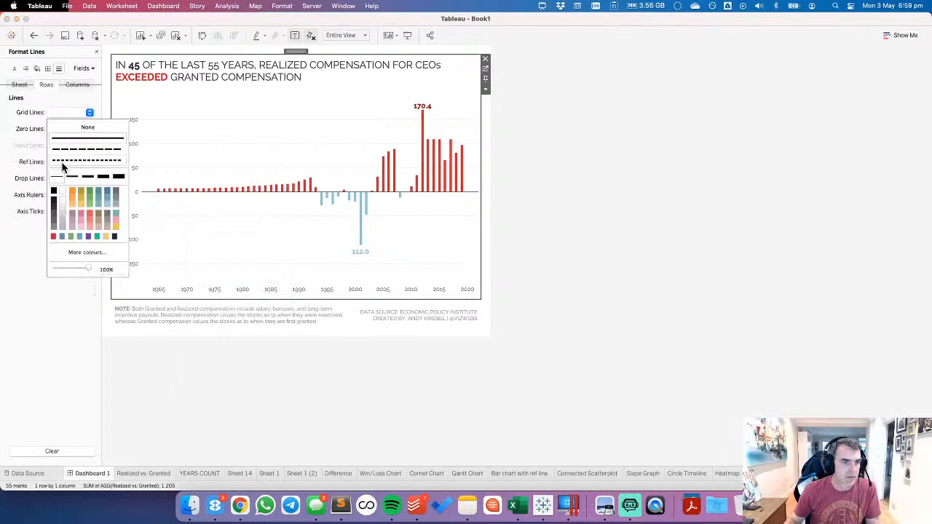
{"action": "left_click", "coordinate": [62, 208]}
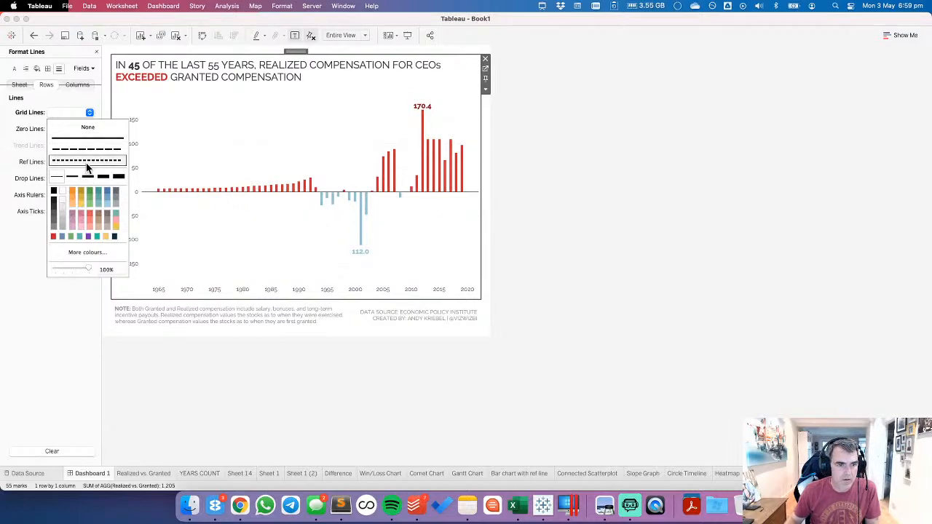
{"action": "left_click", "coordinate": [702, 193]}
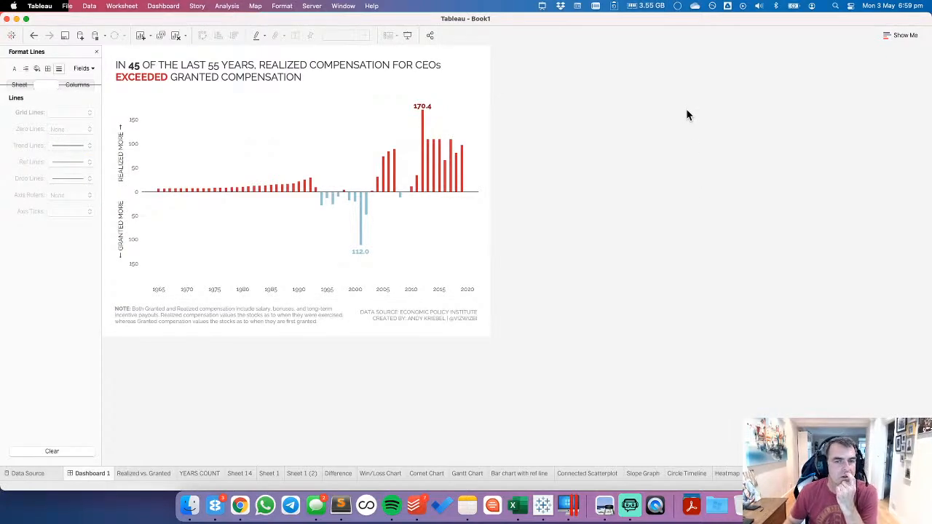
{"action": "left_click", "coordinate": [96, 51]}
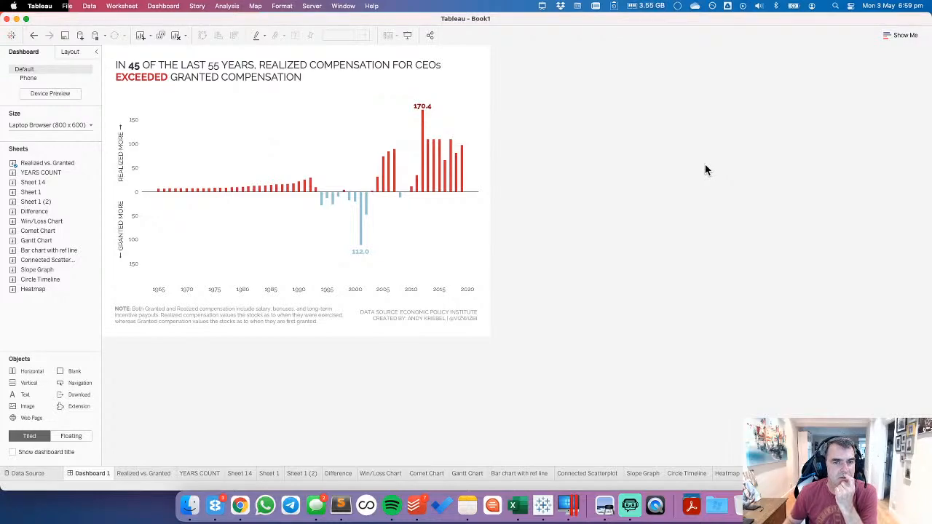
Step: Open the chart title for editing and insert a new line above the existing text
{"action": "mouse_move", "coordinate": [424, 142]}
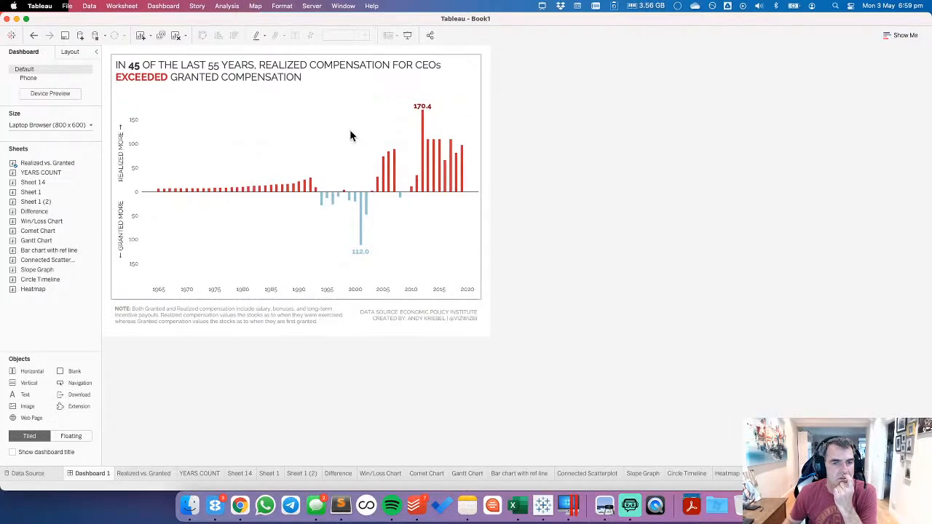
{"action": "double_click", "coordinate": [329, 74]}
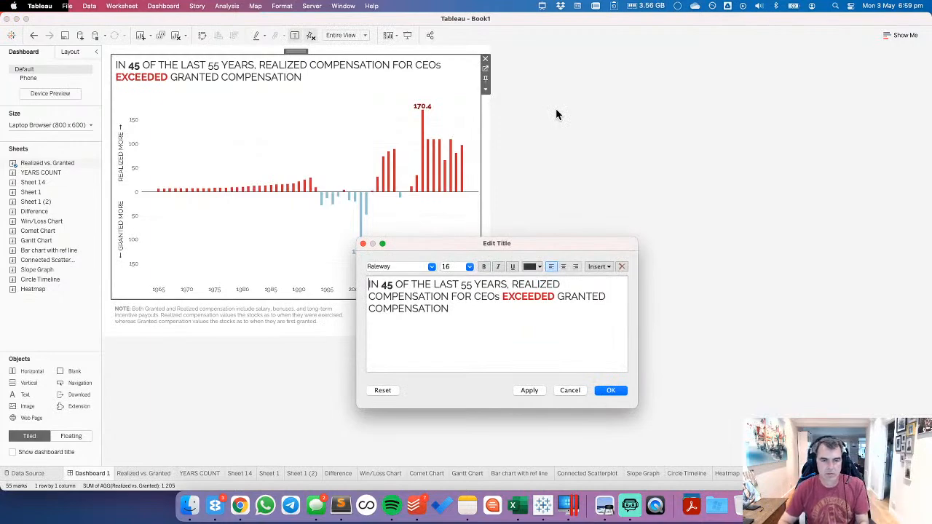
{"action": "key", "text": "Return"}
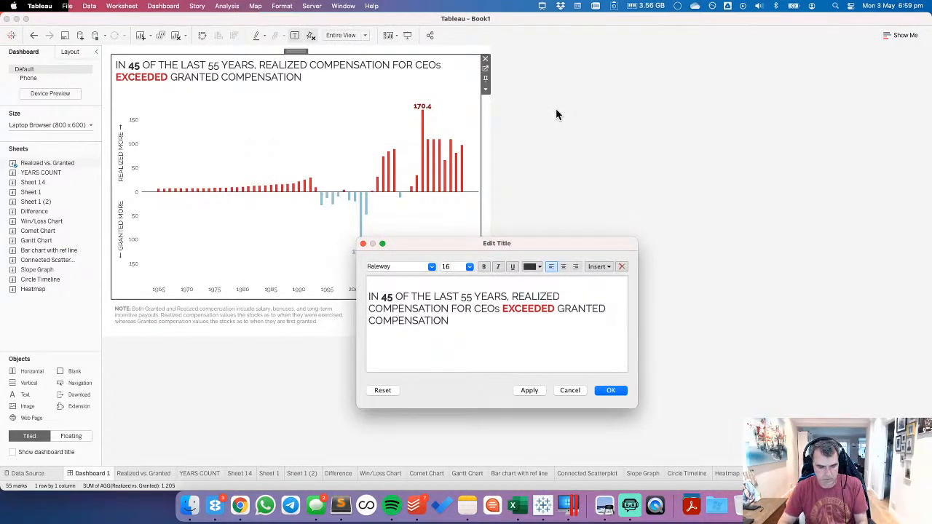
{"action": "type", "text": "THE DIF"}
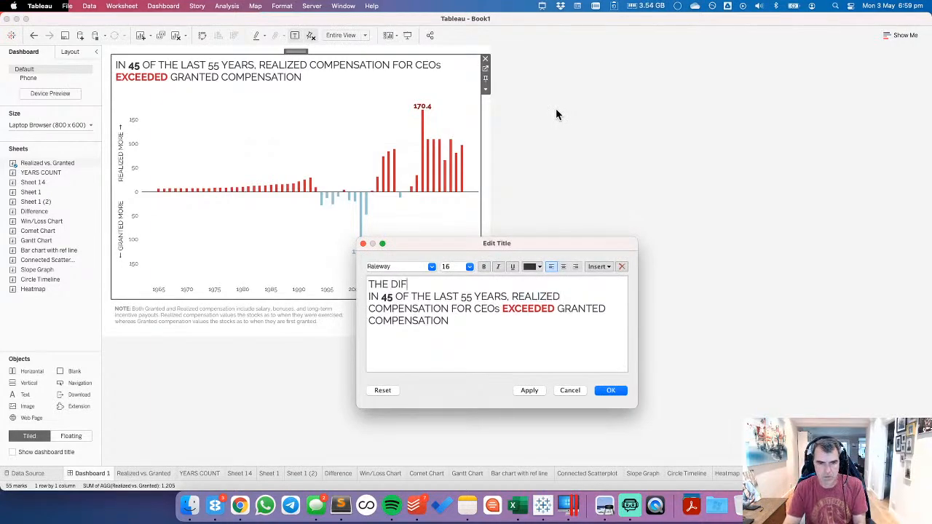
{"action": "type", "text": "FERENCE BE"}
{"action": "key", "text": "BackSpace"}
{"action": "key", "text": "BackSpace"}
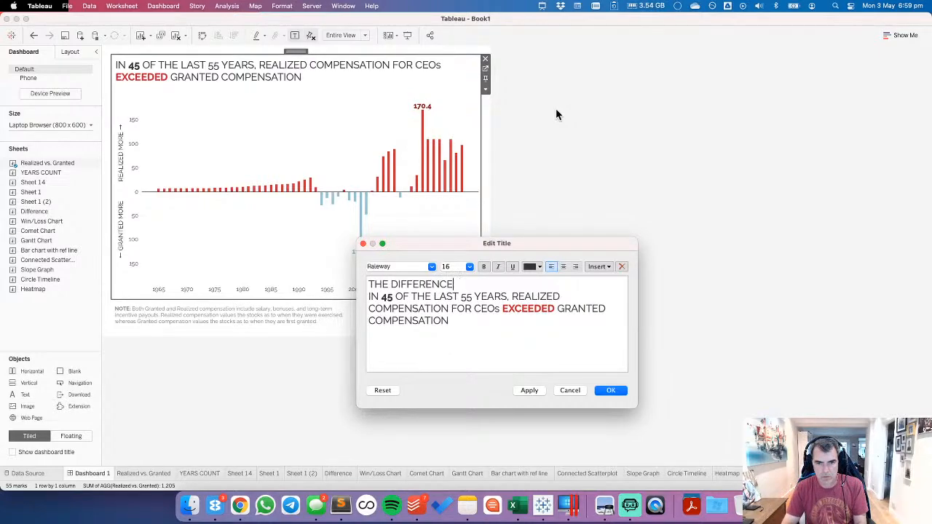
{"action": "type", "text": "BETWE"}
Step: Enter "HOW BIG IS THE DIFFERENCE BETWEEN REALIZED COMPENSATION AND GRANTED COMPENSATION?" as the title's first line
{"action": "key", "text": "super+shift+Left"}
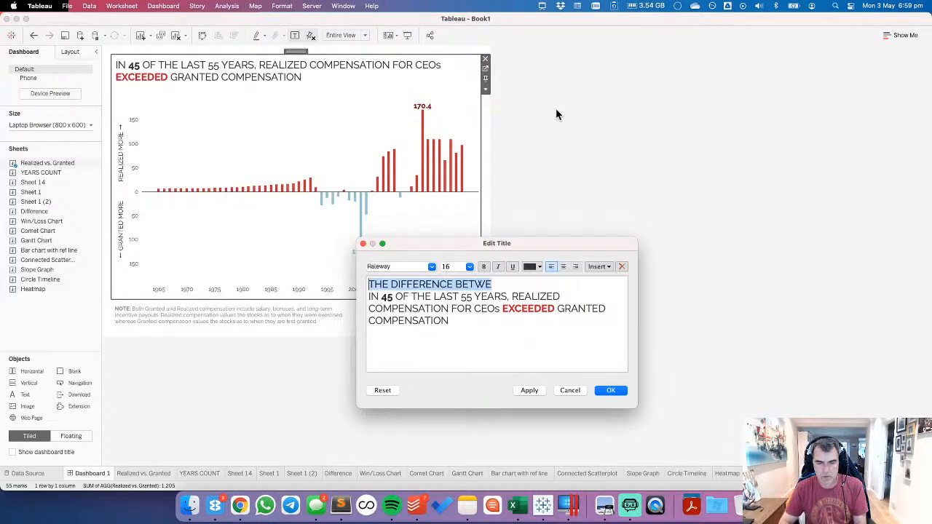
{"action": "type", "text": "HOW BIG IS "}
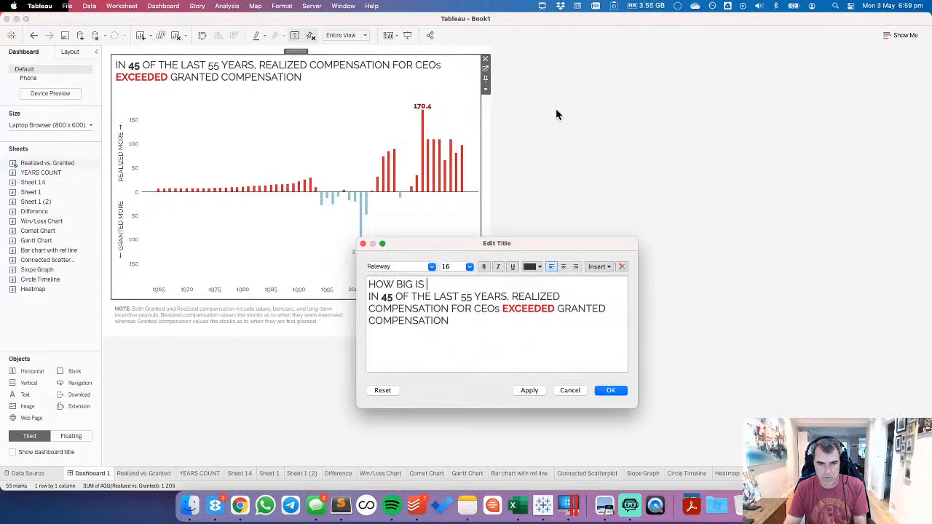
{"action": "type", "text": "THE DIFFERENCE "}
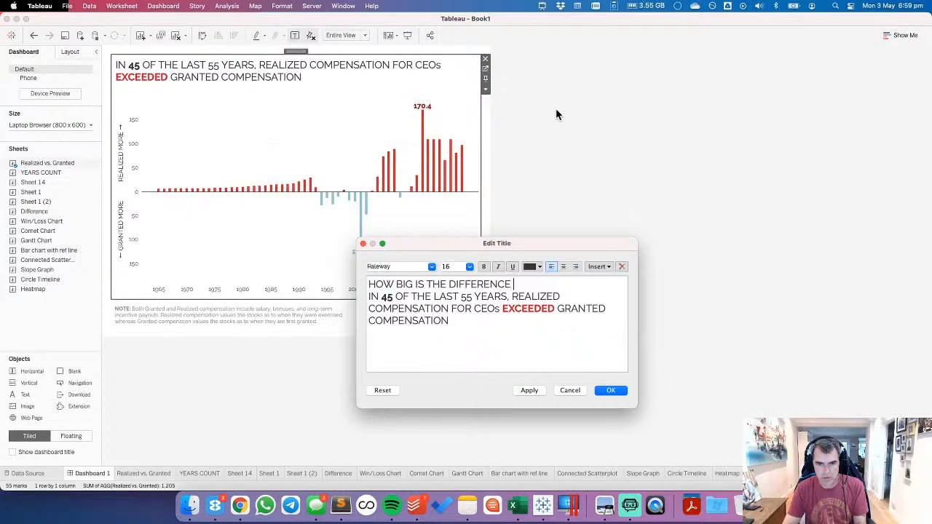
{"action": "type", "text": "BETWEEN REALIZE"}
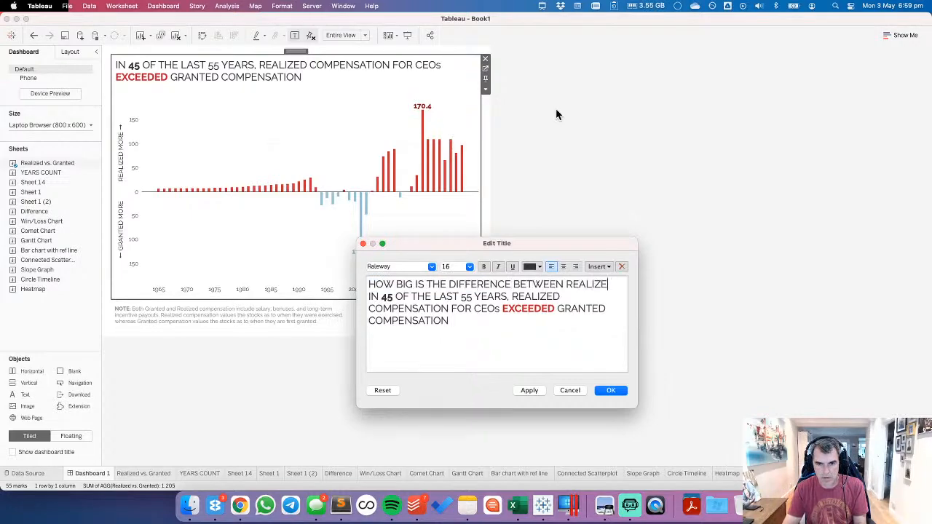
{"action": "type", "text": "D COMPENSATIO"}
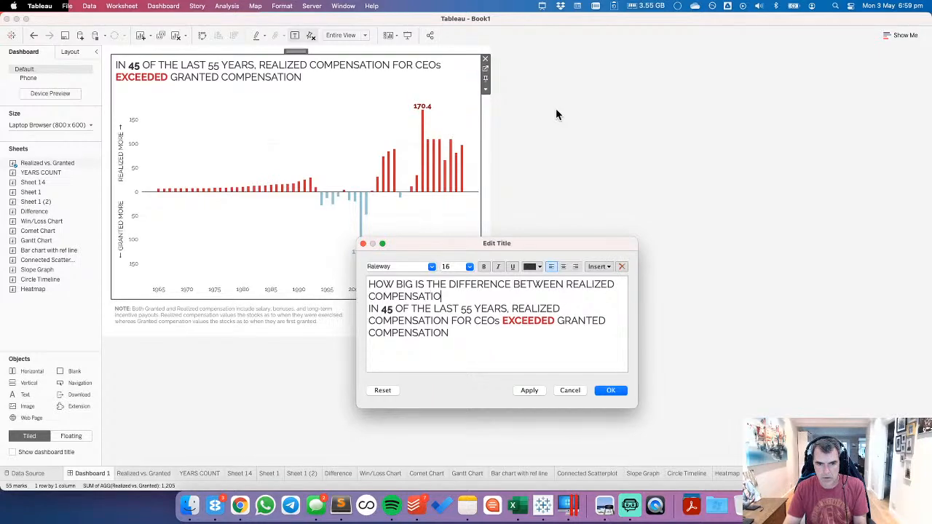
{"action": "type", "text": "N AND G"}
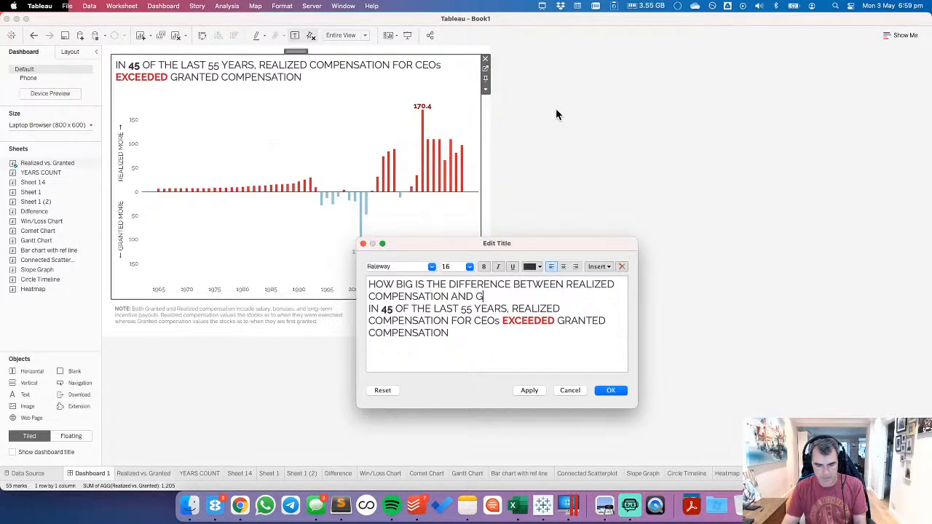
{"action": "type", "text": "RANTED COMPENS"}
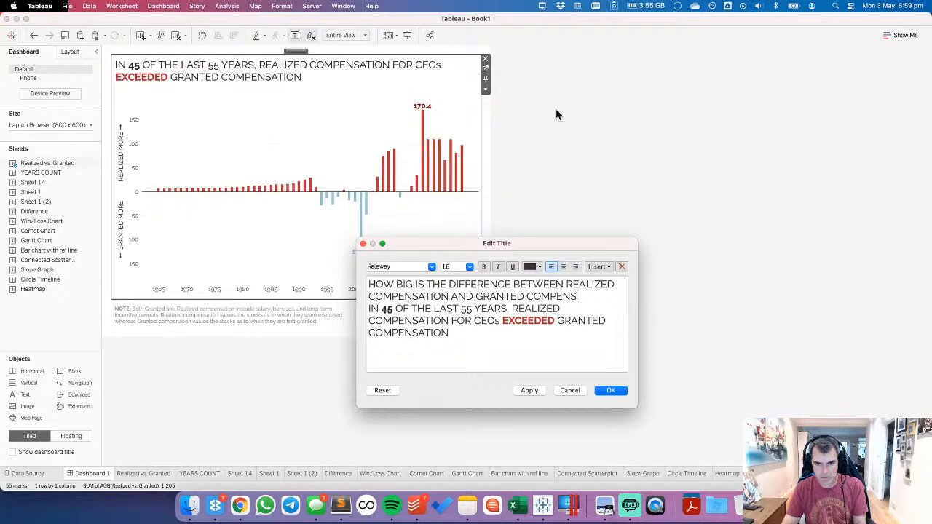
{"action": "type", "text": "ATION?"}
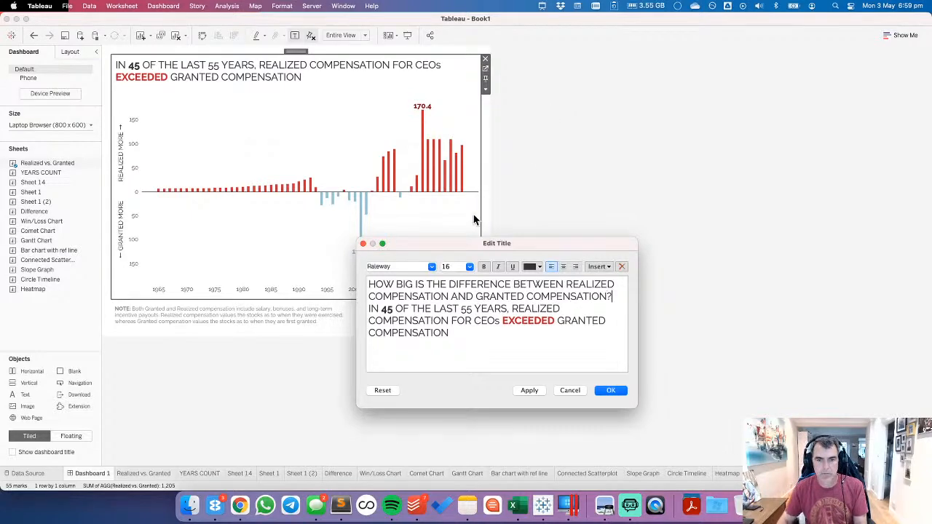
Step: Apply the title to the chart and shorten its first line to "REALIZED VS. GRANTED COMPENSATION?"
{"action": "left_click", "coordinate": [530, 391]}
{"action": "left_click", "coordinate": [459, 284]}
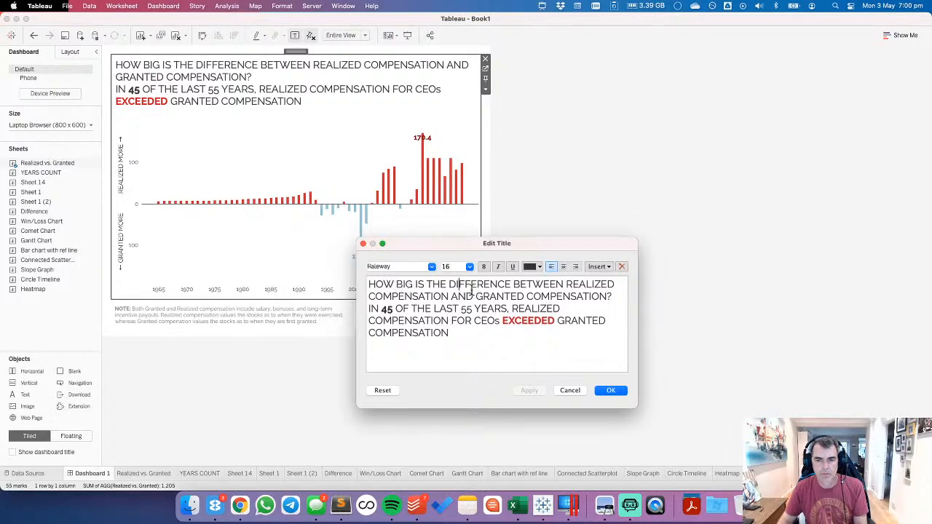
{"action": "left_click_drag", "start_coordinate": [566, 285], "coordinate": [349, 281]}
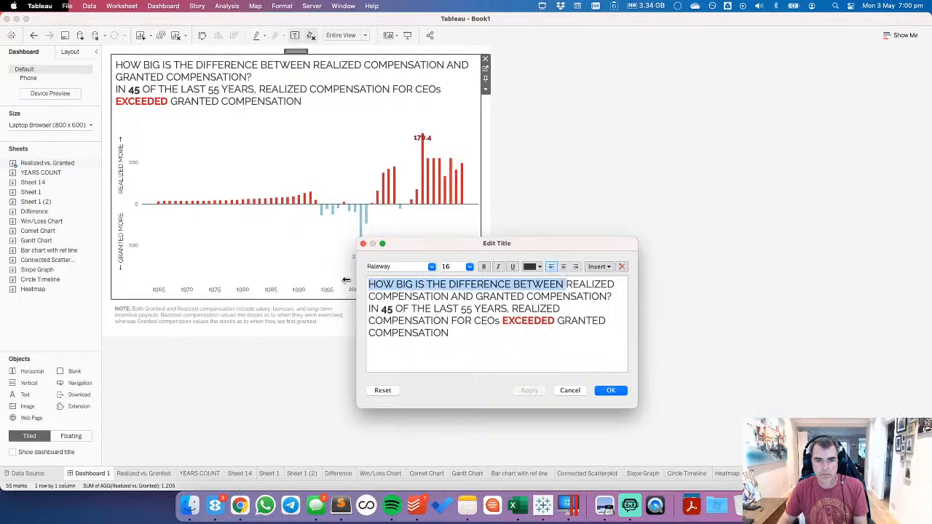
{"action": "key", "text": "BackSpace"}
{"action": "double_click", "coordinate": [510, 288]}
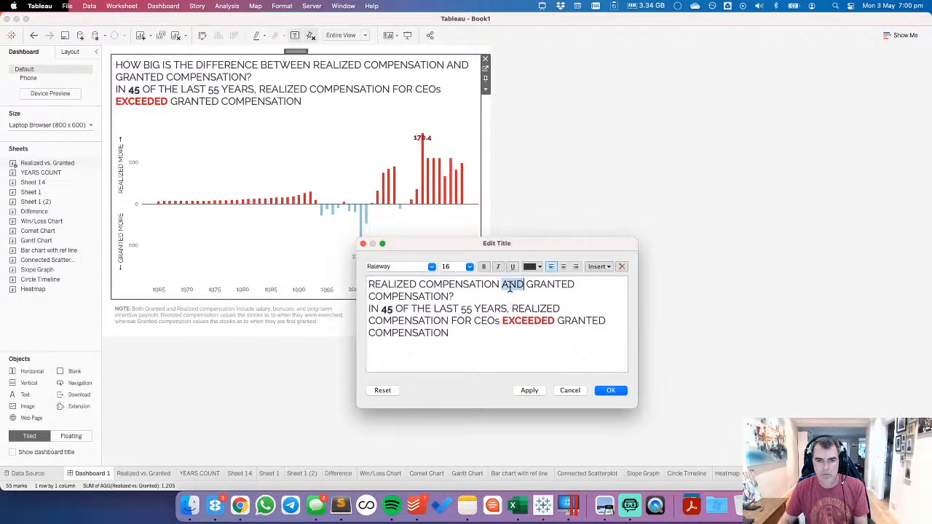
{"action": "left_click_drag", "start_coordinate": [419, 287], "coordinate": [522, 287]}
{"action": "type", "text": "VS."}
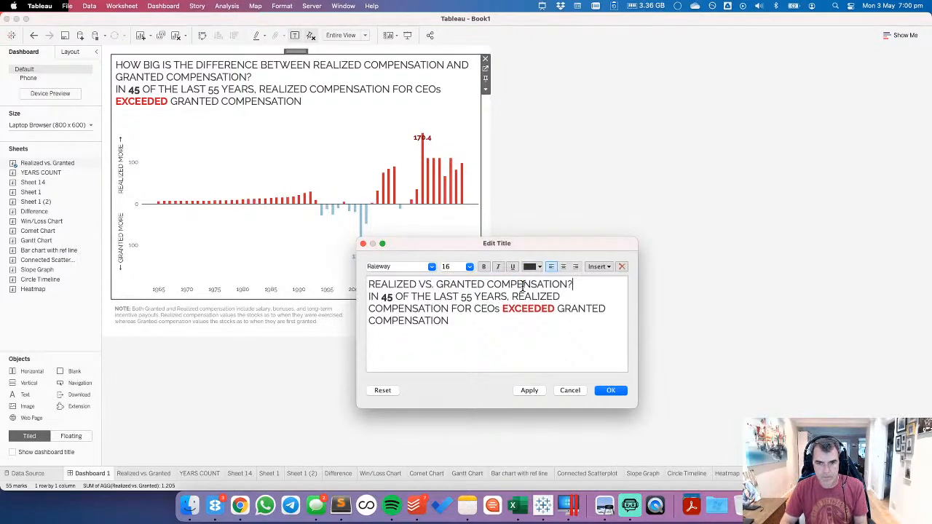
Step: Replace the first line's question mark with "FOR CEOs" and change "VS." to lowercase "vs."
{"action": "key", "text": "BackSpace"}
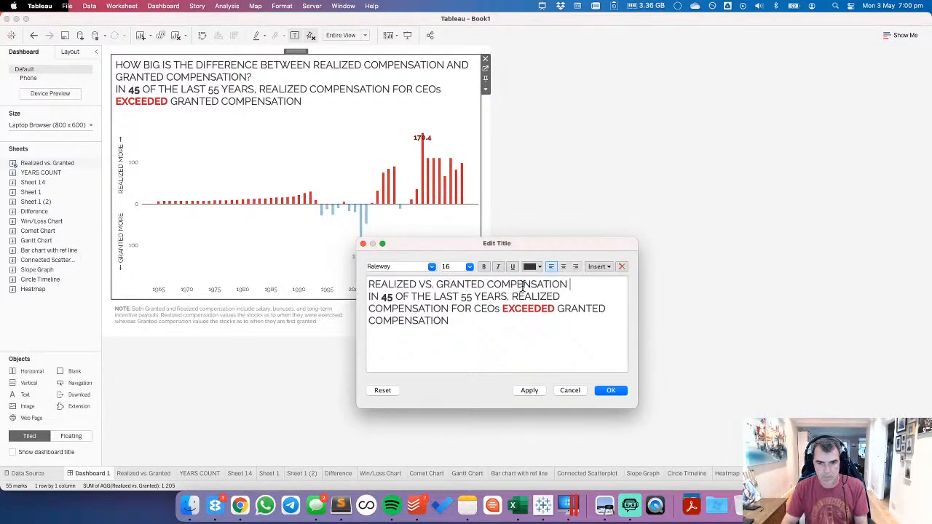
{"action": "type", "text": "FOR CEOs"}
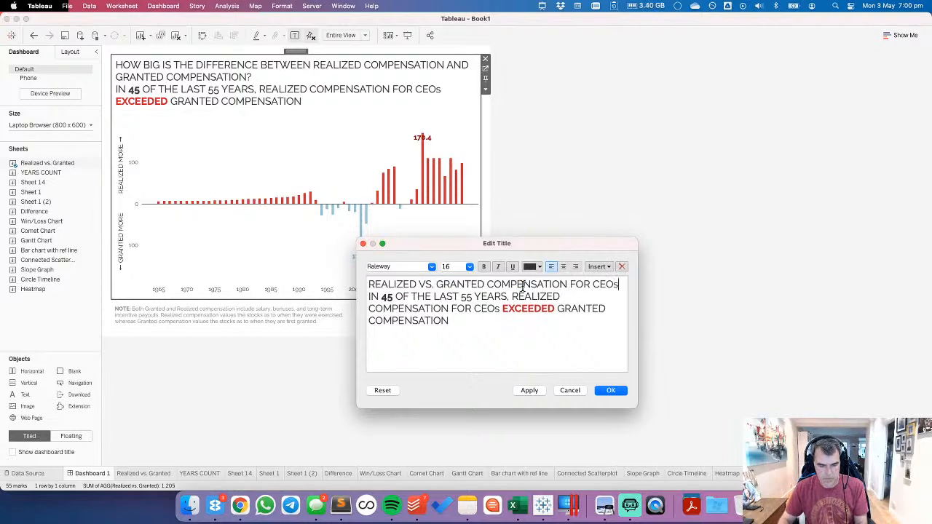
{"action": "double_click", "coordinate": [423, 285]}
{"action": "type", "text": "vs."}
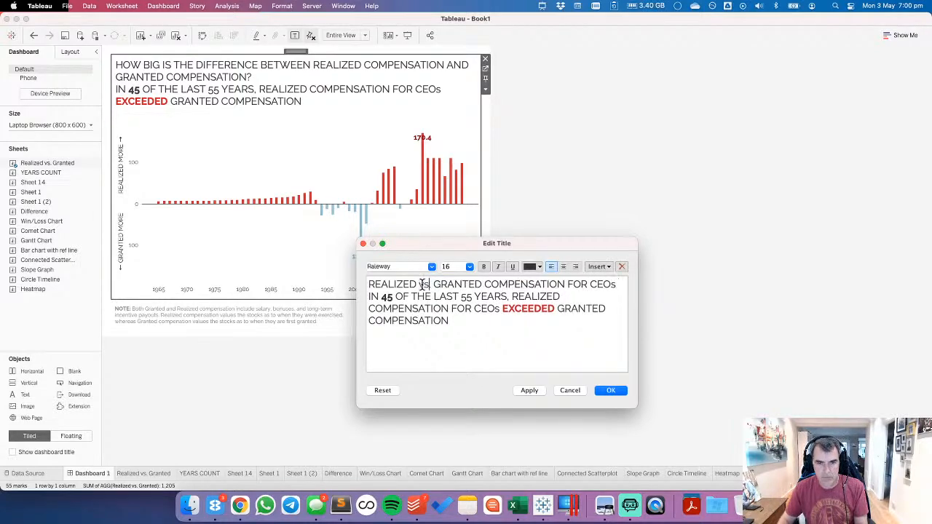
Step: Select the whole finding sentence below the title's first line for formatting
{"action": "left_click_drag", "start_coordinate": [369, 297], "coordinate": [461, 328]}
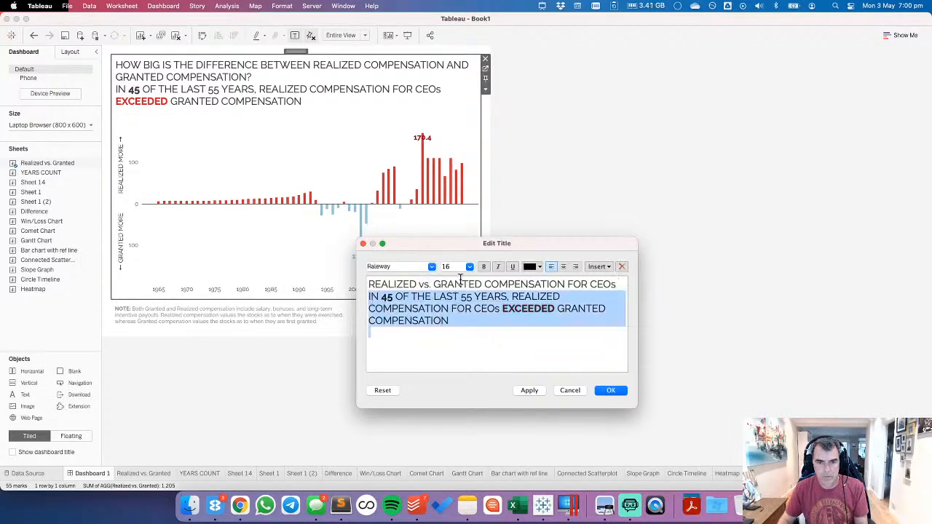
Step: Set the font size of the title's second sentence to 12 and apply the shortened title to the chart
{"action": "left_click", "coordinate": [466, 266]}
{"action": "left_click", "coordinate": [454, 307]}
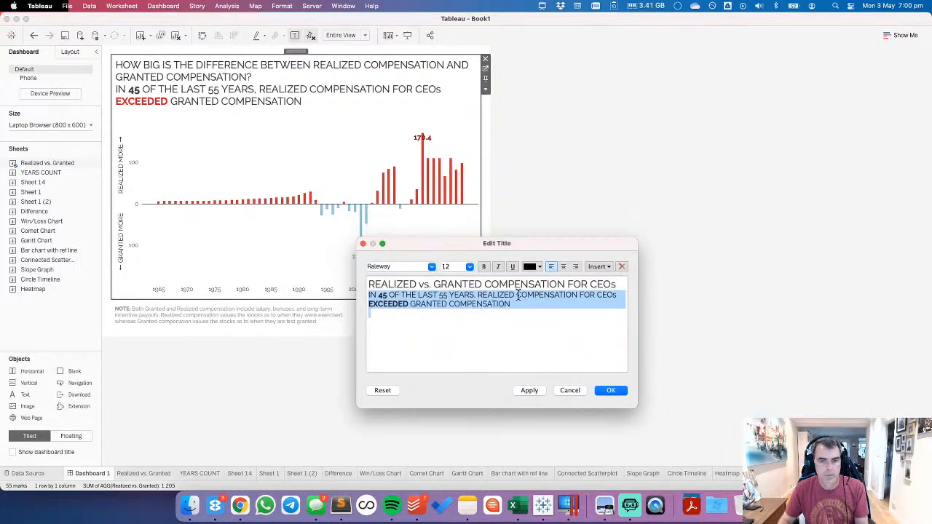
{"action": "left_click", "coordinate": [516, 286]}
{"action": "left_click", "coordinate": [529, 391]}
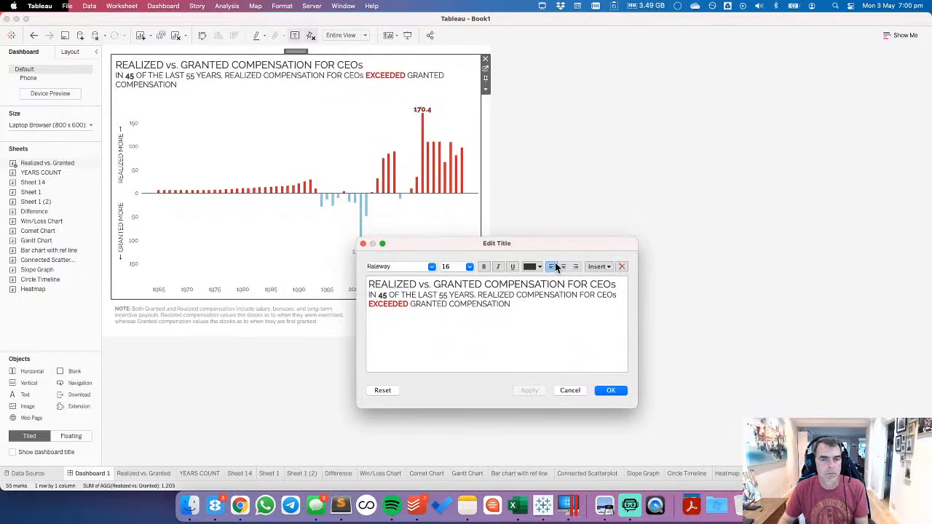
Step: Enlarge the title's first line, "REALIZED vs. GRANTED COMPENSATION FOR CEOs", trying font size 18 before applying 20
{"action": "triple_click", "coordinate": [620, 284]}
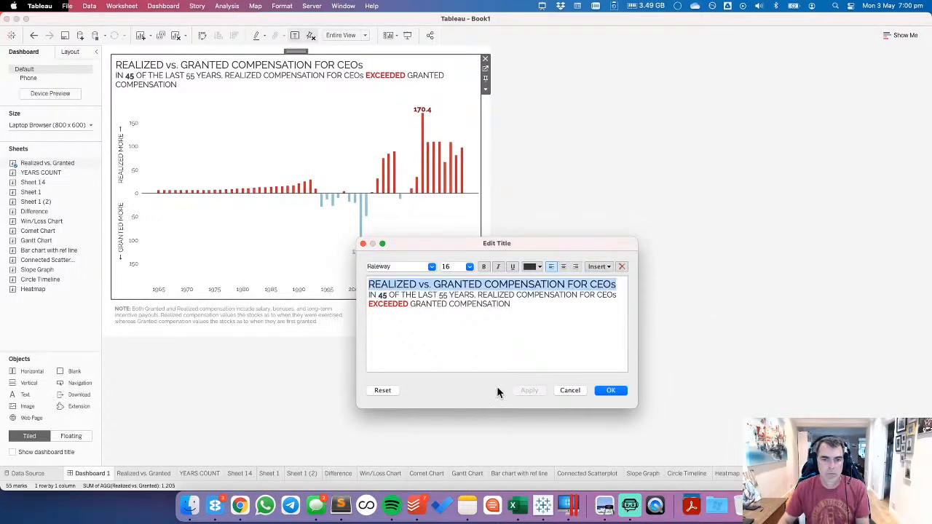
{"action": "left_click", "coordinate": [469, 266]}
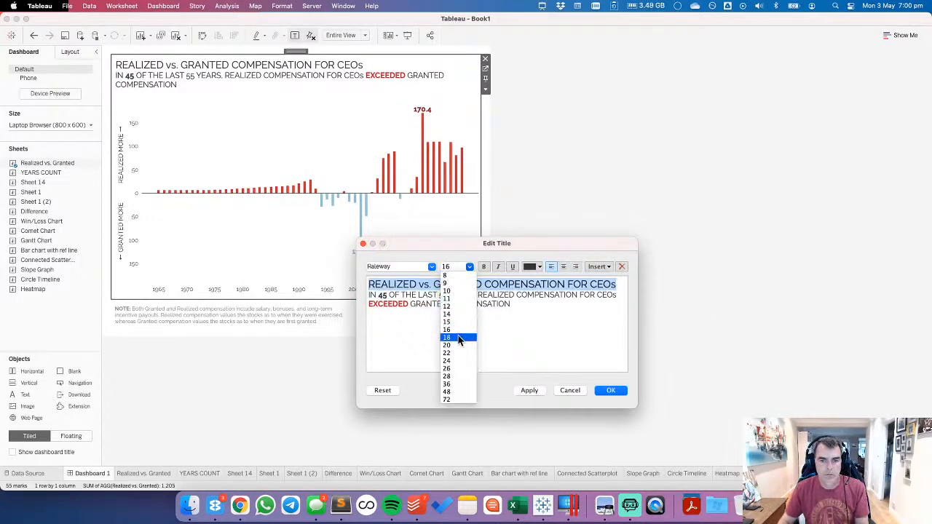
{"action": "left_click", "coordinate": [460, 337]}
{"action": "left_click", "coordinate": [530, 390]}
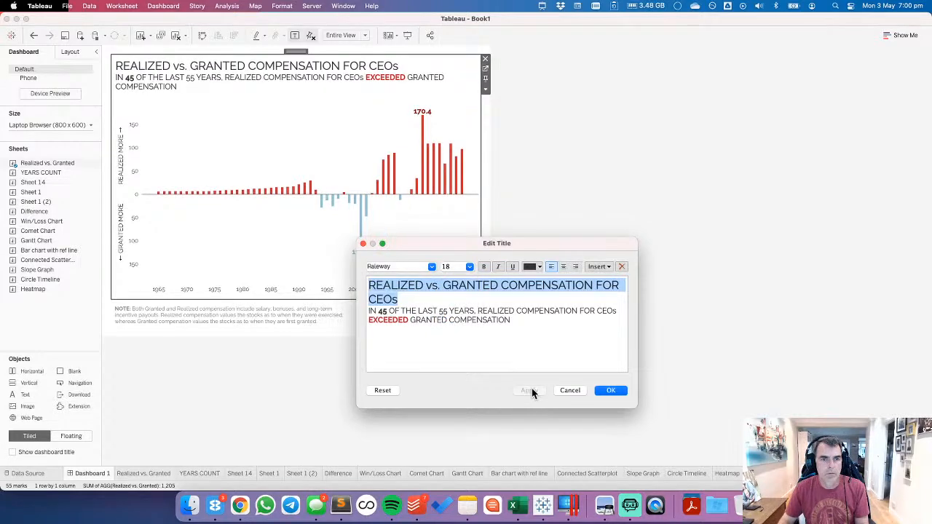
{"action": "left_click", "coordinate": [469, 266]}
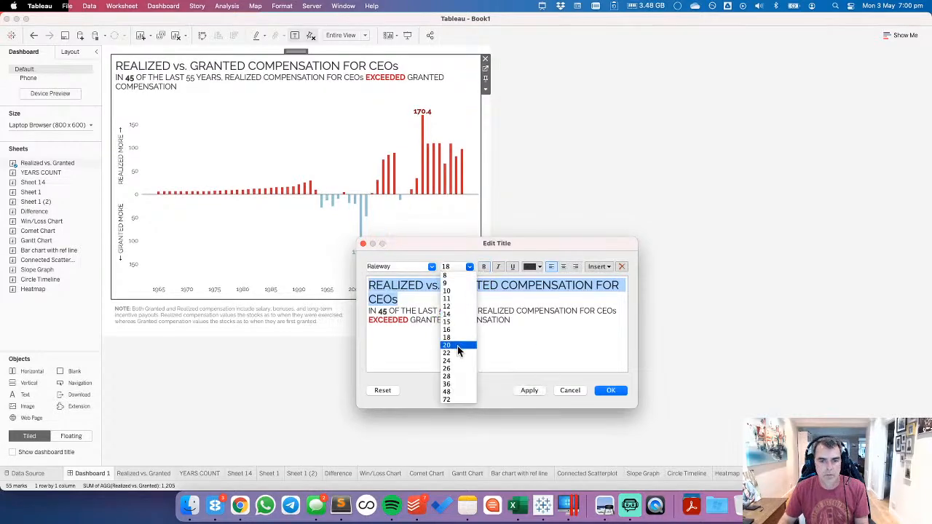
{"action": "left_click", "coordinate": [459, 345]}
{"action": "left_click", "coordinate": [528, 390]}
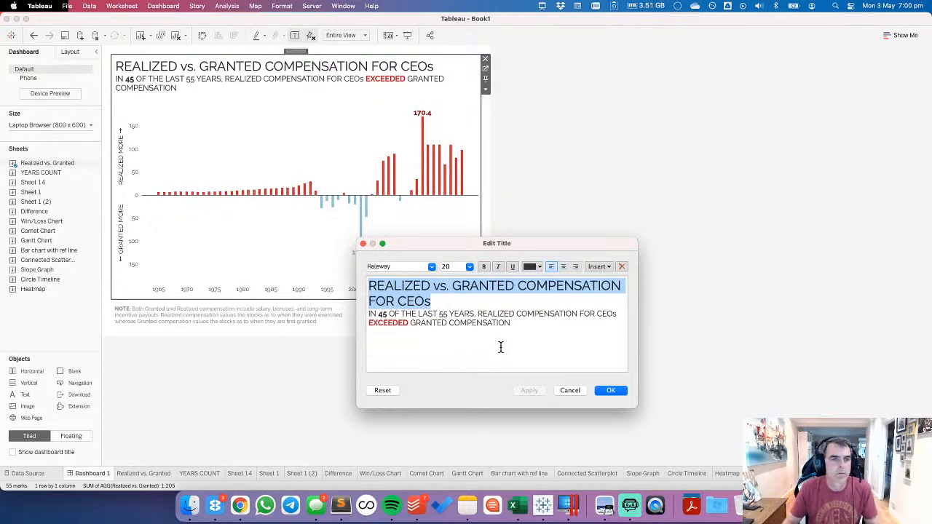
Step: Reduce the subtitle sentence about the last 55 years to font size 11 and finally 10, and accept the title changes
{"action": "left_click", "coordinate": [482, 334]}
{"action": "left_click_drag", "start_coordinate": [508, 327], "coordinate": [369, 314]}
{"action": "left_click", "coordinate": [470, 267]}
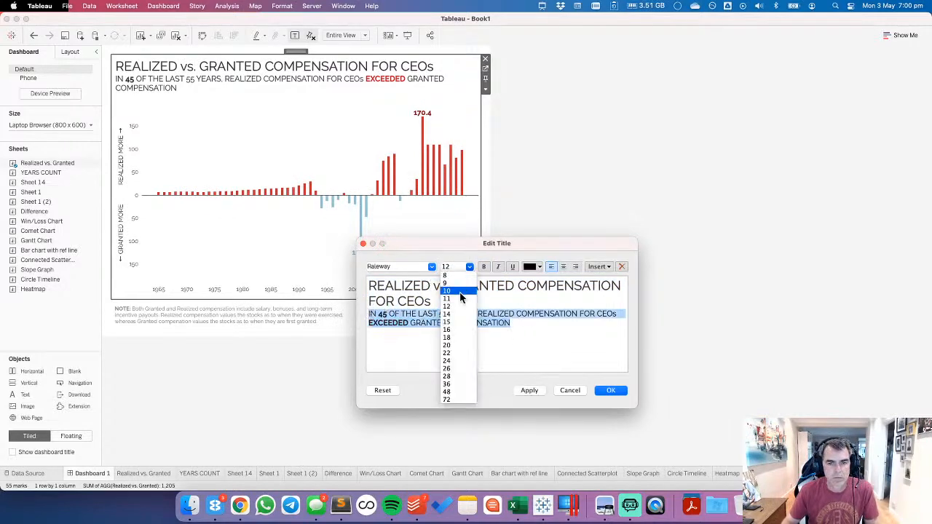
{"action": "left_click", "coordinate": [457, 299]}
{"action": "left_click", "coordinate": [527, 391]}
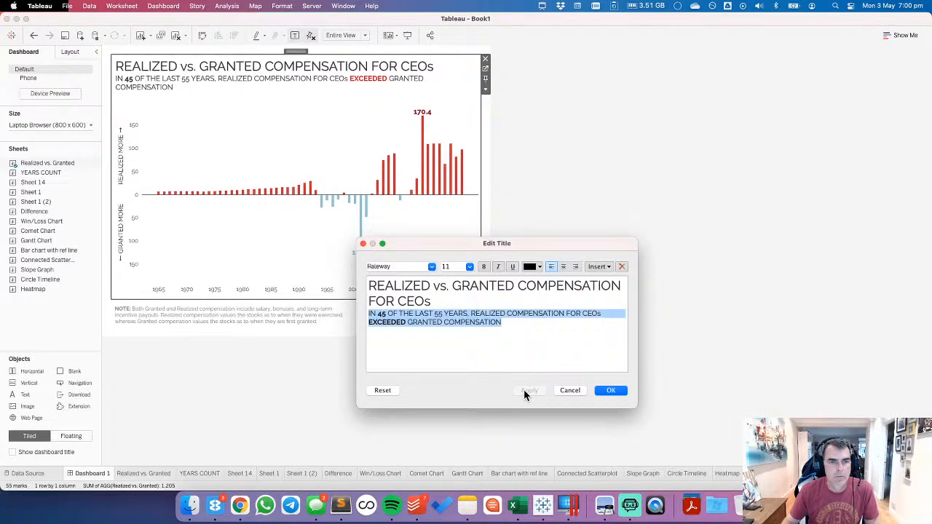
{"action": "left_click", "coordinate": [470, 266]}
{"action": "left_click", "coordinate": [457, 292]}
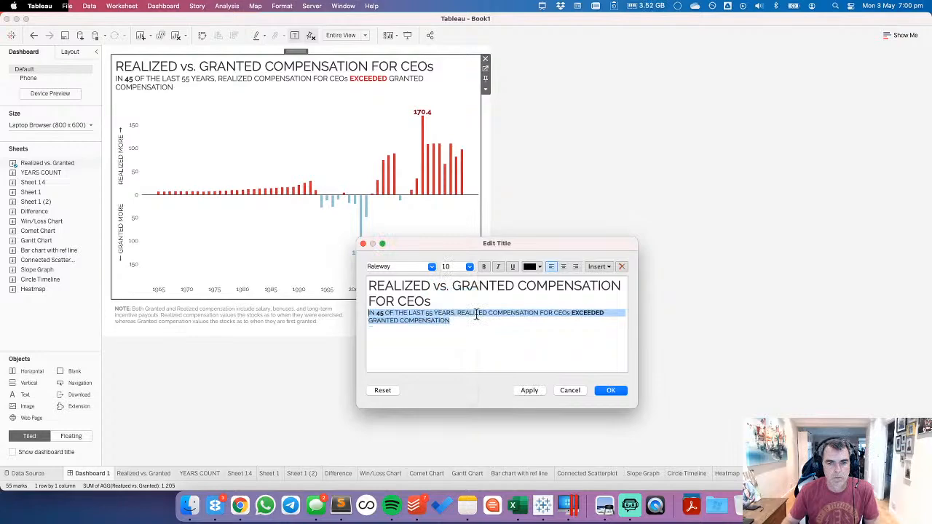
{"action": "left_click", "coordinate": [528, 390]}
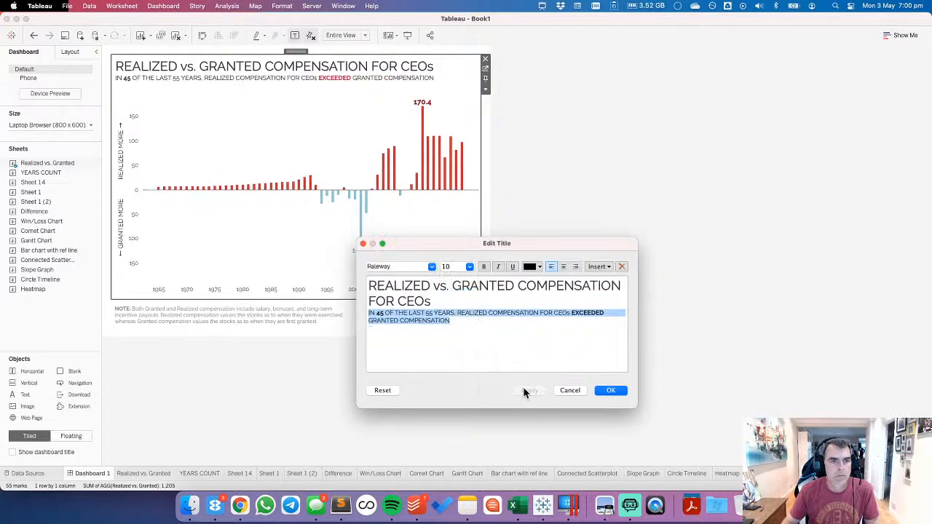
{"action": "left_click", "coordinate": [605, 390]}
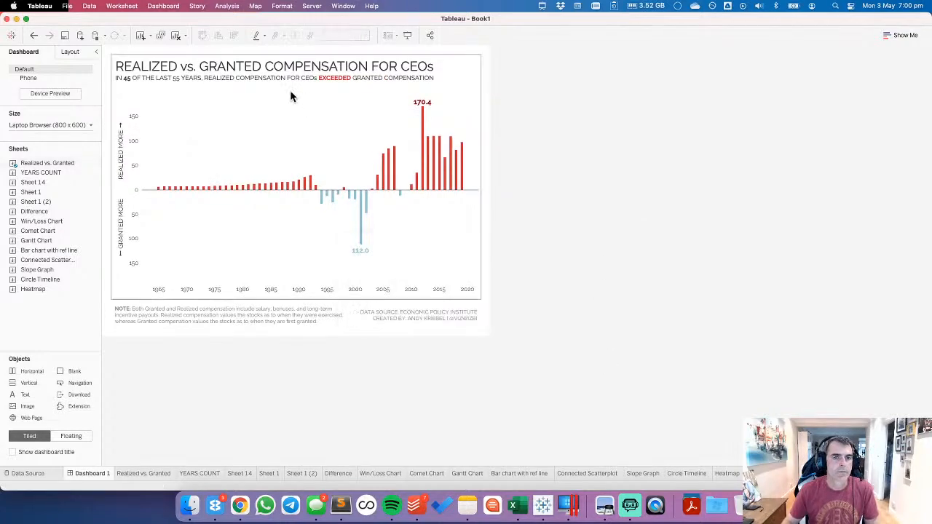
Step: Reopen the chart title and reduce the empty line below the subtitle to font size 10
{"action": "double_click", "coordinate": [270, 83]}
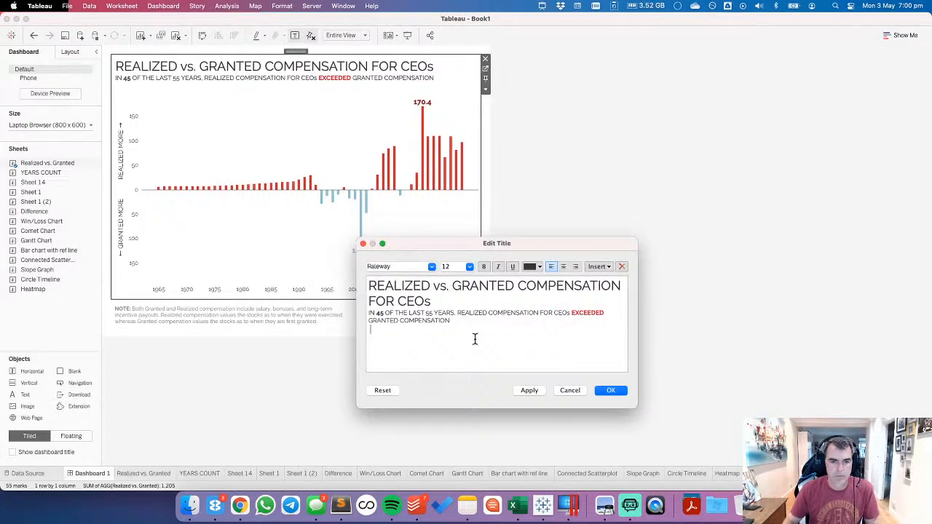
{"action": "left_click", "coordinate": [475, 338]}
{"action": "type", "text": "c"}
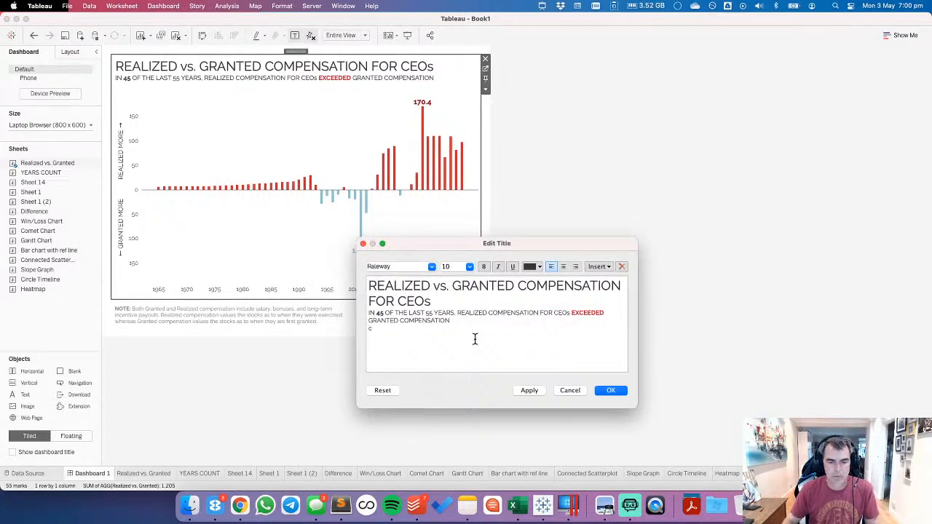
{"action": "key", "text": "BackSpace"}
{"action": "left_click", "coordinate": [520, 393]}
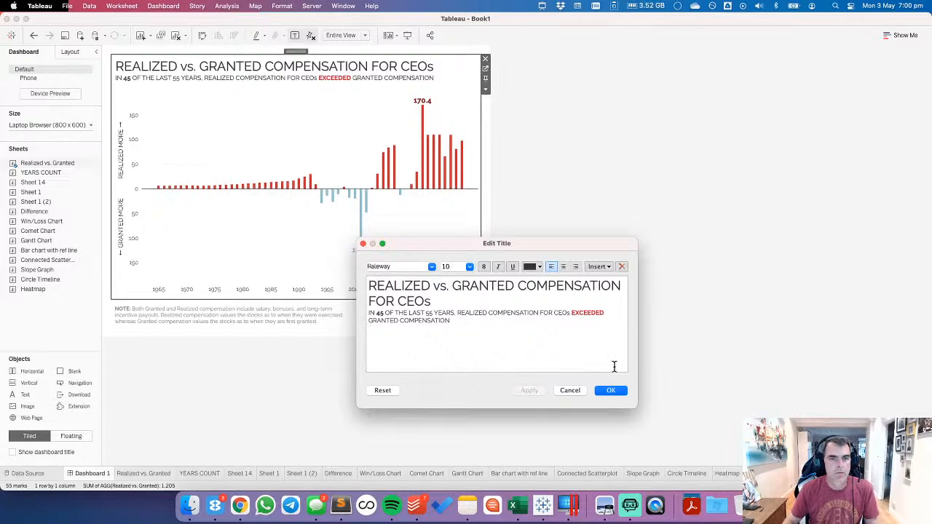
{"action": "left_click", "coordinate": [613, 391]}
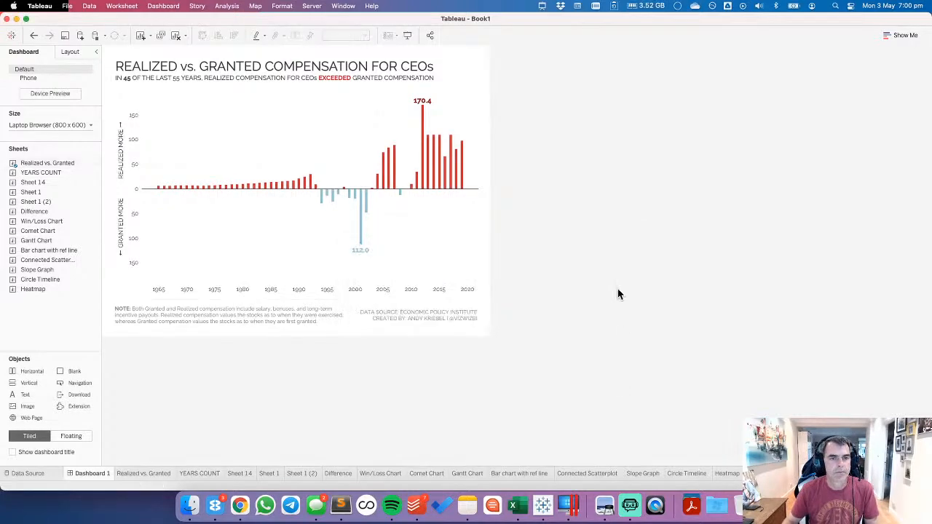
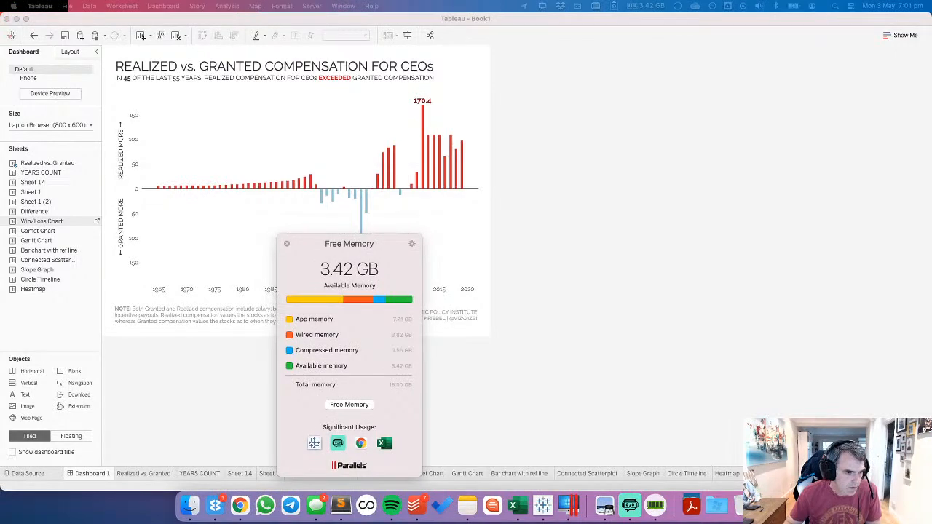
{"action": "left_click", "coordinate": [631, 204]}
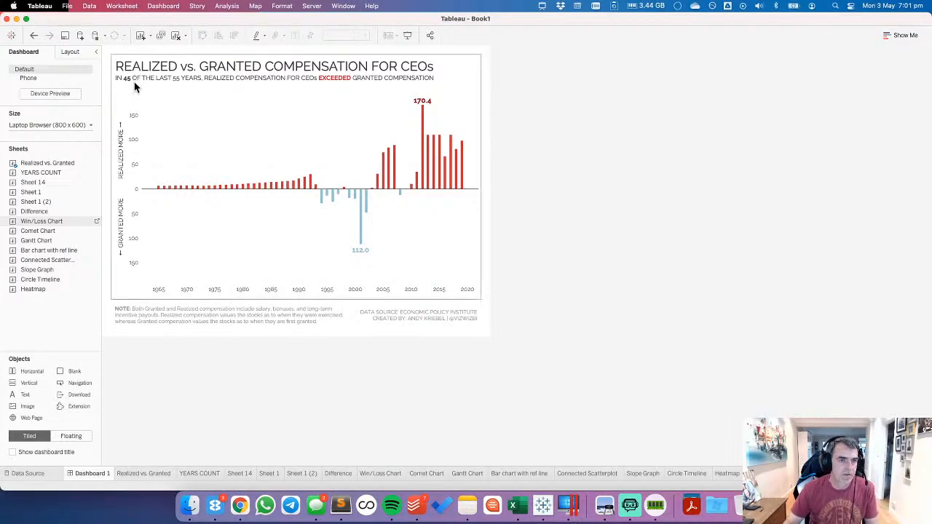
{"action": "left_click", "coordinate": [202, 139]}
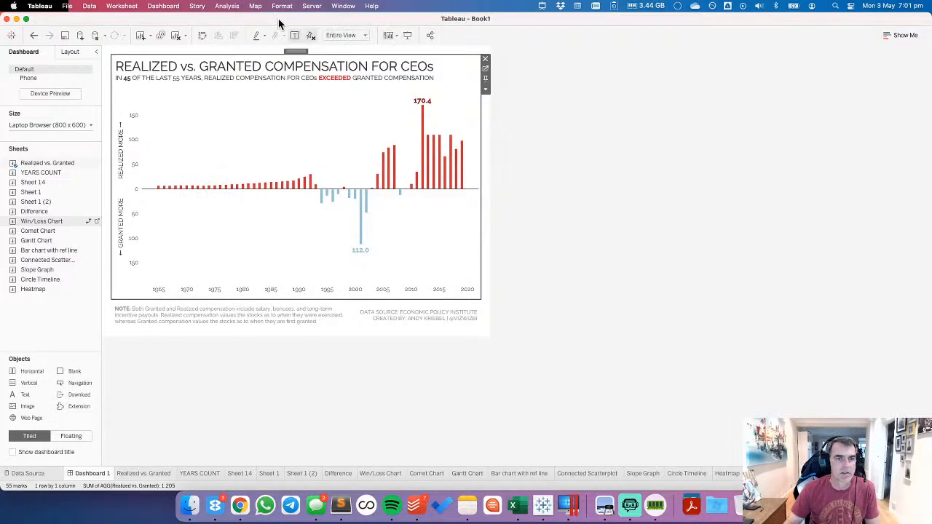
{"action": "left_click", "coordinate": [281, 6]}
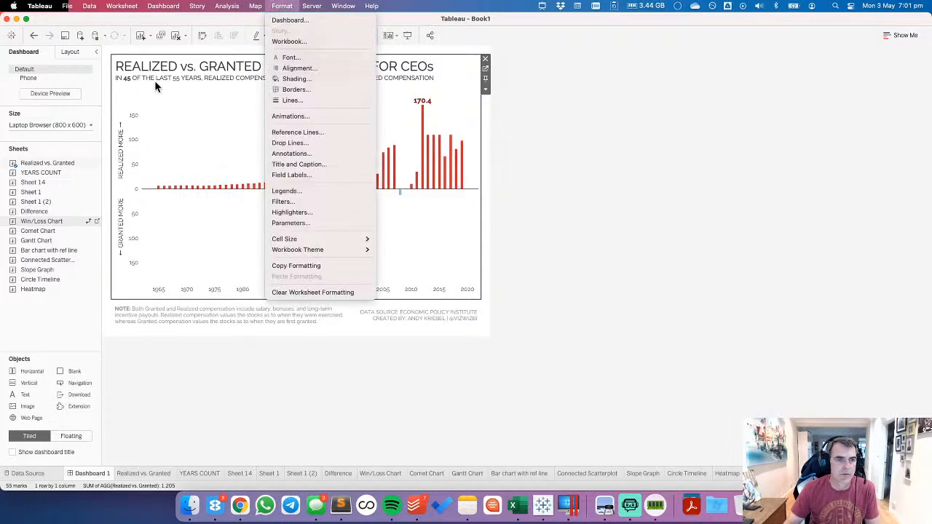
{"action": "left_click", "coordinate": [290, 58]}
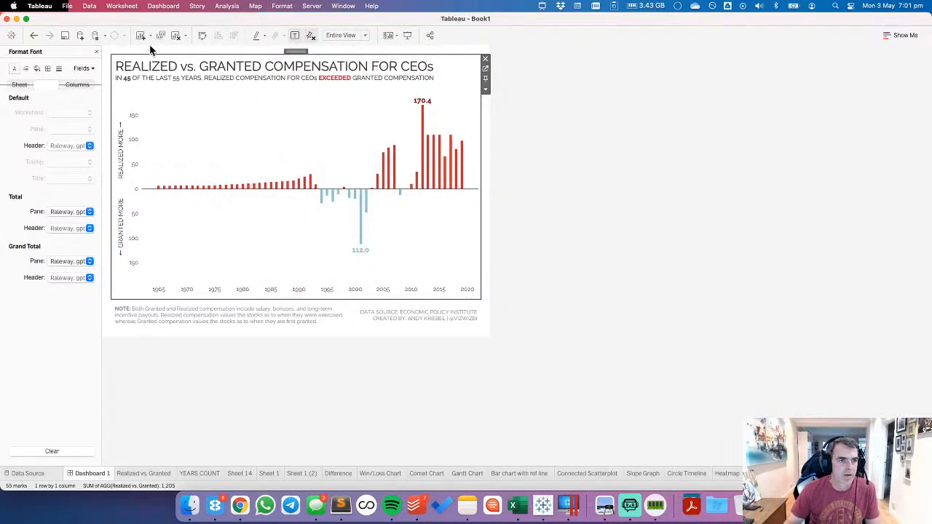
{"action": "left_click", "coordinate": [96, 51]}
Step: Change the font of the whole workbook, trying Roboto first and choosing Rubik instead
{"action": "left_click", "coordinate": [287, 8]}
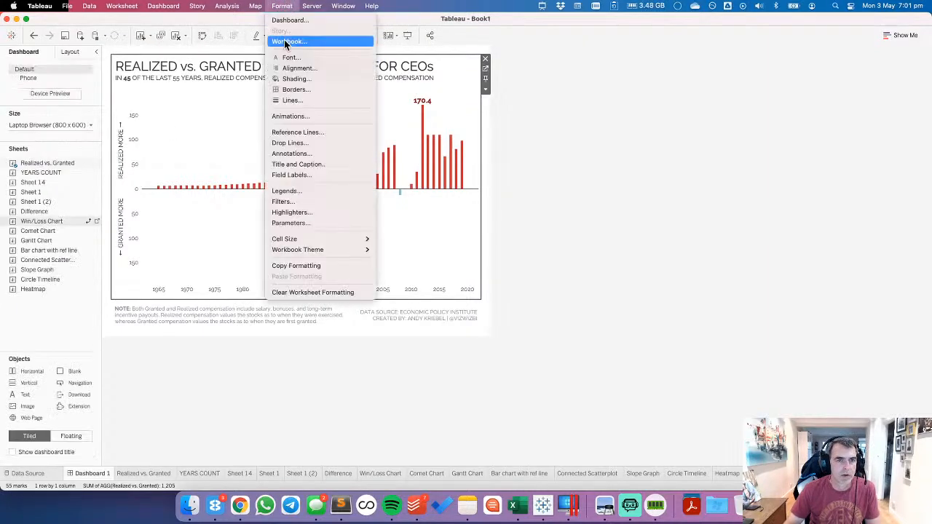
{"action": "left_click", "coordinate": [291, 41]}
{"action": "left_click", "coordinate": [45, 88]}
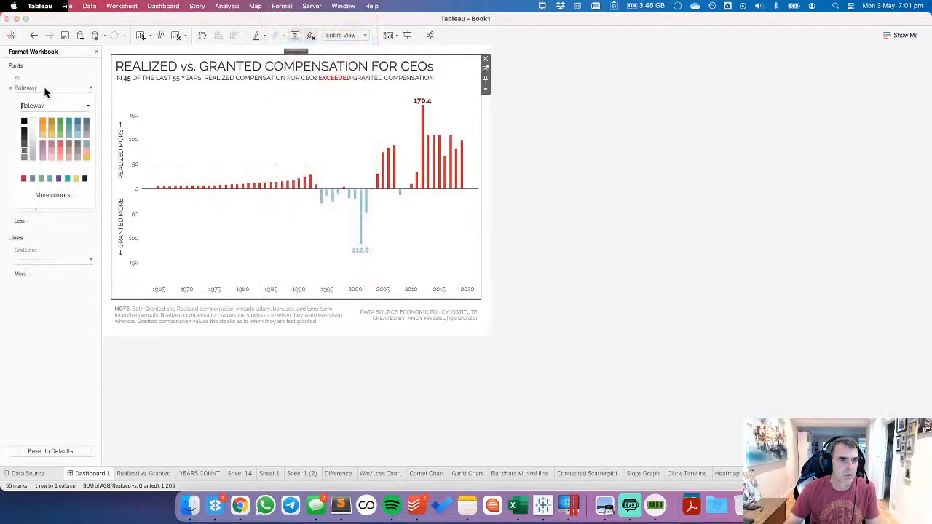
{"action": "left_click", "coordinate": [87, 108]}
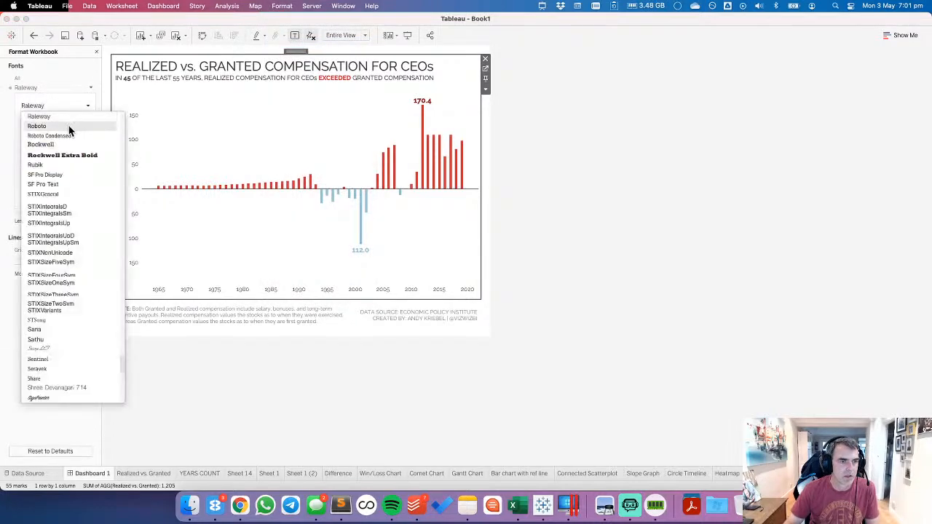
{"action": "left_click", "coordinate": [69, 126]}
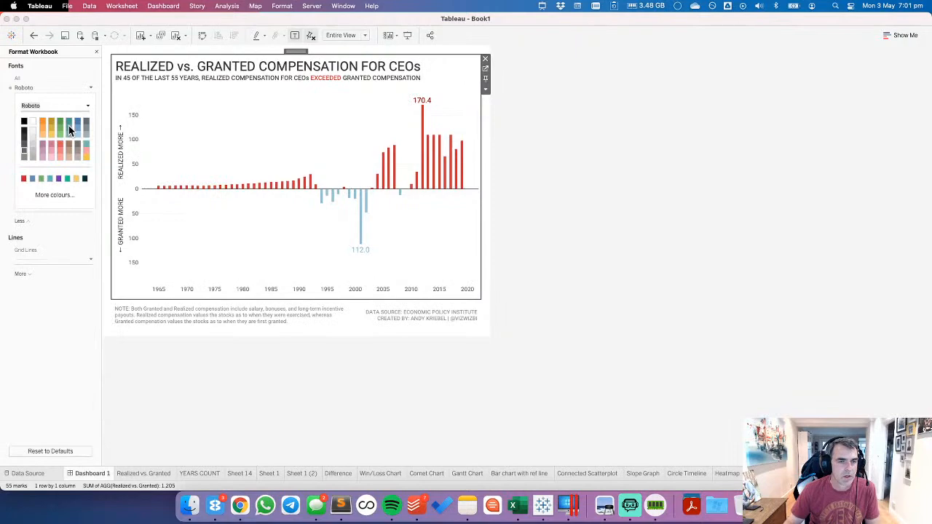
{"action": "left_click", "coordinate": [88, 107]}
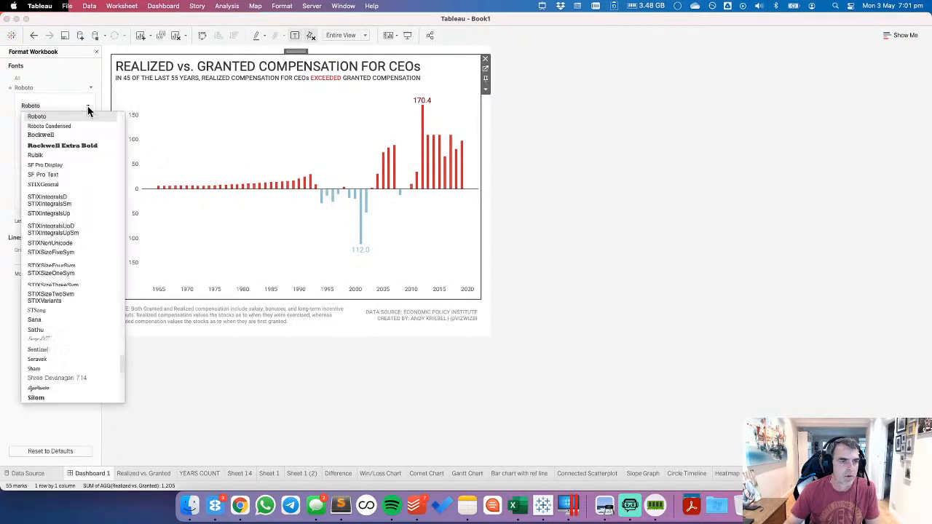
{"action": "left_click", "coordinate": [61, 156]}
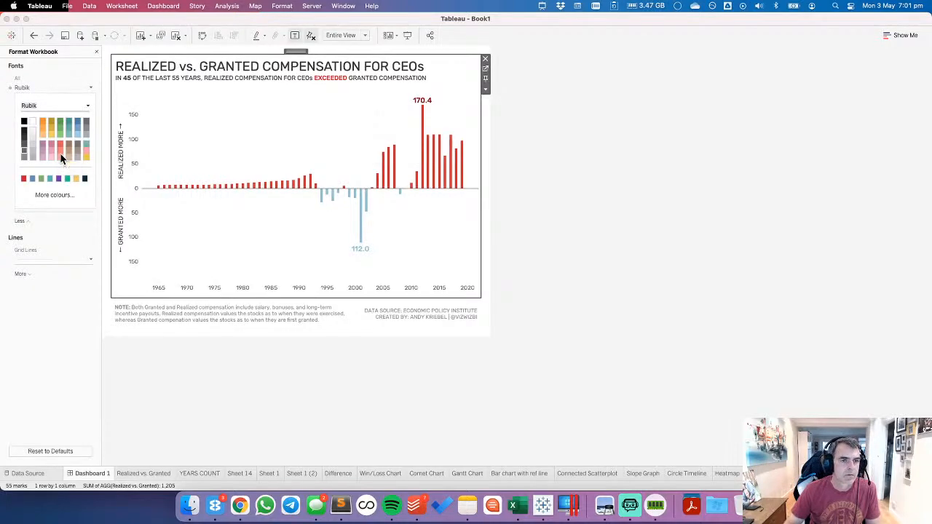
Step: Look through the available fonts and change the font of the whole workbook to Avenir
{"action": "left_click", "coordinate": [86, 107]}
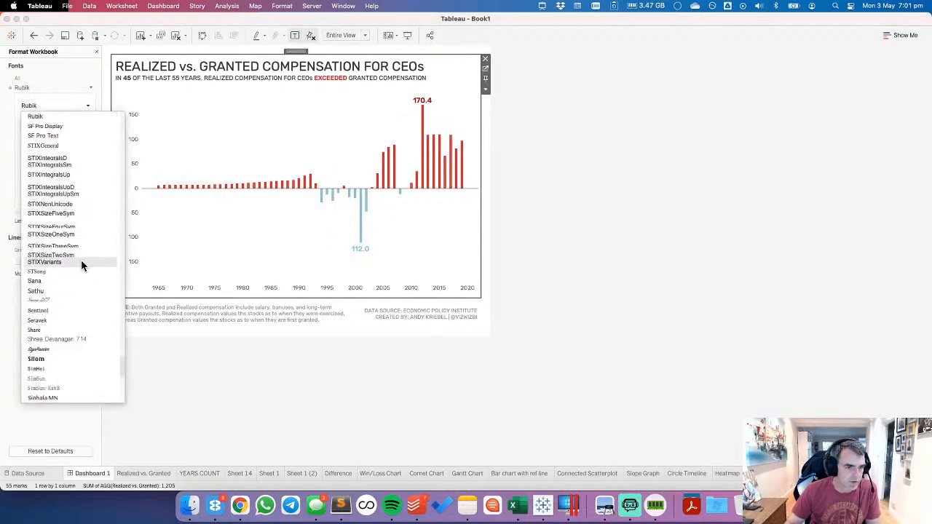
{"action": "scroll", "coordinate": [80, 264], "scroll_direction": "down", "scroll_amount": 10}
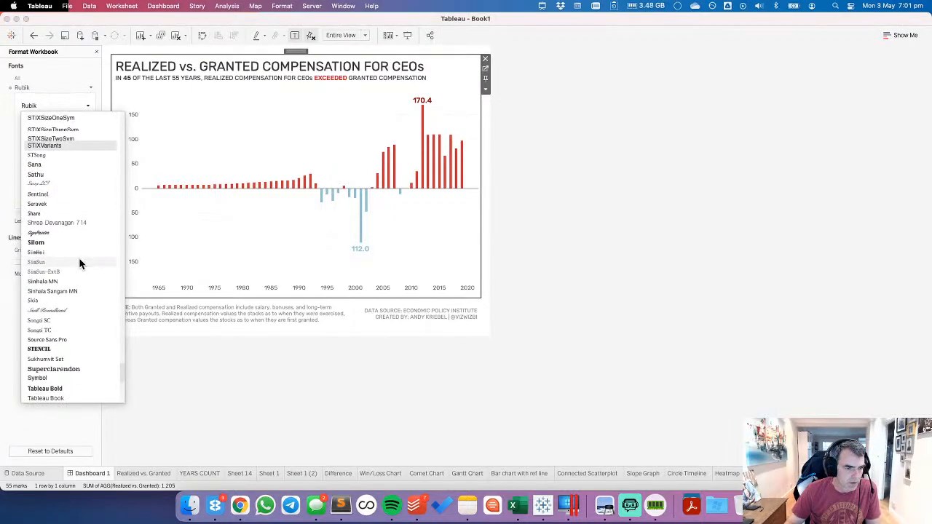
{"action": "scroll", "coordinate": [80, 263], "scroll_direction": "down", "scroll_amount": 5}
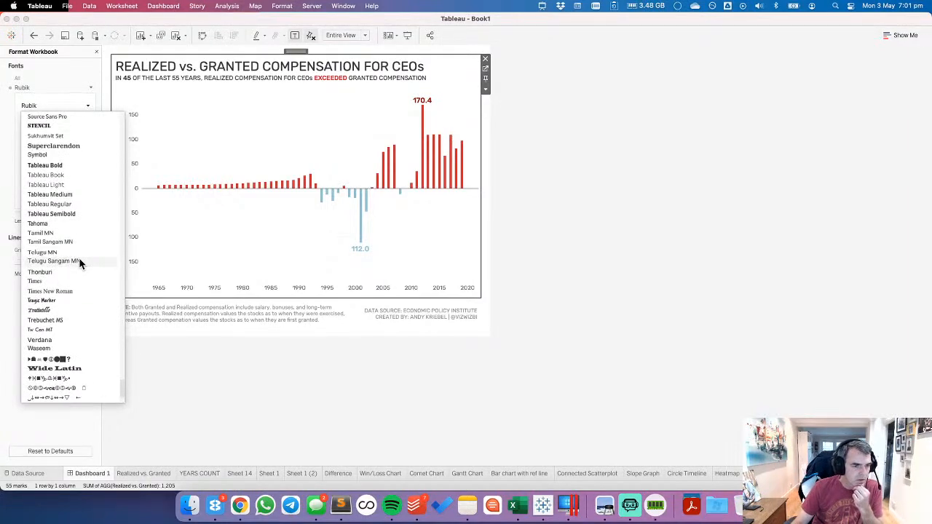
{"action": "scroll", "coordinate": [81, 263], "scroll_direction": "down", "scroll_amount": 2}
{"action": "scroll", "coordinate": [80, 264], "scroll_direction": "up", "scroll_amount": 15}
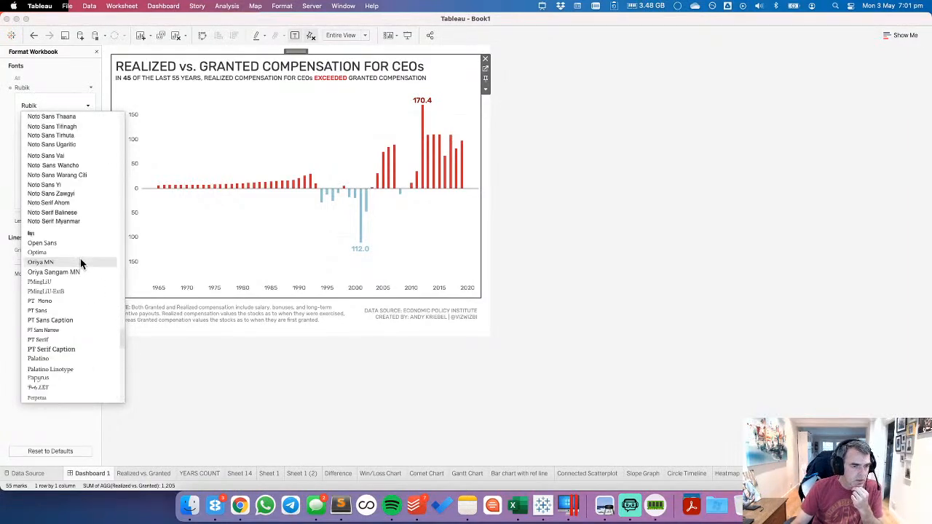
{"action": "scroll", "coordinate": [81, 263], "scroll_direction": "up", "scroll_amount": 15}
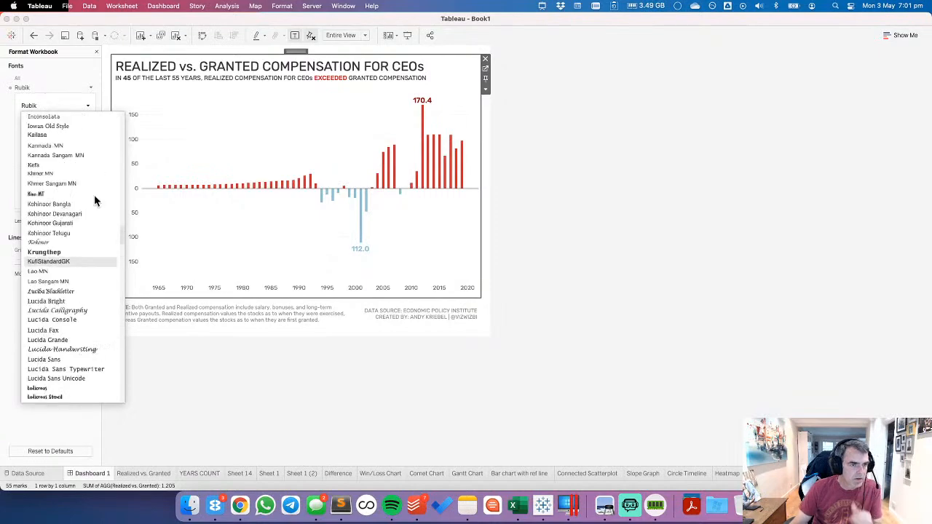
{"action": "scroll", "coordinate": [123, 204], "scroll_direction": "up", "scroll_amount": 10}
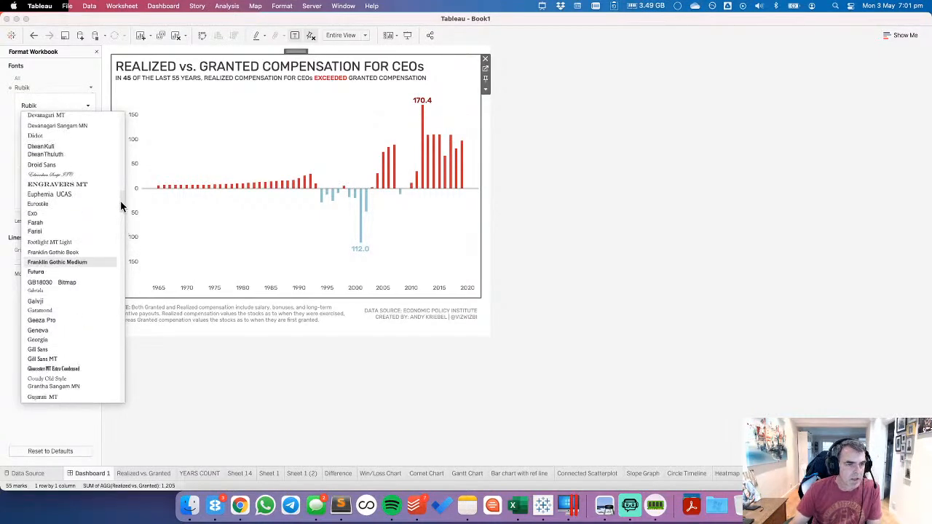
{"action": "scroll", "coordinate": [85, 190], "scroll_direction": "up", "scroll_amount": 15}
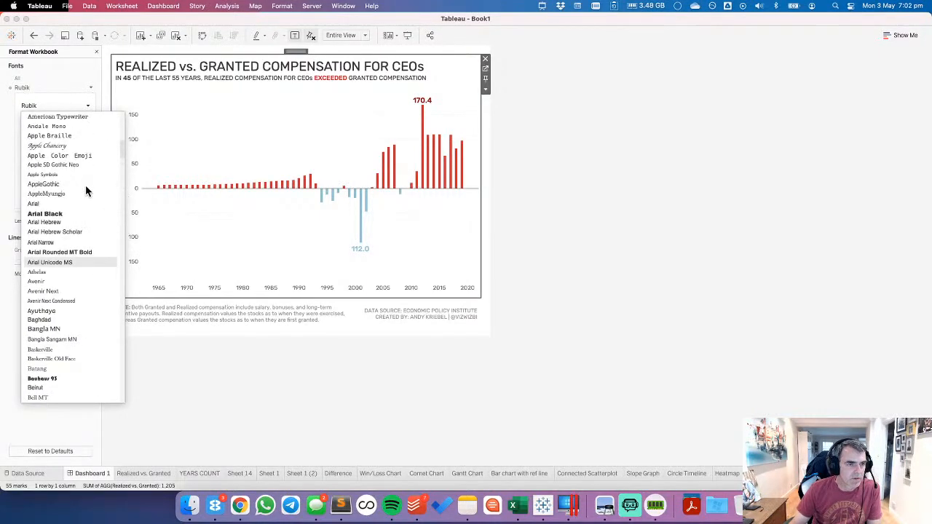
{"action": "scroll", "coordinate": [80, 218], "scroll_direction": "down", "scroll_amount": 10}
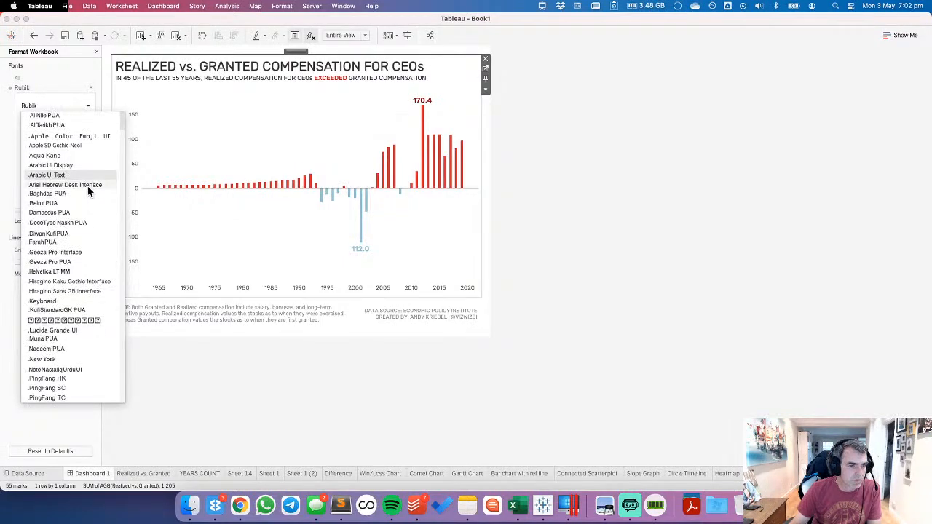
{"action": "scroll", "coordinate": [72, 235], "scroll_direction": "down", "scroll_amount": 8}
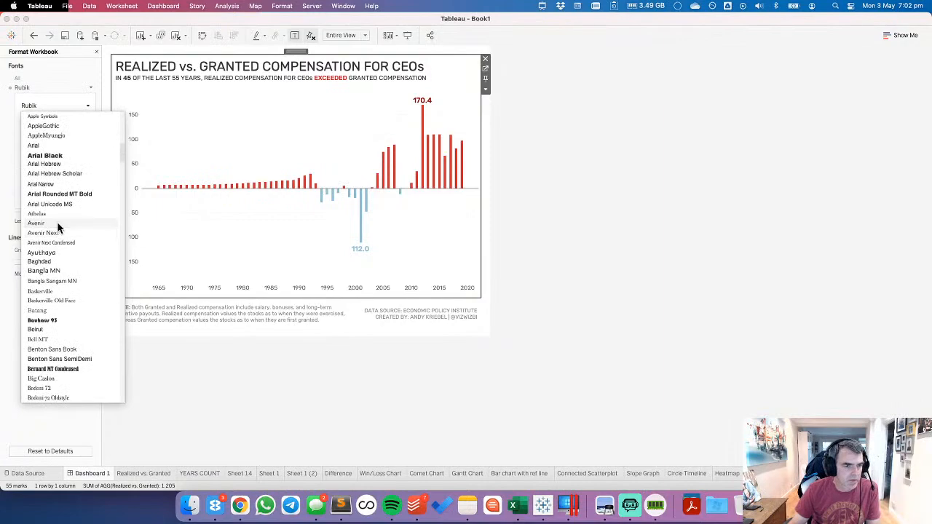
{"action": "left_click", "coordinate": [58, 224]}
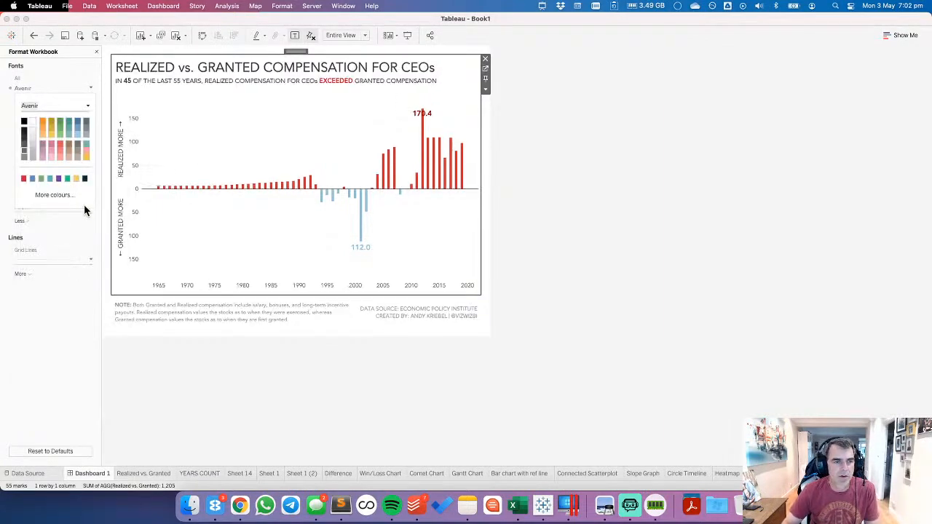
{"action": "left_click", "coordinate": [207, 145]}
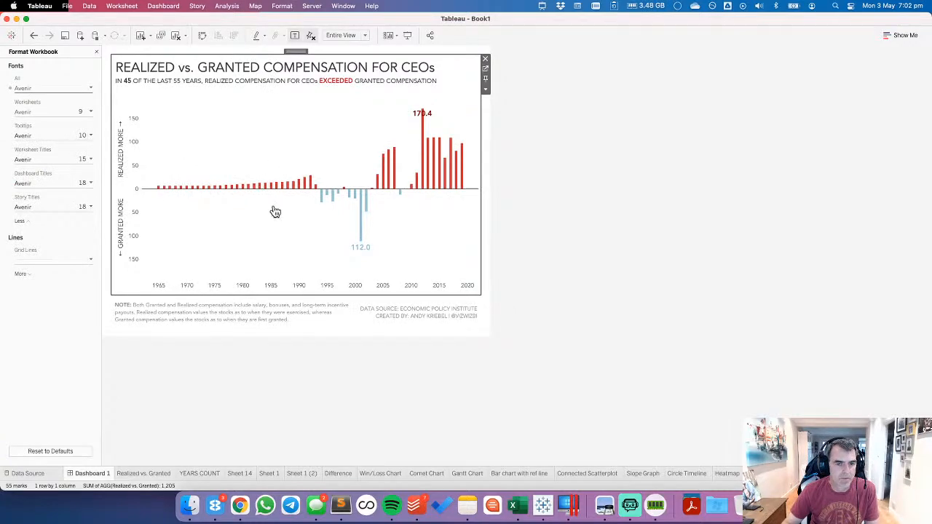
Step: Reduce the font size of the bar chart's mark labels on the Realized vs. Granted sheet, and return to Dashboard 1
{"action": "left_click", "coordinate": [486, 68]}
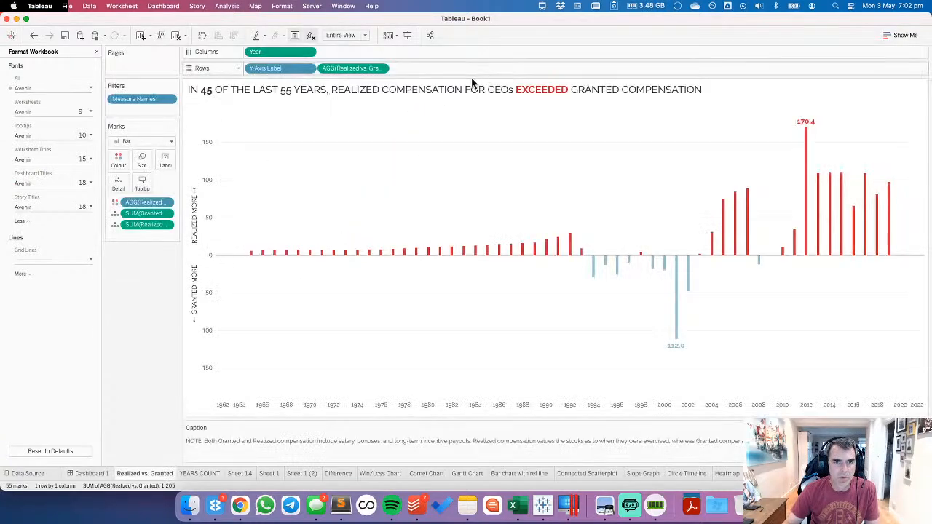
{"action": "left_click", "coordinate": [166, 161]}
{"action": "left_click", "coordinate": [241, 223]}
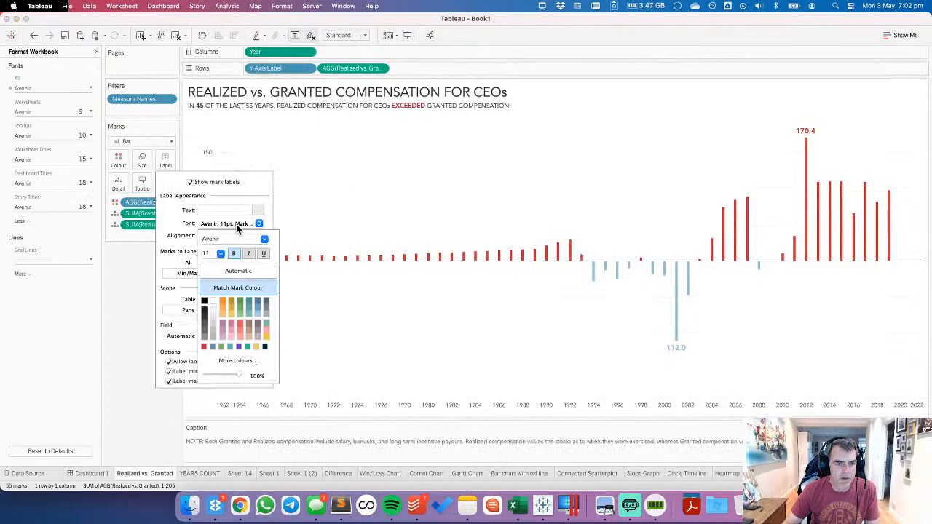
{"action": "left_click", "coordinate": [220, 254]}
{"action": "left_click", "coordinate": [208, 275]}
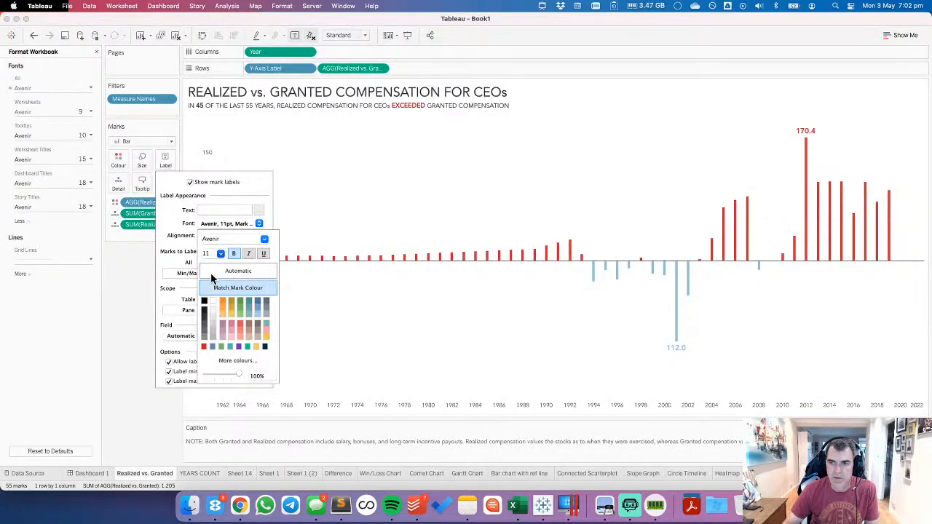
{"action": "left_click", "coordinate": [365, 214]}
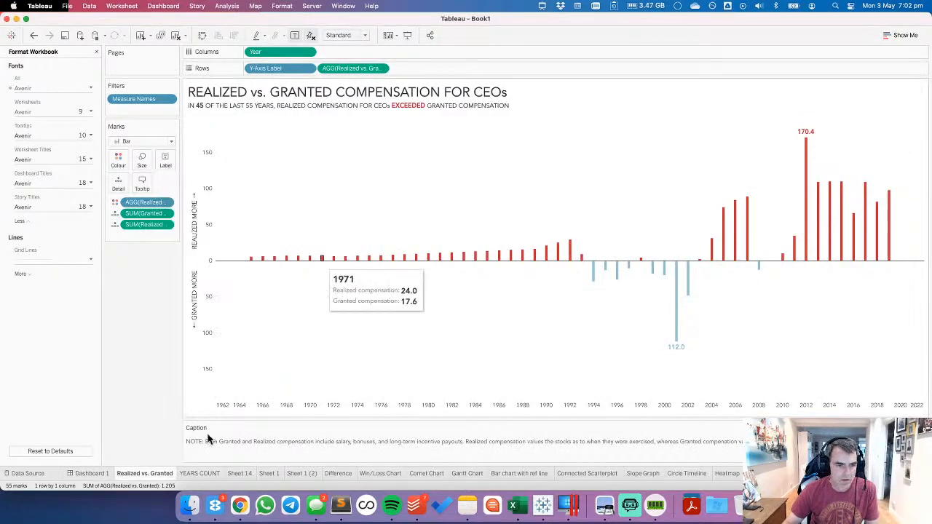
{"action": "left_click", "coordinate": [91, 472]}
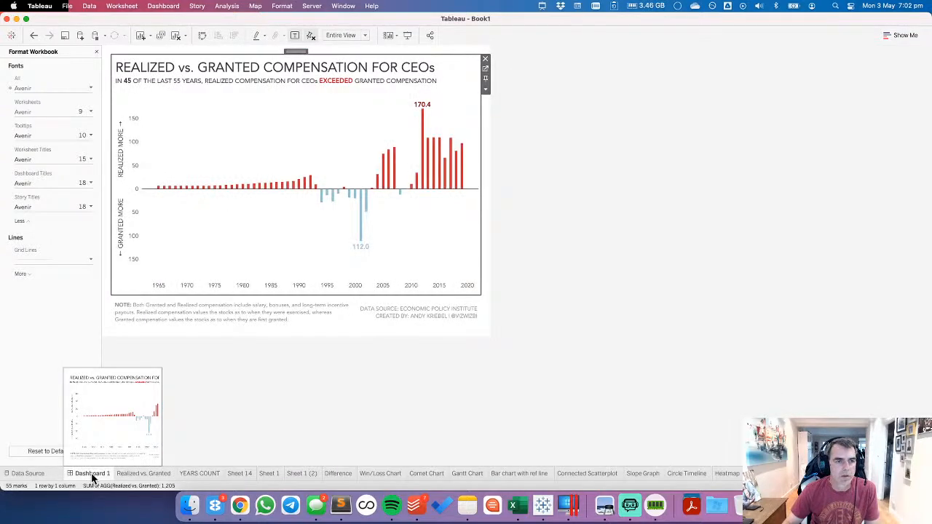
Step: Set the Realized vs. Granted axis to a fixed range from -195 to 195, and close the workbook formatting
{"action": "double_click", "coordinate": [132, 241]}
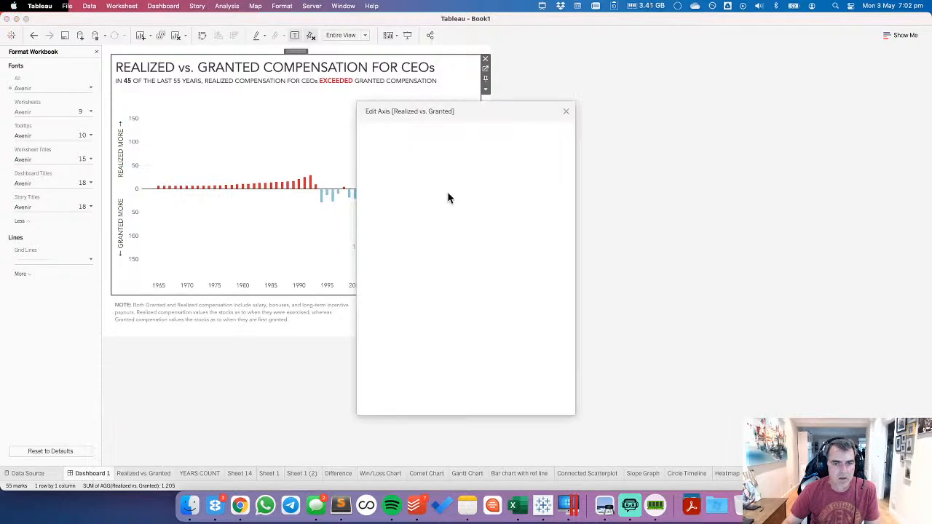
{"action": "left_click", "coordinate": [396, 231]}
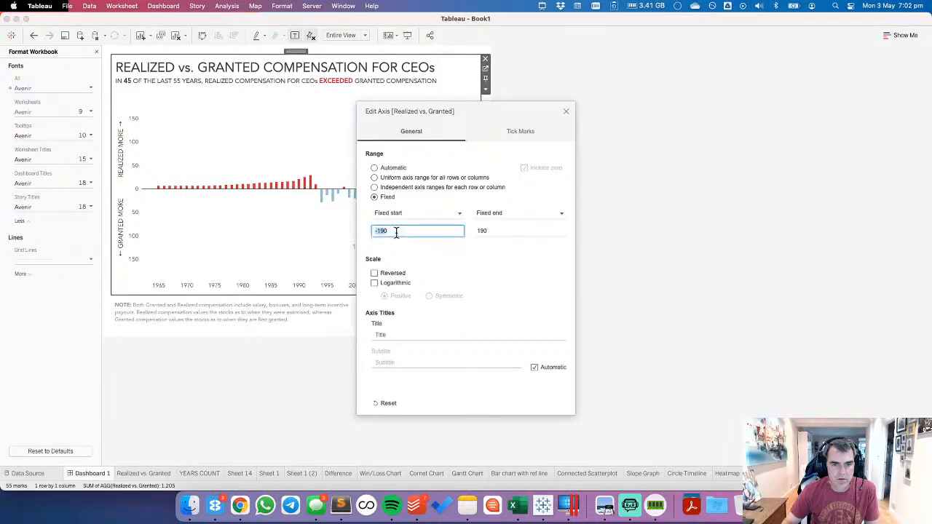
{"action": "type", "text": "-195"}
{"action": "key", "text": "Tab"}
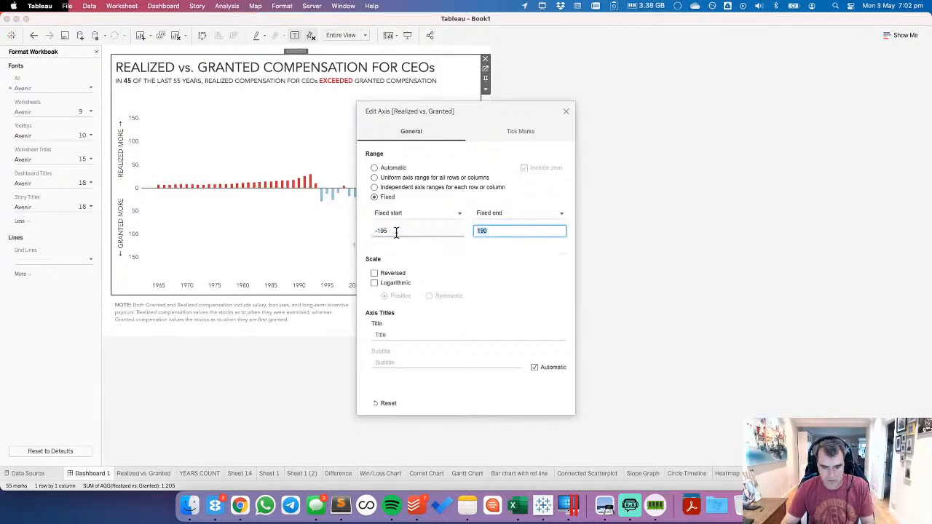
{"action": "type", "text": "-195"}
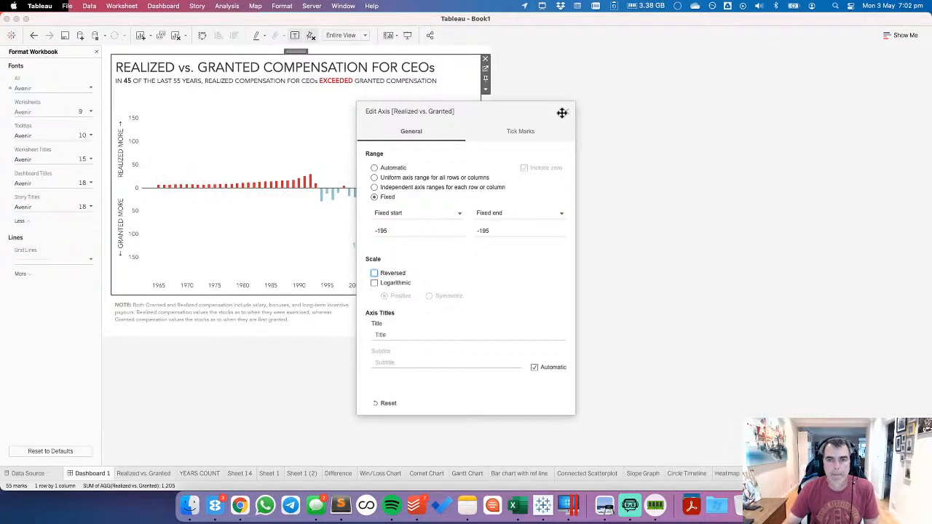
{"action": "left_click", "coordinate": [566, 112]}
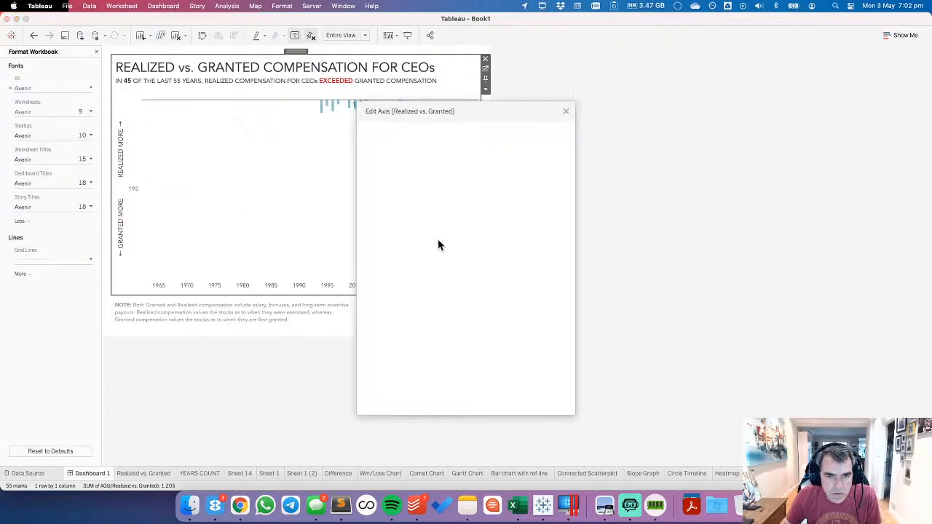
{"action": "left_click", "coordinate": [539, 231]}
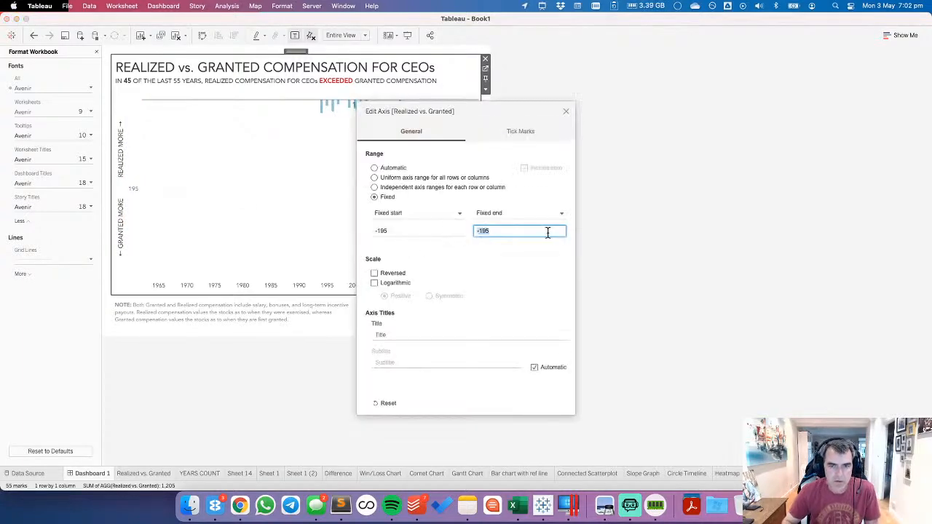
{"action": "key", "text": "Tab"}
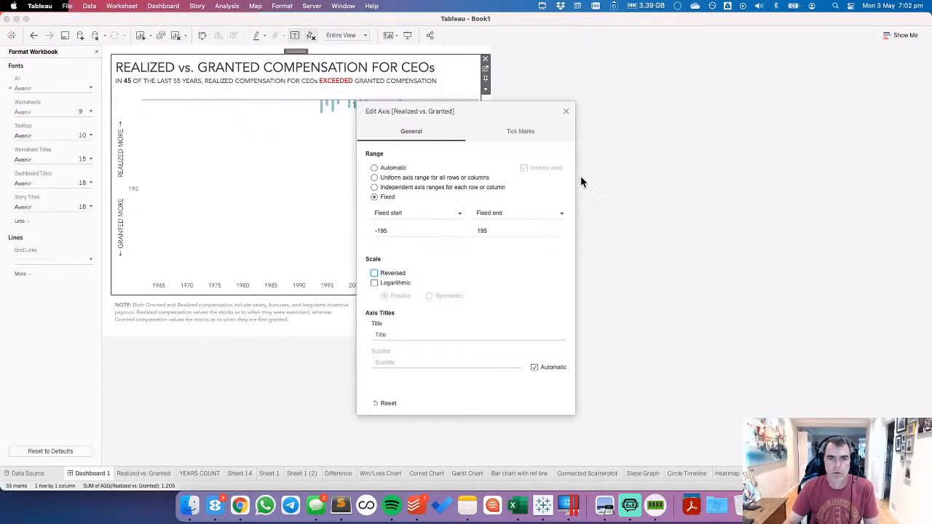
{"action": "left_click", "coordinate": [615, 212]}
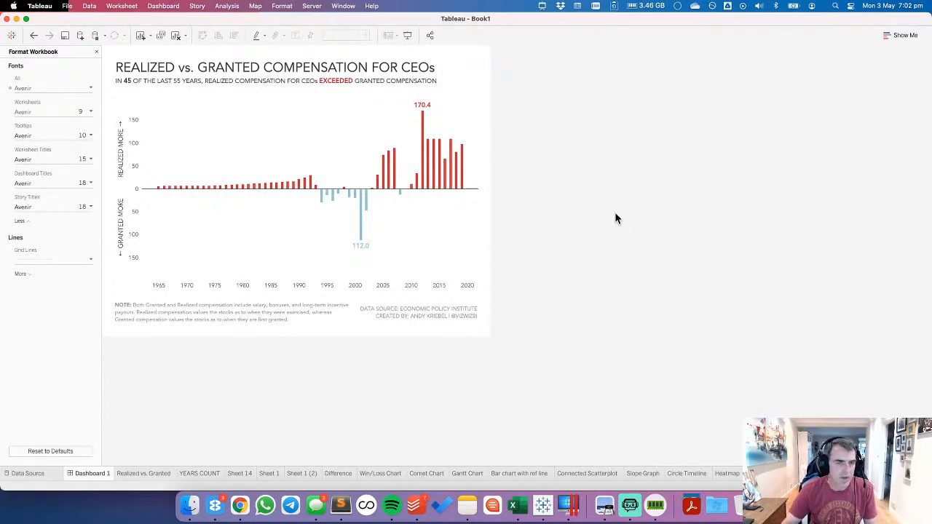
{"action": "left_click", "coordinate": [96, 52]}
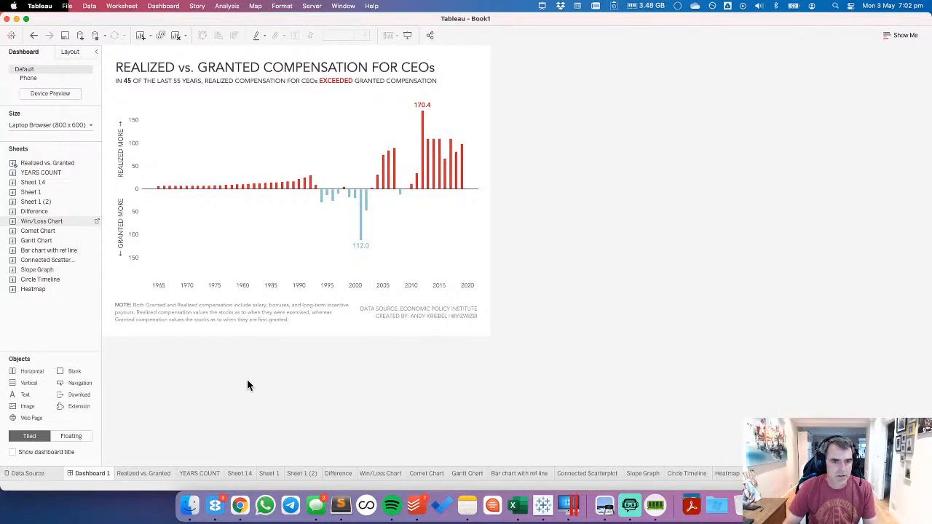
Step: Try an outer padding of 25 on the right side of the NOTE text, and undo it
{"action": "left_click", "coordinate": [309, 306]}
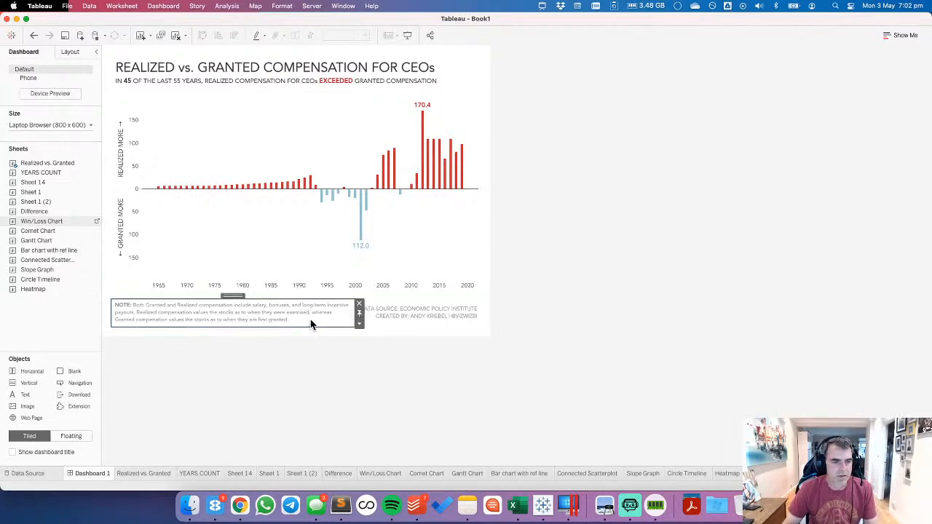
{"action": "left_click", "coordinate": [70, 52]}
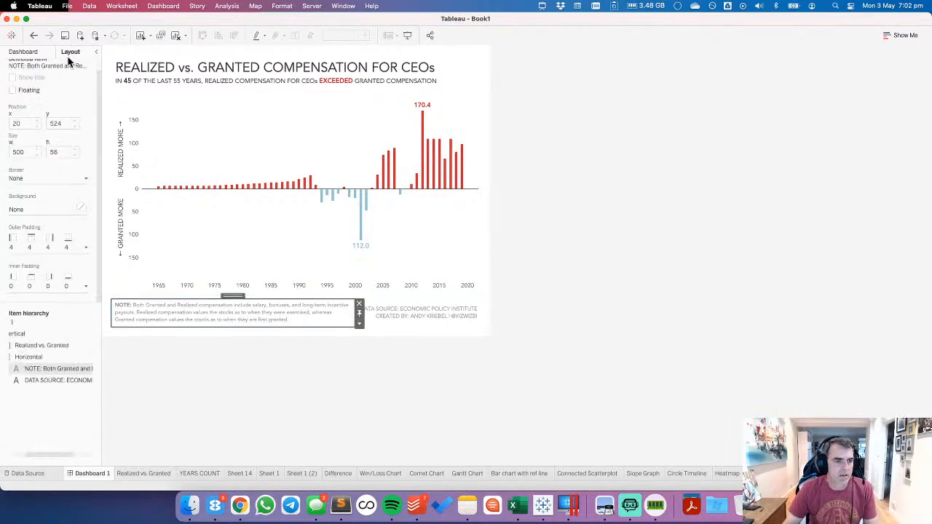
{"action": "left_click", "coordinate": [42, 253]}
{"action": "left_click", "coordinate": [19, 262]}
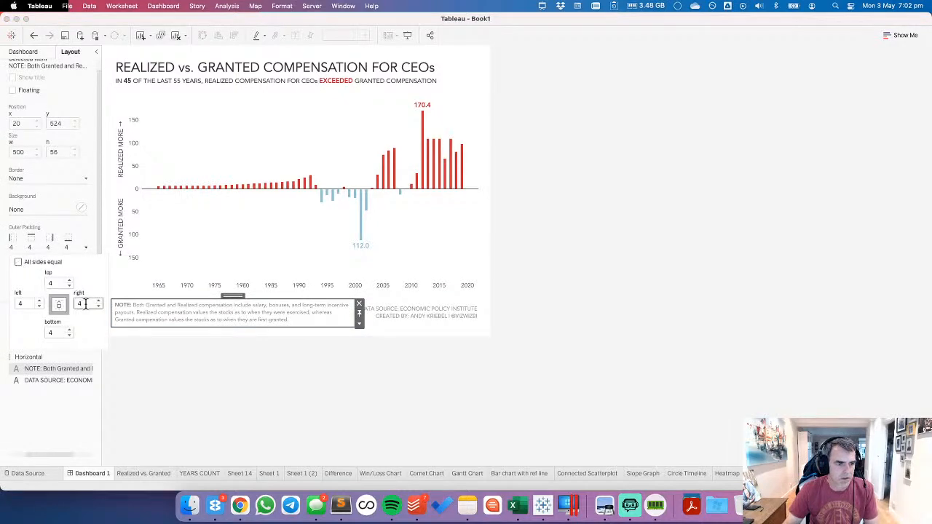
{"action": "type", "text": "25"}
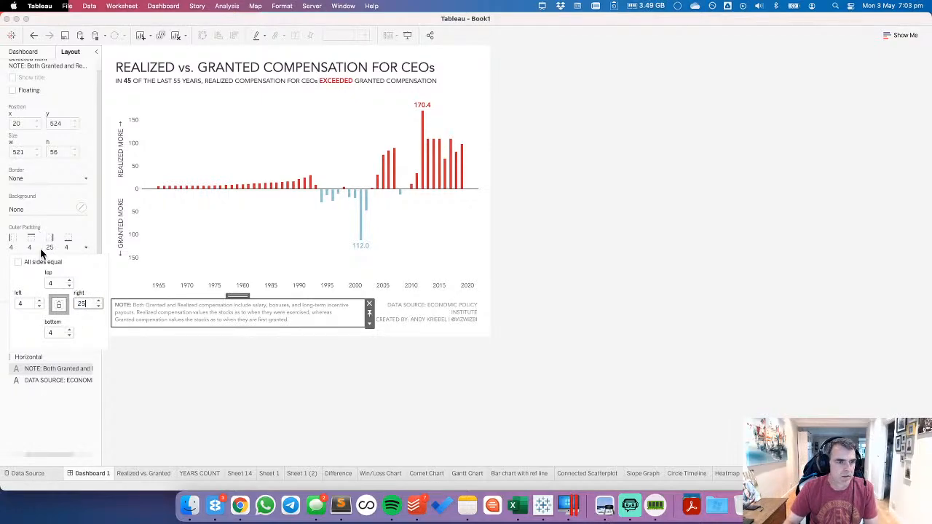
{"action": "left_click", "coordinate": [35, 36]}
{"action": "left_click", "coordinate": [35, 36]}
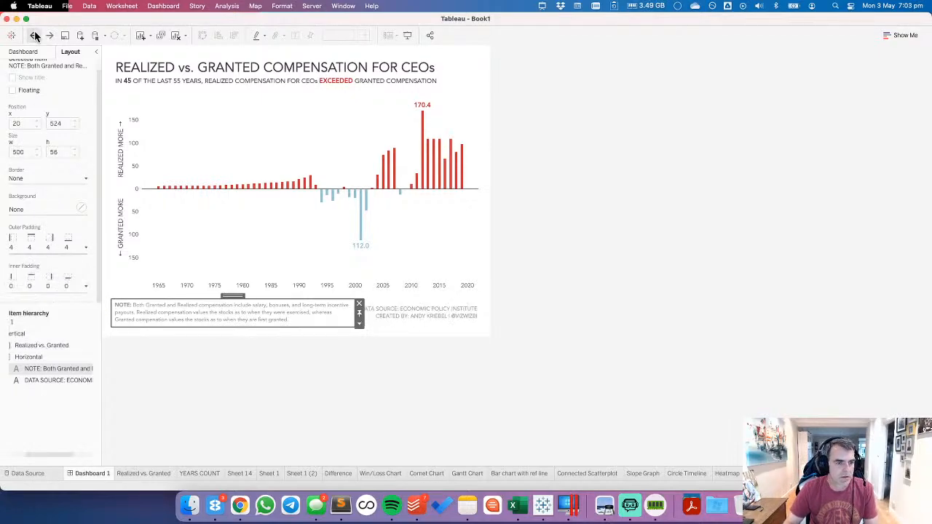
Step: Set the NOTE text's inner padding to 25 on the right side only
{"action": "left_click", "coordinate": [46, 248]}
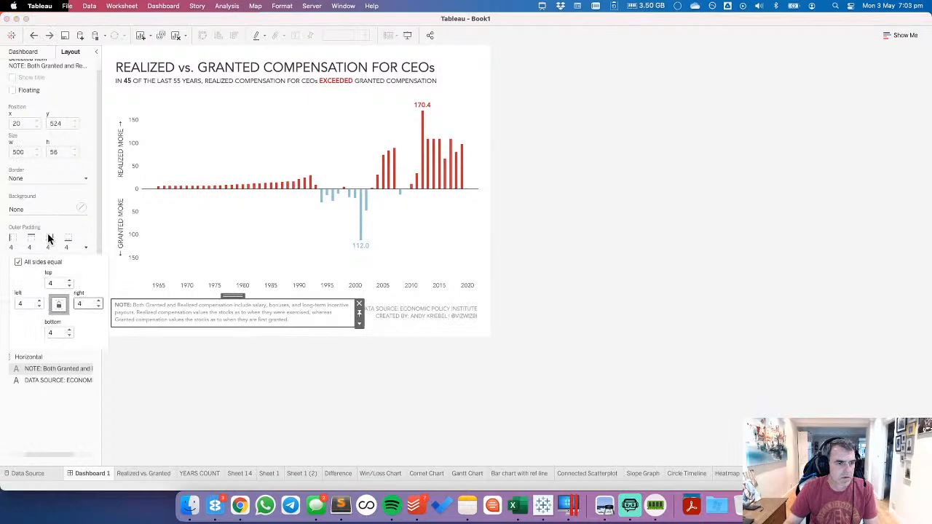
{"action": "left_click", "coordinate": [48, 224]}
{"action": "left_click", "coordinate": [48, 284]}
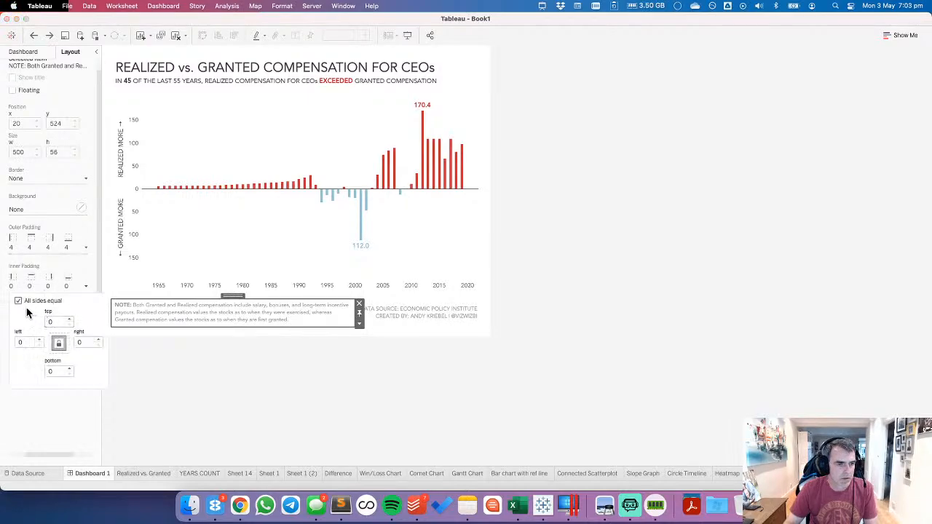
{"action": "left_click", "coordinate": [83, 342]}
{"action": "key", "text": "BackSpace"}
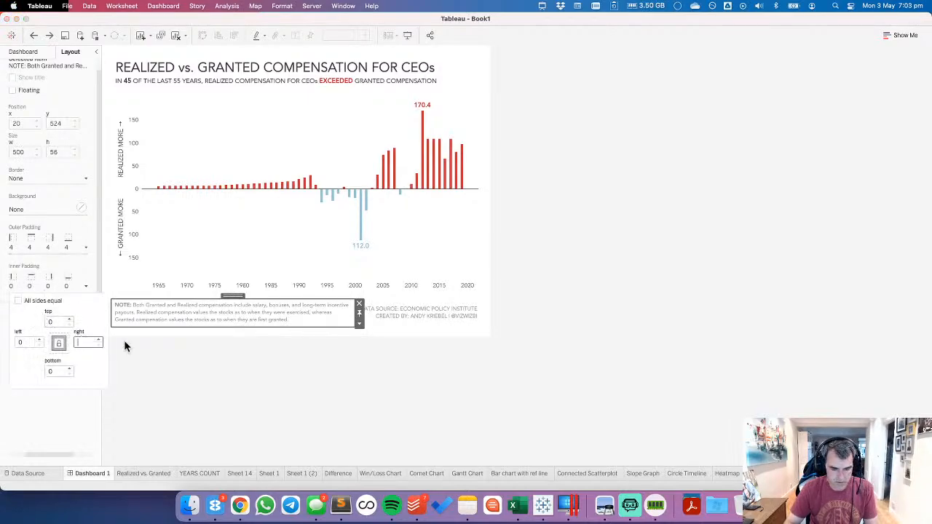
{"action": "type", "text": "25"}
{"action": "key", "text": "Return"}
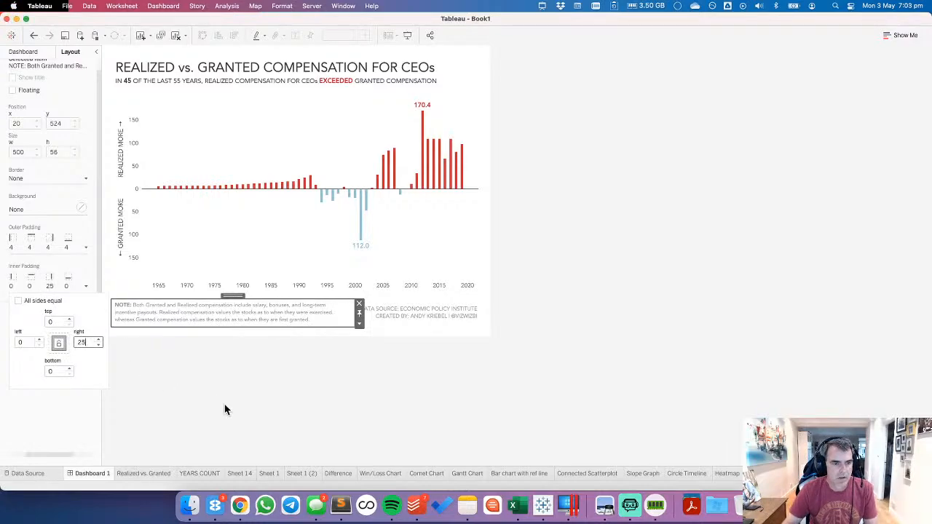
{"action": "left_click", "coordinate": [219, 409]}
Step: Replace the uppercase footer credit text with a first line reading "Data Source: Economic Policy Institute"
{"action": "double_click", "coordinate": [396, 309]}
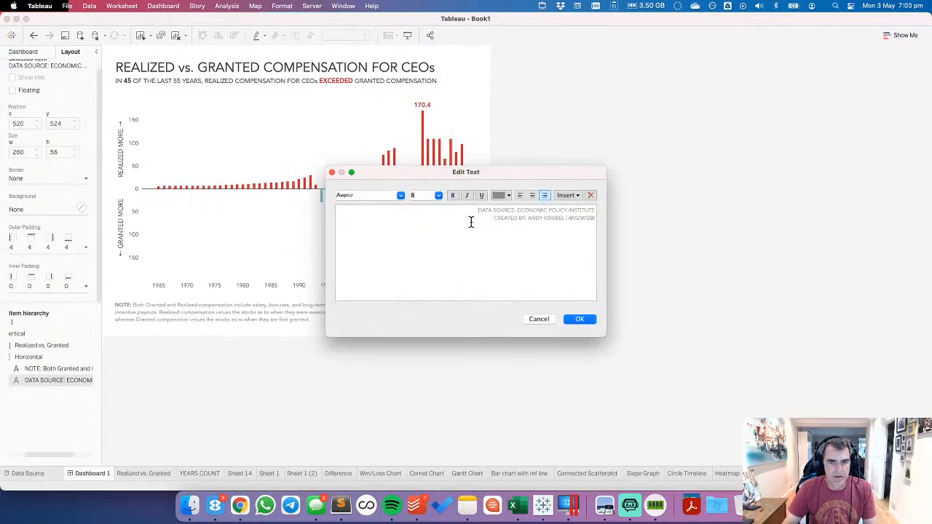
{"action": "left_click_drag", "start_coordinate": [477, 211], "coordinate": [637, 232]}
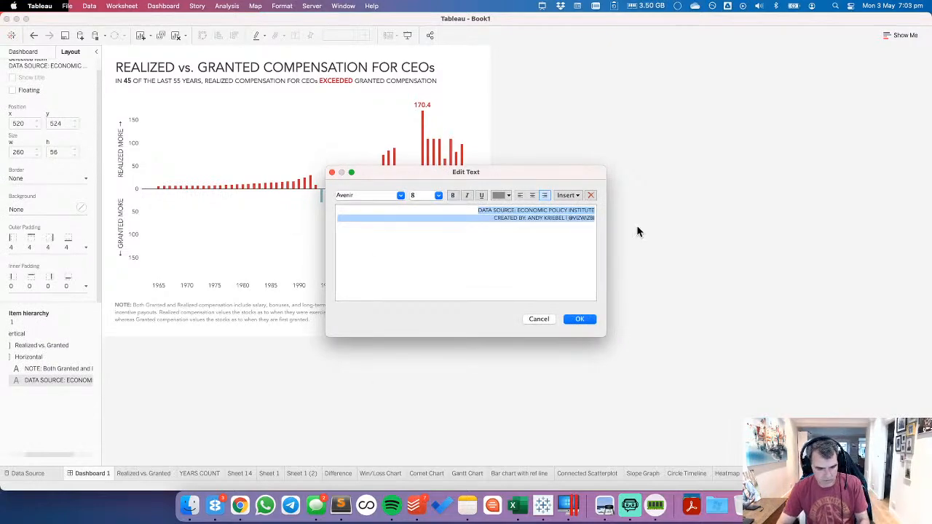
{"action": "type", "text": "Data Source"}
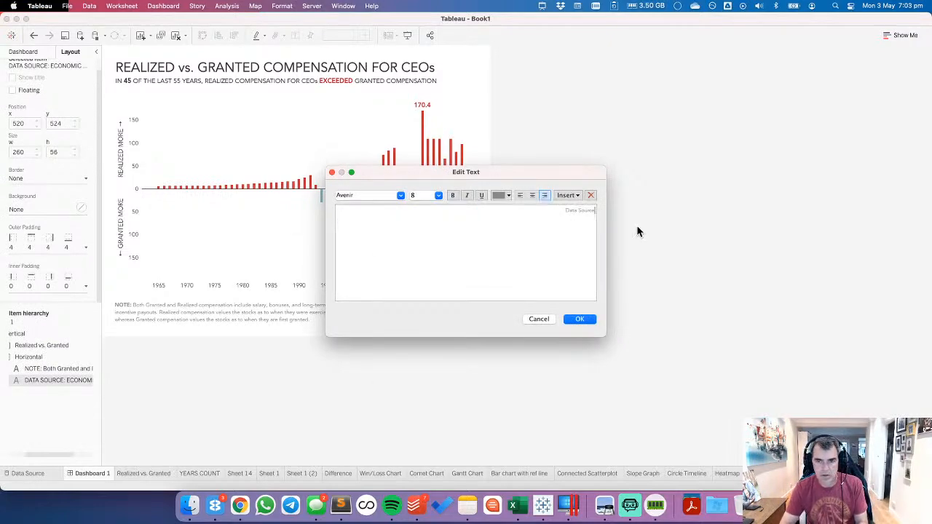
{"action": "type", "text": ": Eco"}
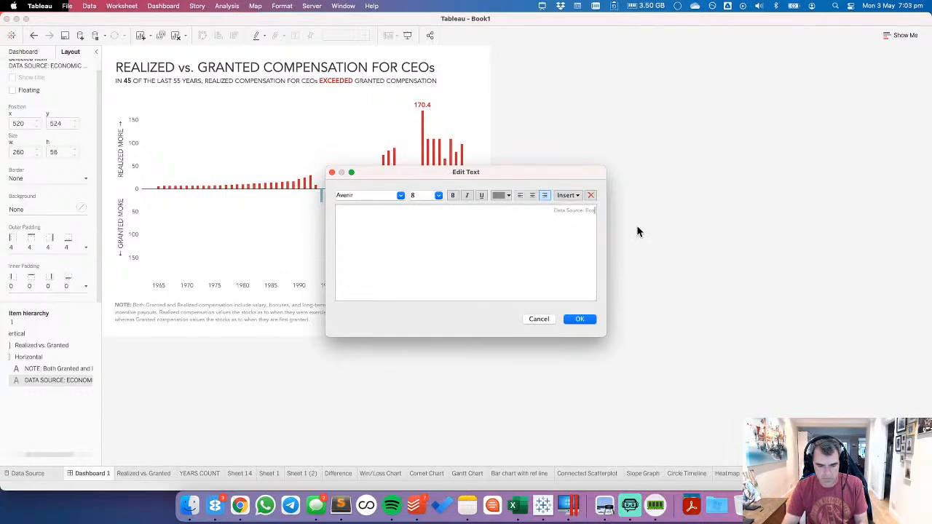
{"action": "type", "text": "nomic Polic"}
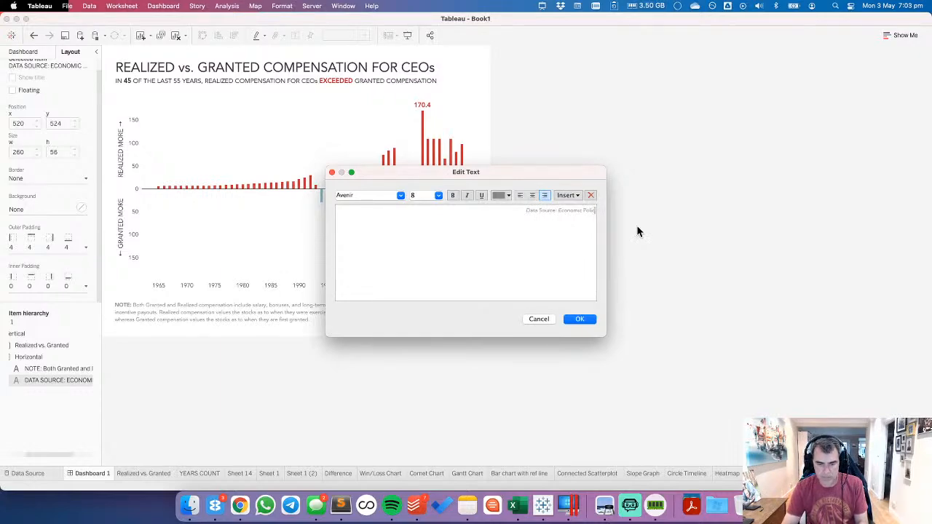
{"action": "type", "text": "y Institu"}
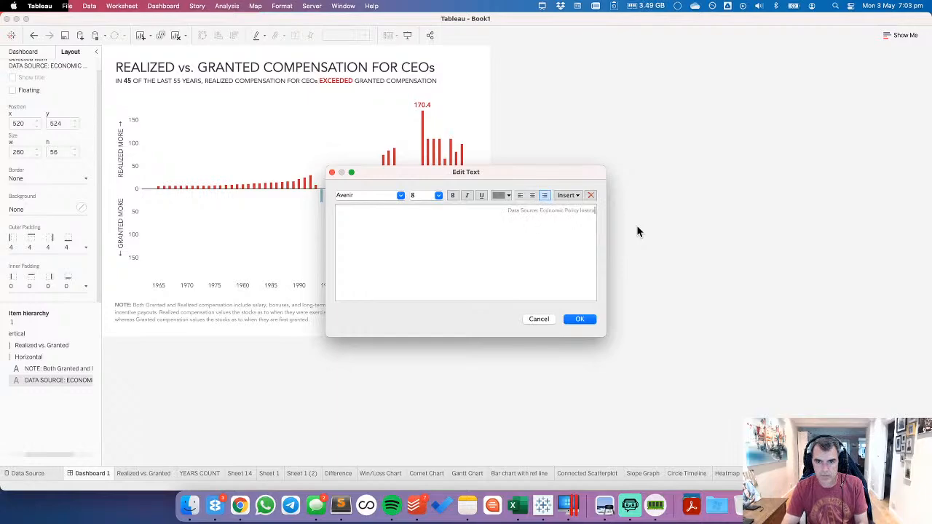
{"action": "type", "text": "te"}
{"action": "key", "text": "Return"}
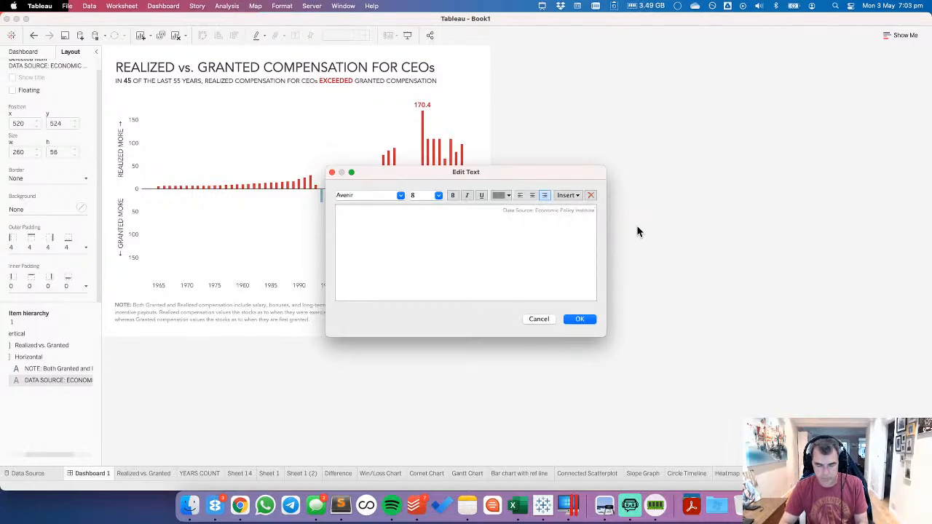
Step: Add a second footer line with "Created by:", the author's name, a vertical bar and the author's social handle, and apply the text
{"action": "type", "text": "Created"}
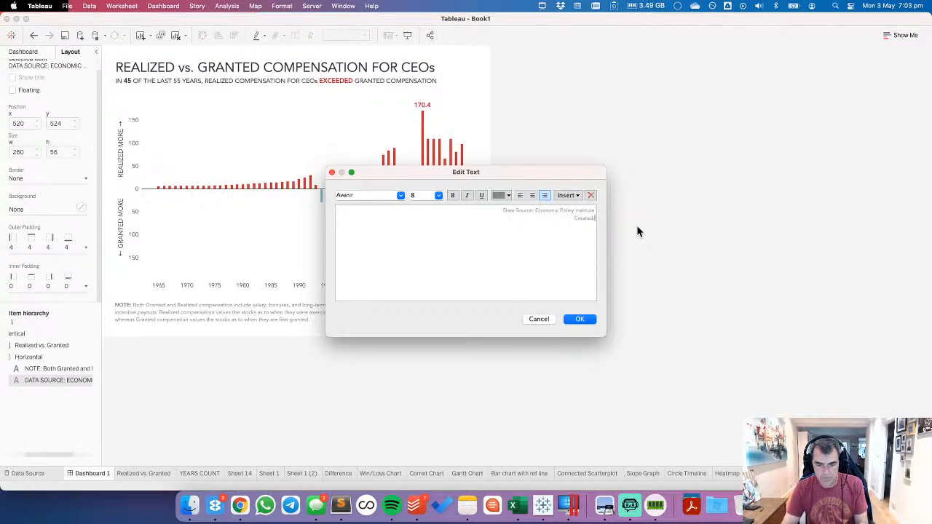
{"action": "type", "text": " by: Andy Kri"}
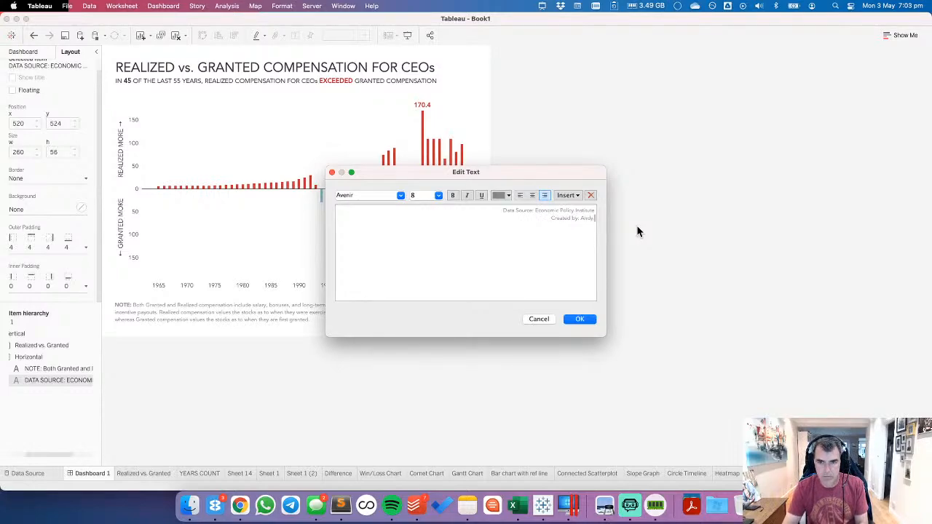
{"action": "type", "text": "ebel"}
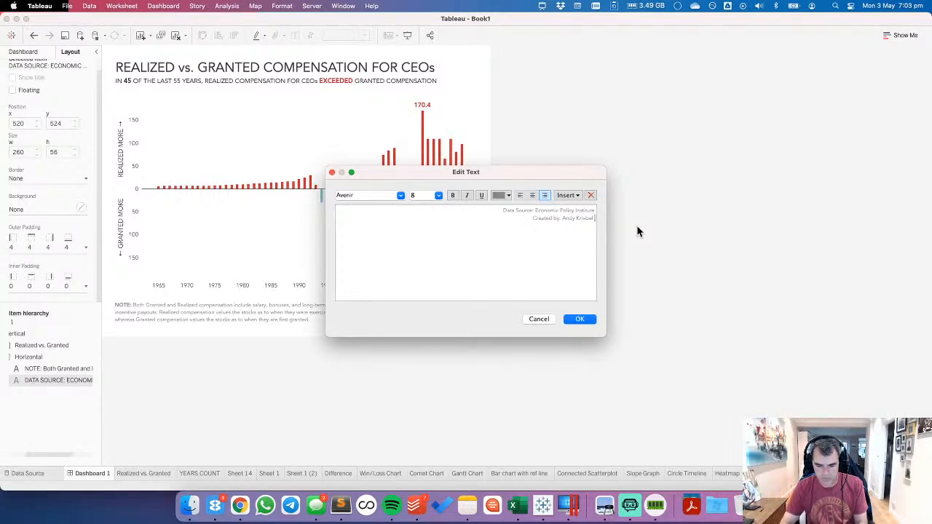
{"action": "type", "text": " |"}
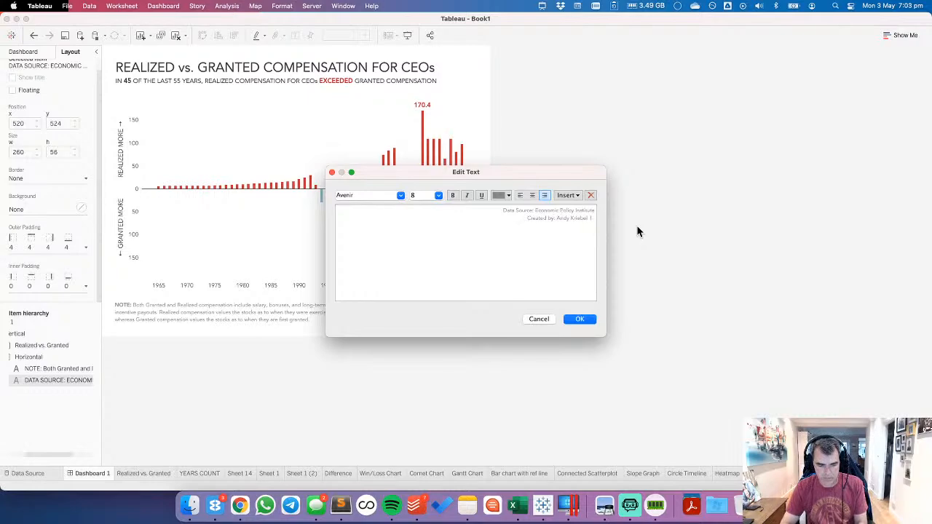
{"action": "type", "text": " @VizWizBI"}
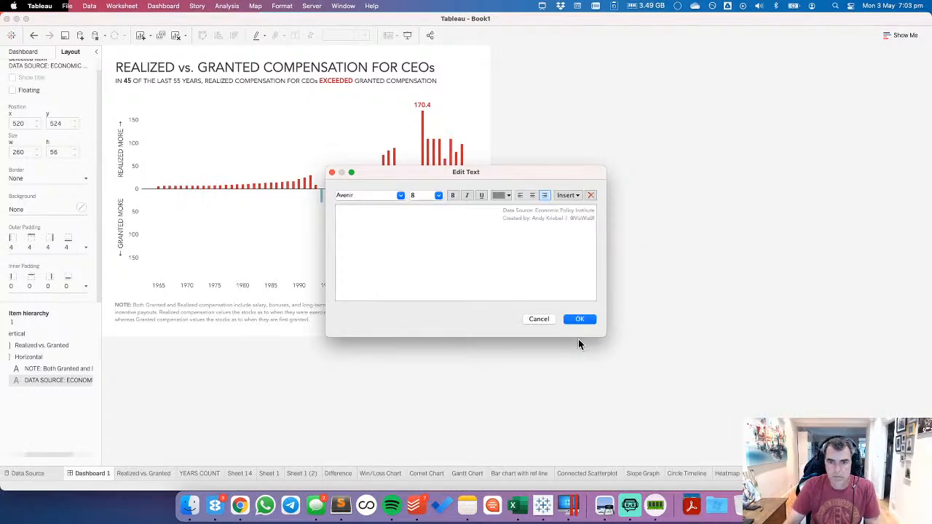
{"action": "left_click", "coordinate": [580, 319]}
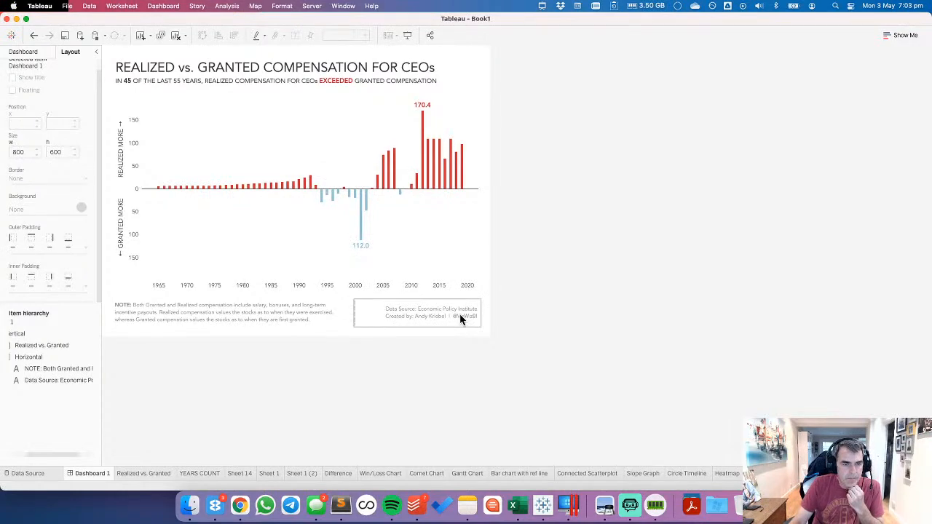
Step: Format the year axis of the dashboard chart with a light grey label font colour
{"action": "right_click", "coordinate": [334, 287]}
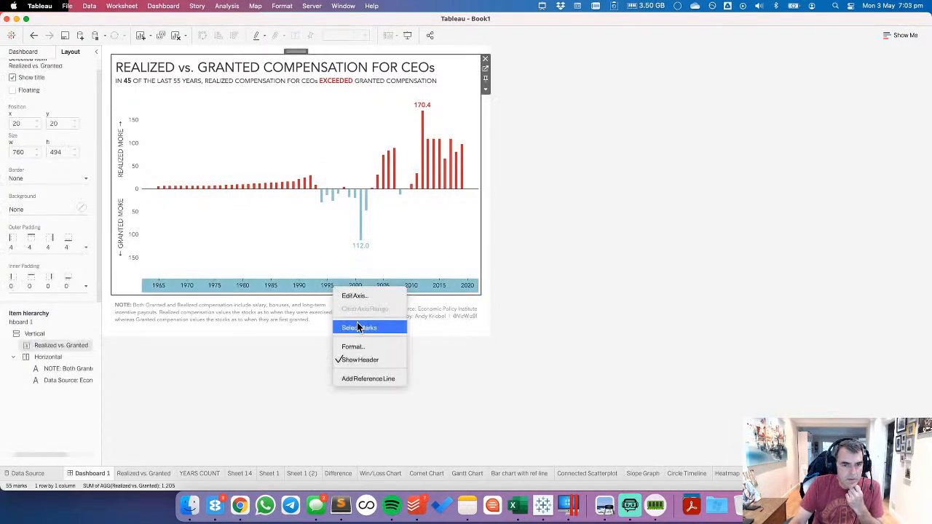
{"action": "left_click", "coordinate": [353, 347]}
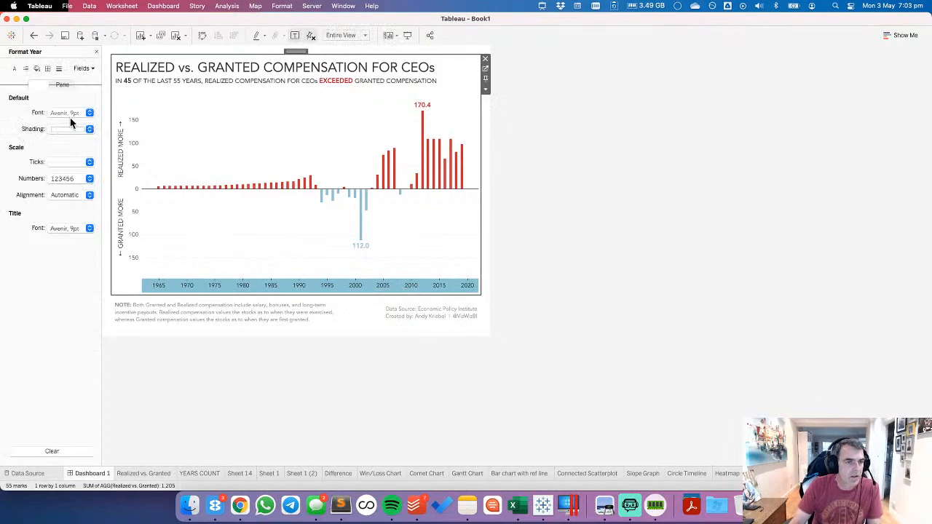
{"action": "left_click", "coordinate": [67, 115]}
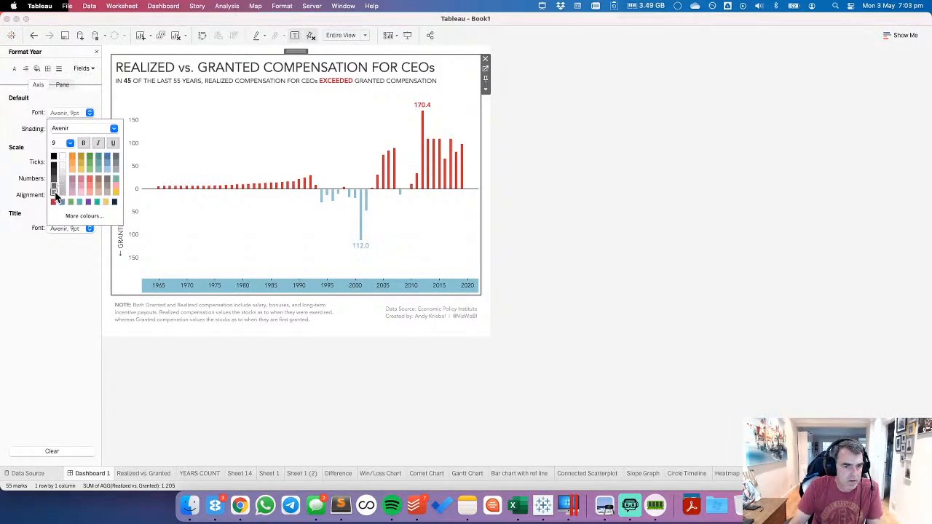
{"action": "left_click", "coordinate": [254, 251]}
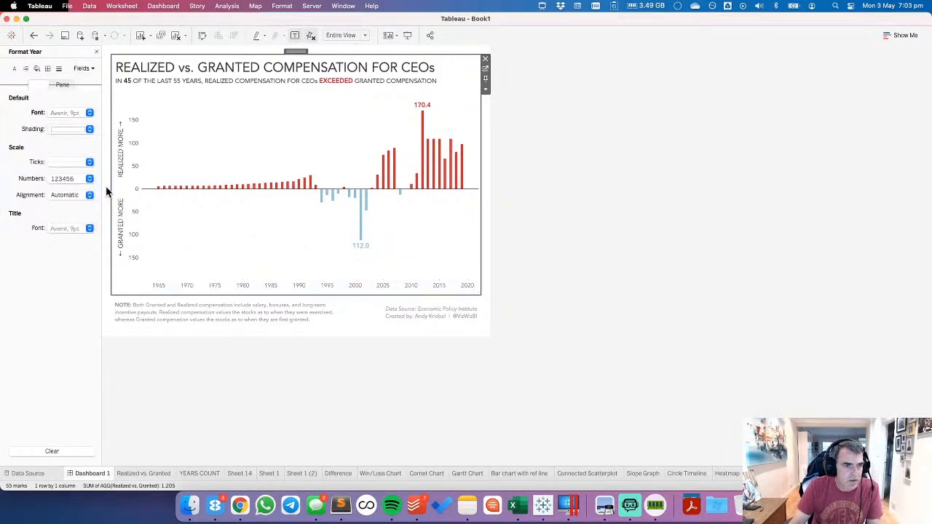
{"action": "left_click", "coordinate": [169, 285]}
{"action": "left_click", "coordinate": [64, 114]}
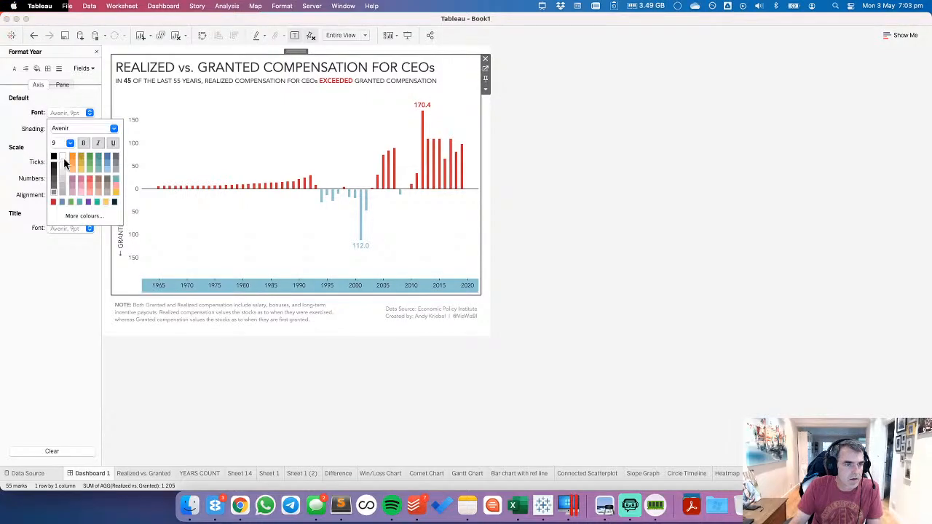
Step: Give the vertical Realized vs. Granted axis labels the same light grey font colour
{"action": "left_click", "coordinate": [135, 231]}
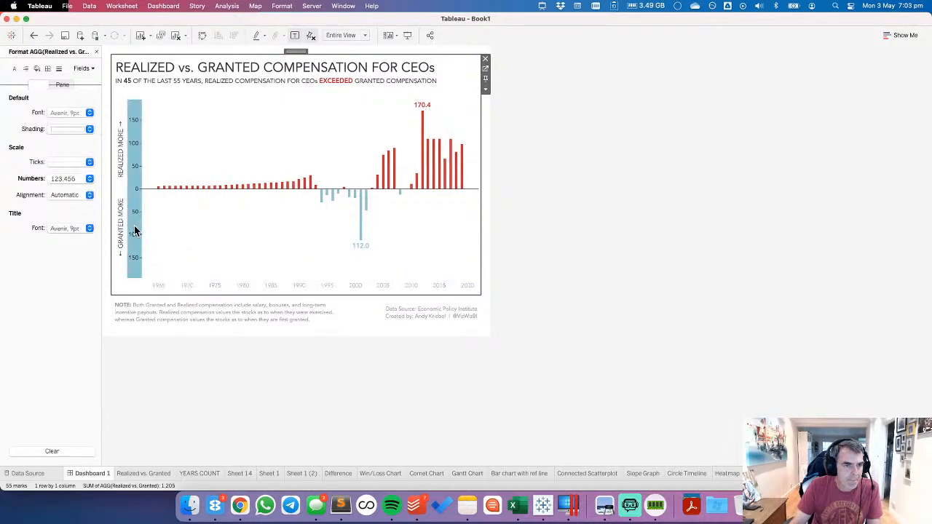
{"action": "left_click", "coordinate": [65, 113]}
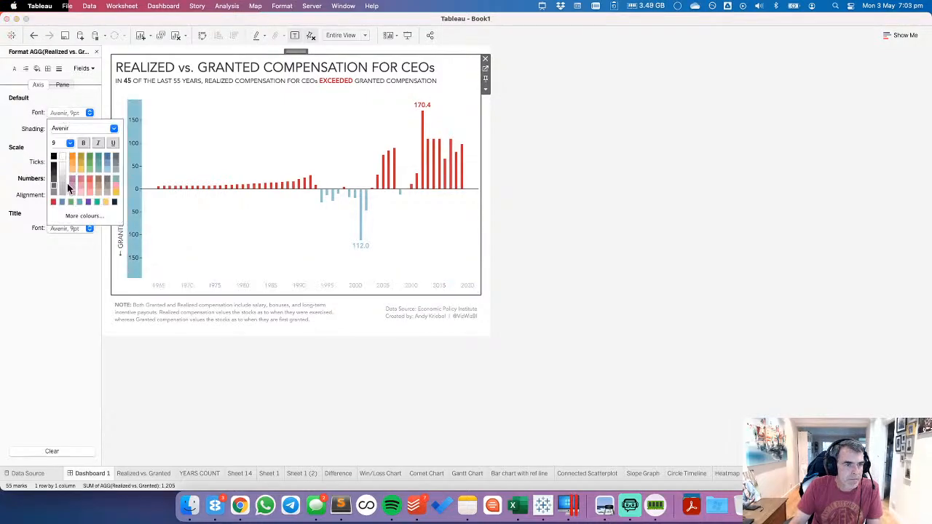
{"action": "left_click", "coordinate": [182, 227]}
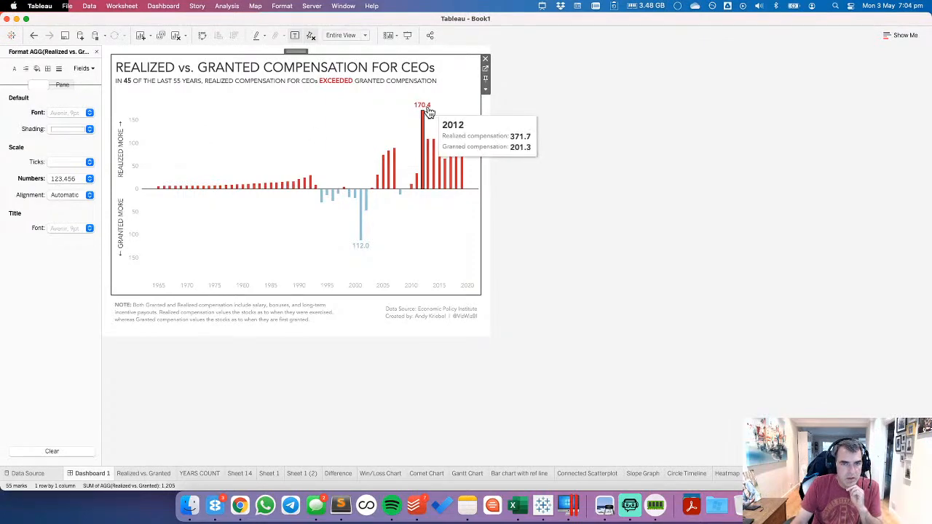
Step: Set the bar chart's mark labels to 9 pt without bold on the Realized vs. Granted sheet, and return to Dashboard 1
{"action": "left_click", "coordinate": [487, 71]}
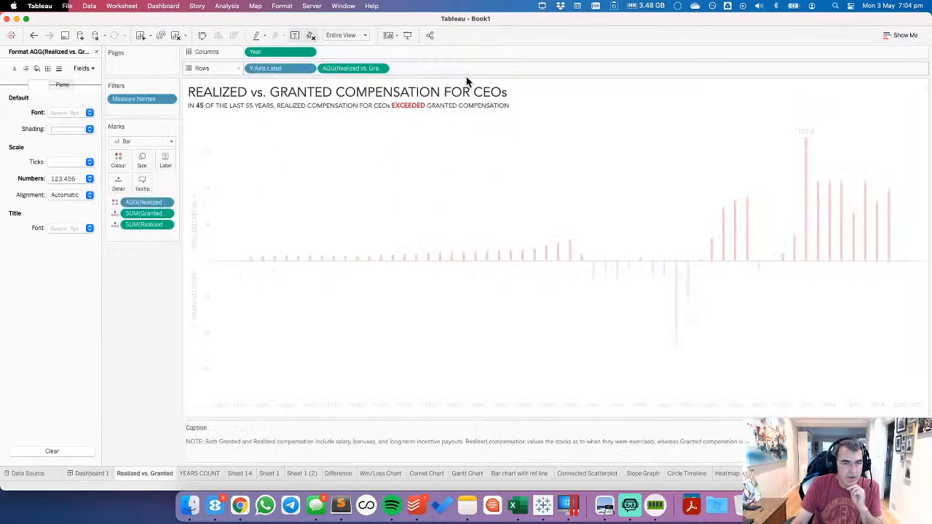
{"action": "left_click", "coordinate": [165, 161]}
{"action": "left_click", "coordinate": [230, 225]}
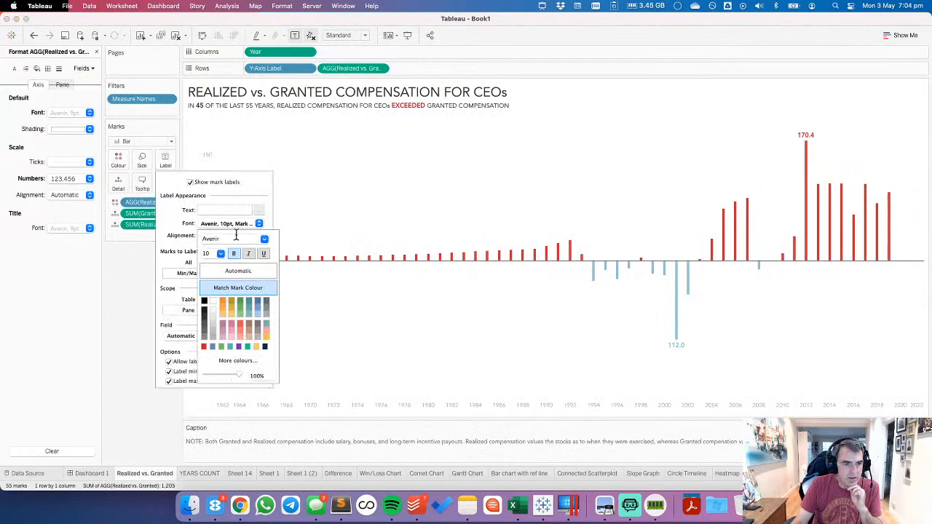
{"action": "left_click", "coordinate": [220, 254]}
{"action": "left_click", "coordinate": [211, 266]}
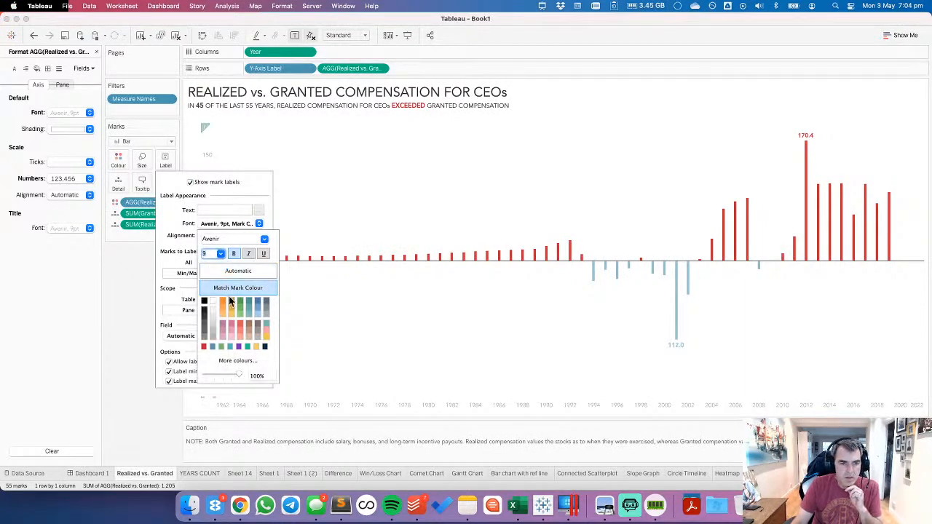
{"action": "left_click", "coordinate": [234, 253]}
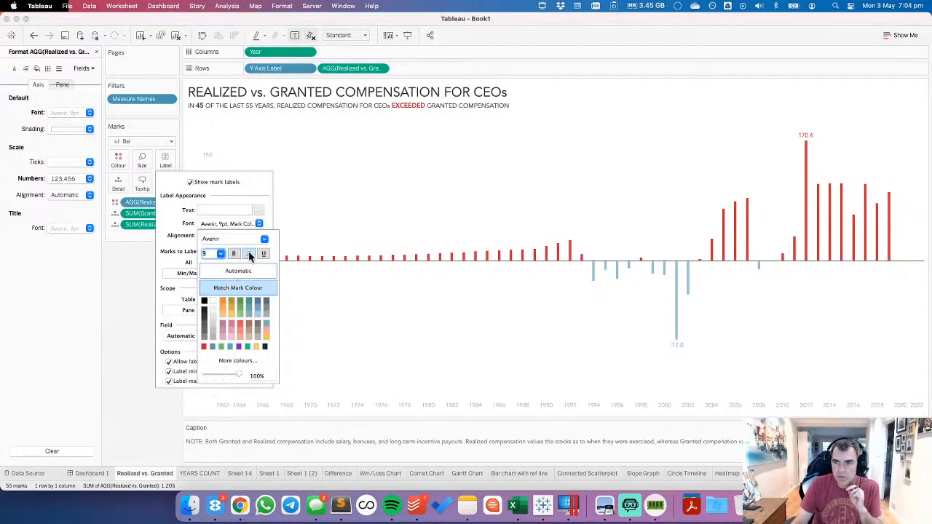
{"action": "left_click", "coordinate": [364, 340]}
{"action": "left_click", "coordinate": [100, 474]}
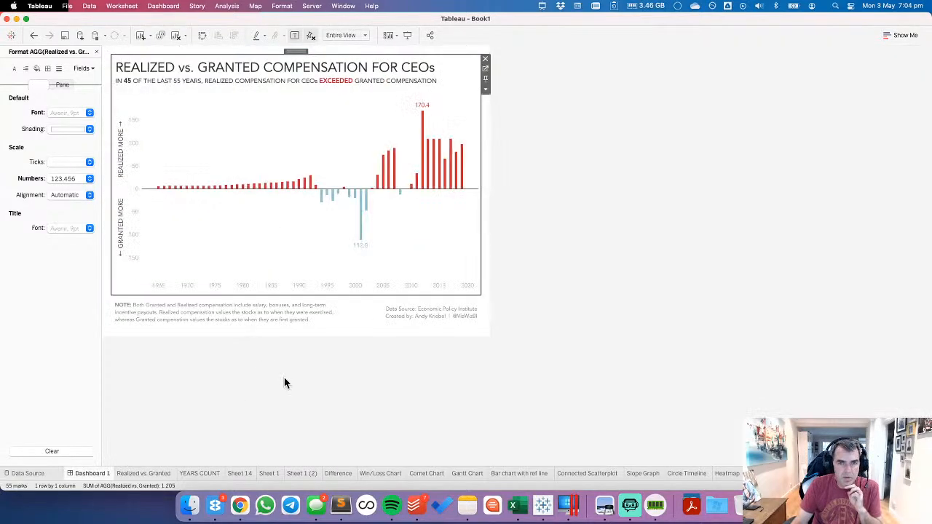
Step: Make the bar chart's mark labels bold again on the Realized vs. Granted sheet, and return to Dashboard 1
{"action": "left_click", "coordinate": [358, 129]}
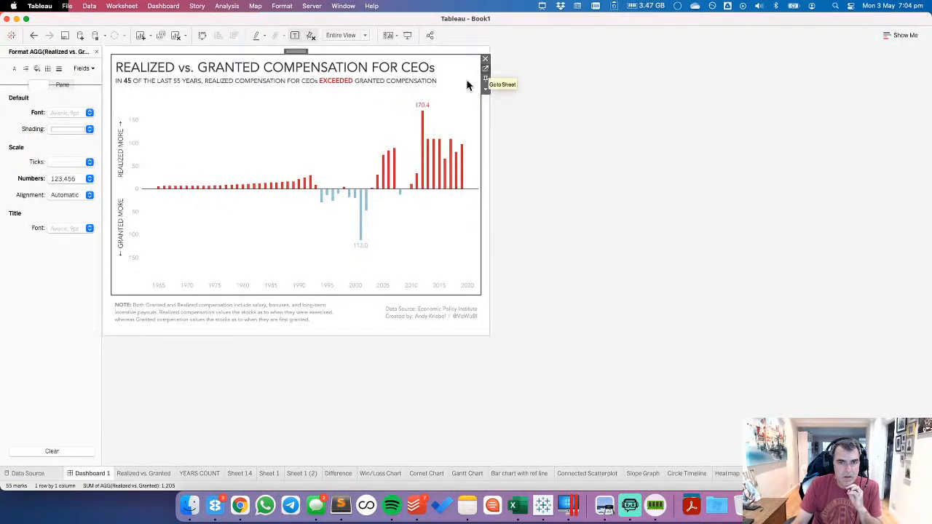
{"action": "left_click", "coordinate": [485, 68]}
{"action": "left_click", "coordinate": [166, 160]}
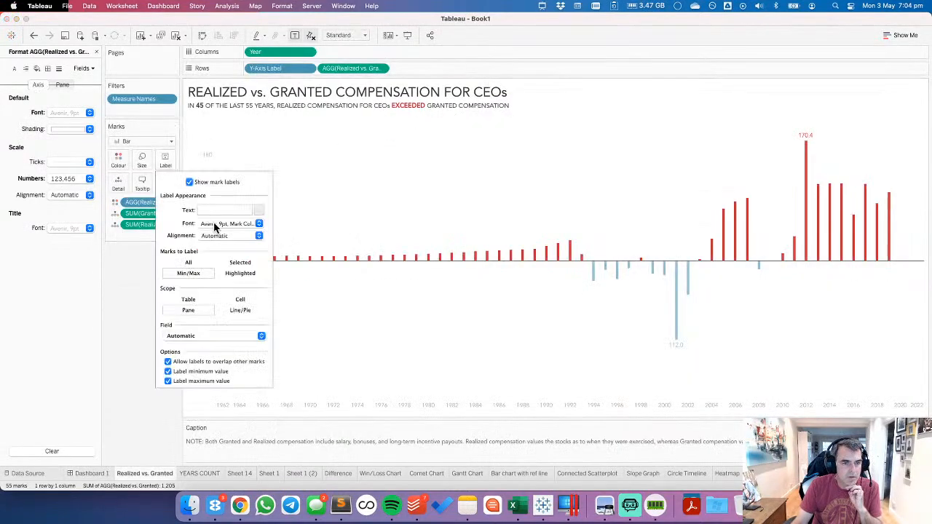
{"action": "left_click", "coordinate": [212, 224]}
{"action": "left_click", "coordinate": [378, 194]}
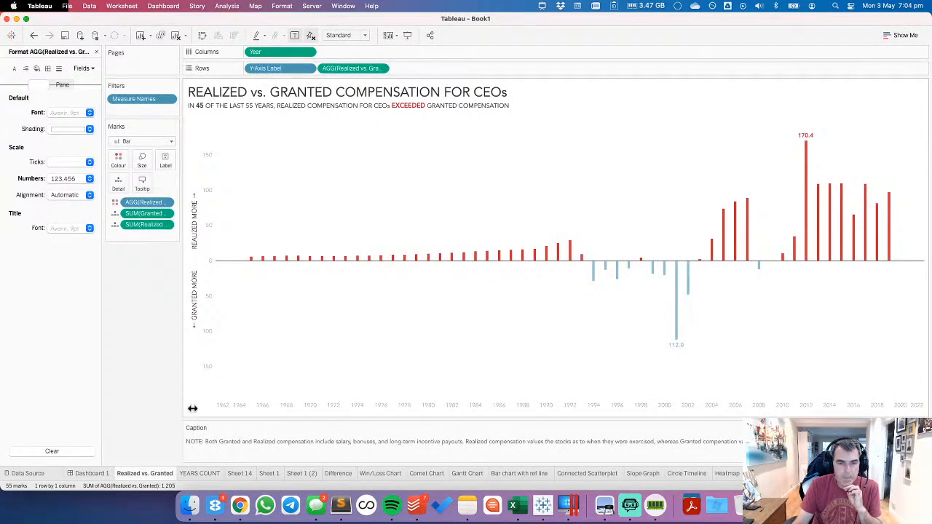
{"action": "left_click", "coordinate": [94, 474]}
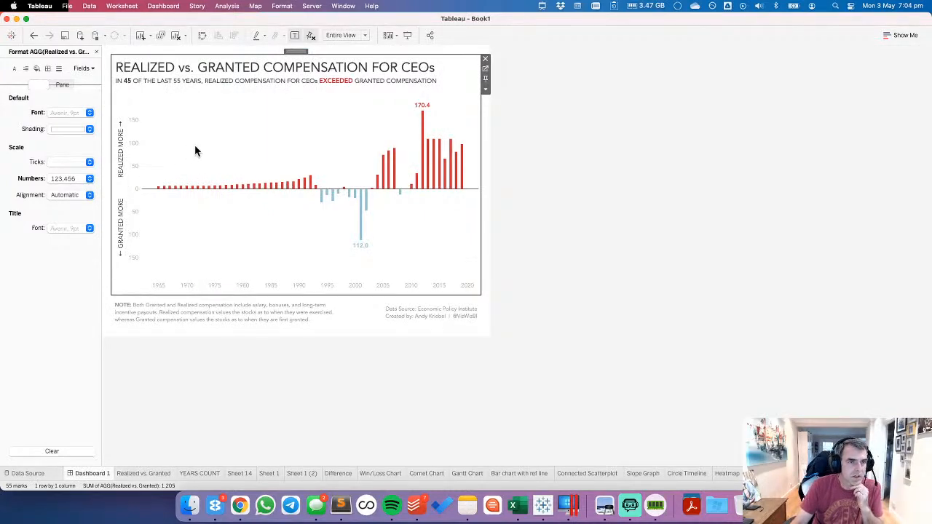
Step: Set the vertical alignment of the Data Source footer text object to bottom, and keep that text object selected
{"action": "left_click", "coordinate": [555, 161]}
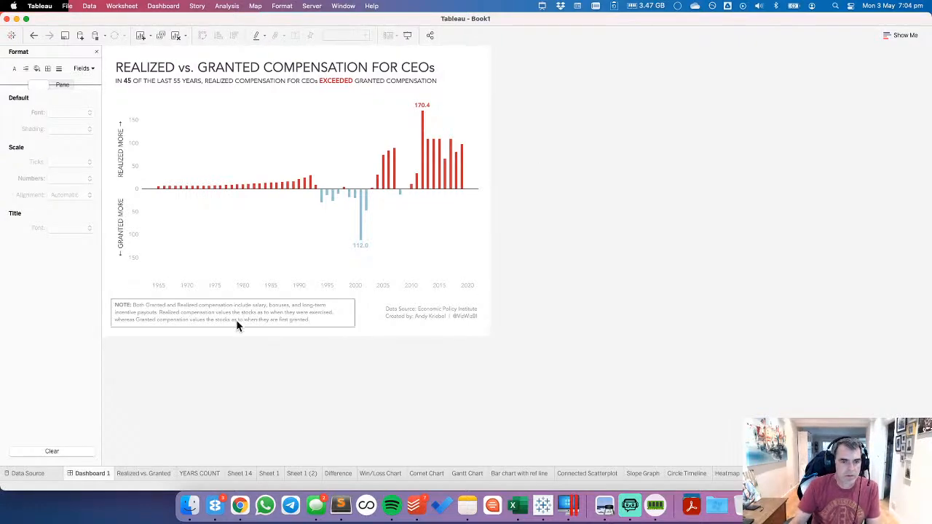
{"action": "left_click", "coordinate": [403, 312]}
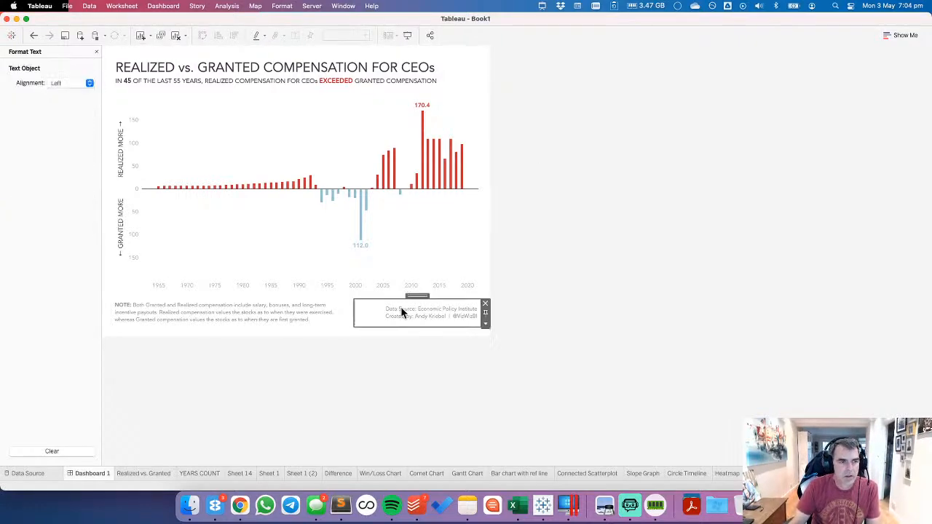
{"action": "left_click", "coordinate": [69, 83]}
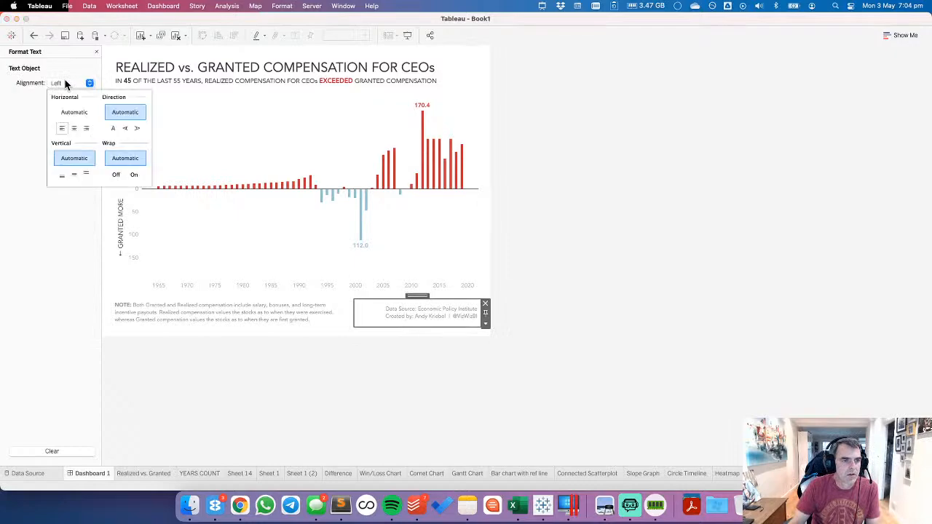
{"action": "left_click", "coordinate": [62, 174]}
{"action": "left_click", "coordinate": [641, 227]}
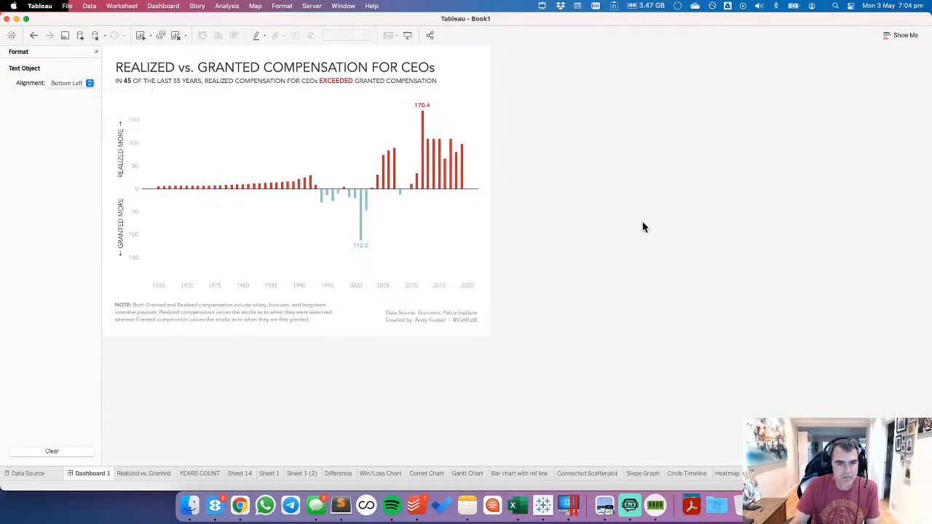
{"action": "left_click", "coordinate": [454, 312]}
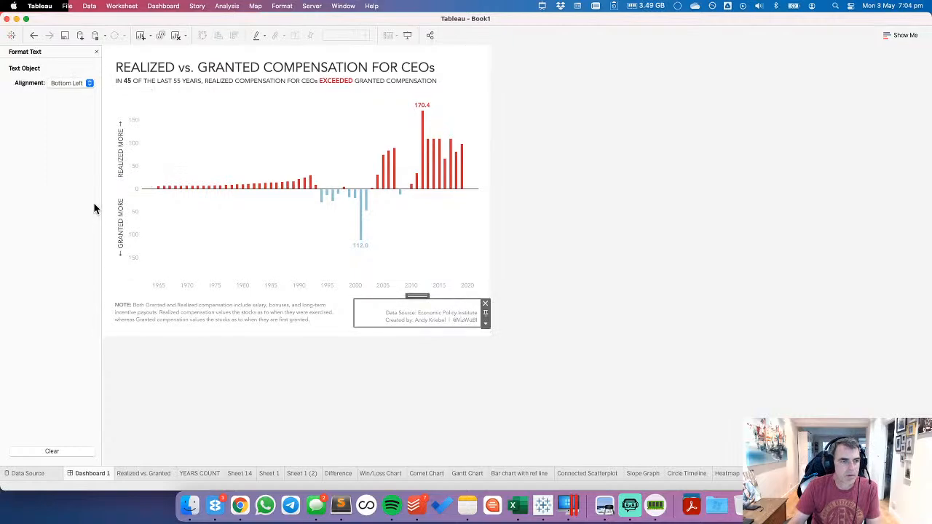
Step: Set the vertical alignment of the Data Source footer text object to top
{"action": "left_click", "coordinate": [59, 83]}
{"action": "left_click", "coordinate": [86, 174]}
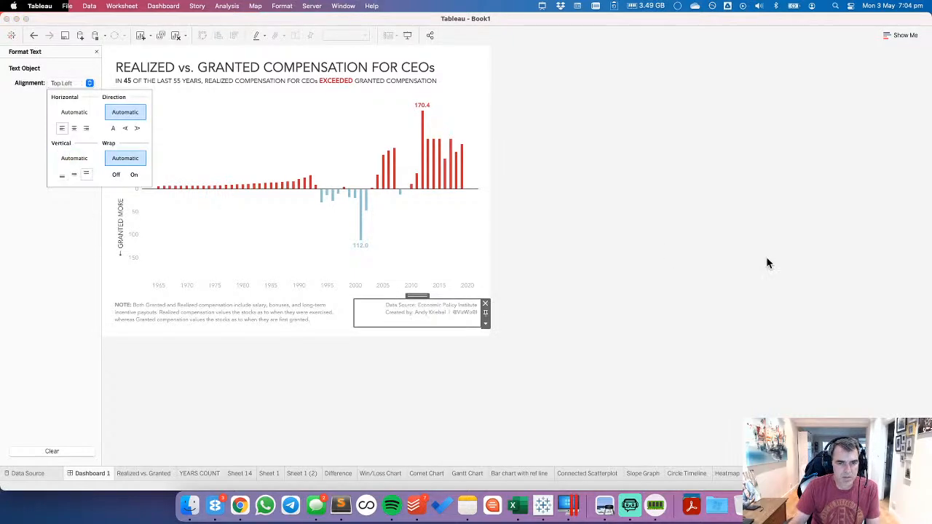
{"action": "left_click", "coordinate": [766, 256]}
Step: Select the horizontal container that holds the two footer texts and set its top outer padding to 20
{"action": "left_click", "coordinate": [394, 310]}
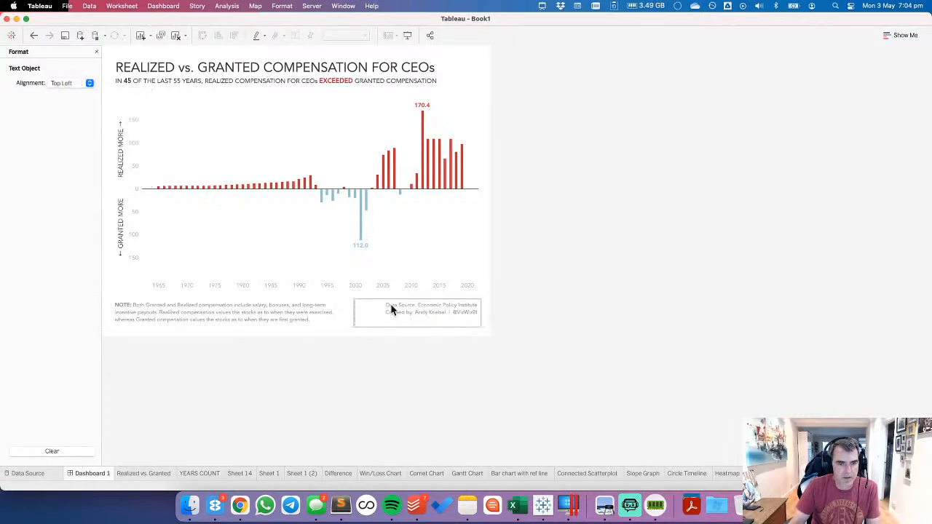
{"action": "left_click", "coordinate": [401, 295]}
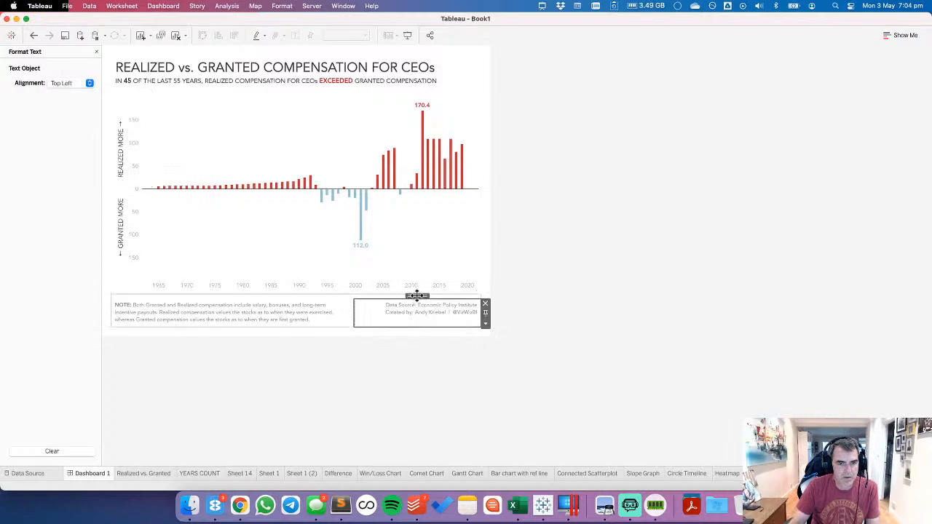
{"action": "left_click", "coordinate": [96, 52]}
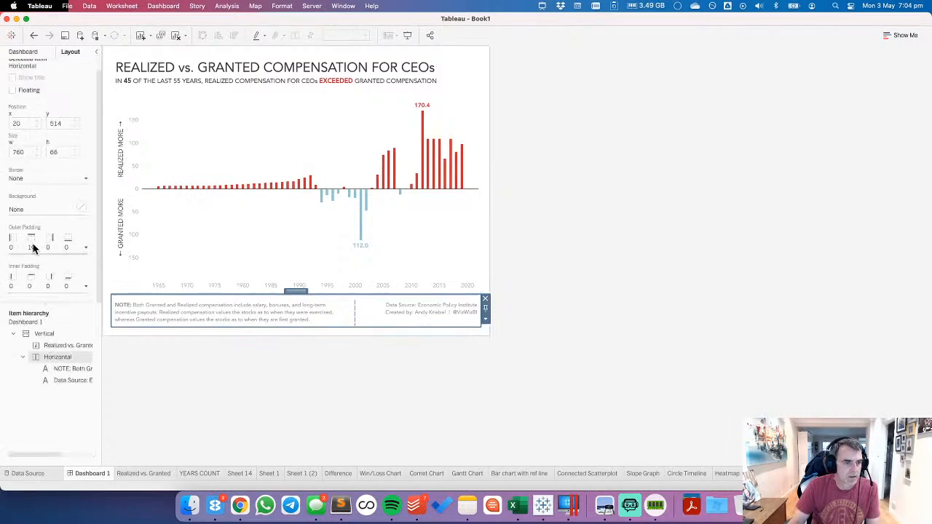
{"action": "left_click", "coordinate": [86, 247]}
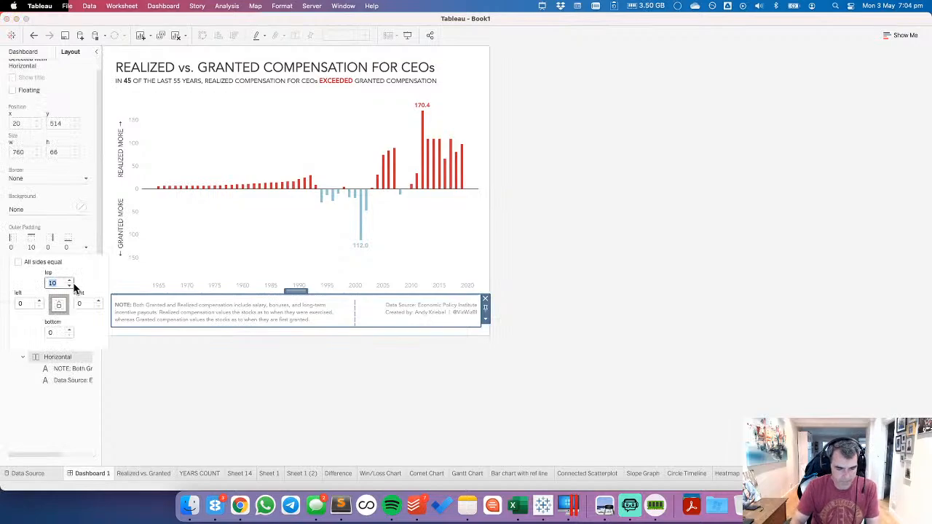
{"action": "type", "text": "20"}
{"action": "left_click", "coordinate": [658, 310]}
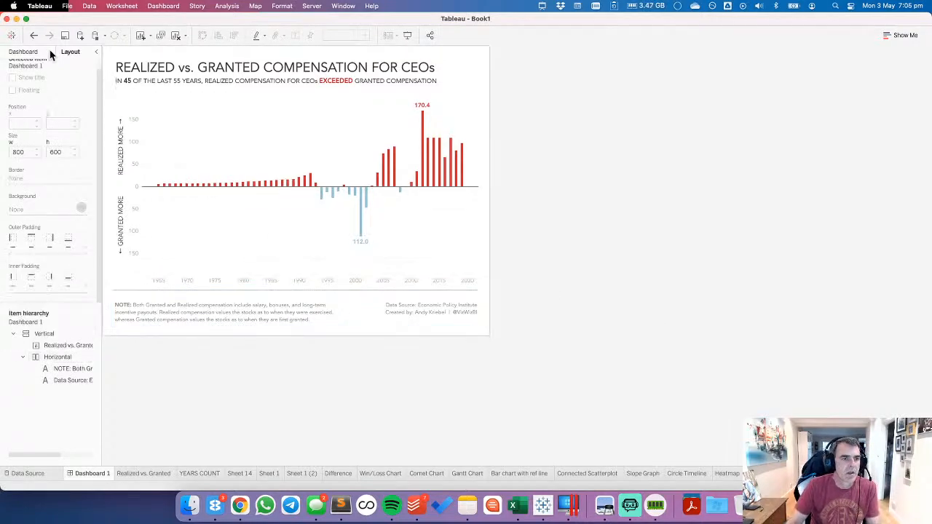
Step: Preview the phone layout in landscape with the Tableau Mobile app option off, and size the layout to Fit all
{"action": "left_click", "coordinate": [24, 52]}
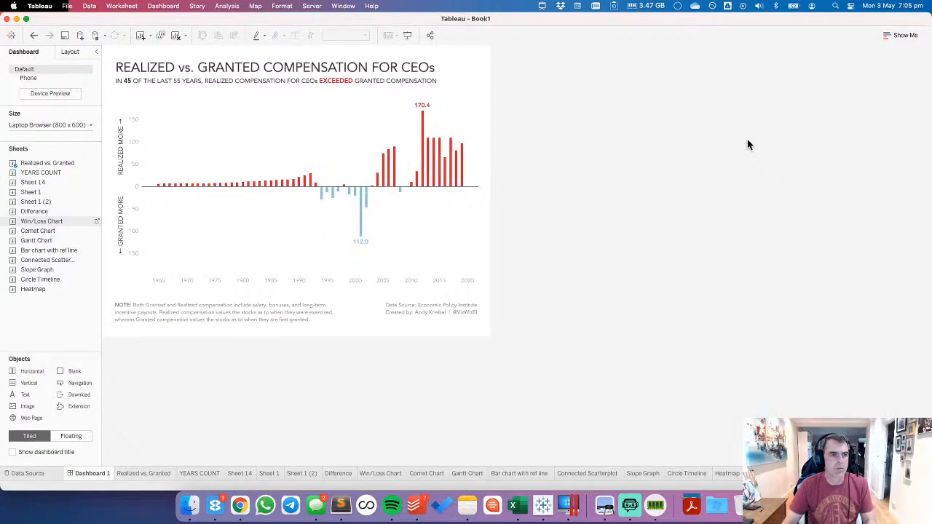
{"action": "left_click", "coordinate": [50, 79]}
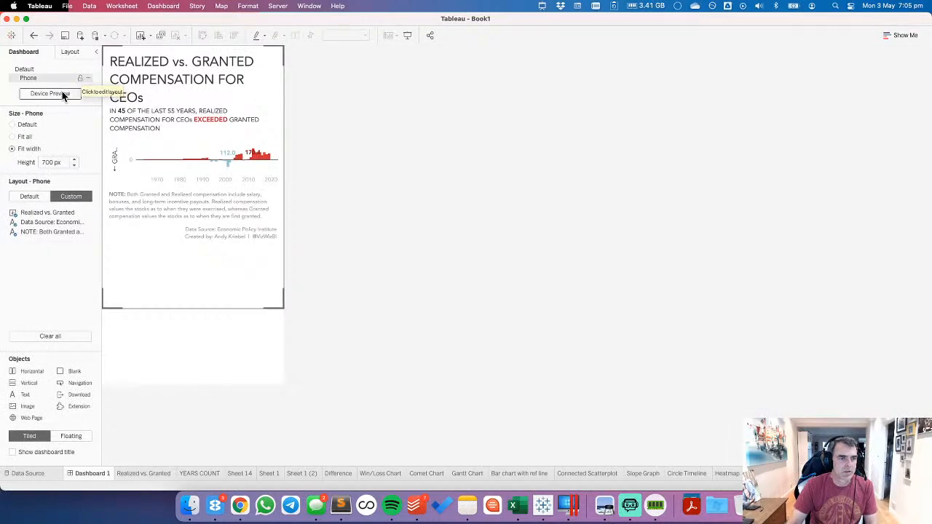
{"action": "left_click", "coordinate": [53, 93]}
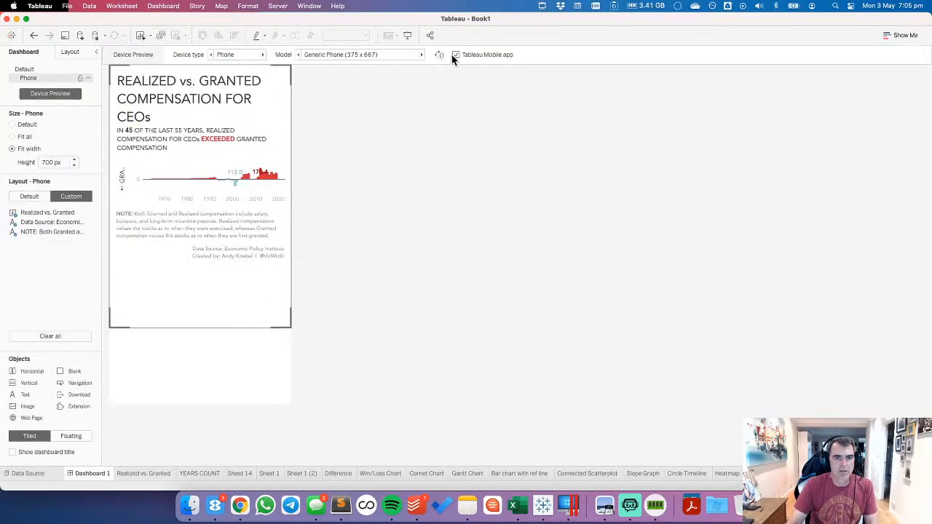
{"action": "left_click", "coordinate": [438, 55]}
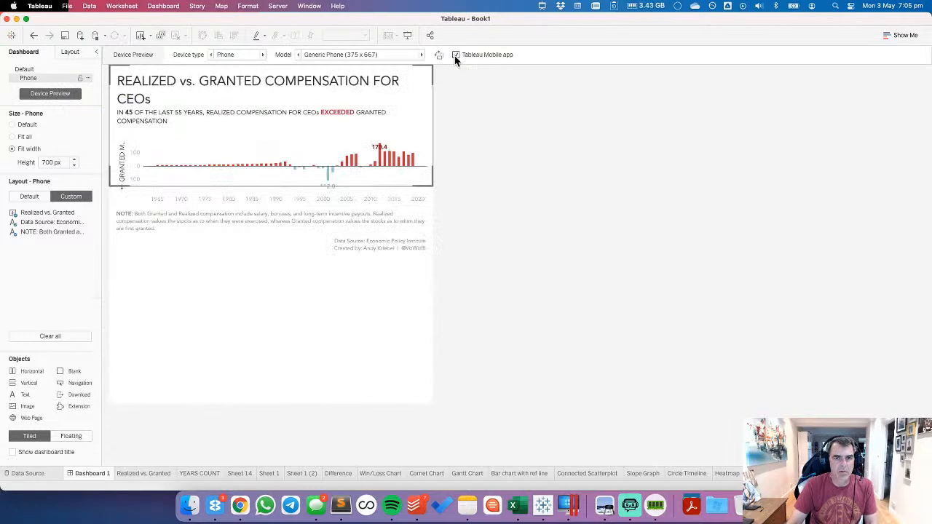
{"action": "left_click", "coordinate": [456, 55]}
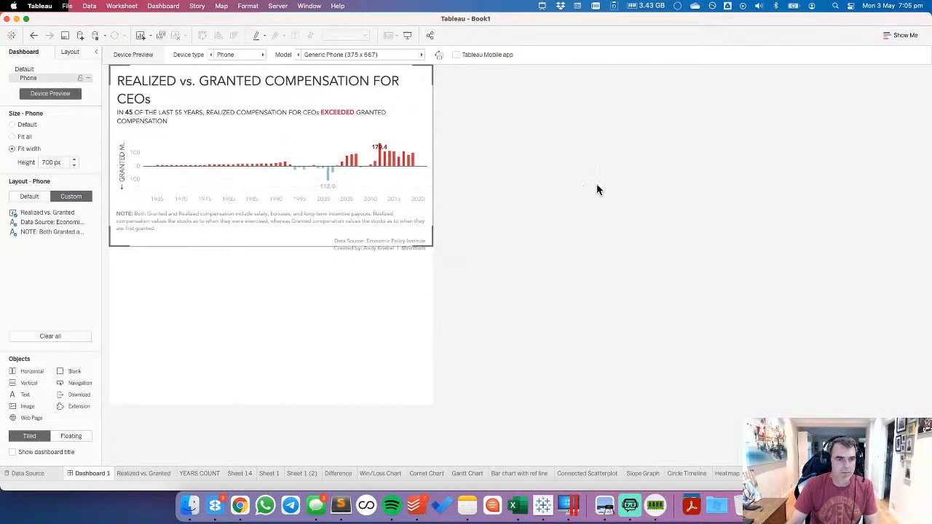
{"action": "left_click", "coordinate": [22, 137]}
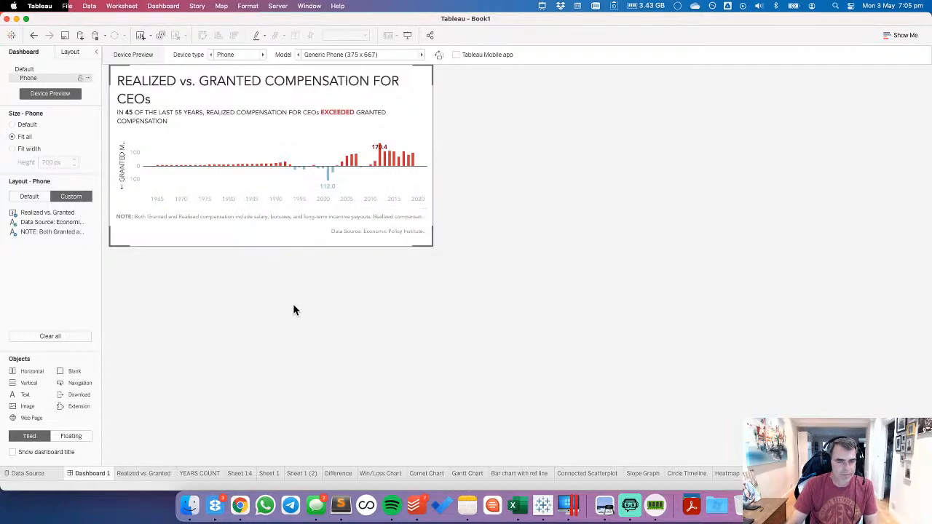
Step: Expand the phone layout's item hierarchy and remove the outer Tiled container around the Vertical container
{"action": "left_click", "coordinate": [256, 236]}
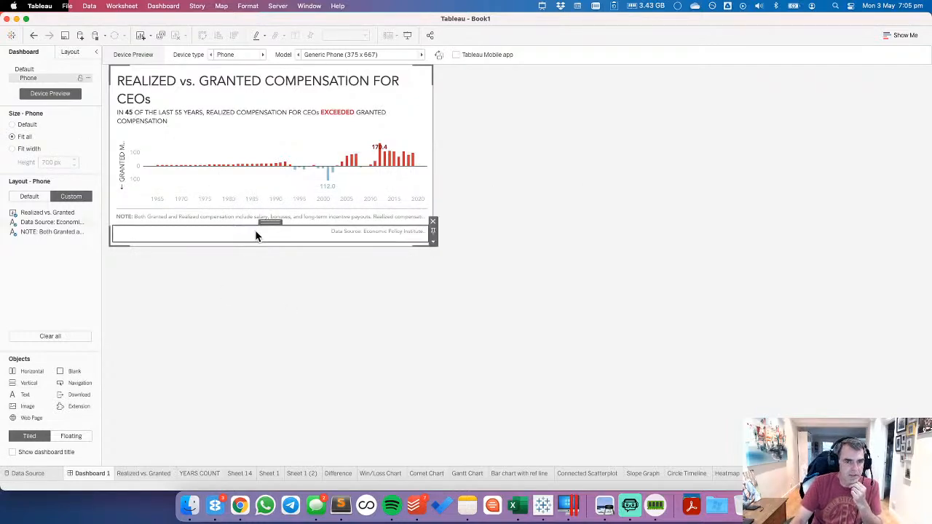
{"action": "left_click", "coordinate": [235, 245]}
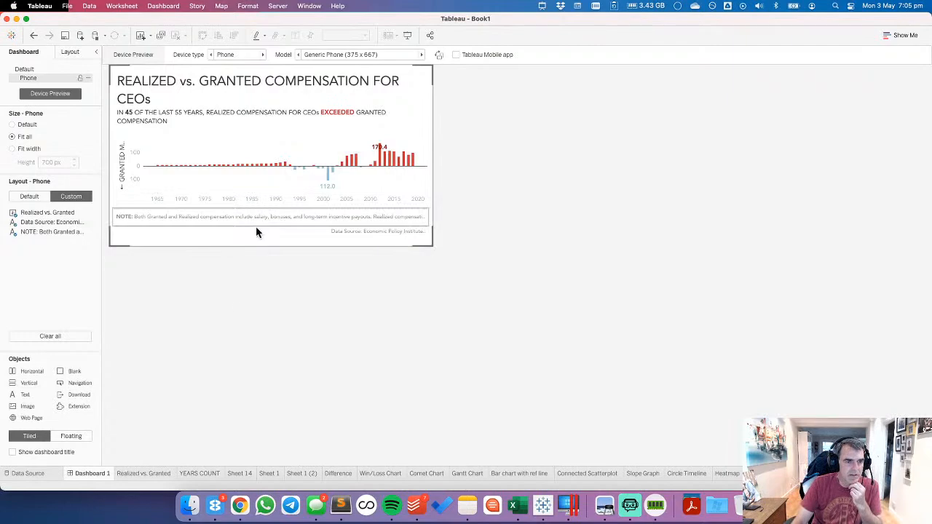
{"action": "left_click", "coordinate": [81, 55]}
{"action": "left_click", "coordinate": [31, 335]}
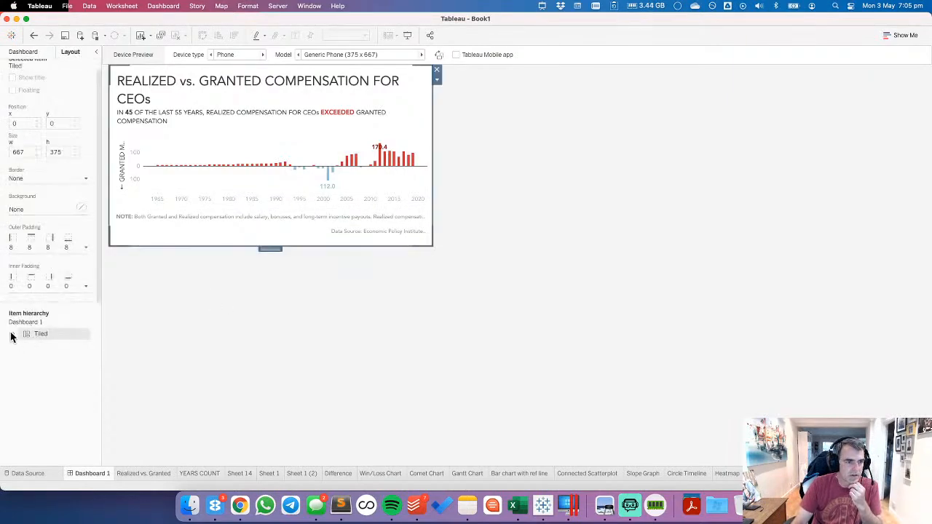
{"action": "left_click", "coordinate": [13, 334]}
{"action": "left_click", "coordinate": [23, 346]}
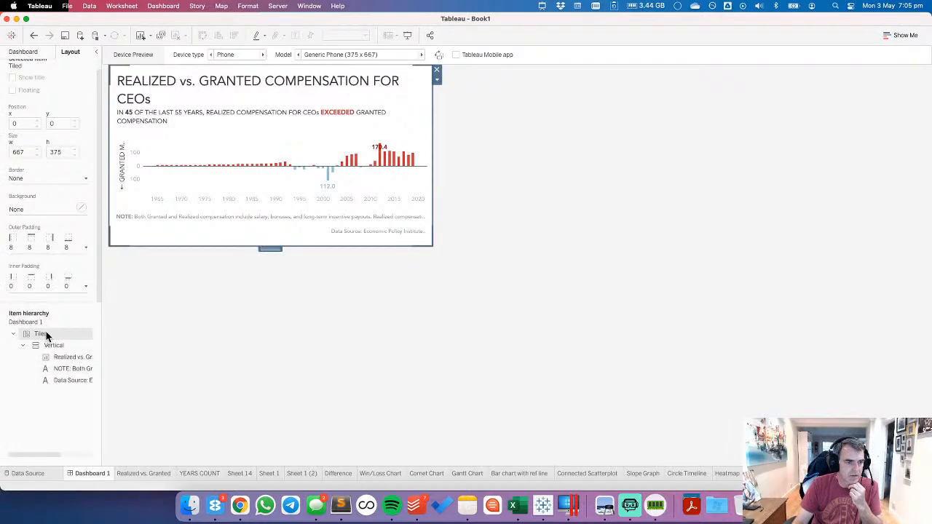
{"action": "right_click", "coordinate": [46, 335]}
{"action": "left_click", "coordinate": [69, 340]}
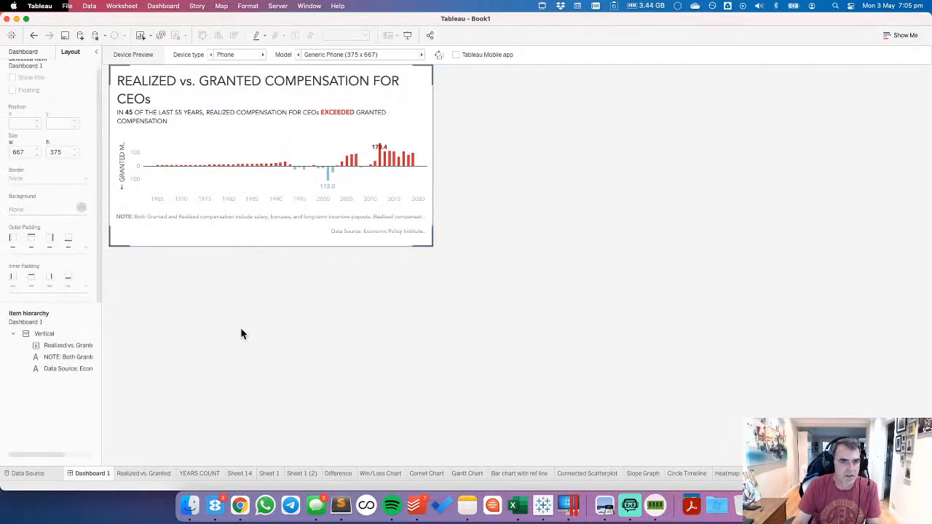
Step: Add a horizontal container below the NOTE text in the phone layout and move the Data Source text into it
{"action": "left_click", "coordinate": [32, 53]}
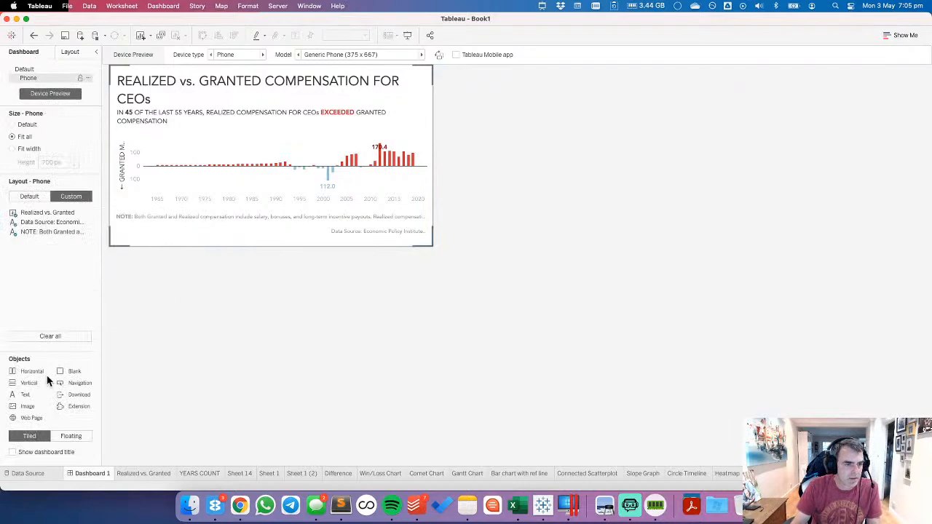
{"action": "left_click_drag", "start_coordinate": [32, 372], "coordinate": [360, 219]}
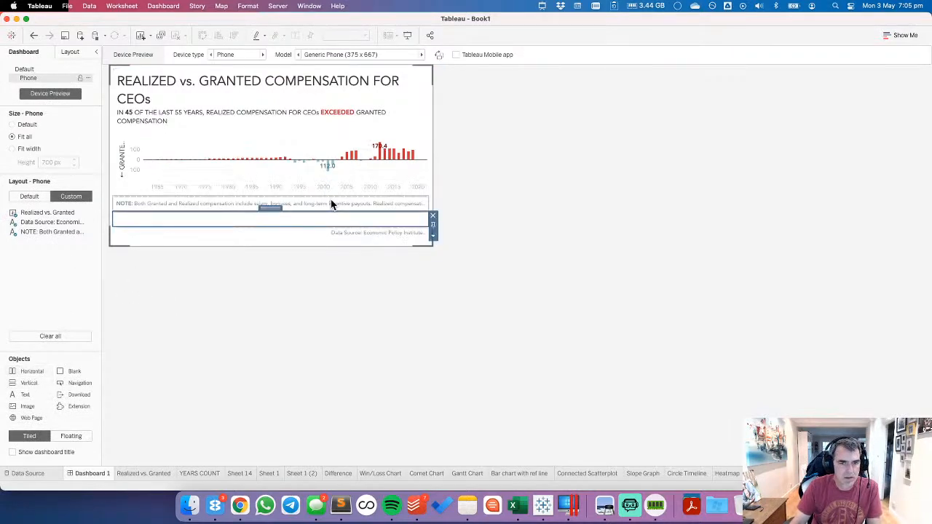
{"action": "left_click_drag", "start_coordinate": [269, 192], "coordinate": [384, 228]}
{"action": "left_click", "coordinate": [304, 231]}
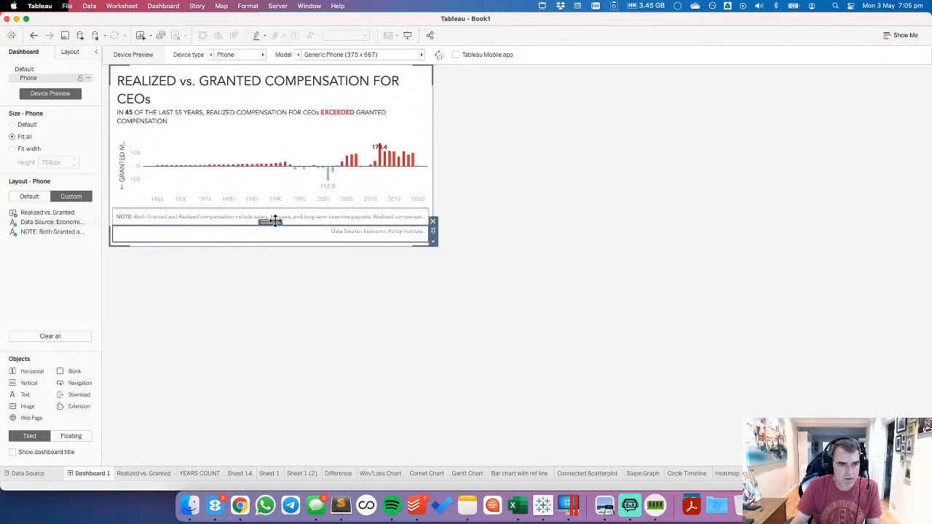
Step: Set the height of the phone layout's horizontal footer container to 75 pixels
{"action": "left_click", "coordinate": [433, 241]}
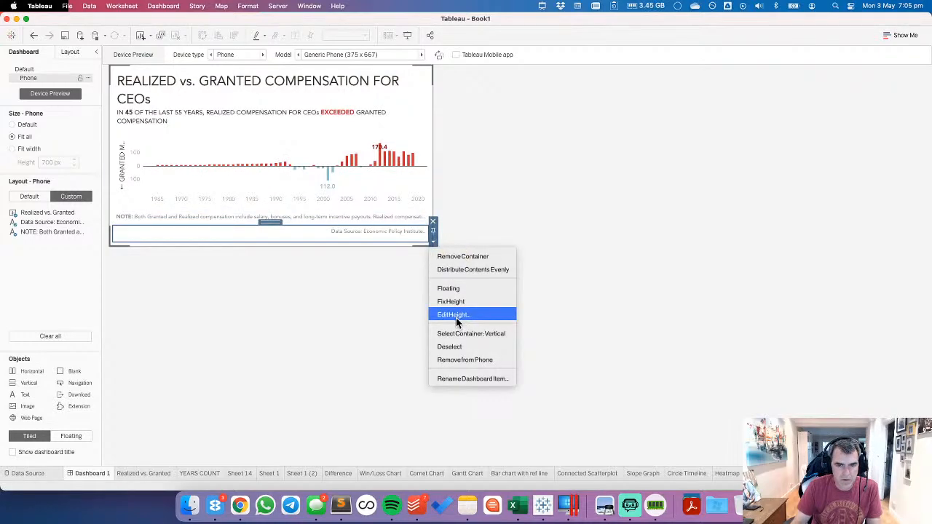
{"action": "left_click", "coordinate": [455, 315]}
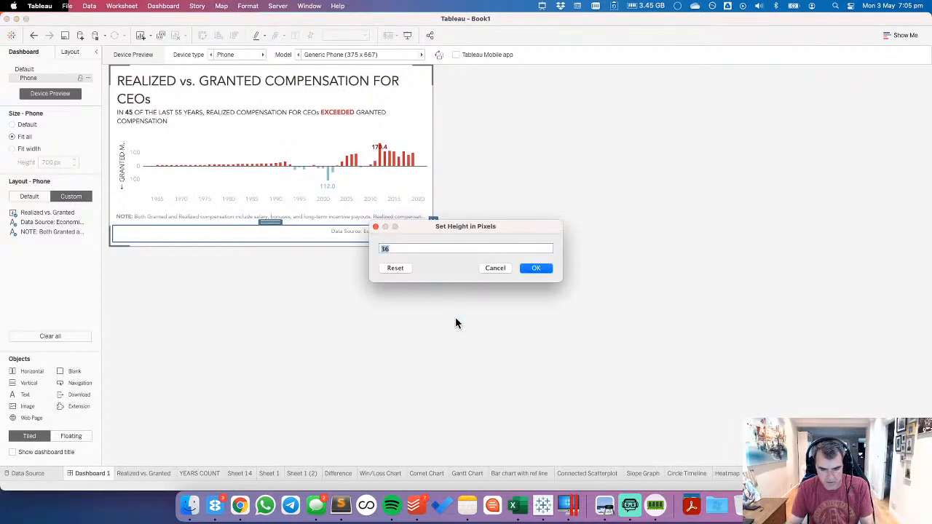
{"action": "type", "text": "75"}
{"action": "key", "text": "Return"}
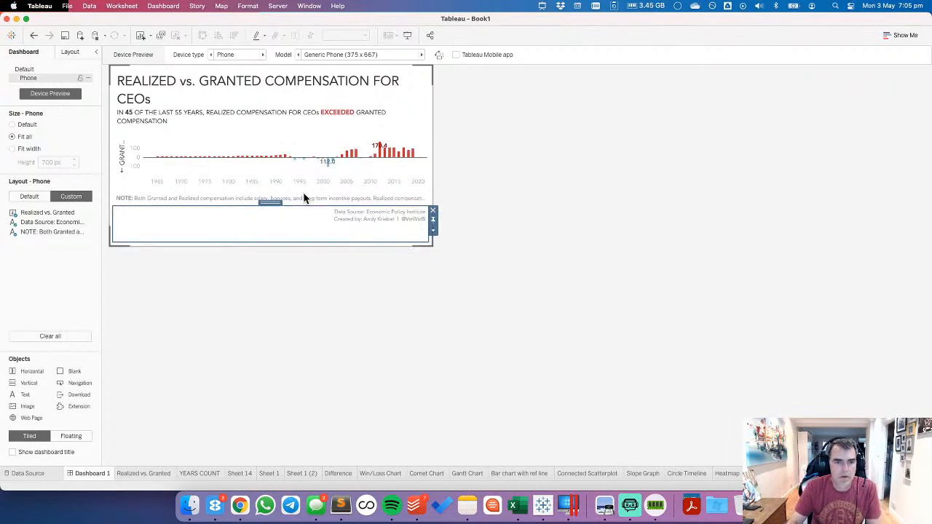
Step: Move the NOTE text into the footer container, left of the Data Source text, and widen it to about two thirds of the container
{"action": "left_click", "coordinate": [304, 198]}
{"action": "left_click_drag", "start_coordinate": [277, 186], "coordinate": [283, 232]}
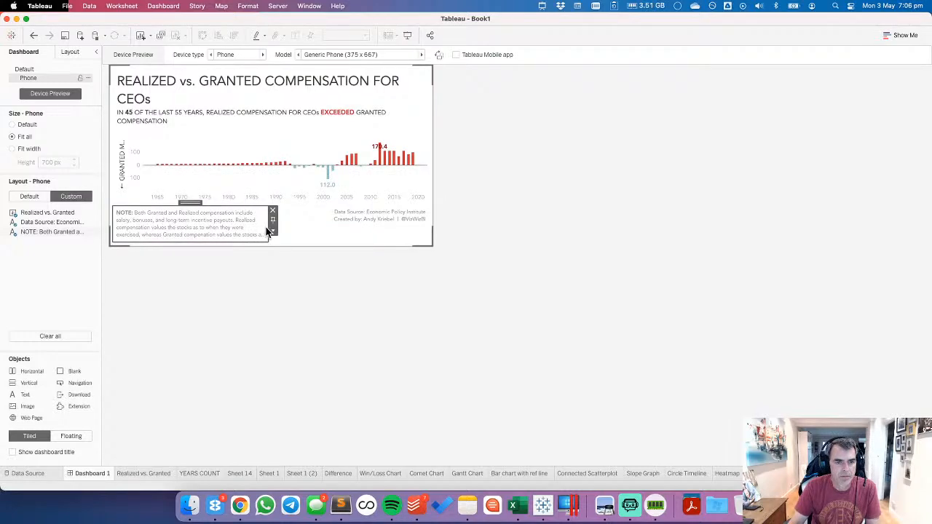
{"action": "left_click_drag", "start_coordinate": [268, 230], "coordinate": [327, 228]}
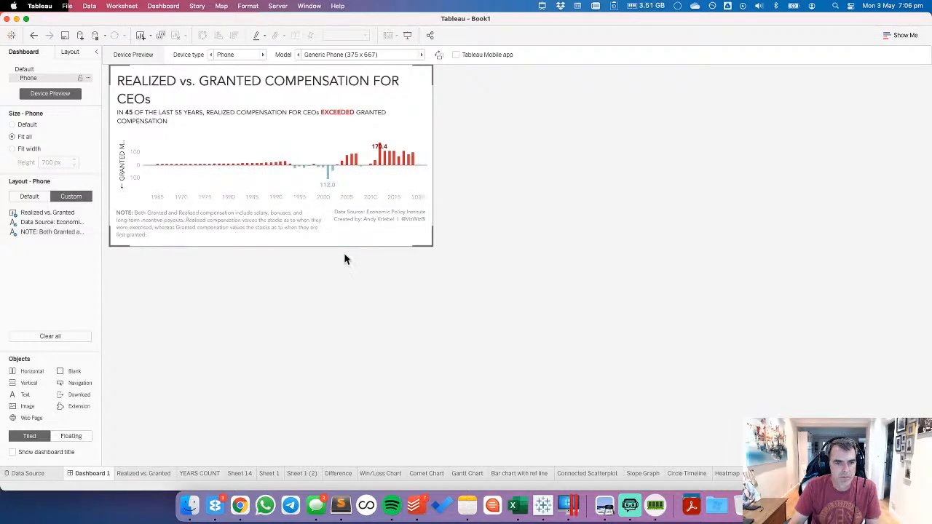
{"action": "left_click", "coordinate": [370, 223]}
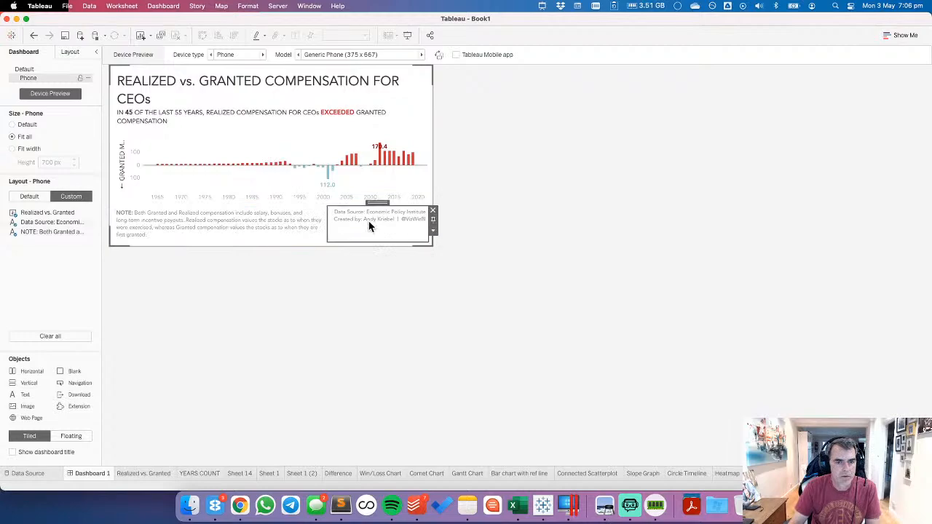
{"action": "left_click", "coordinate": [370, 294]}
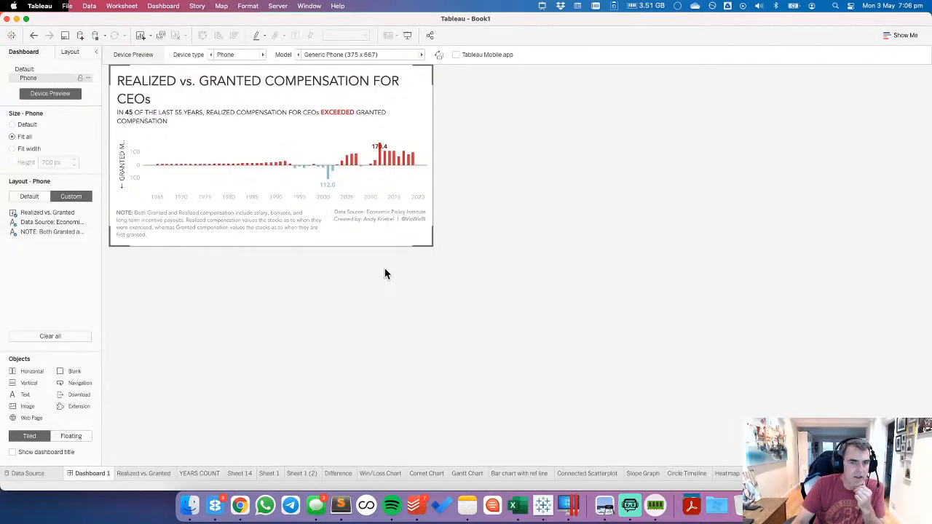
Step: Copy the full title text from the Realized vs. Granted sheet without changing the title
{"action": "left_click", "coordinate": [211, 110]}
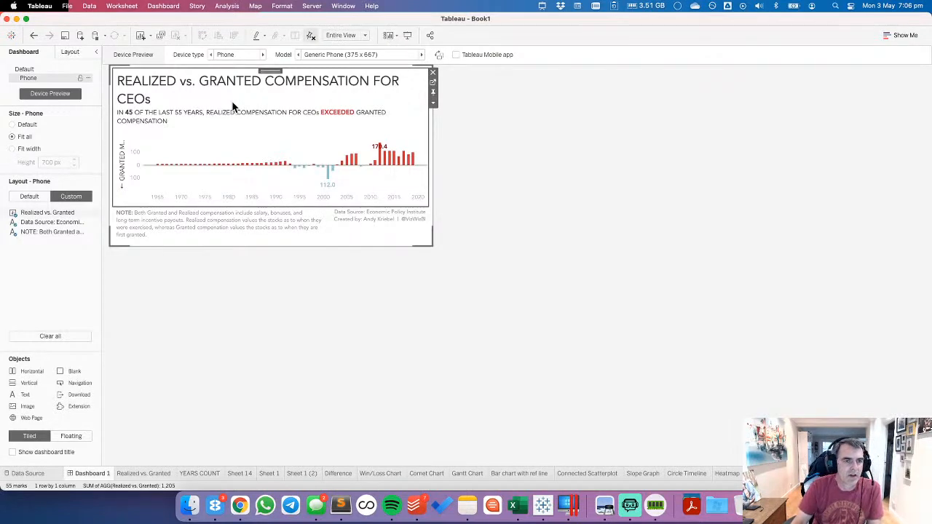
{"action": "left_click", "coordinate": [150, 473]}
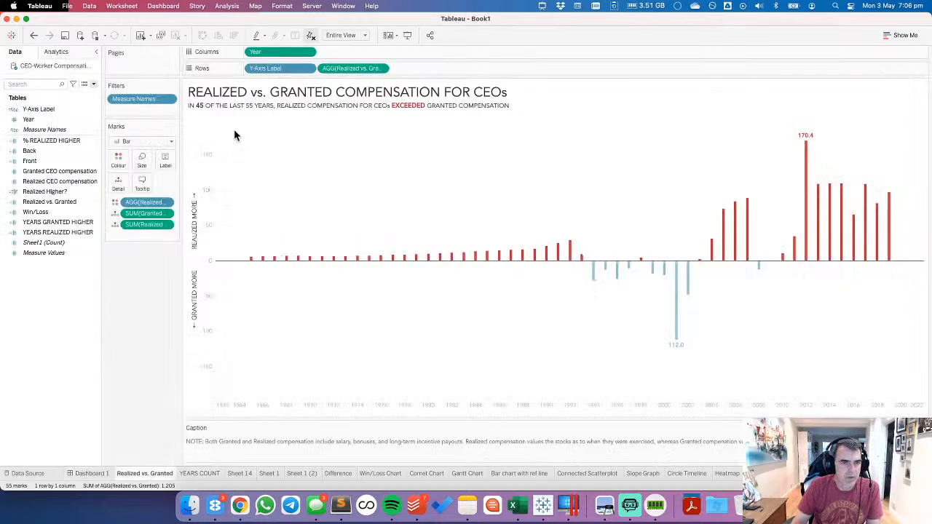
{"action": "double_click", "coordinate": [244, 98]}
{"action": "key", "text": "super+a"}
{"action": "key", "text": "super+c"}
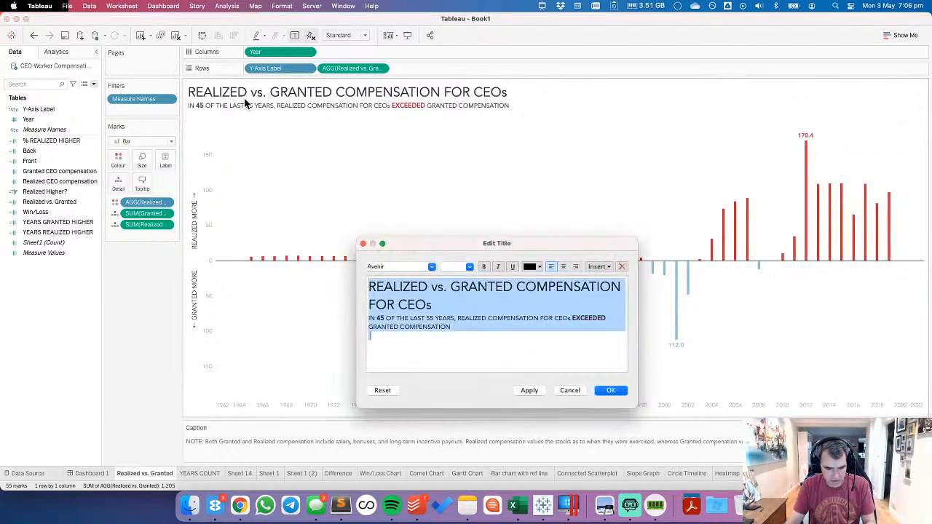
{"action": "left_click", "coordinate": [570, 390]}
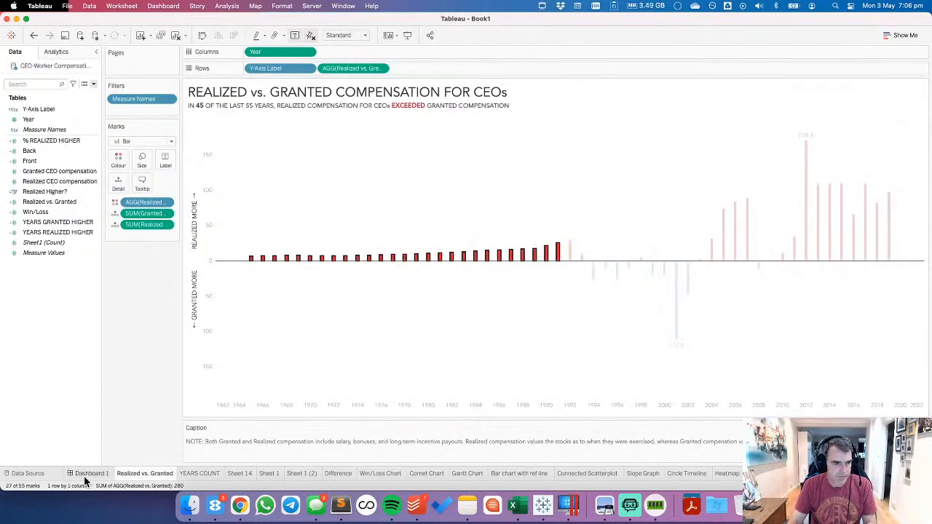
Step: Return to Dashboard 1 and hide the Realized vs. Granted chart's title in the phone layout
{"action": "left_click", "coordinate": [86, 474]}
{"action": "right_click", "coordinate": [201, 86]}
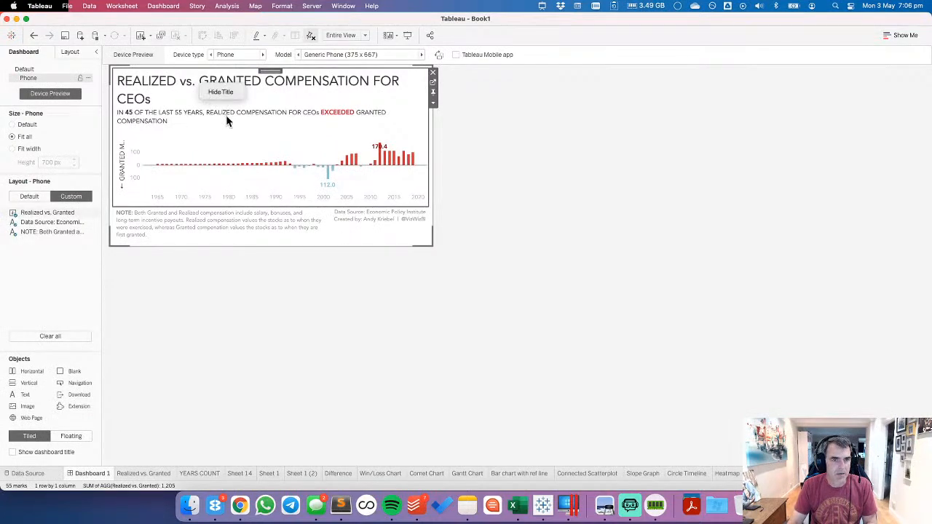
{"action": "left_click", "coordinate": [222, 95]}
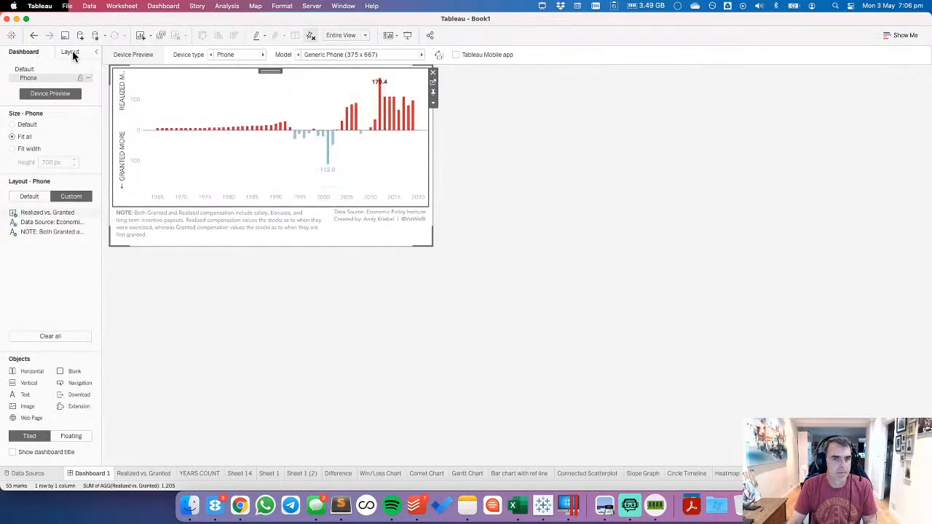
{"action": "left_click", "coordinate": [70, 53]}
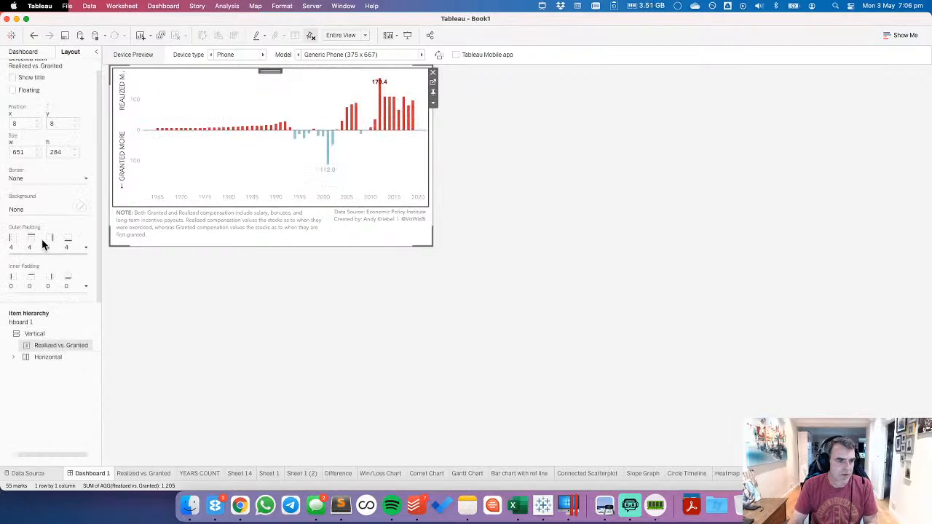
{"action": "left_click", "coordinate": [23, 52]}
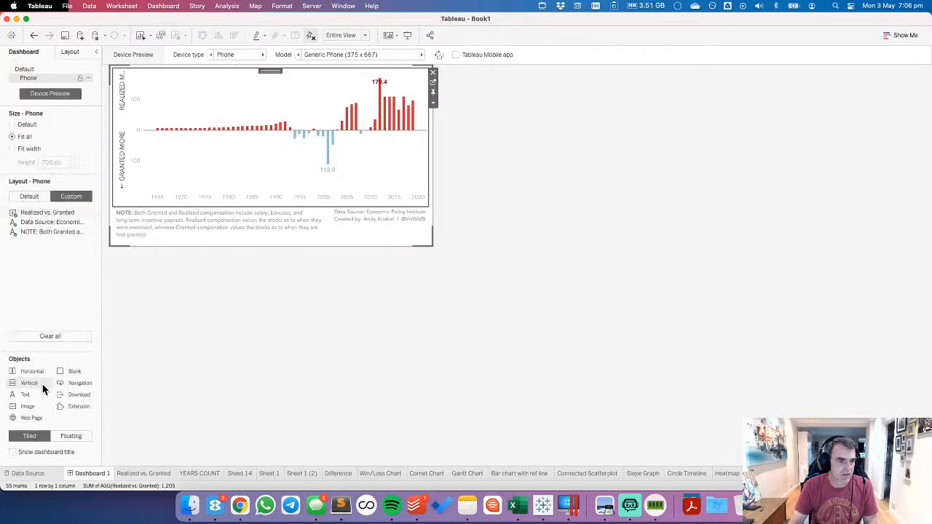
Step: Add a text object with the copied title above the chart in the phone layout and set its title line to size 14
{"action": "left_click_drag", "start_coordinate": [22, 395], "coordinate": [233, 93]}
{"action": "key", "text": "super+v"}
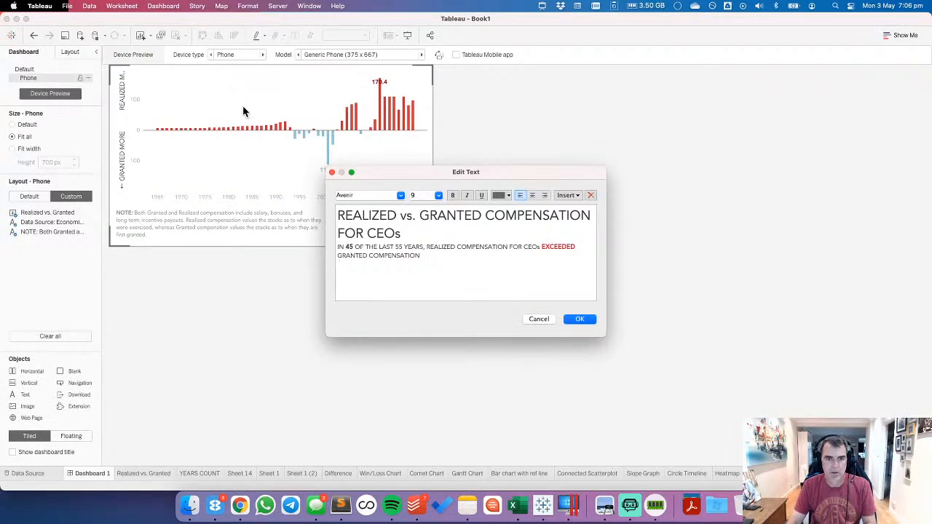
{"action": "left_click_drag", "start_coordinate": [421, 236], "coordinate": [308, 220]}
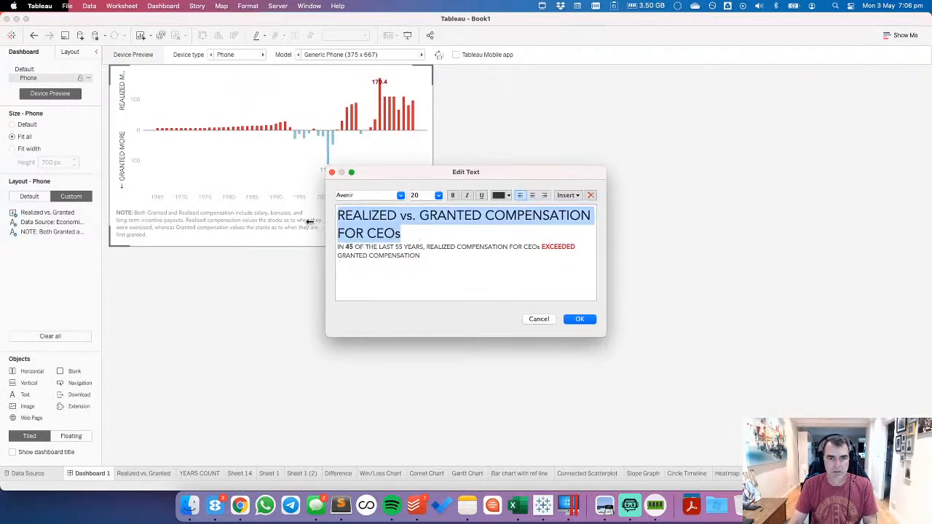
{"action": "left_click", "coordinate": [439, 196]}
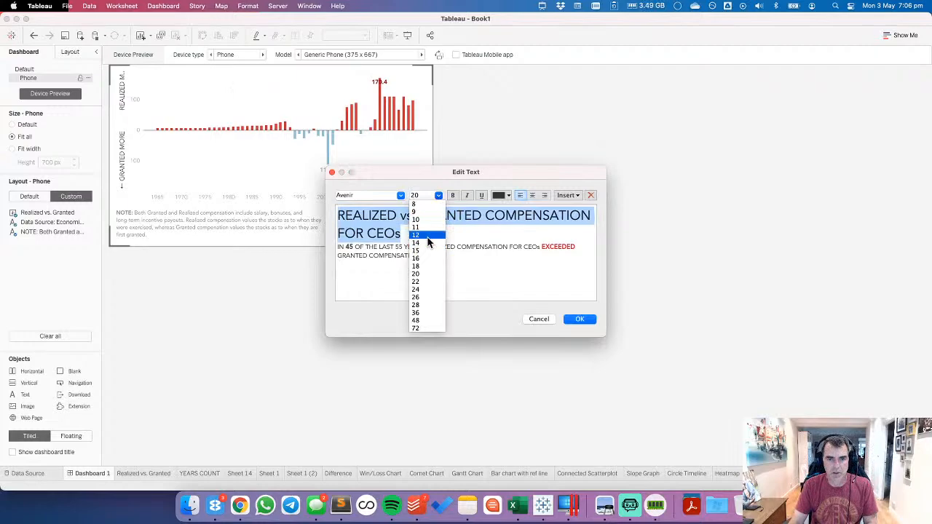
{"action": "left_click", "coordinate": [427, 243]}
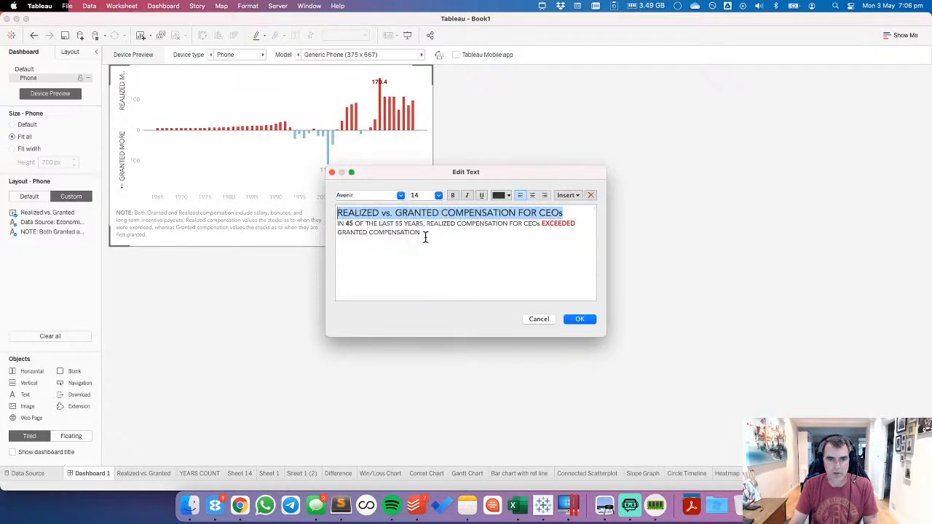
Step: Set the subtitle line of the new title text to size 8 and apply the text
{"action": "left_click_drag", "start_coordinate": [426, 234], "coordinate": [321, 225]}
{"action": "left_click", "coordinate": [439, 195]}
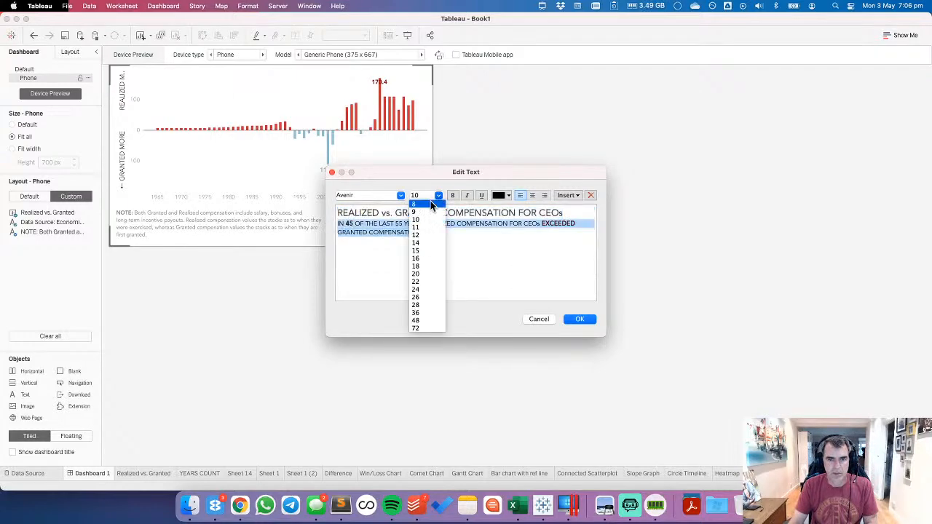
{"action": "left_click", "coordinate": [431, 205]}
{"action": "left_click", "coordinate": [577, 319]}
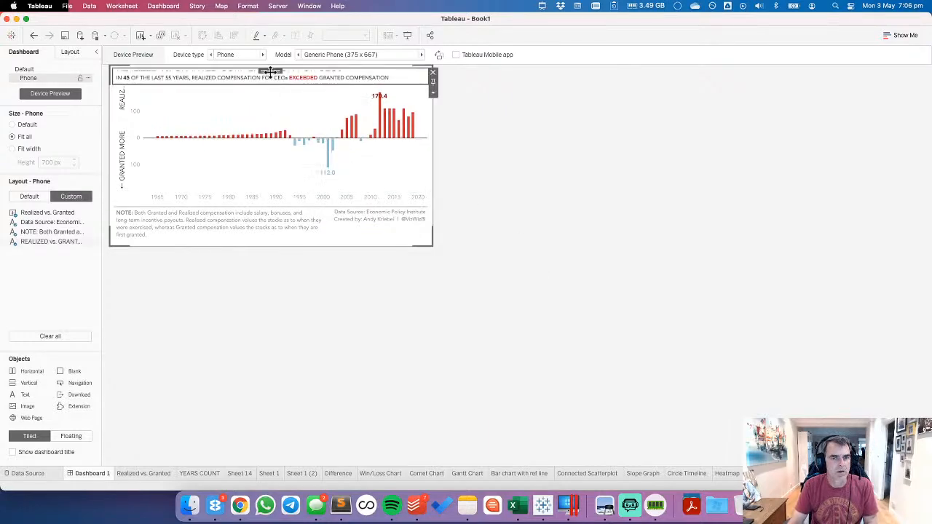
Step: Fix the chart's height in the phone layout and remove the empty last line from the title text
{"action": "left_click", "coordinate": [387, 112]}
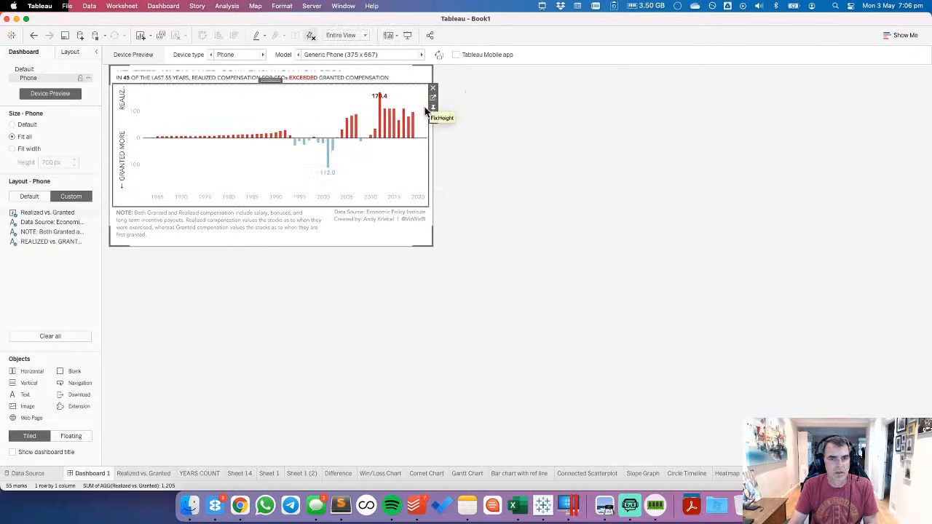
{"action": "left_click", "coordinate": [433, 108]}
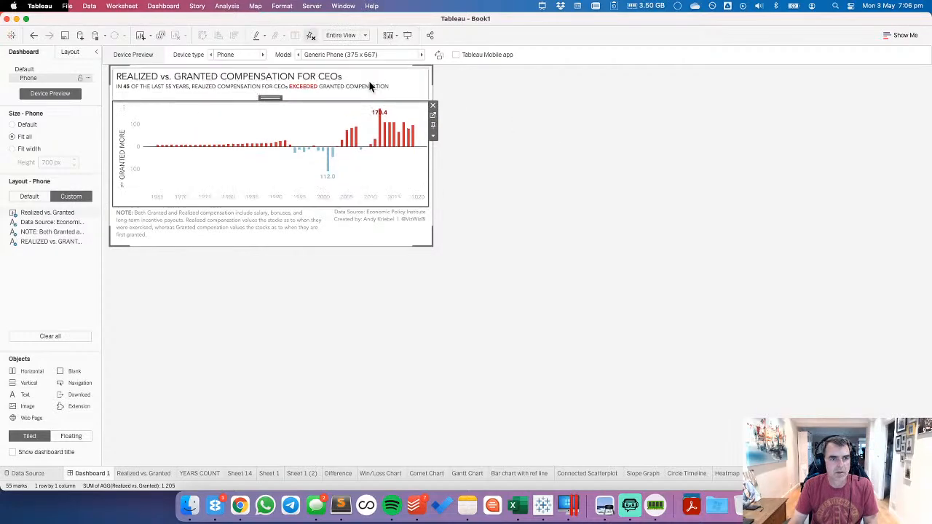
{"action": "double_click", "coordinate": [339, 91]}
{"action": "key", "text": "Down"}
{"action": "key", "text": "Down"}
{"action": "key", "text": "Down"}
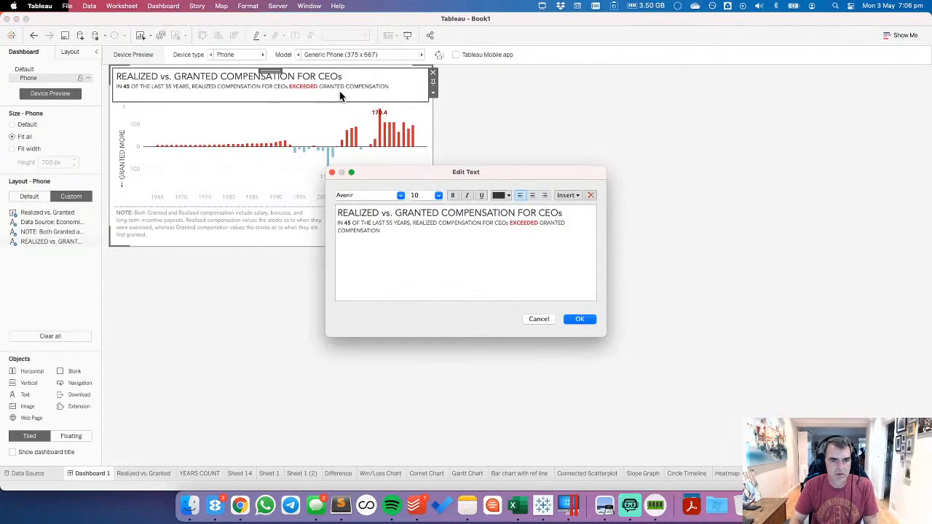
{"action": "key", "text": "BackSpace"}
{"action": "left_click", "coordinate": [591, 325]}
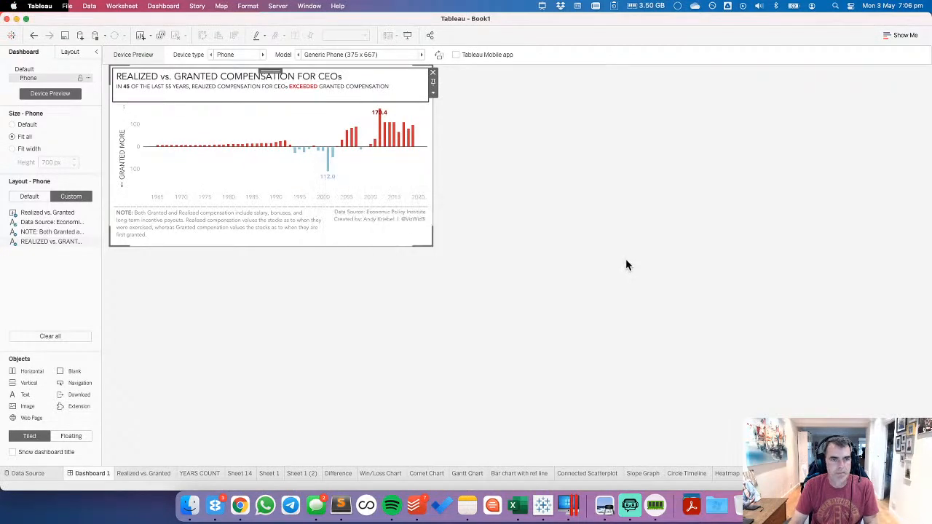
Step: Set the chart's Y-Axis Label header font (REALIZED MORE / GRANTED MORE) to 8 pt and close the formatting
{"action": "left_click", "coordinate": [283, 119]}
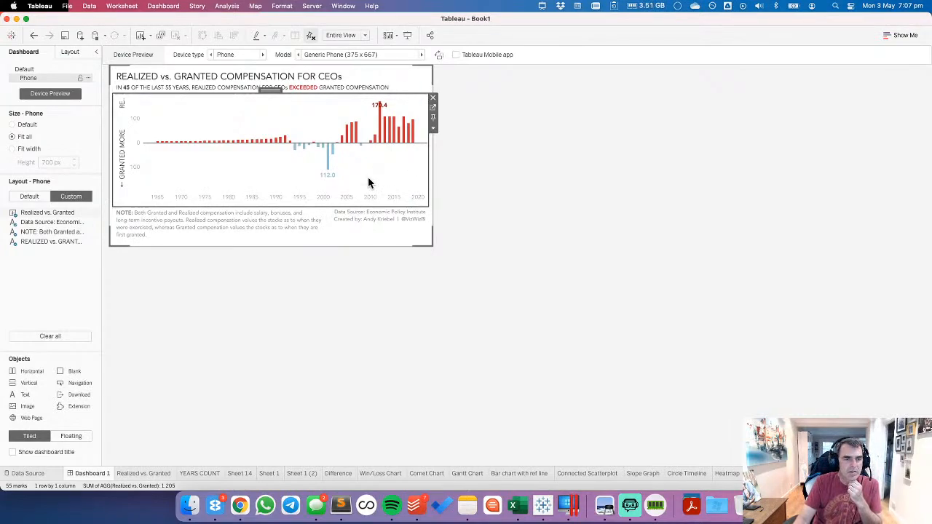
{"action": "right_click", "coordinate": [123, 156]}
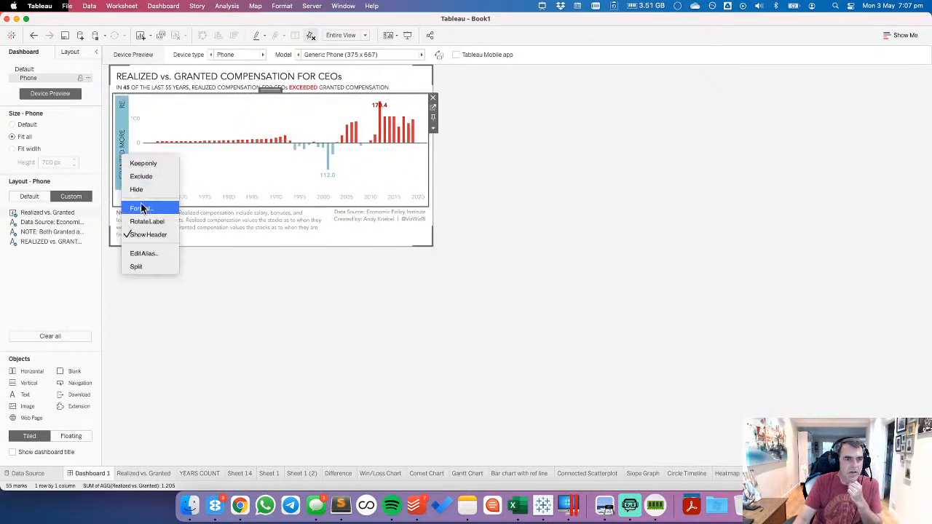
{"action": "left_click", "coordinate": [143, 209]}
{"action": "left_click", "coordinate": [69, 114]}
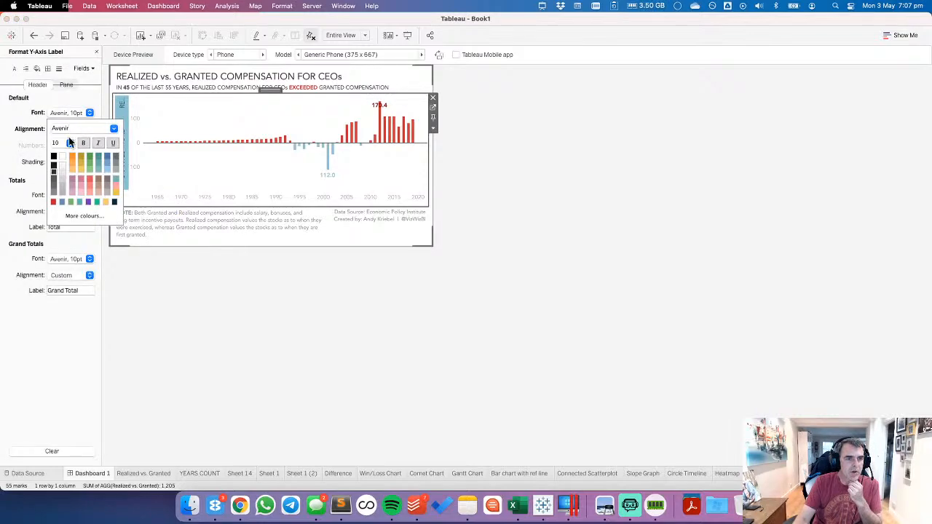
{"action": "left_click", "coordinate": [70, 143]}
{"action": "left_click", "coordinate": [59, 151]}
{"action": "left_click", "coordinate": [180, 123]}
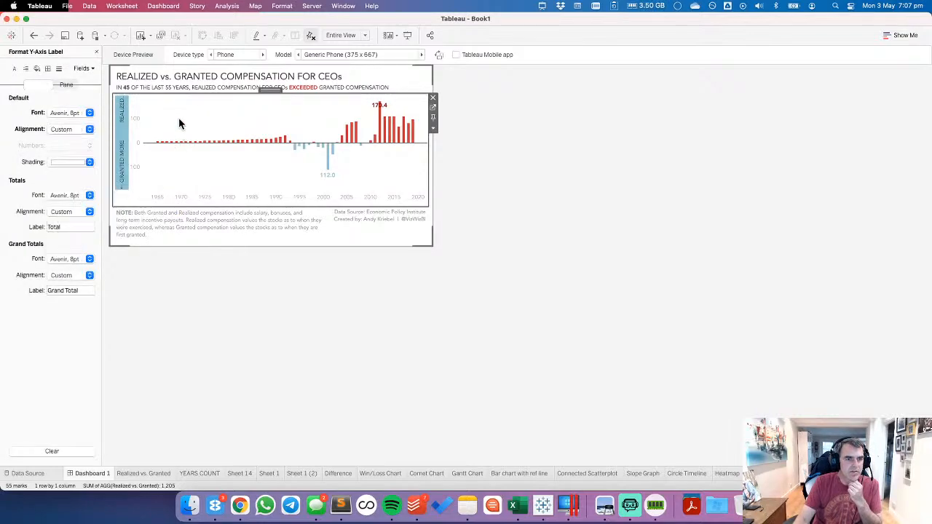
{"action": "left_click", "coordinate": [220, 354]}
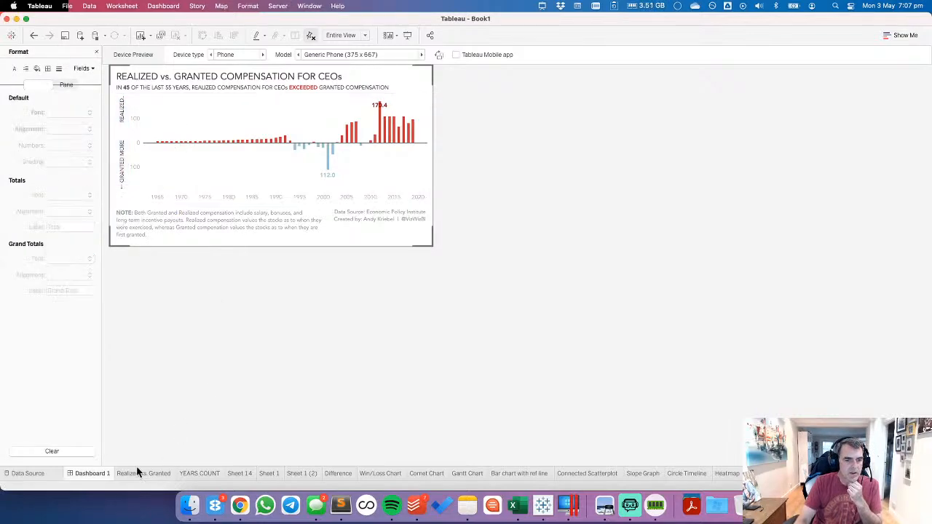
{"action": "left_click", "coordinate": [96, 52]}
Step: Check the Y-Axis Label's font size in the Default layout and return to the Phone layout
{"action": "left_click", "coordinate": [29, 69]}
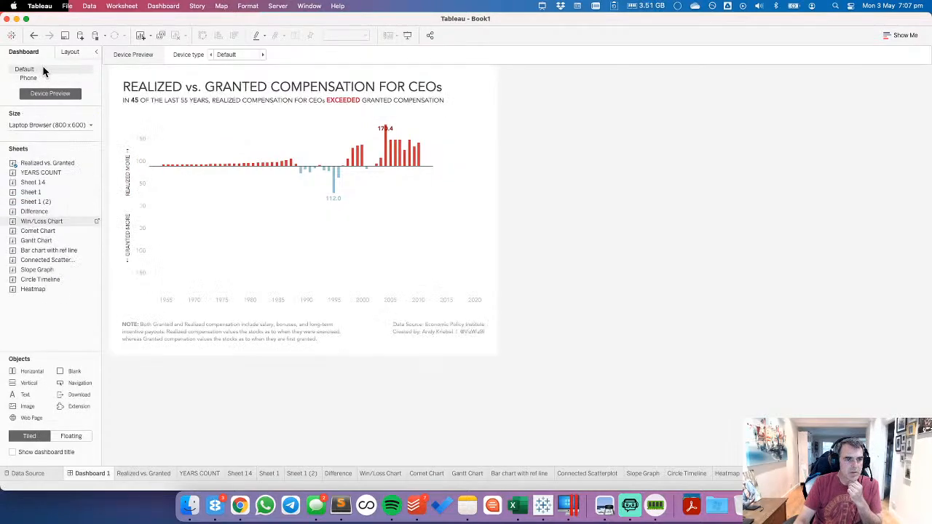
{"action": "right_click", "coordinate": [129, 178]}
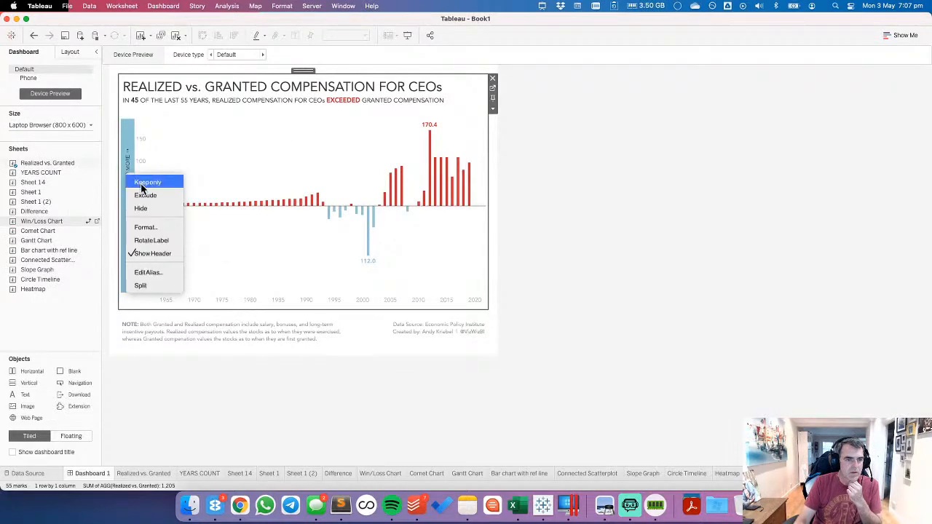
{"action": "left_click", "coordinate": [145, 227]}
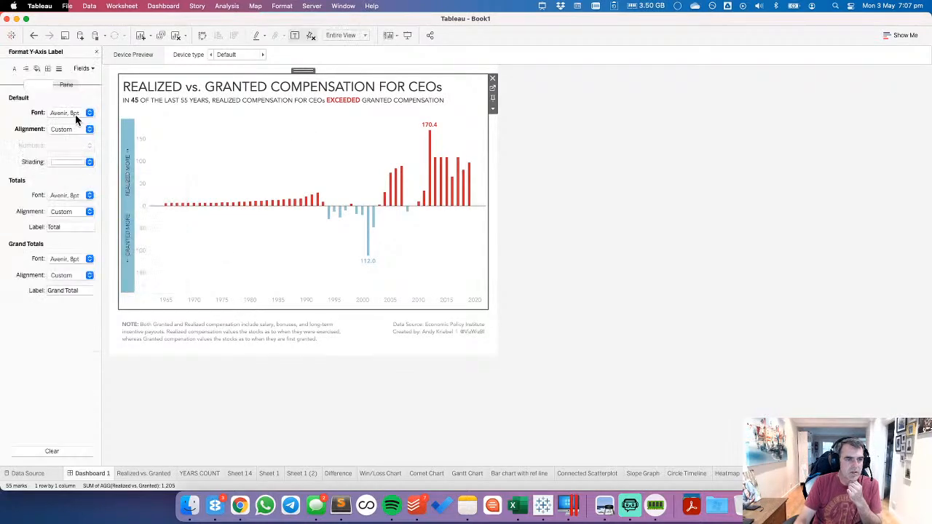
{"action": "left_click", "coordinate": [208, 129]}
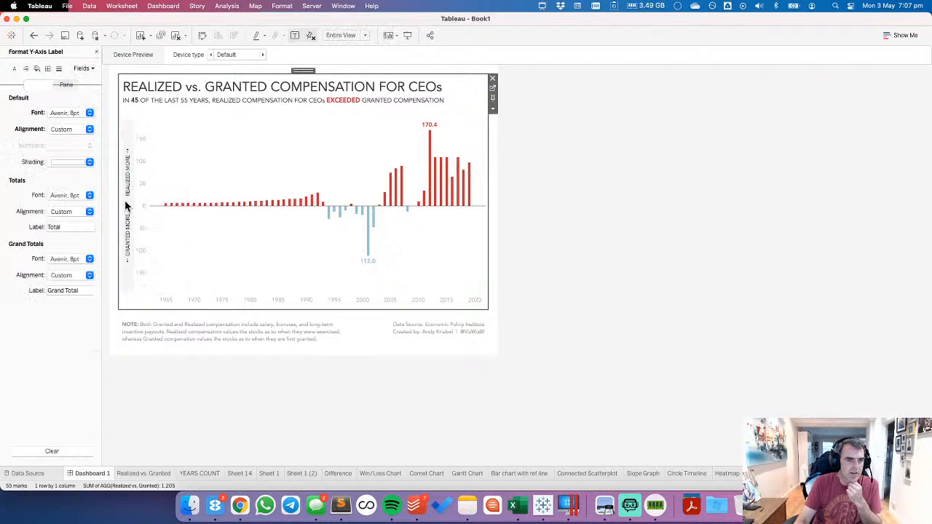
{"action": "left_click", "coordinate": [97, 52]}
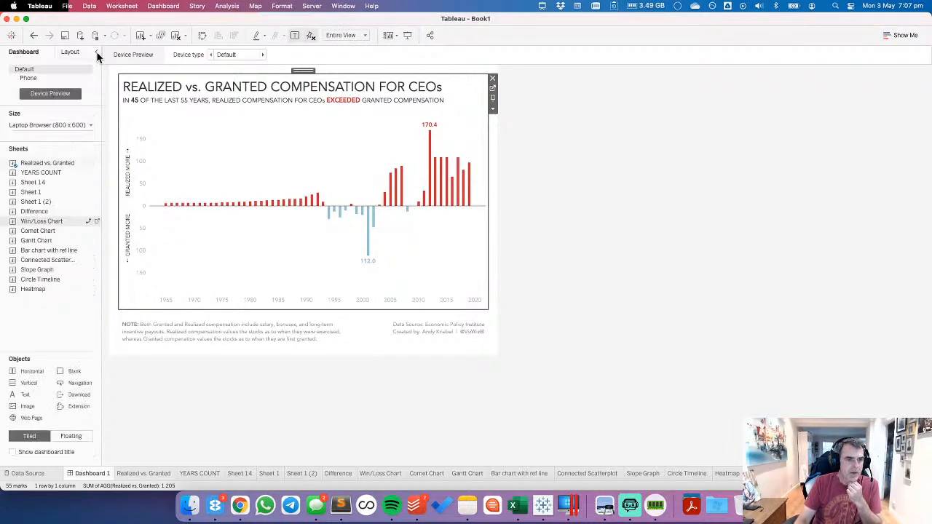
{"action": "left_click", "coordinate": [40, 78]}
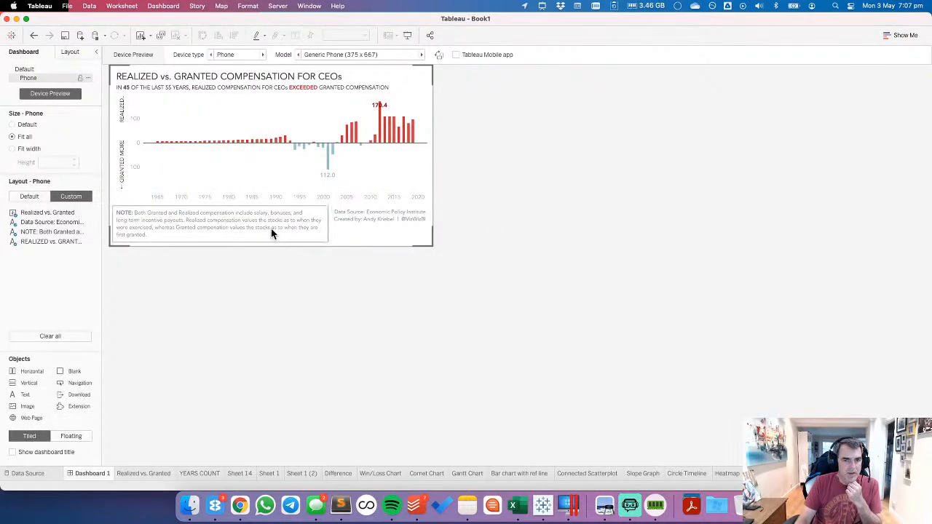
Step: Remove the footer container holding the NOTE and Data Source texts from the phone layout
{"action": "left_click", "coordinate": [271, 233]}
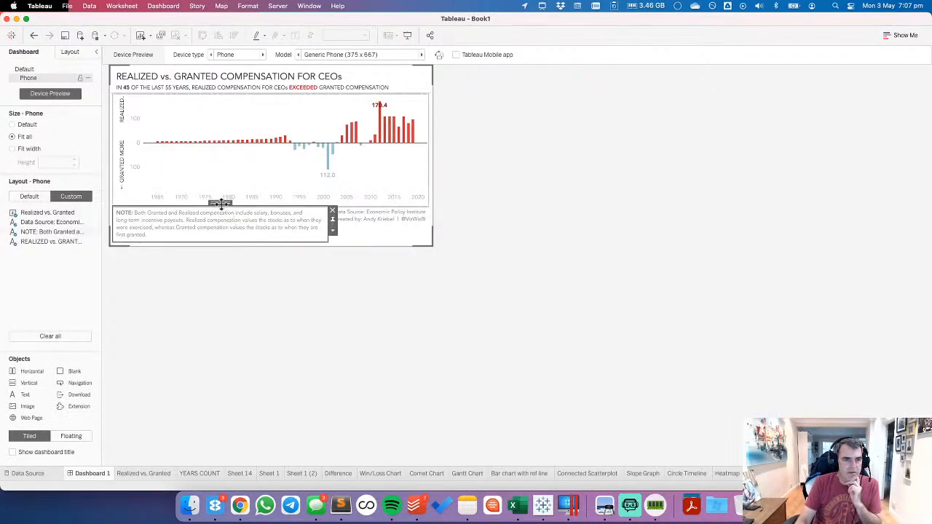
{"action": "double_click", "coordinate": [221, 204]}
{"action": "left_click", "coordinate": [433, 213]}
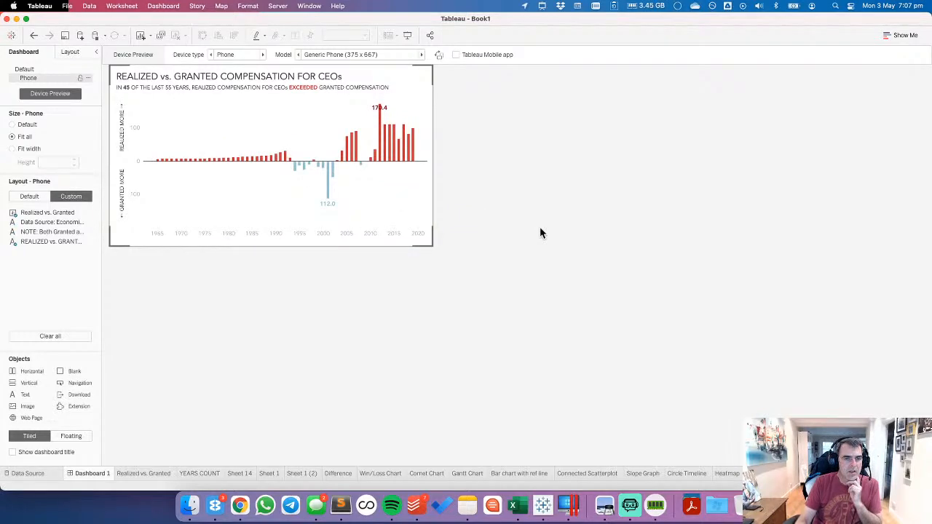
{"action": "left_click", "coordinate": [34, 36]}
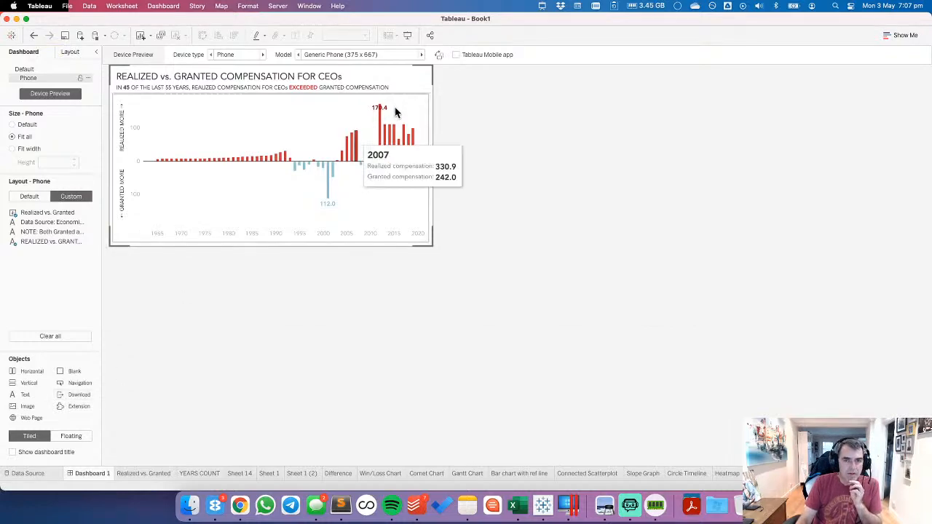
Step: Select the vertical container holding the title and chart and view its available options without applying any
{"action": "left_click", "coordinate": [400, 80]}
{"action": "double_click", "coordinate": [270, 71]}
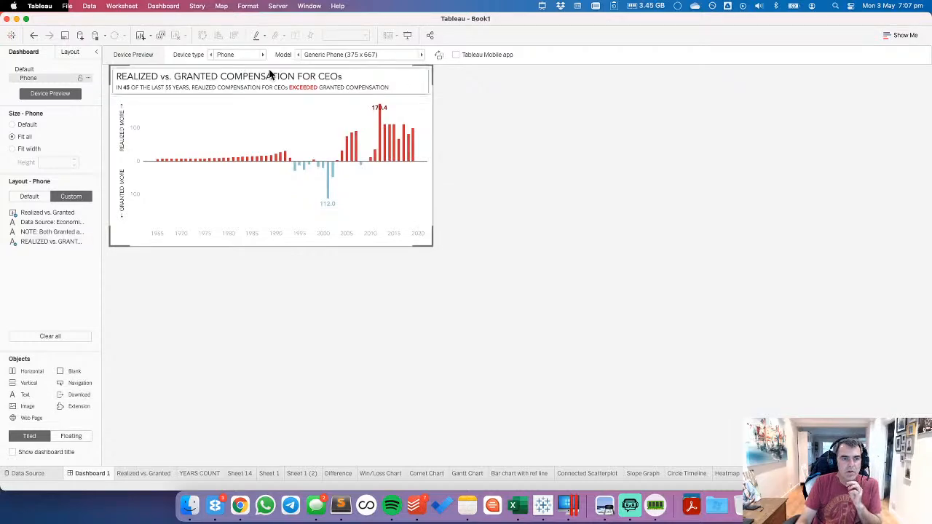
{"action": "left_click", "coordinate": [70, 53]}
{"action": "left_click", "coordinate": [29, 333]}
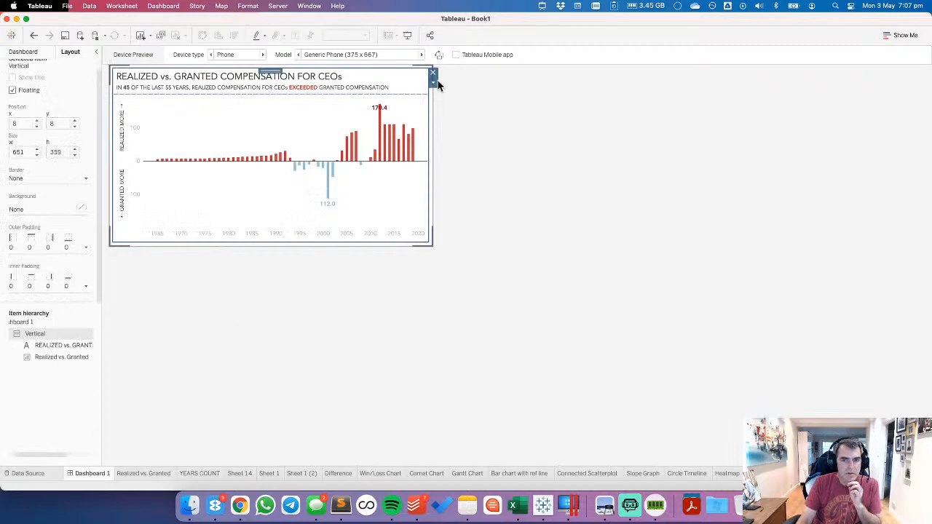
{"action": "left_click", "coordinate": [434, 85]}
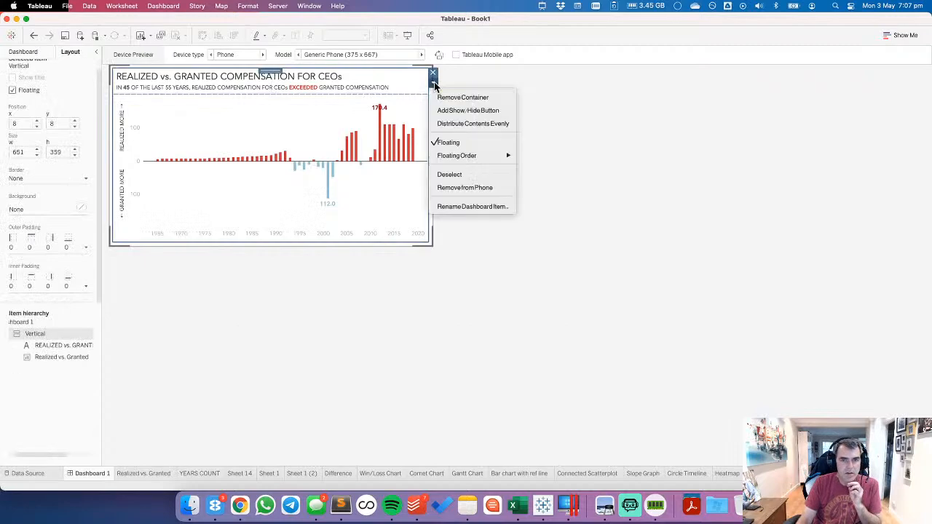
{"action": "left_click", "coordinate": [276, 118]}
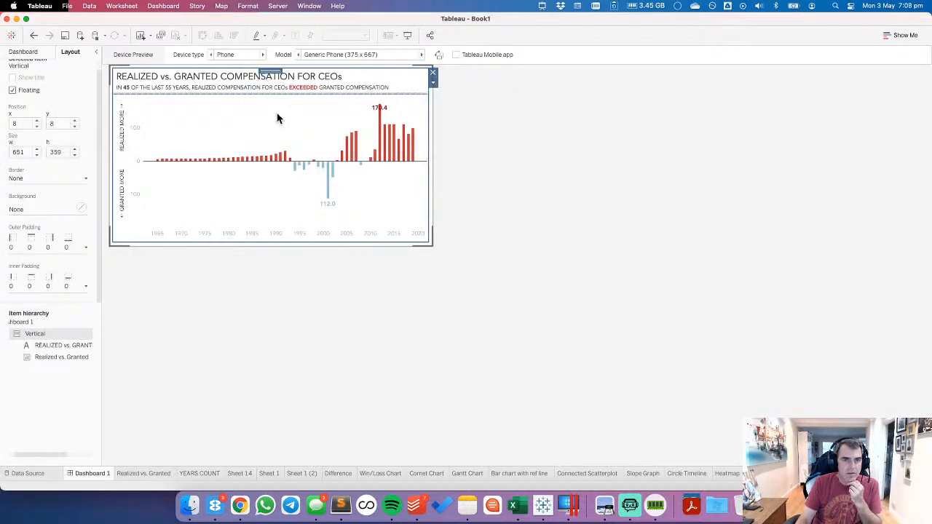
Step: Place a floating vertical container over the upper middle of the chart and add a text object reading NOTES inside it
{"action": "left_click", "coordinate": [23, 52]}
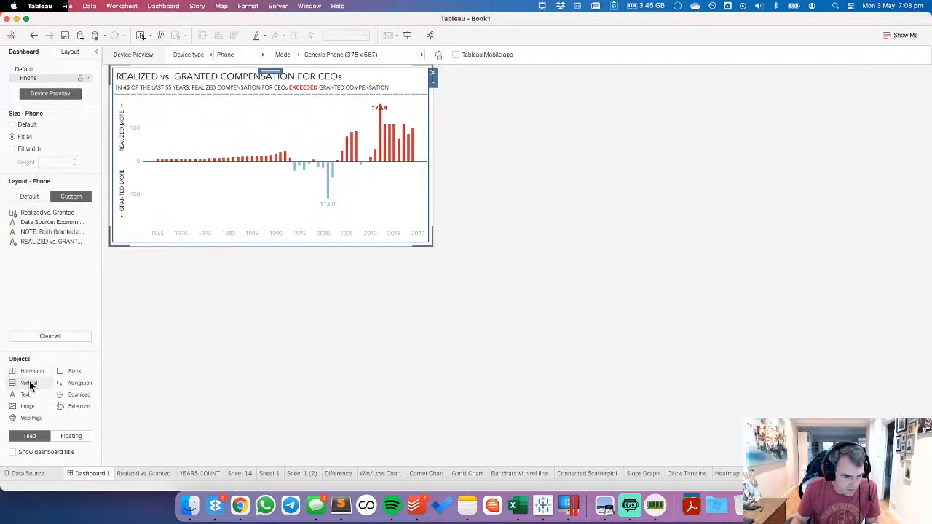
{"action": "left_click_drag", "start_coordinate": [30, 386], "coordinate": [244, 124]}
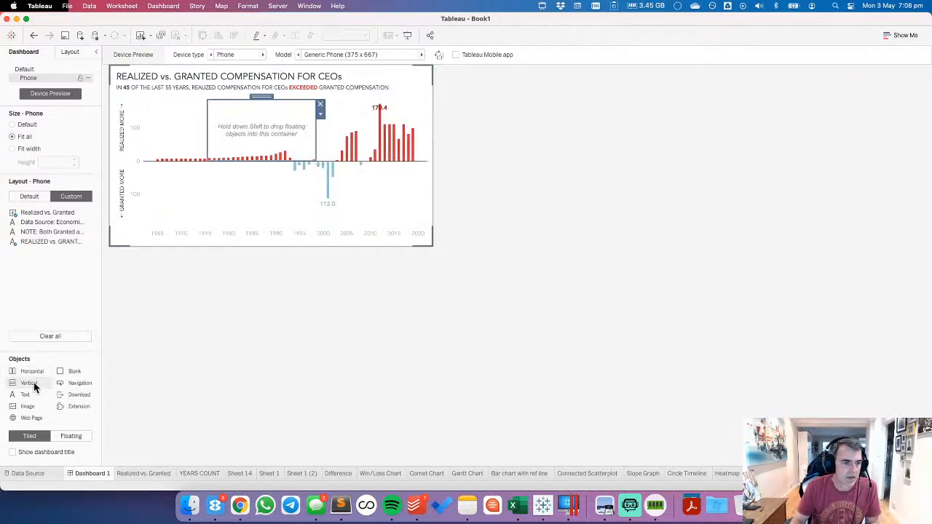
{"action": "left_click_drag", "start_coordinate": [31, 399], "coordinate": [259, 124]}
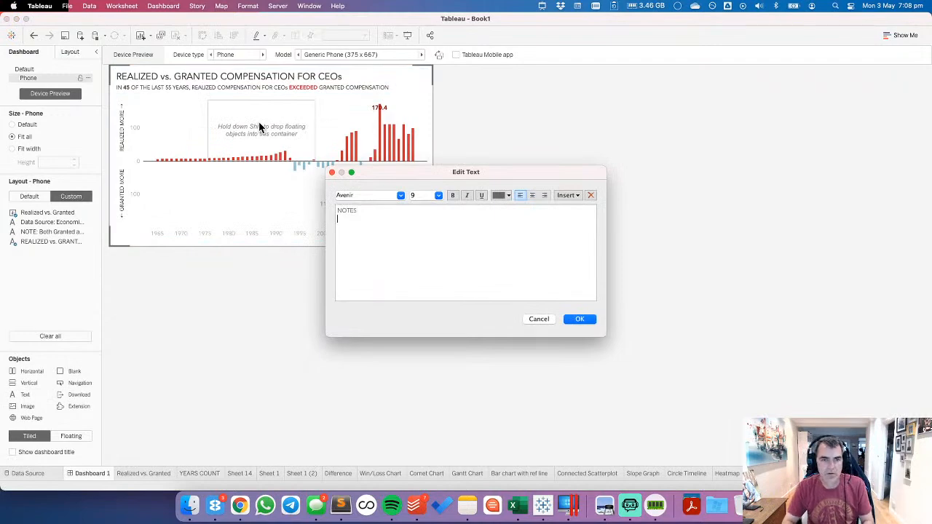
{"action": "left_click", "coordinate": [539, 319]}
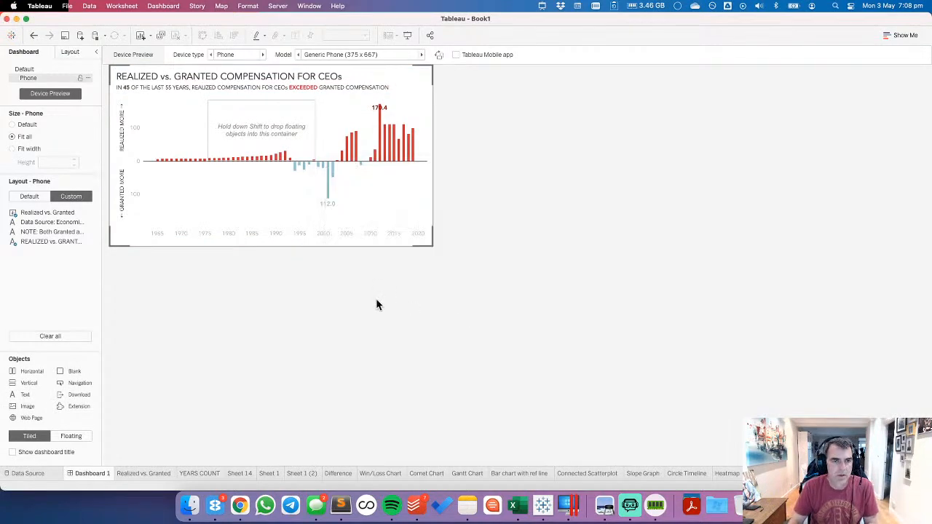
Step: Copy the full NOTE text from the Default layout's footer and return to the Phone layout
{"action": "left_click", "coordinate": [151, 472]}
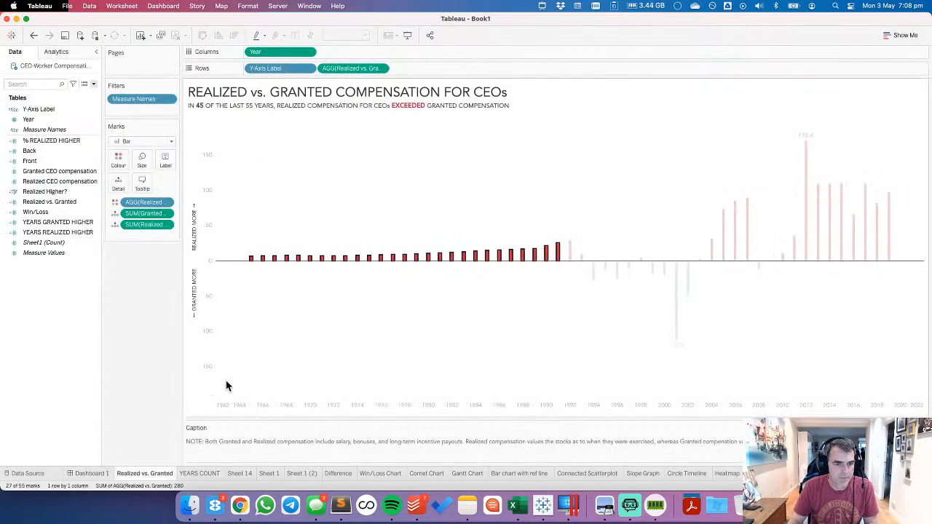
{"action": "left_click", "coordinate": [88, 474]}
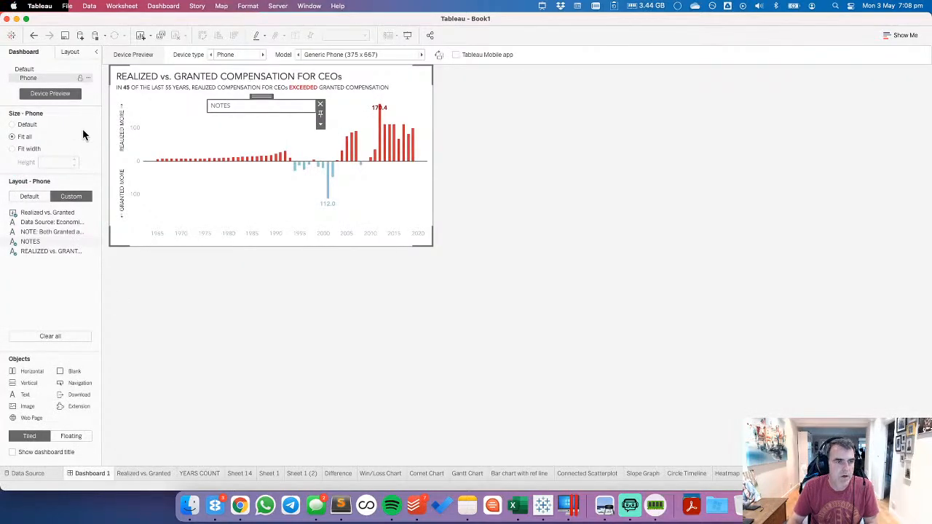
{"action": "left_click", "coordinate": [43, 70]}
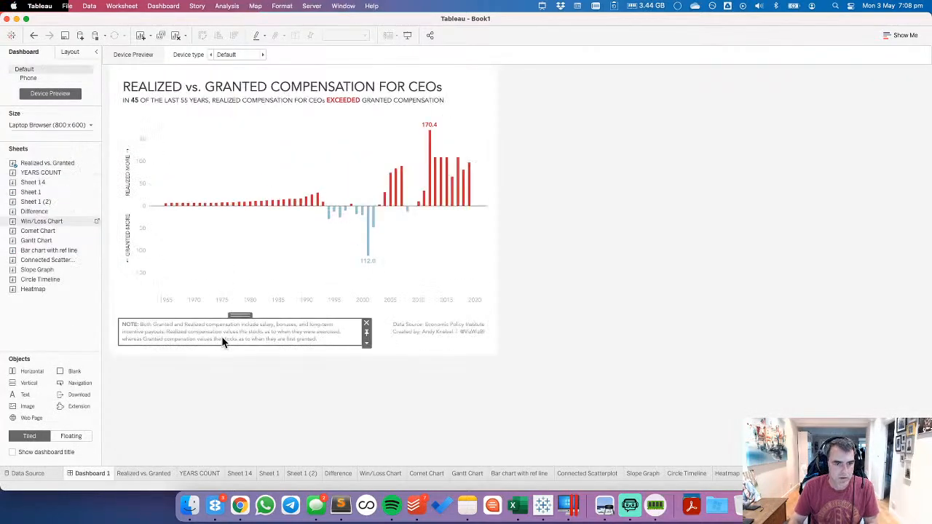
{"action": "double_click", "coordinate": [223, 342]}
{"action": "key", "text": "super+a"}
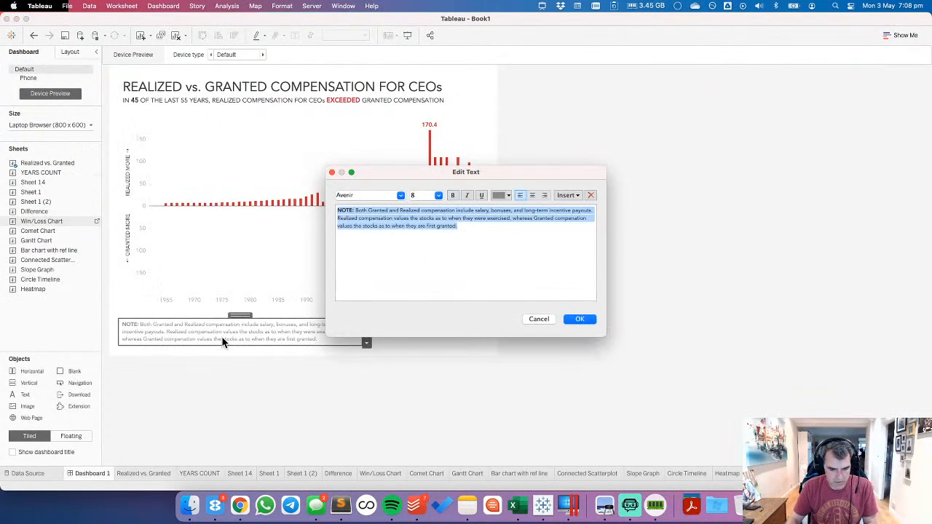
{"action": "left_click", "coordinate": [537, 321]}
{"action": "left_click", "coordinate": [31, 78]}
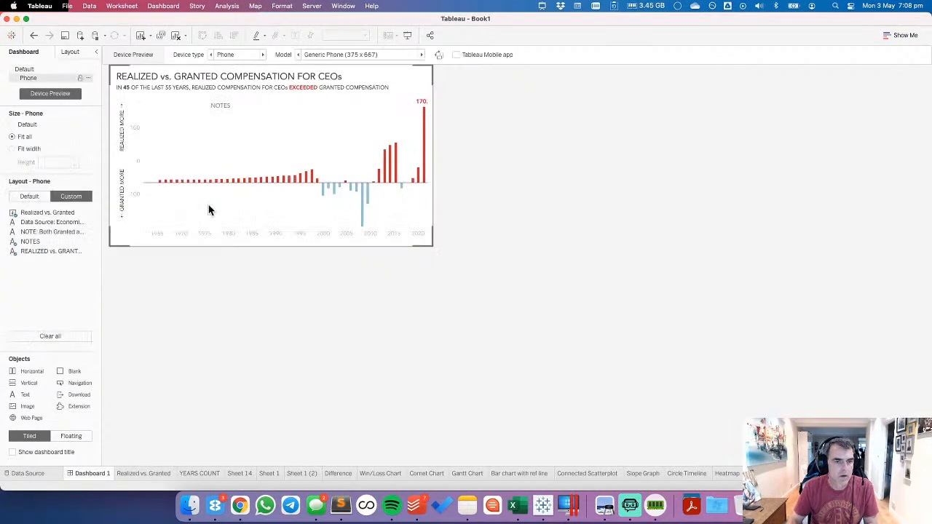
Step: Replace the NOTES placeholder with the copied NOTE text, adding "Data Source: Economic Policy Institute" and a "Created by" credit line below it
{"action": "left_click", "coordinate": [224, 106]}
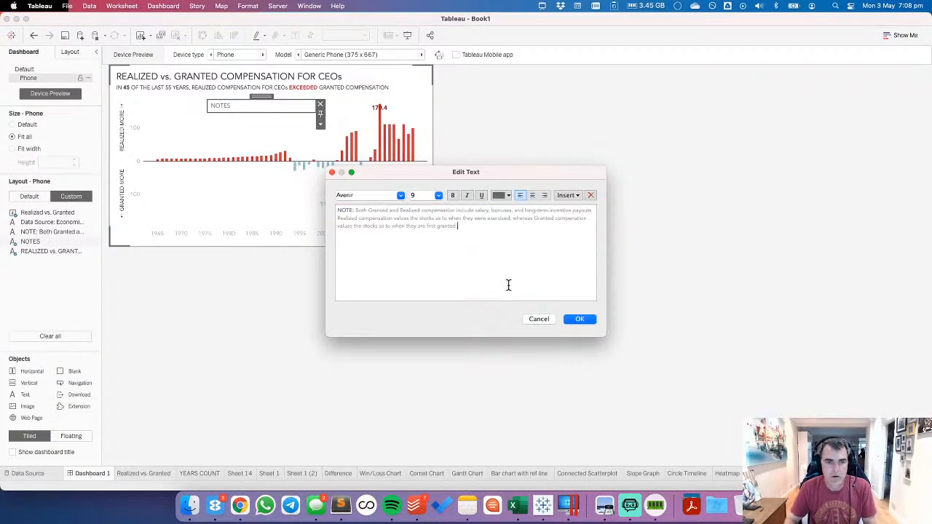
{"action": "key", "text": "Return"}
{"action": "key", "text": "Return"}
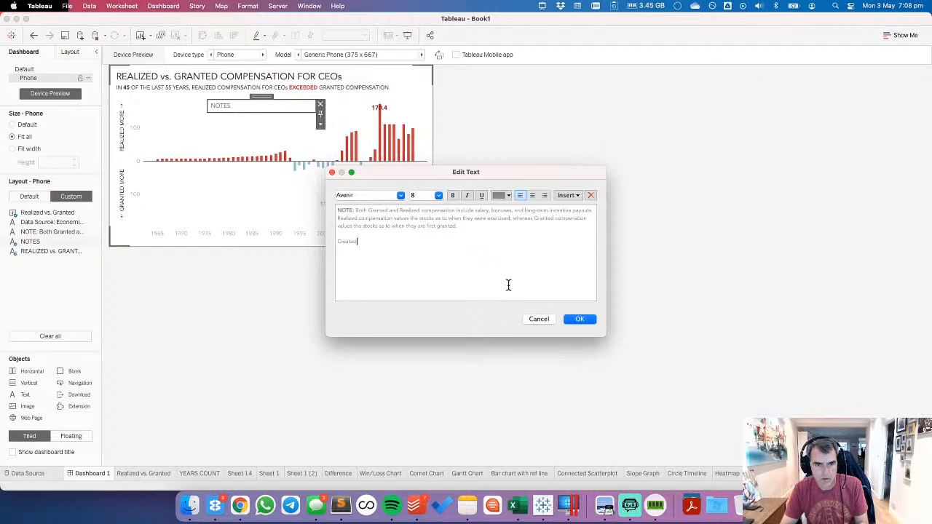
{"action": "type", "text": "Created"}
{"action": "key", "text": "super+shift+Left"}
{"action": "type", "text": "Da"}
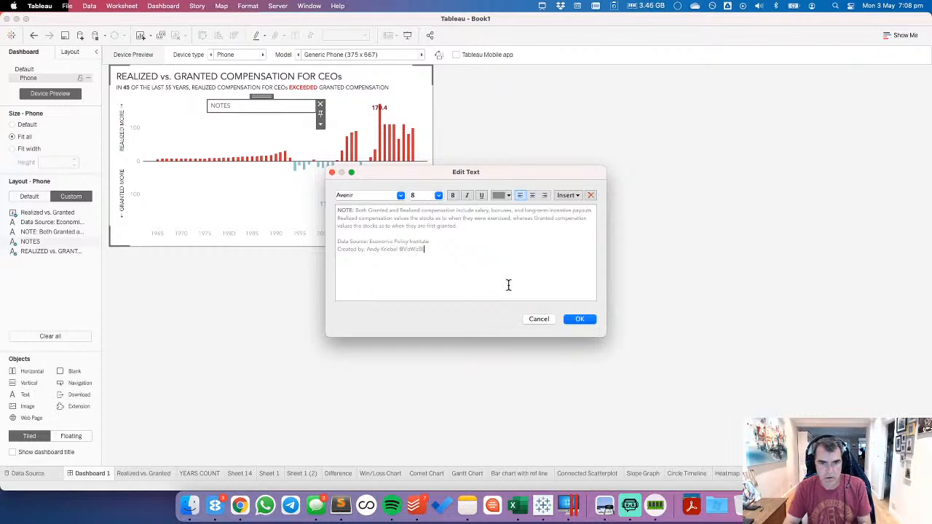
{"action": "left_click", "coordinate": [536, 318]}
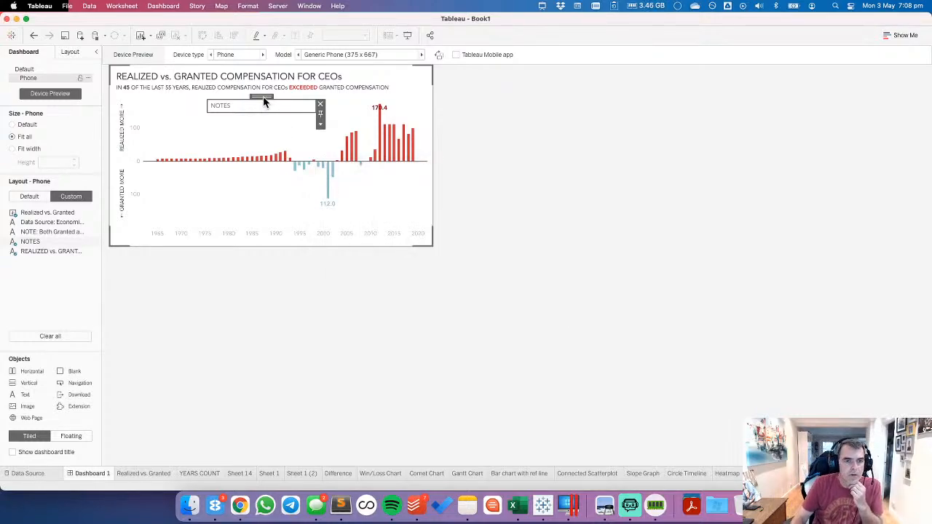
Step: Add a show/hide button for the floating notes container and place it at the far end of the title row
{"action": "left_click", "coordinate": [320, 115]}
{"action": "left_click", "coordinate": [330, 142]}
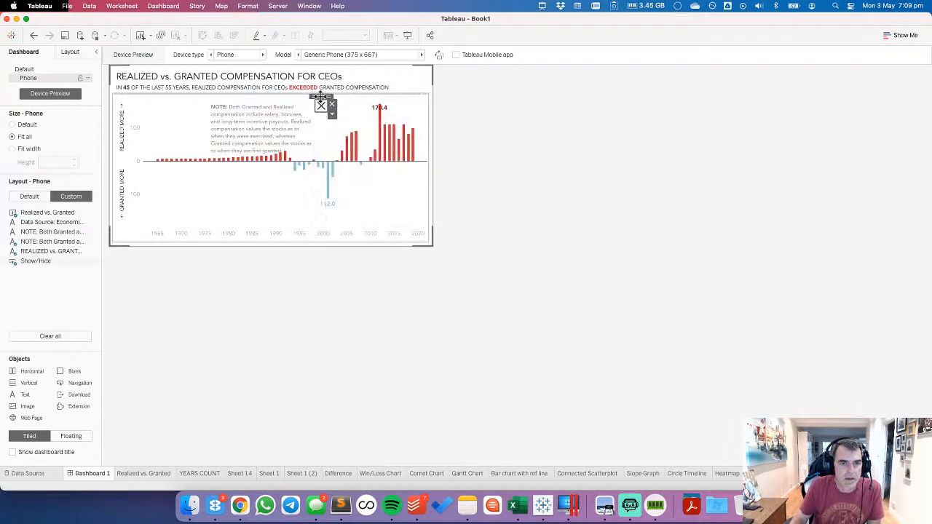
{"action": "left_click_drag", "start_coordinate": [321, 97], "coordinate": [419, 75]}
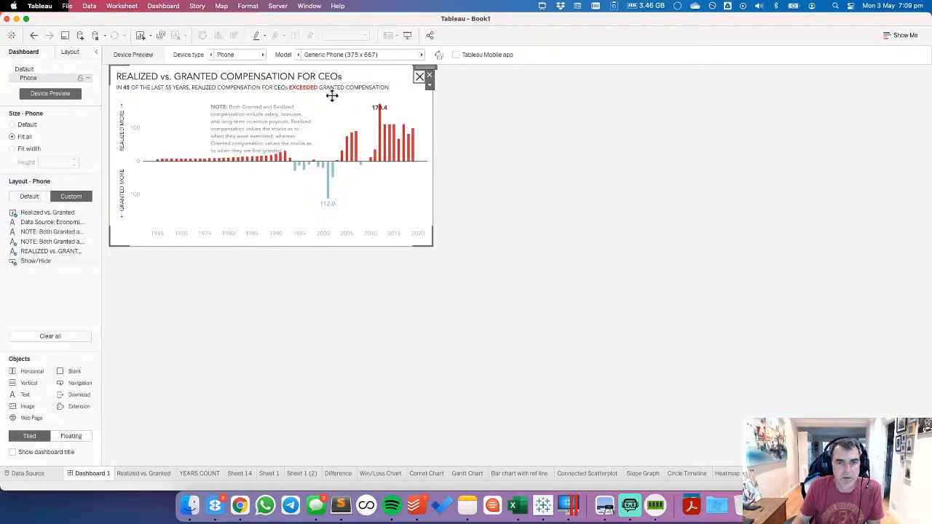
Step: Move the floating note text box beside the show/hide button at x 395, y 15, sized 230 by 169
{"action": "left_click", "coordinate": [293, 113]}
{"action": "left_click_drag", "start_coordinate": [260, 95], "coordinate": [276, 123]}
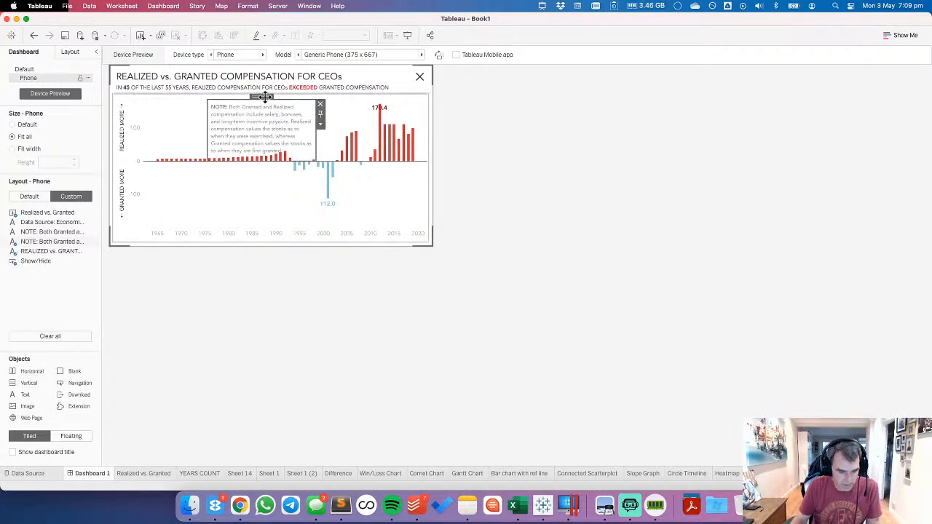
{"action": "left_click_drag", "start_coordinate": [263, 97], "coordinate": [363, 67]}
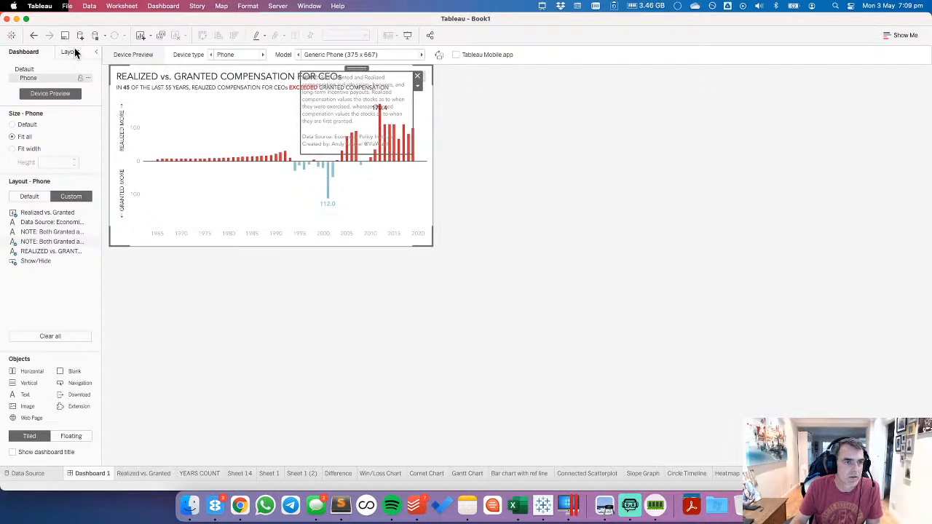
Step: Give the note text box a white background at 100% opacity and a solid border
{"action": "left_click", "coordinate": [73, 52]}
{"action": "left_click", "coordinate": [27, 210]}
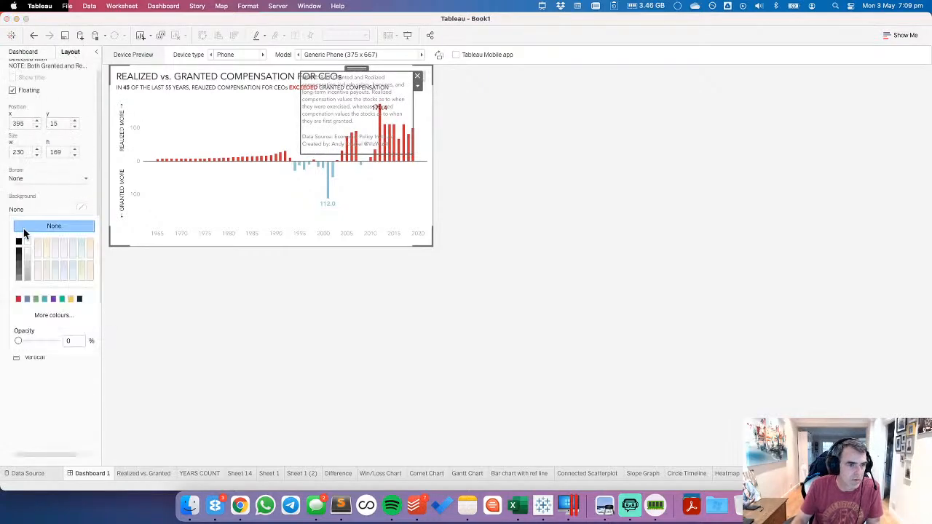
{"action": "left_click", "coordinate": [28, 244]}
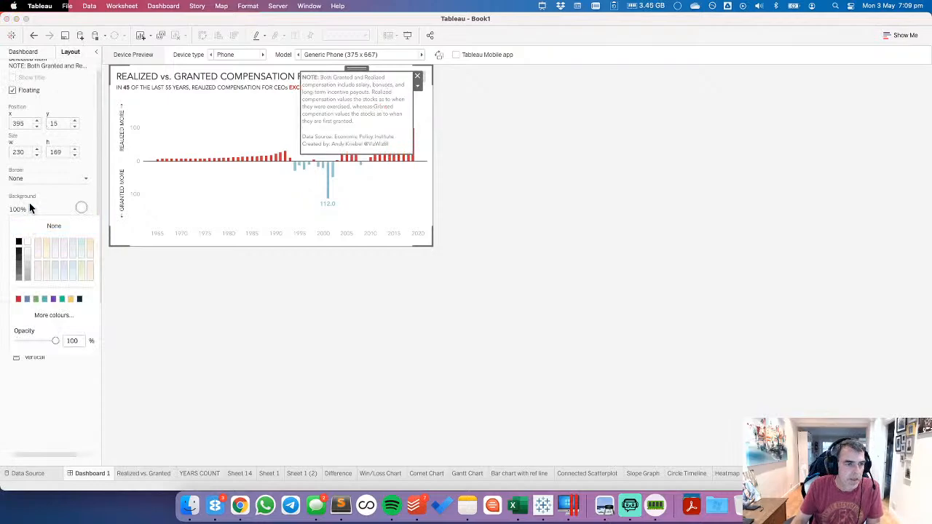
{"action": "left_click", "coordinate": [29, 179]}
{"action": "left_click", "coordinate": [26, 211]}
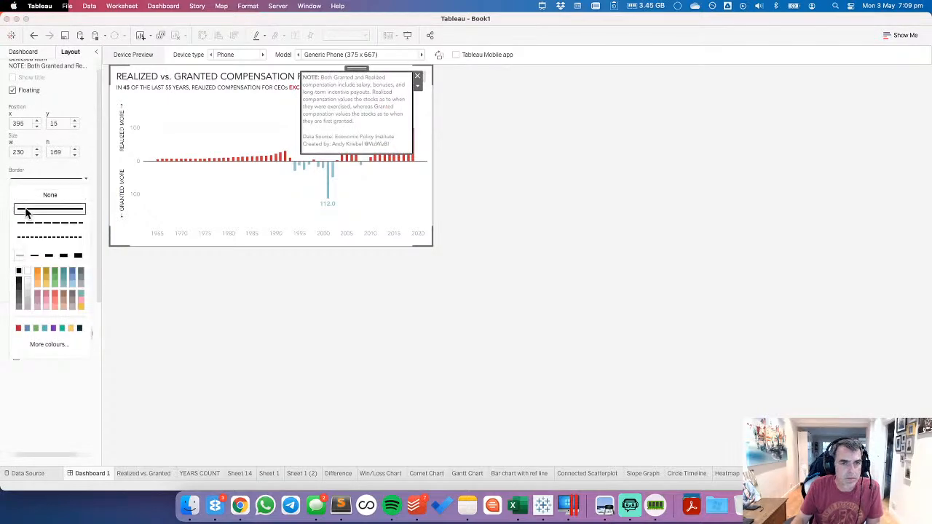
{"action": "left_click", "coordinate": [31, 177]}
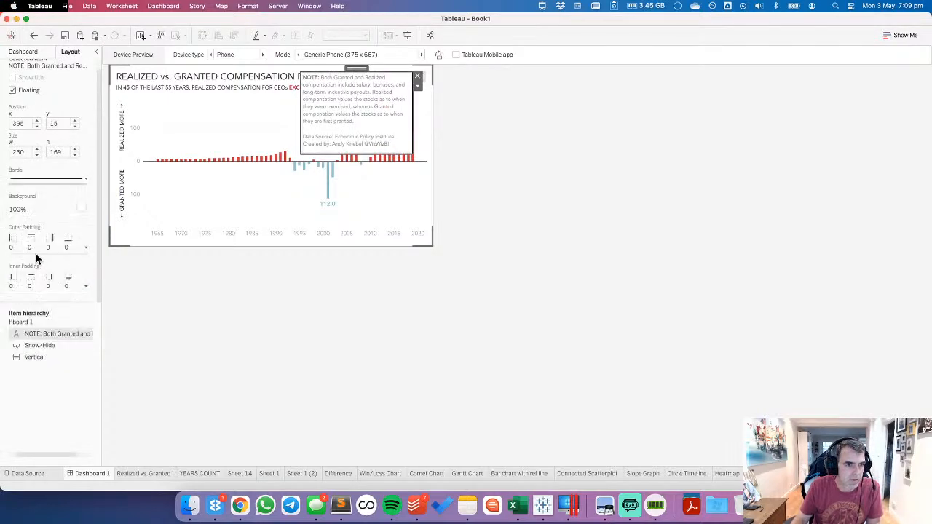
Step: Set the note text box's inner padding to 10 on all sides and extend its height to 193
{"action": "left_click", "coordinate": [36, 288]}
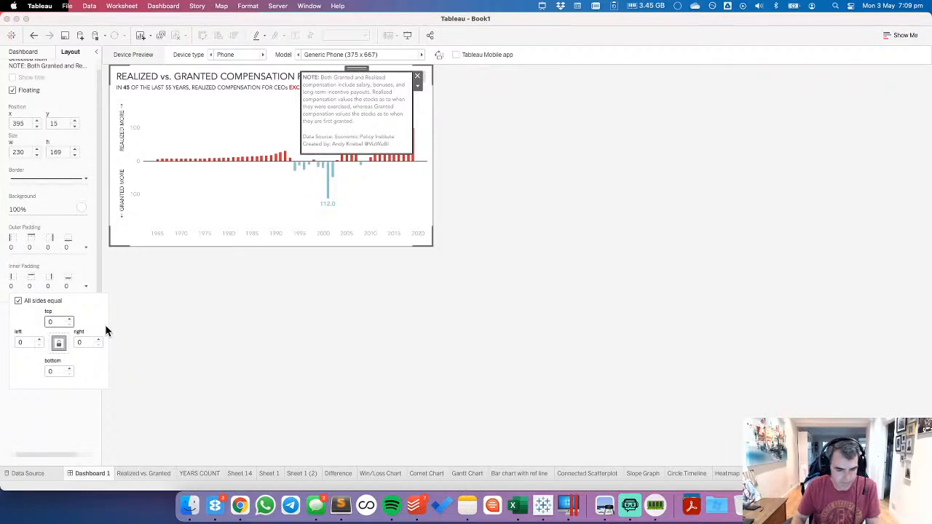
{"action": "type", "text": "4"}
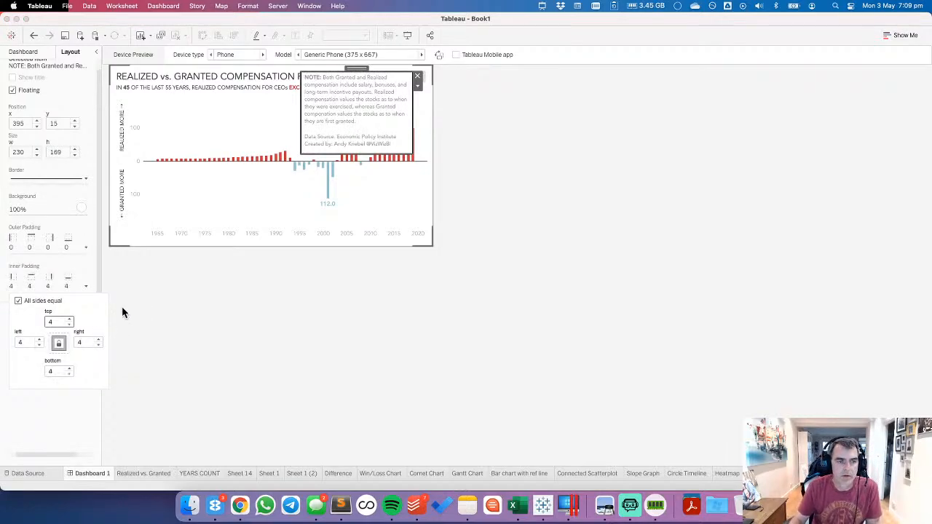
{"action": "type", "text": "10"}
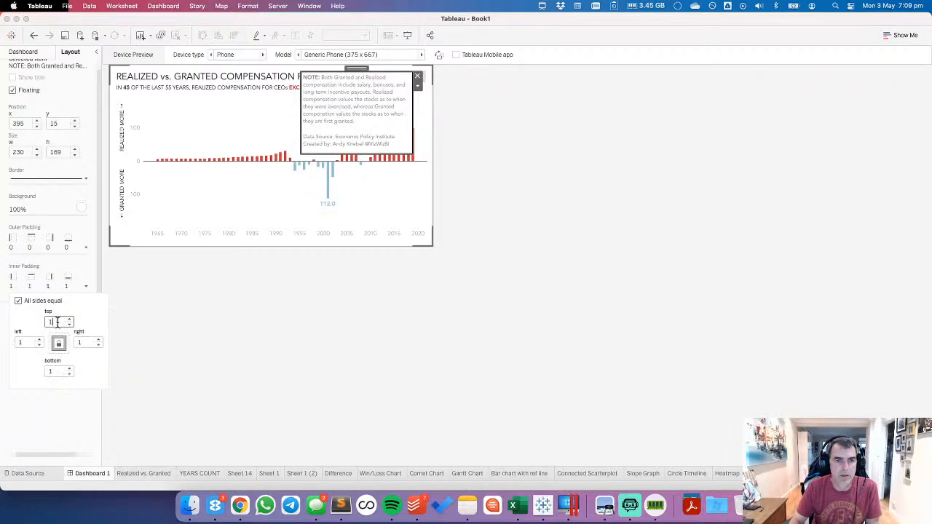
{"action": "left_click", "coordinate": [38, 274]}
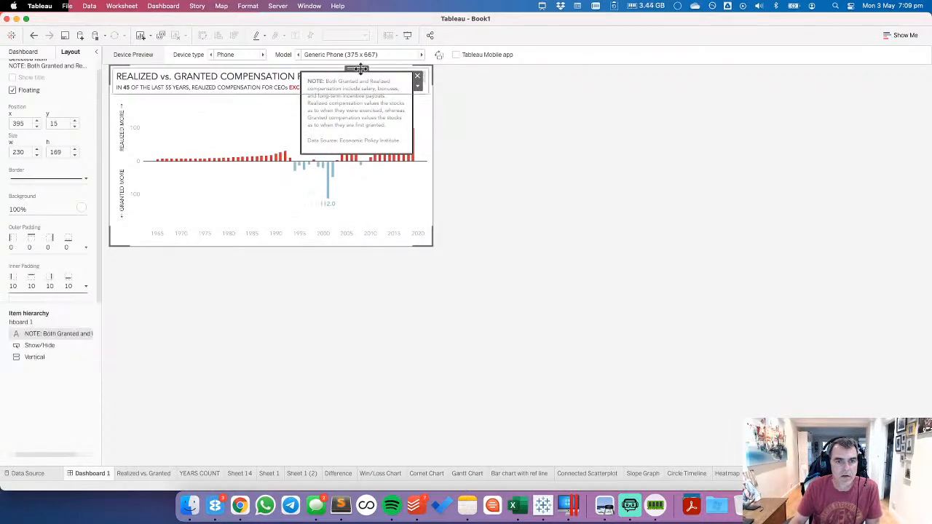
{"action": "mouse_move", "coordinate": [354, 152]}
{"action": "left_mouse_down"}
{"action": "mouse_move", "coordinate": [351, 173]}
{"action": "mouse_move", "coordinate": [352, 165]}
{"action": "left_mouse_up"}
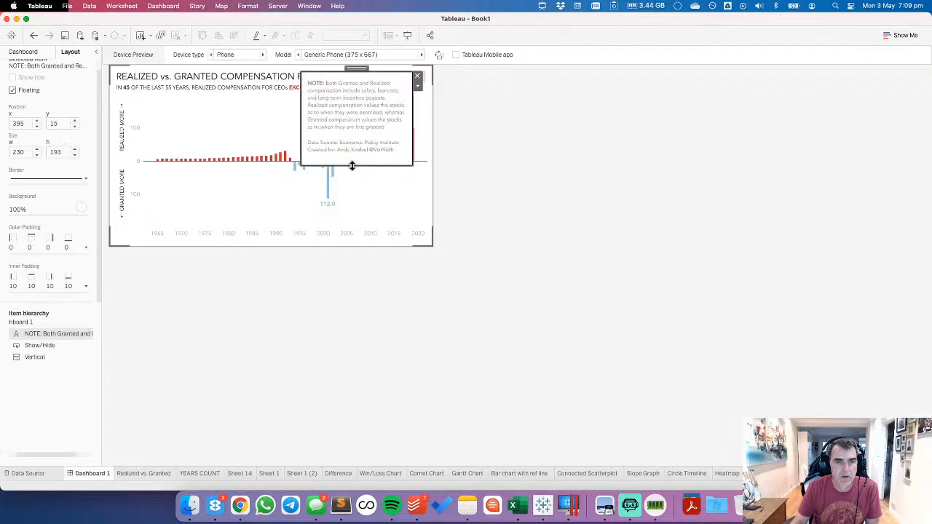
Step: Change the note text box's border to a light grey and deselect the box
{"action": "left_click", "coordinate": [34, 179]}
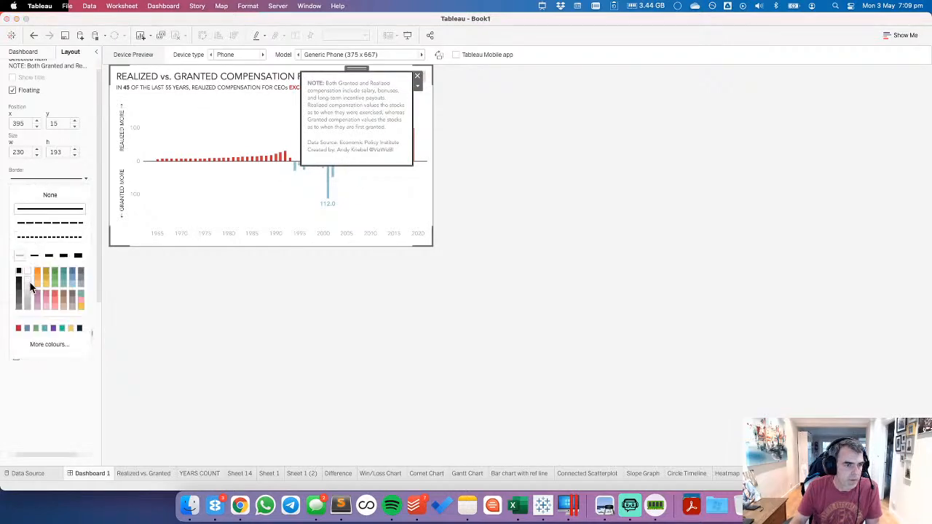
{"action": "left_click", "coordinate": [50, 222]}
{"action": "left_click", "coordinate": [604, 179]}
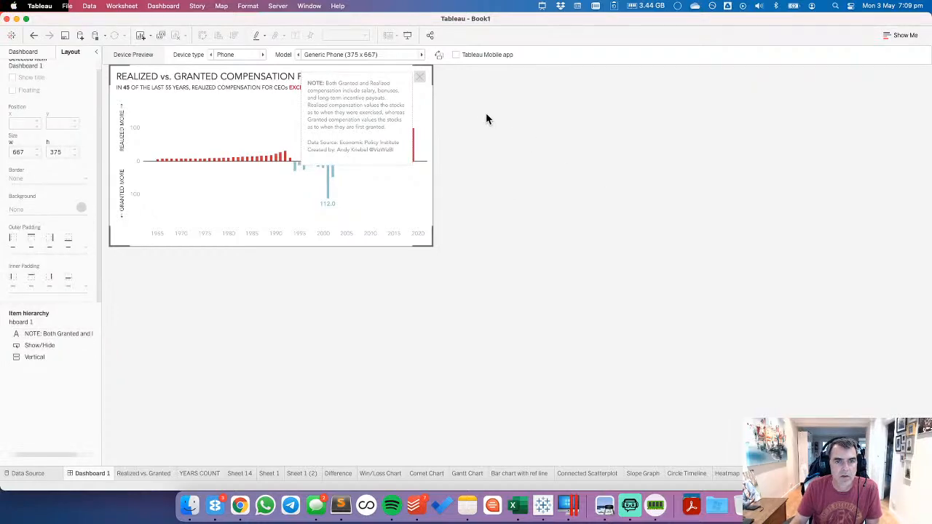
Step: Check the show/hide button in presentation mode, and set Vertical as the dashboard item it toggles, keeping the Image Button style
{"action": "left_click", "coordinate": [409, 38]}
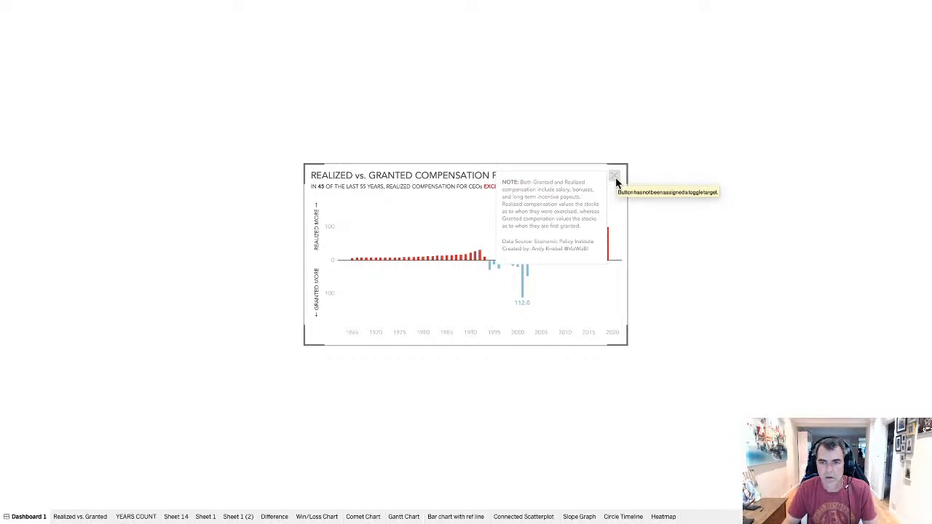
{"action": "key", "text": "Escape"}
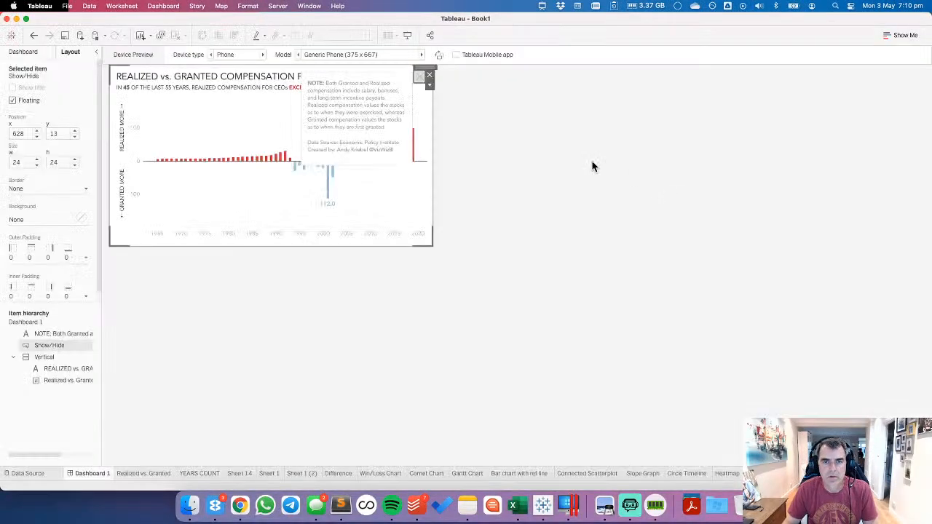
{"action": "left_click", "coordinate": [430, 87]}
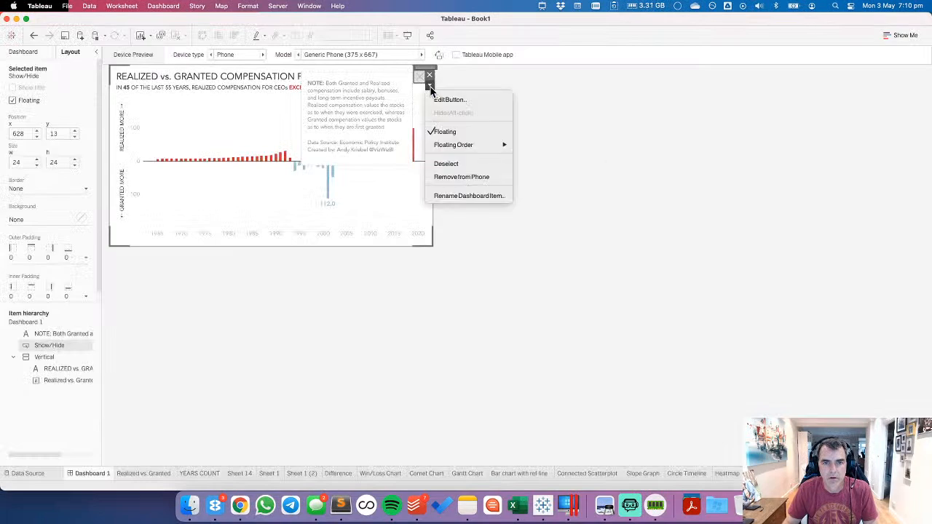
{"action": "left_click", "coordinate": [446, 99]}
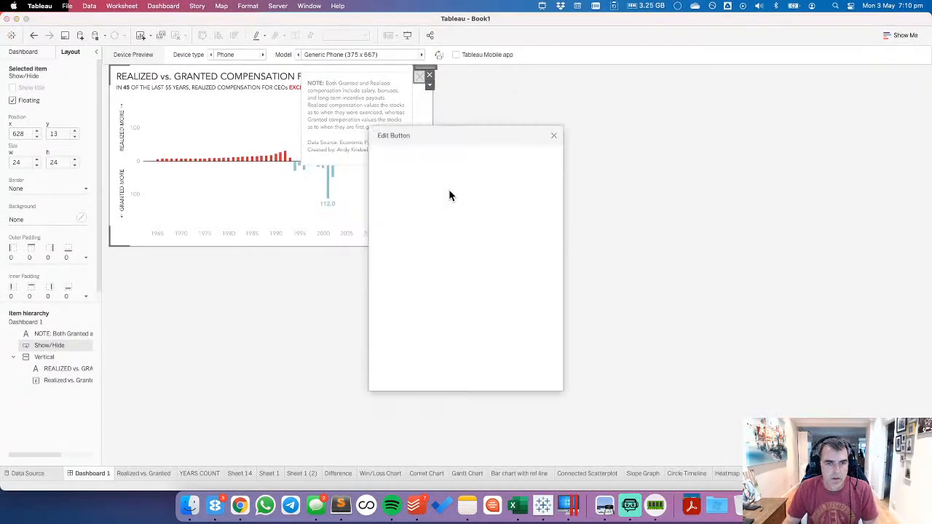
{"action": "left_click", "coordinate": [413, 182]}
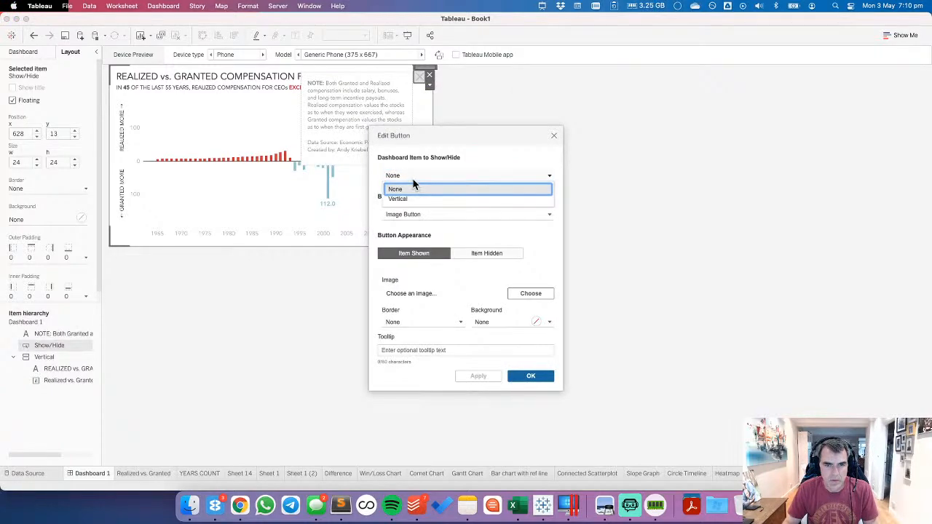
{"action": "left_click", "coordinate": [409, 172]}
{"action": "left_click", "coordinate": [437, 175]}
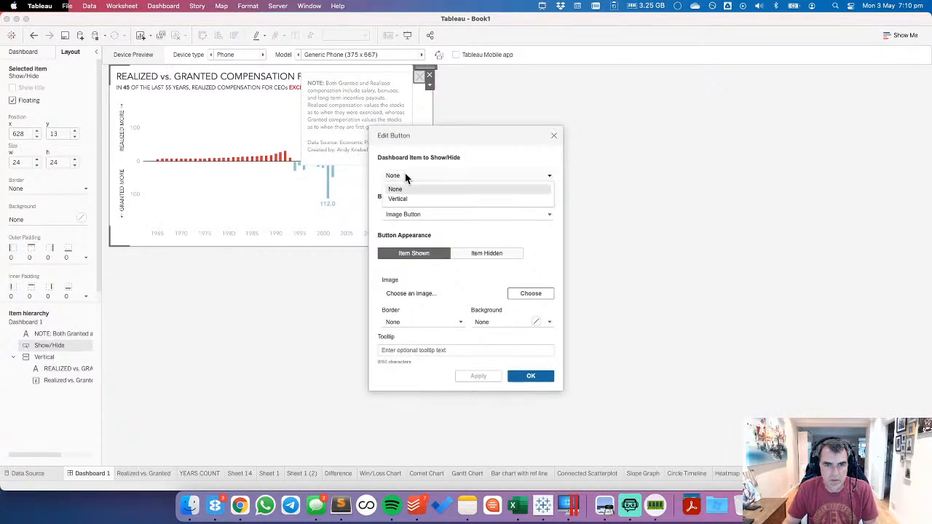
{"action": "left_click", "coordinate": [406, 200]}
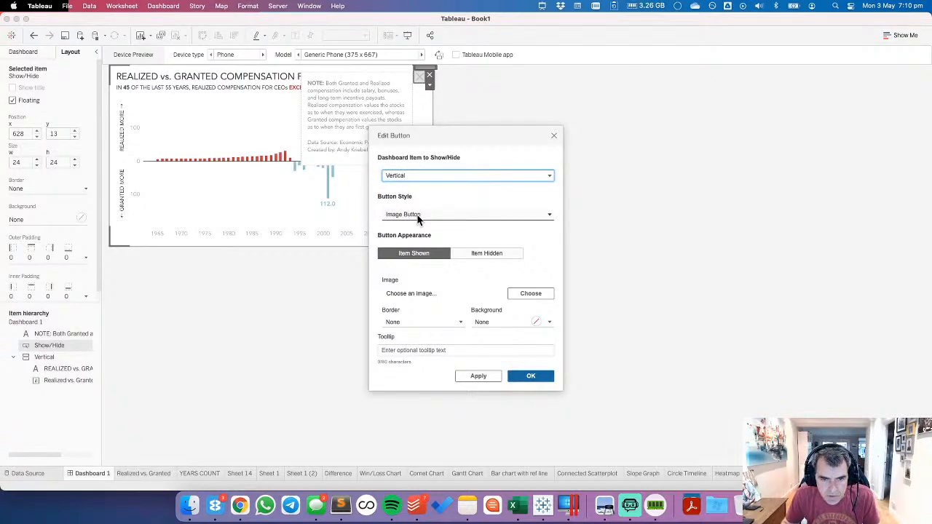
{"action": "left_click", "coordinate": [419, 216]}
{"action": "left_click", "coordinate": [419, 213]}
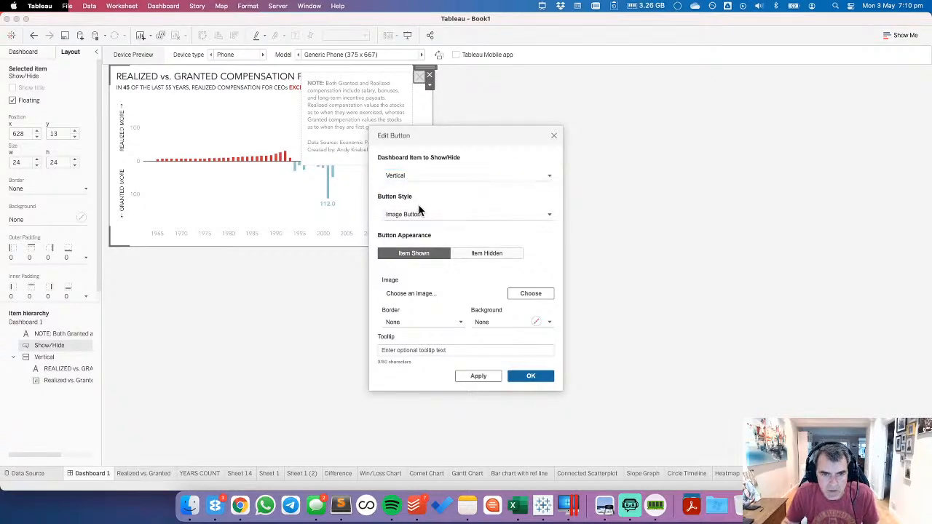
Step: Browse to My Tableau Repository's Shapes folder for the button's shown-state image, sort it by name and look inside the Buttons subfolder
{"action": "left_click", "coordinate": [524, 293]}
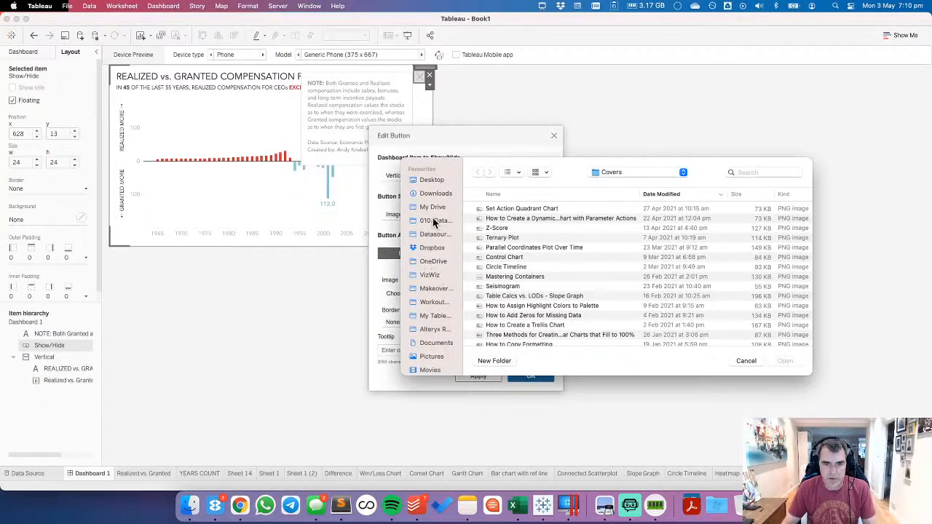
{"action": "left_click", "coordinate": [432, 318]}
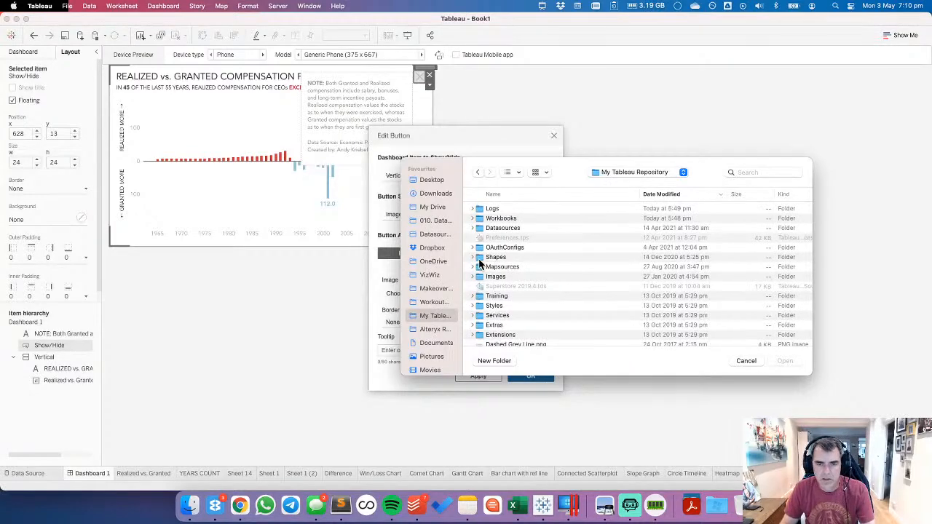
{"action": "double_click", "coordinate": [492, 257]}
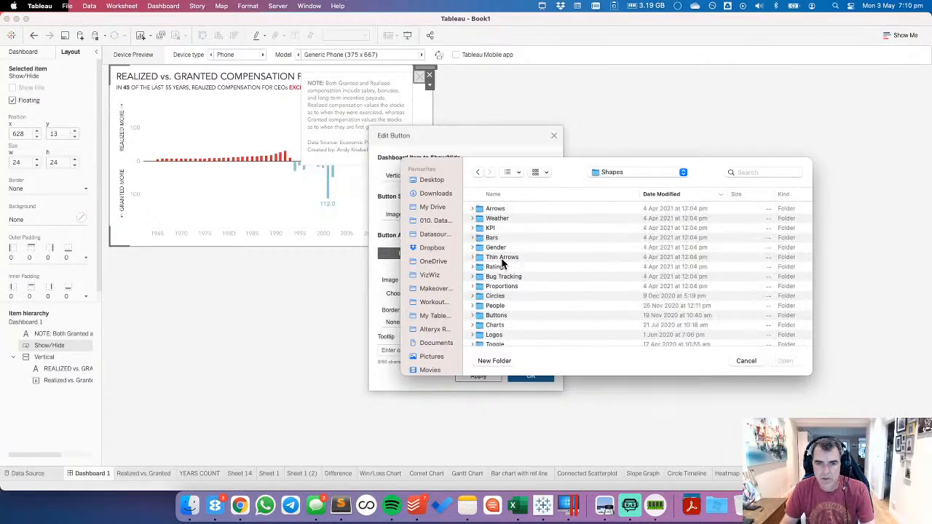
{"action": "left_click", "coordinate": [584, 195]}
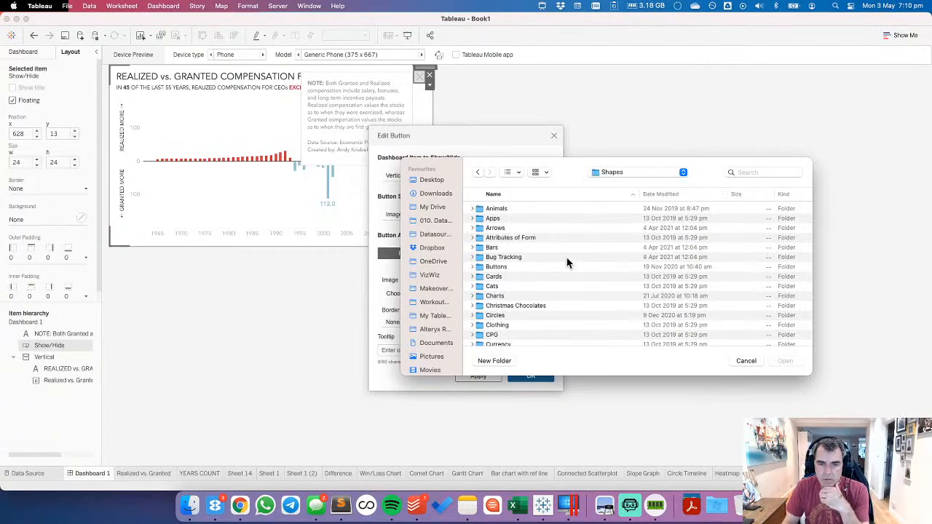
{"action": "scroll", "coordinate": [545, 257], "scroll_direction": "down", "scroll_amount": 3}
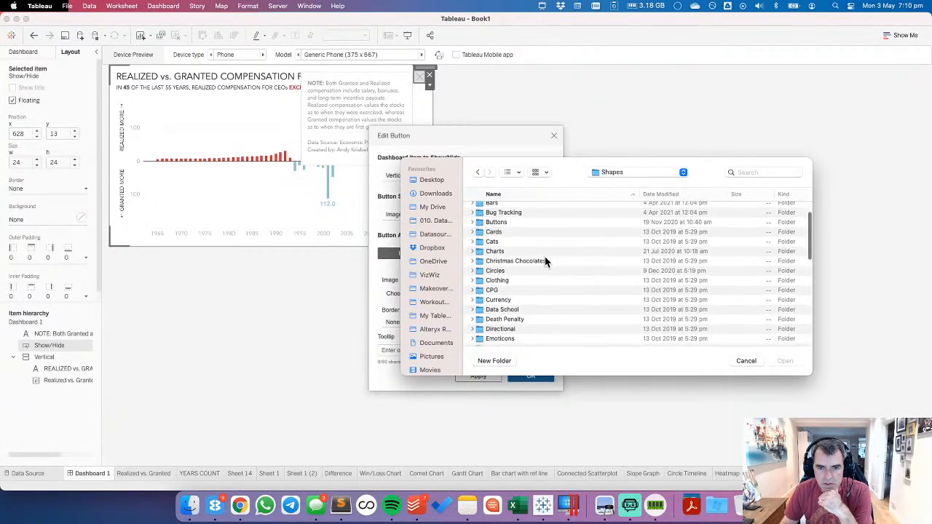
{"action": "double_click", "coordinate": [477, 213]}
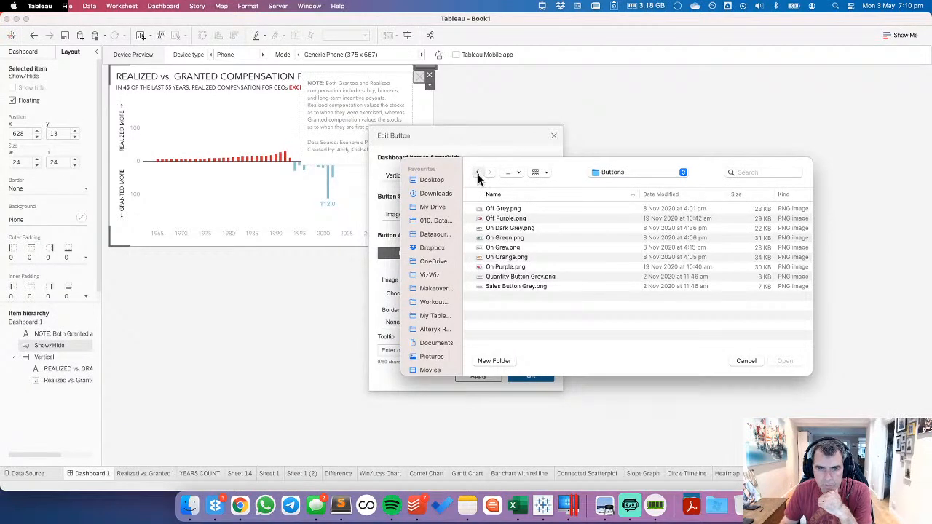
{"action": "left_click", "coordinate": [478, 172]}
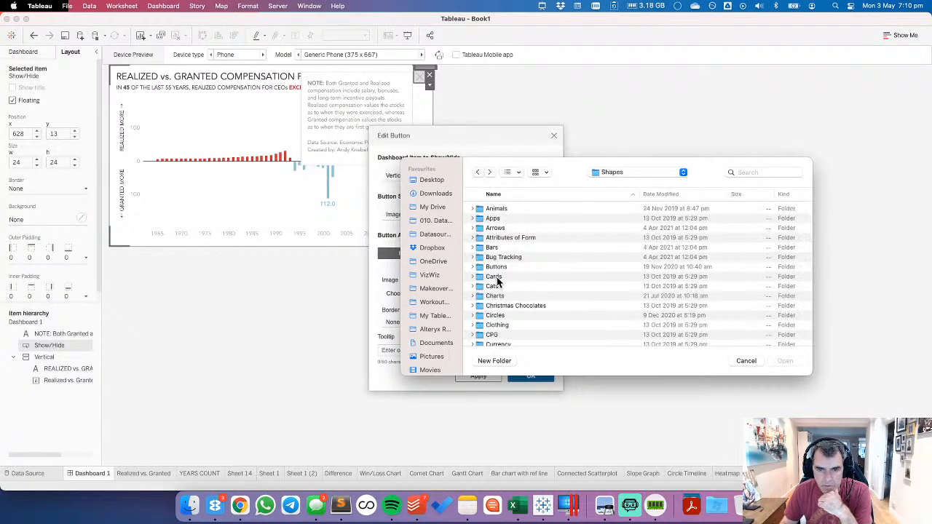
Step: Choose info-2.png from the Icons subfolder as the button image for the Item Shown state
{"action": "scroll", "coordinate": [501, 273], "scroll_direction": "down", "scroll_amount": 5}
{"action": "scroll", "coordinate": [498, 281], "scroll_direction": "down", "scroll_amount": 5}
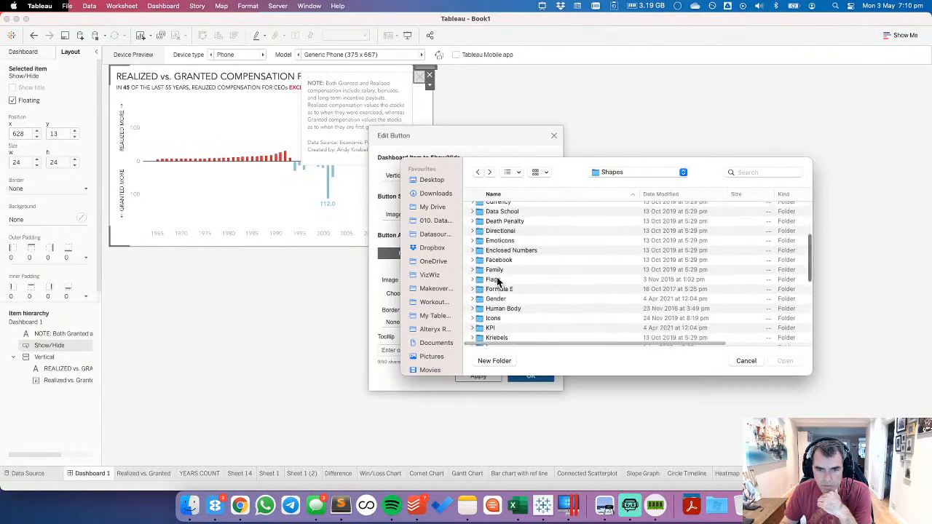
{"action": "left_click", "coordinate": [563, 267]}
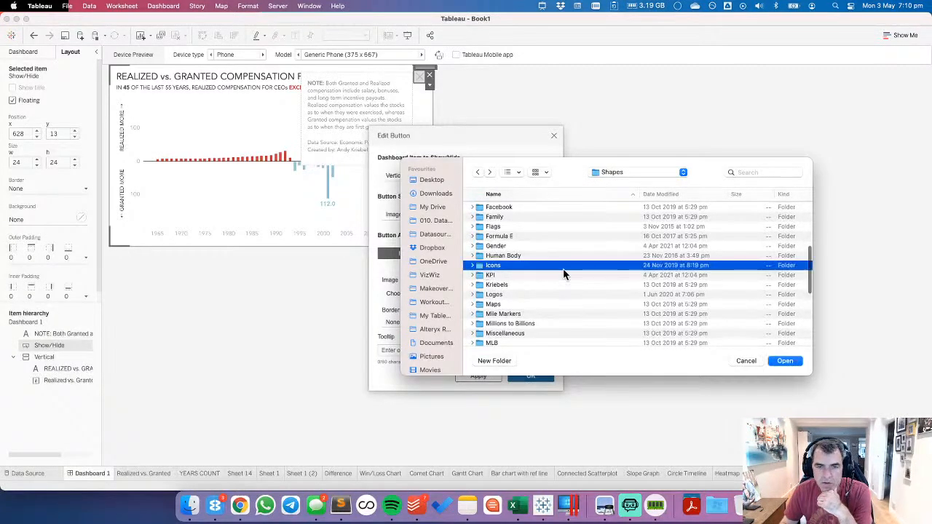
{"action": "double_click", "coordinate": [563, 270]}
{"action": "scroll", "coordinate": [563, 274], "scroll_direction": "down", "scroll_amount": 5}
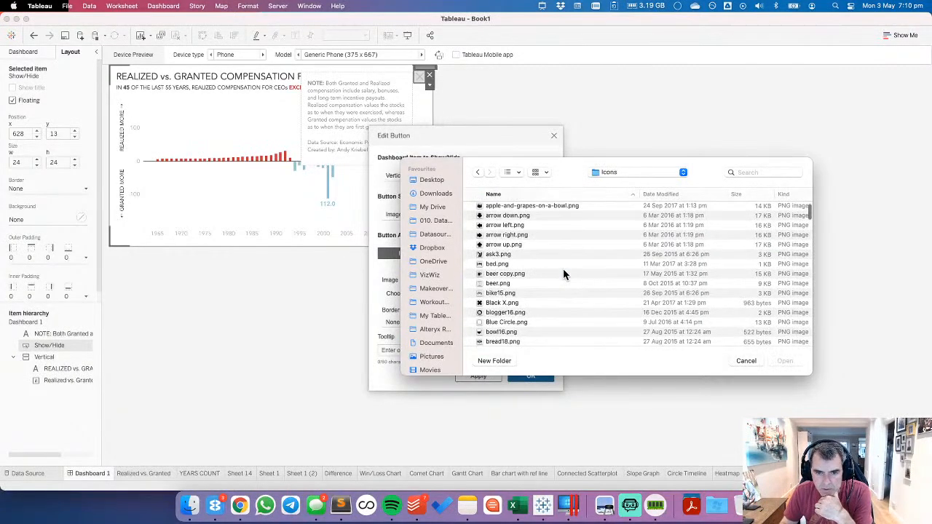
{"action": "scroll", "coordinate": [564, 273], "scroll_direction": "down", "scroll_amount": 5}
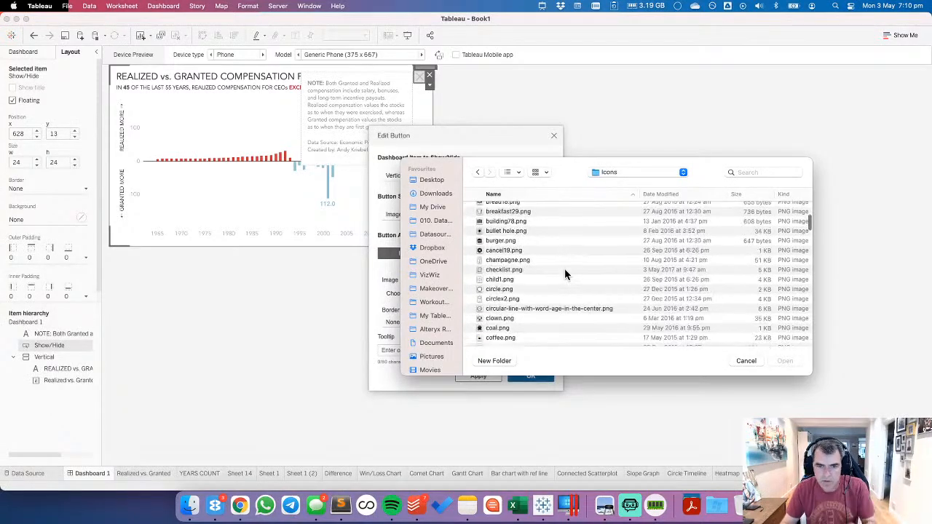
{"action": "scroll", "coordinate": [566, 274], "scroll_direction": "down", "scroll_amount": 5}
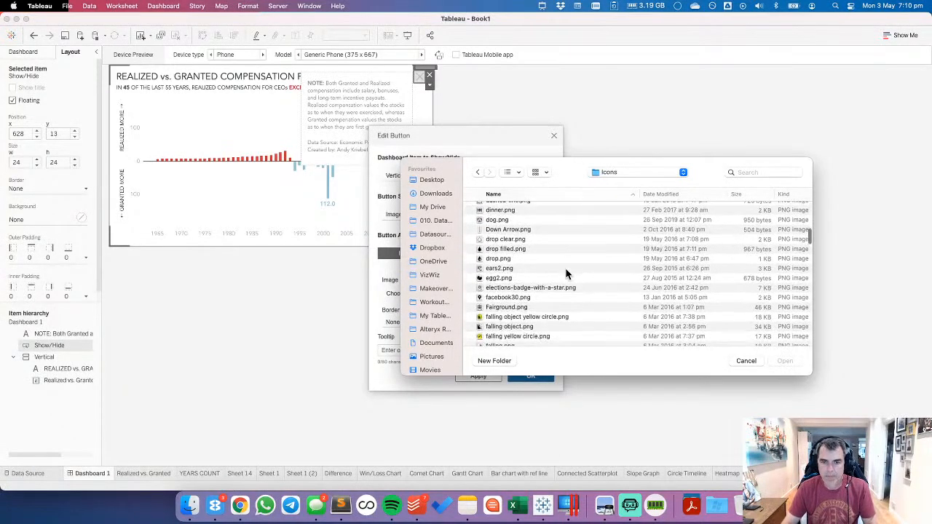
{"action": "scroll", "coordinate": [566, 274], "scroll_direction": "down", "scroll_amount": 5}
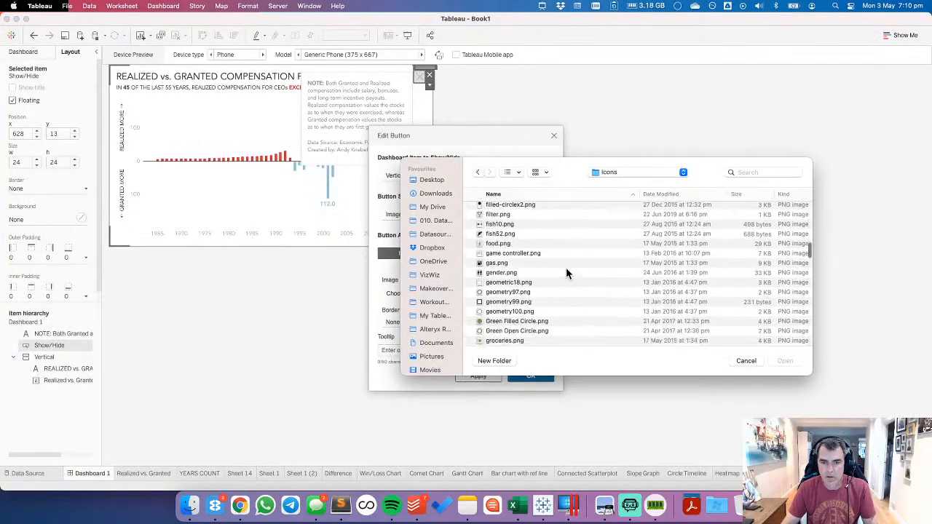
{"action": "scroll", "coordinate": [566, 273], "scroll_direction": "down", "scroll_amount": 5}
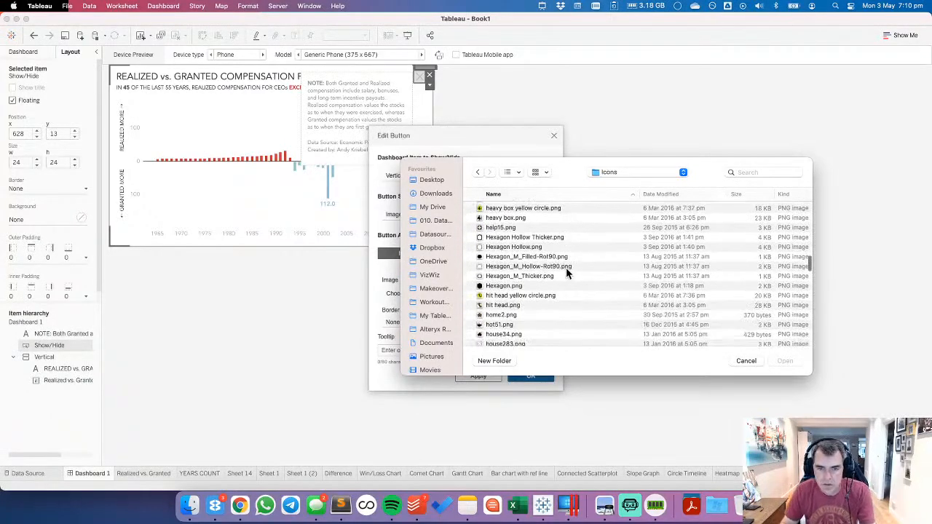
{"action": "scroll", "coordinate": [566, 273], "scroll_direction": "down", "scroll_amount": 5}
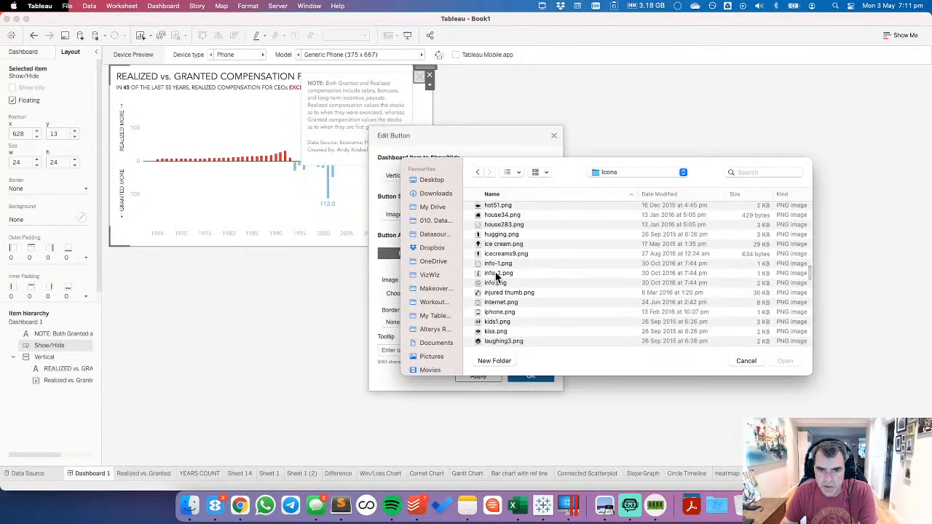
{"action": "double_click", "coordinate": [497, 274]}
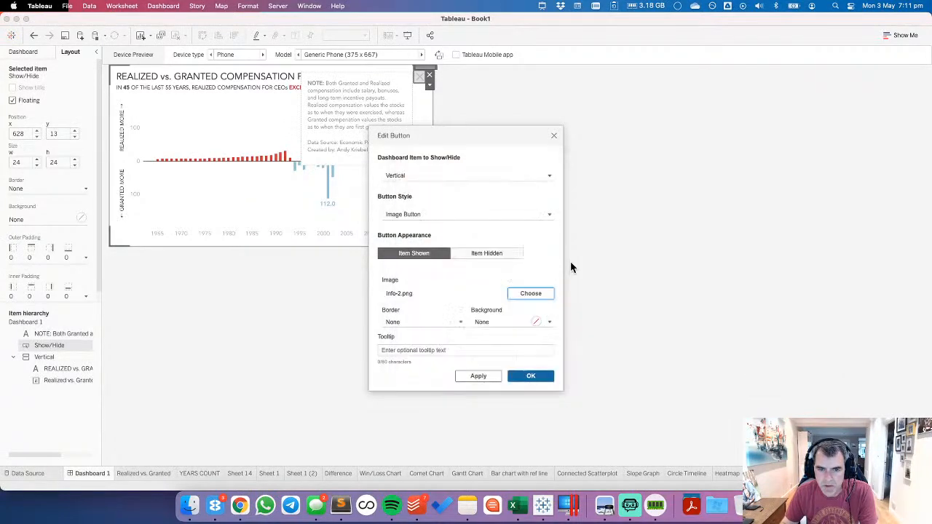
Step: Give the button's Item Shown state a white background at 100% opacity and apply the button settings
{"action": "left_click", "coordinate": [478, 377]}
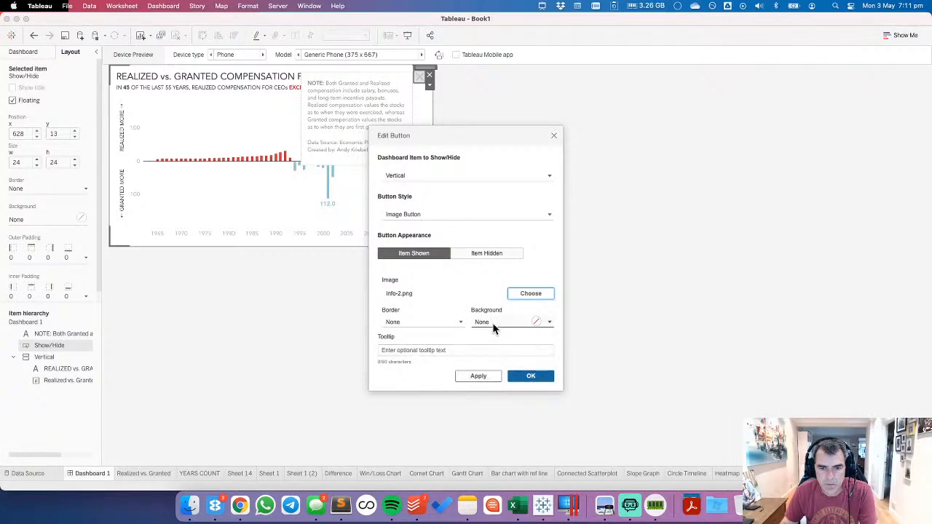
{"action": "left_click", "coordinate": [494, 326]}
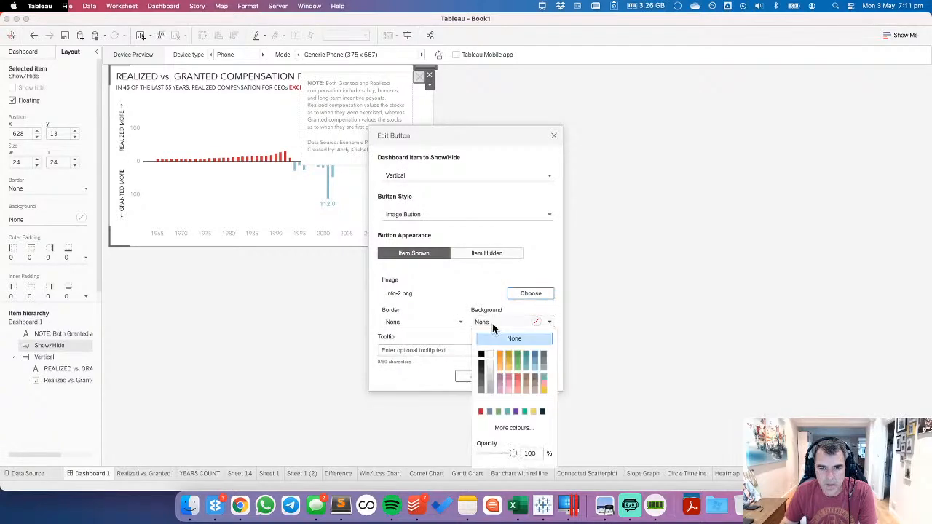
{"action": "left_click", "coordinate": [441, 306]}
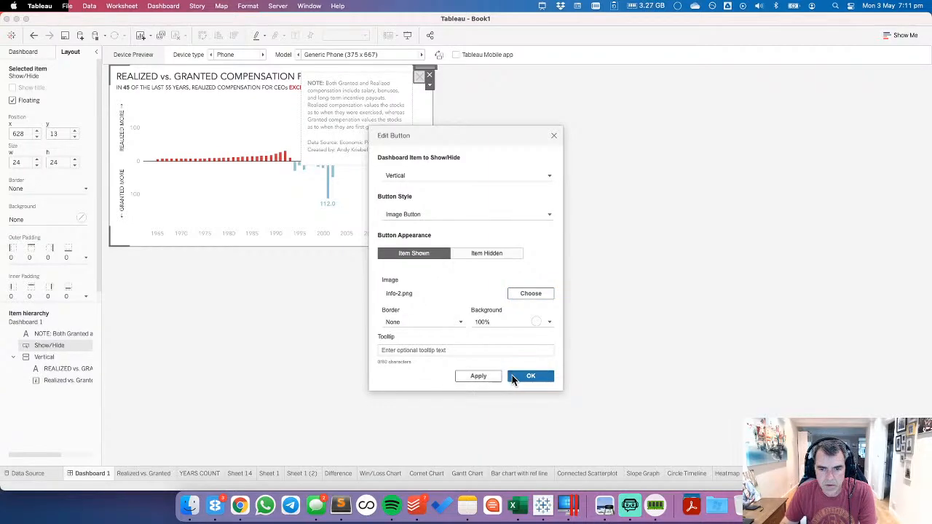
{"action": "left_click", "coordinate": [479, 377]}
{"action": "left_click", "coordinate": [531, 376]}
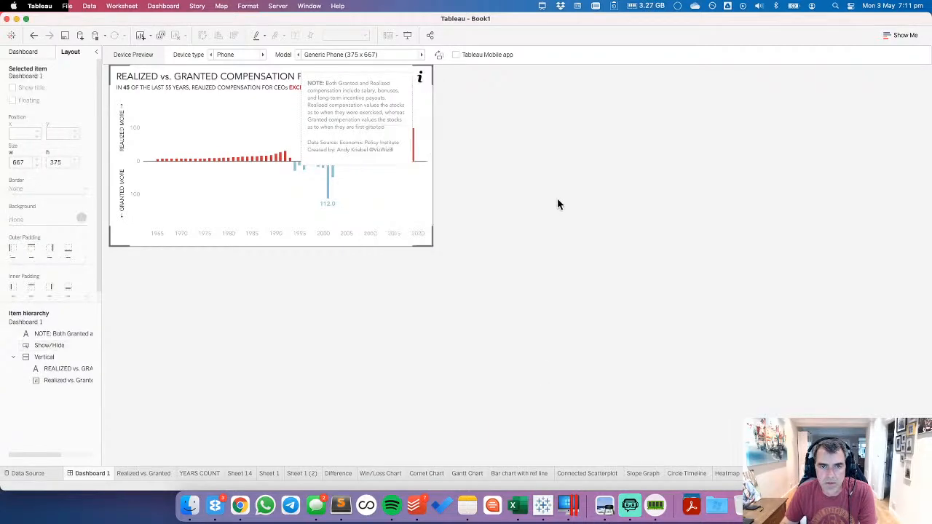
Step: Test the info button in presentation mode by toggling it, and return to the dashboard editor
{"action": "left_click", "coordinate": [419, 75]}
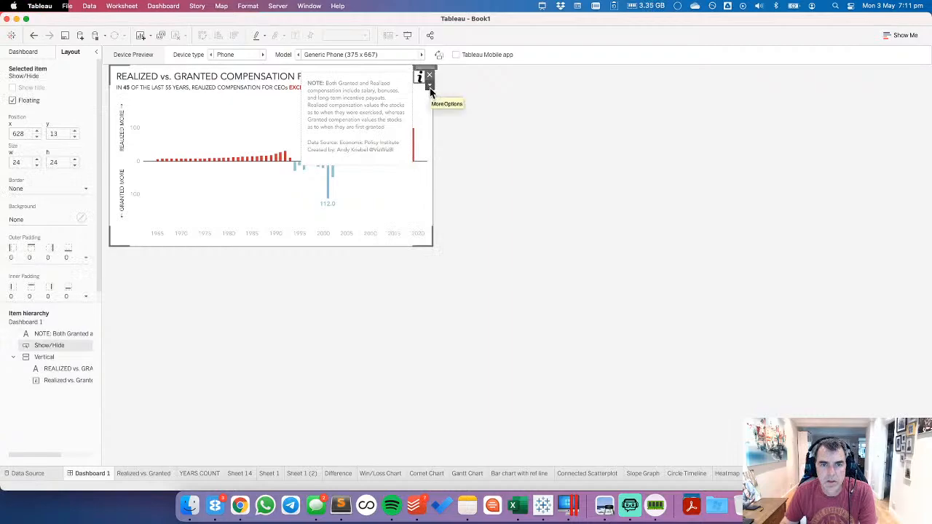
{"action": "left_click", "coordinate": [407, 36]}
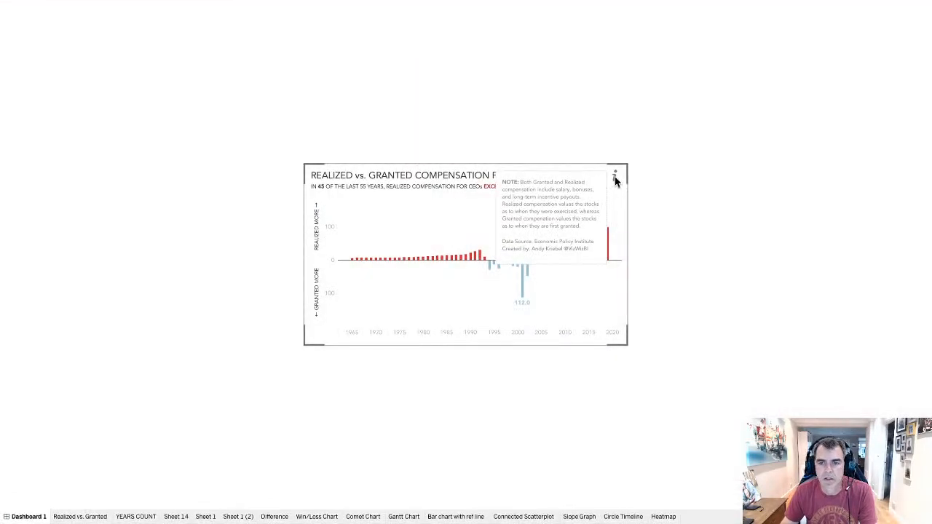
{"action": "left_click", "coordinate": [615, 176]}
{"action": "left_click", "coordinate": [616, 176]}
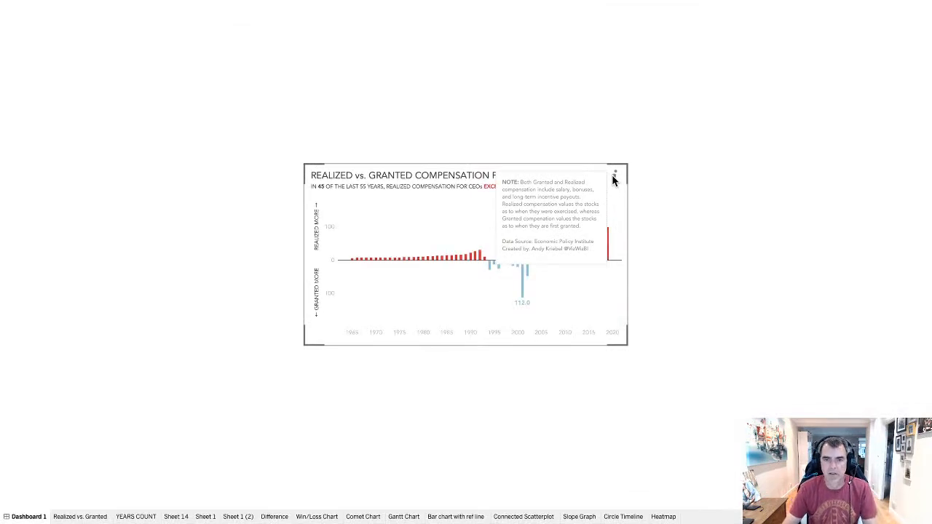
{"action": "key", "text": "Escape"}
Step: Move the floating note text box down to a y position of 15
{"action": "left_click", "coordinate": [357, 82]}
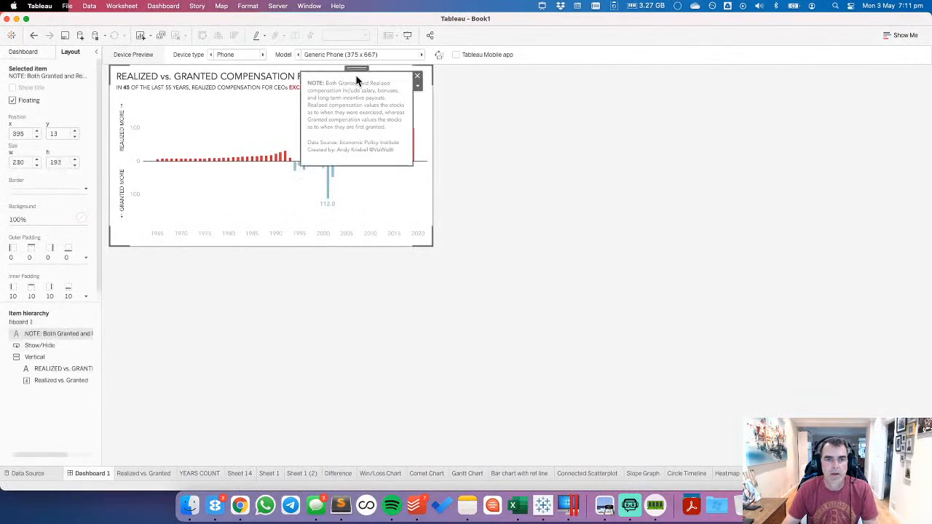
{"action": "left_click_drag", "start_coordinate": [357, 69], "coordinate": [356, 70]}
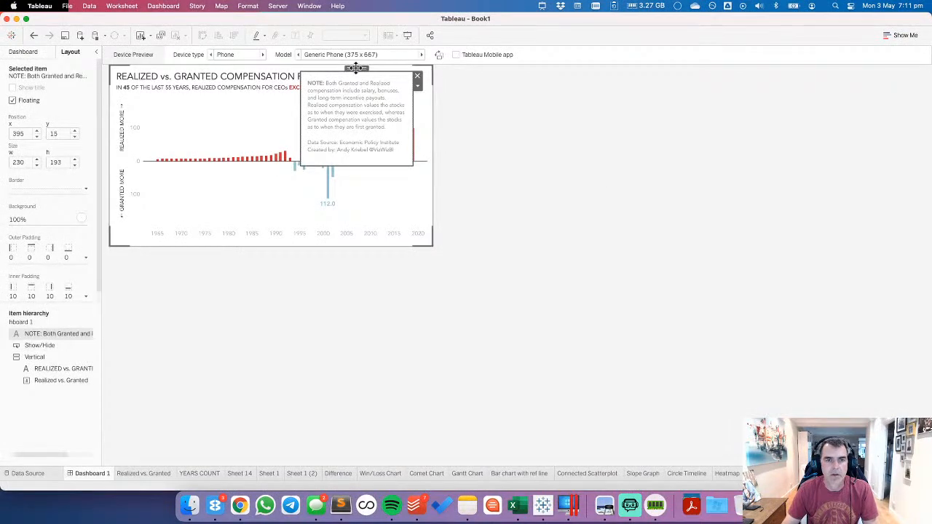
{"action": "left_click", "coordinate": [27, 54]}
{"action": "left_click", "coordinate": [77, 54]}
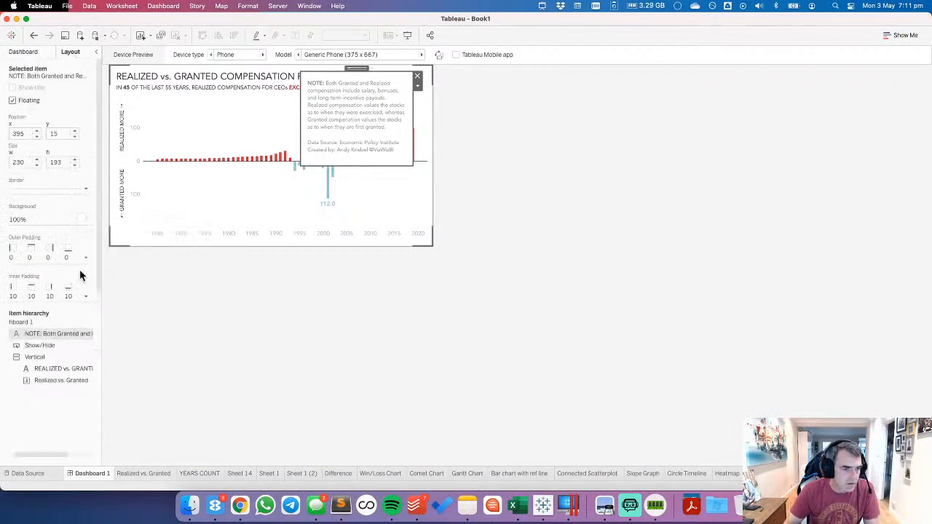
Step: Place the note text box inside a new floating Vertical container and position the container beside the info button at the dashboard's upper right
{"action": "left_click", "coordinate": [22, 51]}
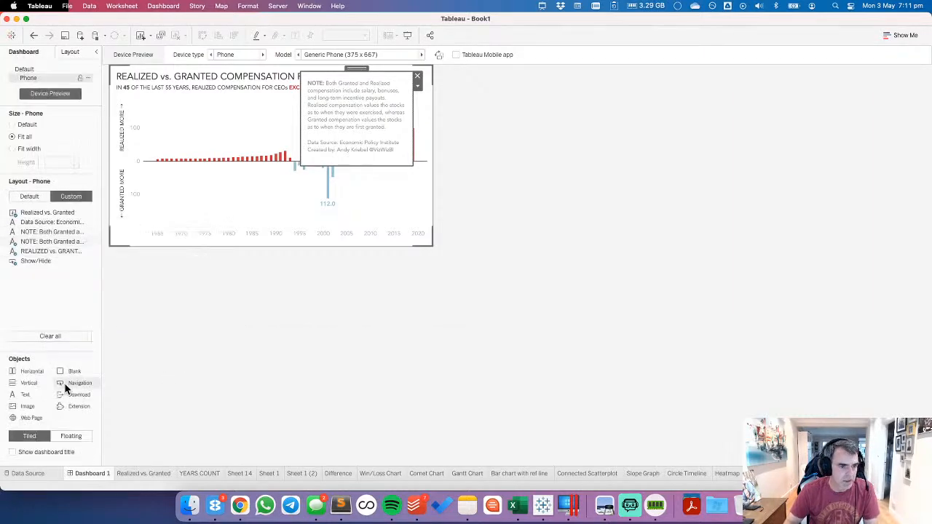
{"action": "left_click_drag", "start_coordinate": [31, 387], "coordinate": [254, 129]}
{"action": "left_click", "coordinate": [253, 128]}
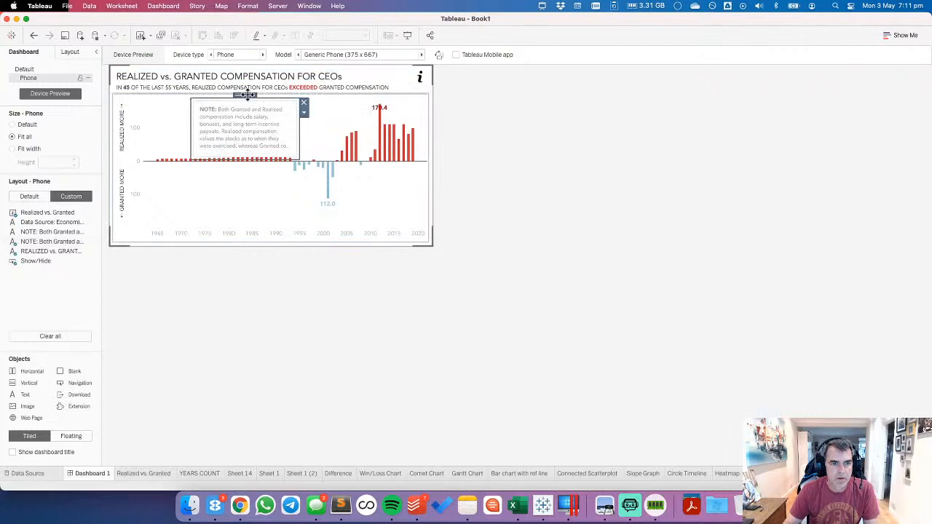
{"action": "left_click_drag", "start_coordinate": [248, 95], "coordinate": [359, 67]}
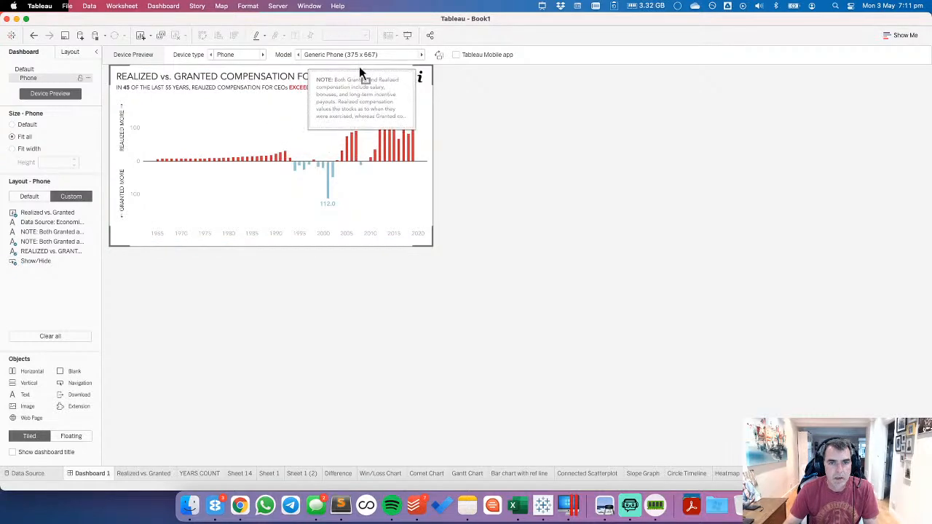
{"action": "left_click", "coordinate": [523, 117]}
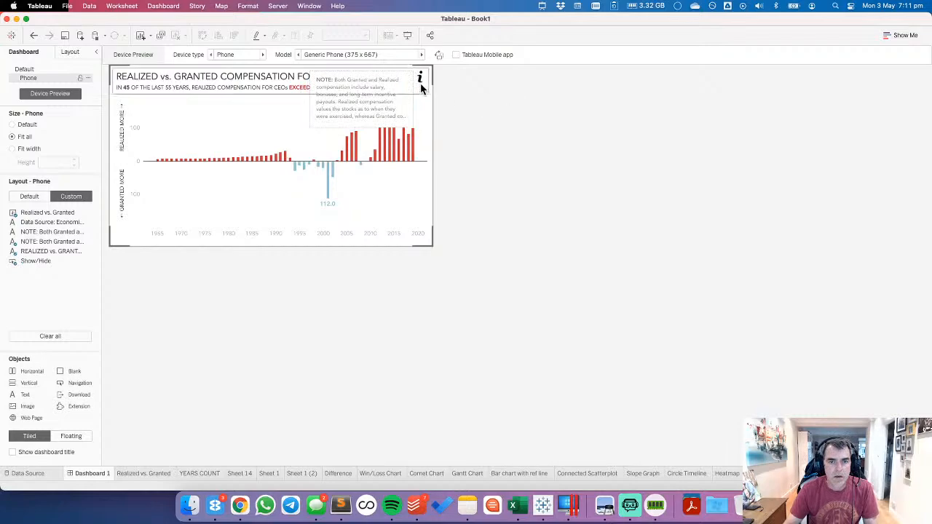
Step: Set the info button to show/hide the second Vertical item in its list, and view the dashboard in presentation mode
{"action": "left_click", "coordinate": [426, 81]}
{"action": "left_click", "coordinate": [430, 89]}
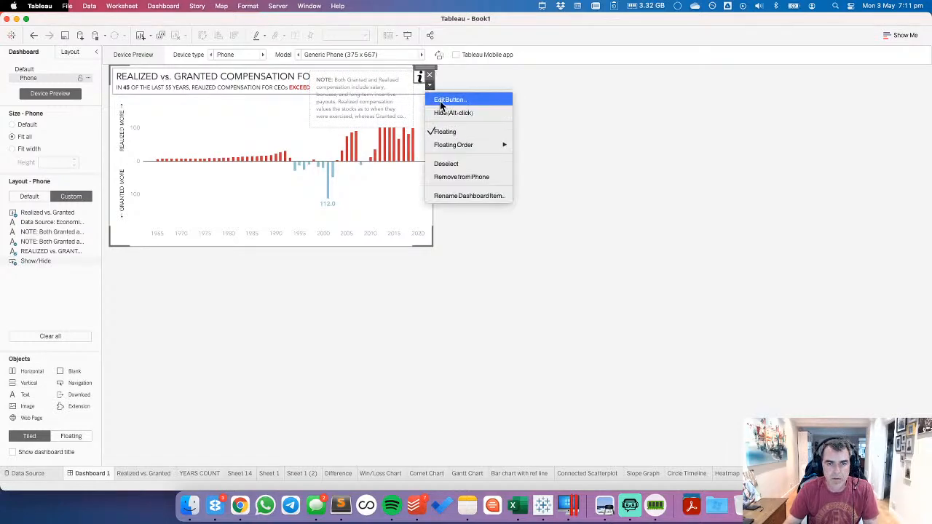
{"action": "left_click", "coordinate": [495, 209]}
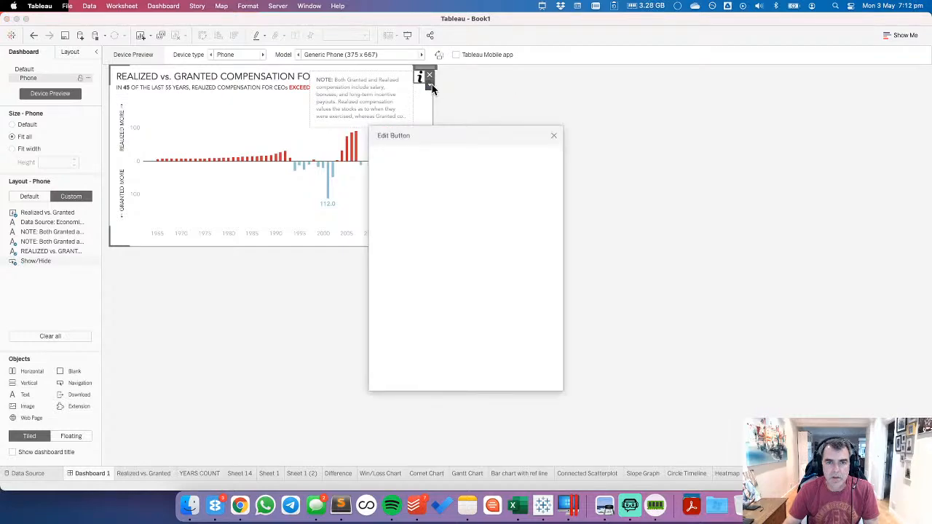
{"action": "left_click", "coordinate": [414, 176]}
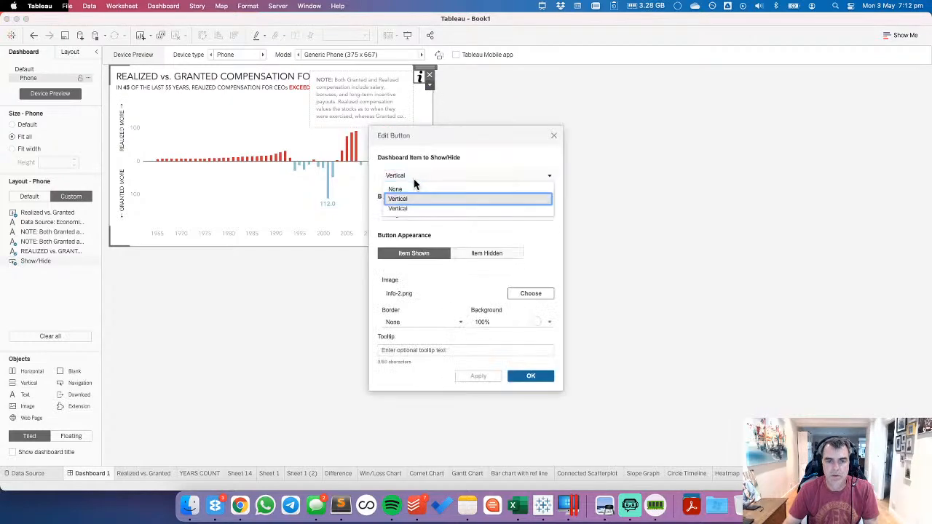
{"action": "left_click", "coordinate": [408, 207]}
{"action": "left_click", "coordinate": [534, 376]}
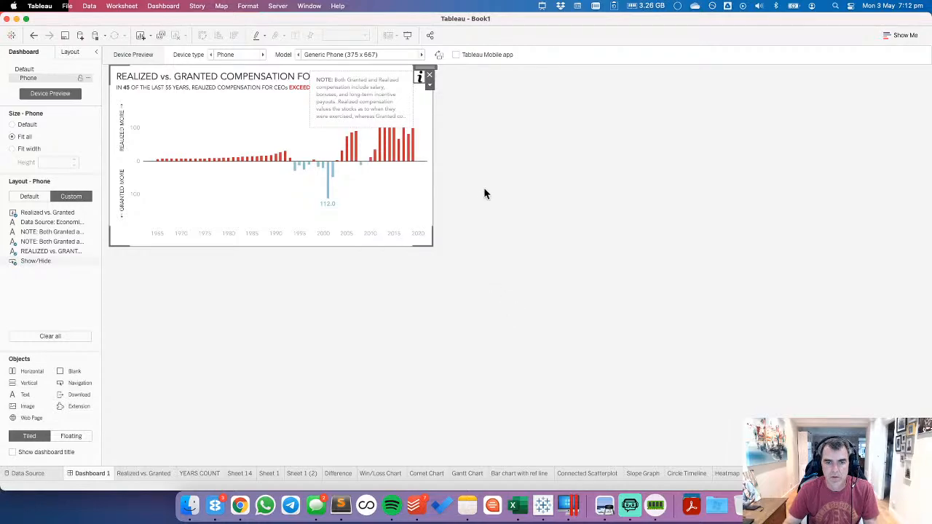
{"action": "left_click", "coordinate": [408, 36]}
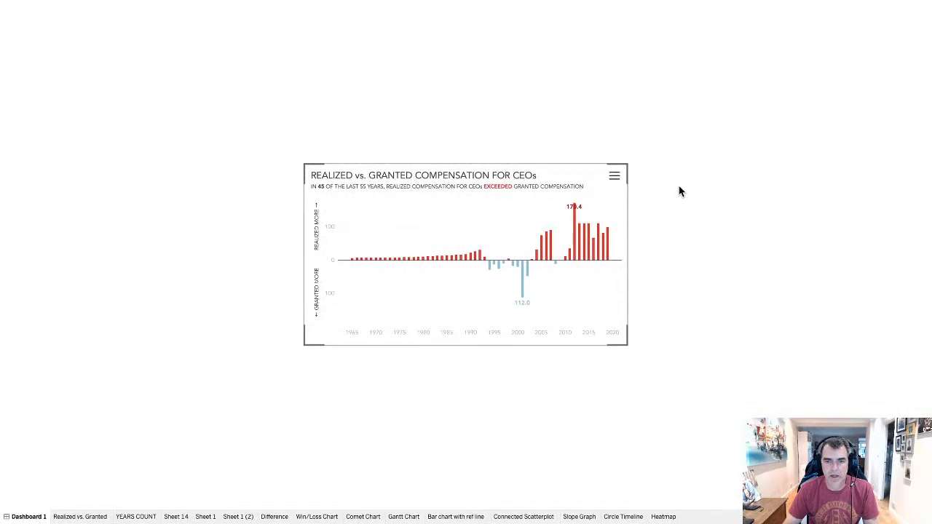
Step: Exit presentation mode and set the show/hide button's Item Hidden image to info-2.png from the Icons folder
{"action": "mouse_move", "coordinate": [616, 180]}
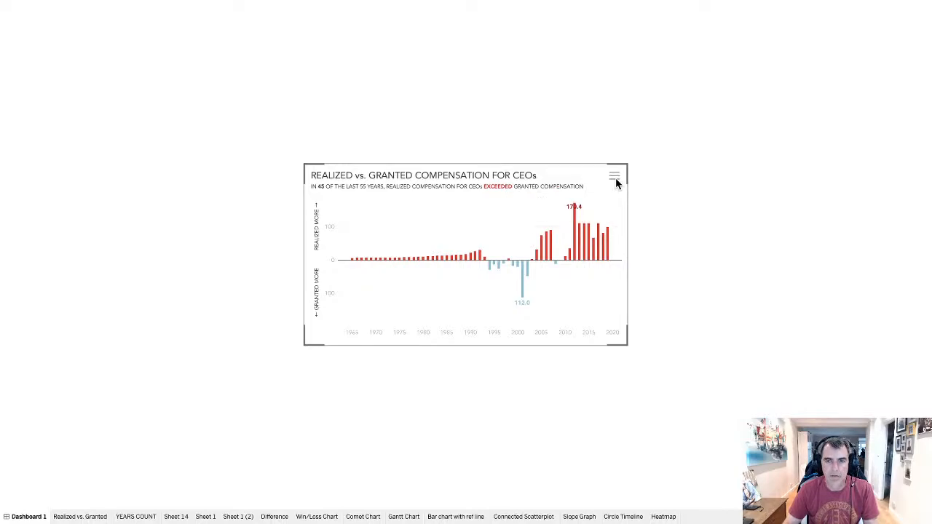
{"action": "key", "text": "Escape"}
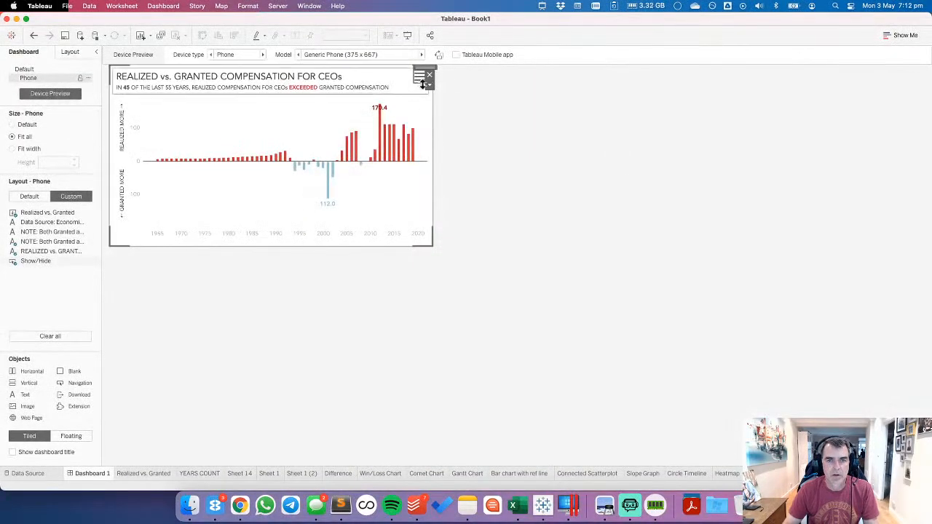
{"action": "left_click", "coordinate": [430, 84]}
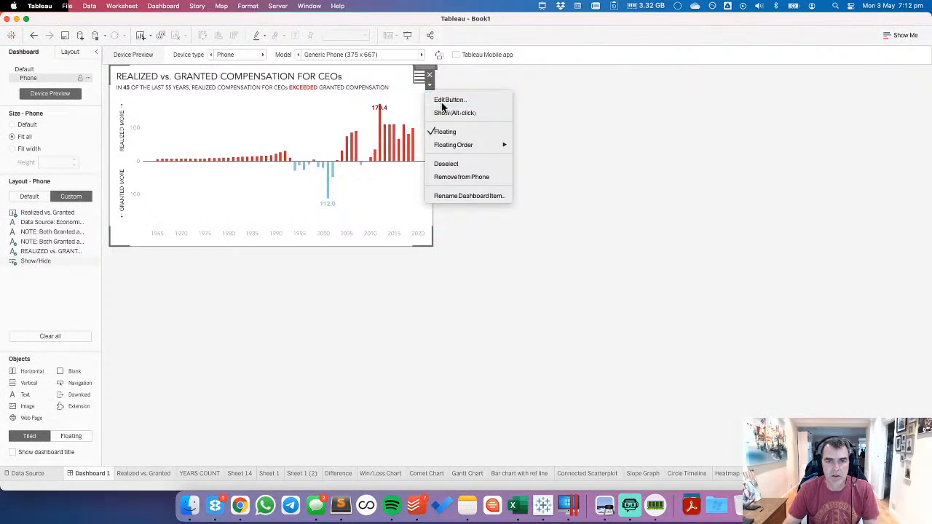
{"action": "left_click", "coordinate": [442, 102]}
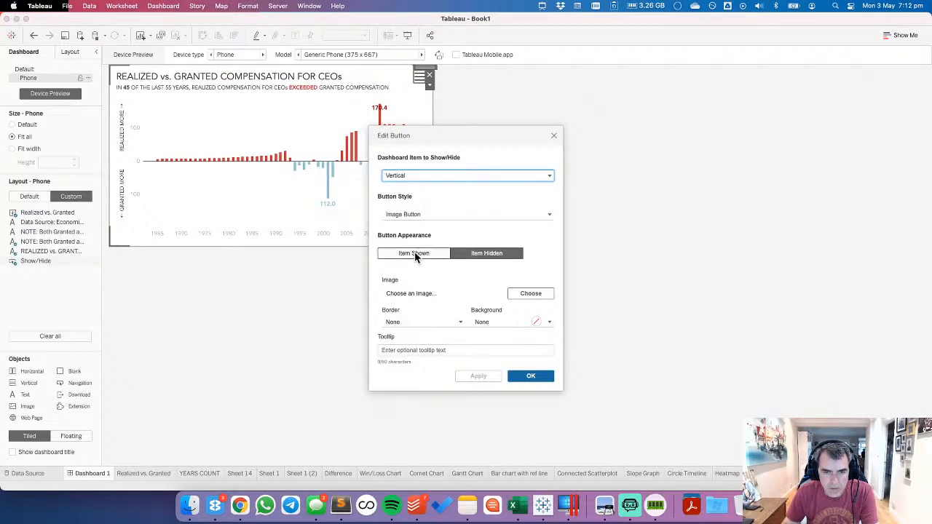
{"action": "left_click", "coordinate": [456, 253]}
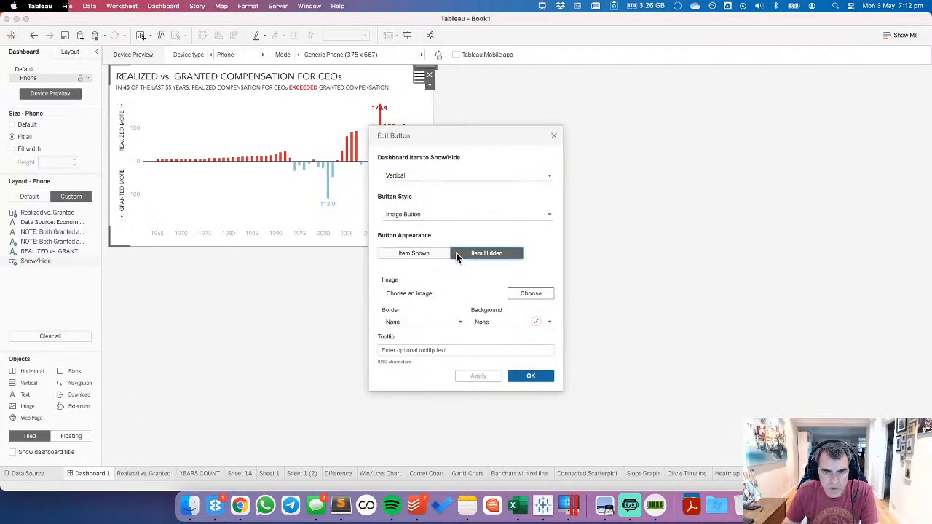
{"action": "left_click", "coordinate": [527, 293]}
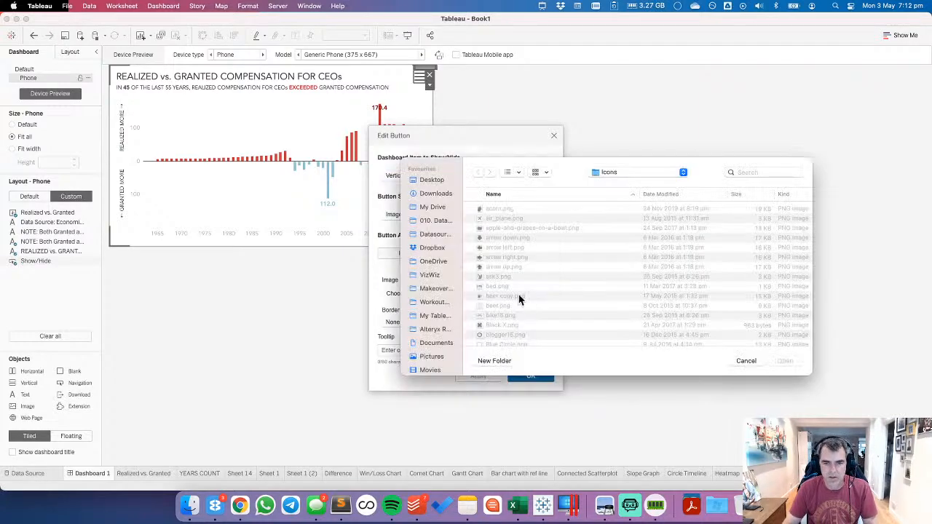
{"action": "scroll", "coordinate": [519, 296], "scroll_direction": "down", "scroll_amount": 3}
{"action": "scroll", "coordinate": [518, 297], "scroll_direction": "down", "scroll_amount": 15}
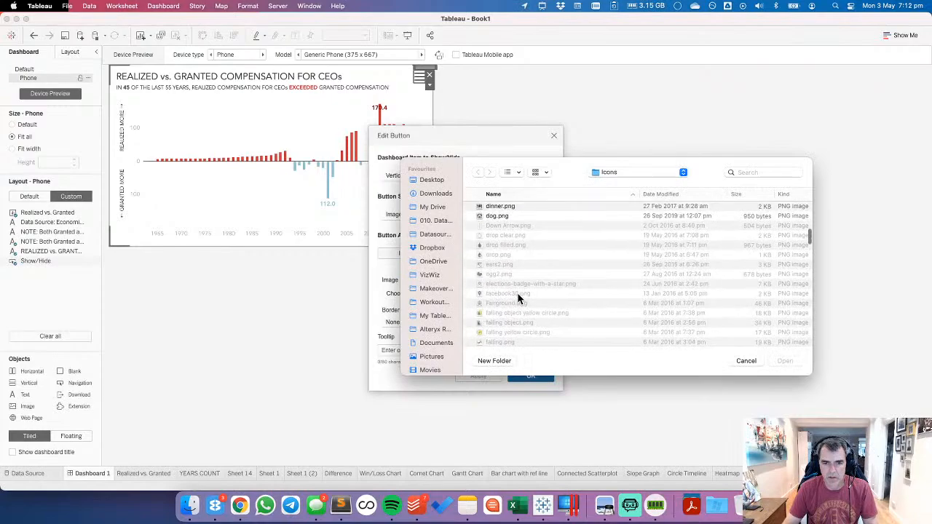
{"action": "scroll", "coordinate": [519, 298], "scroll_direction": "down", "scroll_amount": 10}
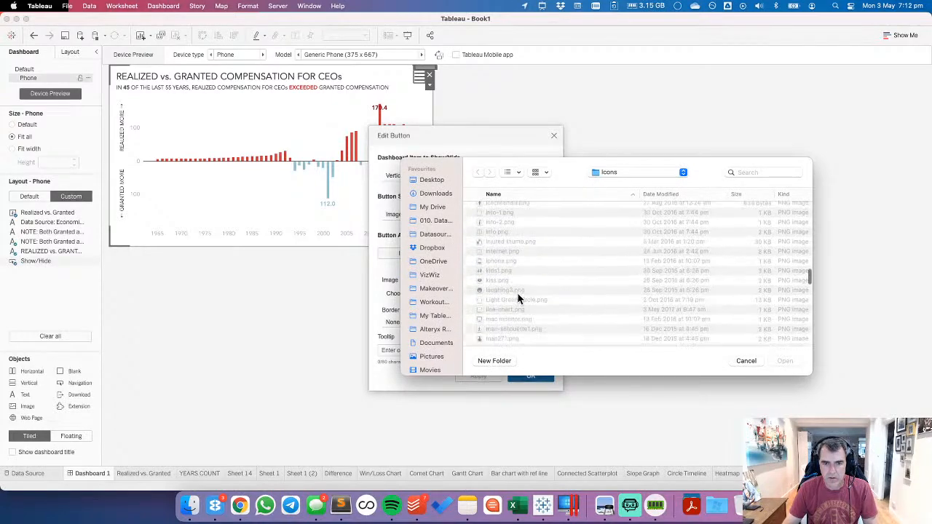
{"action": "left_click", "coordinate": [498, 235]}
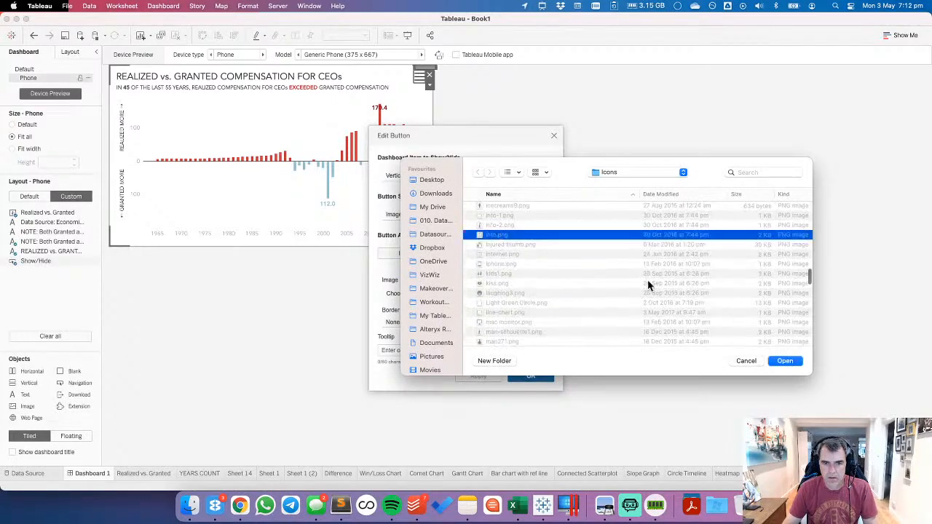
{"action": "key", "text": "Up"}
{"action": "left_click", "coordinate": [779, 361]}
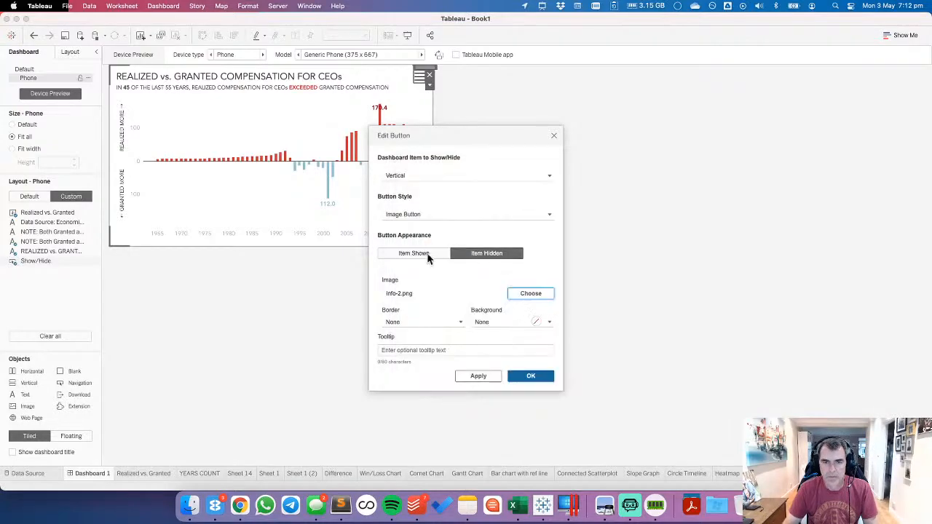
{"action": "key", "text": "Return"}
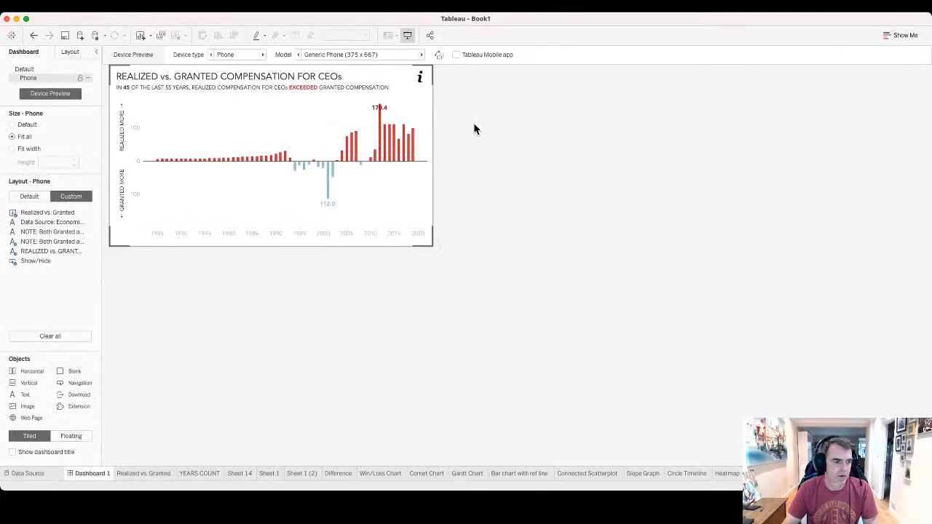
Step: Check the info icon in presentation mode, and return to the editor with the Default dashboard layout
{"action": "key", "text": "F7"}
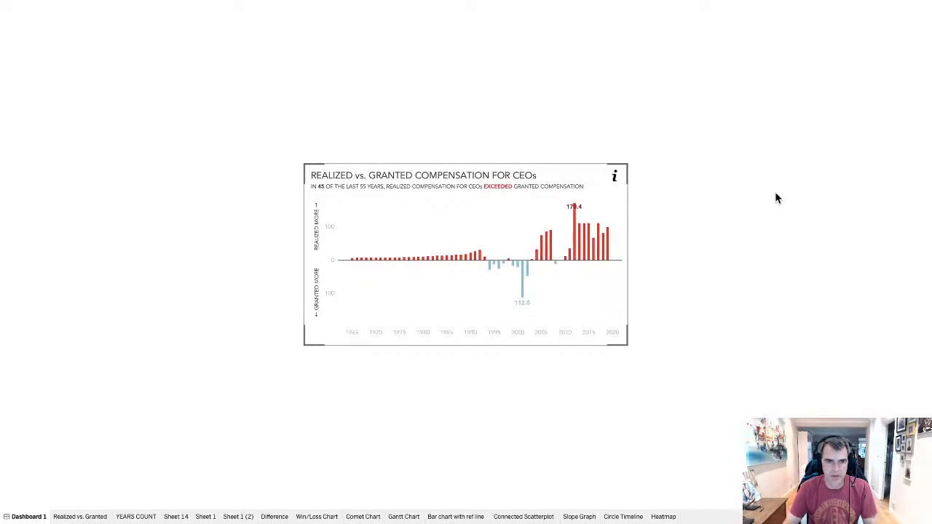
{"action": "key", "text": "Escape"}
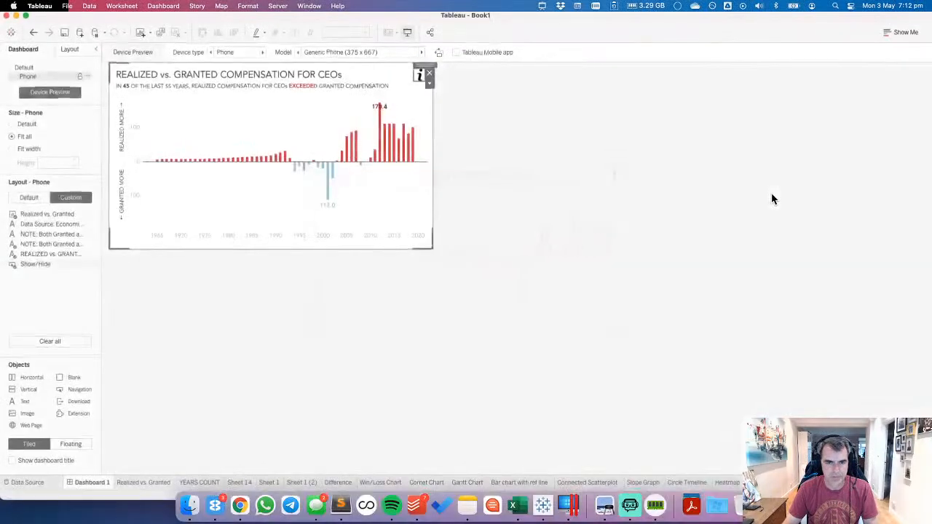
{"action": "left_click", "coordinate": [43, 68]}
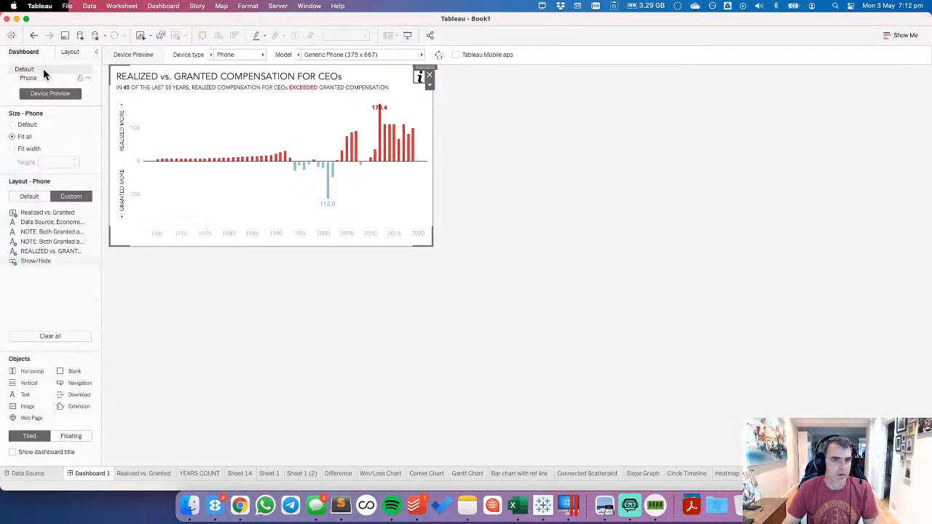
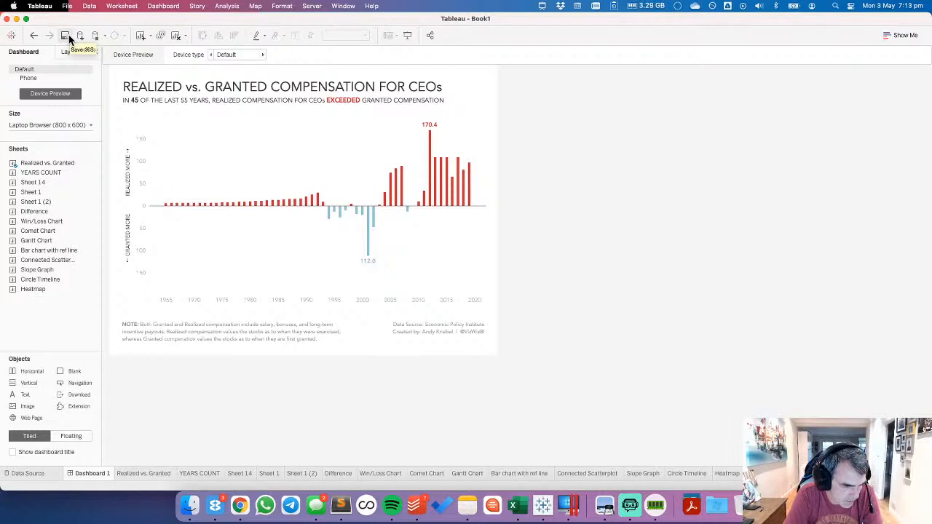
Step: Duplicate the Realized vs. Granted worksheet
{"action": "left_click", "coordinate": [163, 473]}
{"action": "right_click", "coordinate": [163, 473]}
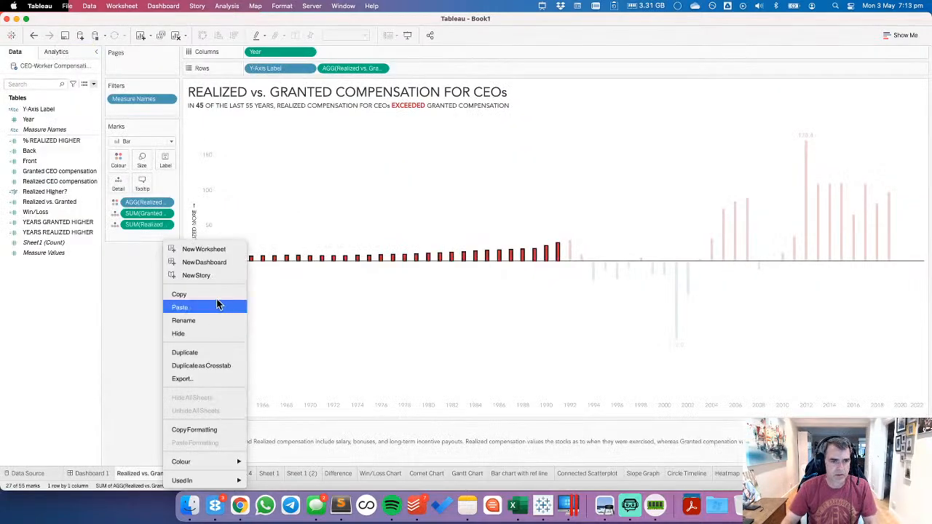
{"action": "left_click", "coordinate": [215, 353]}
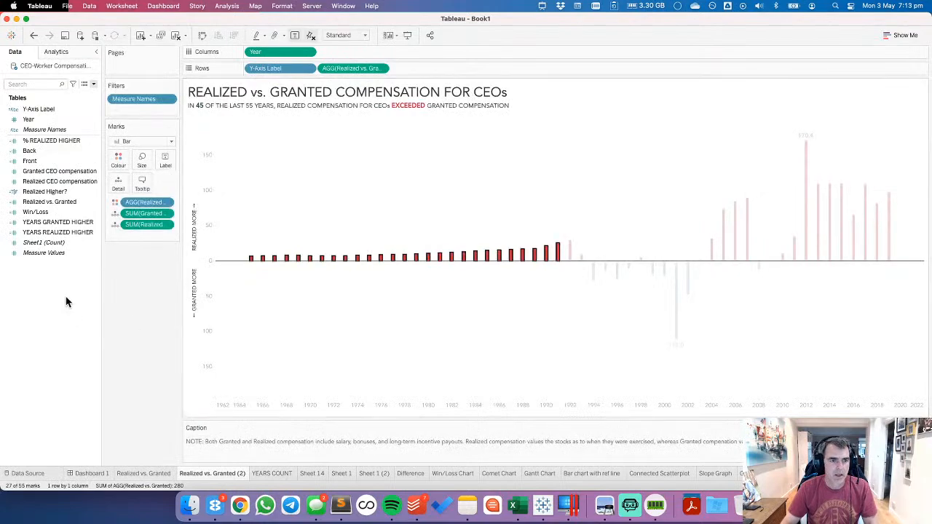
Step: Create a new calculated field named "Min or Max" in the duplicated worksheet
{"action": "right_click", "coordinate": [61, 292]}
{"action": "left_click", "coordinate": [99, 301]}
{"action": "type", "text": "Min or Max"}
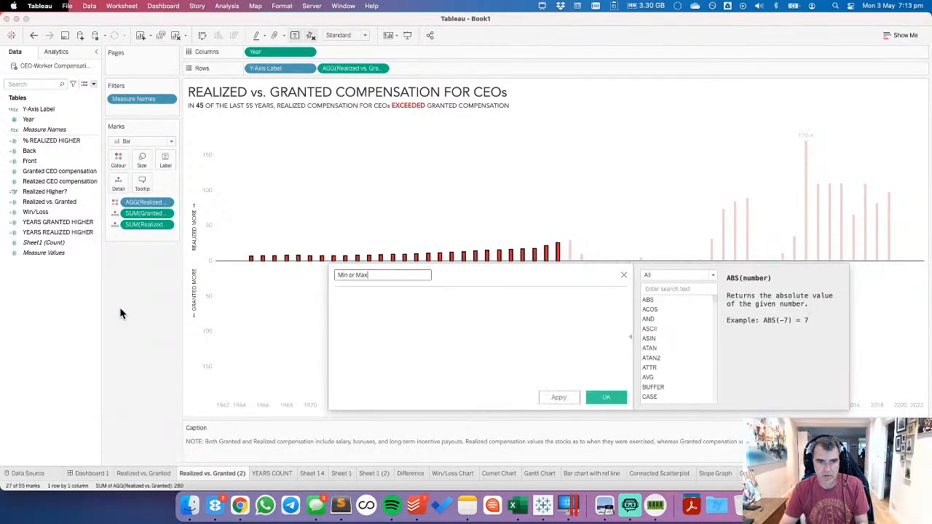
{"action": "key", "text": "Tab"}
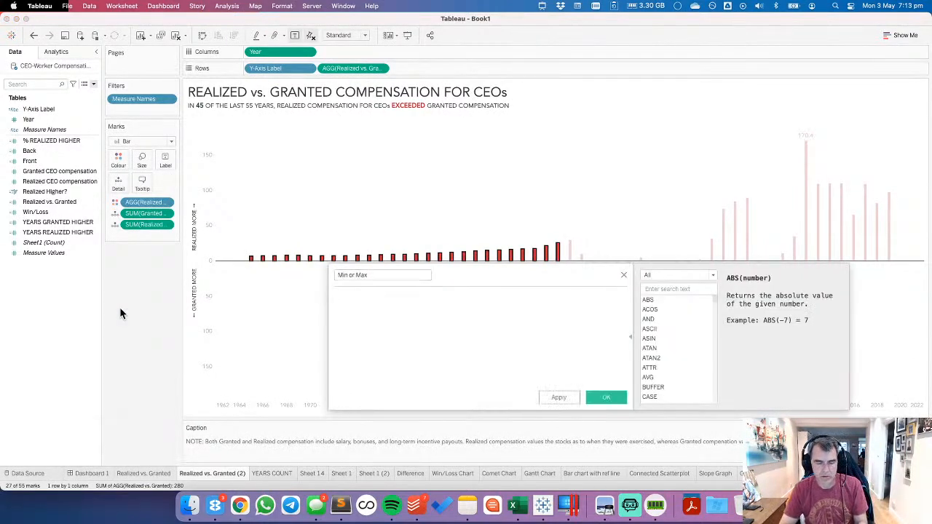
Step: Write the calculation's first condition as IF WINDOW_MAX([Realized vs. Granted])
{"action": "type", "text": "IF"}
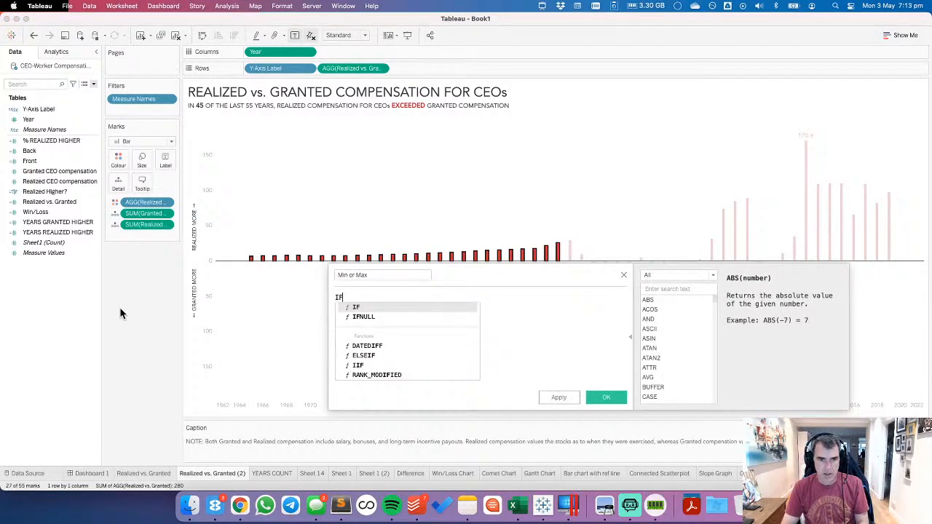
{"action": "type", "text": " wind"}
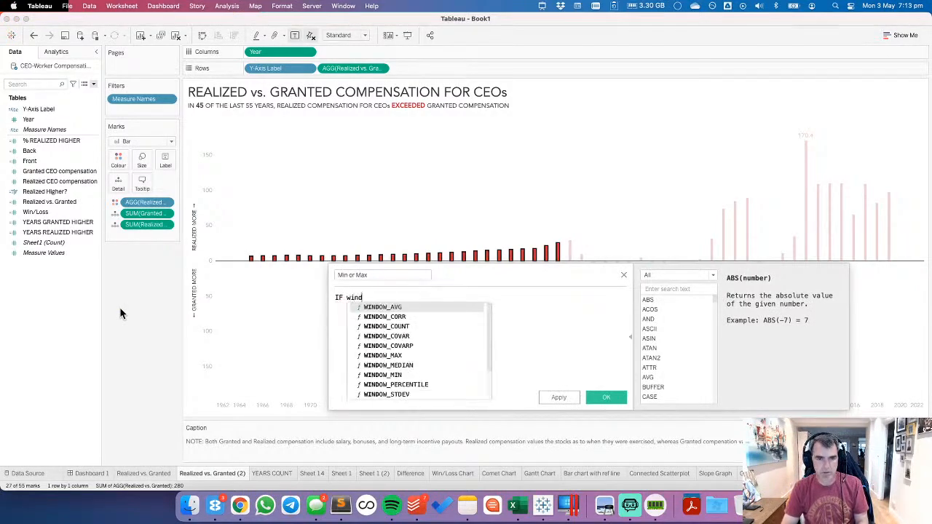
{"action": "key", "text": "Down"}
{"action": "key", "text": "Down"}
{"action": "key", "text": "Down"}
{"action": "key", "text": "Down"}
{"action": "key", "text": "Down"}
{"action": "key", "text": "Return"}
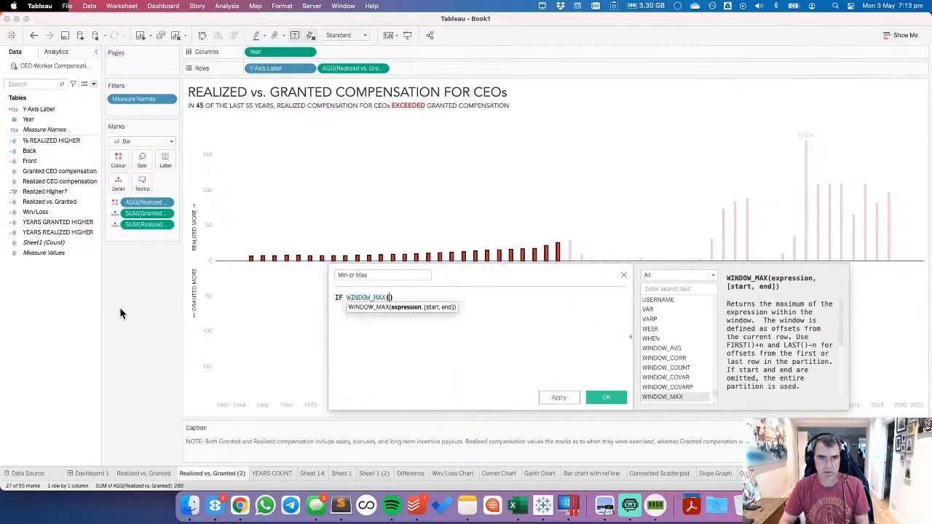
{"action": "type", "text": "rea"}
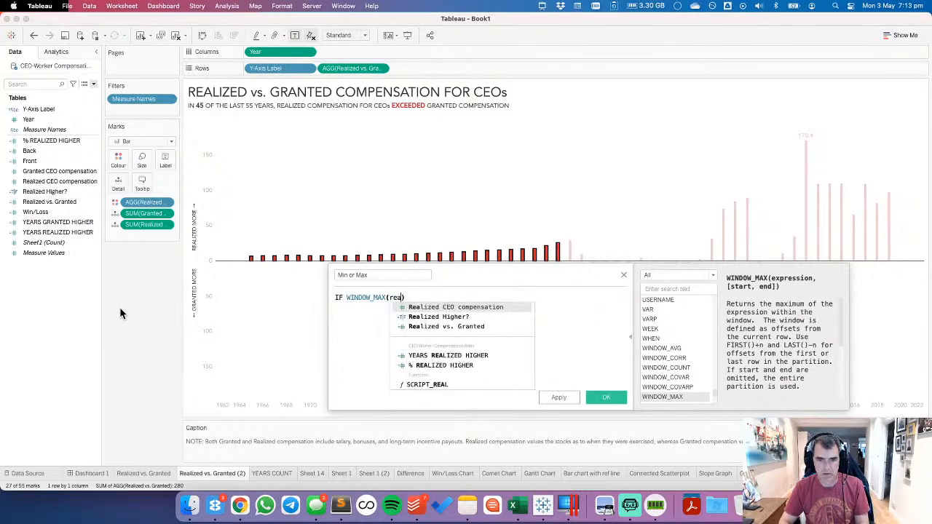
{"action": "key", "text": "Down"}
{"action": "key", "text": "Down"}
{"action": "key", "text": "Return"}
{"action": "key", "text": "Return"}
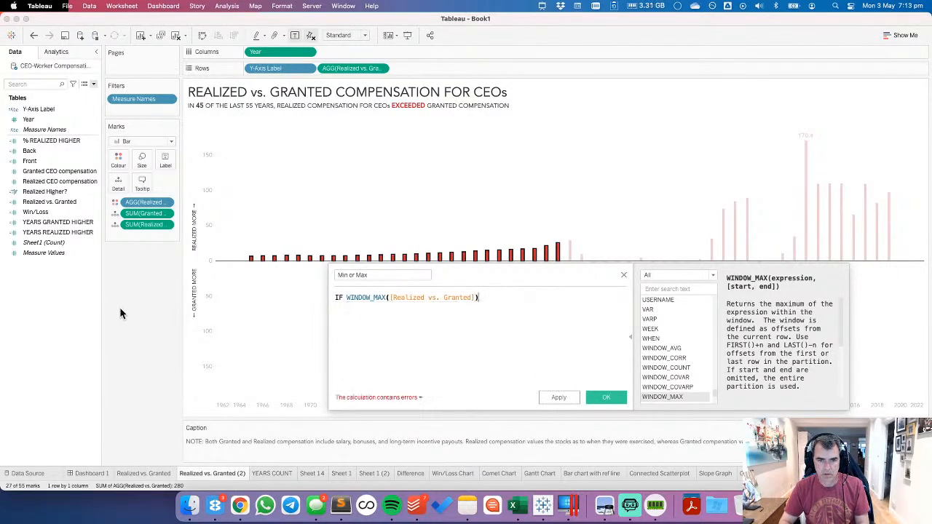
Step: Add OR WINDOW_MIN([Realized vs. Granted]) as the calculation's second condition
{"action": "type", "text": "OR "}
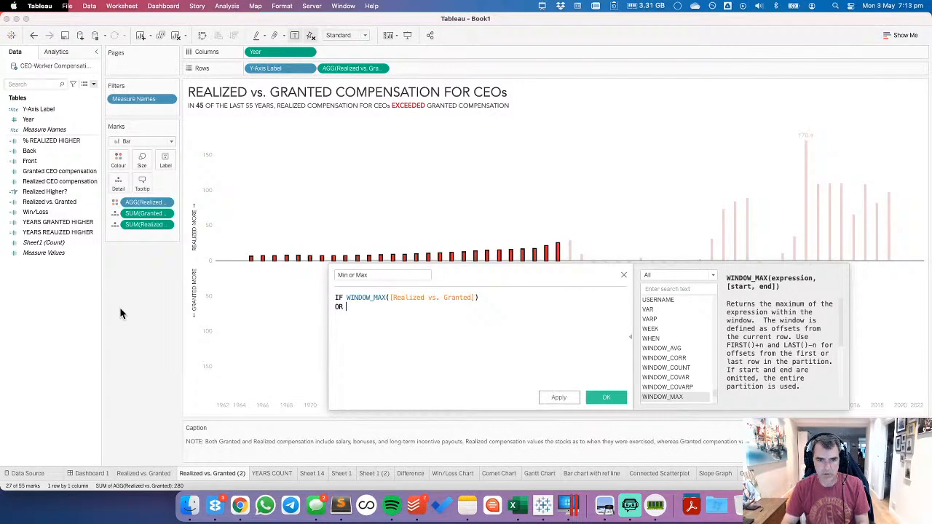
{"action": "type", "text": "windo"}
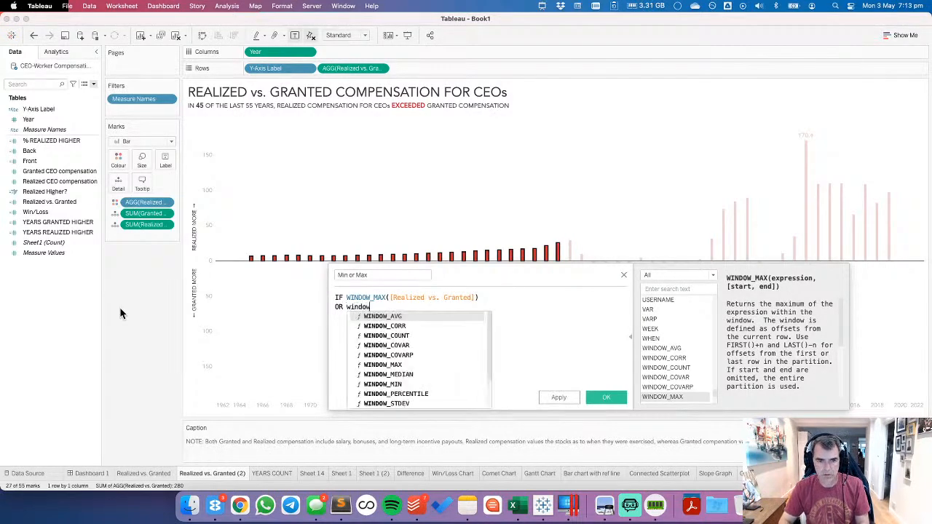
{"action": "type", "text": "w"}
{"action": "key", "text": "Down"}
{"action": "key", "text": "Down"}
{"action": "key", "text": "Down"}
{"action": "key", "text": "Down"}
{"action": "key", "text": "Down"}
{"action": "key", "text": "Down"}
{"action": "key", "text": "Down"}
{"action": "key", "text": "Return"}
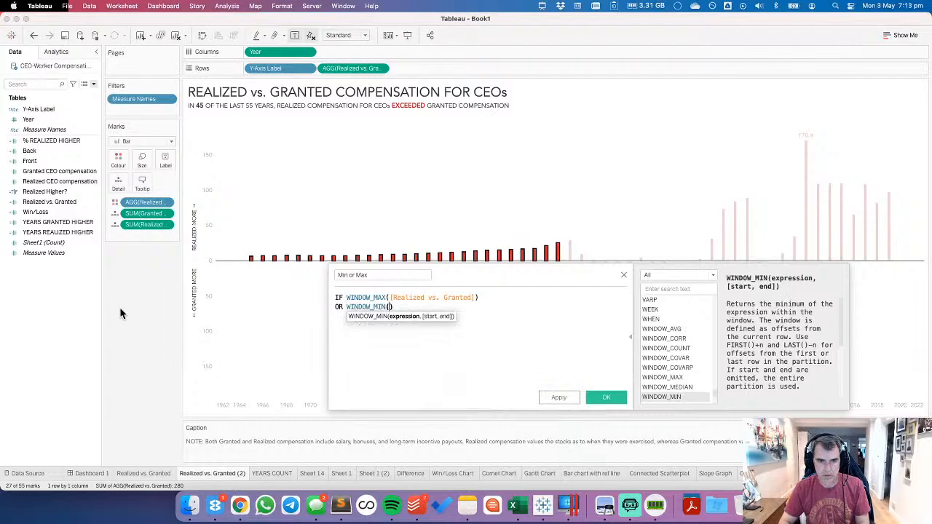
{"action": "type", "text": "real"}
{"action": "key", "text": "Down"}
{"action": "key", "text": "Down"}
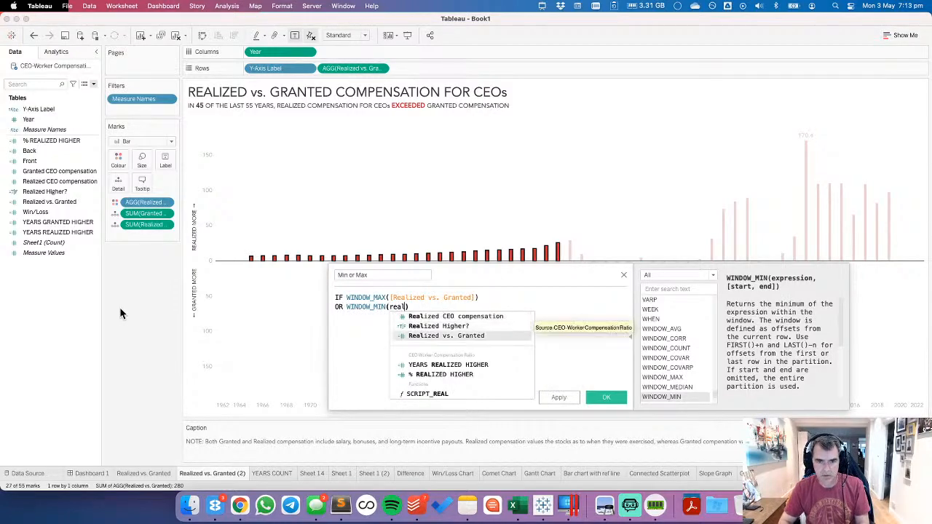
{"action": "key", "text": "Return"}
{"action": "key", "text": "Return"}
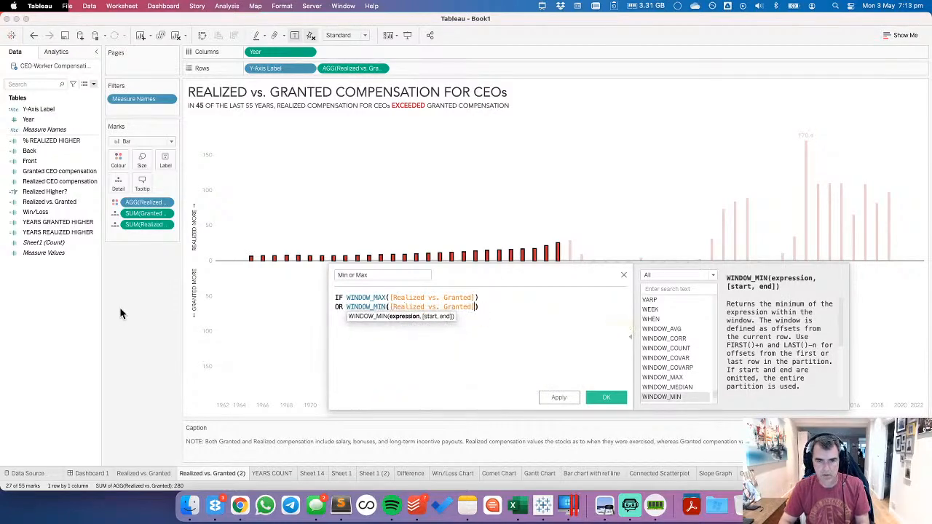
{"action": "key", "text": "BackSpace"}
{"action": "key", "text": "End"}
Step: Finish the formula with THEN [Realized vs. Granted] and END on separate lines, and save the calculated field
{"action": "key", "text": "Return"}
{"action": "type", "text": "THEN real"}
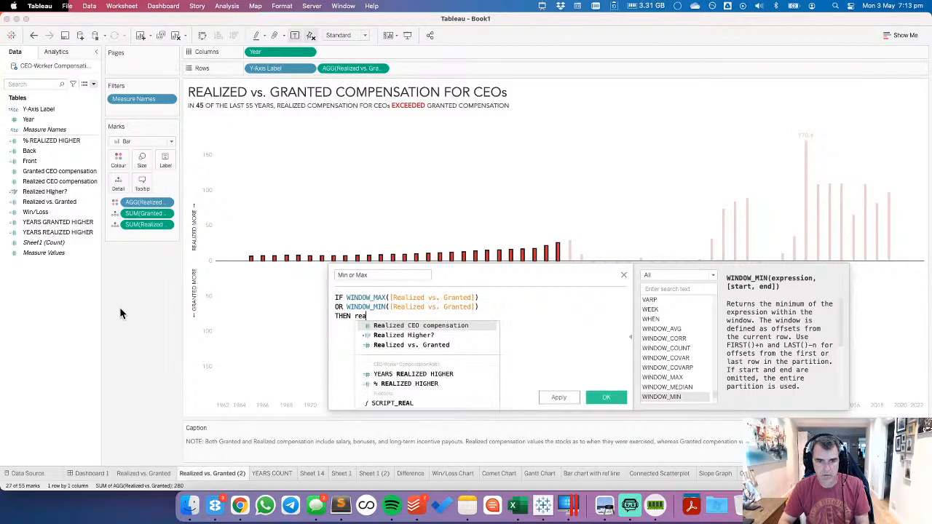
{"action": "key", "text": "Down"}
{"action": "key", "text": "Down"}
{"action": "key", "text": "Return"}
{"action": "key", "text": "Return"}
{"action": "type", "text": "E"}
{"action": "key", "text": "Down"}
{"action": "key", "text": "Down"}
{"action": "key", "text": "Return"}
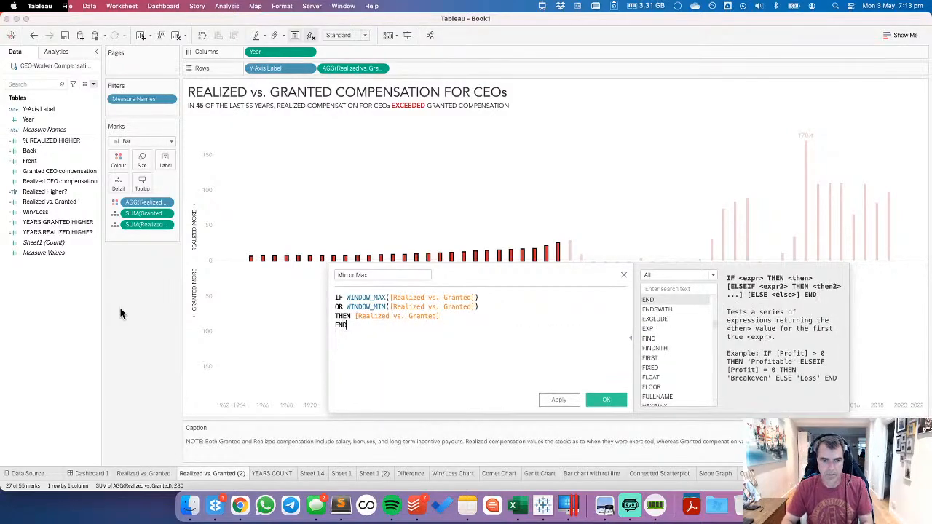
{"action": "left_click", "coordinate": [592, 399]}
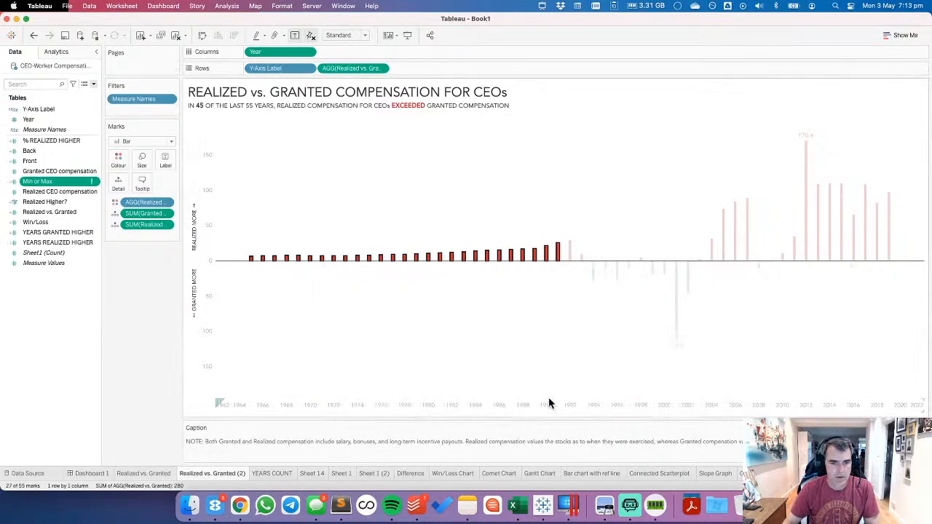
Step: Edit the Min or Max calculation so both WINDOW_MAX and WINDOW_MIN conditions equal [Realized vs. Granted], and save it
{"action": "right_click", "coordinate": [65, 181]}
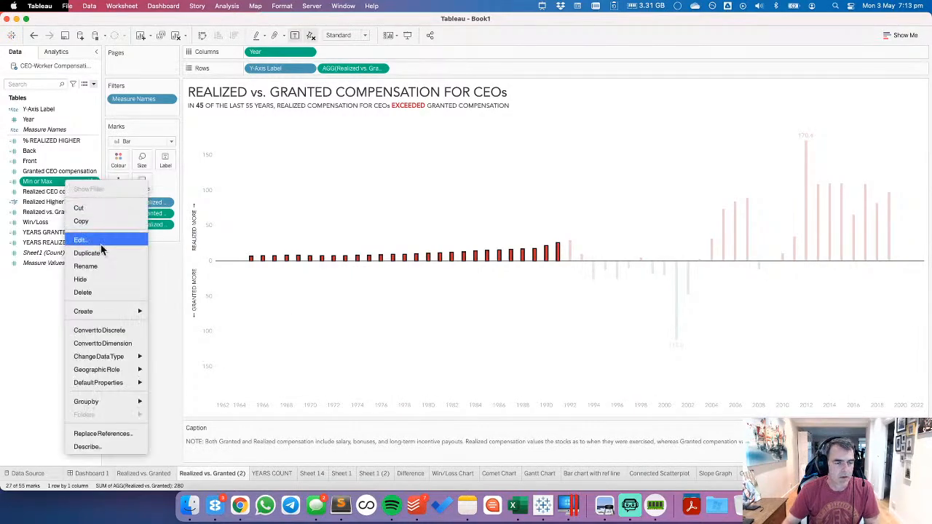
{"action": "left_click", "coordinate": [80, 240]}
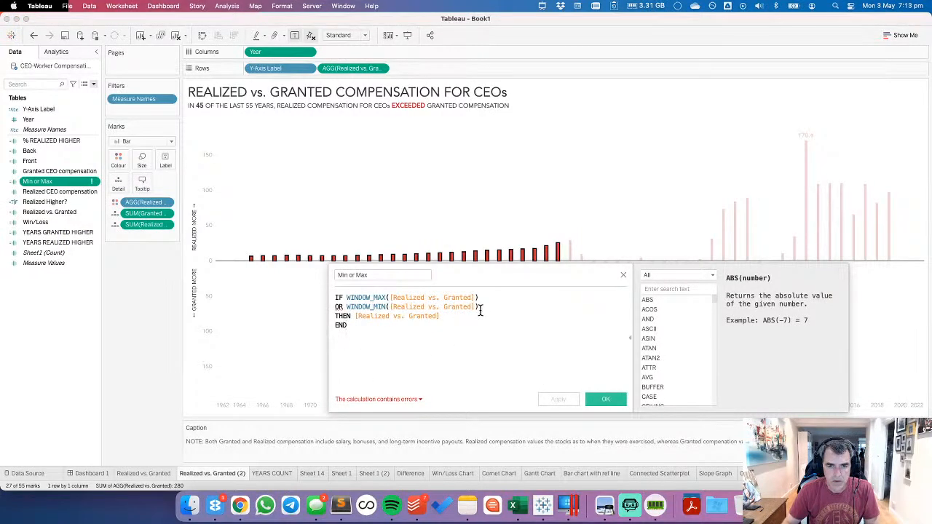
{"action": "left_click", "coordinate": [571, 293]}
{"action": "type", "text": "=rea"}
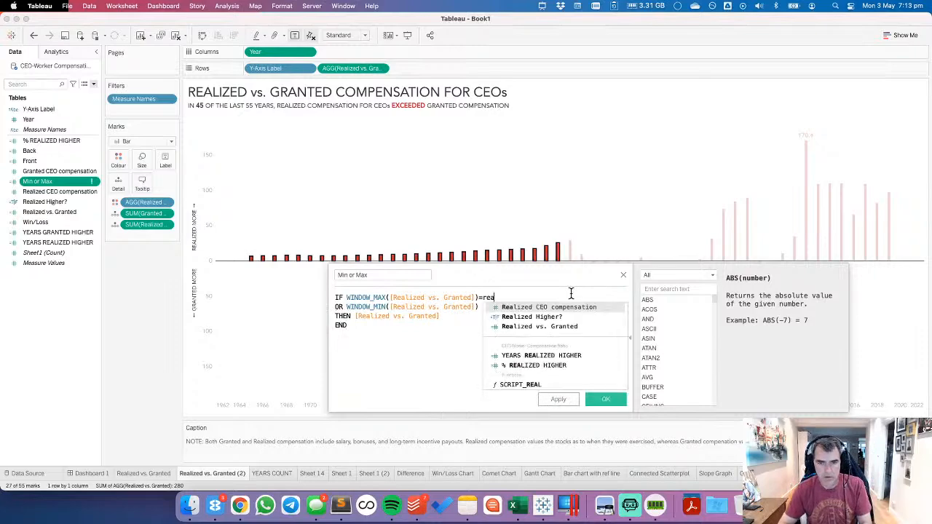
{"action": "key", "text": "Down"}
{"action": "key", "text": "Return"}
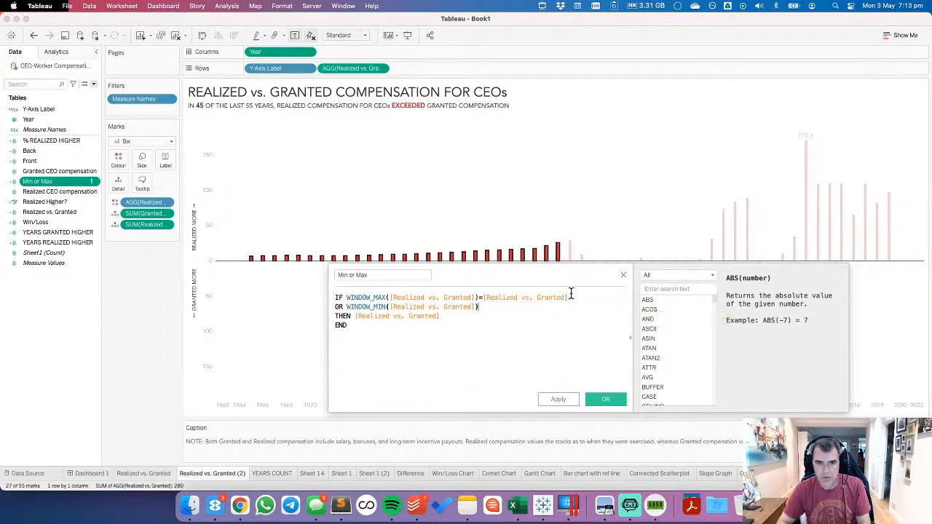
{"action": "type", "text": "=real"}
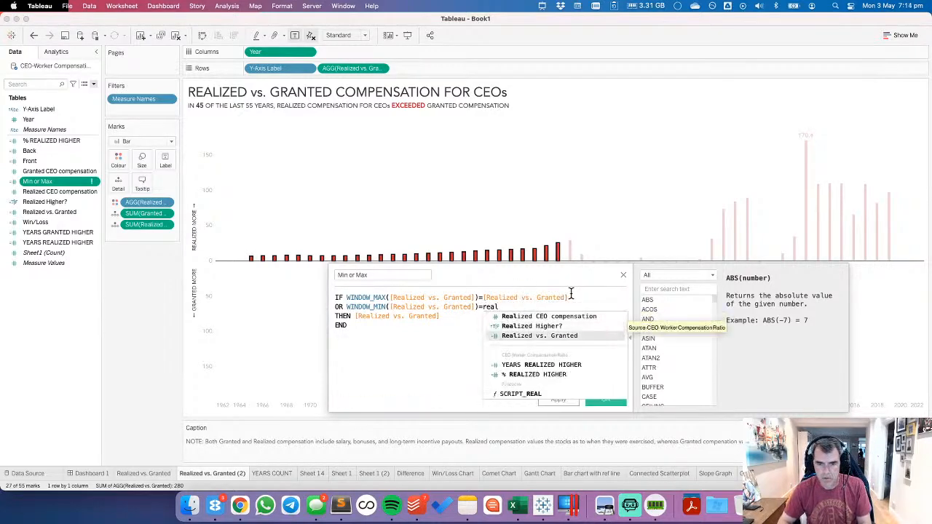
{"action": "key", "text": "Return"}
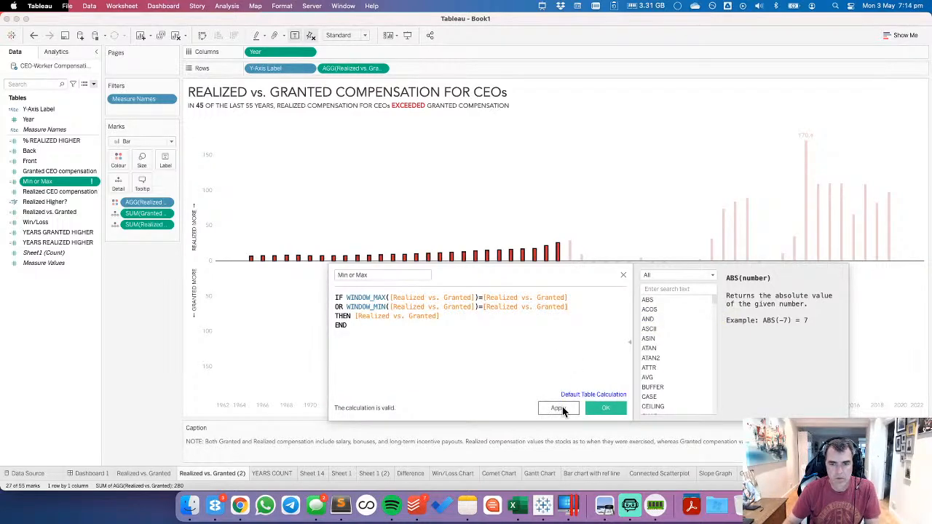
{"action": "left_click", "coordinate": [611, 408]}
Step: Add Min or Max to Rows as circle marks, with mark labels turned off and the circles enlarged
{"action": "left_click_drag", "start_coordinate": [46, 181], "coordinate": [438, 69]}
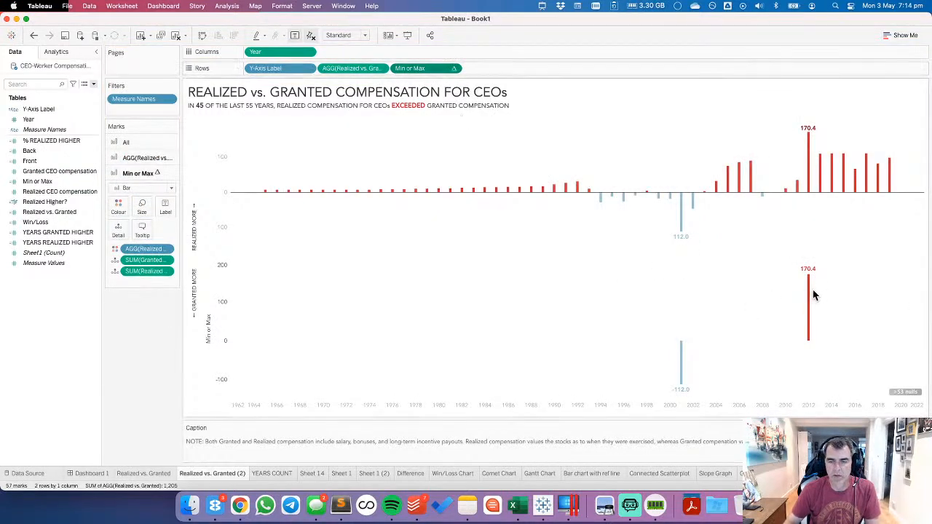
{"action": "left_click", "coordinate": [146, 188]}
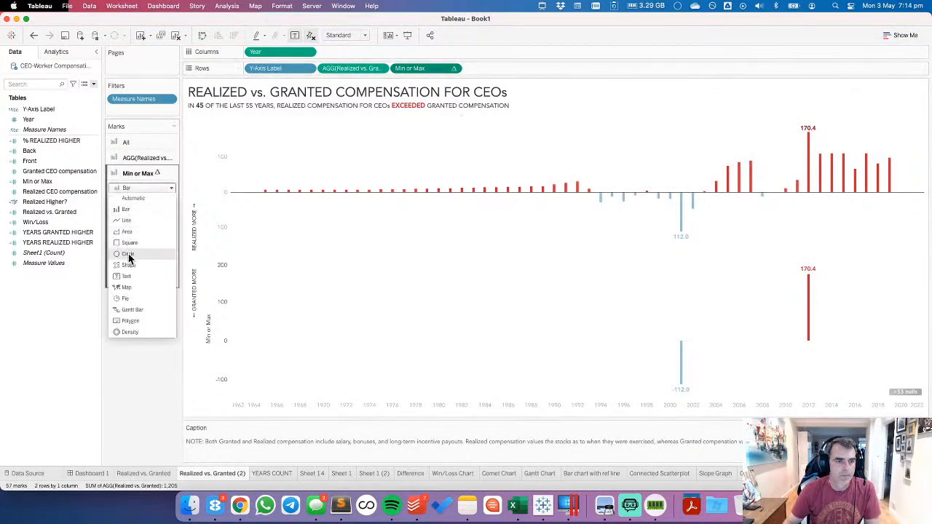
{"action": "left_click", "coordinate": [128, 255]}
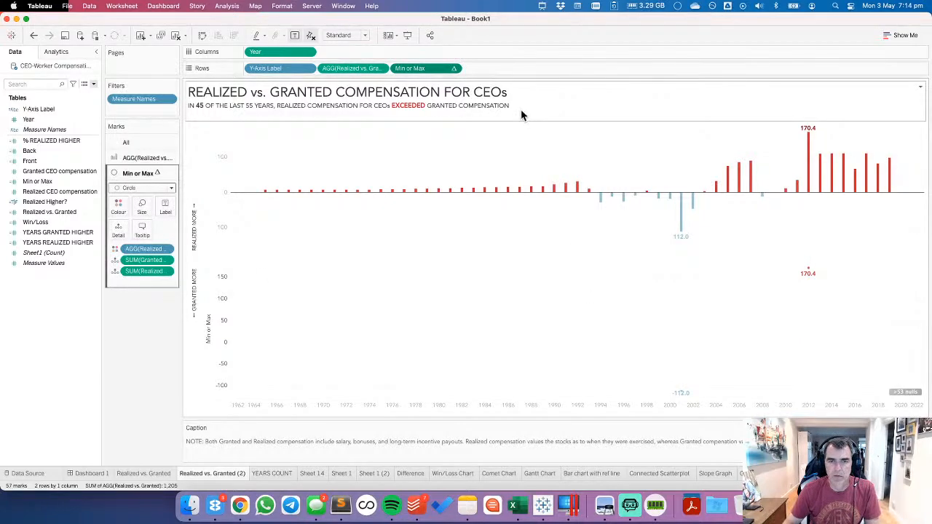
{"action": "left_click", "coordinate": [165, 210]}
{"action": "left_click", "coordinate": [189, 228]}
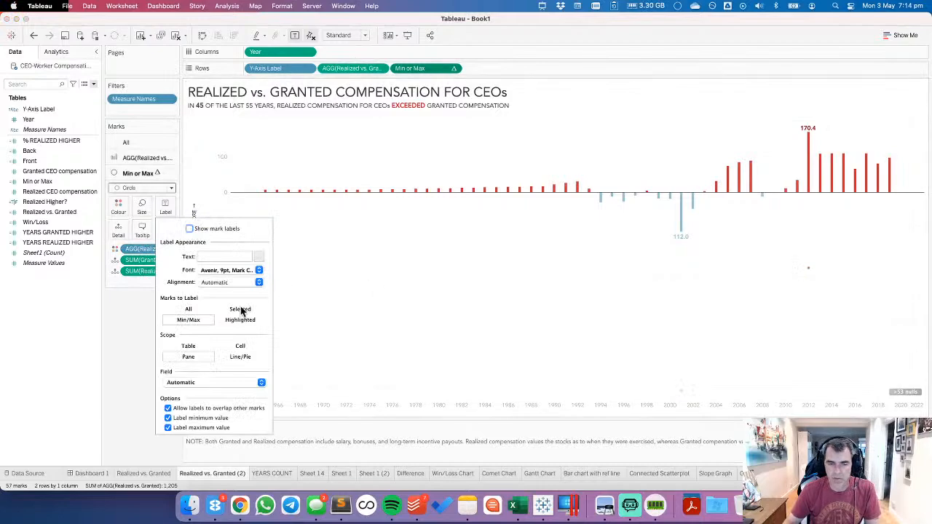
{"action": "left_click", "coordinate": [142, 207]}
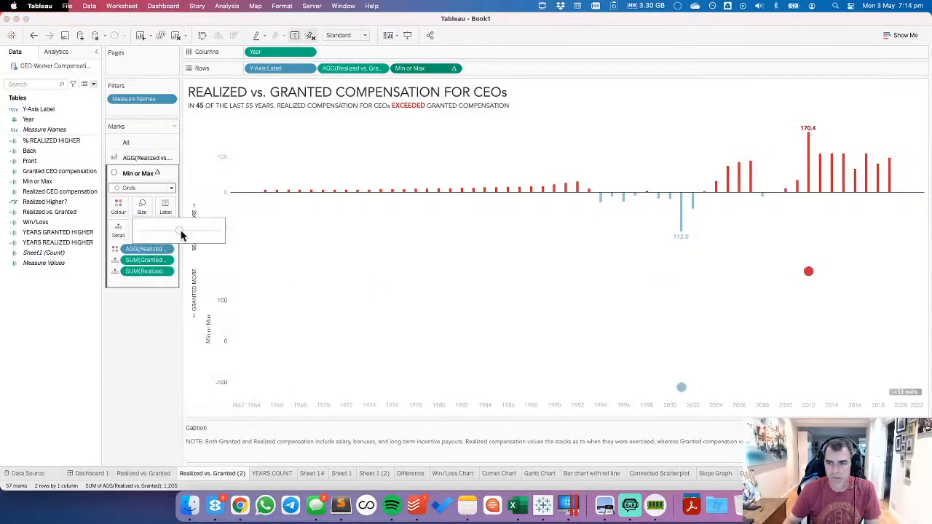
Step: Combine Min or Max with the Realized vs. Granted bars as a dual axis and synchronise the axes
{"action": "left_click", "coordinate": [454, 68]}
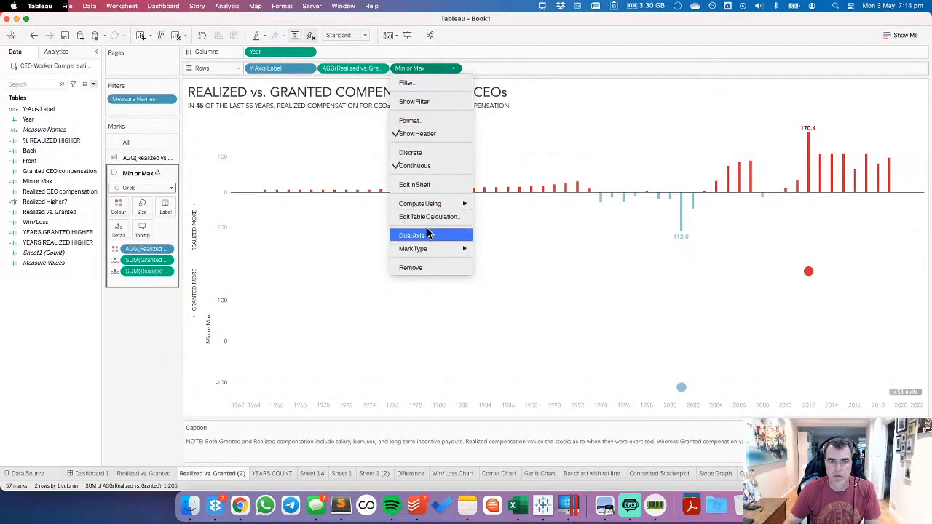
{"action": "left_click", "coordinate": [430, 236]}
{"action": "right_click", "coordinate": [912, 205]}
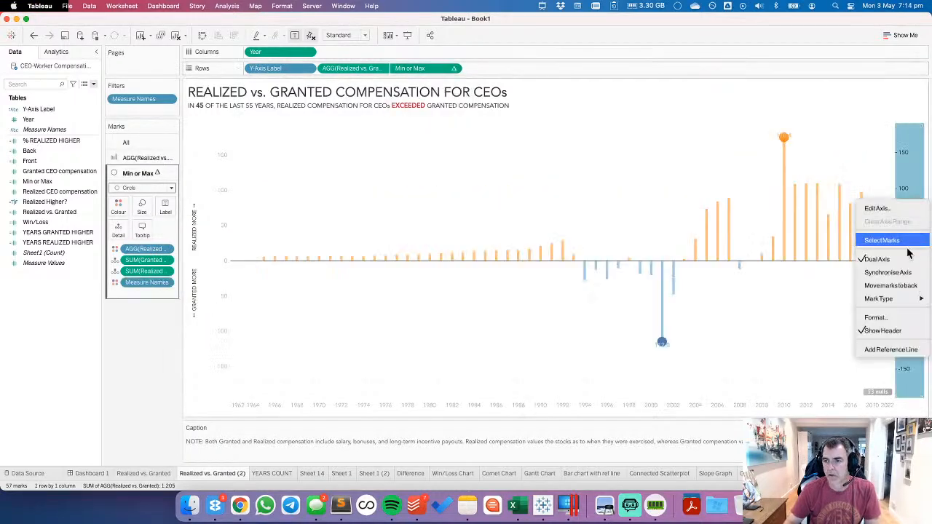
{"action": "left_click", "coordinate": [901, 272]}
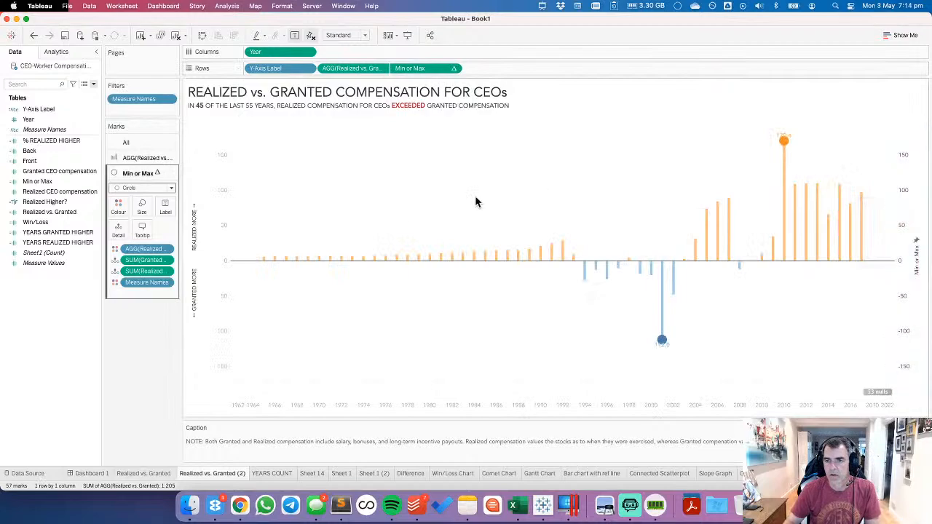
Step: Remove Measure Names from all marks and turn off mark labels for the Realized vs. Granted bars
{"action": "left_click", "coordinate": [126, 142]}
{"action": "left_click_drag", "start_coordinate": [146, 251], "coordinate": [347, 196]}
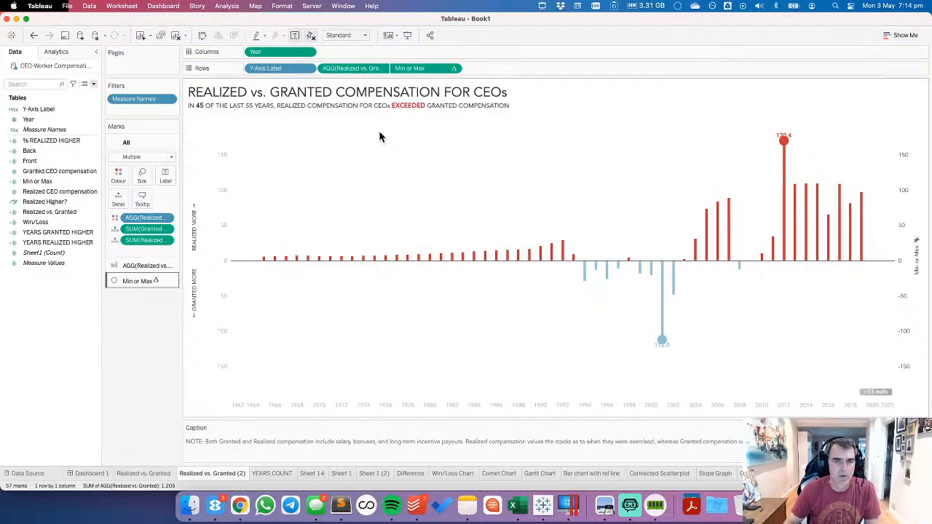
{"action": "left_click", "coordinate": [138, 265]}
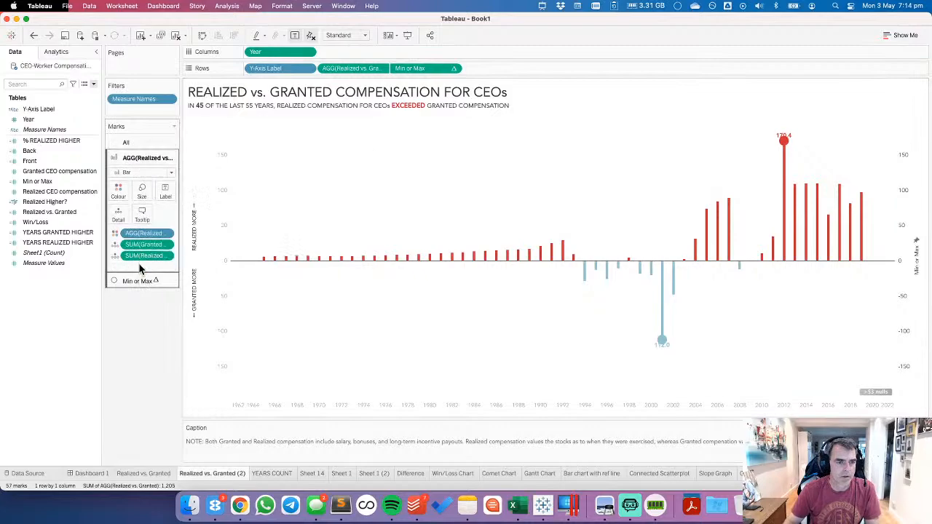
{"action": "left_click", "coordinate": [165, 192]}
{"action": "left_click", "coordinate": [191, 213]}
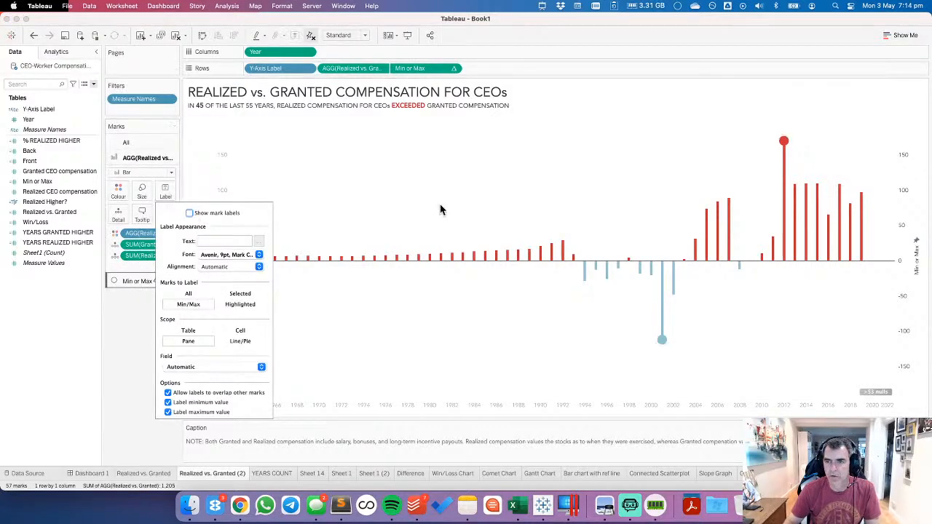
{"action": "left_click", "coordinate": [434, 374]}
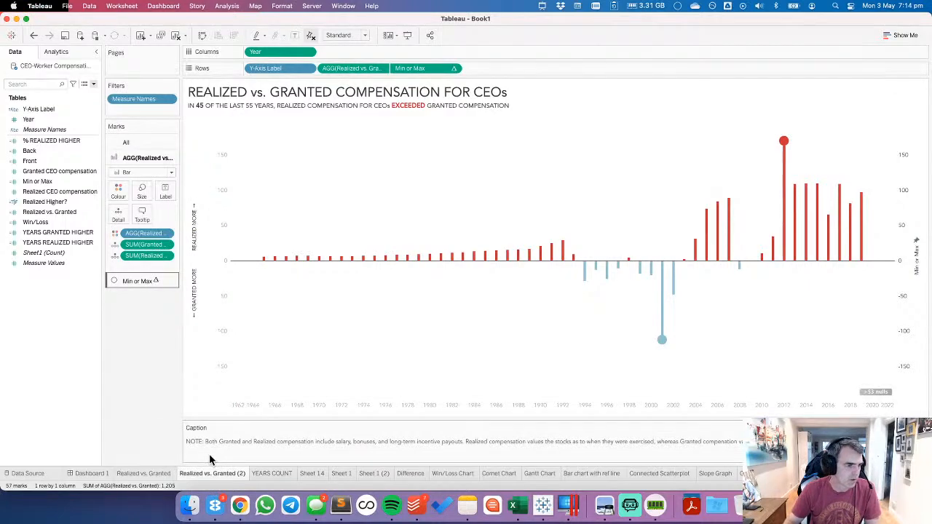
Step: On the original Realized vs. Granted worksheet, add Min or Max to Rows with the Circle mark type
{"action": "left_click", "coordinate": [149, 475]}
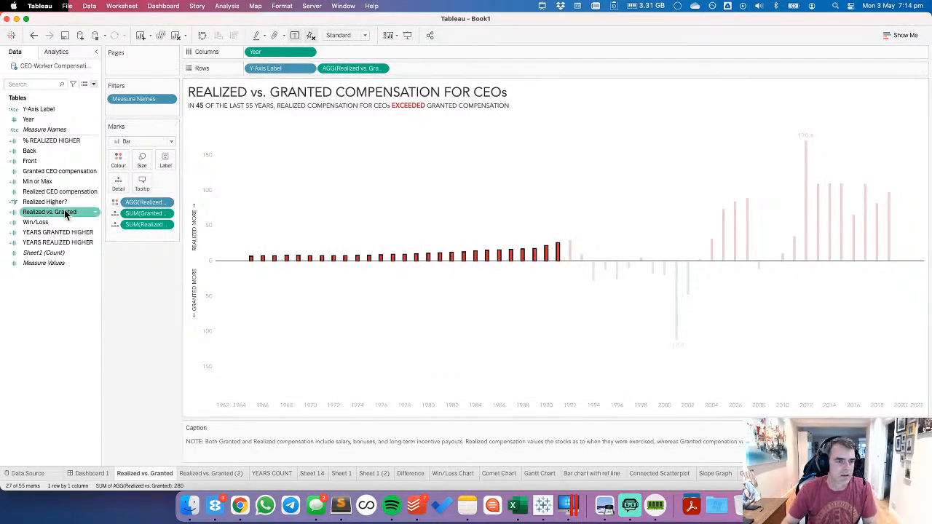
{"action": "left_click_drag", "start_coordinate": [60, 182], "coordinate": [434, 68]}
{"action": "left_click", "coordinate": [455, 68]}
{"action": "mouse_move", "coordinate": [450, 249]}
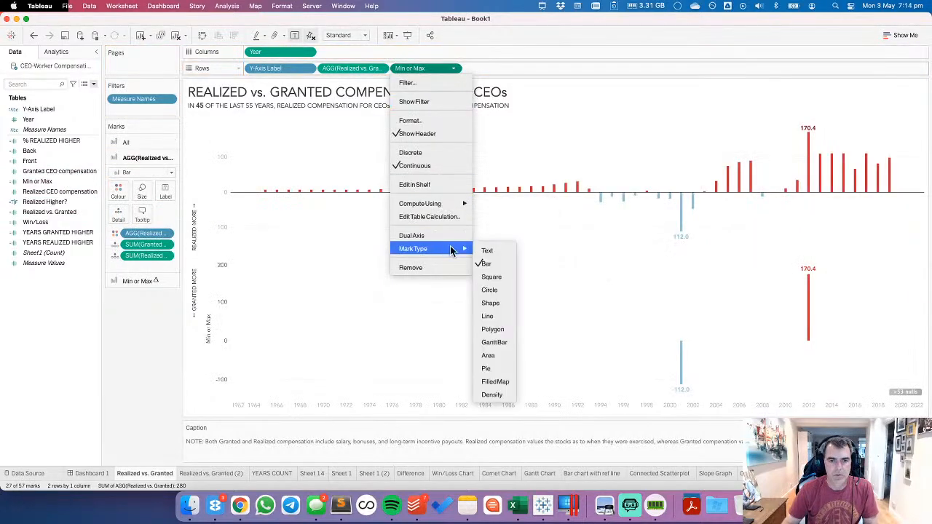
{"action": "left_click", "coordinate": [490, 290]}
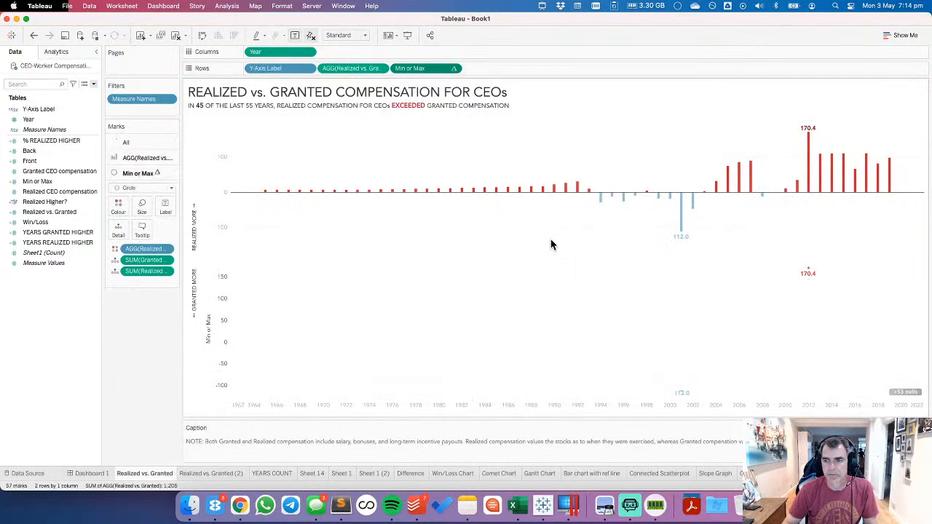
Step: Make Min or Max a dual axis on the original worksheet and synchronise it with the bar axis
{"action": "left_click", "coordinate": [455, 70]}
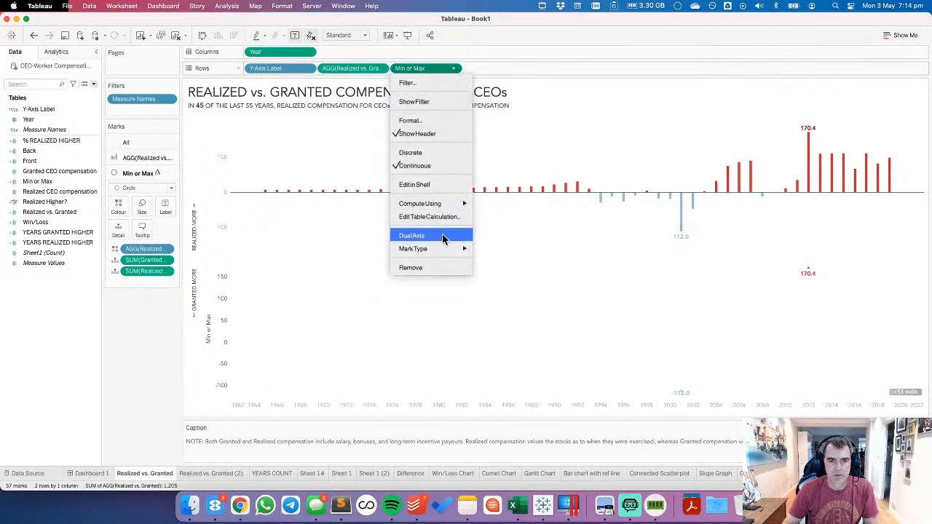
{"action": "left_click", "coordinate": [443, 236]}
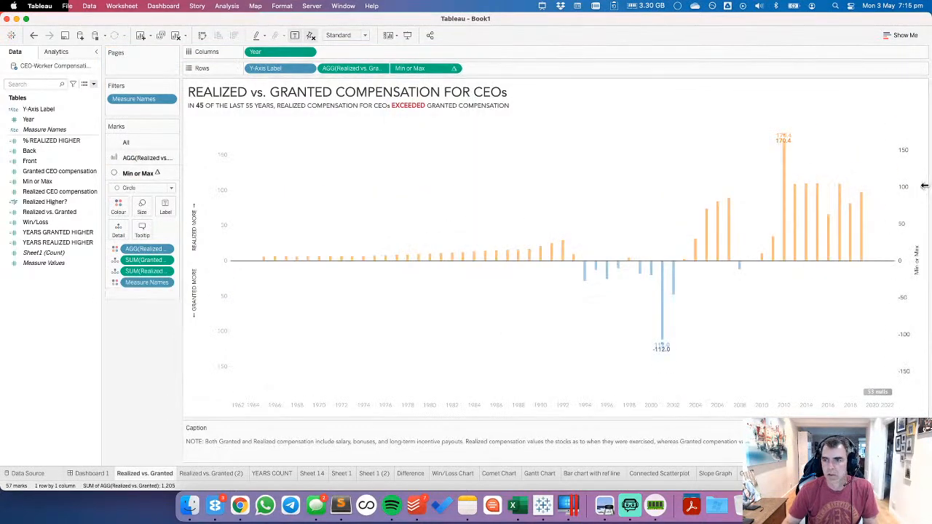
{"action": "right_click", "coordinate": [907, 189]}
{"action": "left_click", "coordinate": [897, 259]}
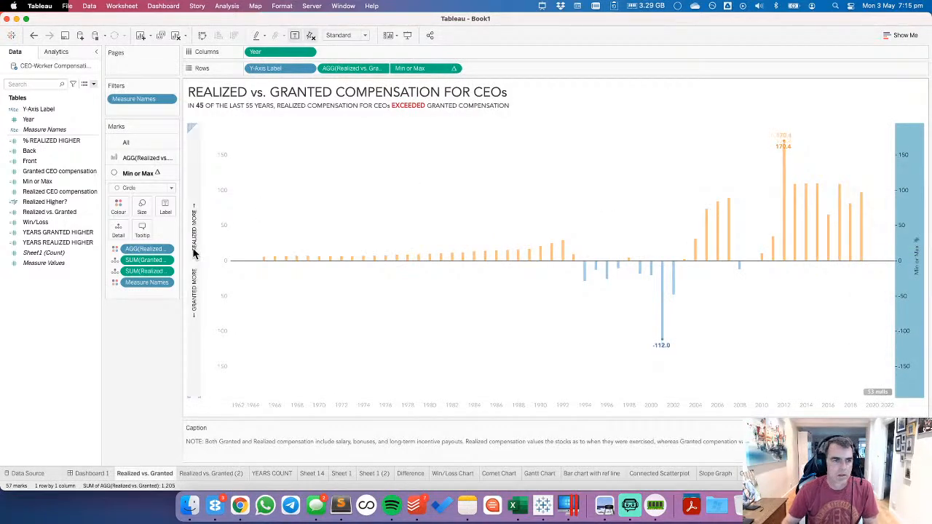
Step: Enlarge the Min or Max circles slightly and remove Measure Names from all marks on the original worksheet
{"action": "left_click", "coordinate": [142, 207]}
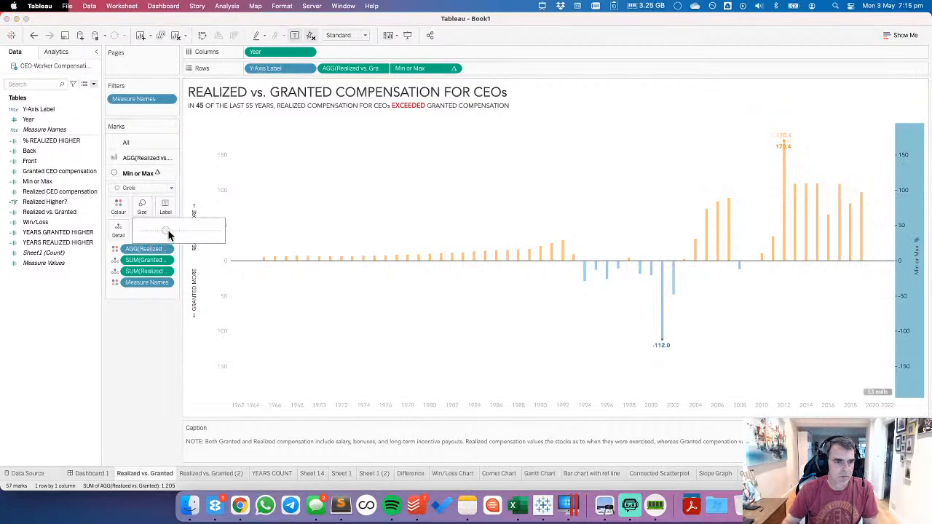
{"action": "left_click_drag", "start_coordinate": [171, 231], "coordinate": [169, 231]}
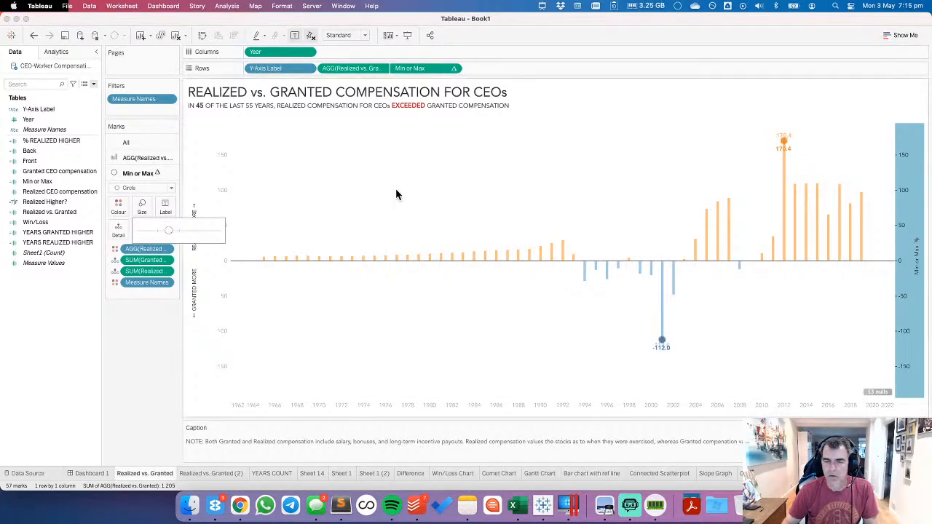
{"action": "left_click", "coordinate": [126, 142]}
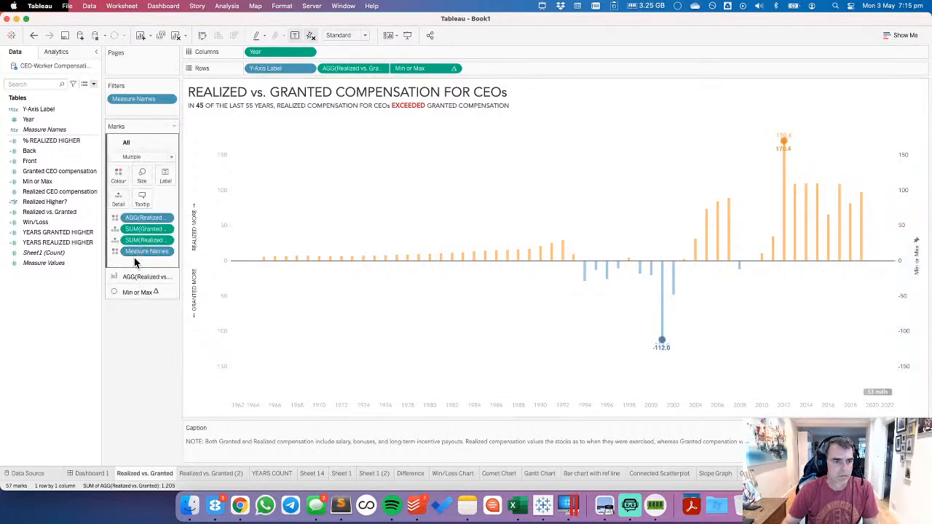
{"action": "left_click_drag", "start_coordinate": [134, 262], "coordinate": [133, 346]}
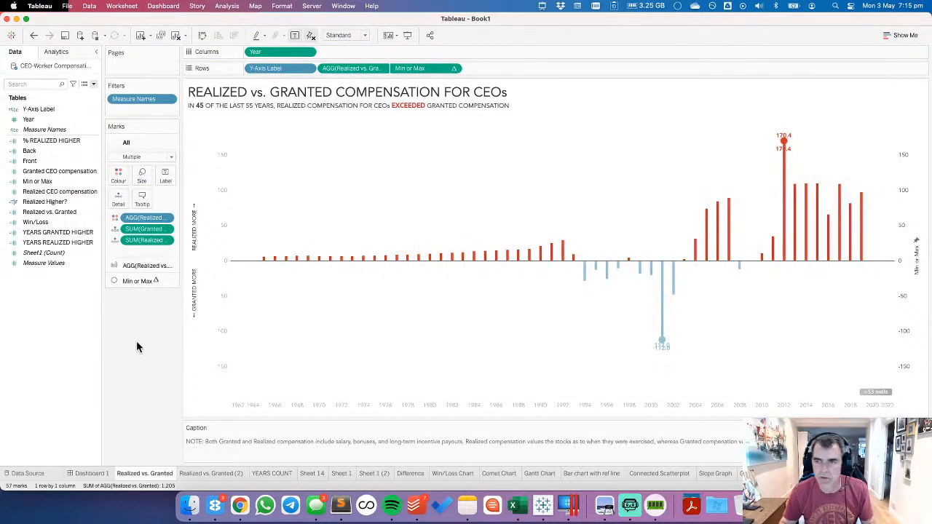
Step: Turn off mark labels for the bars on the original worksheet, keeping the circle labels
{"action": "left_click", "coordinate": [146, 265]}
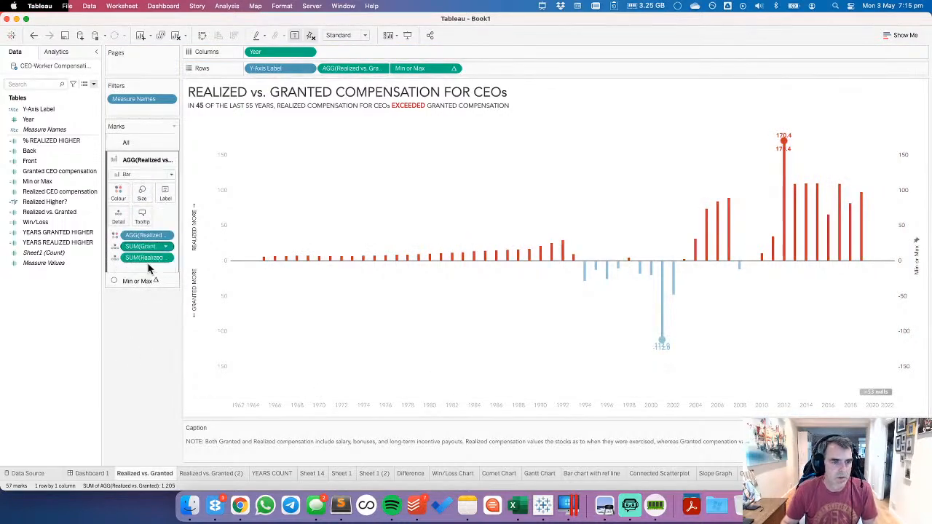
{"action": "left_click", "coordinate": [166, 192]}
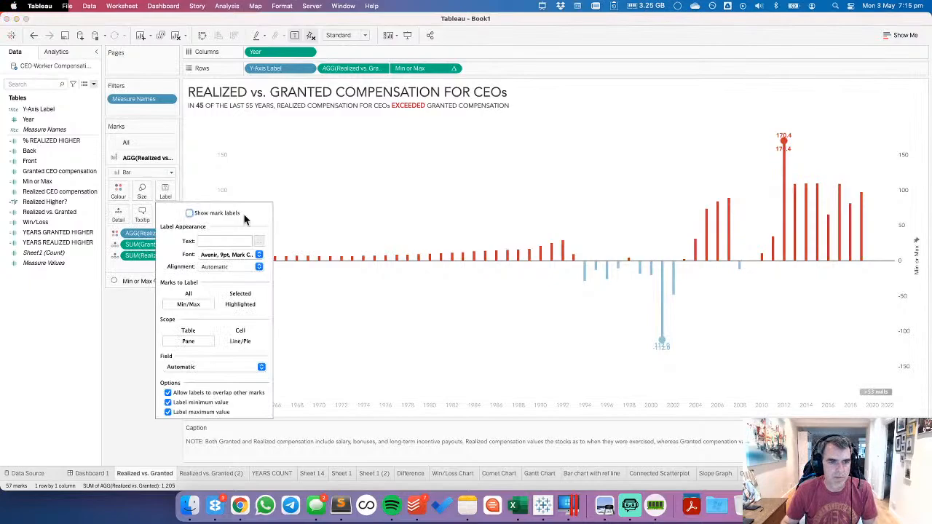
{"action": "left_click", "coordinate": [455, 203]}
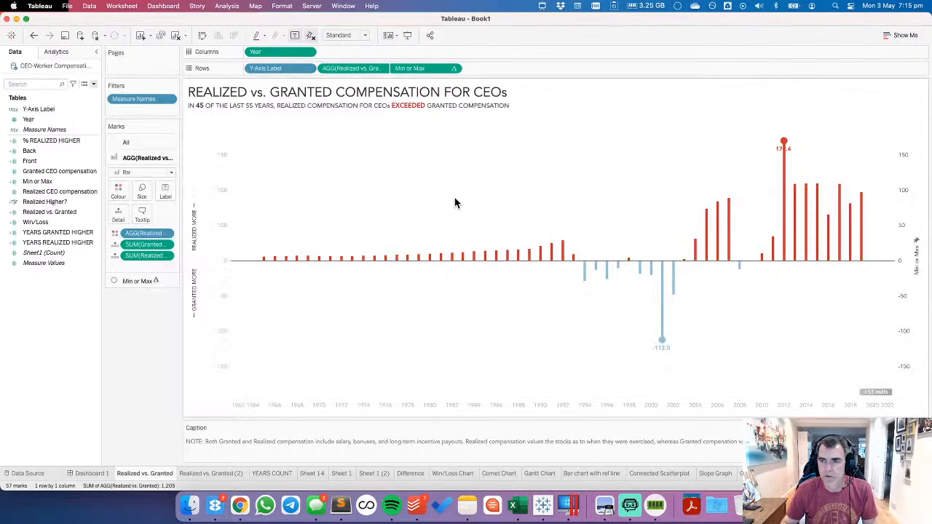
{"action": "left_click", "coordinate": [135, 280]}
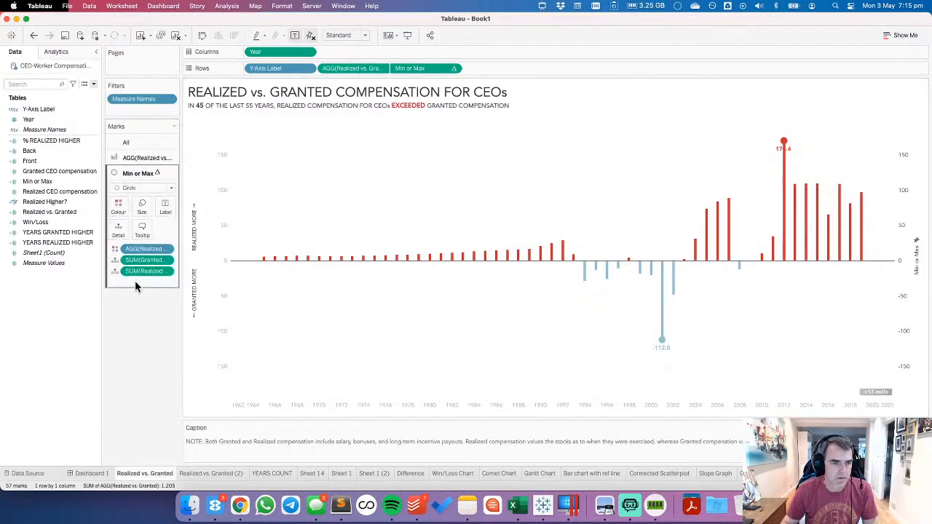
{"action": "left_click", "coordinate": [166, 207]}
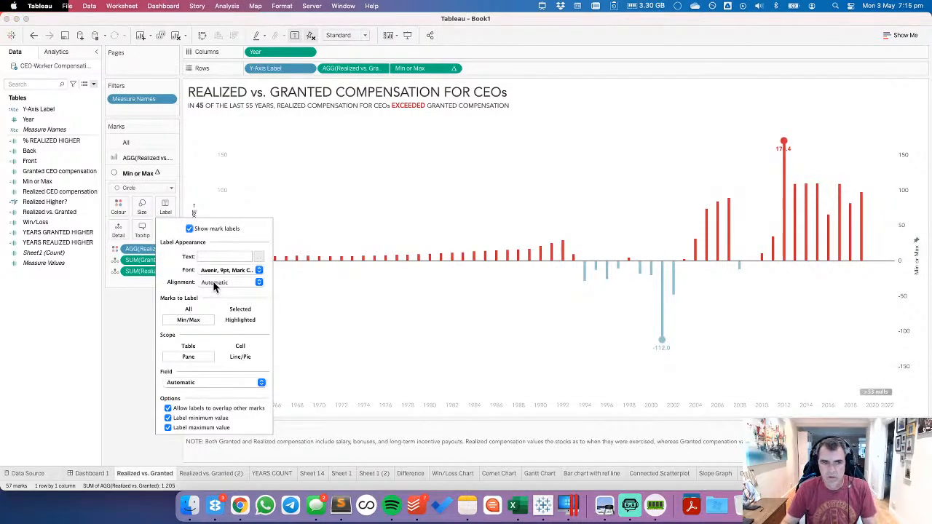
{"action": "left_click", "coordinate": [406, 208]}
{"action": "right_click", "coordinate": [419, 68]}
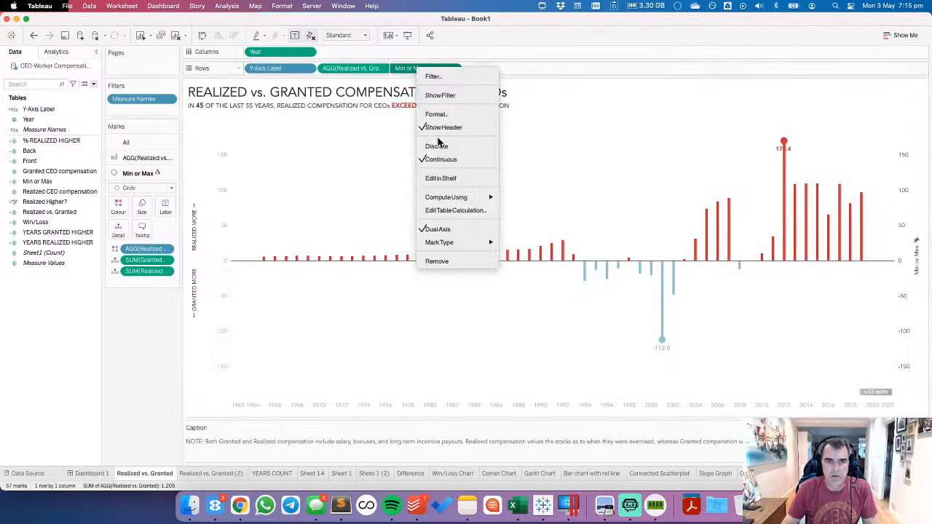
{"action": "left_click", "coordinate": [42, 188]}
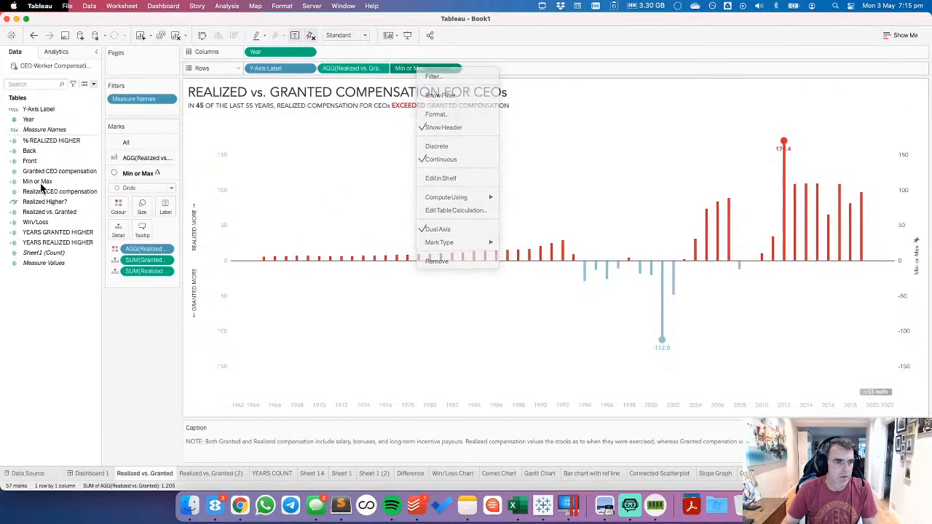
Step: Set the default number format of the Min or Max field to custom, with one decimal place and no minus sign for negatives
{"action": "right_click", "coordinate": [41, 186]}
{"action": "mouse_move", "coordinate": [80, 373]}
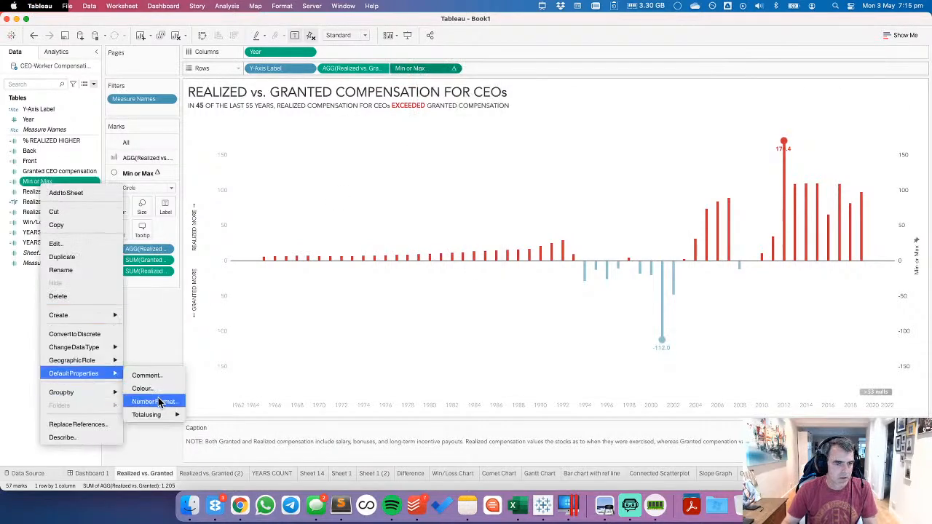
{"action": "left_click", "coordinate": [159, 402]}
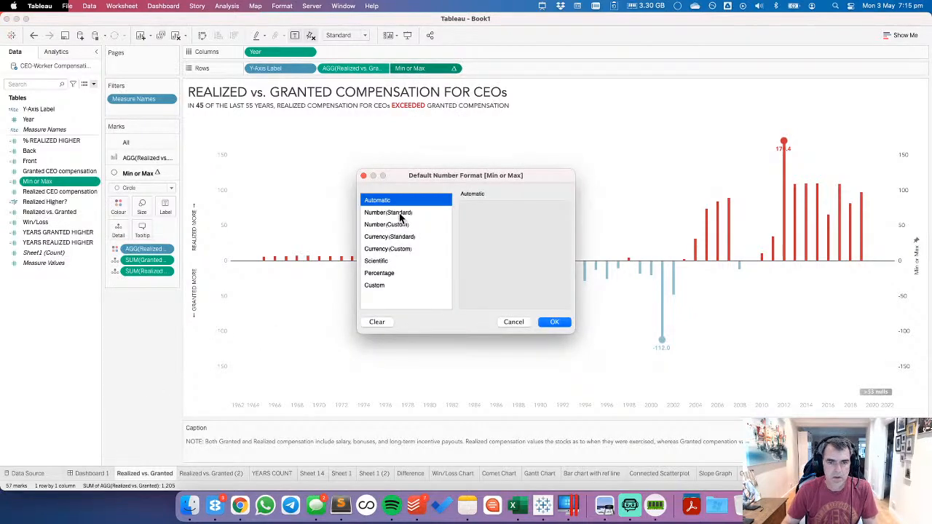
{"action": "left_click", "coordinate": [395, 225]}
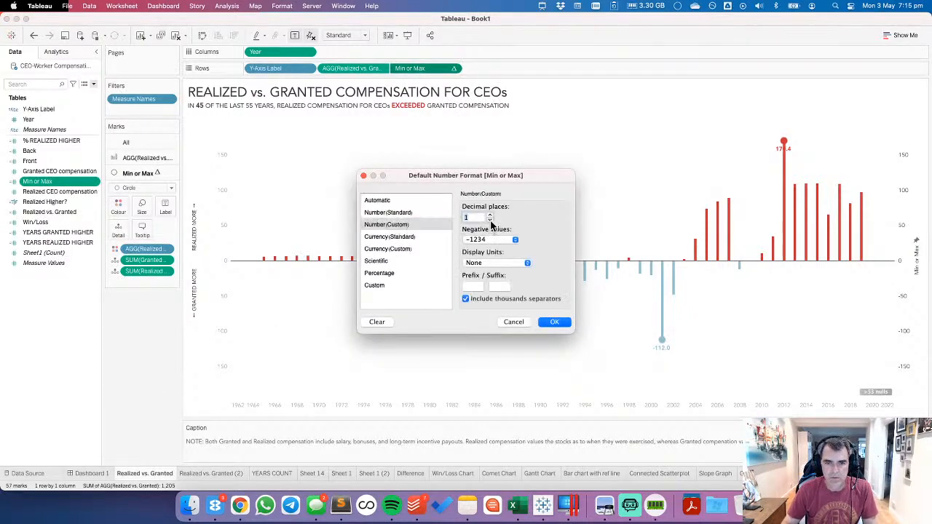
{"action": "left_click", "coordinate": [376, 286]}
{"action": "left_click", "coordinate": [492, 221]}
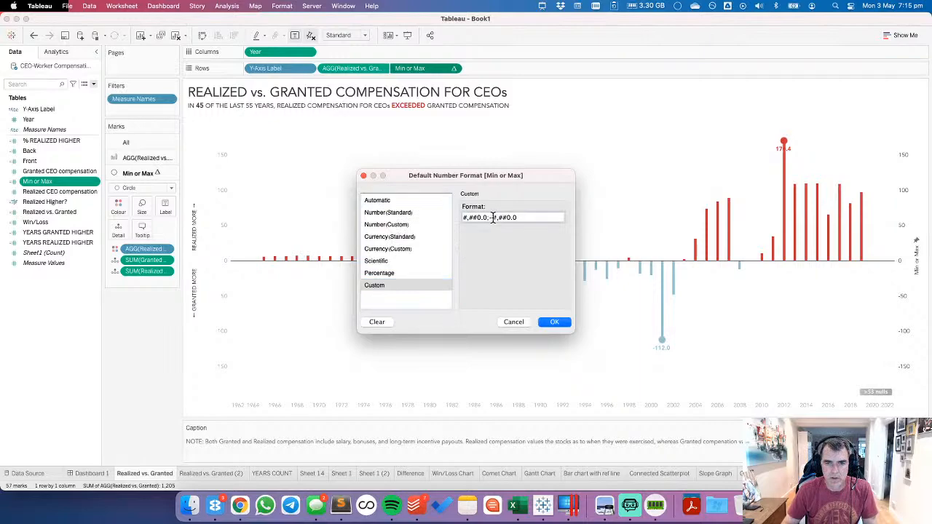
{"action": "key", "text": "BackSpace"}
{"action": "left_click", "coordinate": [554, 324]}
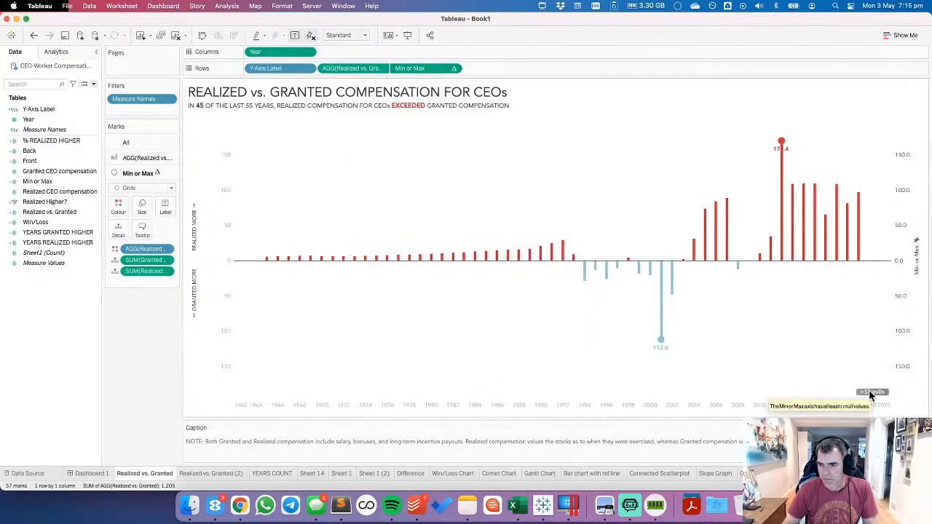
Step: Hide the Min or Max axis header and change the Min or Max mark type to Pie
{"action": "right_click", "coordinate": [913, 314]}
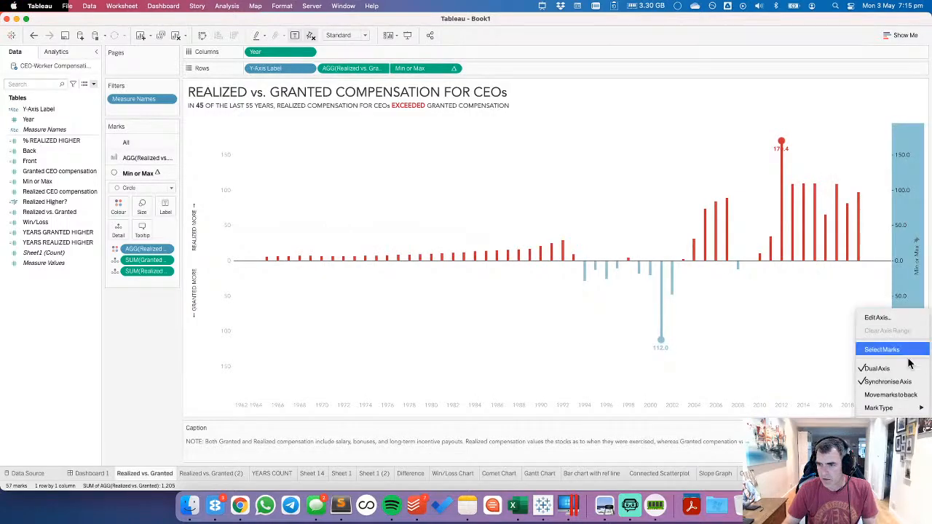
{"action": "left_click", "coordinate": [877, 369]}
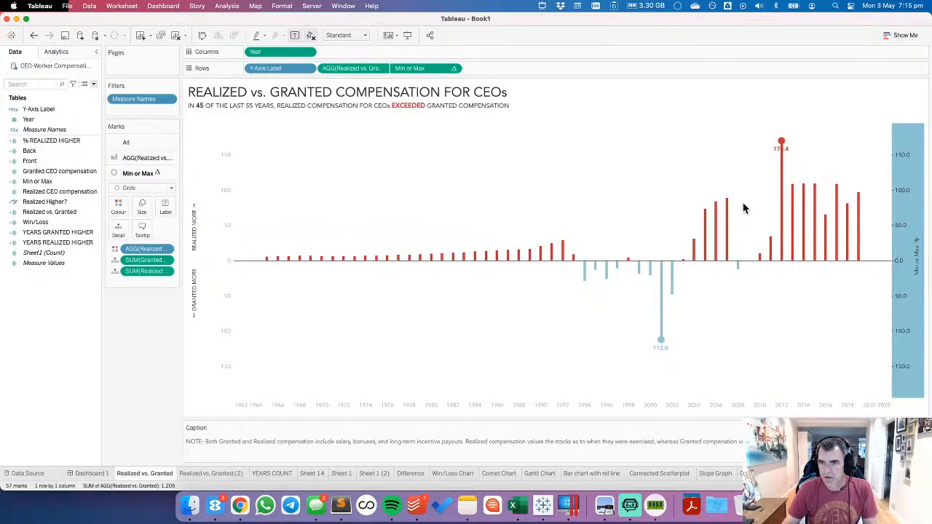
{"action": "left_click", "coordinate": [142, 188]}
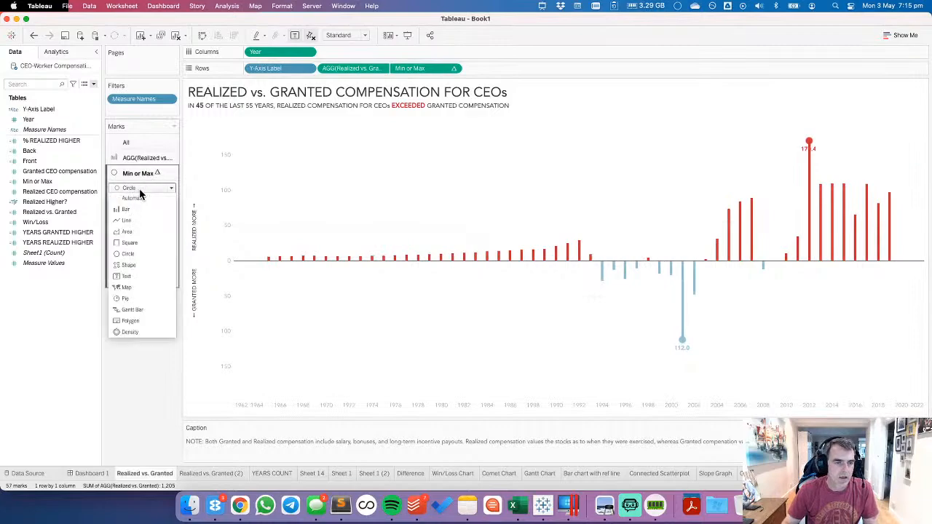
{"action": "left_click", "coordinate": [568, 192]}
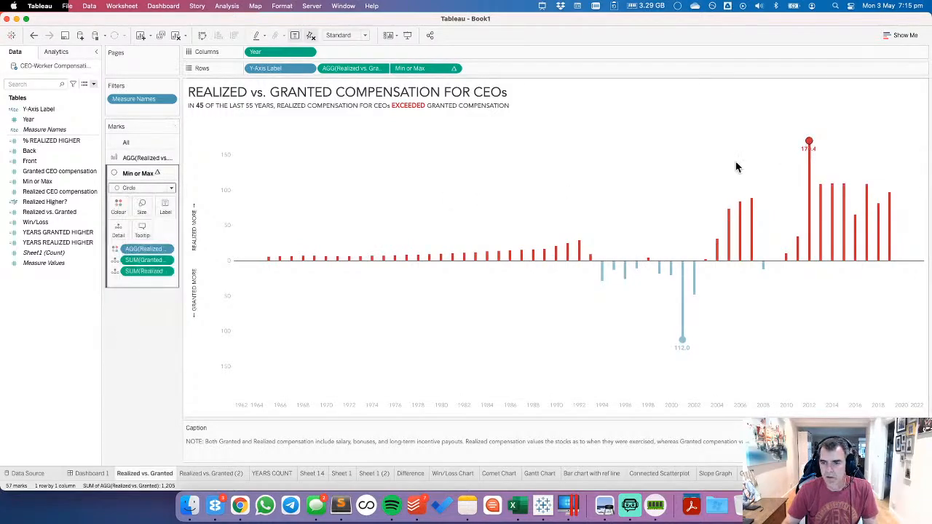
{"action": "left_click", "coordinate": [142, 188]}
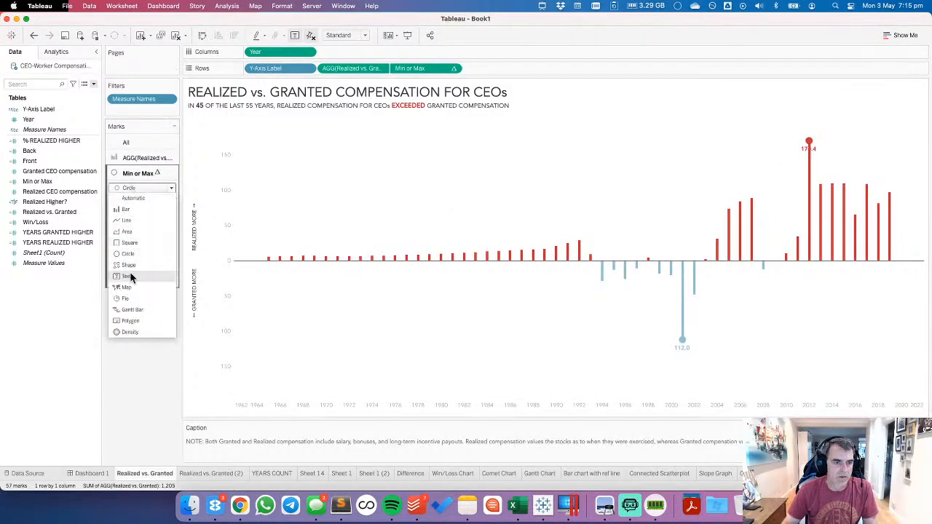
{"action": "left_click", "coordinate": [135, 301]}
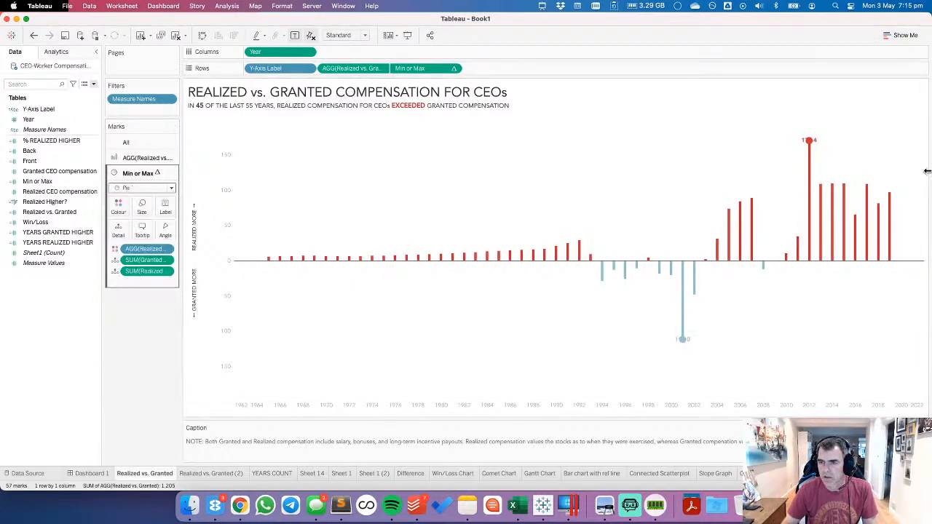
Step: On Dashboard 1, move the minimum mark's label below its circle and the maximum mark's label above its circle
{"action": "left_click", "coordinate": [99, 474]}
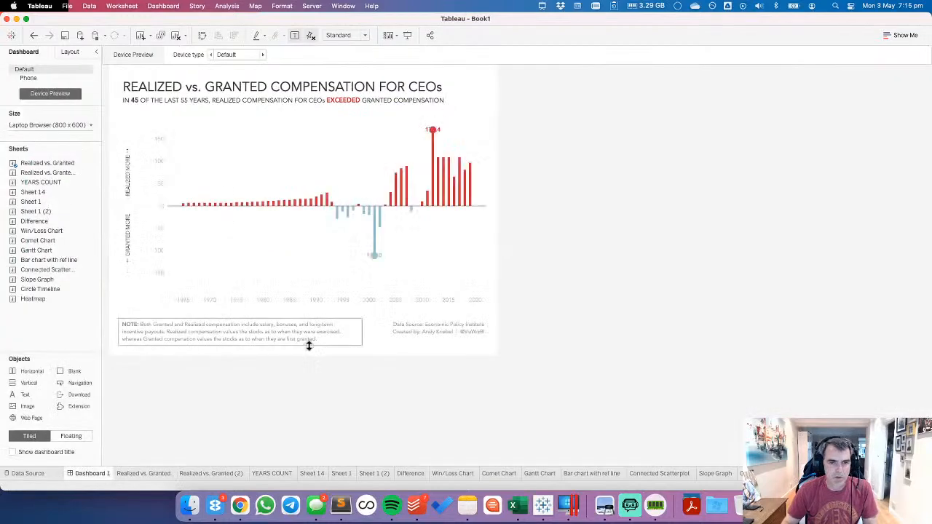
{"action": "left_click", "coordinate": [375, 257]}
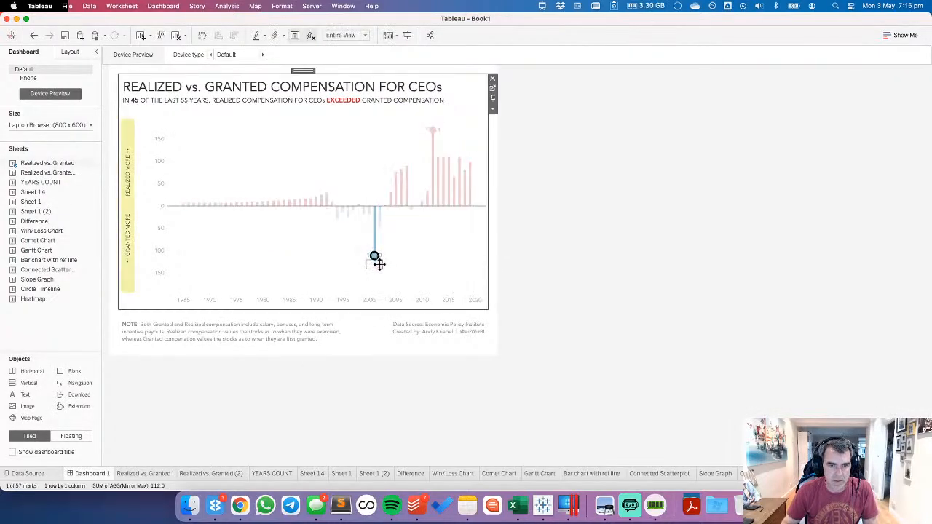
{"action": "left_click", "coordinate": [442, 246]}
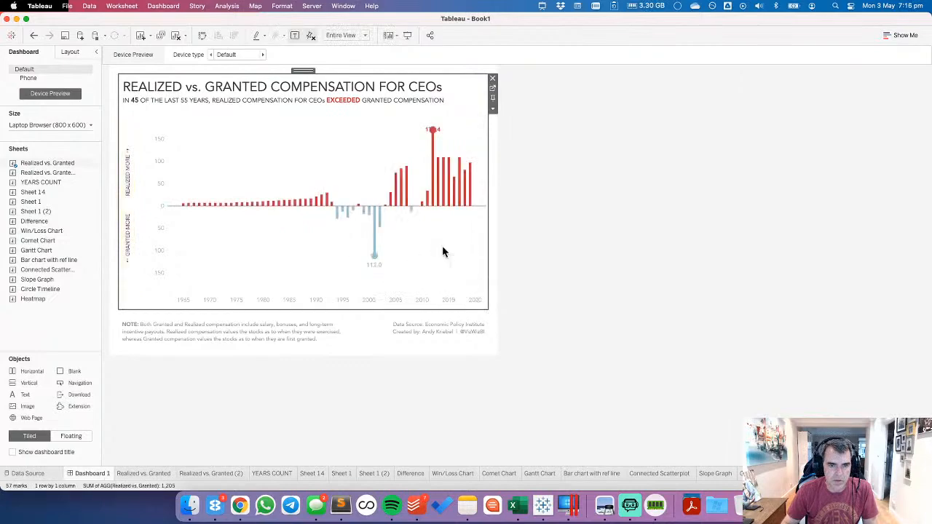
{"action": "left_click", "coordinate": [434, 131]}
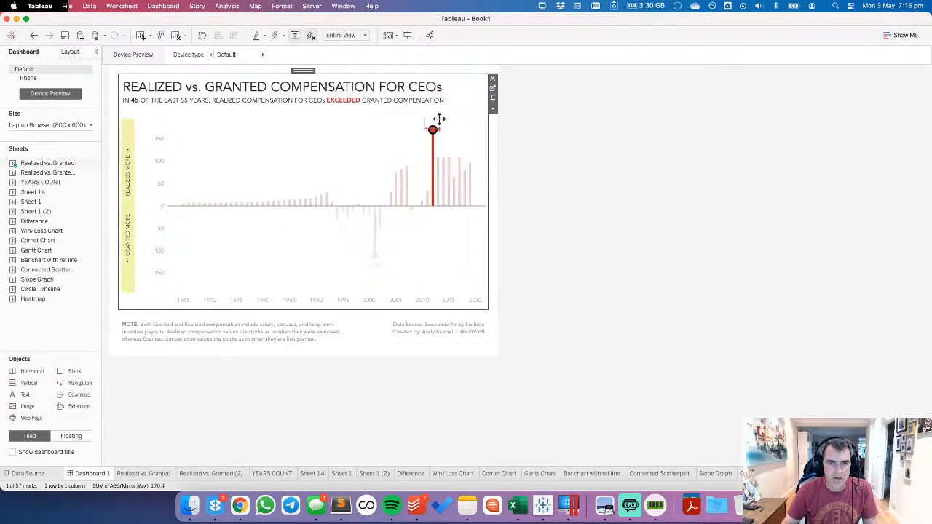
{"action": "left_click", "coordinate": [451, 133]}
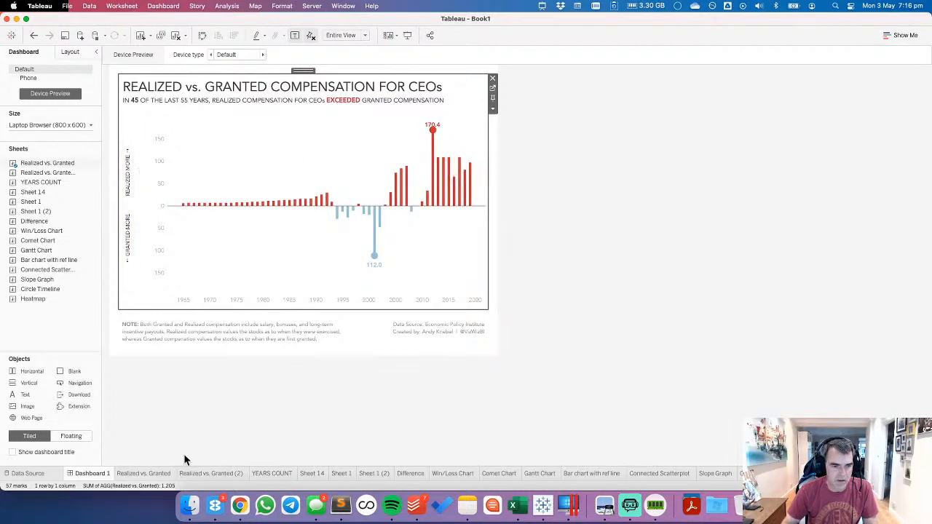
Step: On the Realized vs. Granted worksheet, show the Min or Max axis header again and clear its axis title
{"action": "left_click", "coordinate": [158, 472]}
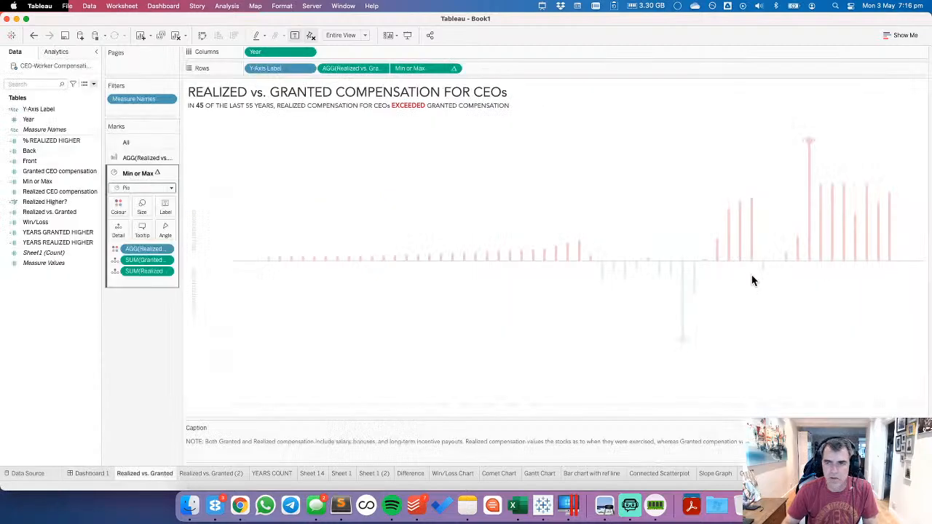
{"action": "left_click", "coordinate": [454, 69]}
{"action": "left_click", "coordinate": [434, 133]}
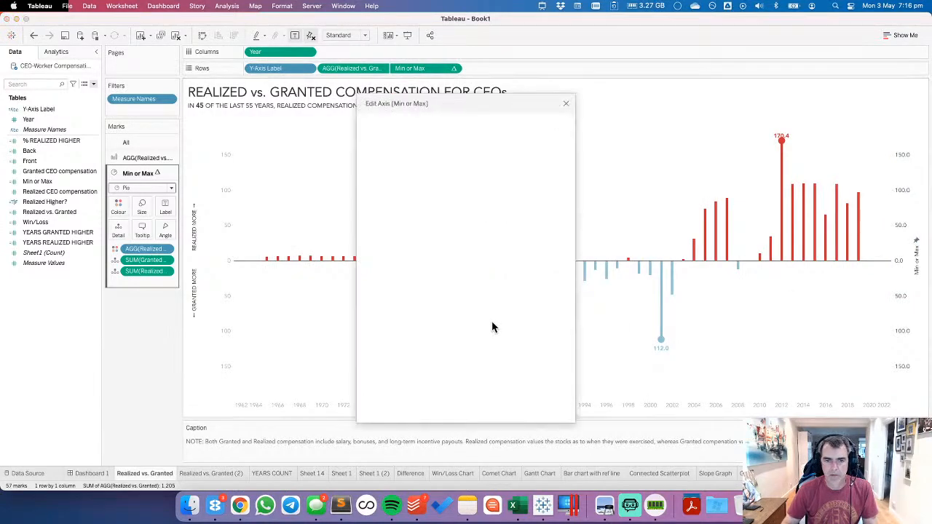
{"action": "left_click", "coordinate": [431, 342]}
{"action": "key", "text": "super+a"}
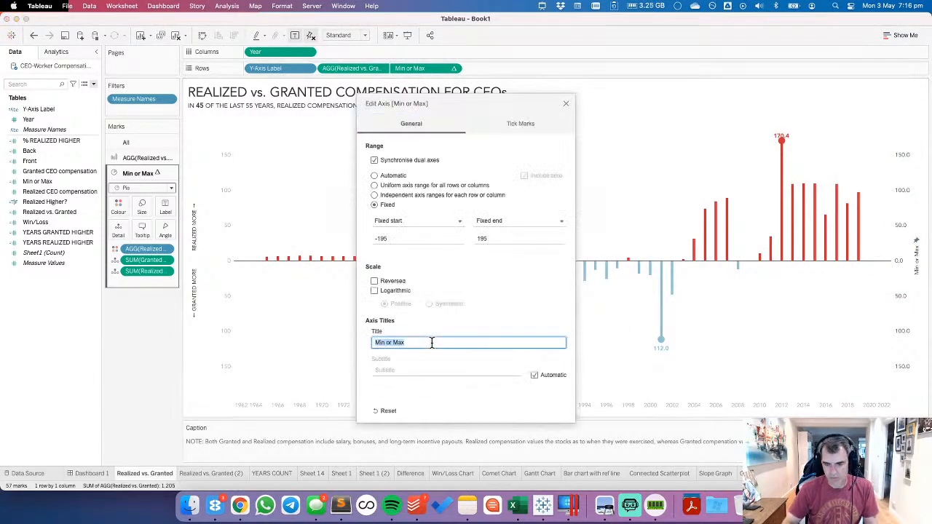
{"action": "key", "text": "BackSpace"}
{"action": "left_click", "coordinate": [565, 103]}
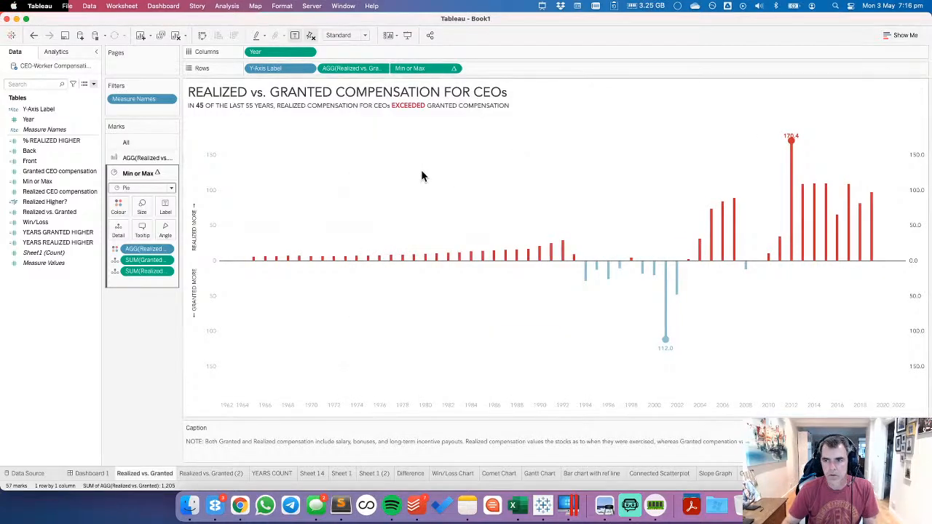
Step: On Dashboard 1, hide the header of the chart's secondary Min or Max axis
{"action": "left_click", "coordinate": [92, 474]}
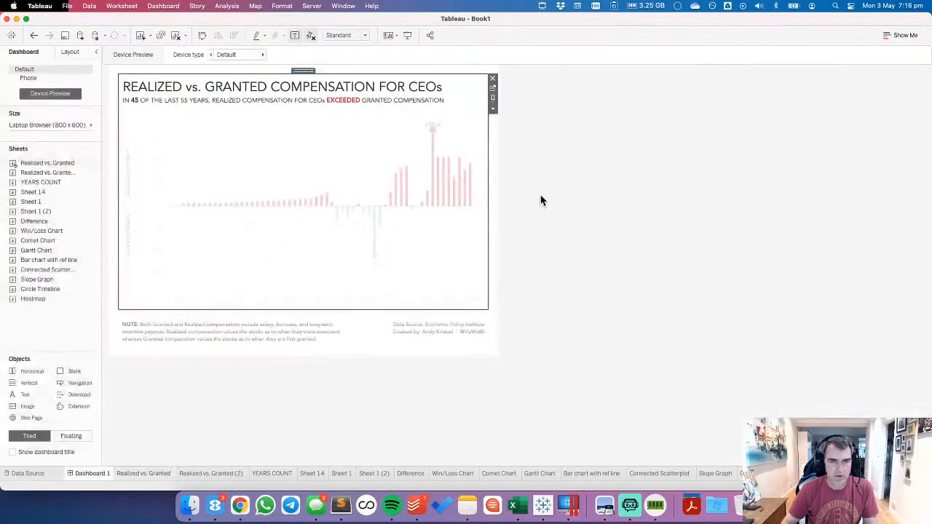
{"action": "right_click", "coordinate": [482, 191]}
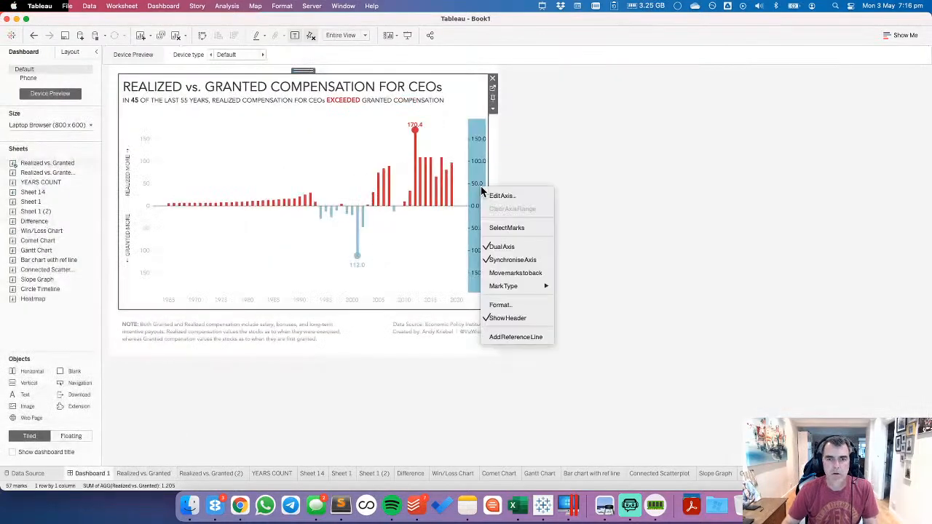
{"action": "left_click", "coordinate": [508, 318]}
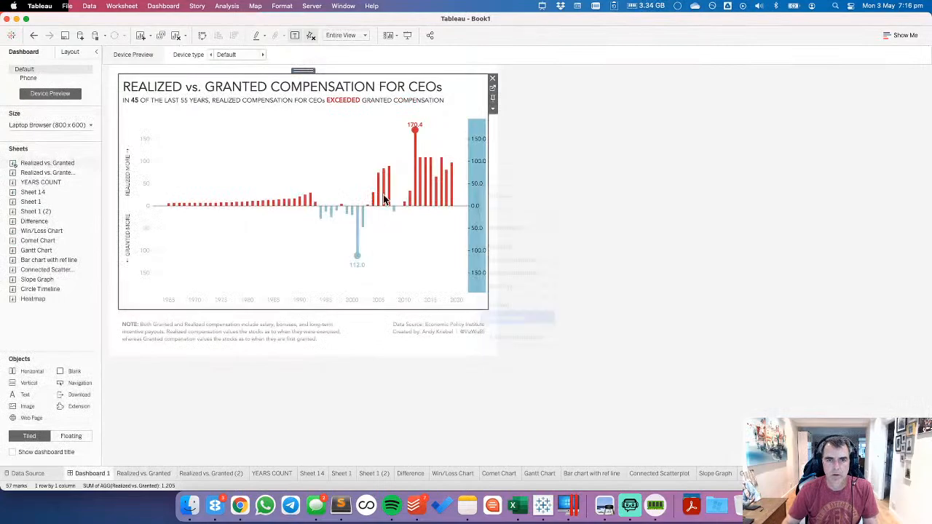
Step: Set the value axis to a fixed range from -199 to 199 and move the maximum mark's label slightly higher above its circle
{"action": "left_click", "coordinate": [150, 165]}
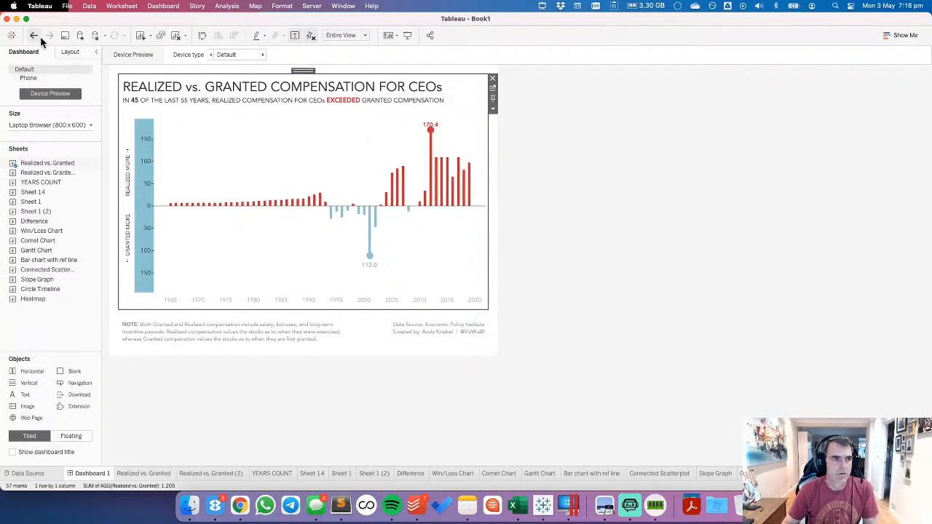
{"action": "double_click", "coordinate": [151, 157]}
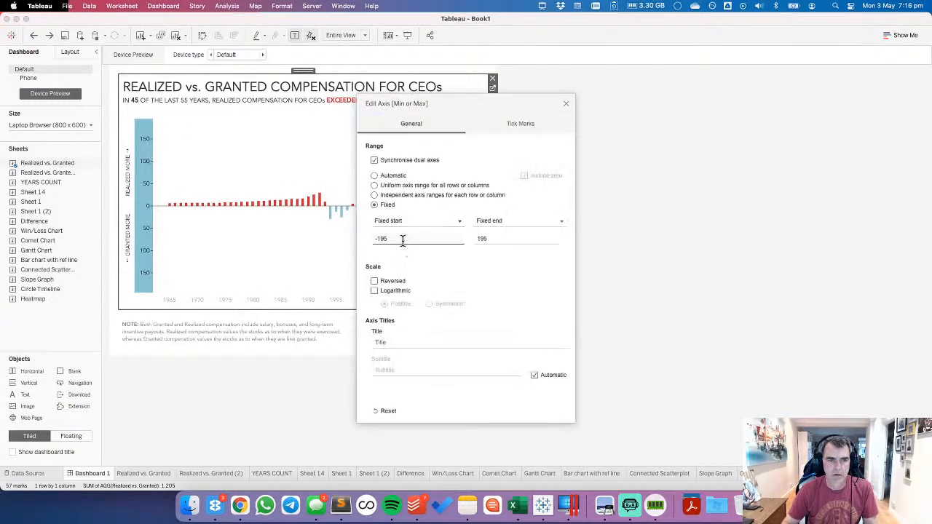
{"action": "double_click", "coordinate": [401, 241]}
{"action": "key", "text": "Right"}
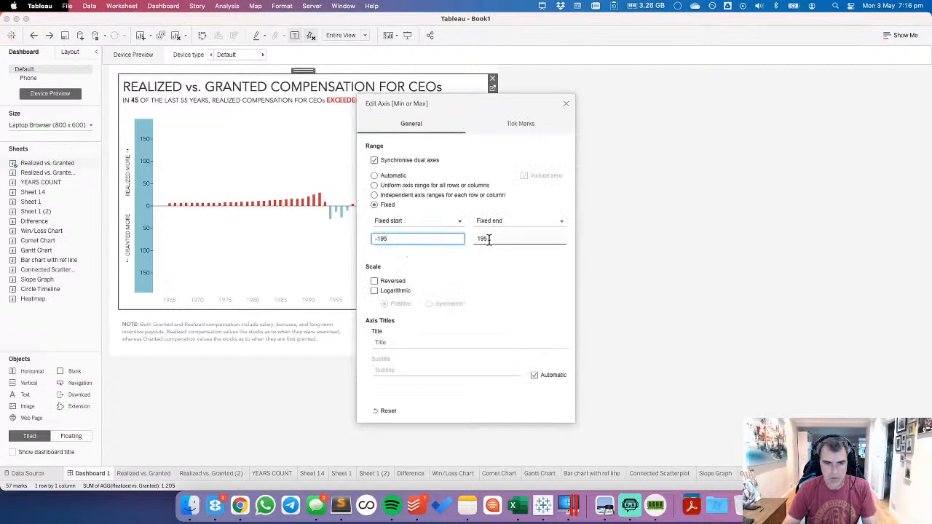
{"action": "type", "text": "9"}
{"action": "left_click", "coordinate": [489, 240]}
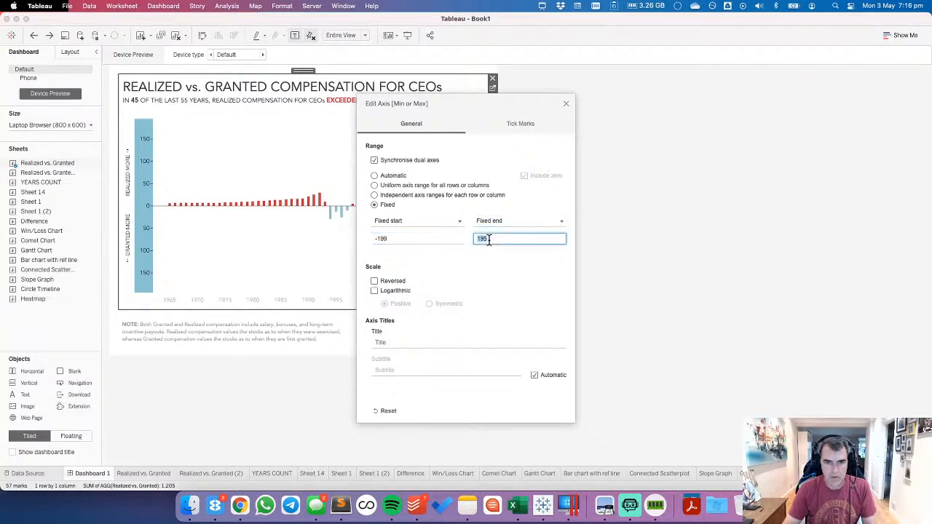
{"action": "key", "text": "BackSpace"}
{"action": "type", "text": "9"}
{"action": "key", "text": "Return"}
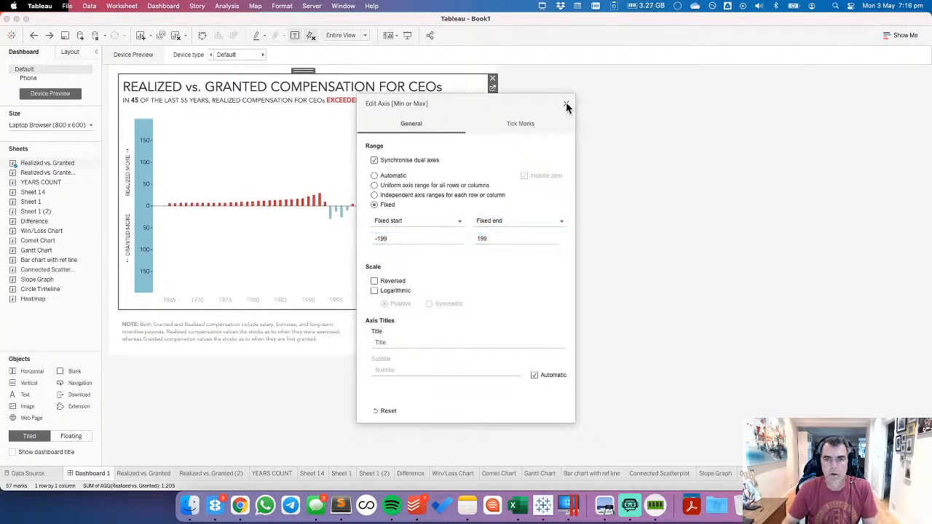
{"action": "left_click", "coordinate": [566, 103]}
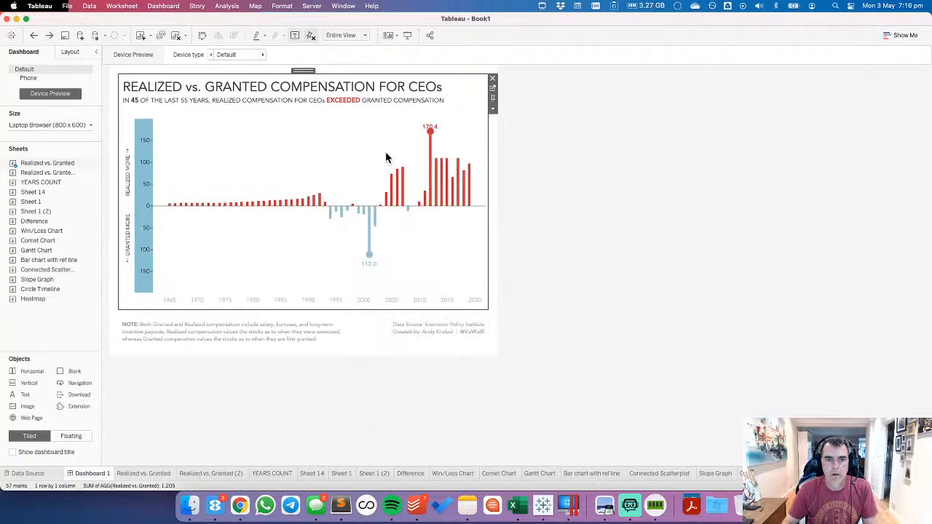
{"action": "left_click", "coordinate": [432, 127]}
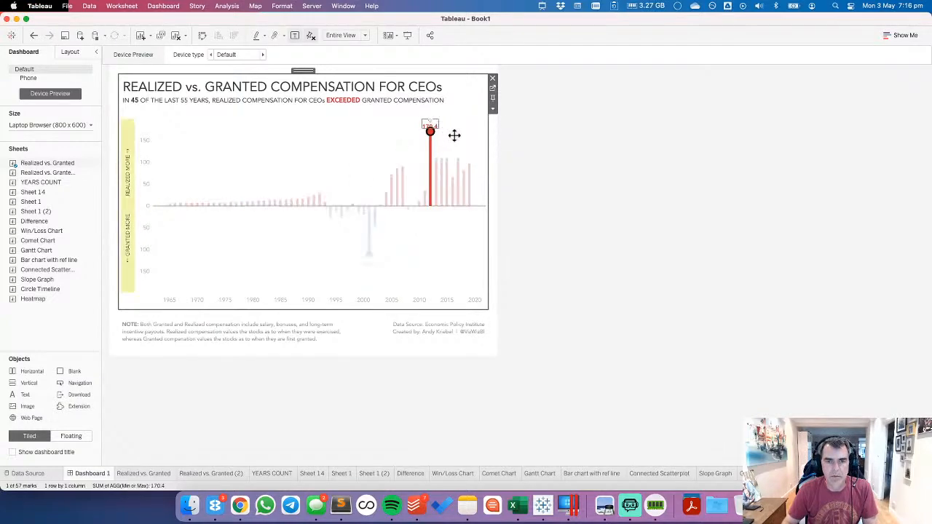
{"action": "left_click", "coordinate": [455, 134]}
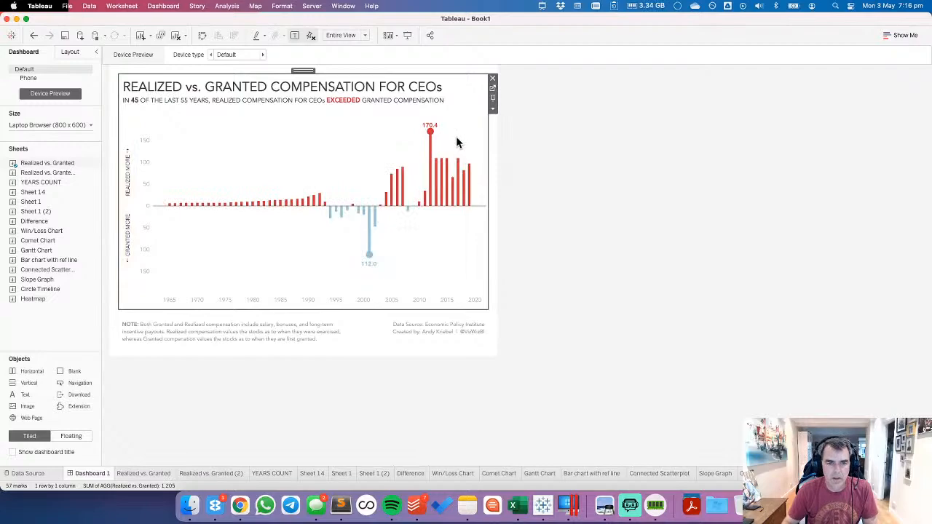